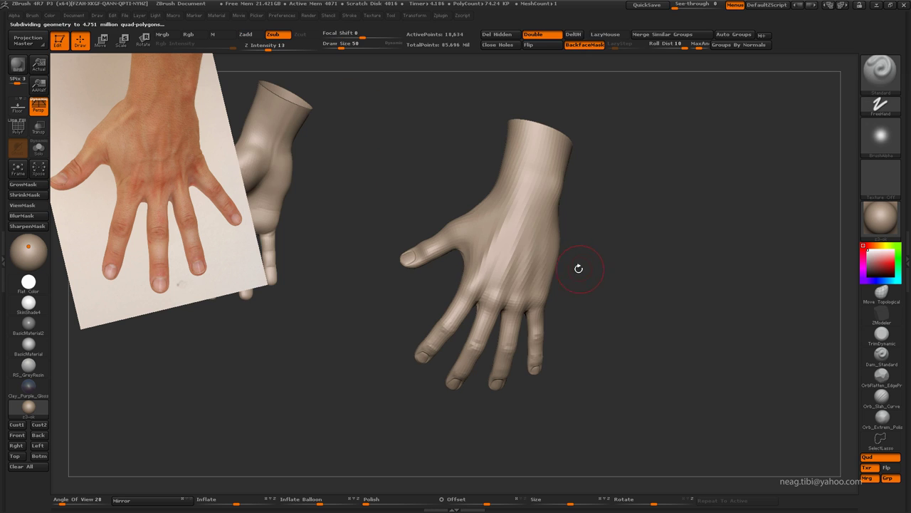
Set the LazyMouse stroke radius and step up to the higher subdivision level
left_click(351, 16)
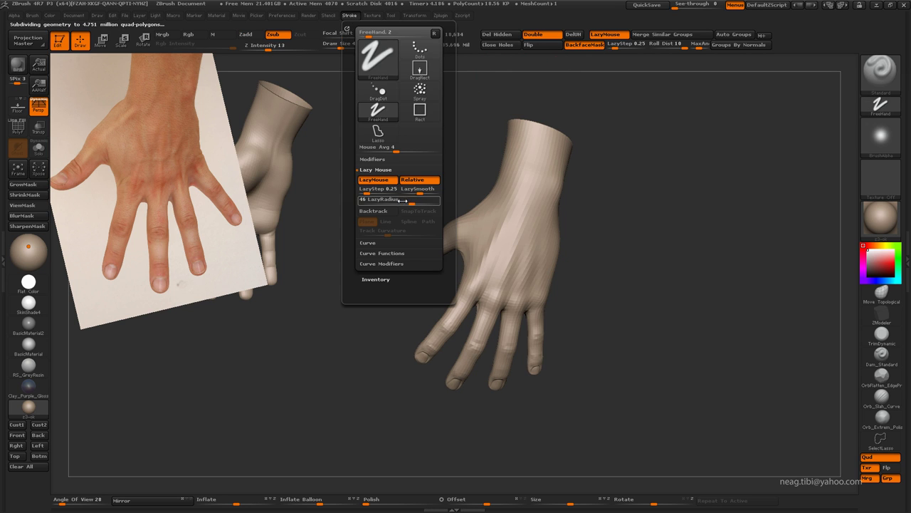
right_click_drag(492, 232, 297, 47, "ctrl")
left_click_drag(364, 147, 423, 259)
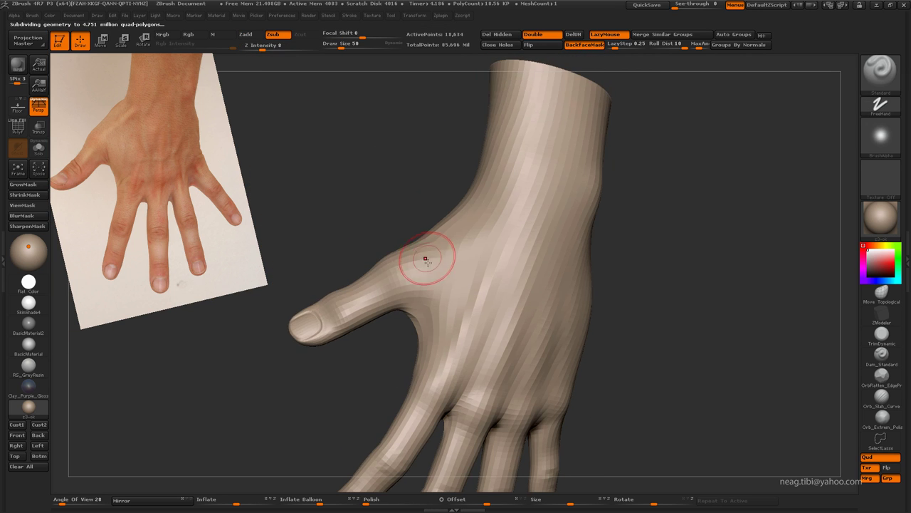
key("d")
Sculpt tendons and knuckles on the back of the hand, then drop to 18,634 points
left_click_drag(403, 311, 245, 76)
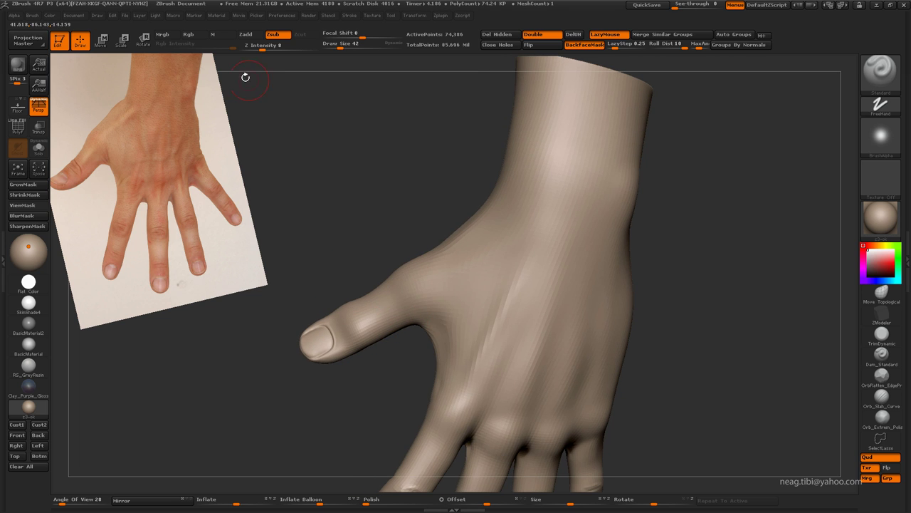
mouse_move(433, 279)
left_mouse_down()
mouse_move(472, 270)
mouse_move(489, 251)
mouse_move(498, 295)
mouse_move(436, 276)
left_mouse_up()
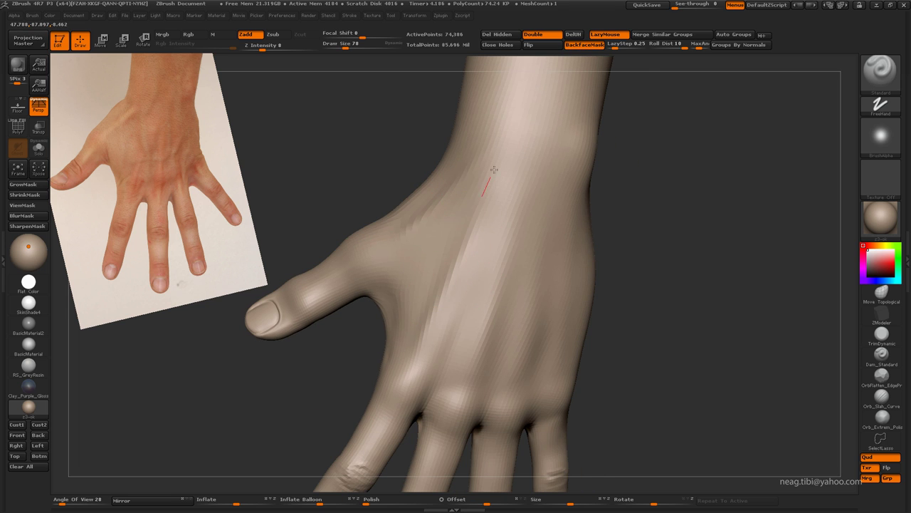
mouse_move(495, 169)
left_mouse_down()
mouse_move(463, 259)
mouse_move(387, 257)
mouse_move(497, 210)
mouse_move(486, 249)
mouse_move(504, 142)
mouse_move(437, 210)
mouse_move(571, 247)
mouse_move(616, 240)
left_mouse_up()
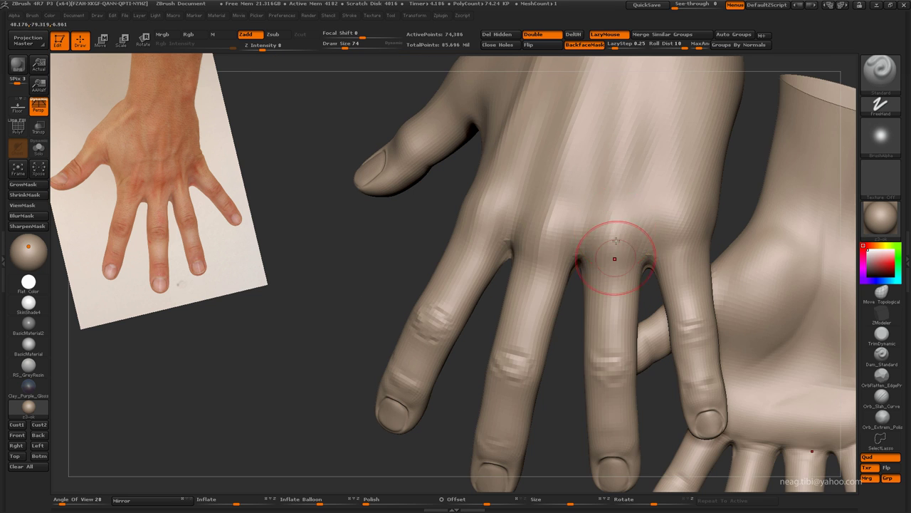
left_click_drag(619, 296, 573, 227)
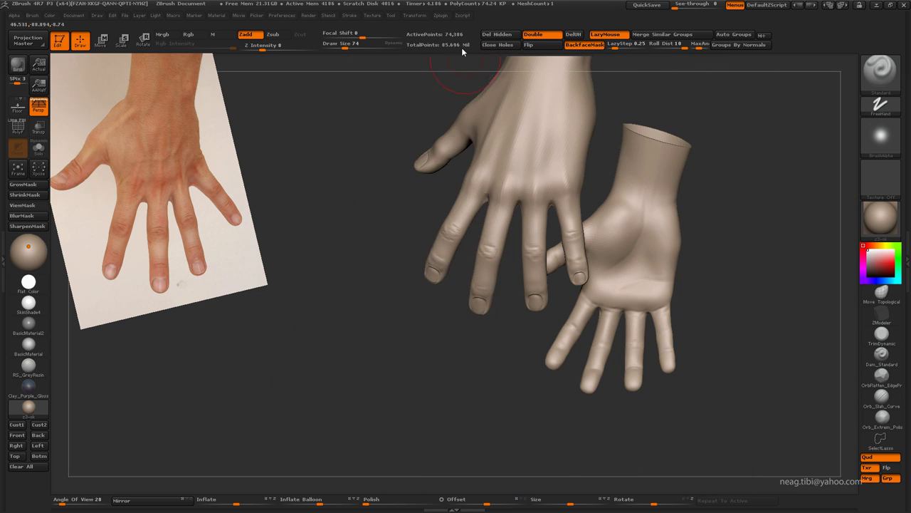
left_click(415, 15)
mouse_move(437, 240)
left_mouse_down()
mouse_move(412, 169)
mouse_move(407, 248)
mouse_move(406, 214)
mouse_move(388, 214)
mouse_move(392, 239)
left_mouse_up()
key("shift+d")
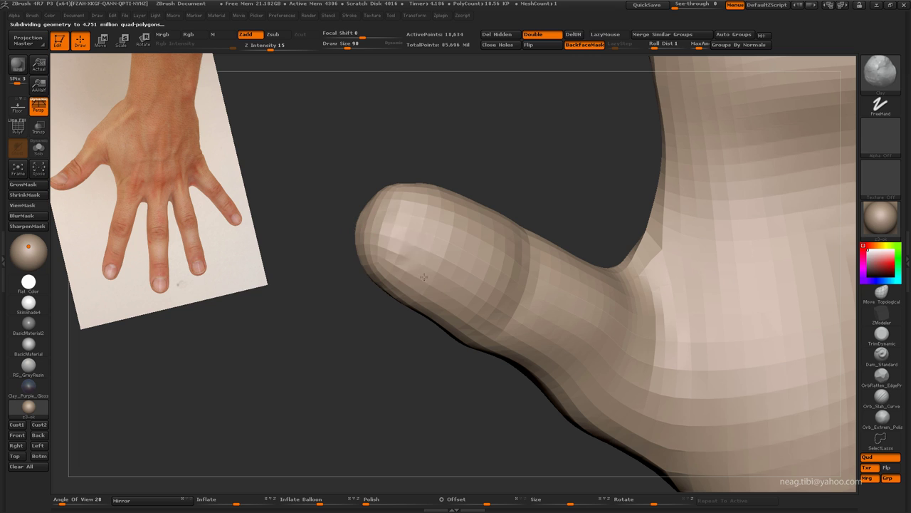
Step up one subdivision level and carve a Dam_Standard groove around the fingernail
mouse_move(488, 152)
left_mouse_down()
mouse_move(378, 207)
mouse_move(431, 189)
left_mouse_up()
key("ctrl+d")
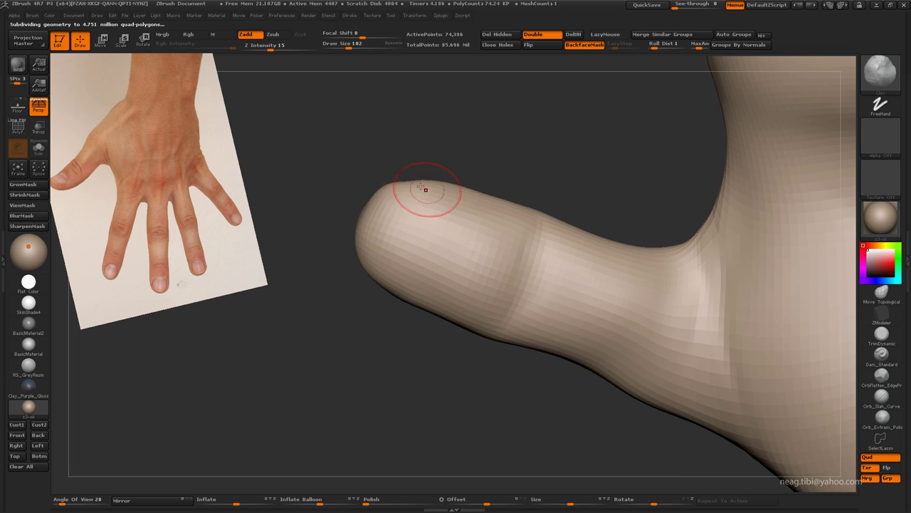
mouse_move(448, 167)
left_mouse_down()
mouse_move(418, 249)
mouse_move(372, 179)
mouse_move(388, 228)
left_mouse_up()
mouse_move(401, 193)
left_mouse_down()
mouse_move(423, 250)
mouse_move(446, 173)
mouse_move(469, 249)
mouse_move(319, 54)
left_mouse_up()
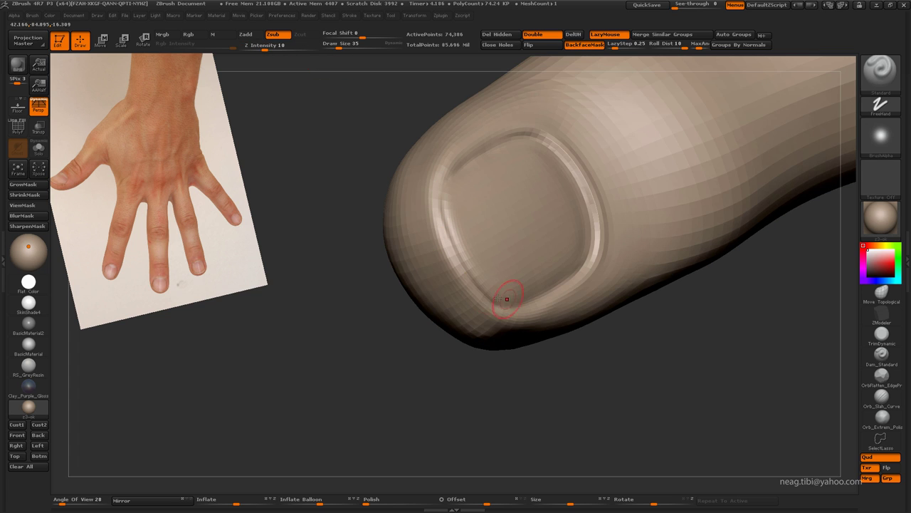
left_click_drag(507, 298, 451, 184)
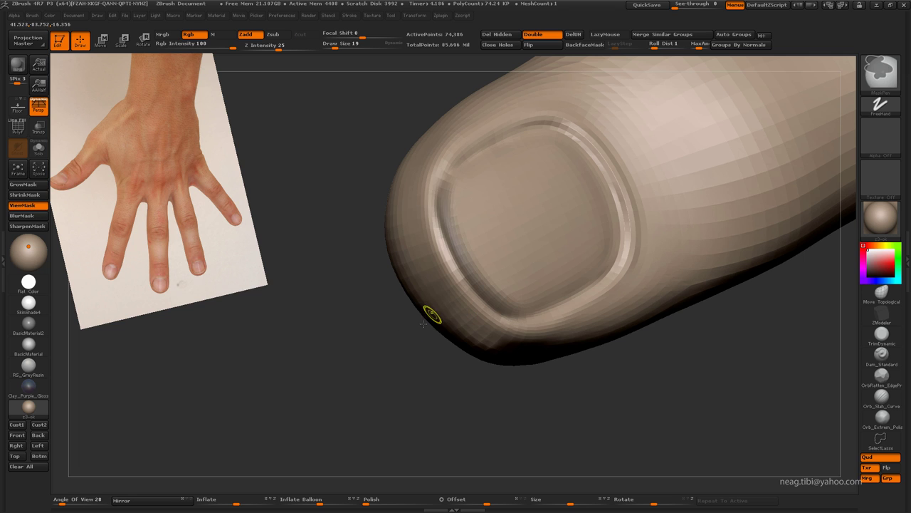
Mask the nail with ViewMask, reshape it with a Move transpose line, then clear the mask
left_click_drag(431, 314, 379, 366)
key("w")
left_click_drag(433, 191, 482, 307)
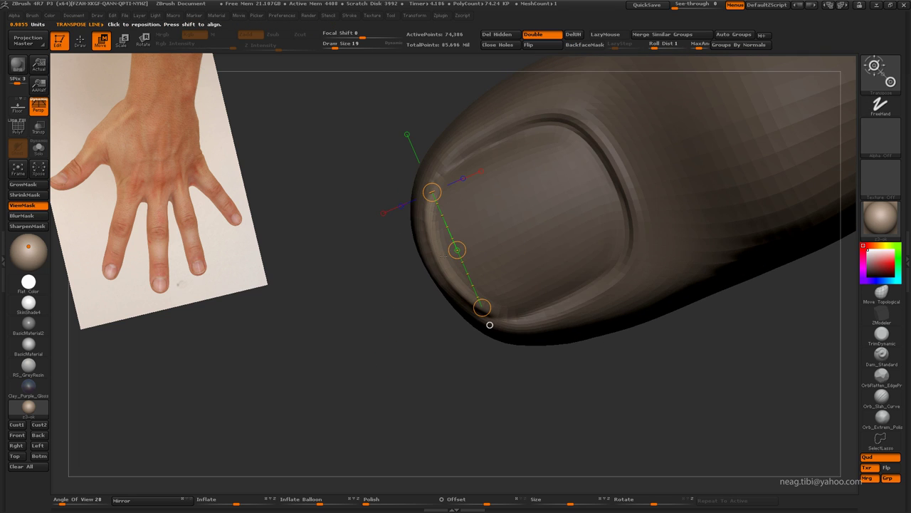
key("q")
key("ctrl+h")
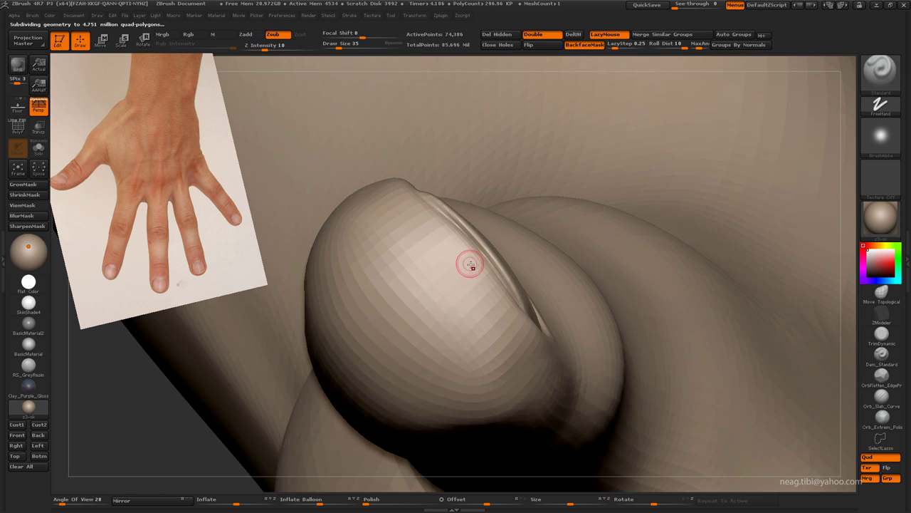
key("space")
left_click_drag(457, 281, 511, 245, "alt")
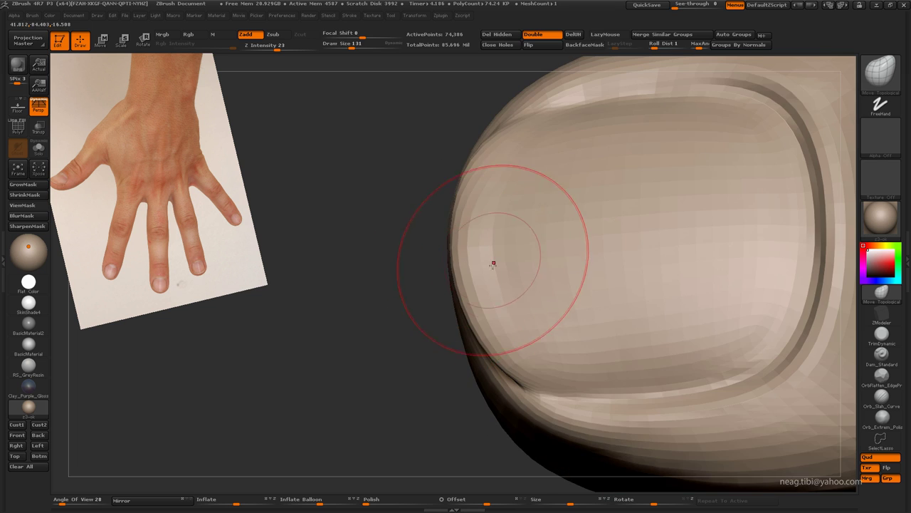
Drop to the lower subdivision level and inspect the carved nail from several angles
key("space")
mouse_move(519, 260)
left_mouse_down()
mouse_move(493, 267)
mouse_move(484, 246)
left_mouse_up()
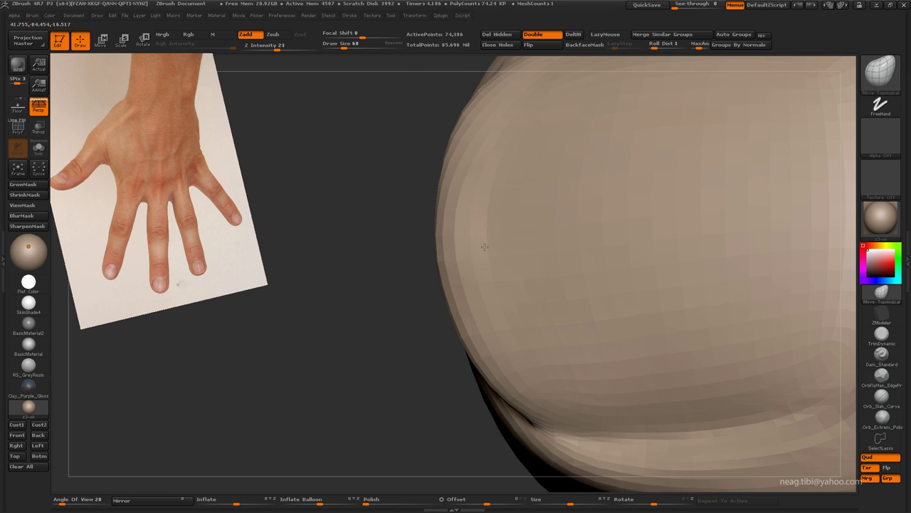
left_click_drag(508, 153, 469, 237)
key("shift+d")
left_click_drag(520, 139, 547, 231)
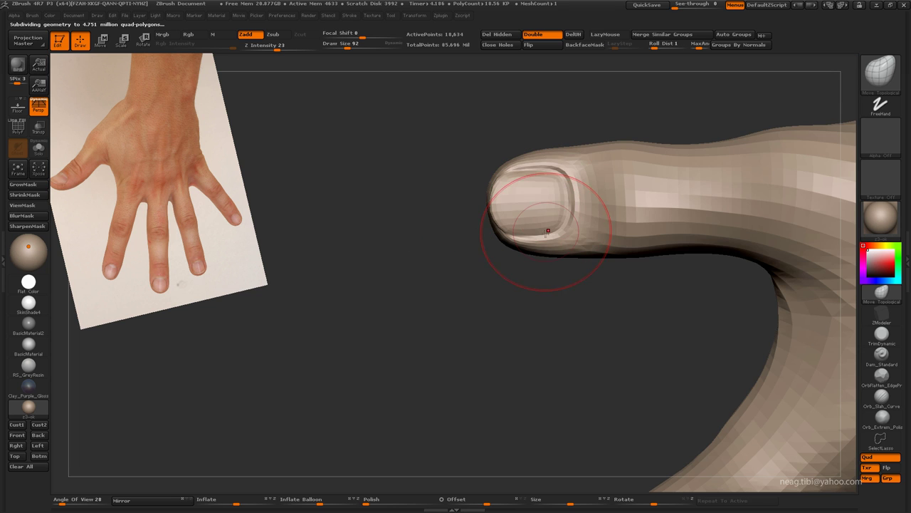
left_click_drag(541, 172, 541, 241)
left_click_drag(445, 258, 447, 255)
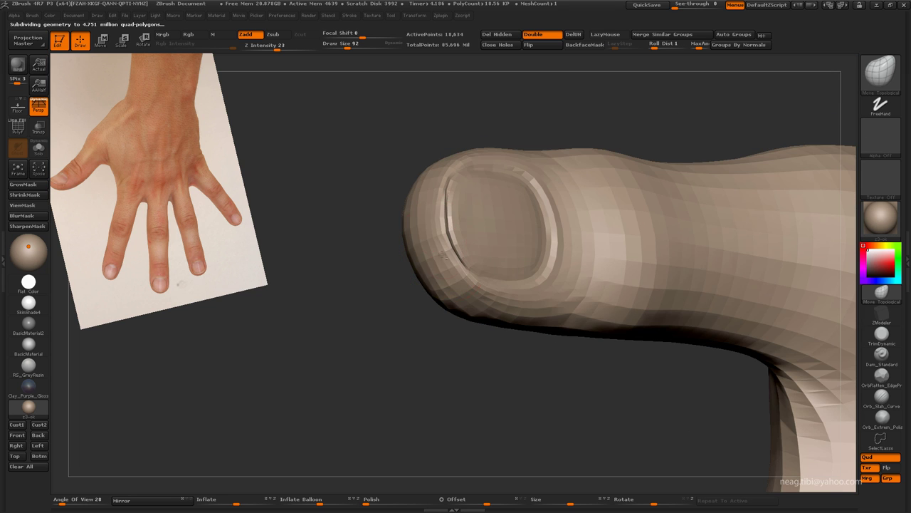
Reshape the fingers and thumb with Move Topological at Z Intensity 15, draw size 62
mouse_move(449, 305)
left_mouse_down()
mouse_move(427, 185)
mouse_move(470, 228)
mouse_move(523, 255)
left_mouse_up()
mouse_move(556, 292)
left_mouse_down()
mouse_move(580, 275)
mouse_move(406, 143)
left_mouse_up()
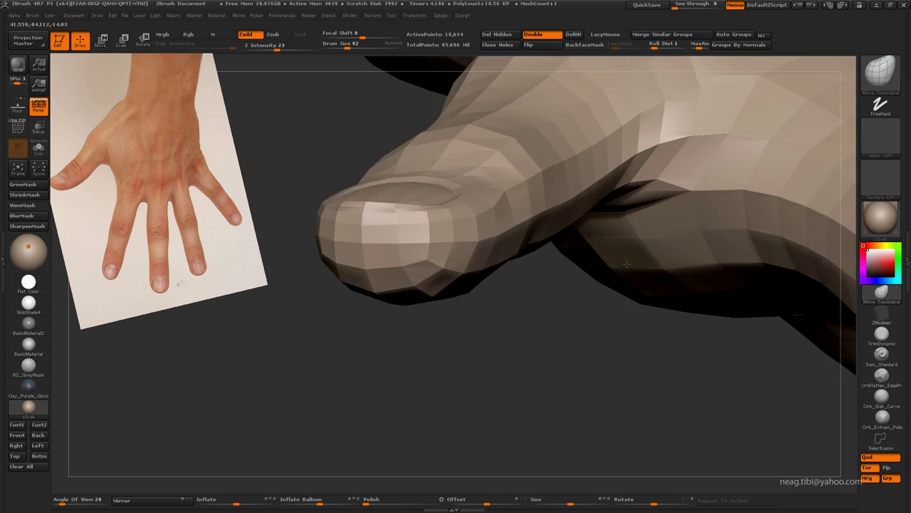
left_click_drag(418, 215, 390, 225)
mouse_move(445, 241)
left_mouse_down()
mouse_move(430, 186)
mouse_move(340, 206)
mouse_move(380, 258)
mouse_move(415, 277)
mouse_move(468, 162)
left_mouse_up()
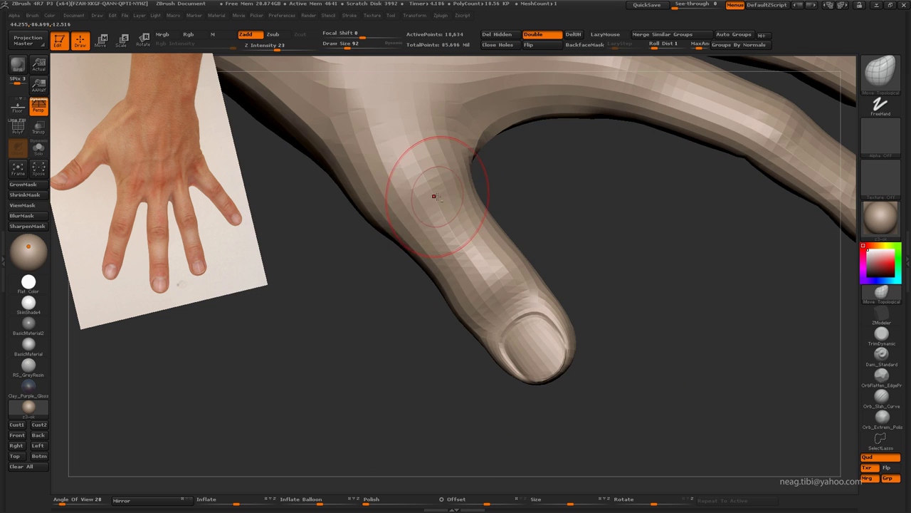
mouse_move(434, 196)
left_mouse_down()
mouse_move(501, 216)
mouse_move(491, 237)
mouse_move(525, 173)
left_mouse_up()
key("space")
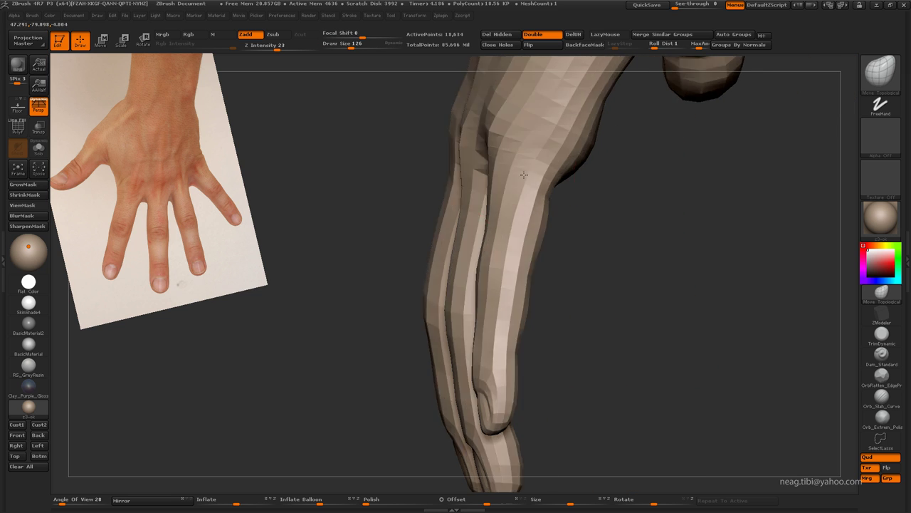
mouse_move(500, 192)
left_mouse_down()
mouse_move(508, 230)
mouse_move(524, 247)
mouse_move(431, 174)
mouse_move(457, 176)
left_mouse_up()
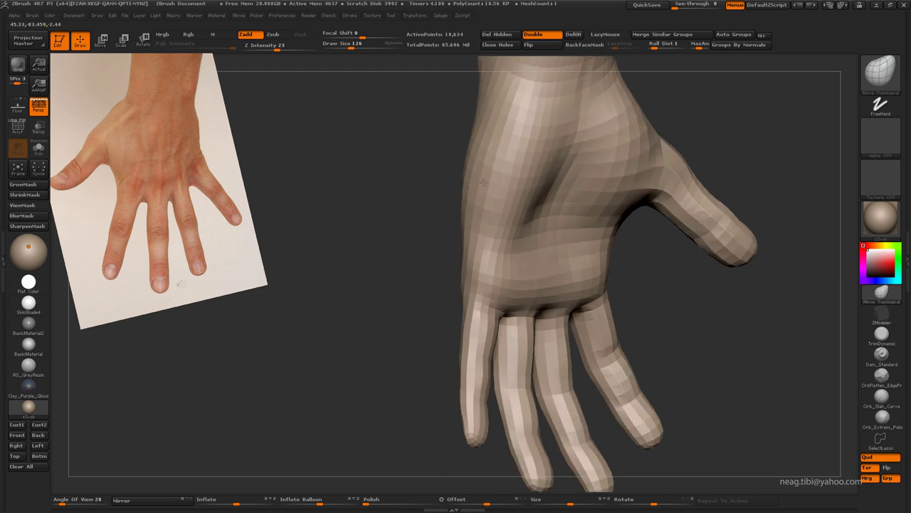
mouse_move(457, 175)
left_mouse_down()
mouse_move(512, 134)
mouse_move(522, 205)
mouse_move(493, 252)
mouse_move(496, 275)
mouse_move(541, 287)
left_mouse_up()
Subdivide once and switch to the Clay Buildup brush (BCY) for the fingers
key("ctrl+d")
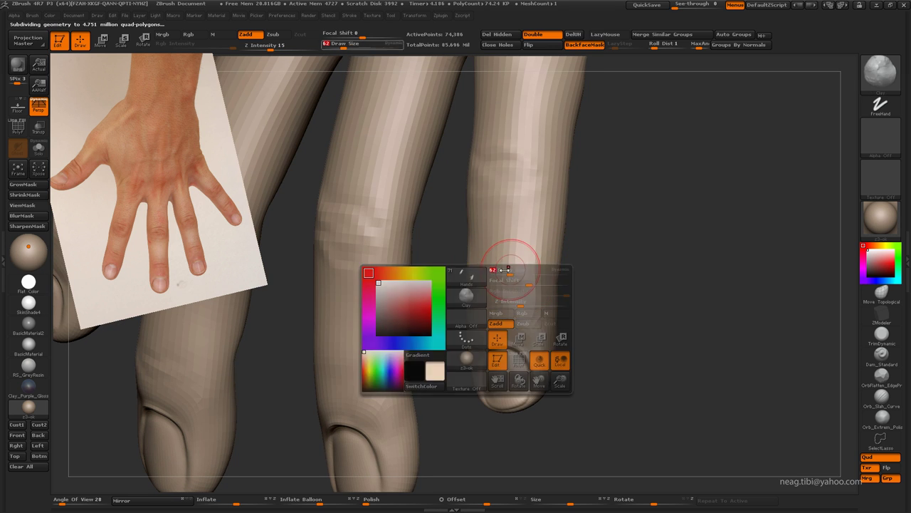
right_click_drag(487, 227, 480, 222)
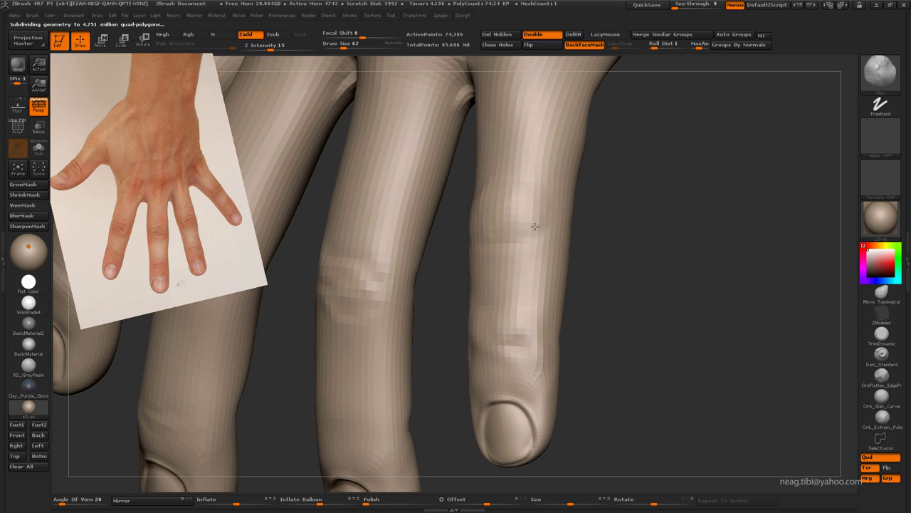
mouse_move(500, 269)
left_mouse_down()
mouse_move(474, 292)
mouse_move(585, 239)
mouse_move(602, 218)
mouse_move(439, 273)
left_mouse_up()
key("b")
key("c")
key("y")
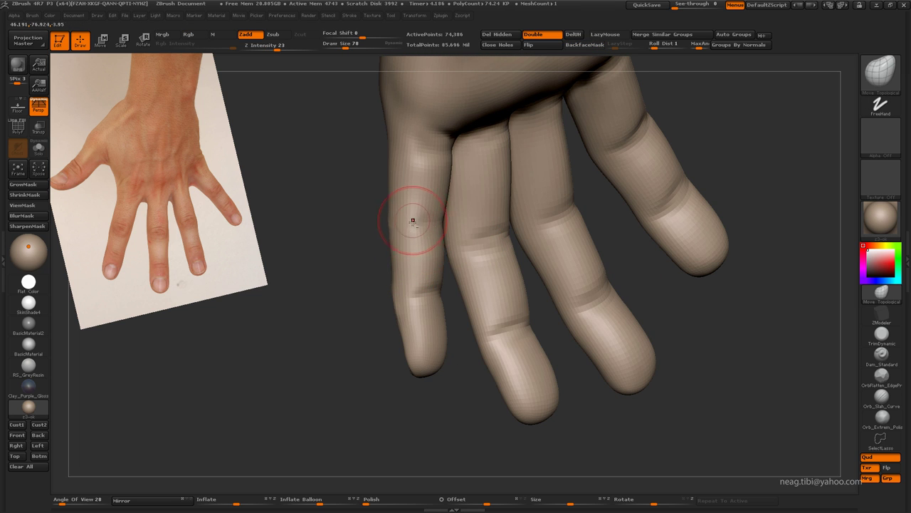
mouse_move(412, 221)
left_mouse_down()
mouse_move(392, 204)
mouse_move(649, 185)
mouse_move(619, 207)
mouse_move(562, 215)
left_mouse_up()
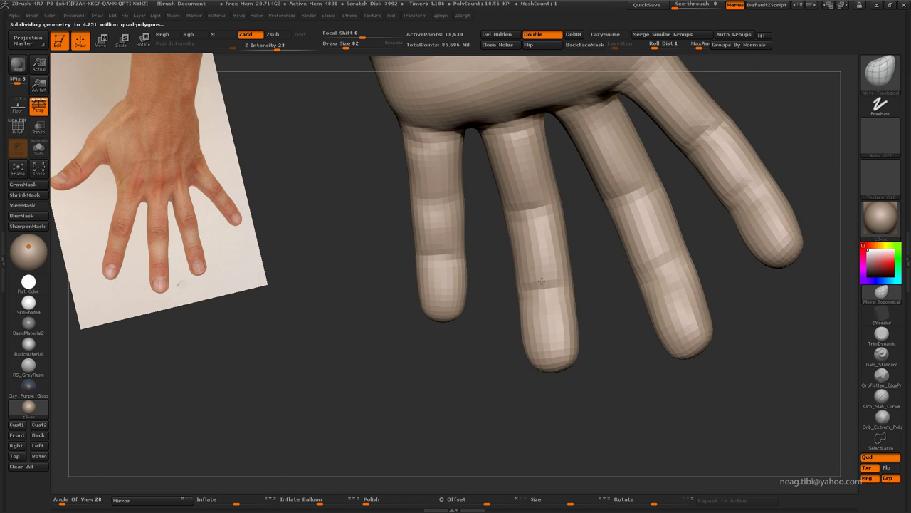
Sculpt finger volume and joint creases, then show the whole hand again
left_click_drag(541, 280, 554, 281)
mouse_move(470, 260)
left_mouse_down()
mouse_move(708, 185)
mouse_move(596, 245)
mouse_move(545, 192)
mouse_move(510, 208)
left_mouse_up()
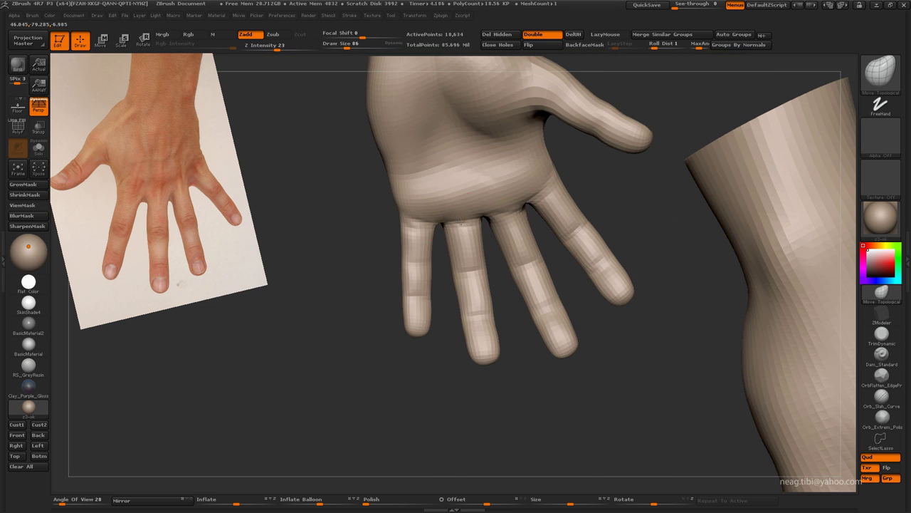
mouse_move(616, 193)
left_mouse_down()
mouse_move(590, 226)
mouse_move(605, 253)
mouse_move(569, 295)
mouse_move(579, 278)
mouse_move(523, 325)
mouse_move(566, 249)
mouse_move(598, 319)
mouse_move(511, 267)
mouse_move(533, 106)
mouse_move(450, 221)
mouse_move(437, 285)
mouse_move(536, 207)
left_mouse_up()
left_click(560, 269, "ctrl+shift")
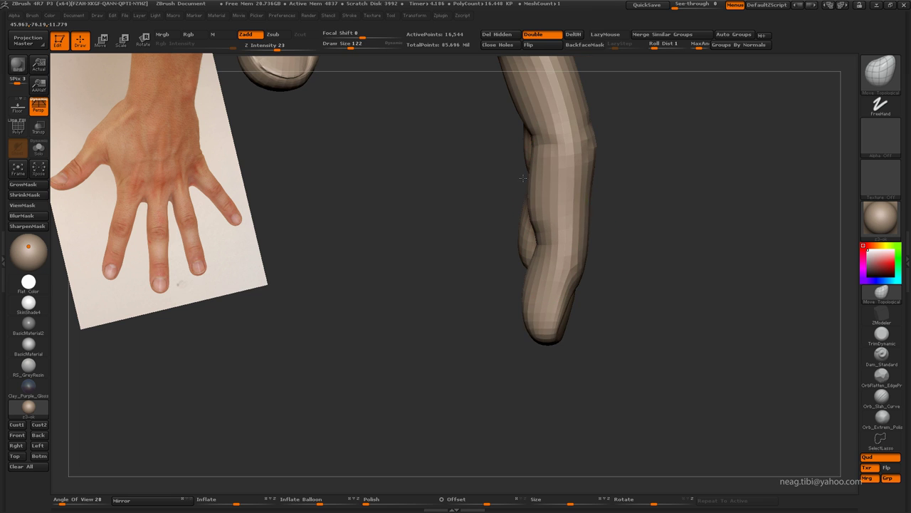
left_click_drag(524, 177, 539, 263, "alt")
mouse_move(548, 200)
left_mouse_down()
mouse_move(464, 299)
mouse_move(477, 183)
mouse_move(519, 244)
left_mouse_up()
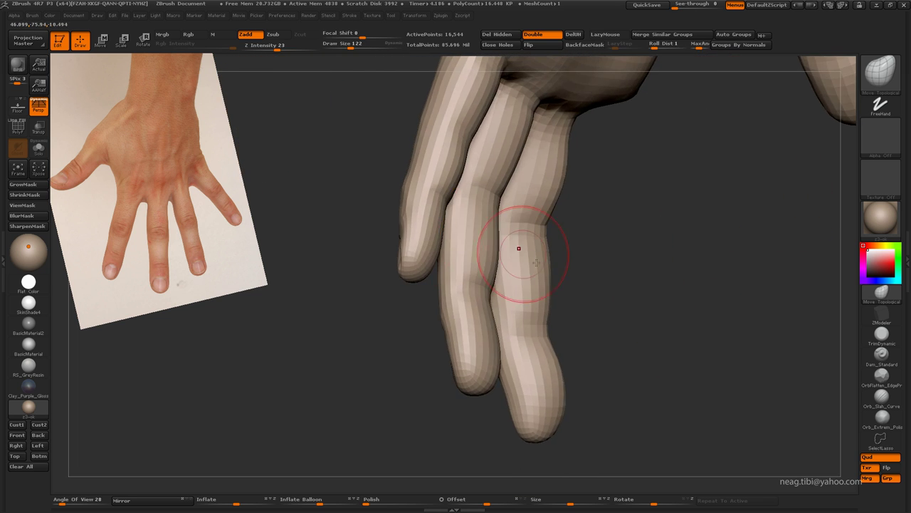
Isolate a single finger, subdivide it, then reveal the whole hand
left_click(545, 274, "ctrl+shift")
left_click(535, 281, "ctrl+shift")
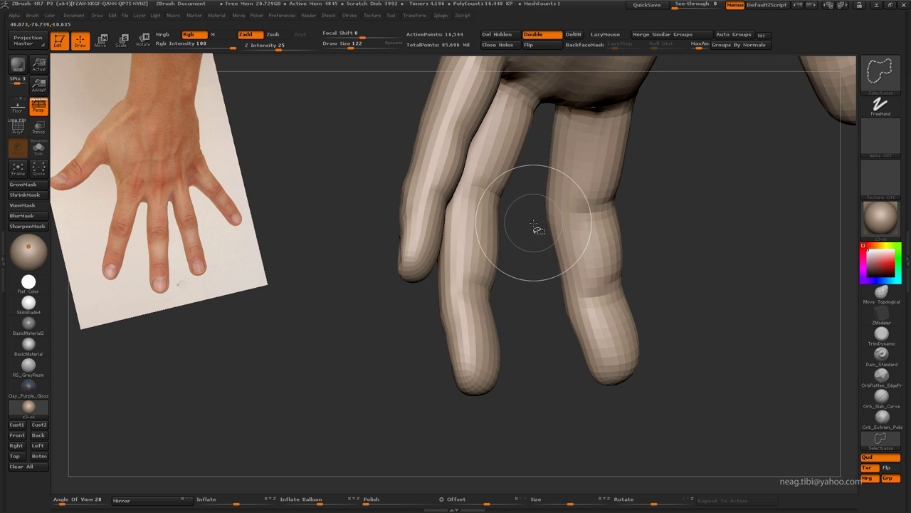
left_click(539, 229, "ctrl+shift")
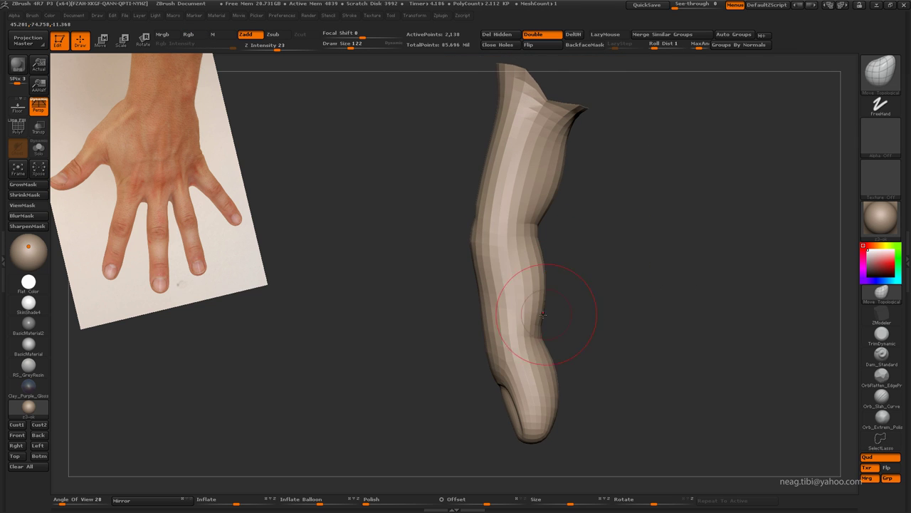
mouse_move(539, 264)
left_mouse_down()
mouse_move(544, 171)
mouse_move(497, 201)
left_mouse_up()
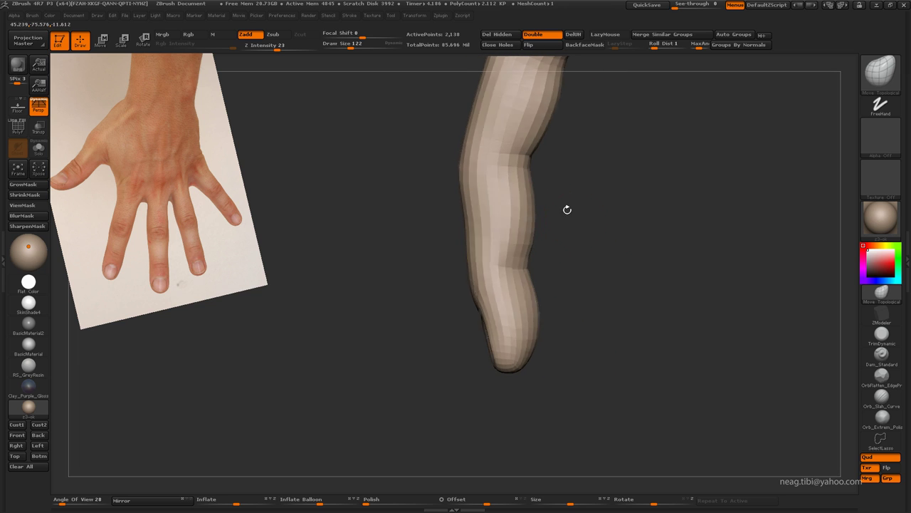
mouse_move(543, 300)
left_mouse_down()
mouse_move(607, 239)
mouse_move(533, 295)
left_mouse_up()
key("ctrl+d")
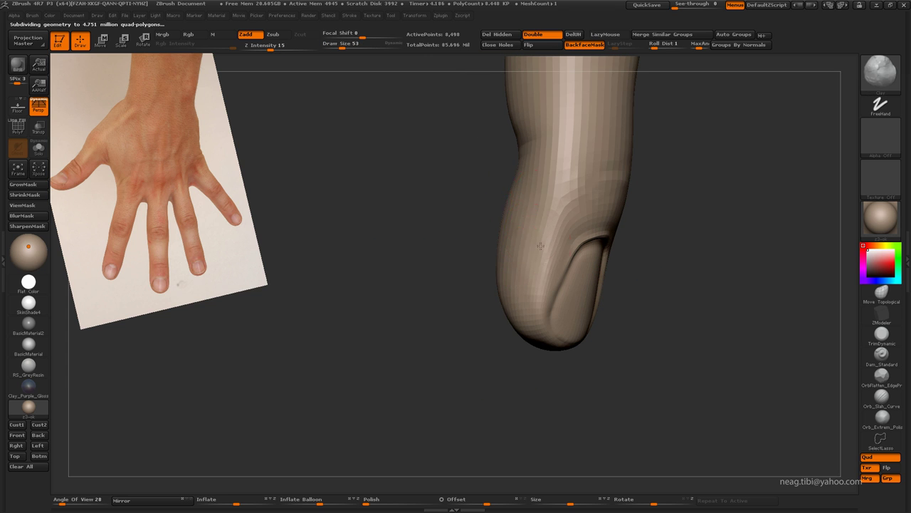
left_click_drag(477, 187, 473, 248)
left_click(550, 276, "ctrl+shift")
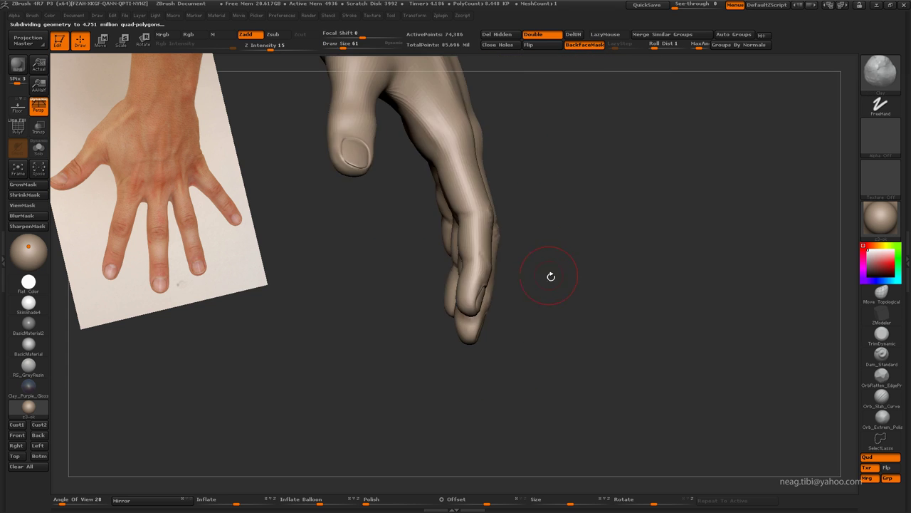
Isolate another finger and turn it to a side view
left_click_drag(550, 277, 505, 287)
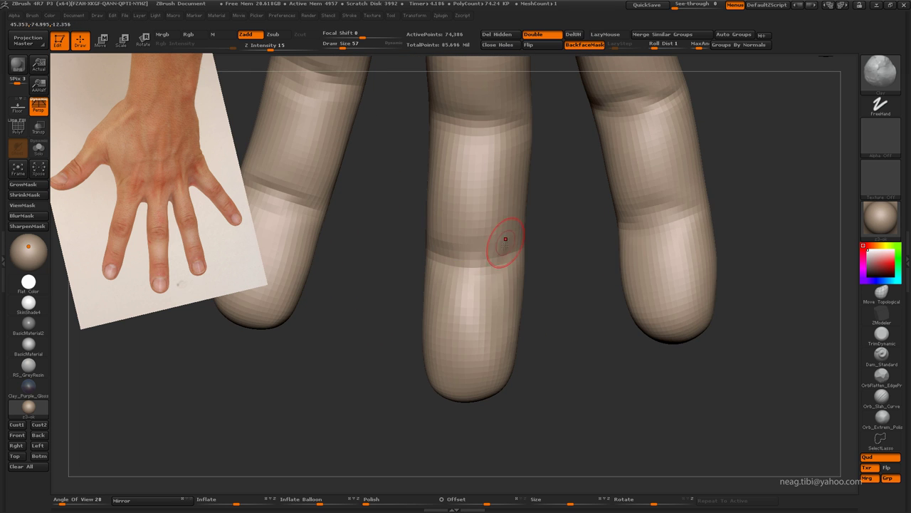
mouse_move(507, 222)
left_mouse_down()
mouse_move(428, 198)
mouse_move(515, 298)
left_mouse_up()
left_click(456, 283, "ctrl+shift")
left_click_drag(451, 235, 560, 169)
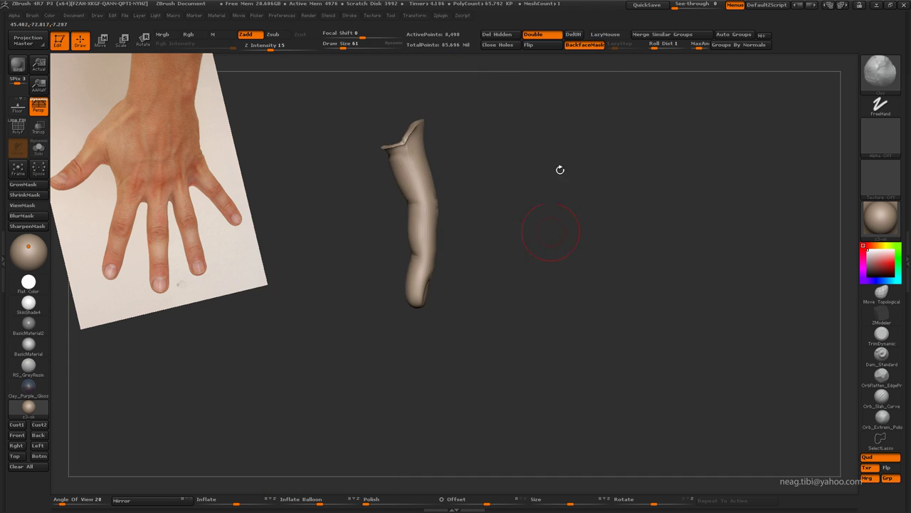
mouse_move(392, 167)
left_mouse_down()
mouse_move(499, 249)
mouse_move(458, 267)
left_mouse_up()
Bend the finger and pull its tip with Move Topological, then unhide the hand
left_click(881, 292)
key("space")
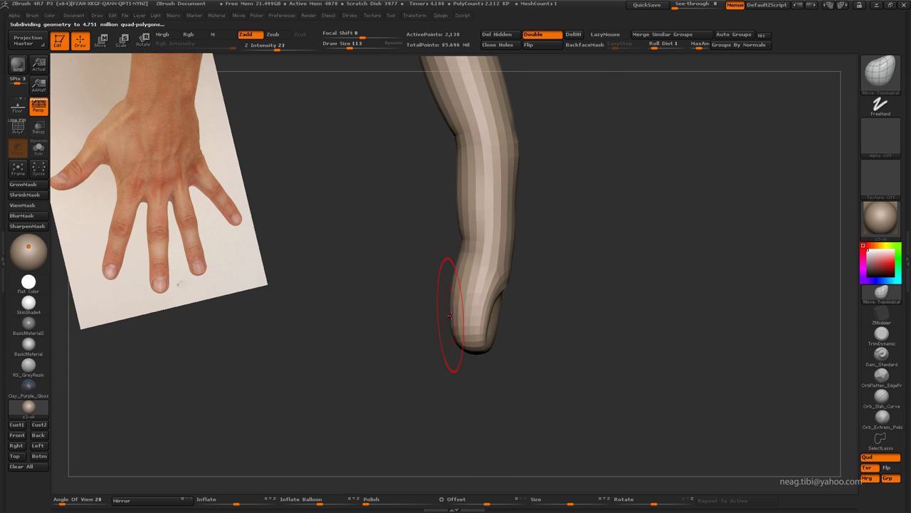
left_click_drag(458, 189, 442, 174)
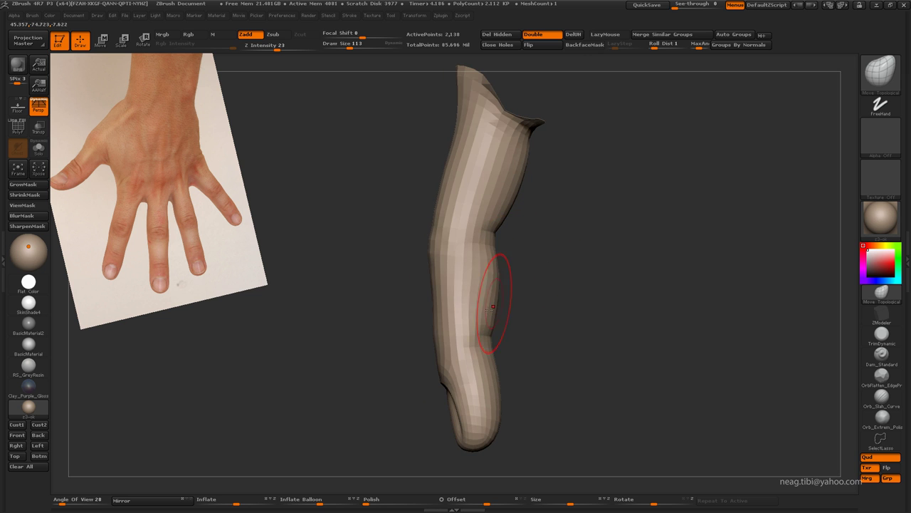
mouse_move(496, 363)
left_mouse_down()
mouse_move(465, 328)
mouse_move(429, 238)
mouse_move(432, 191)
mouse_move(439, 200)
mouse_move(399, 128)
left_mouse_up()
mouse_move(356, 104)
left_mouse_down()
mouse_move(433, 204)
mouse_move(456, 194)
mouse_move(456, 244)
mouse_move(472, 257)
mouse_move(452, 284)
mouse_move(473, 258)
mouse_move(431, 240)
mouse_move(401, 182)
mouse_move(376, 179)
mouse_move(427, 234)
mouse_move(539, 264)
mouse_move(465, 266)
mouse_move(484, 244)
mouse_move(468, 238)
mouse_move(512, 282)
mouse_move(457, 261)
mouse_move(525, 260)
mouse_move(541, 250)
left_mouse_up()
left_click(497, 235, "ctrl+shift")
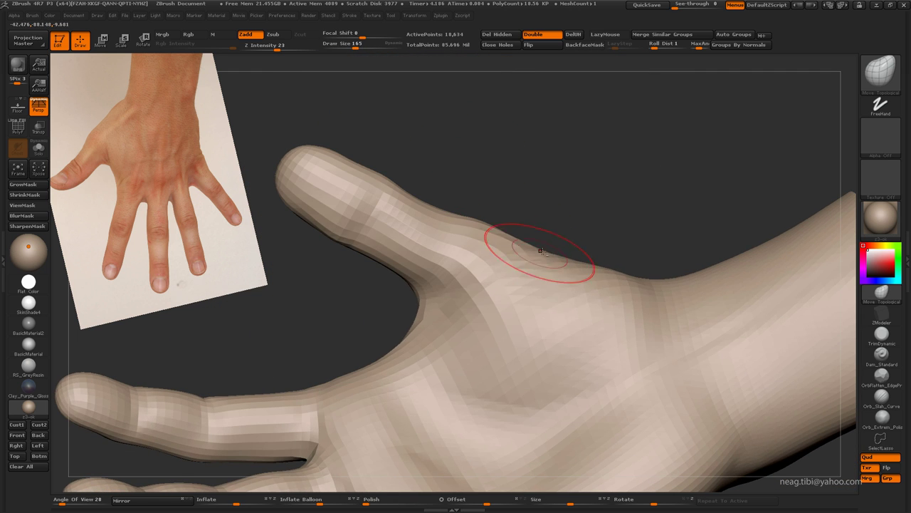
Drop subdivision levels and carve the thumbnail outline on the thumb tip
mouse_move(590, 267)
left_mouse_down()
mouse_move(464, 246)
mouse_move(517, 247)
mouse_move(527, 177)
mouse_move(528, 205)
mouse_move(590, 254)
mouse_move(598, 242)
mouse_move(528, 204)
left_mouse_up()
key("space")
key("shift+d")
key("shift+d")
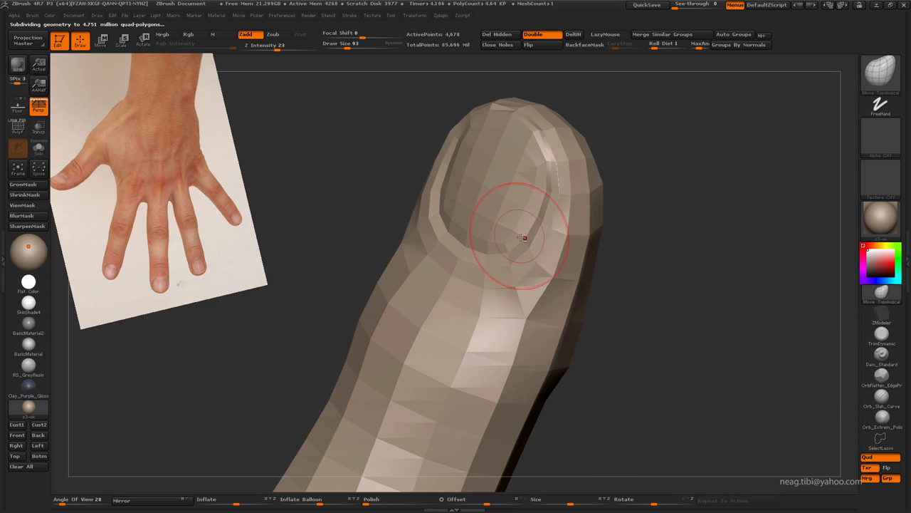
mouse_move(522, 237)
left_mouse_down()
mouse_move(448, 183)
mouse_move(460, 130)
mouse_move(489, 173)
mouse_move(533, 126)
mouse_move(608, 136)
mouse_move(448, 233)
left_mouse_up()
key("ctrl+d")
key("ctrl+d")
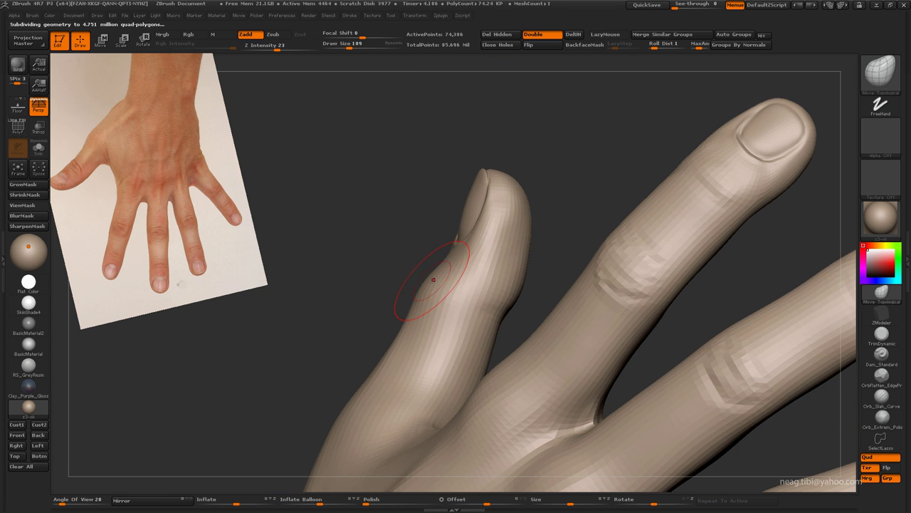
key("bracketright")
key("shift+d")
left_click_drag(415, 275, 430, 310)
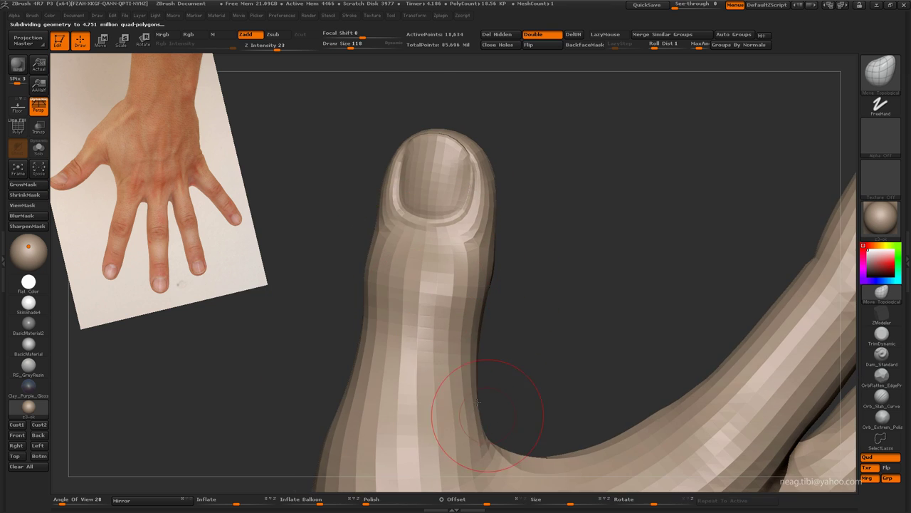
mouse_move(477, 402)
left_mouse_down()
mouse_move(456, 247)
mouse_move(539, 223)
mouse_move(505, 242)
left_mouse_up()
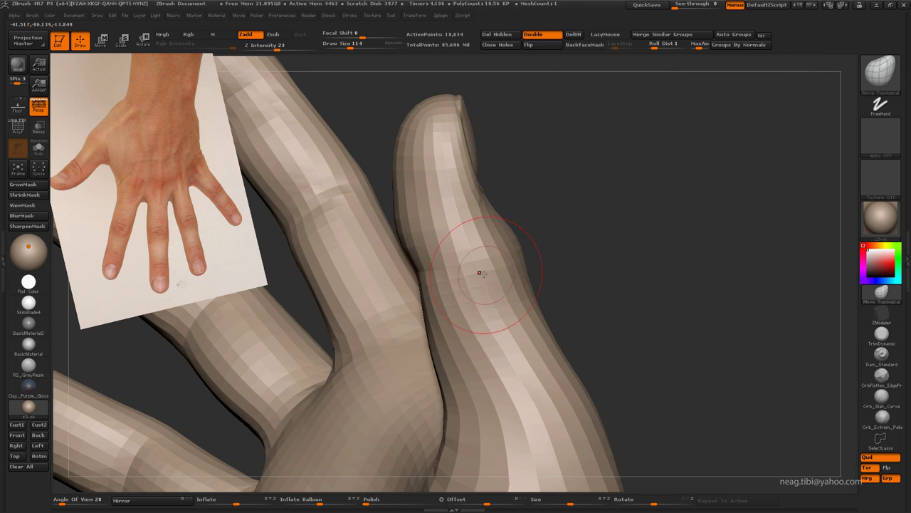
mouse_move(482, 274)
left_mouse_down()
mouse_move(400, 225)
mouse_move(387, 366)
mouse_move(434, 285)
mouse_move(352, 257)
mouse_move(387, 254)
left_mouse_up()
Raise the mesh to its highest subdivision and select the Clay brush (BCL)
key("ctrl+d")
left_click_drag(310, 203, 339, 239, "alt")
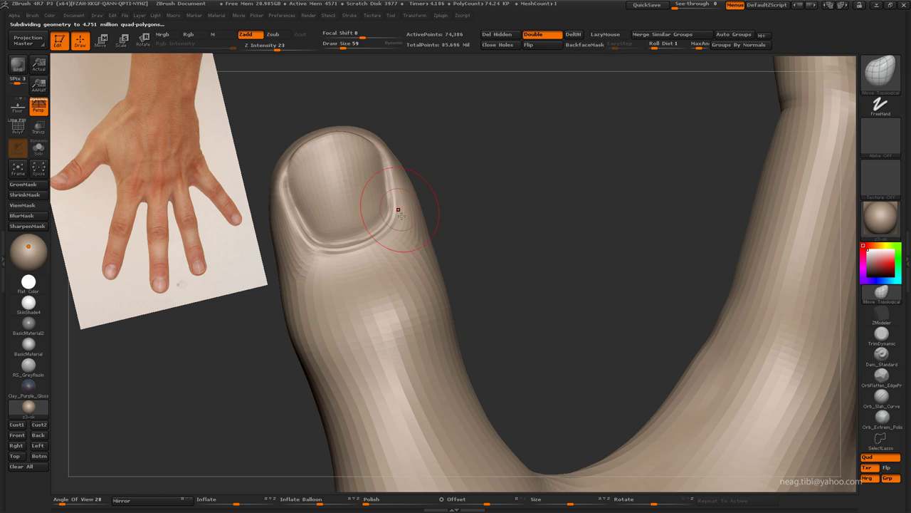
mouse_move(340, 169)
left_mouse_down("alt")
mouse_move(476, 245)
mouse_move(427, 295)
mouse_move(448, 247)
mouse_move(464, 244)
mouse_move(445, 252)
mouse_move(476, 260)
mouse_move(455, 291)
mouse_move(474, 302)
mouse_move(470, 226)
mouse_move(433, 270)
mouse_move(488, 246)
mouse_move(427, 238)
mouse_move(446, 246)
left_mouse_up("alt")
key("space")
key("b")
key("c")
key("l")
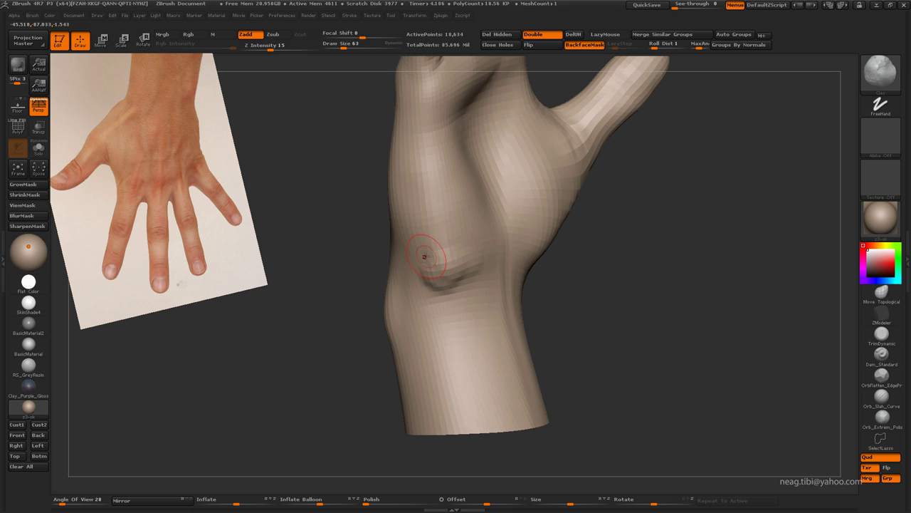
Add, smooth and move a clay mound below the thumb at Z Intensity 14
left_click_drag(495, 267, 510, 267)
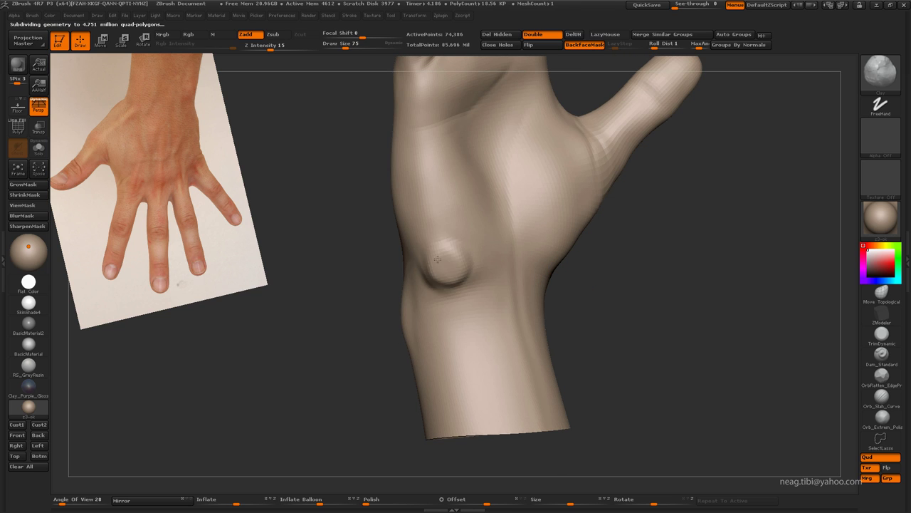
key("shift")
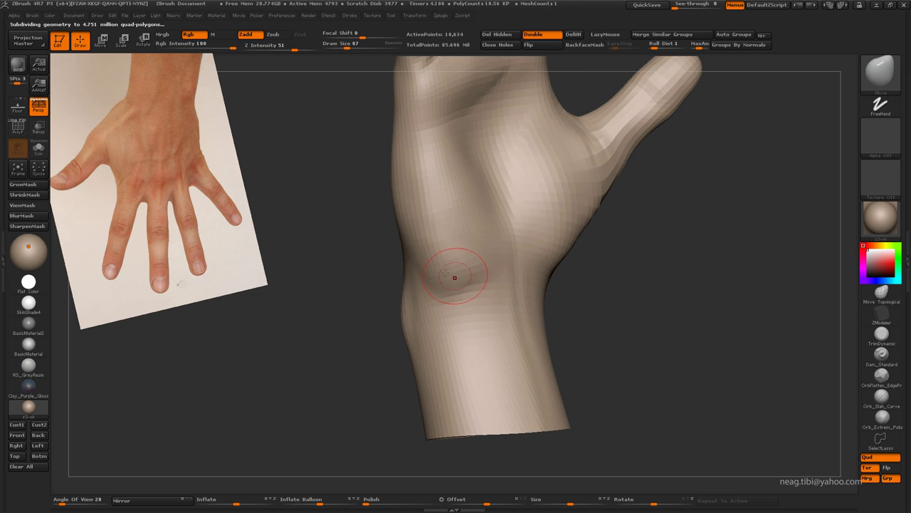
key("Return")
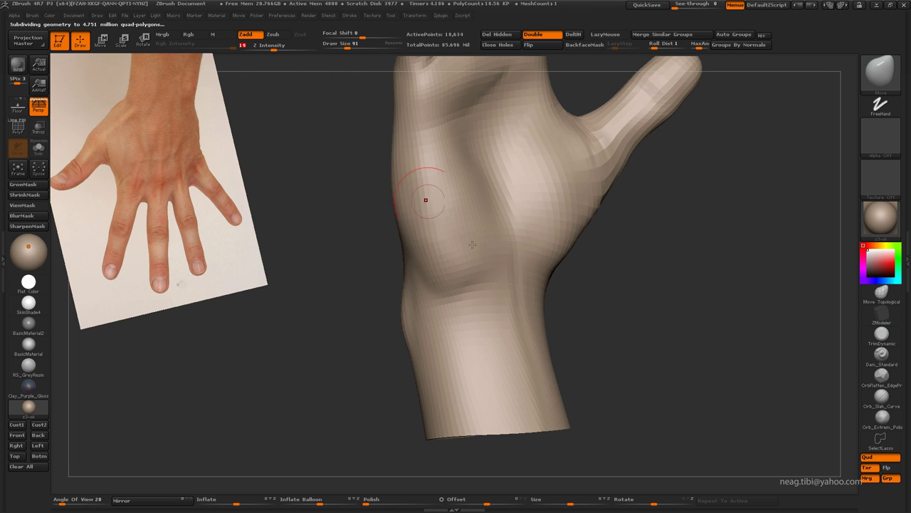
mouse_move(397, 287)
left_mouse_down()
mouse_move(463, 283)
mouse_move(477, 312)
mouse_move(437, 295)
mouse_move(466, 297)
mouse_move(433, 306)
mouse_move(403, 194)
mouse_move(454, 291)
mouse_move(396, 224)
mouse_move(400, 279)
mouse_move(427, 264)
mouse_move(417, 264)
mouse_move(449, 276)
left_mouse_up()
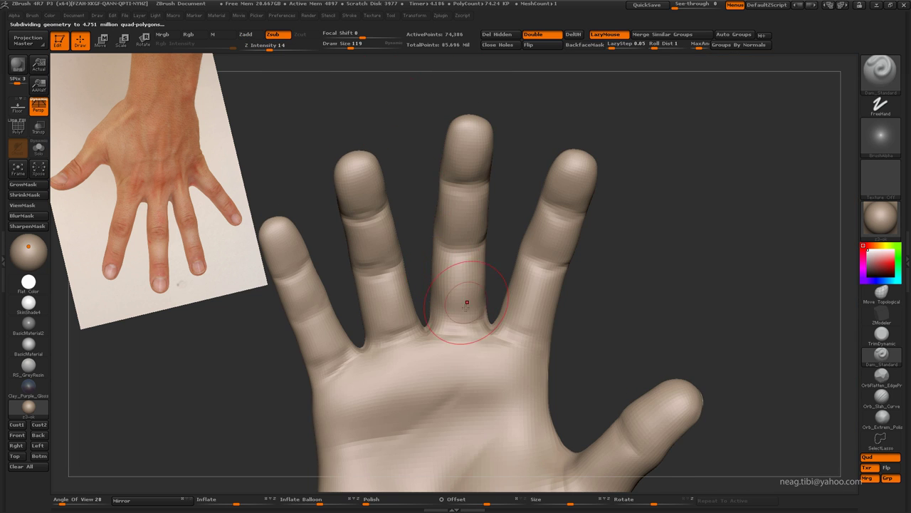
Carve Dam_Standard creases at the finger bases and lines across the palm
mouse_move(457, 259)
right_mouse_down("ctrl")
mouse_move(465, 277)
mouse_move(485, 271)
right_mouse_up("ctrl")
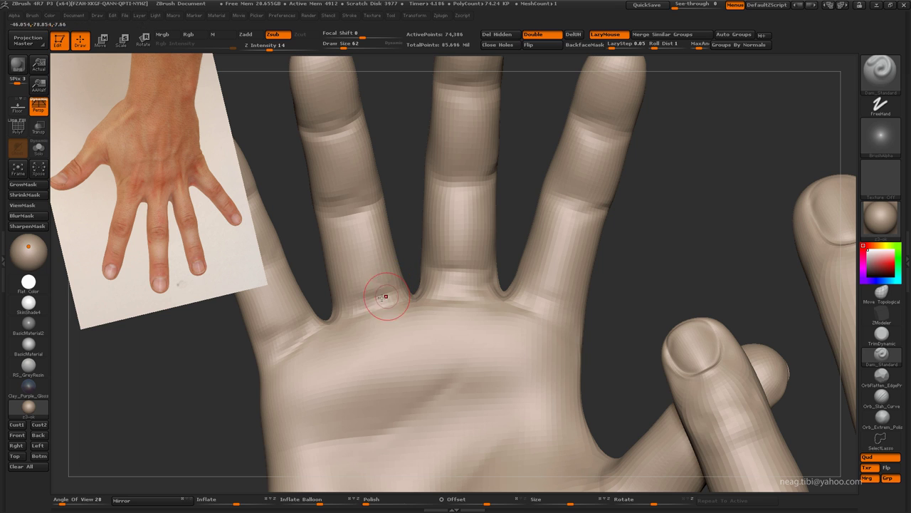
right_click_drag(373, 299, 370, 279)
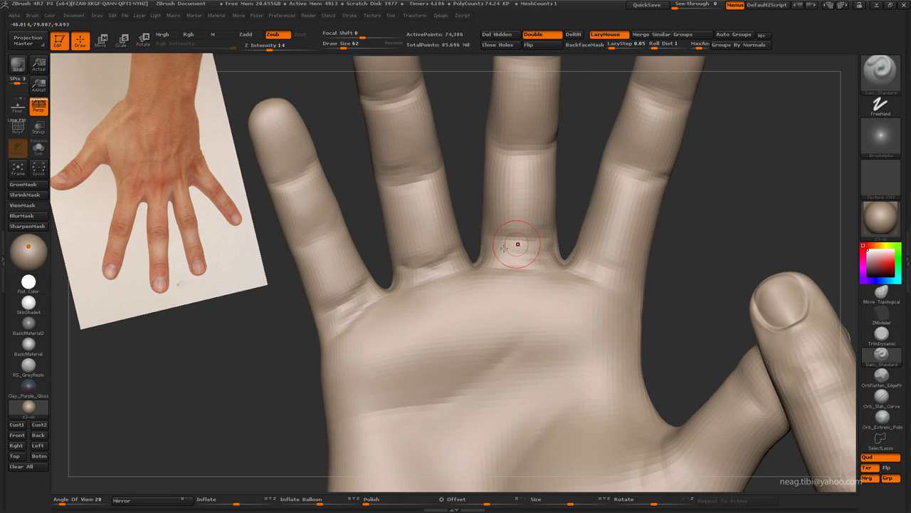
right_click_drag(577, 273, 570, 254, "ctrl")
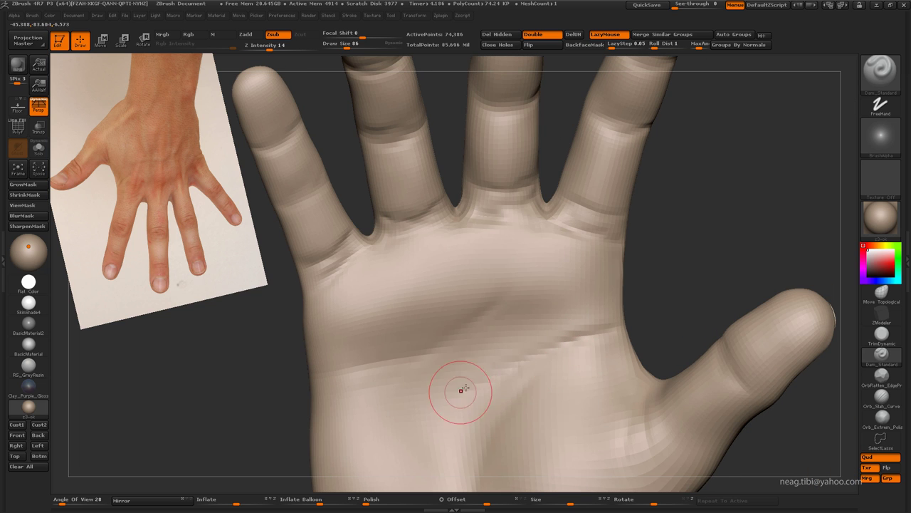
right_click_drag(461, 390, 456, 329, "ctrl")
mouse_move(474, 366)
right_mouse_down()
mouse_move(391, 376)
mouse_move(437, 363)
right_mouse_up()
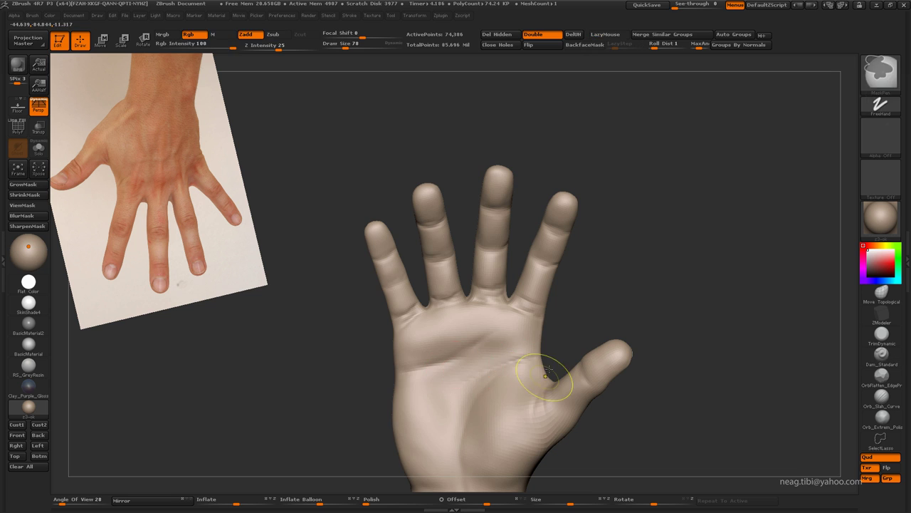
Plump the thenar pad below the thumb with the Inflate brush
mouse_move(539, 377)
right_mouse_down()
mouse_move(632, 240)
mouse_move(624, 219)
mouse_move(652, 171)
mouse_move(686, 166)
mouse_move(646, 164)
right_mouse_up()
key("b")
key("i")
key("n")
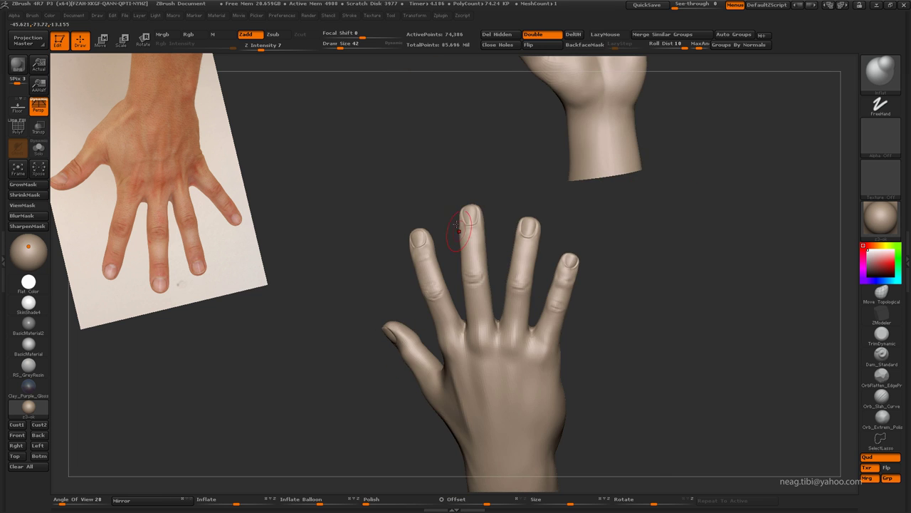
Drop a subdivision level and adjust the fingertip nails with Move Topological
key("b")
key("m")
key("t")
key("shift+d")
mouse_move(466, 147)
right_mouse_down("alt")
mouse_move(460, 247)
mouse_move(491, 231)
right_mouse_up("alt")
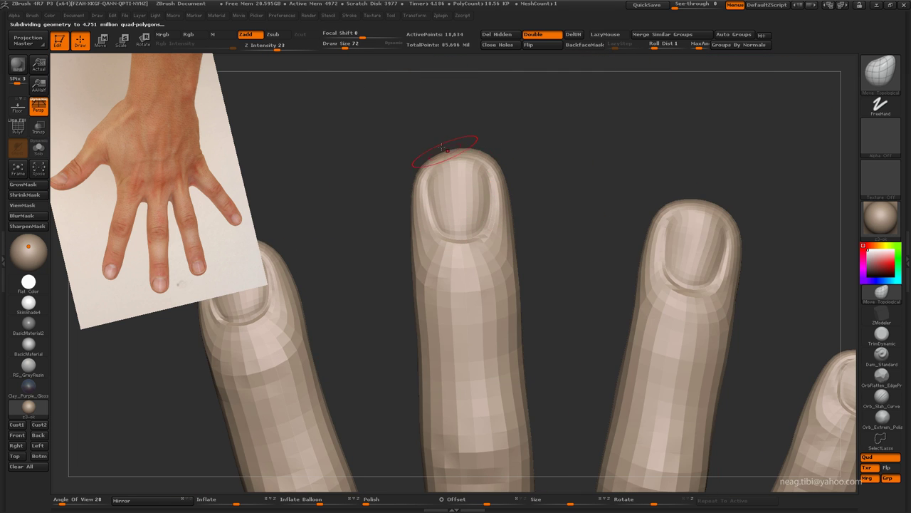
mouse_move(442, 148)
right_mouse_down()
mouse_move(488, 138)
mouse_move(703, 208)
mouse_move(415, 209)
mouse_move(303, 186)
mouse_move(428, 183)
right_mouse_up()
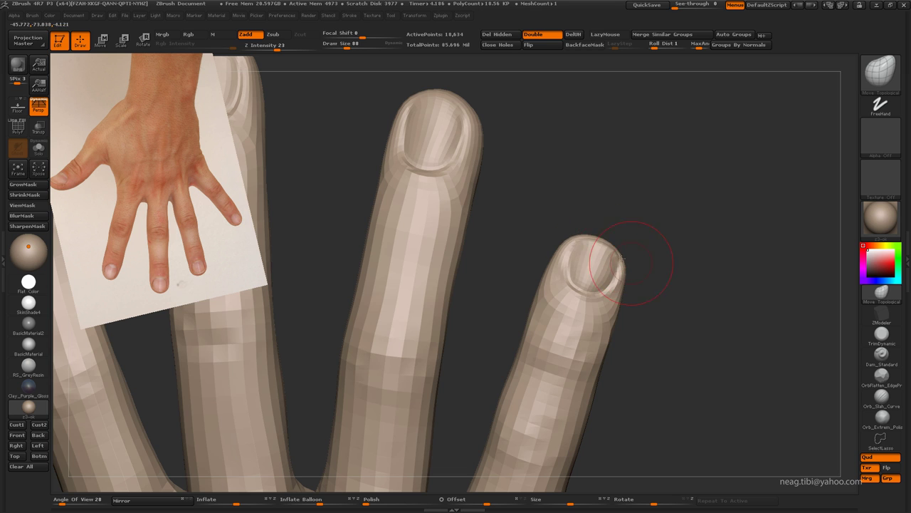
key("f")
mouse_move(591, 306)
right_mouse_down()
mouse_move(553, 306)
mouse_move(494, 381)
mouse_move(523, 362)
mouse_move(464, 301)
mouse_move(498, 377)
mouse_move(516, 309)
right_mouse_up()
key("f")
key("f")
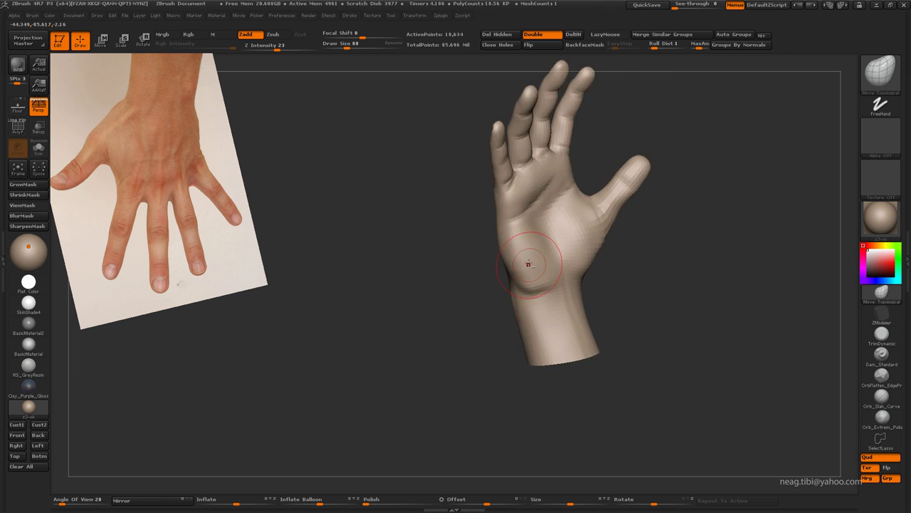
Build up the wrist with the Clay brush, then carve it with Standard in Zsub
key("b")
key("c")
key("l")
mouse_move(527, 260)
right_mouse_down("alt")
mouse_move(578, 340)
mouse_move(544, 294)
right_mouse_up("alt")
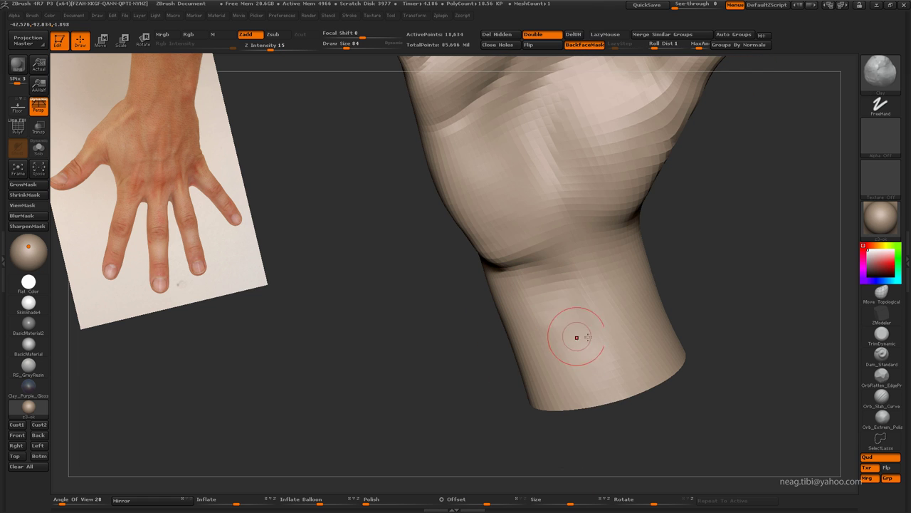
key("b")
key("s")
key("t")
mouse_move(610, 345)
right_mouse_down()
mouse_move(434, 226)
mouse_move(604, 374)
mouse_move(549, 285)
mouse_move(649, 266)
right_mouse_up()
key("f")
key("f")
Reshape the palm heel and wrist contour with Move Topological at draw size 101
key("b")
key("m")
key("t")
mouse_move(468, 283)
right_mouse_down("alt")
mouse_move(529, 291)
mouse_move(477, 273)
mouse_move(487, 285)
right_mouse_up("alt")
key("bracketright")
key("bracketright")
key("bracketright")
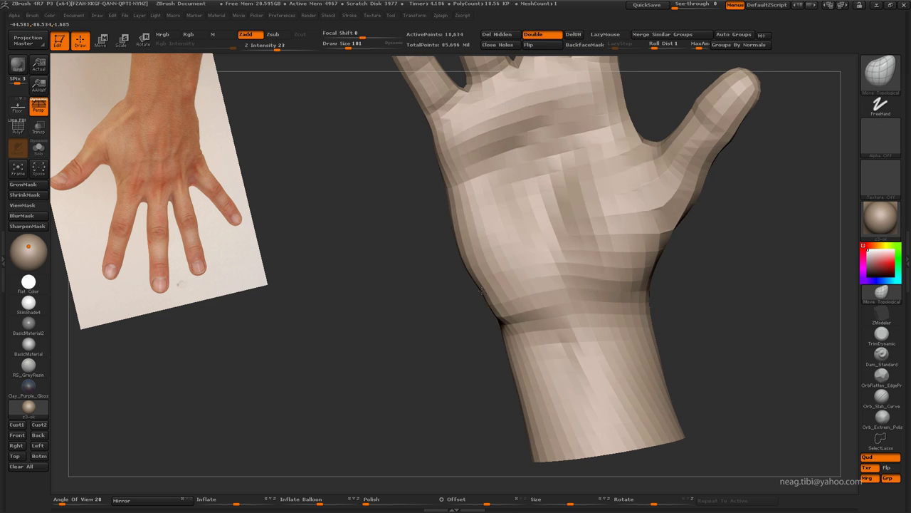
mouse_move(442, 267)
right_mouse_down("alt")
mouse_move(498, 262)
mouse_move(467, 295)
mouse_move(485, 255)
mouse_move(549, 240)
mouse_move(580, 264)
mouse_move(594, 235)
mouse_move(564, 264)
mouse_move(439, 256)
mouse_move(450, 271)
mouse_move(466, 265)
right_mouse_up("alt")
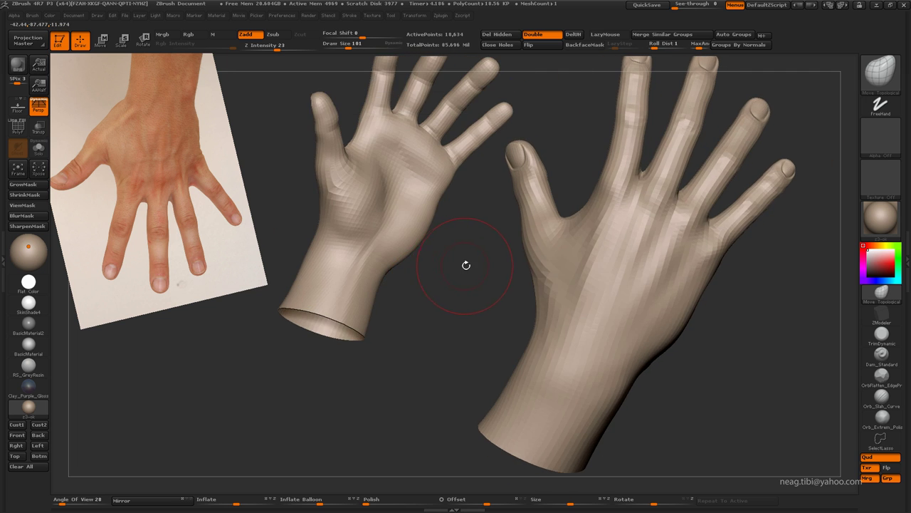
Rotate and zoom in close on a fingertip while stepping through subdivision levels
right_click_drag(470, 329, 473, 330)
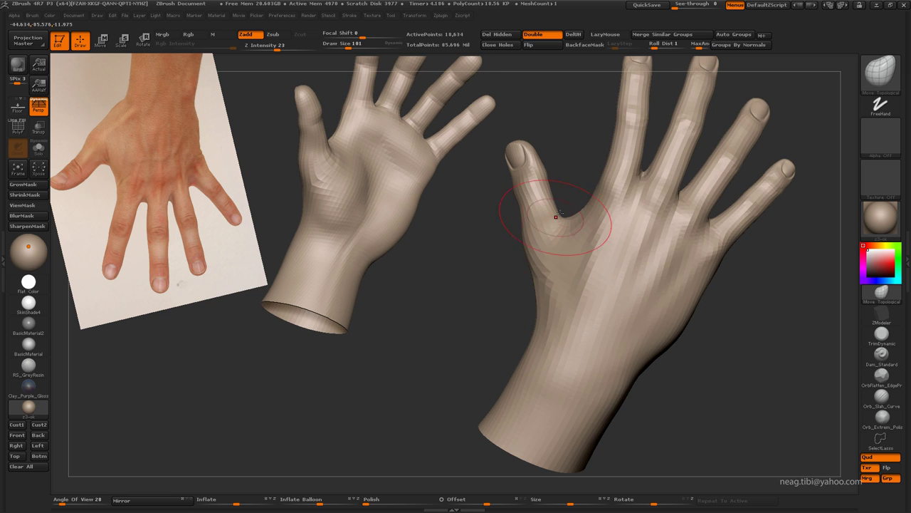
right_click_drag(555, 217, 529, 278)
key("shift+d")
key("shift+d")
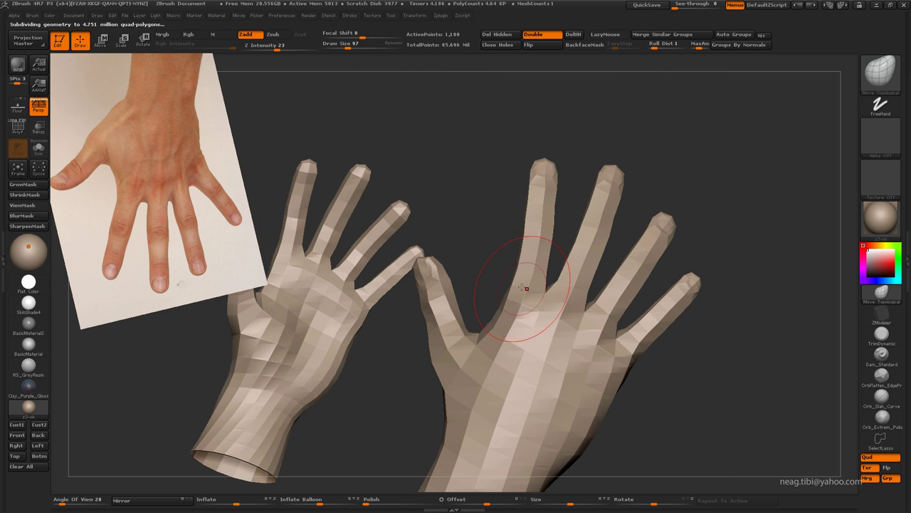
right_click_drag(591, 153, 553, 175)
mouse_move(515, 280)
right_mouse_down()
mouse_move(491, 356)
mouse_move(409, 161)
mouse_move(590, 228)
mouse_move(643, 218)
mouse_move(571, 368)
right_mouse_up()
key("d")
mouse_move(543, 315)
right_mouse_down()
mouse_move(506, 309)
mouse_move(576, 206)
mouse_move(682, 203)
mouse_move(658, 212)
mouse_move(606, 202)
mouse_move(631, 285)
mouse_move(601, 224)
mouse_move(645, 199)
mouse_move(624, 216)
mouse_move(637, 208)
mouse_move(490, 179)
mouse_move(563, 249)
mouse_move(565, 235)
right_mouse_up()
key("d")
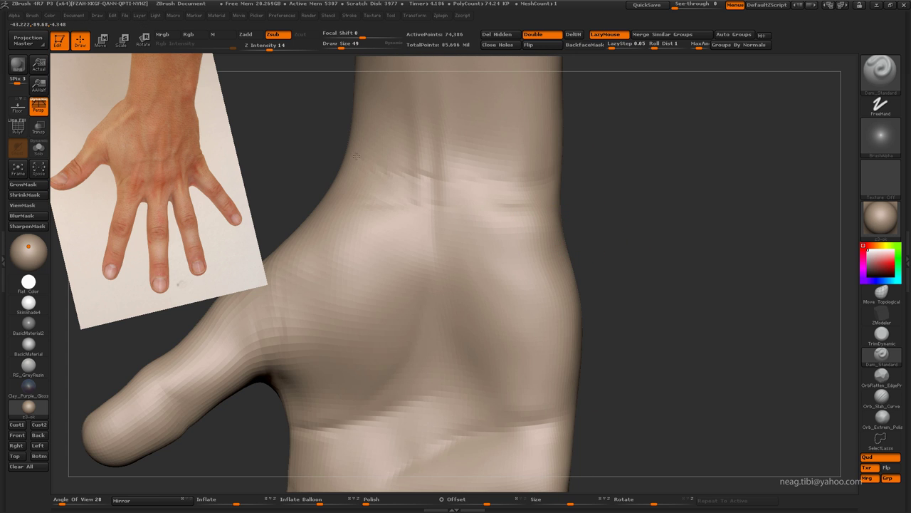
right_click_drag(356, 157, 374, 186)
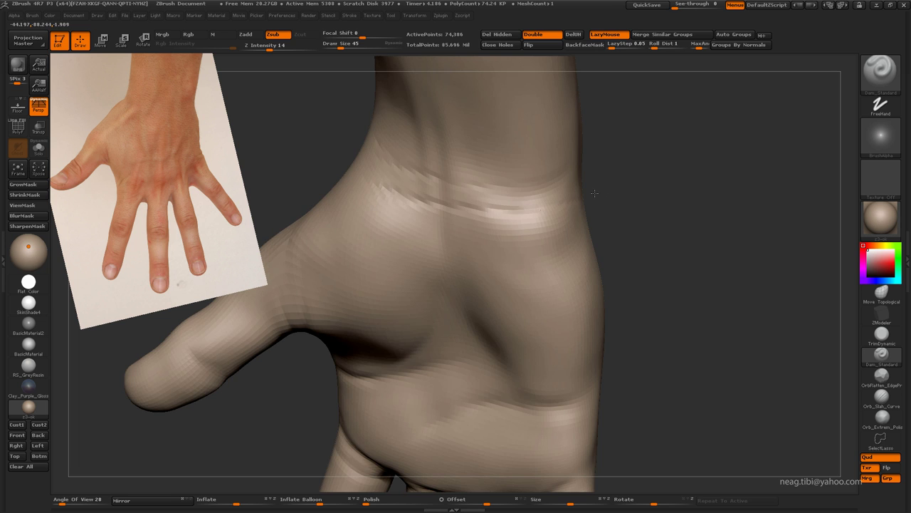
mouse_move(595, 193)
right_mouse_down("alt")
mouse_move(563, 235)
mouse_move(546, 197)
mouse_move(520, 260)
mouse_move(504, 248)
right_mouse_up("alt")
At a lower subdivision, set up Dam_Standard in Zsub with LazyMouse to cut the nail outline
key("shift+d")
key("b")
key("c")
key("l")
mouse_move(588, 267)
right_mouse_down()
mouse_move(593, 257)
mouse_move(604, 315)
mouse_move(445, 264)
right_mouse_up()
key("b")
key("d")
key("s")
key("d")
key("d")
key("bracketleft")
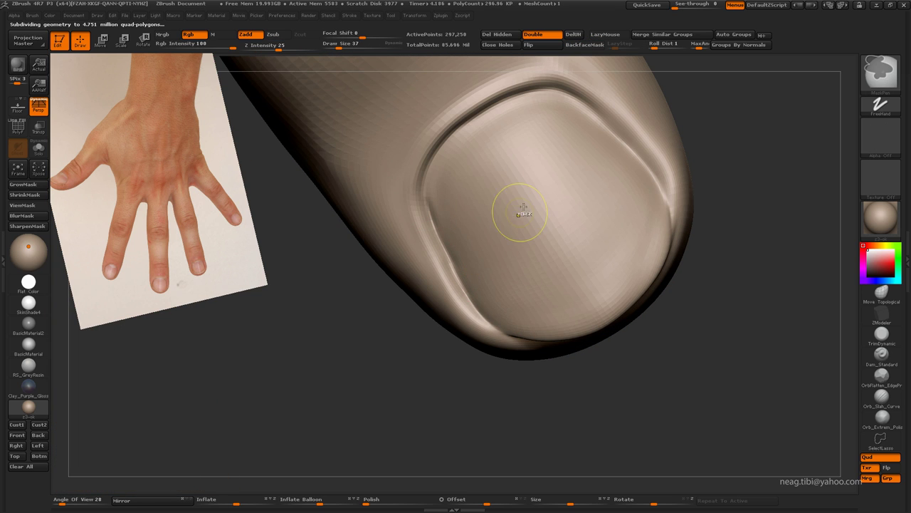
Smooth the nail's lower-left crease, adjust LazyMouse lag, and carve the groove along the nail top
left_click_drag(519, 209, 504, 197, "shift")
left_click(356, 23)
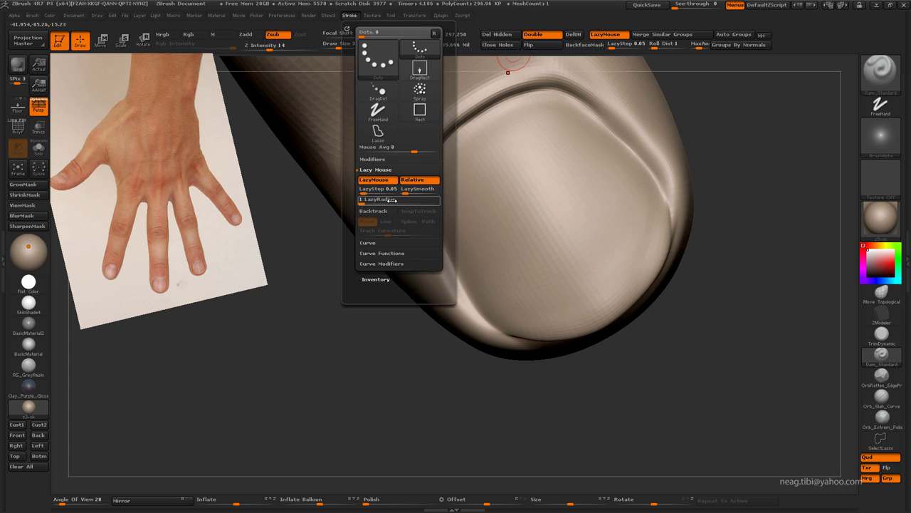
key("bracketleft")
right_click_drag(427, 213, 392, 229)
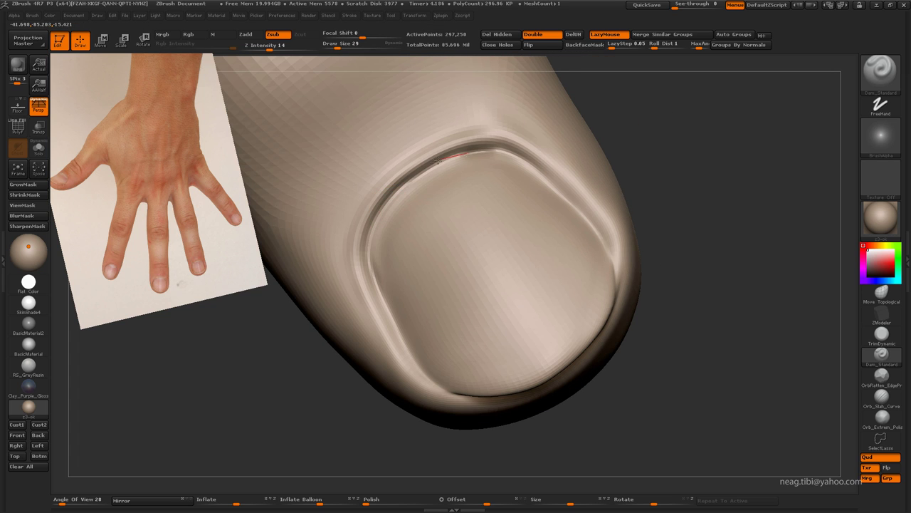
left_click_drag(437, 161, 492, 149)
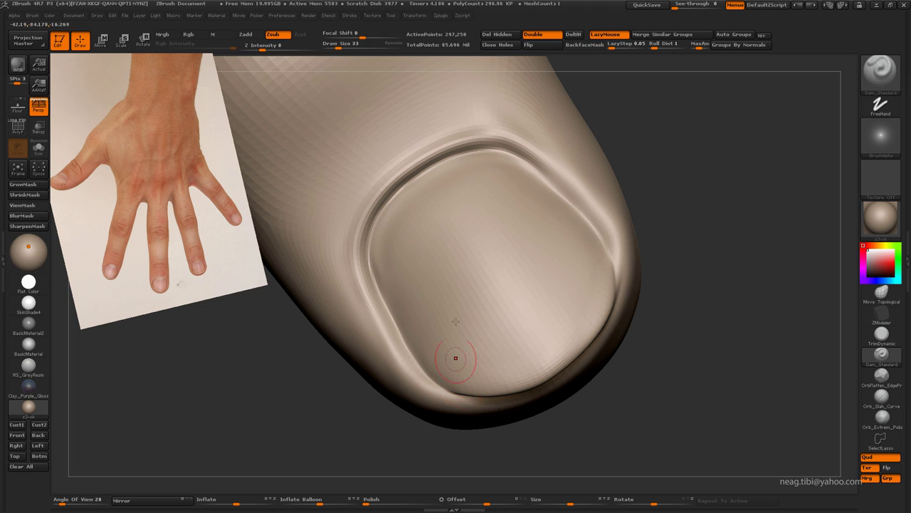
Bring the fingernail back into view at a lower subdivision with the Move Topological brush
mouse_move(648, 285)
left_mouse_down()
mouse_move(677, 153)
mouse_move(541, 164)
left_mouse_up()
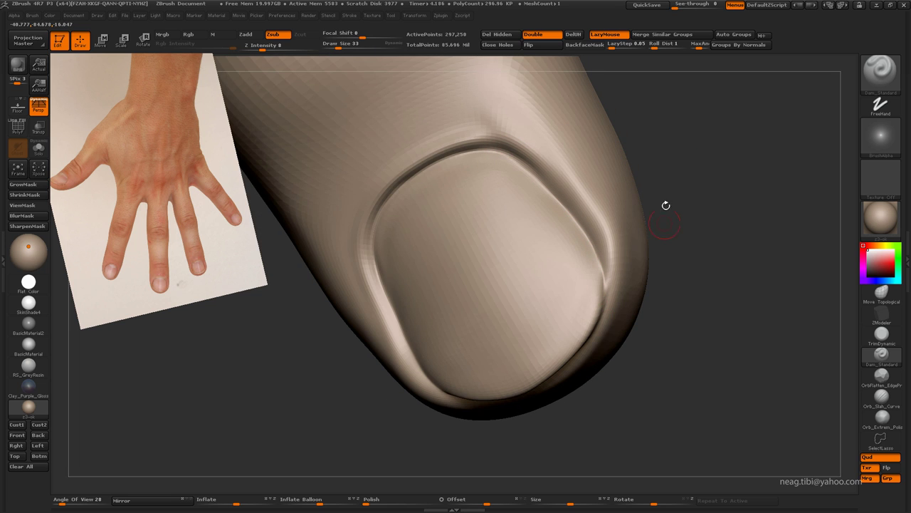
mouse_move(665, 205)
left_mouse_down()
mouse_move(539, 181)
mouse_move(407, 302)
mouse_move(492, 248)
mouse_move(499, 278)
mouse_move(407, 237)
left_mouse_up()
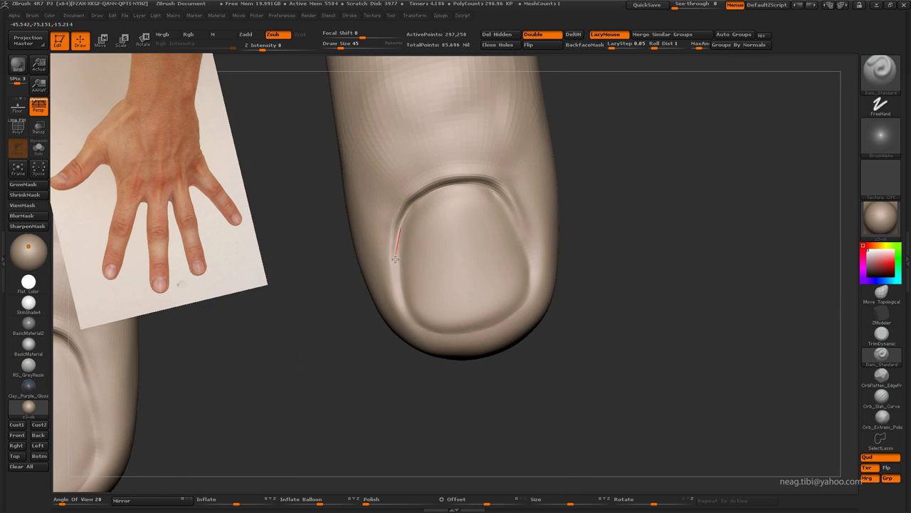
left_click_drag(435, 344, 490, 215)
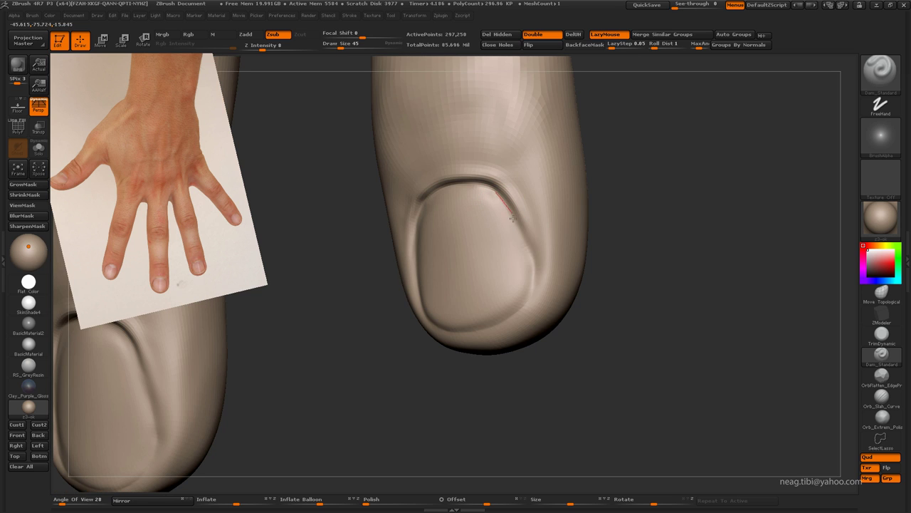
left_click_drag(441, 397, 482, 387)
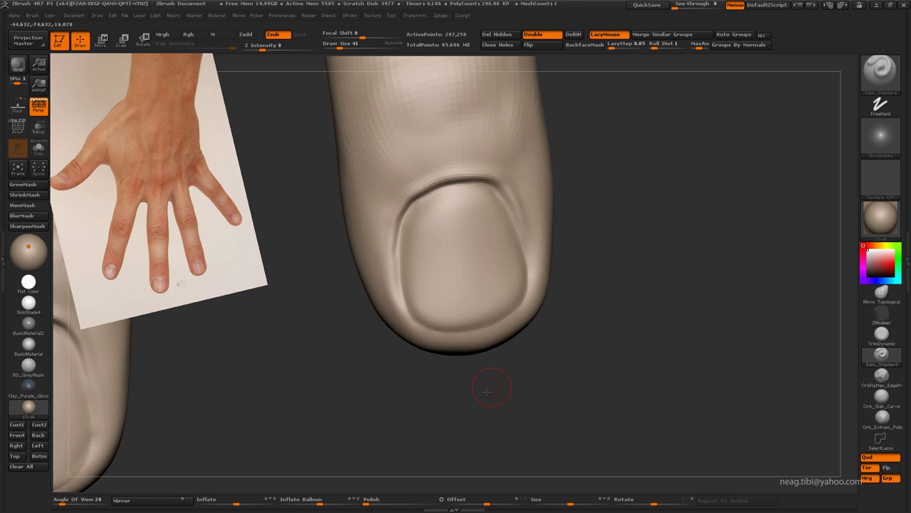
key("shift+d")
key("shift+d")
key("b")
key("m")
key("t")
left_click_drag(474, 332, 496, 313)
Set the brush size to about 86 and reshape the nail at a low subdivision level
key("space")
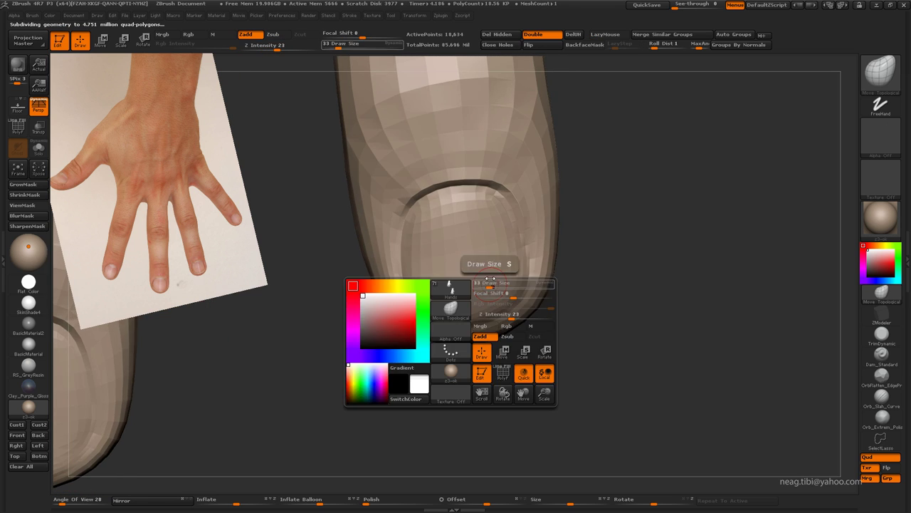
mouse_move(484, 260)
left_mouse_down()
mouse_move(506, 261)
mouse_move(546, 328)
mouse_move(497, 347)
left_mouse_up()
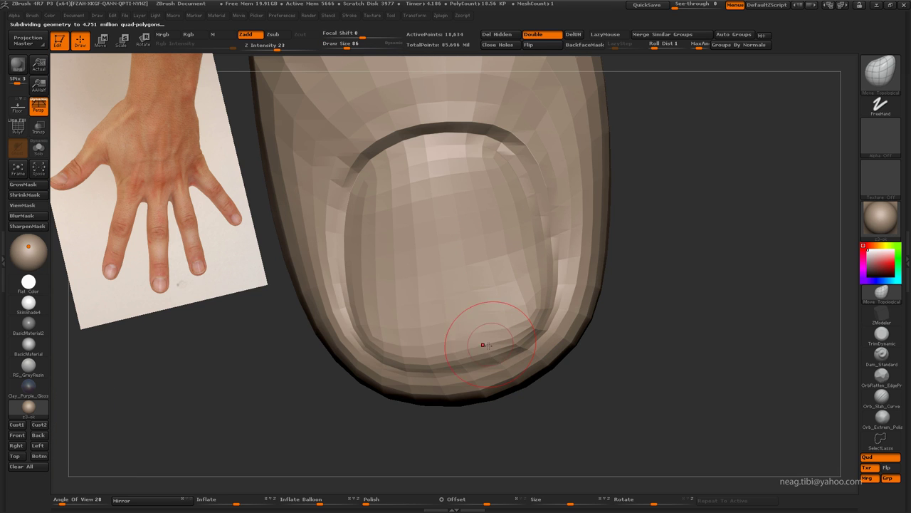
left_click_drag(491, 304, 438, 325, "alt")
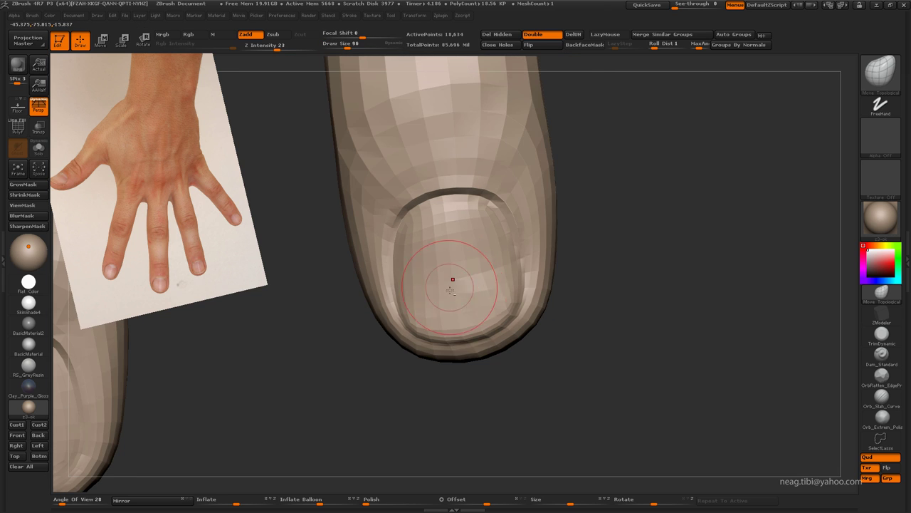
key("shift+d")
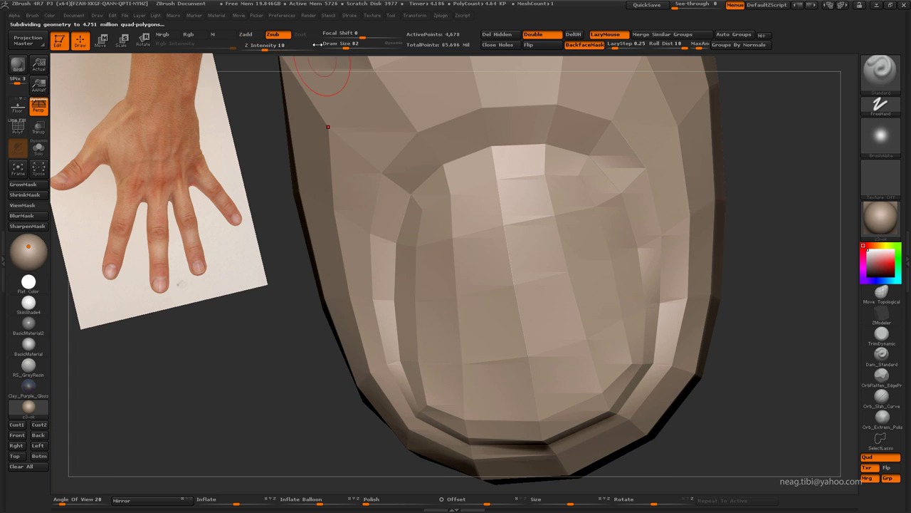
key("b")
key("s")
key("t")
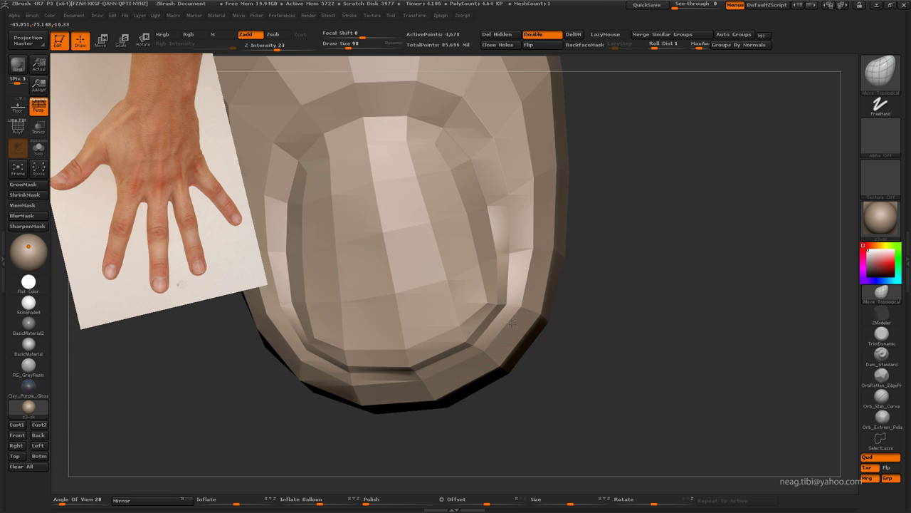
key("ctrl+d")
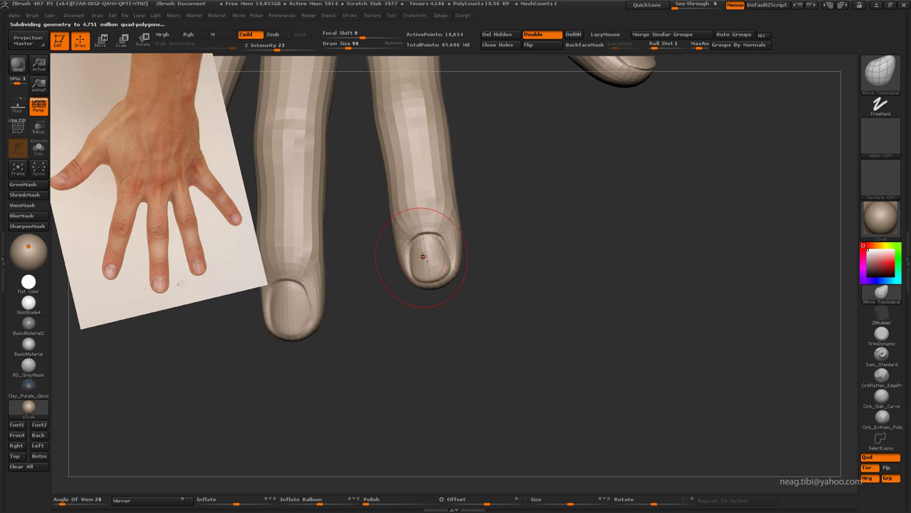
mouse_move(433, 196)
left_mouse_down()
mouse_move(427, 264)
mouse_move(504, 246)
left_mouse_up()
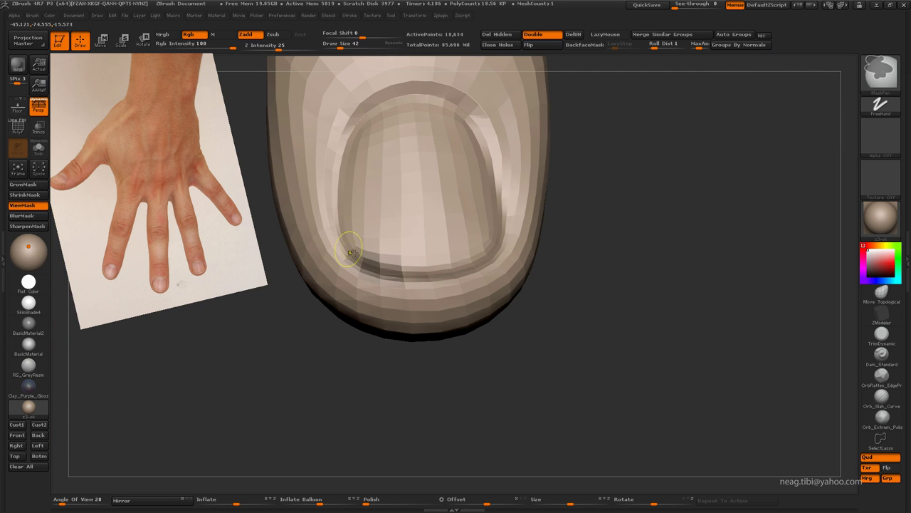
Mask the nail's lower rim, invert it, pull the rim with Transpose Move, then clear the mask
left_click(582, 289, "ctrl")
key("ctrl+d")
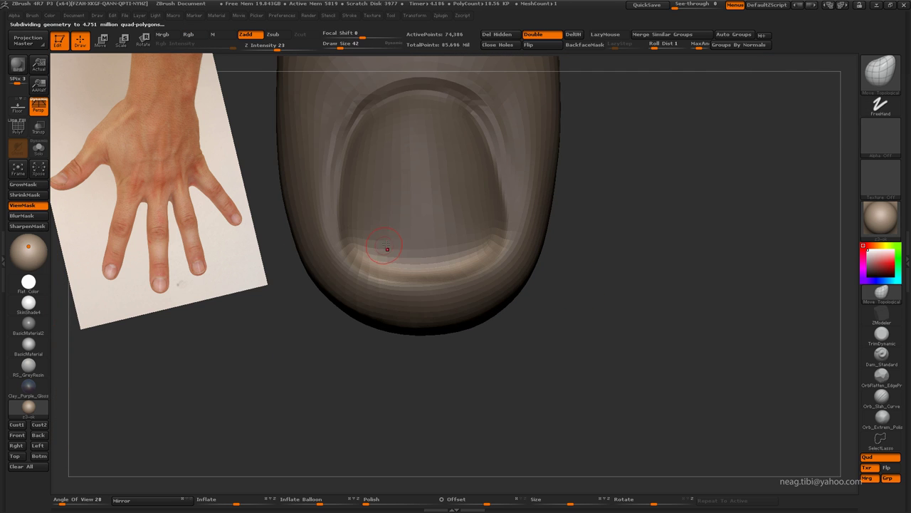
left_click_drag(464, 289, 379, 294, "ctrl")
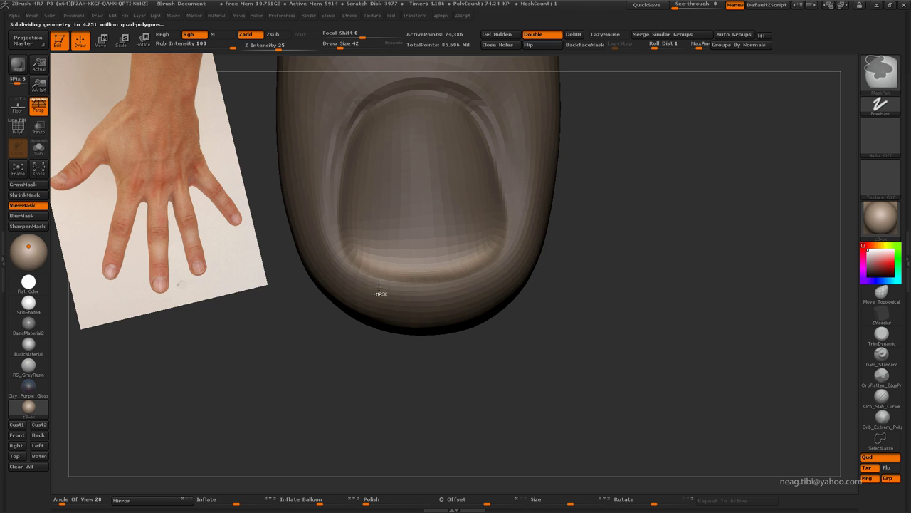
left_click(374, 345, "ctrl")
mouse_move(350, 250)
left_mouse_down("ctrl")
mouse_move(407, 276)
mouse_move(481, 261)
mouse_move(492, 275)
left_mouse_up("ctrl")
left_click(594, 321, "ctrl")
key("w")
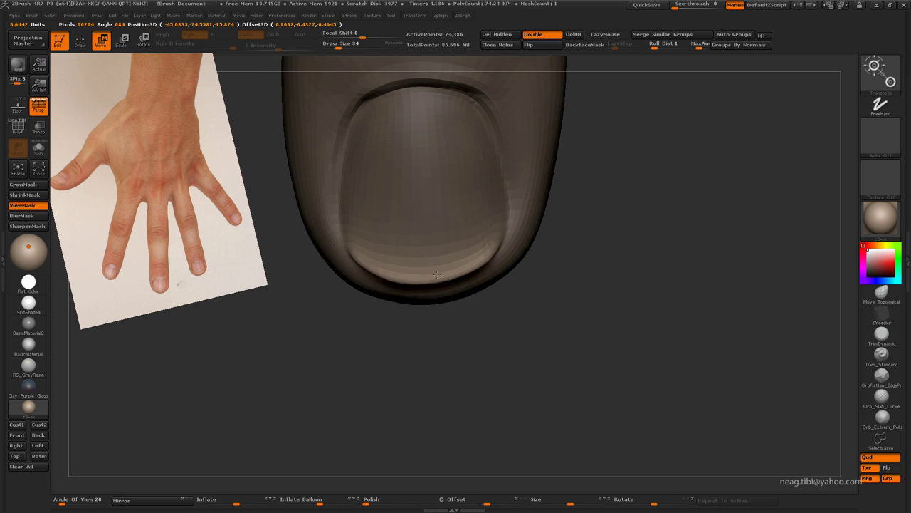
key("q")
left_click(539, 285, "ctrl")
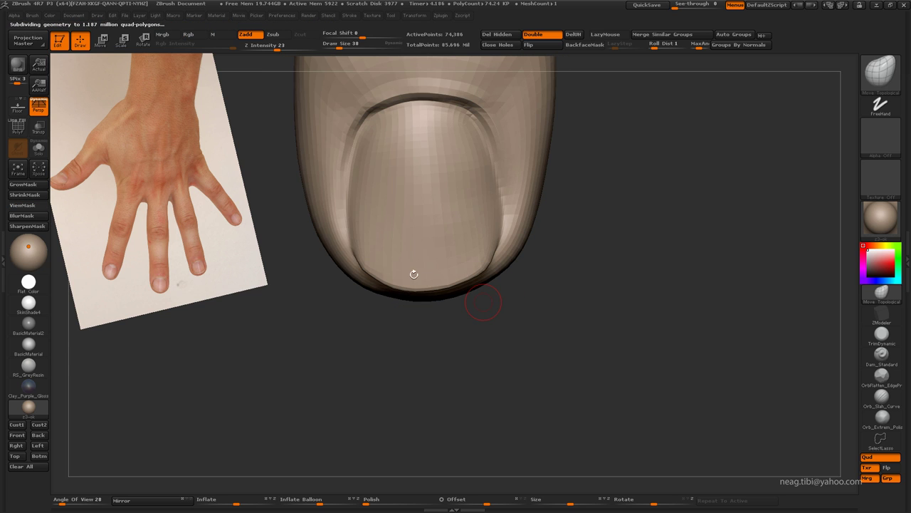
Rotate the view around the finger to show two fingers at a higher subdivision
key("d")
left_click_drag(499, 313, 403, 360)
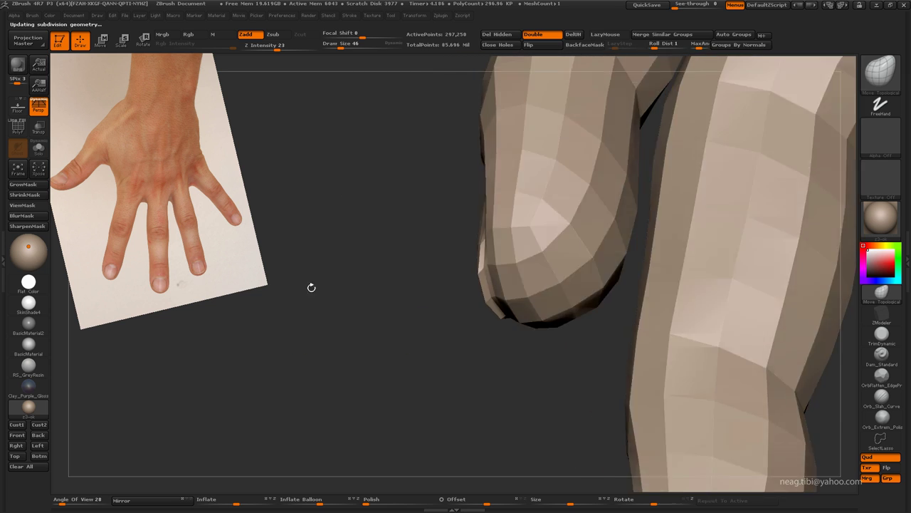
key("shift+d")
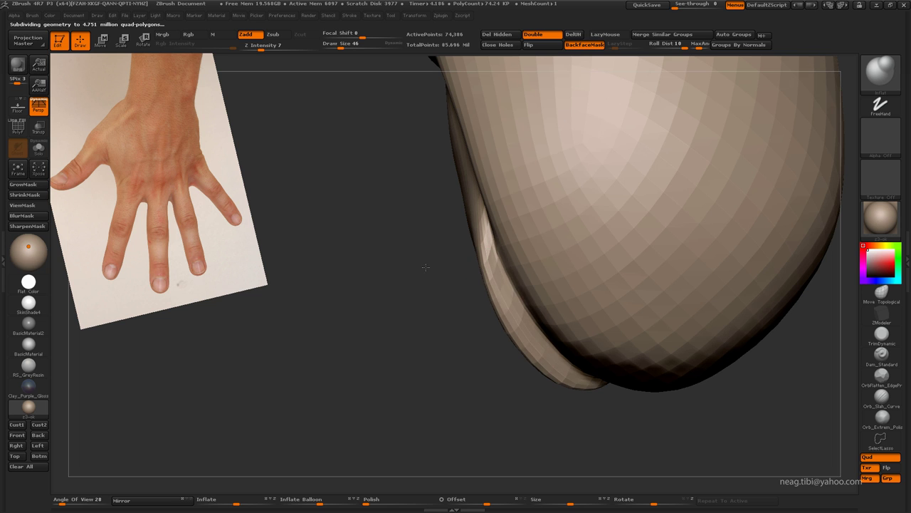
key("d")
mouse_move(425, 267)
left_mouse_down()
mouse_move(425, 322)
mouse_move(543, 309)
mouse_move(563, 336)
mouse_move(591, 131)
left_mouse_up()
Select Move Topological, drop to a low subdivision level and zoom onto the central fingertip
key("b")
key("m")
key("t")
mouse_move(550, 153)
left_mouse_down("alt")
mouse_move(456, 130)
mouse_move(505, 270)
mouse_move(513, 243)
mouse_move(544, 280)
left_mouse_up("alt")
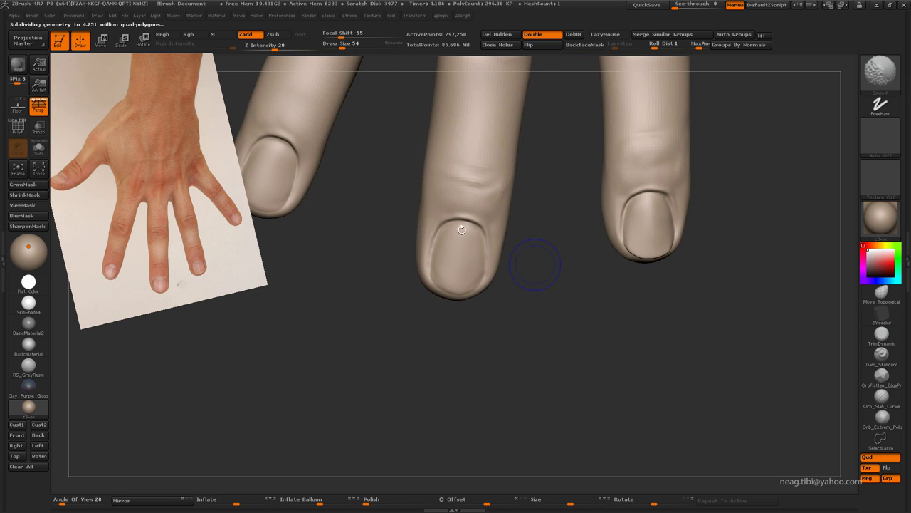
key("shift+d")
key("shift+d")
key("shift+d")
key("d")
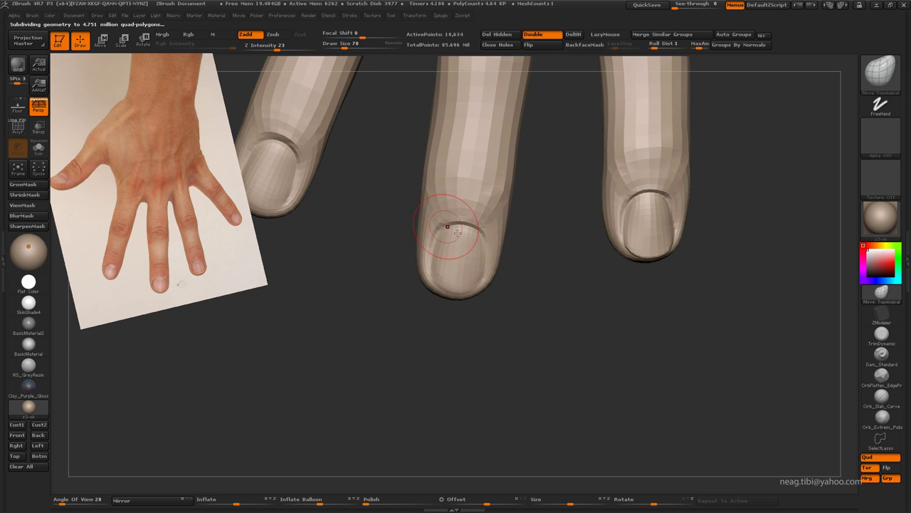
mouse_move(512, 314)
left_mouse_down()
mouse_move(541, 307)
mouse_move(582, 321)
mouse_move(570, 273)
mouse_move(547, 325)
mouse_move(505, 296)
mouse_move(533, 204)
left_mouse_up()
key("space")
mouse_move(470, 249)
left_mouse_down("alt")
mouse_move(474, 256)
mouse_move(445, 263)
mouse_move(448, 187)
mouse_move(421, 266)
left_mouse_up("alt")
key("space")
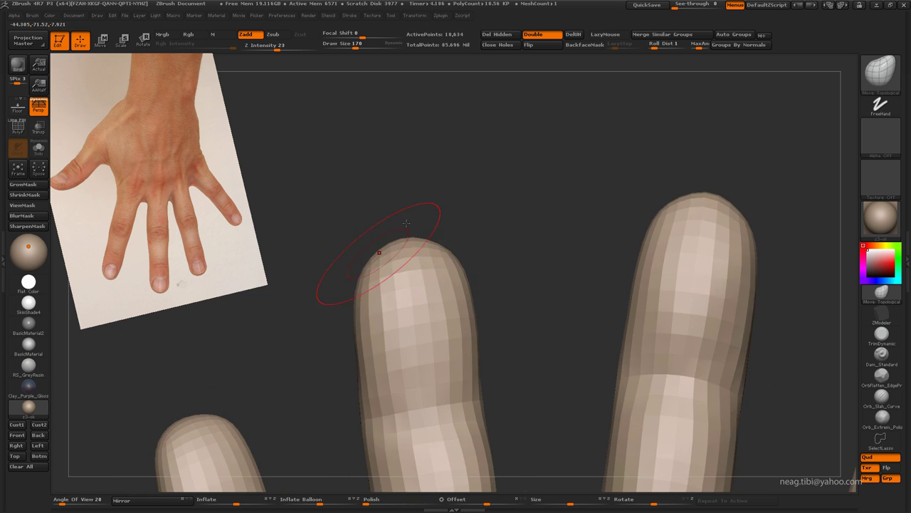
mouse_move(406, 223)
left_mouse_down()
mouse_move(316, 285)
mouse_move(416, 290)
mouse_move(567, 337)
mouse_move(419, 237)
mouse_move(445, 250)
left_mouse_up()
With a subtractive Standard brush, carve the groove around the nail and its lower edge deeper
key("shift+d")
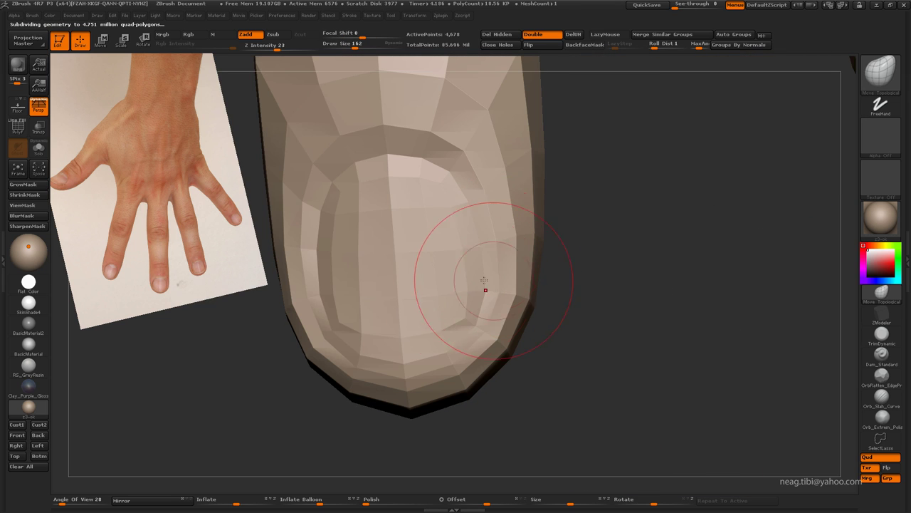
key("b")
key("s")
key("t")
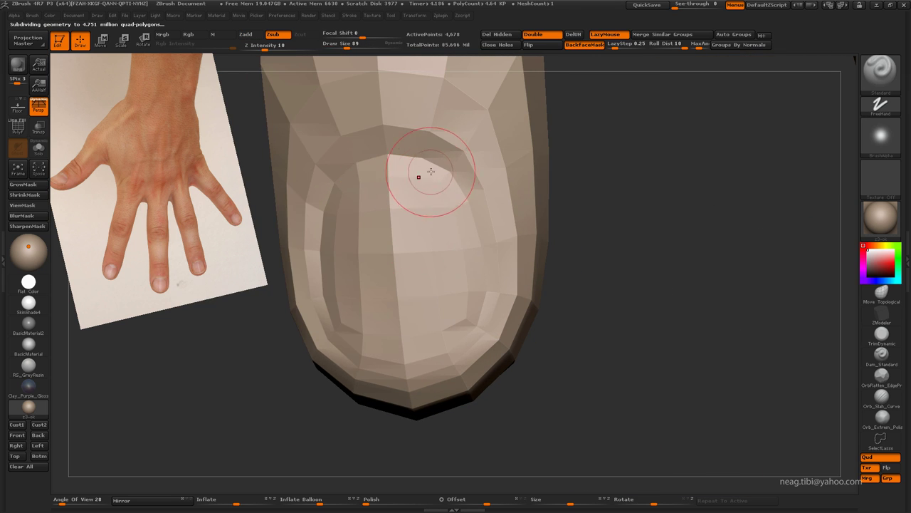
mouse_move(847, 96)
left_mouse_down()
mouse_move(340, 218)
mouse_move(328, 307)
left_mouse_up()
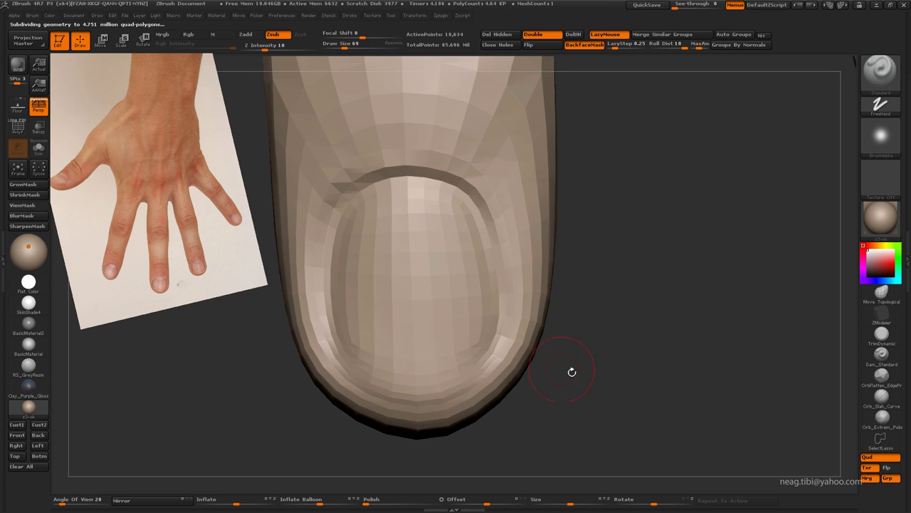
mouse_move(390, 238)
left_mouse_down()
mouse_move(359, 215)
mouse_move(361, 283)
left_mouse_up()
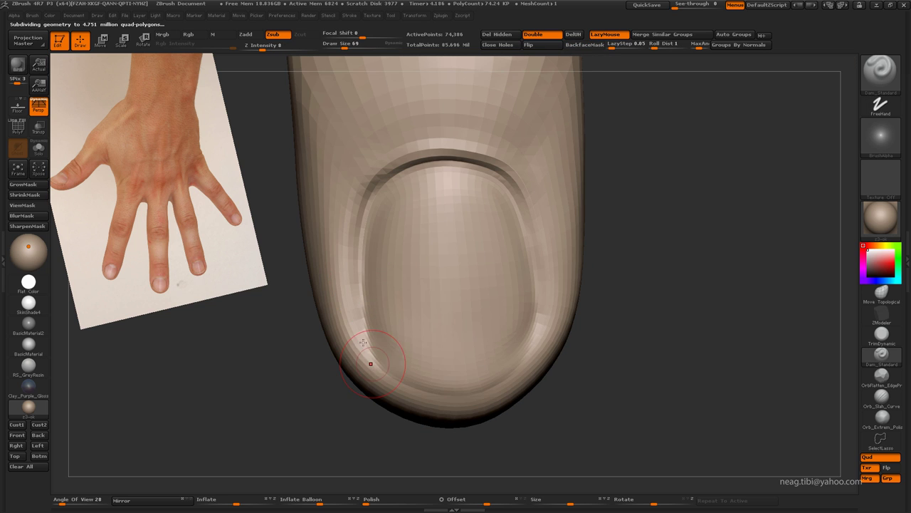
left_click_drag(442, 392, 428, 389)
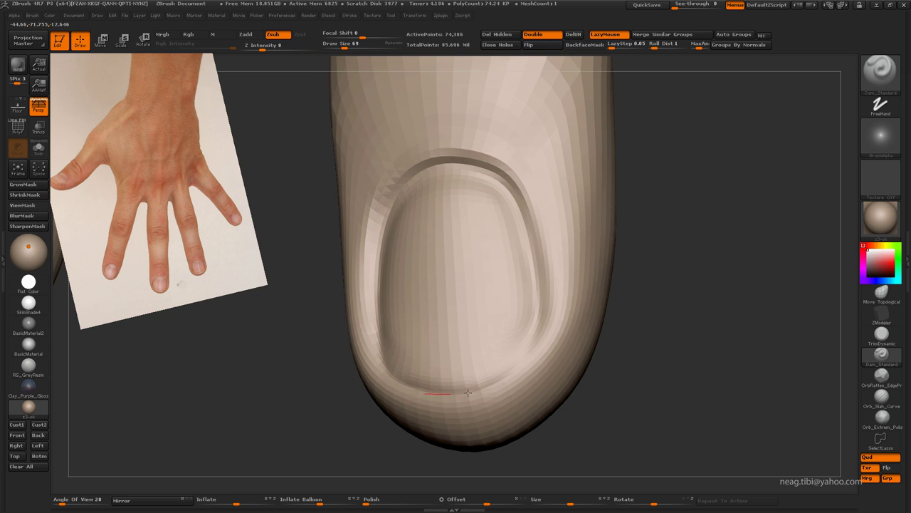
Deepen the groove along the nail's upper and right edges, then mask the nail's lower part
right_click_drag(502, 375, 482, 344)
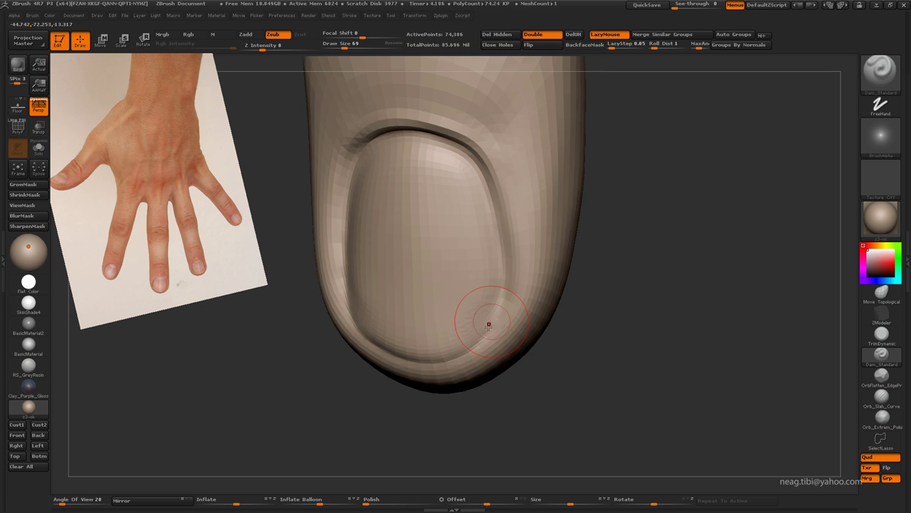
right_click_drag(456, 152, 505, 213)
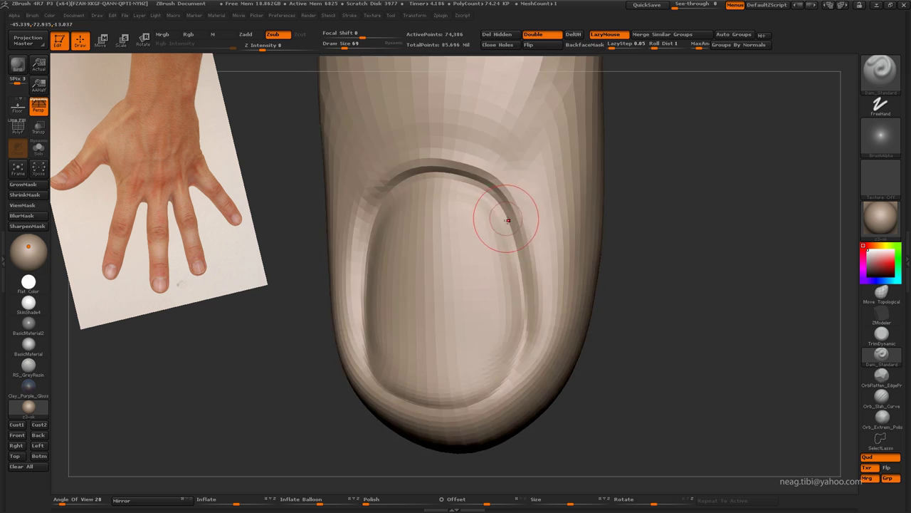
left_click_drag(508, 229, 500, 204)
left_click_drag(441, 169, 422, 178)
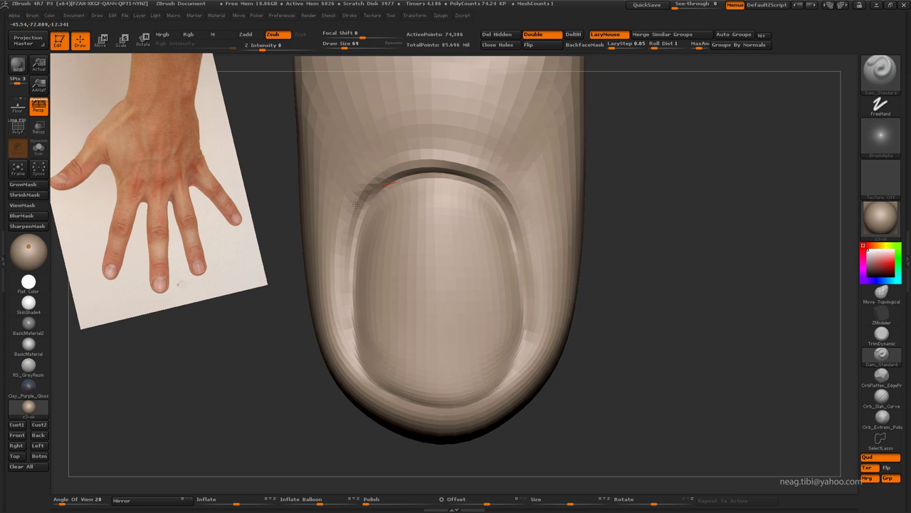
right_click_drag(356, 205, 407, 247)
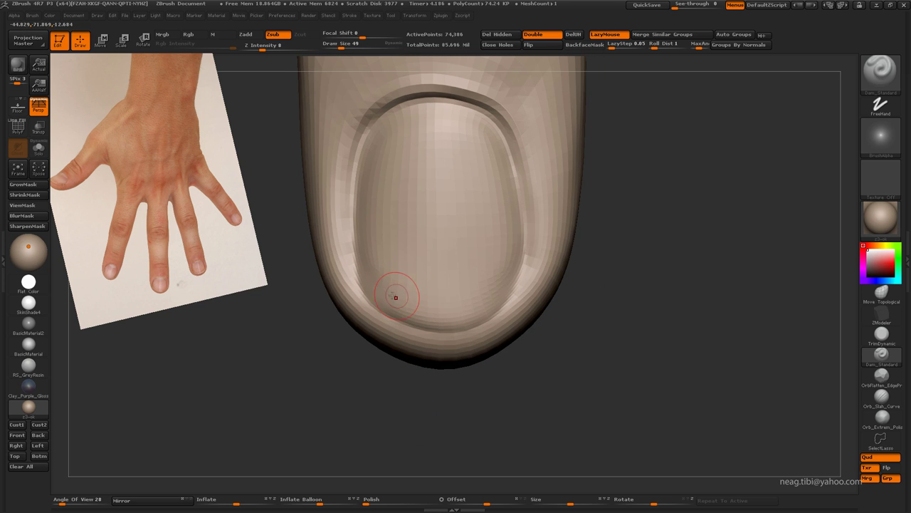
mouse_move(392, 295)
left_mouse_down("ctrl")
mouse_move(366, 313)
mouse_move(507, 295)
left_mouse_up("ctrl")
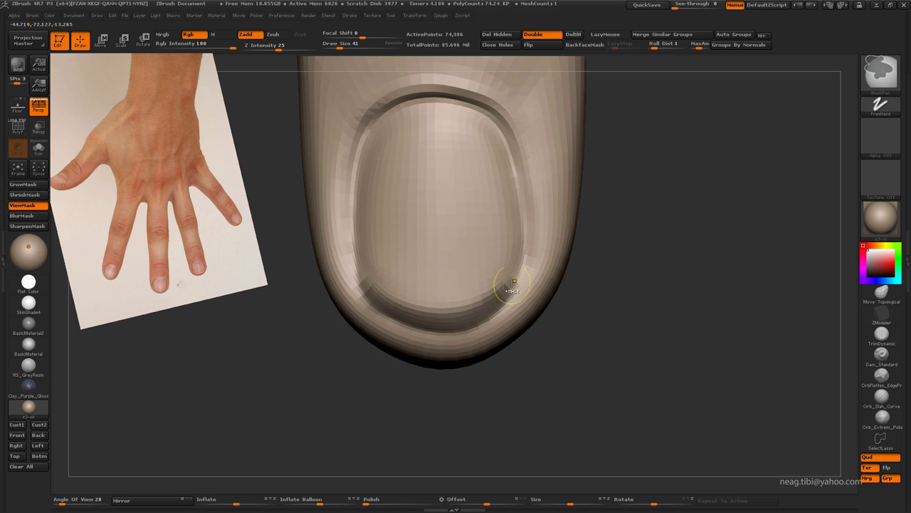
Invert the mask, pull the nail's lower edge band into place with Transpose Move, and clear the mask
left_click(584, 326, "ctrl")
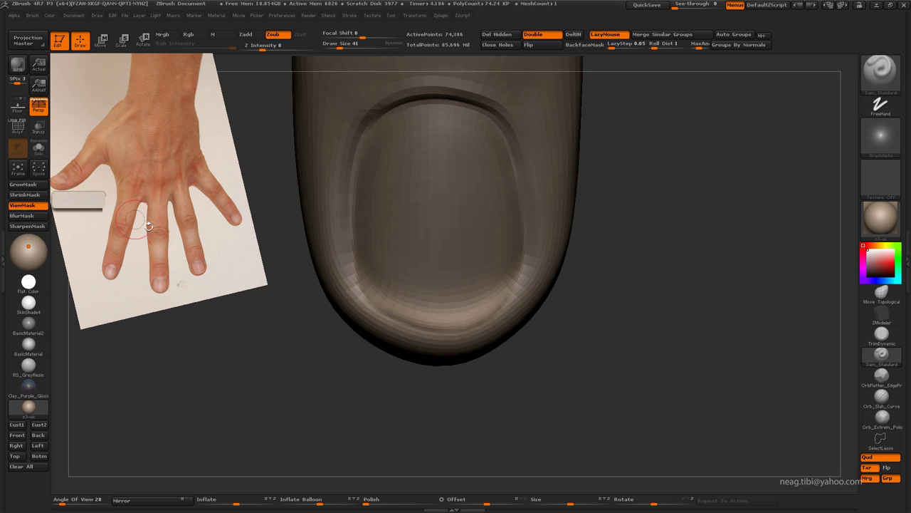
key("w")
left_click_drag(383, 305, 502, 297)
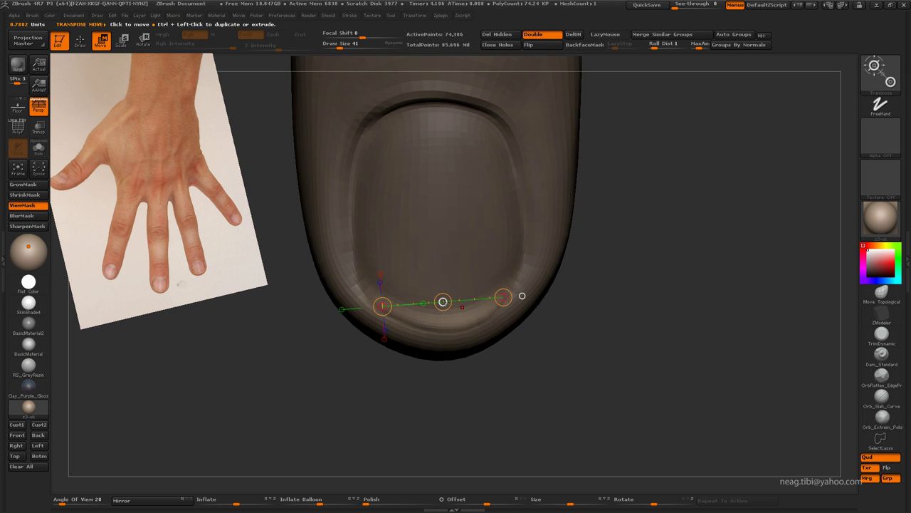
mouse_move(587, 317)
left_mouse_down("alt")
mouse_move(491, 276)
mouse_move(536, 321)
mouse_move(397, 284)
left_mouse_up("alt")
key("q")
left_click(537, 321, "ctrl")
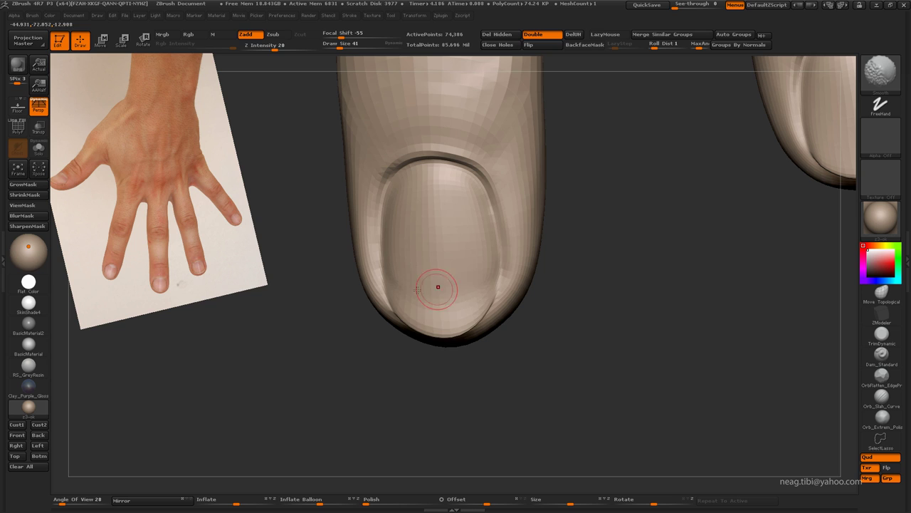
Refine the fingertip with Clay and Inflat, then nudge the nail's lower edge with Move Topological
key("shift")
key("b")
key("i")
key("n")
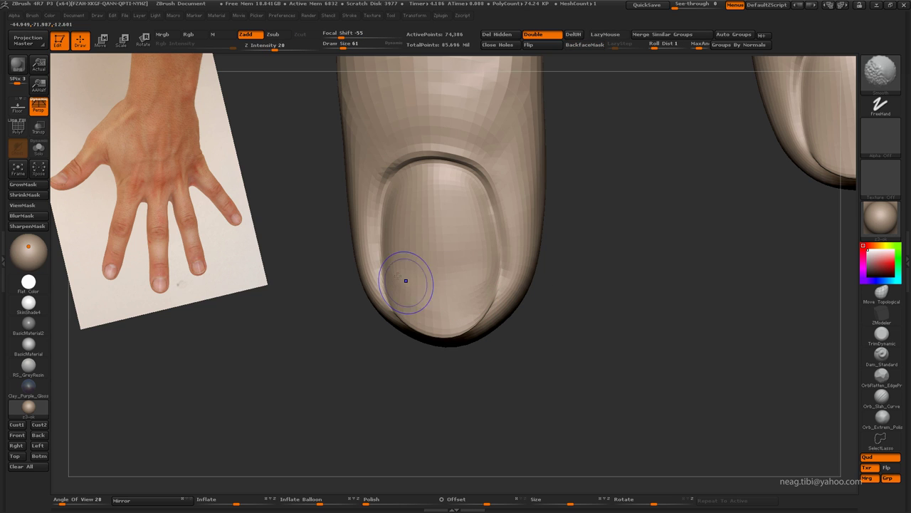
left_click_drag(560, 304, 481, 292, "alt")
key("b")
key("m")
key("t")
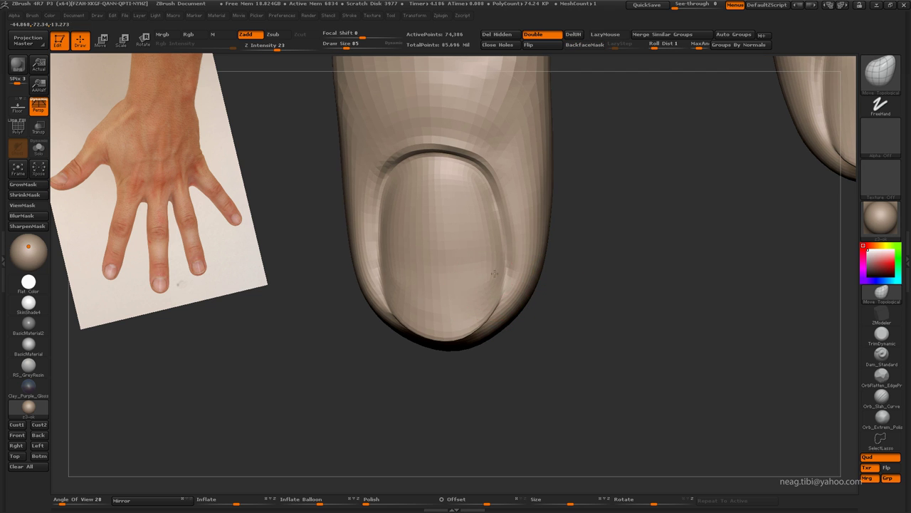
left_click_drag(370, 352, 366, 242, "alt")
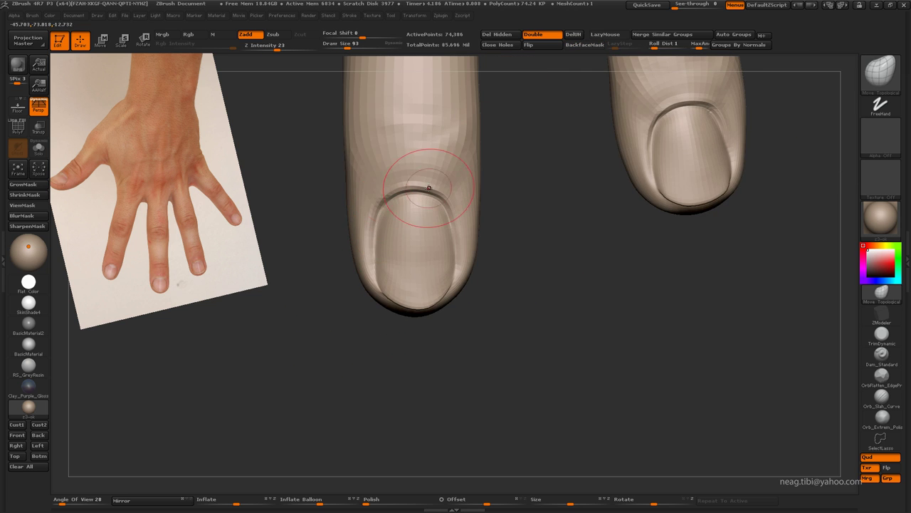
Shape the tops of the two fingernails with the Inflat and Move Topological brushes
mouse_move(429, 188)
left_mouse_down("alt")
mouse_move(438, 316)
mouse_move(387, 305)
left_mouse_up("alt")
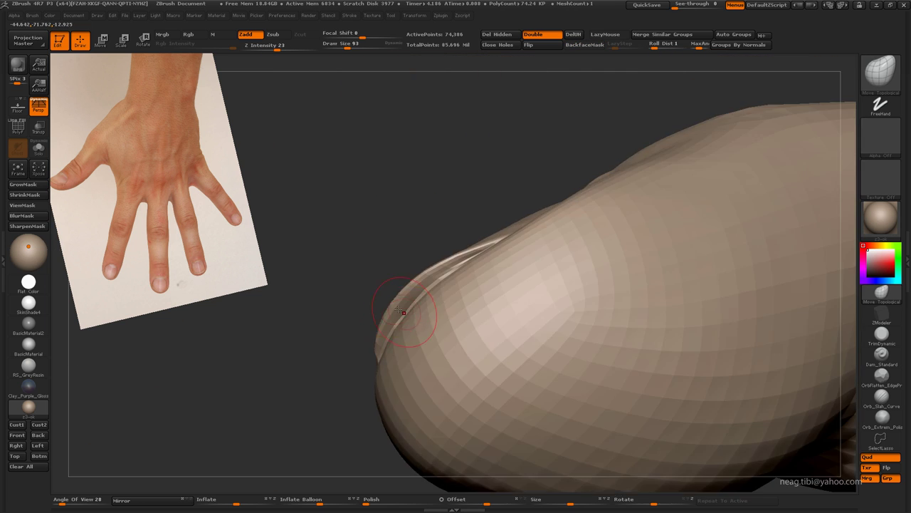
key("b")
key("i")
key("n")
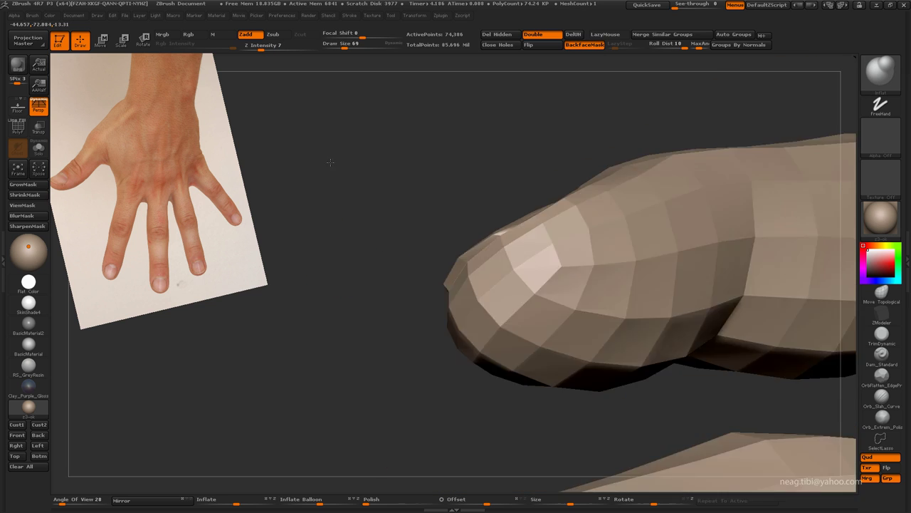
mouse_move(432, 265)
left_mouse_down()
mouse_move(499, 309)
mouse_move(482, 230)
mouse_move(419, 183)
mouse_move(418, 254)
mouse_move(455, 313)
mouse_move(489, 429)
mouse_move(485, 389)
mouse_move(654, 247)
left_mouse_up()
key("b")
key("m")
key("t")
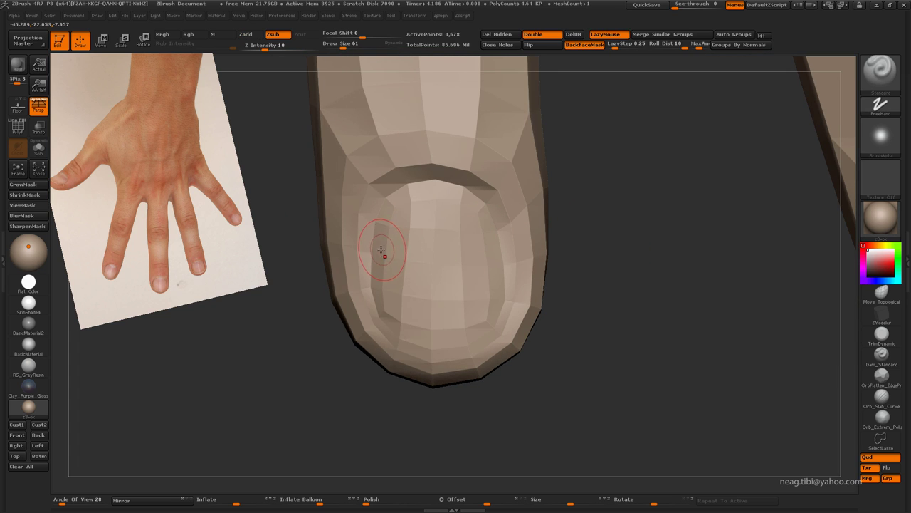
Deepen, reshape and soften the nail-fold crease along its length
mouse_move(381, 249)
right_mouse_down()
mouse_move(366, 238)
mouse_move(389, 187)
right_mouse_up()
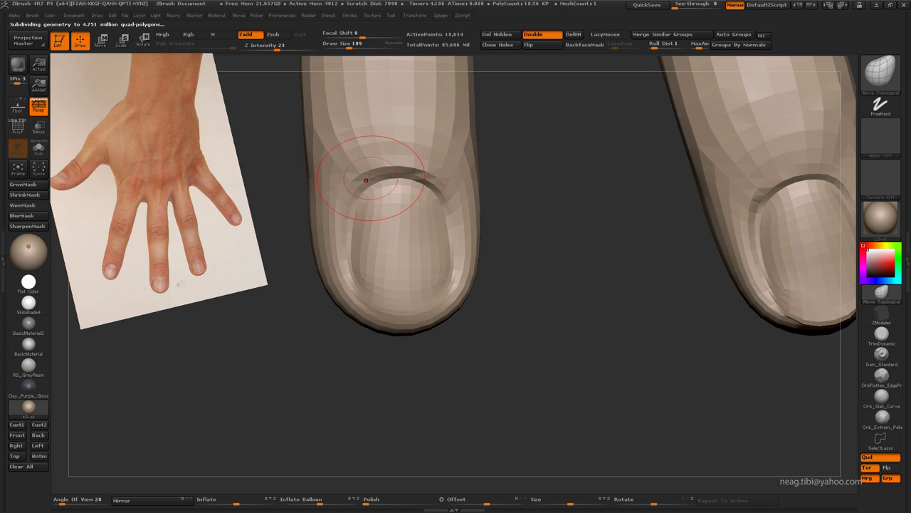
left_click_drag(366, 180, 370, 193)
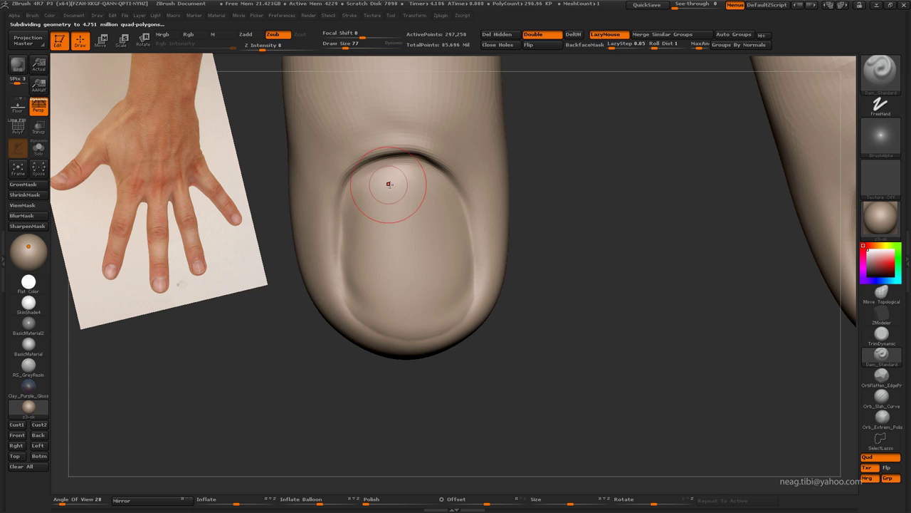
left_click_drag(346, 193, 444, 163)
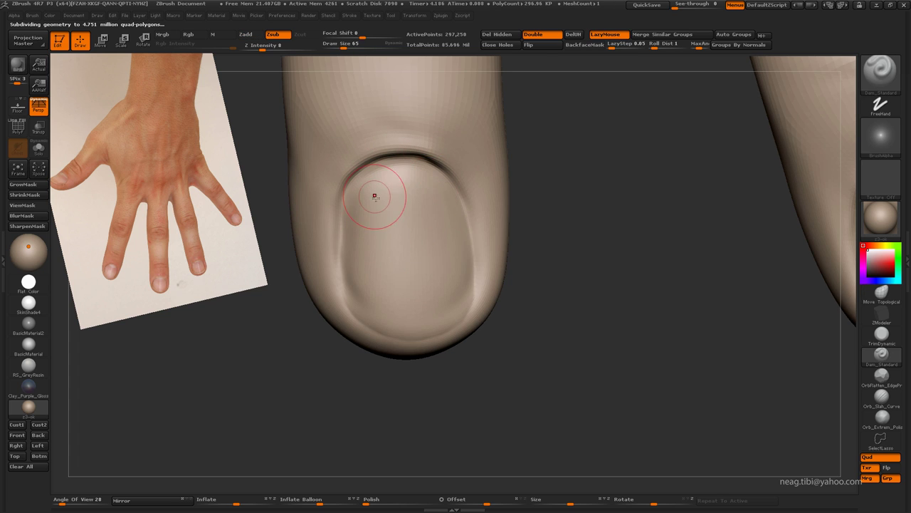
scroll(375, 197, "up", 2)
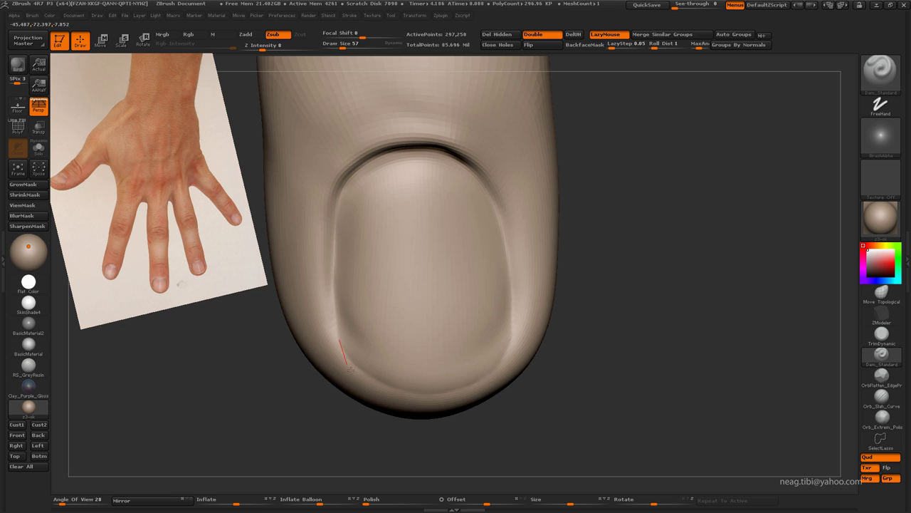
left_click_drag(375, 157, 380, 150, "shift")
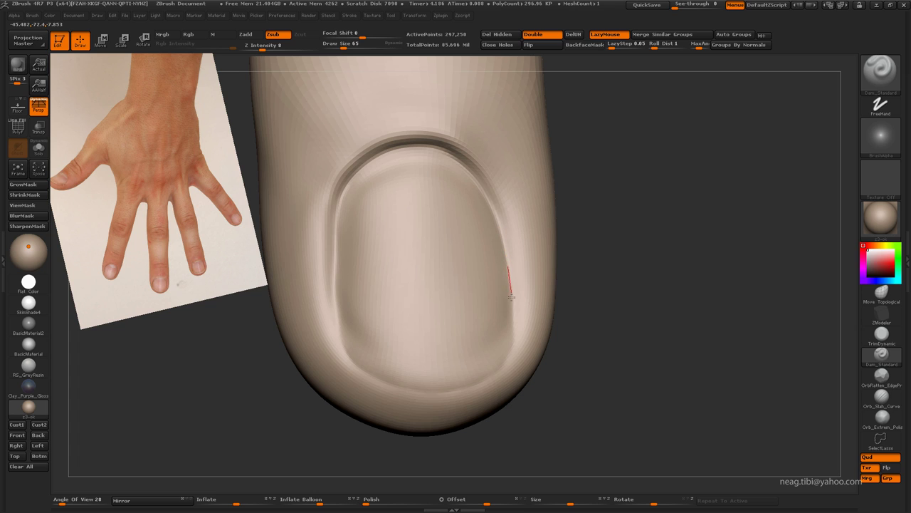
Pick a Clay brush at Z Intensity 10 and rework the finger across subdivision levels
key("b")
key("c")
key("b")
key("shift+d")
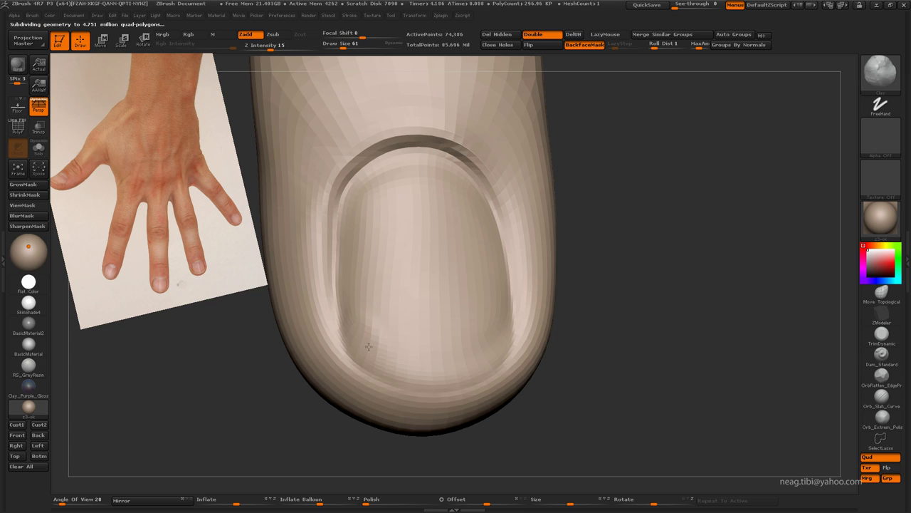
left_click_drag(263, 45, 266, 44)
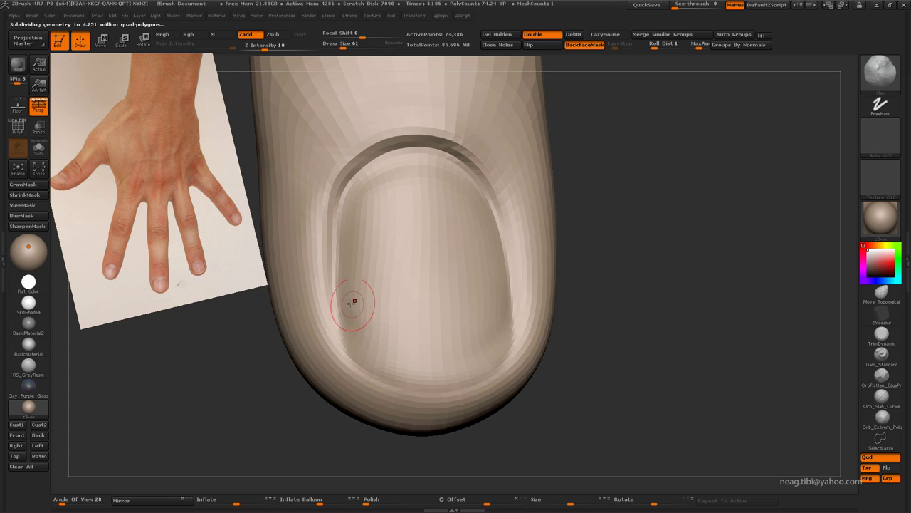
left_click_drag(577, 376, 361, 329)
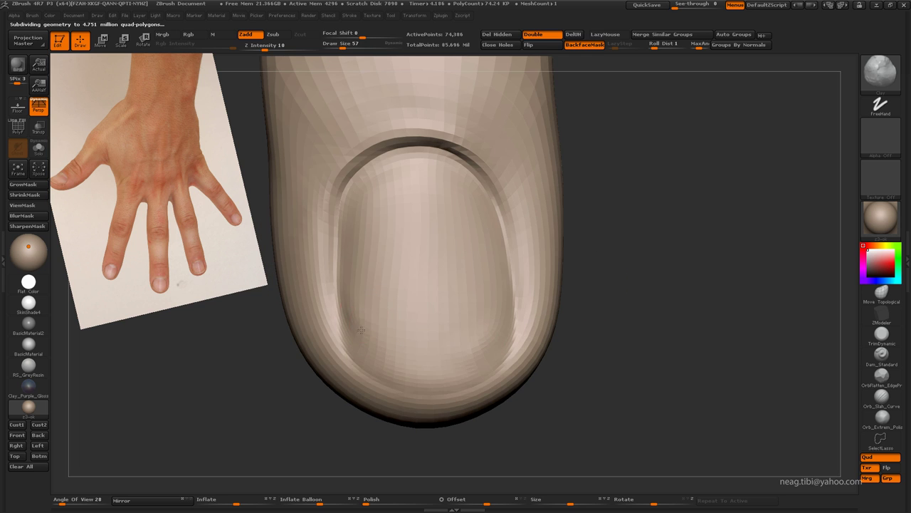
key("ctrl+d")
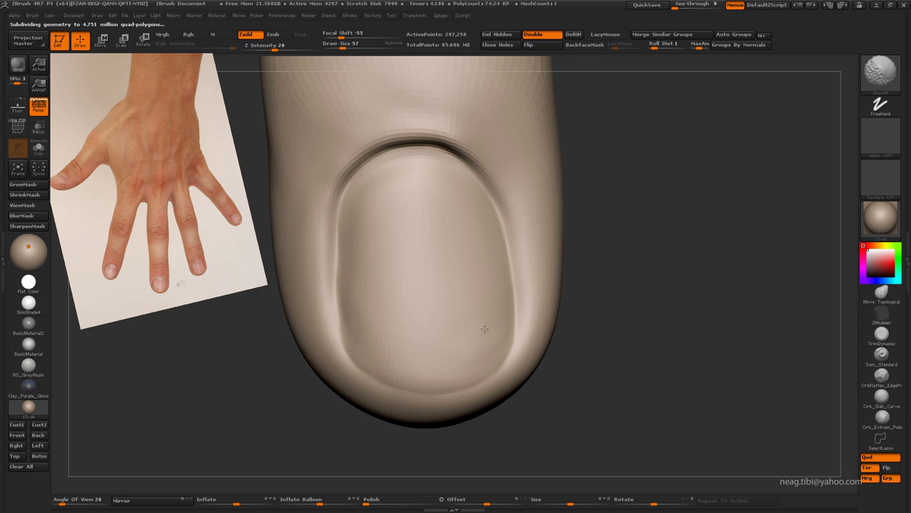
left_click_drag(484, 328, 598, 281, "alt")
At the lowest subdivision, ready Move Topological and face the nail side of the fingertip
key("shift+d")
key("shift+d")
key("b")
key("m")
key("t")
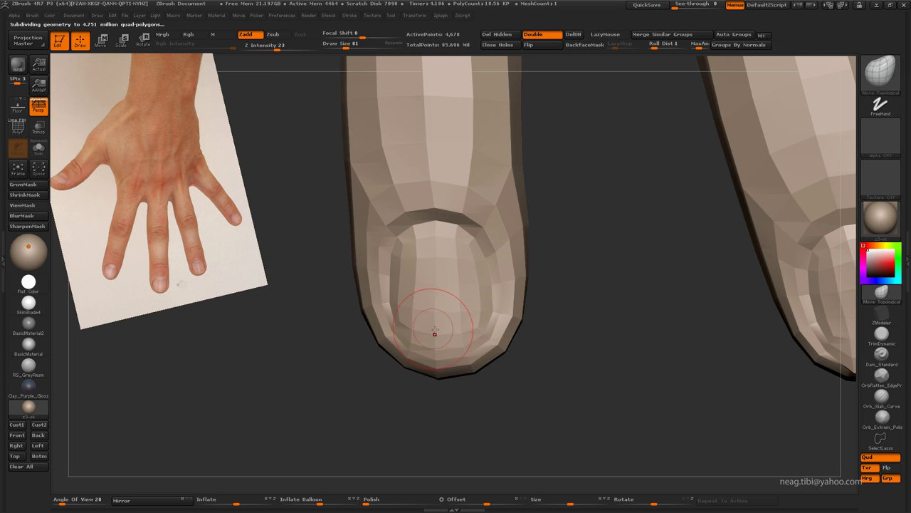
mouse_move(435, 333)
left_mouse_down("alt")
mouse_move(436, 274)
mouse_move(445, 341)
left_mouse_up("alt")
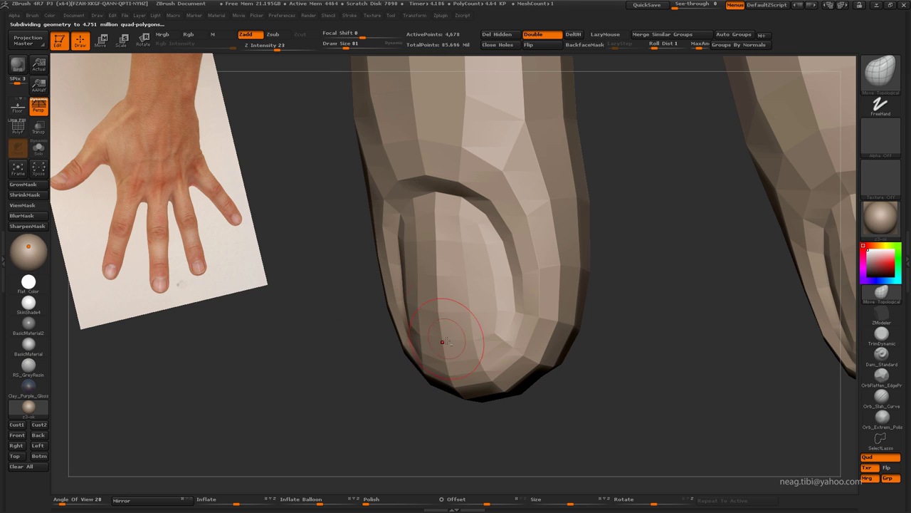
mouse_move(466, 270)
left_mouse_down()
mouse_move(499, 259)
mouse_move(380, 262)
mouse_move(399, 235)
mouse_move(440, 241)
left_mouse_up()
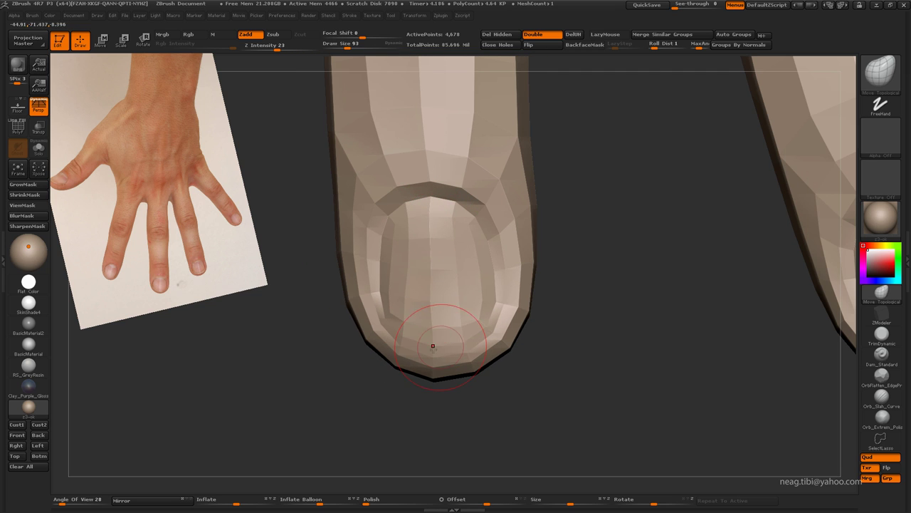
mouse_move(440, 273)
left_mouse_down()
mouse_move(435, 299)
mouse_move(456, 266)
mouse_move(456, 228)
mouse_move(388, 198)
left_mouse_up()
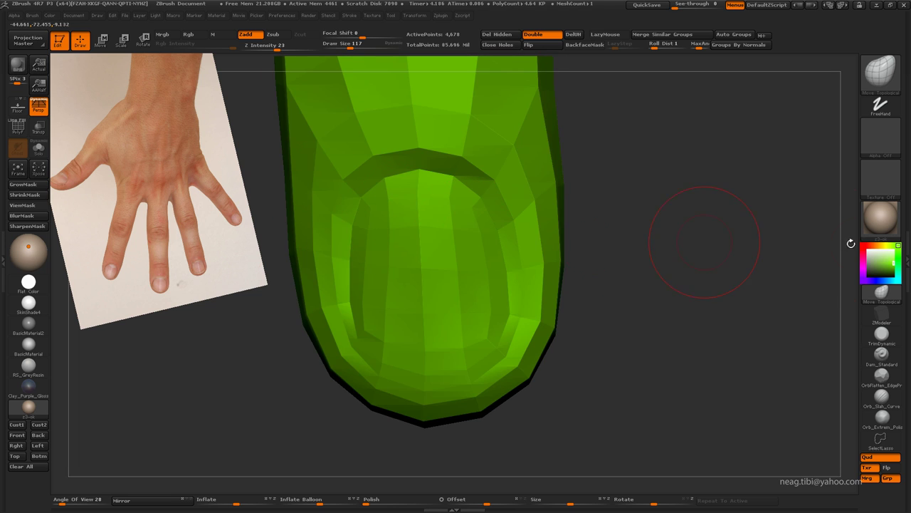
Mask around the lower nail fold, invert the mask and shift the fold with Transpose Move
left_click_drag(873, 257, 561, 243)
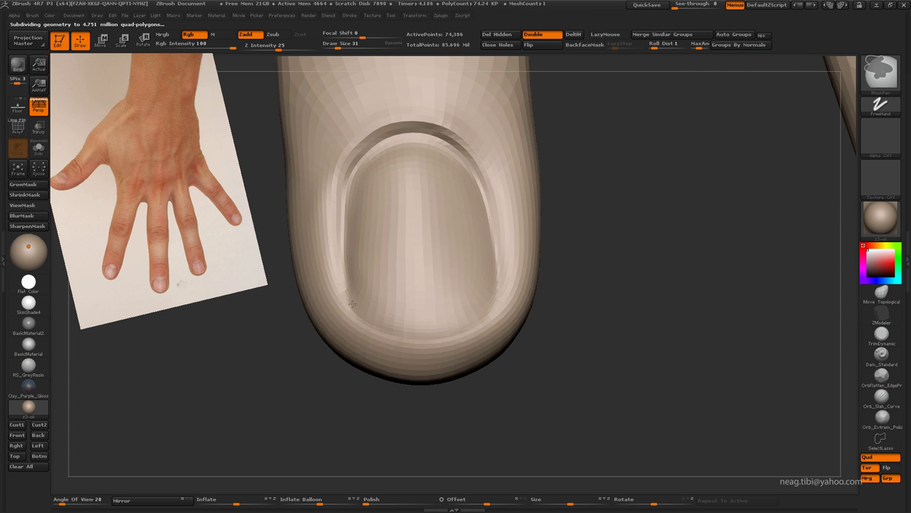
left_click_drag(346, 298, 390, 326, "ctrl")
left_click_drag(470, 321, 513, 297, "ctrl")
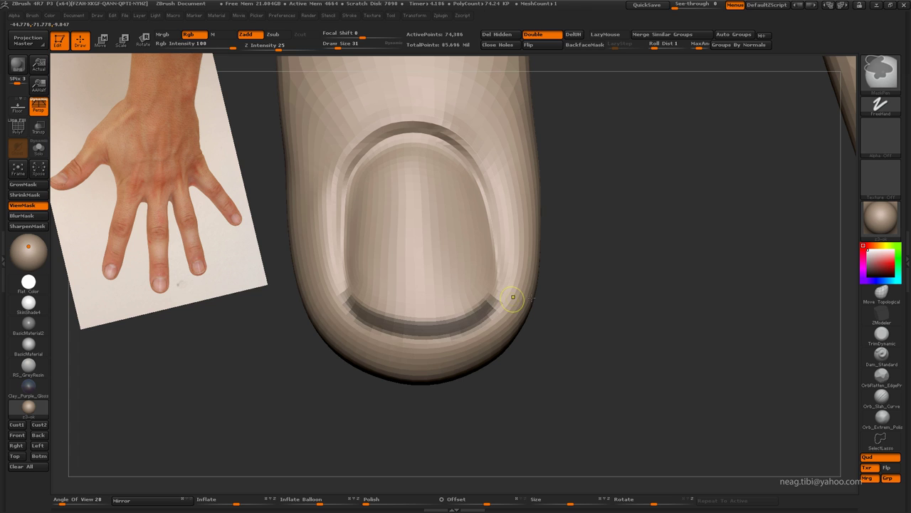
left_click(563, 253, "ctrl")
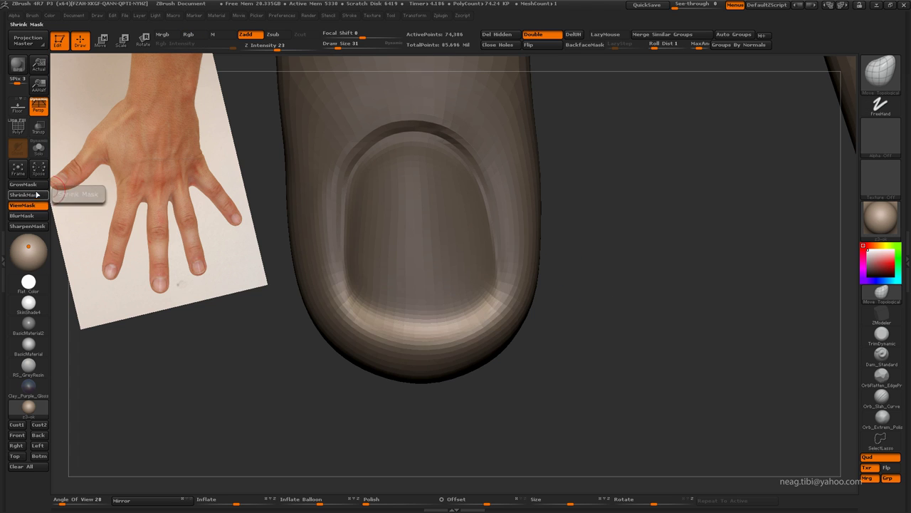
key("w")
left_click_drag(375, 319, 504, 308)
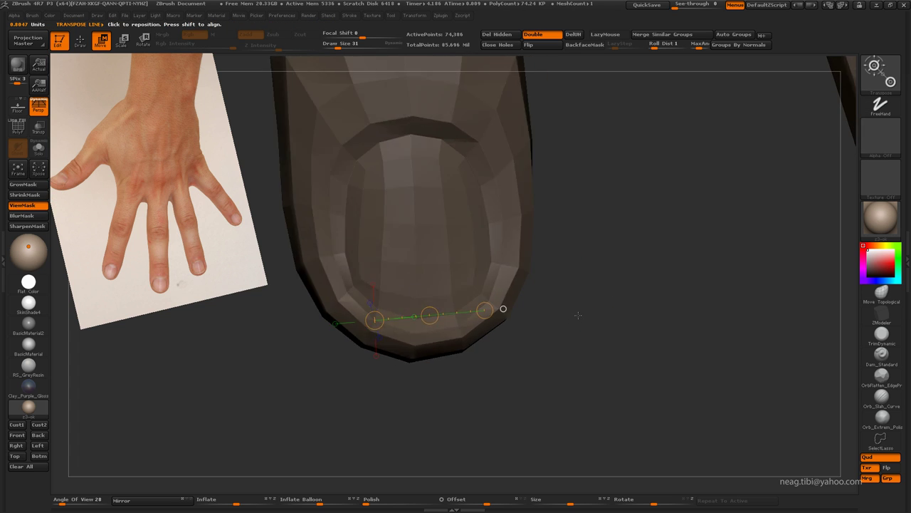
left_click_drag(444, 317, 427, 326)
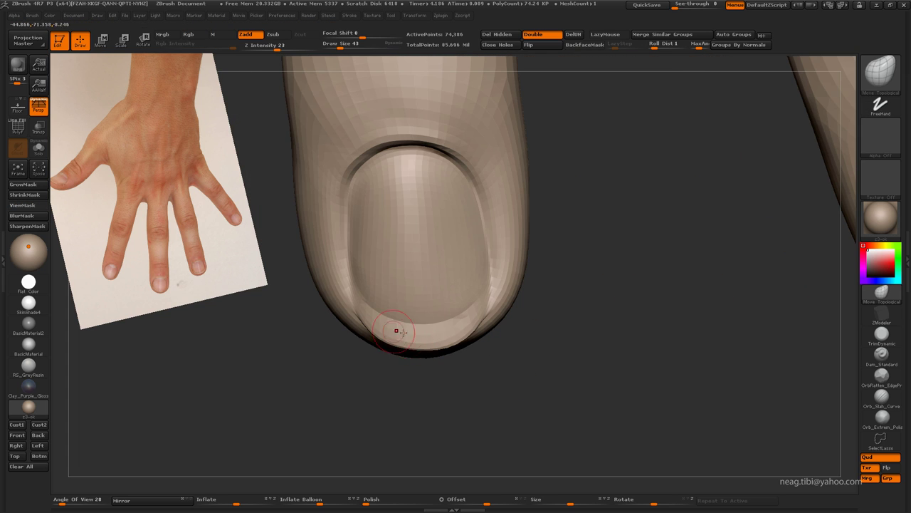
Smooth the nail, build a ridge across the fingertip and carve a groove along its right edge
key("shift")
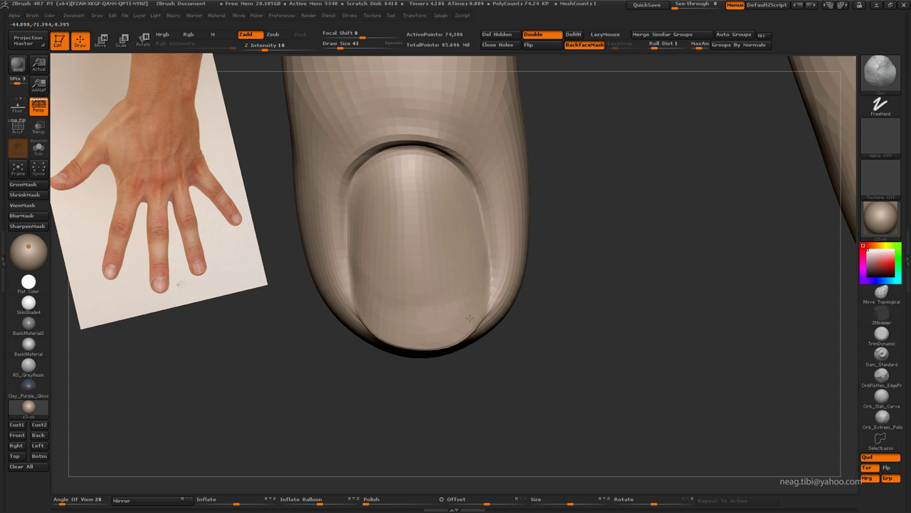
key("shift")
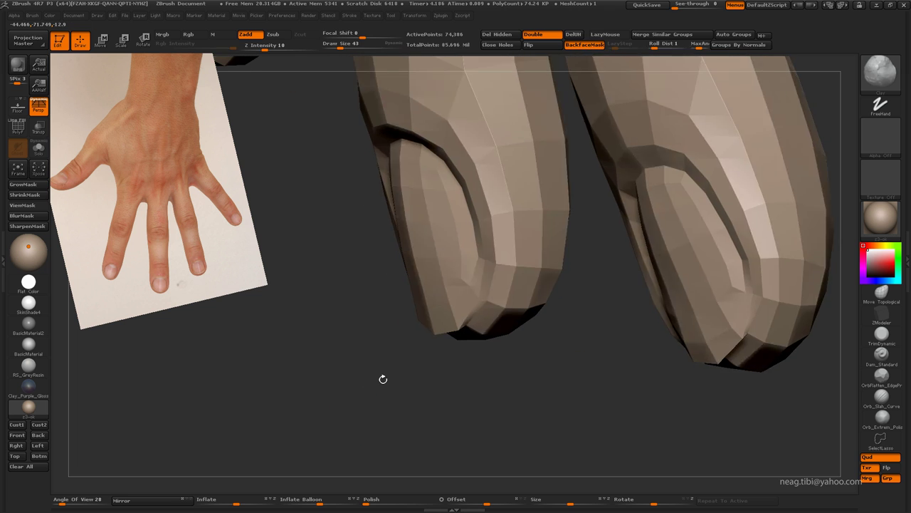
mouse_move(447, 295)
left_mouse_down()
mouse_move(376, 276)
mouse_move(416, 276)
mouse_move(468, 352)
left_mouse_up()
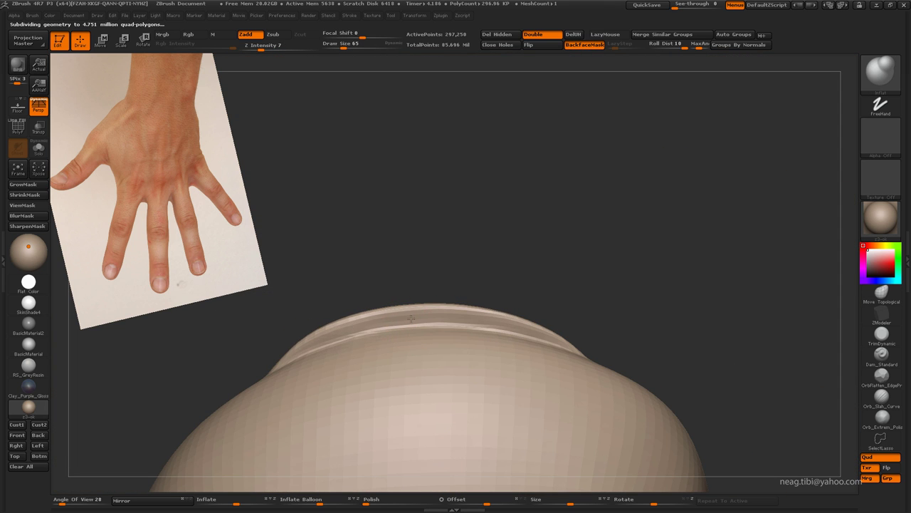
key("bracketright")
left_click_drag(474, 318, 564, 347)
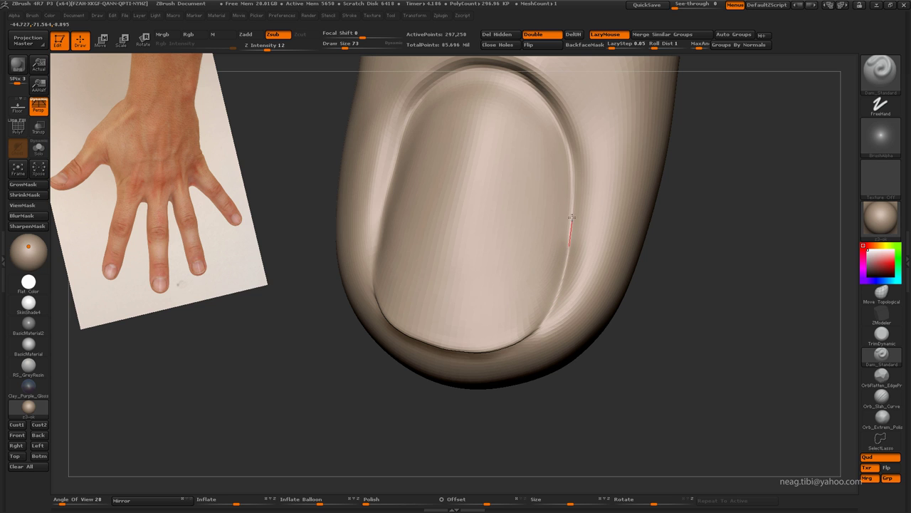
left_click_drag(572, 157, 567, 129)
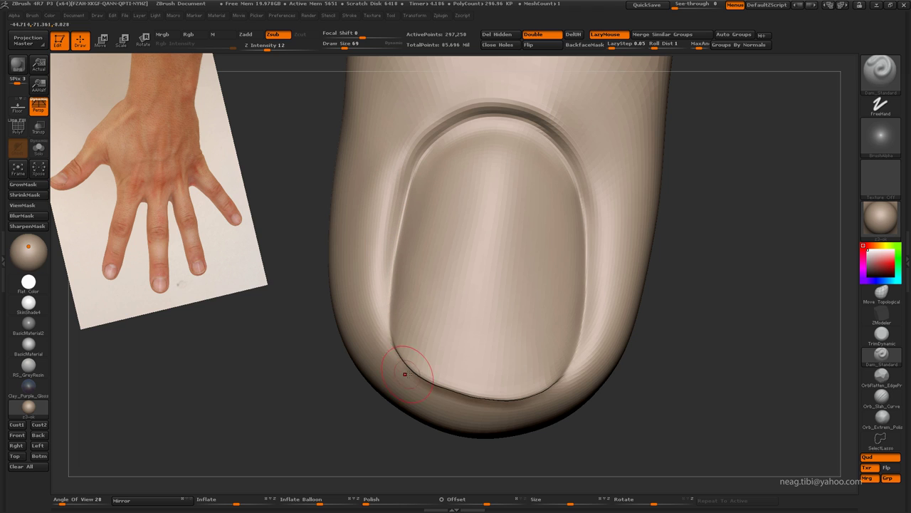
left_click_drag(404, 373, 370, 317)
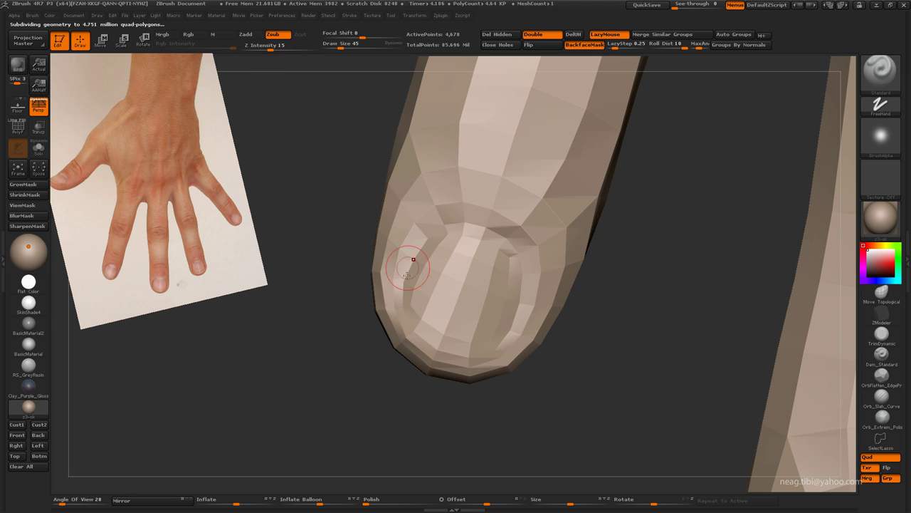
Carve a groove along the nail edge at low level, then raise the subdivision with Dam_Standard selected
left_click_drag(444, 224, 525, 261)
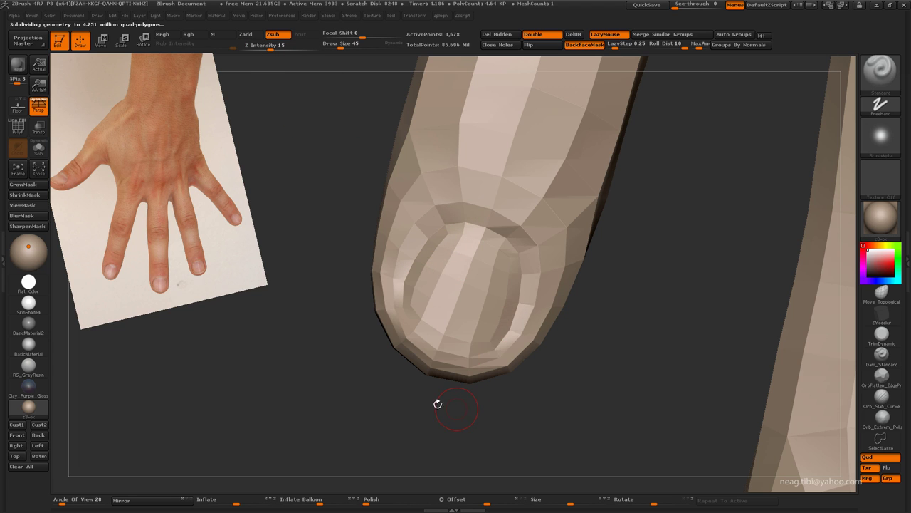
left_click_drag(438, 403, 421, 377)
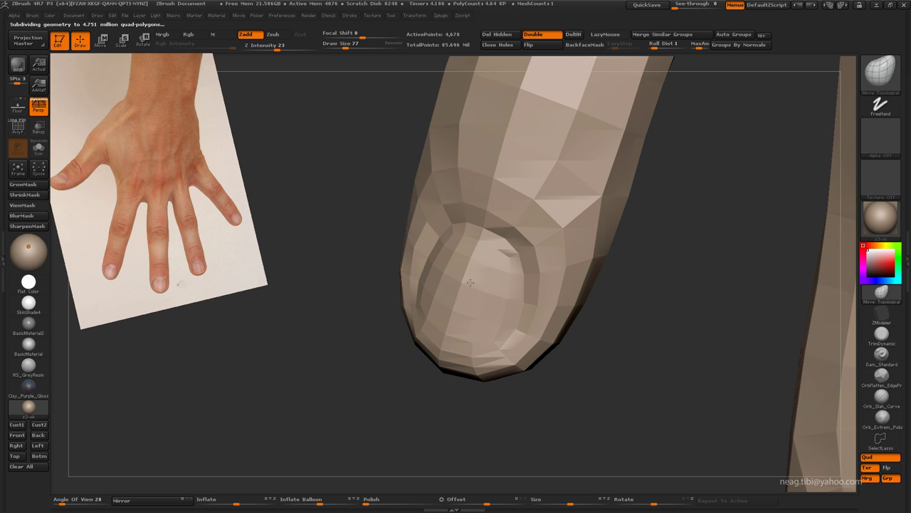
right_click_drag(470, 283, 430, 353)
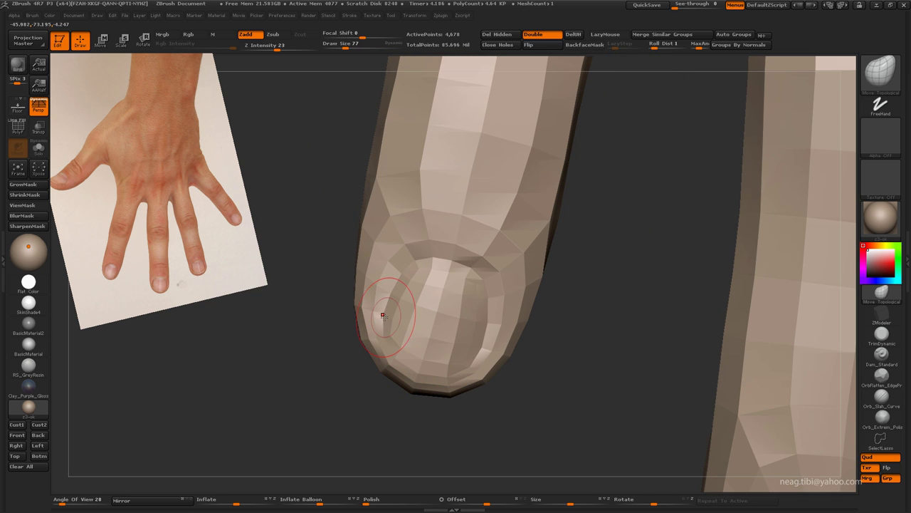
key("d")
key("d")
key("d")
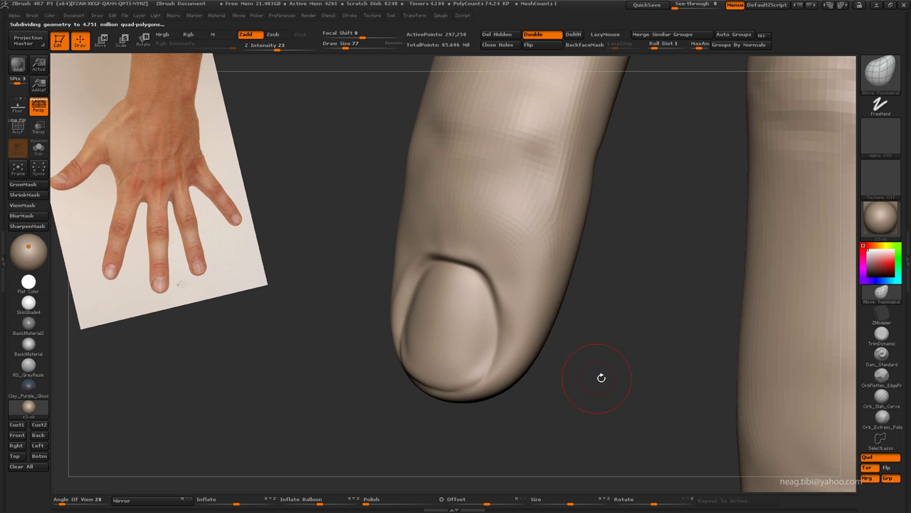
key("b")
key("d")
key("s")
Build up the fingertip with the Clay brush, then deepen the cuticle crease with Dam_Standard
right_click_drag(495, 340, 382, 329)
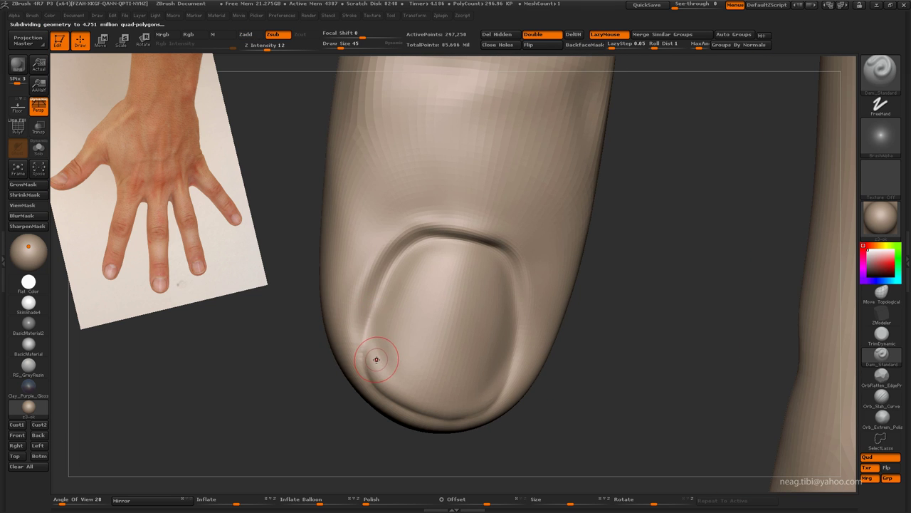
key("b")
key("c")
key("l")
right_click_drag(372, 338, 477, 405)
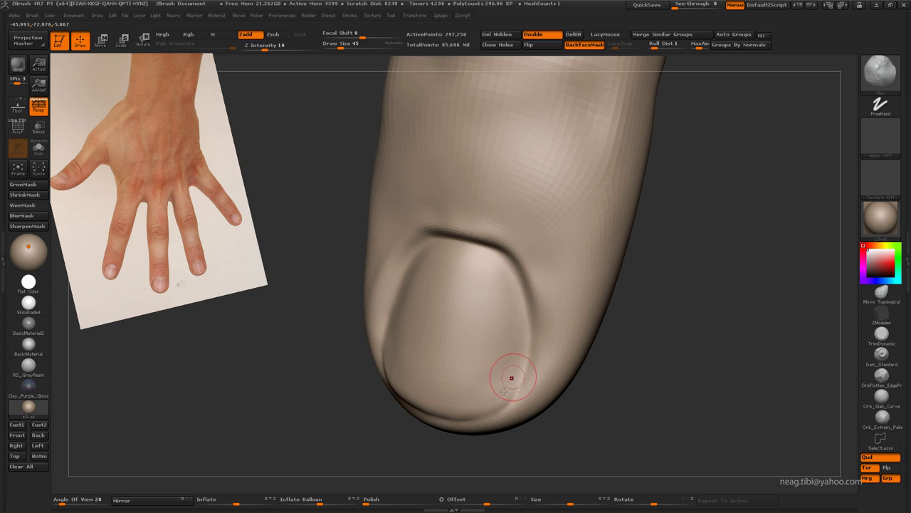
right_click_drag(512, 377, 523, 326)
key("b")
key("d")
key("s")
right_click_drag(382, 301, 375, 330)
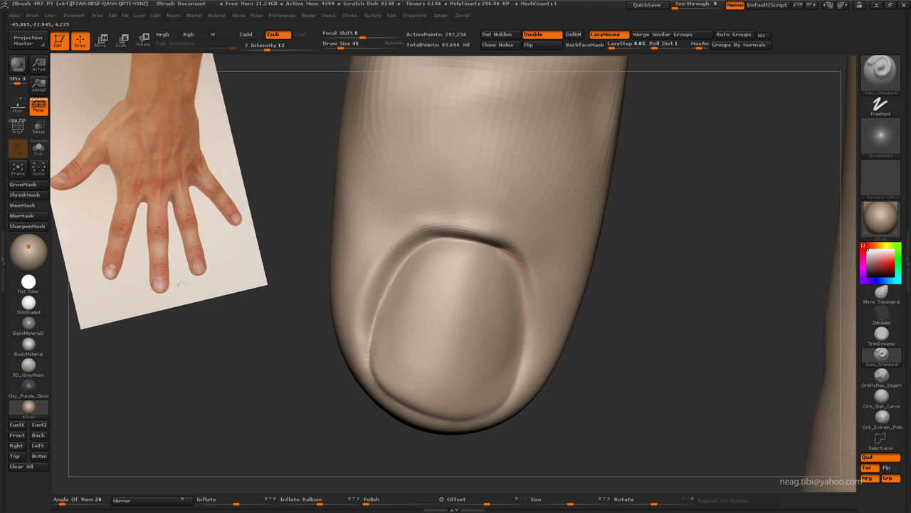
Review the nail from several angles, switch to Move then Inflate, and drop the subdivision level
right_click_drag(518, 261, 505, 262)
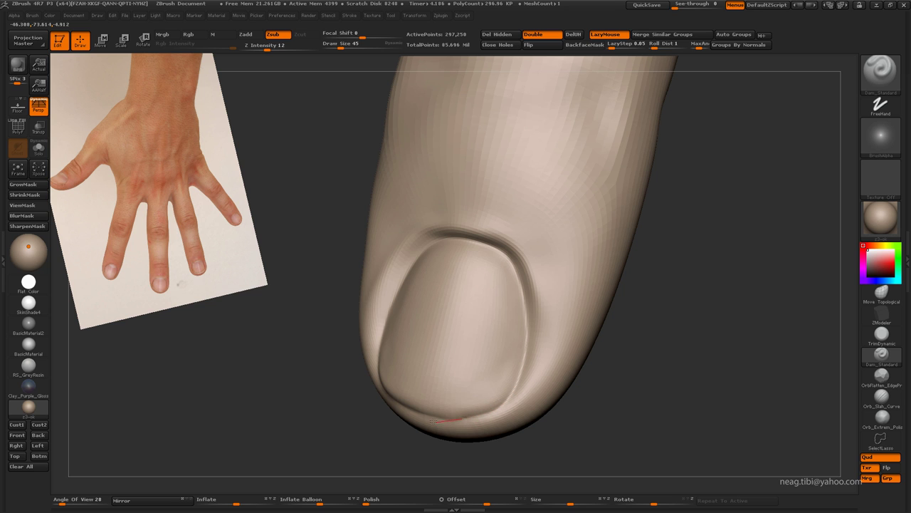
right_click_drag(433, 415, 369, 364)
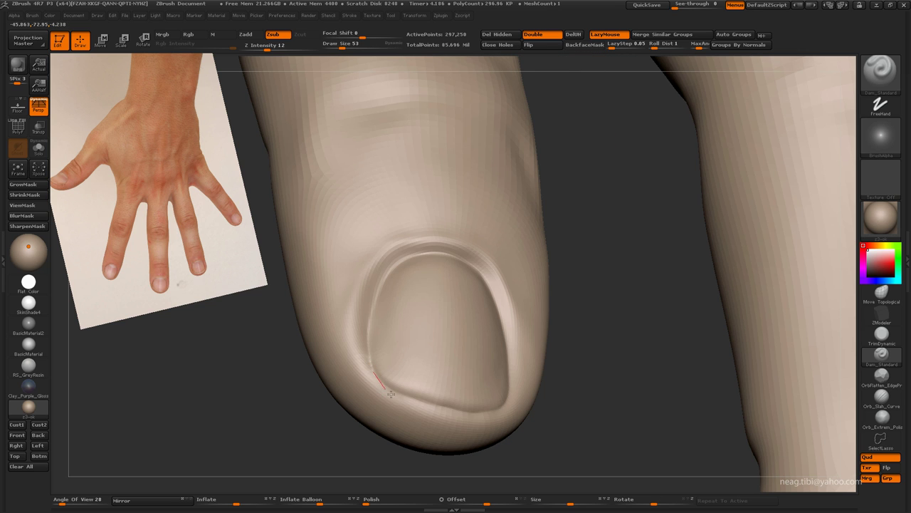
right_click_drag(492, 414, 459, 414)
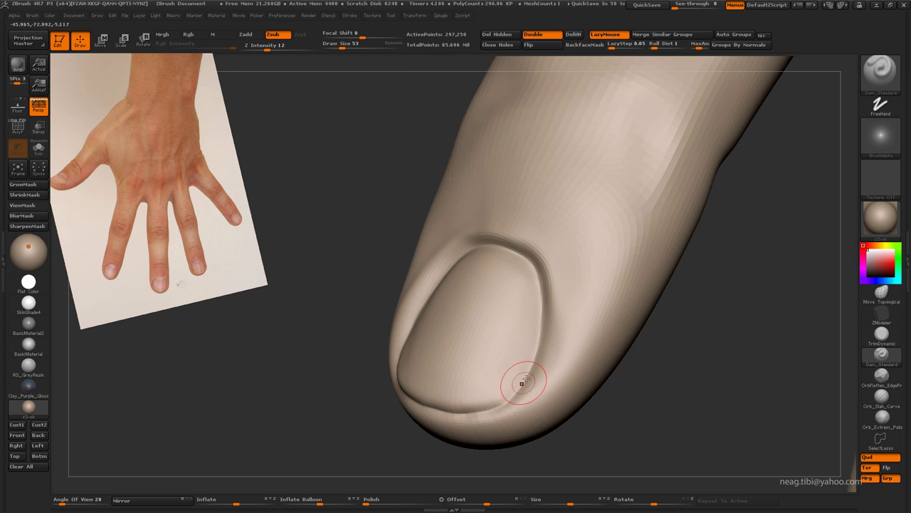
right_click_drag(522, 383, 462, 333)
key("b")
key("m")
key("t")
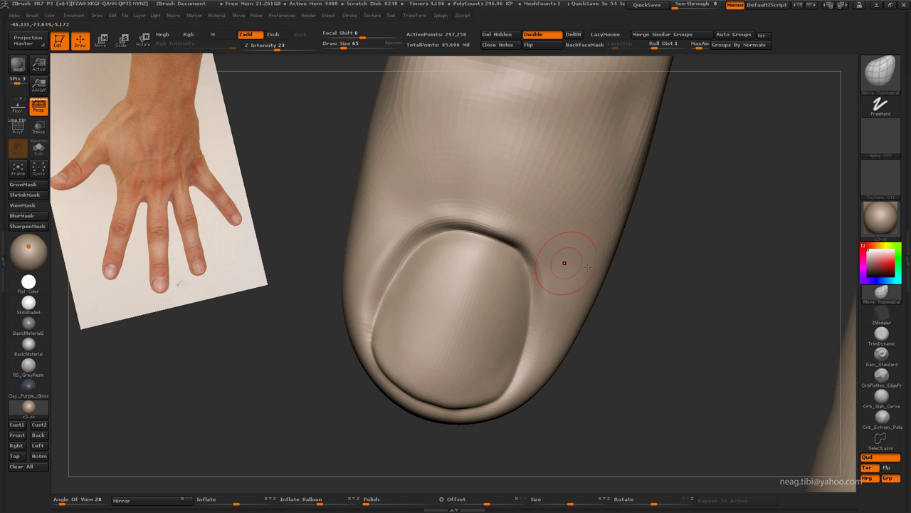
mouse_move(560, 260)
right_mouse_down()
mouse_move(499, 273)
mouse_move(484, 299)
mouse_move(553, 321)
mouse_move(556, 342)
right_mouse_up()
key("b")
key("i")
key("n")
key("shift+d")
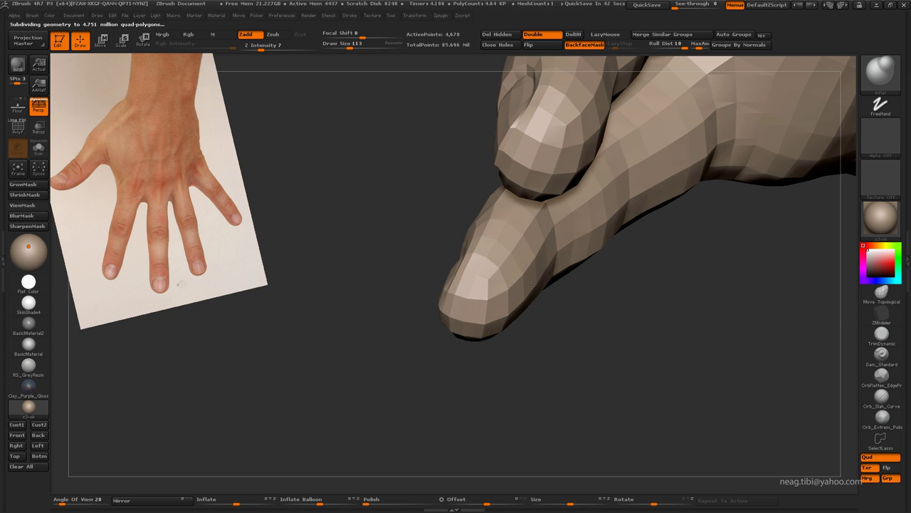
Step the mesh up one subdivision level, cycle between Move and Inflate brushes, and briefly show the wireframe
mouse_move(532, 287)
right_mouse_down()
mouse_move(482, 312)
mouse_move(480, 335)
mouse_move(499, 346)
mouse_move(539, 330)
mouse_move(471, 332)
mouse_move(491, 346)
mouse_move(433, 319)
mouse_move(694, 282)
mouse_move(619, 251)
mouse_move(519, 261)
mouse_move(540, 299)
right_mouse_up()
key("d")
key("b")
key("m")
key("t")
key("b")
key("i")
key("n")
key("b")
key("m")
key("t")
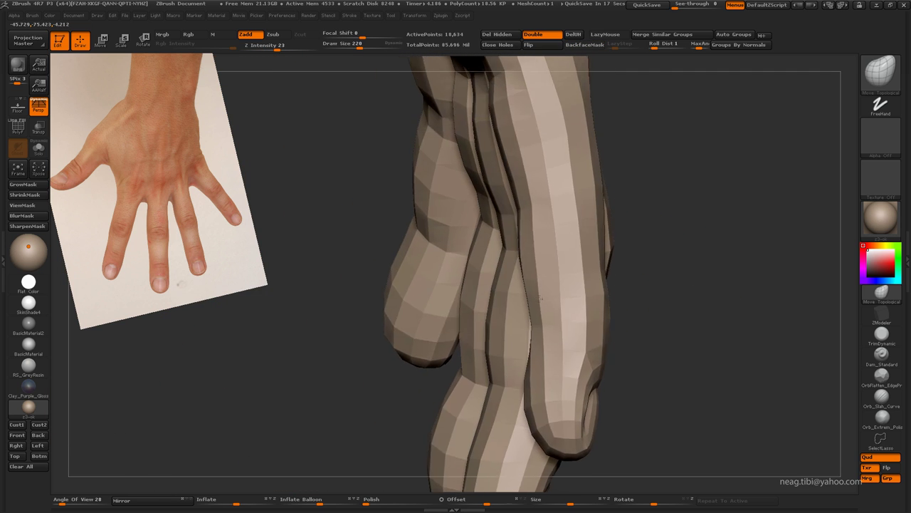
key("shift+f")
key("shift+f")
Isolate a single finger and inspect it lengthwise from several angles
mouse_move(661, 258)
right_mouse_down()
mouse_move(614, 330)
mouse_move(611, 356)
mouse_move(627, 332)
right_mouse_up()
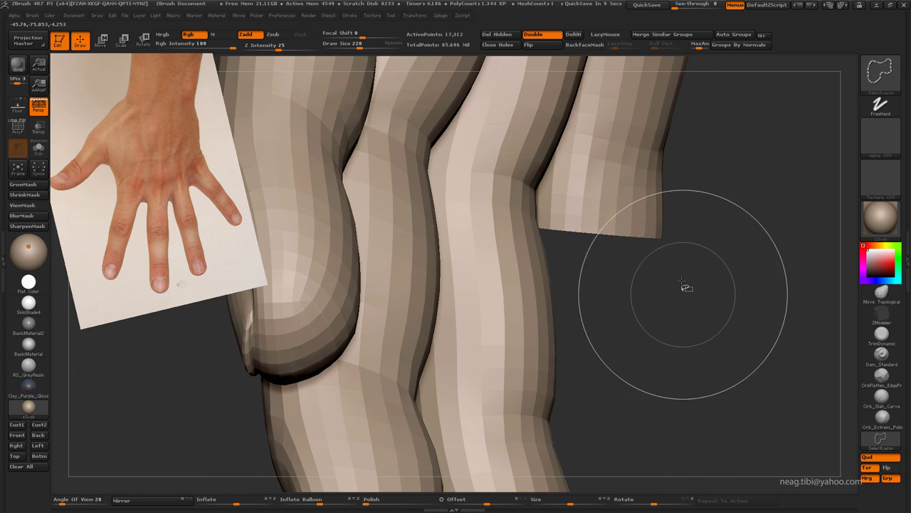
left_click(616, 198, "ctrl+shift")
right_click_drag(705, 218, 558, 284)
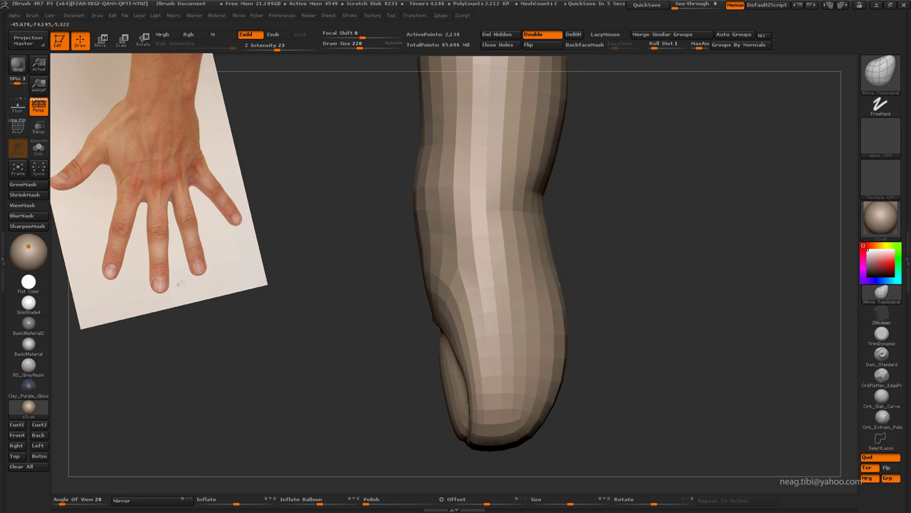
mouse_move(590, 183)
right_mouse_down()
mouse_move(533, 325)
mouse_move(526, 228)
right_mouse_up()
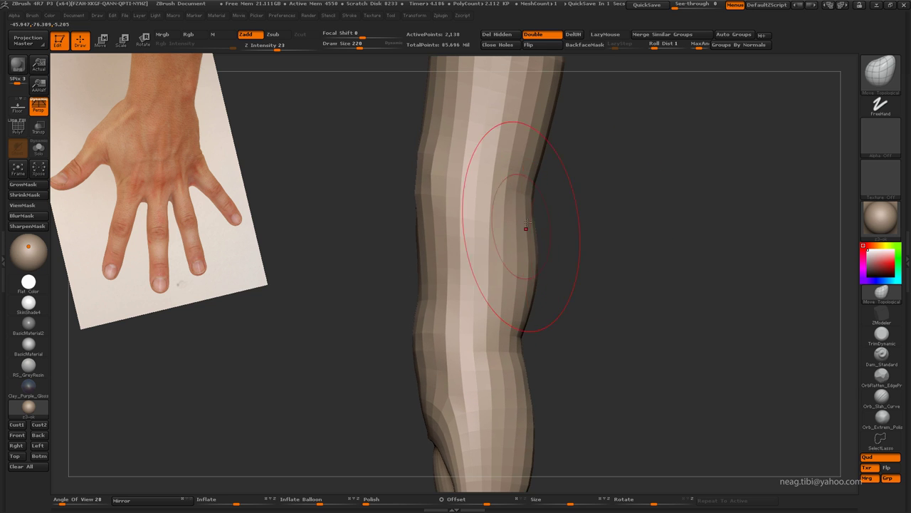
mouse_move(393, 301)
right_mouse_down()
mouse_move(397, 359)
mouse_move(473, 391)
mouse_move(474, 373)
right_mouse_up()
mouse_move(389, 371)
right_mouse_down("ctrl")
mouse_move(484, 240)
mouse_move(484, 260)
right_mouse_up("ctrl")
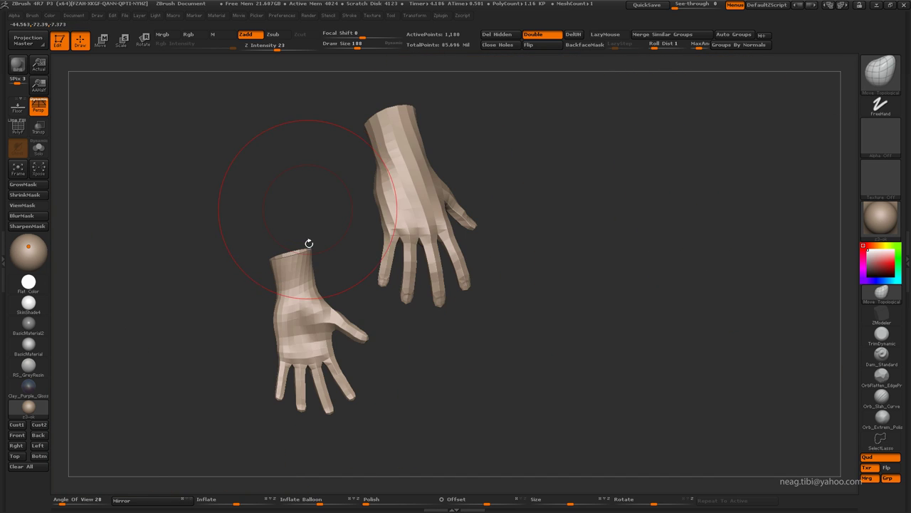
Drop the hand to its low-poly base, mask the ring fingertip and invert the mask to free it
key("ctrl+d")
key("ctrl+d")
key("ctrl+d")
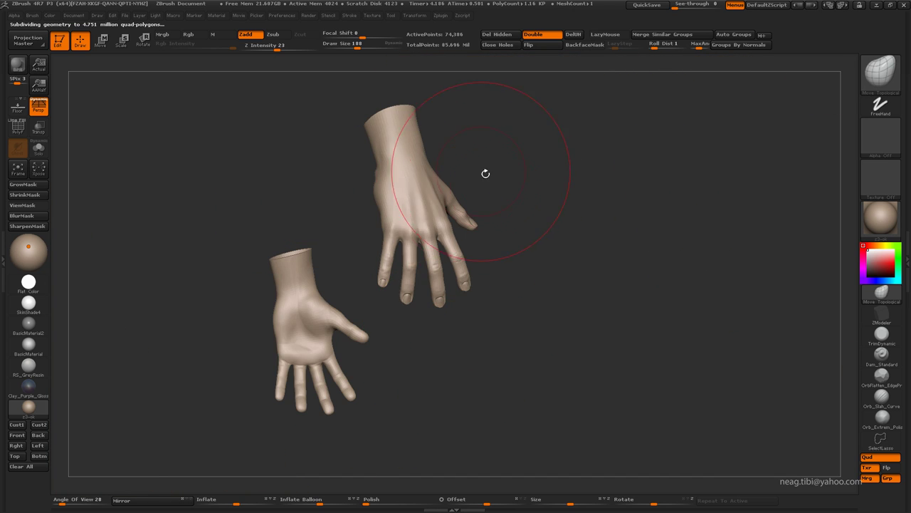
mouse_move(484, 173)
right_mouse_down("ctrl")
mouse_move(555, 234)
mouse_move(527, 240)
mouse_move(536, 226)
mouse_move(541, 236)
mouse_move(291, 356)
mouse_move(234, 338)
mouse_move(299, 375)
right_mouse_up("ctrl")
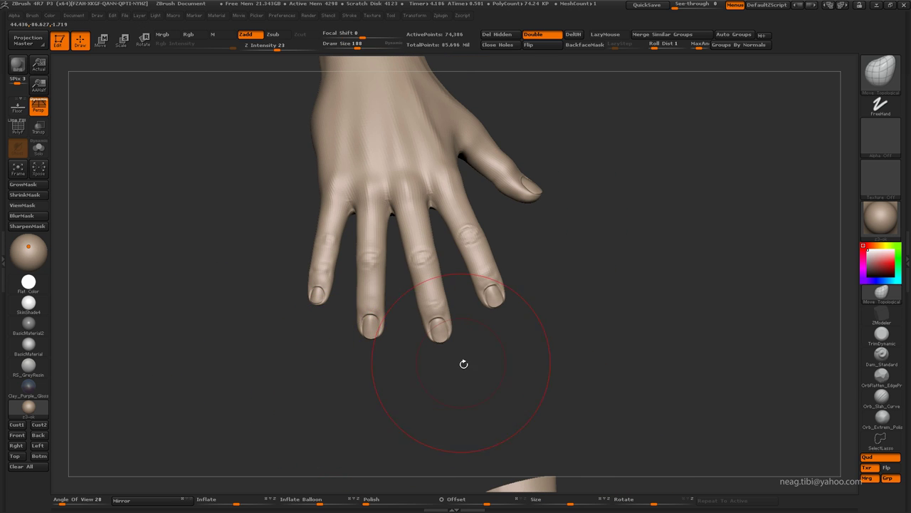
key("shift+d")
key("shift+d")
key("shift+d")
mouse_move(454, 344)
right_mouse_down("ctrl")
mouse_move(427, 362)
mouse_move(474, 378)
right_mouse_up("ctrl")
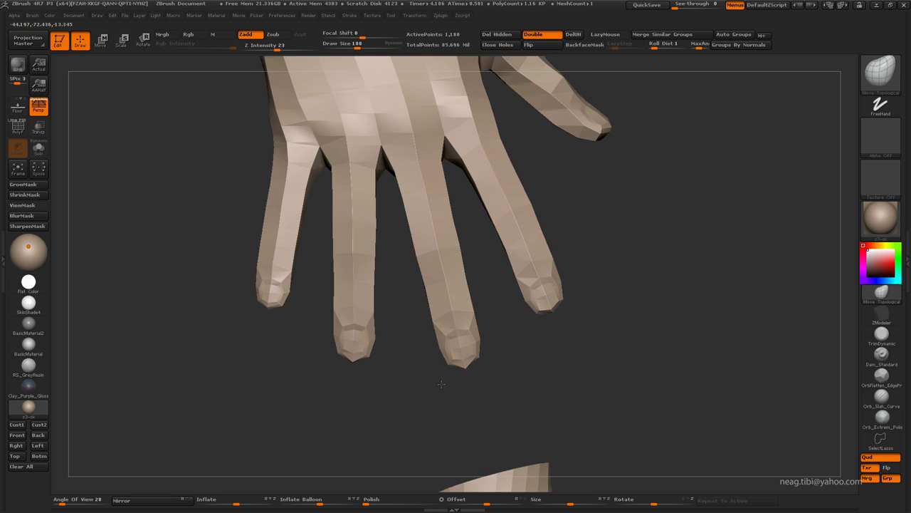
left_click(476, 322, "ctrl")
key("d")
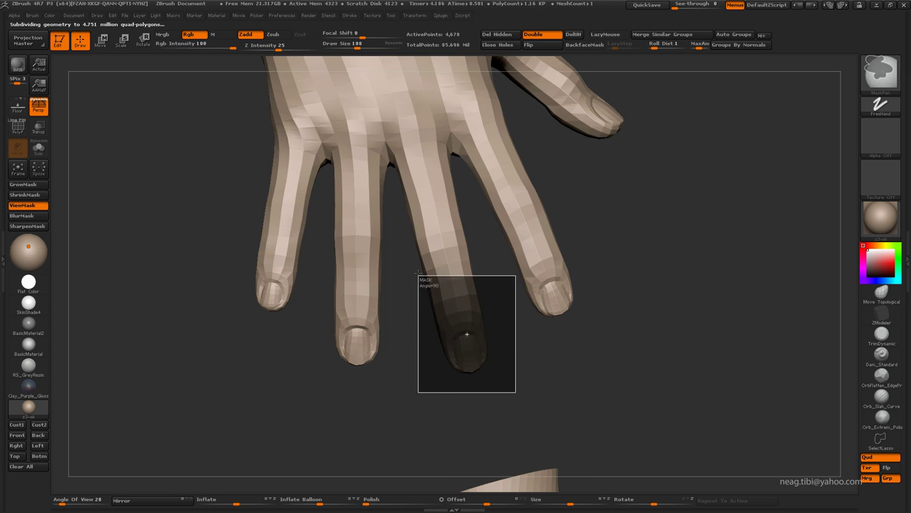
key("w")
key("ctrl+i")
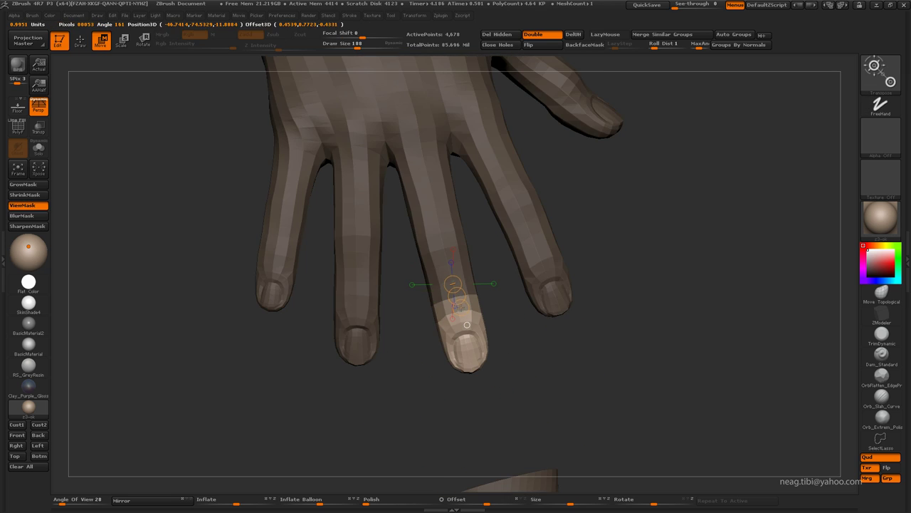
key("q")
Realign the ring finger along a Move transpose line, then clear the mask
key("w")
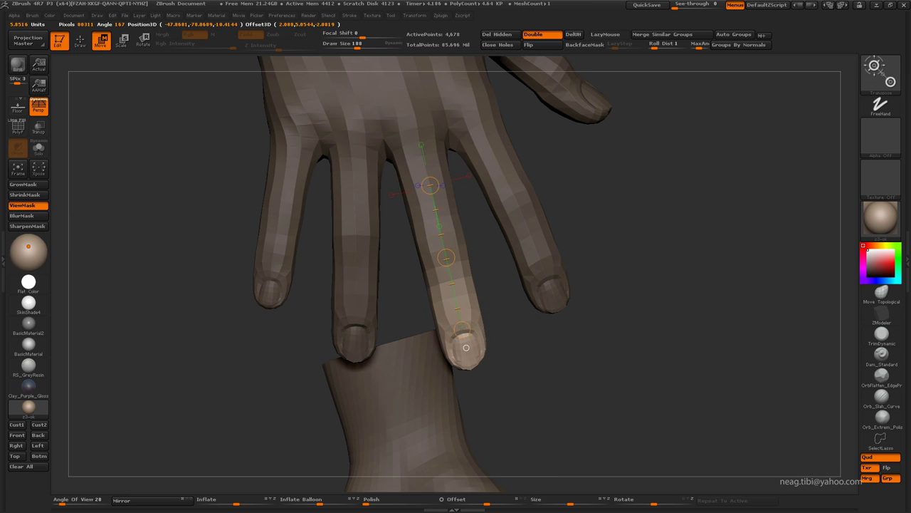
left_click_drag(424, 303, 563, 306)
left_click_drag(430, 185, 456, 331)
mouse_move(564, 310)
left_mouse_down()
mouse_move(445, 260)
mouse_move(612, 232)
left_mouse_up()
key("q")
left_click(610, 235, "ctrl")
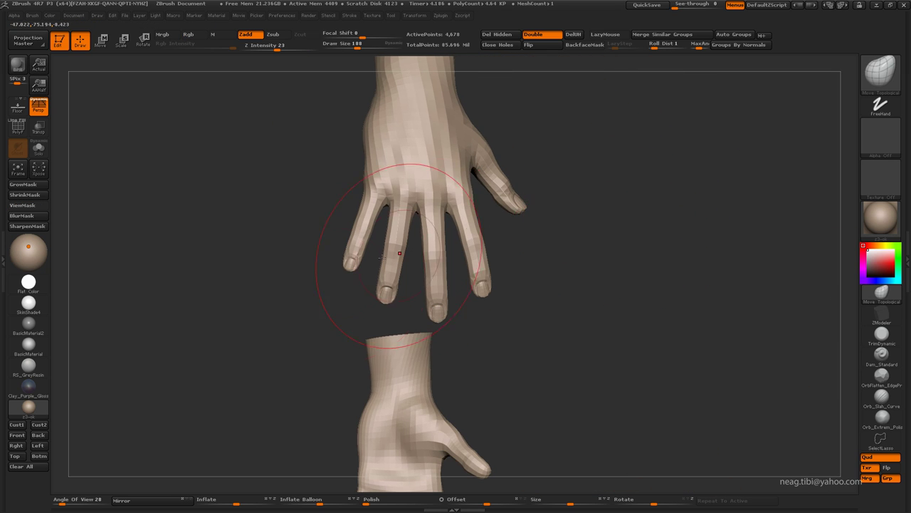
mouse_move(400, 253)
left_mouse_down()
mouse_move(336, 309)
mouse_move(523, 356)
left_mouse_up()
Mask everything except the index fingertip and lay a transpose line on the index finger
key("w")
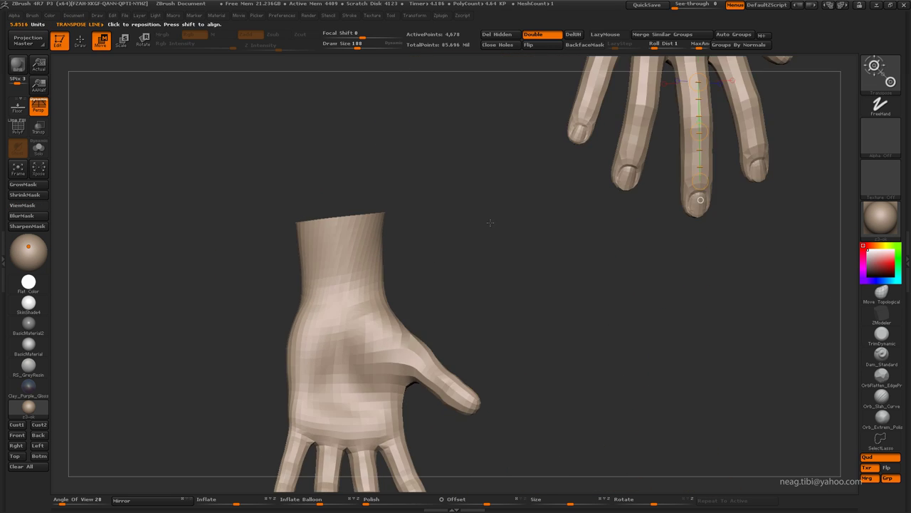
left_click_drag(490, 223, 456, 235)
left_click_drag(463, 268, 477, 183, "ctrl")
left_click_drag(463, 268, 477, 183, "ctrl")
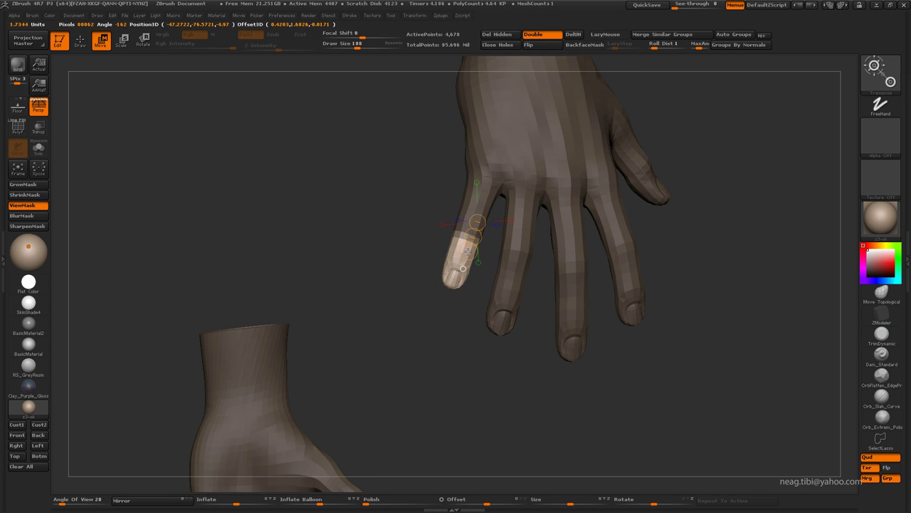
key("q")
Move the index finger with a transpose line from fingertip to knuckle, then frame both hands
left_click_drag(429, 321, 331, 289)
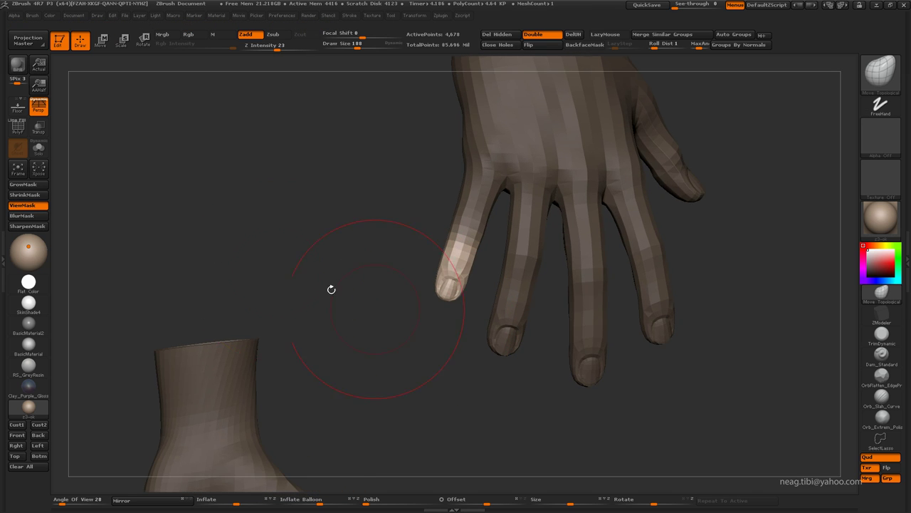
mouse_move(264, 249)
left_mouse_down()
mouse_move(224, 235)
mouse_move(398, 287)
left_mouse_up()
key("w")
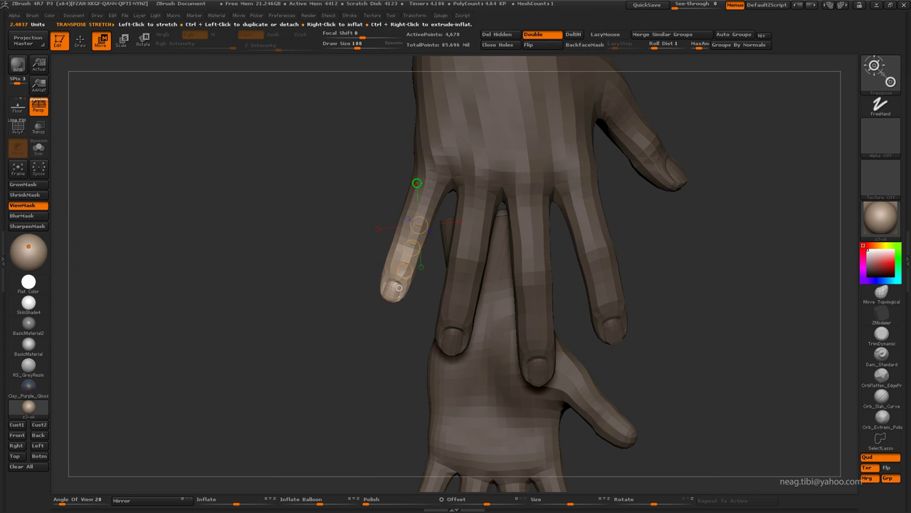
left_click_drag(433, 165, 392, 298)
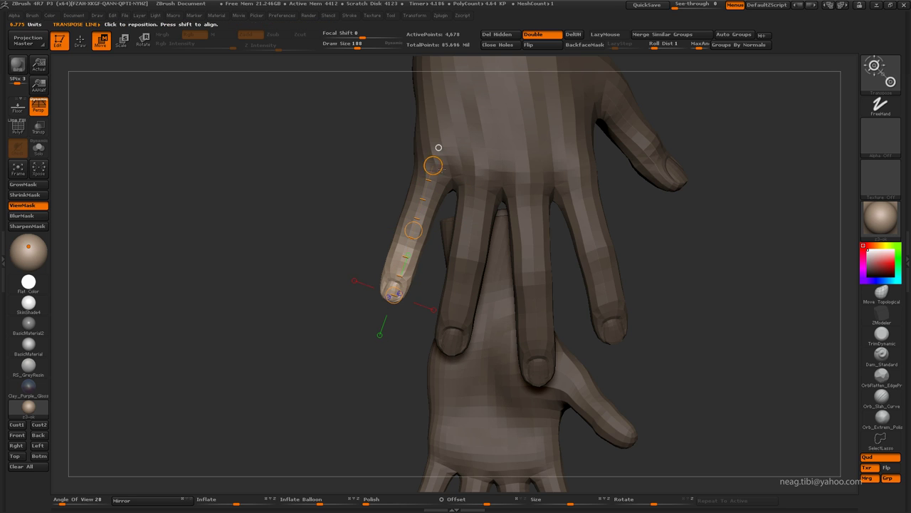
mouse_move(389, 309)
left_mouse_down()
mouse_move(323, 240)
mouse_move(467, 193)
mouse_move(502, 199)
mouse_move(487, 206)
mouse_move(505, 203)
mouse_move(506, 237)
mouse_move(458, 181)
mouse_move(452, 199)
left_mouse_up()
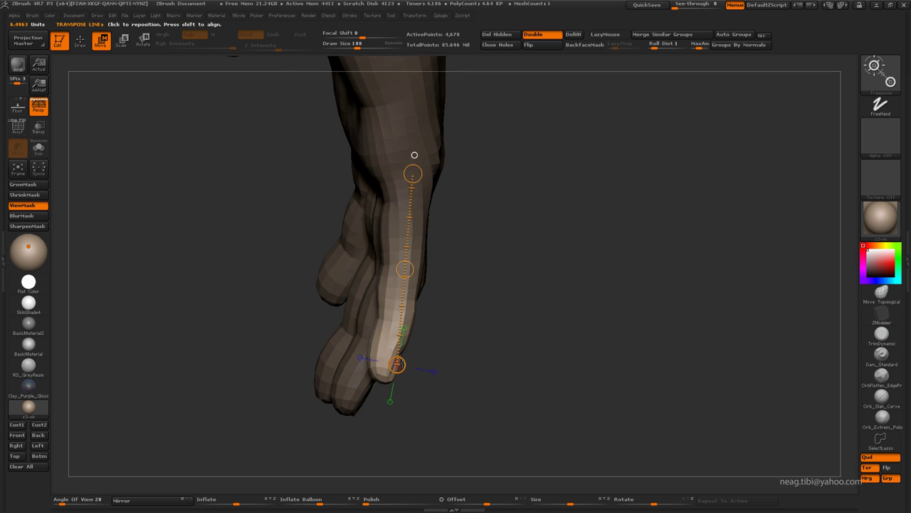
mouse_move(413, 242)
left_mouse_down()
mouse_move(427, 295)
mouse_move(385, 256)
left_mouse_up()
left_click(372, 247)
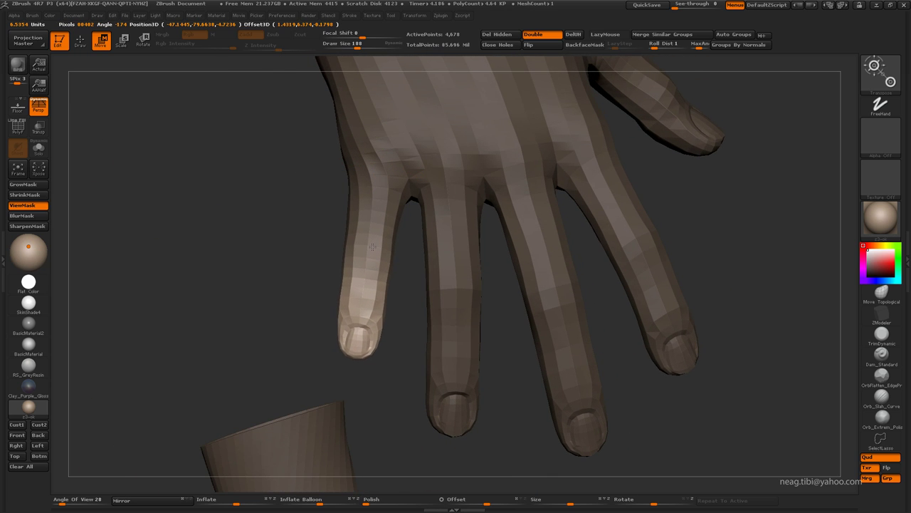
key("q")
key("f")
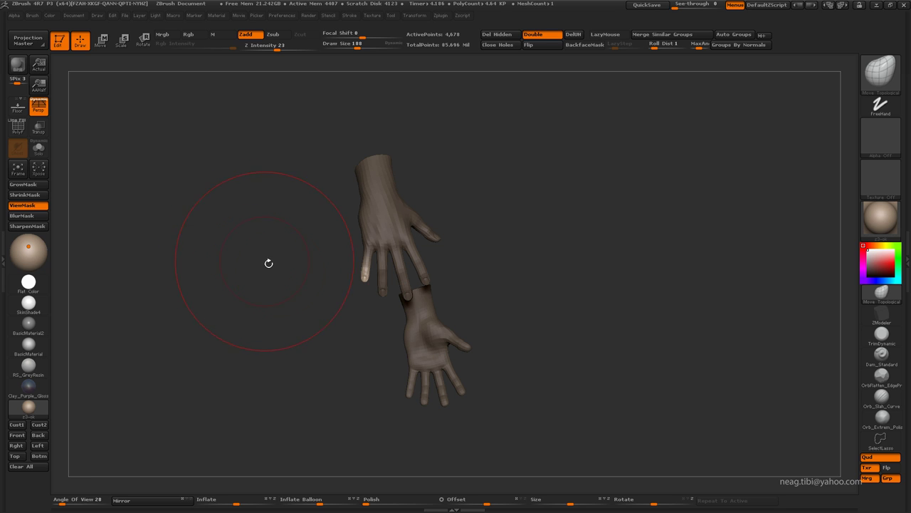
Undo the last two changes and zoom onto the upper hand's thumb, adjusting subdivision and brush size
key("ctrl+z")
key("ctrl+z")
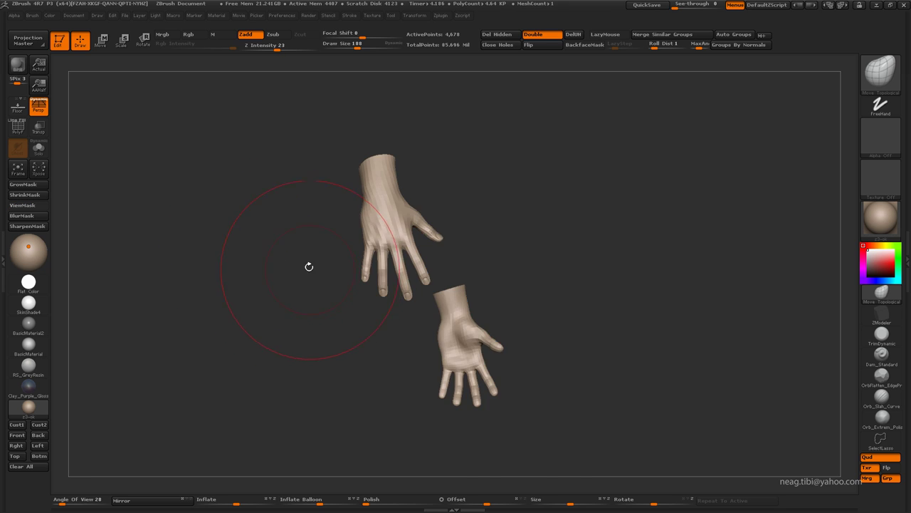
key("ctrl+z")
key("ctrl+z")
key("ctrl+z")
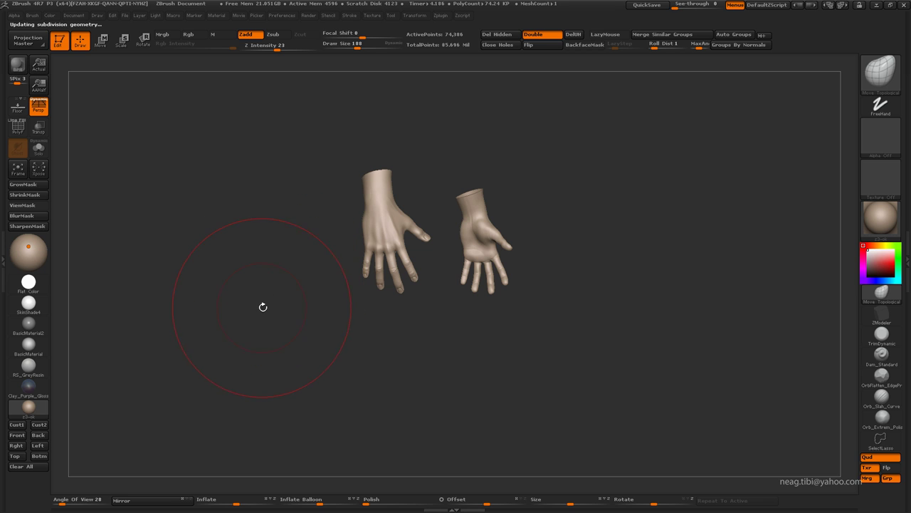
left_click_drag(264, 305, 467, 334, "alt")
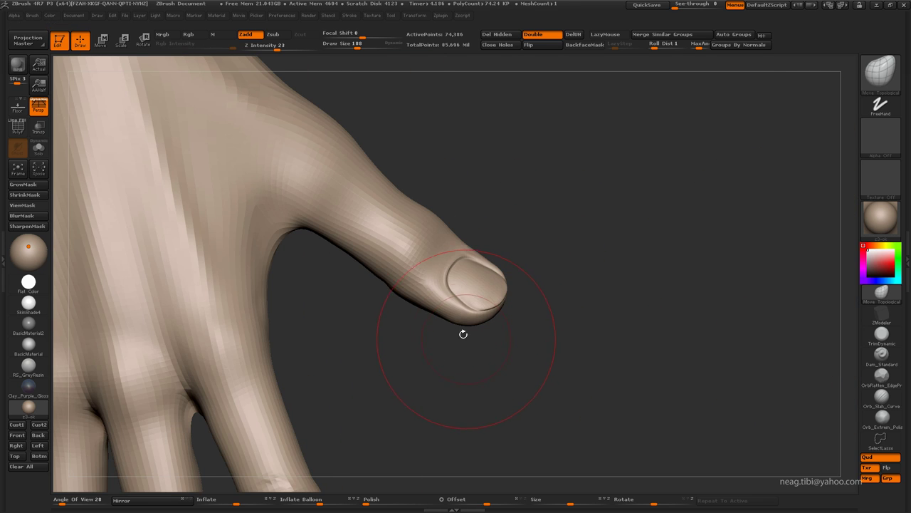
mouse_move(432, 286)
left_mouse_down()
mouse_move(423, 333)
mouse_move(468, 245)
left_mouse_up()
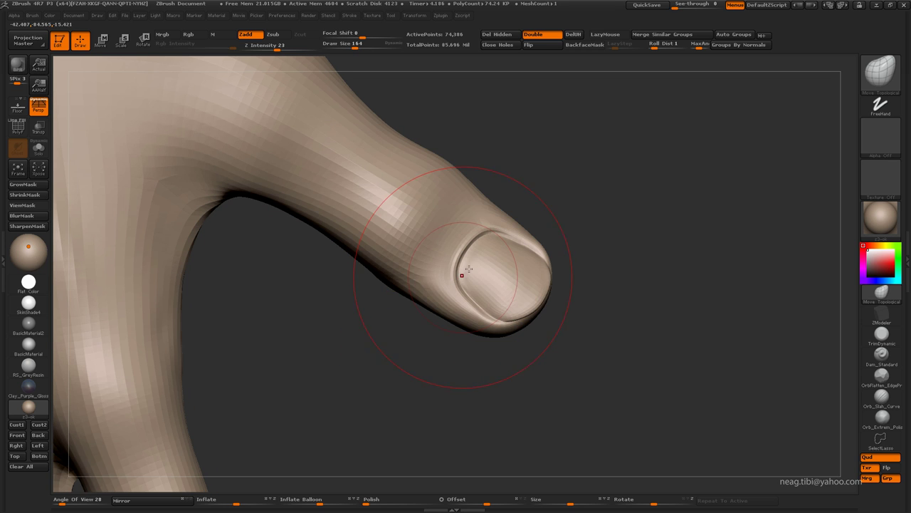
key("shift+d")
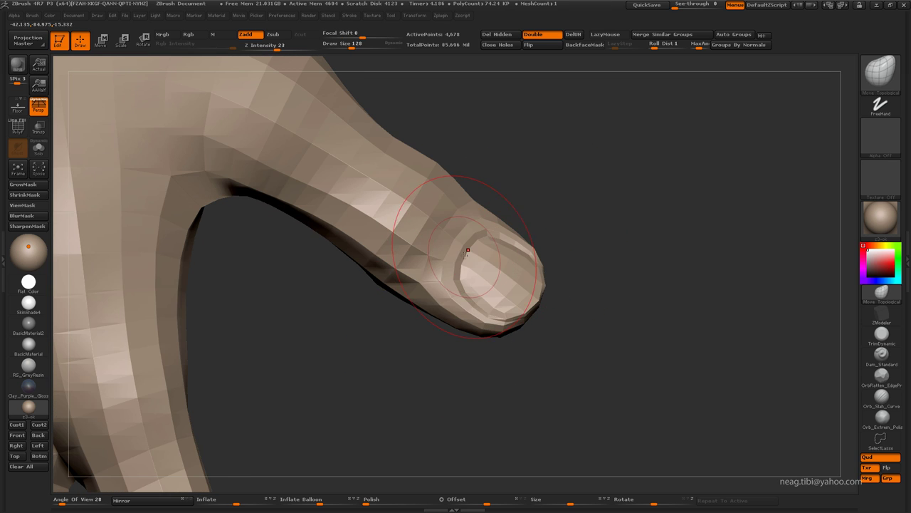
key("space")
left_click_drag(463, 245, 488, 232)
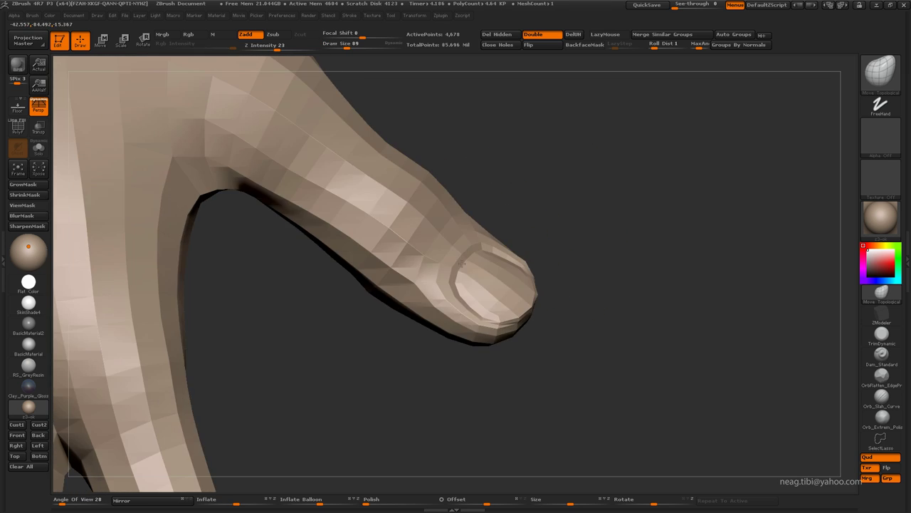
key("d")
Sculpt the thumbnail with the Clay brush at high subdivision, then drop to a lower level
key("b")
key("c")
key("l")
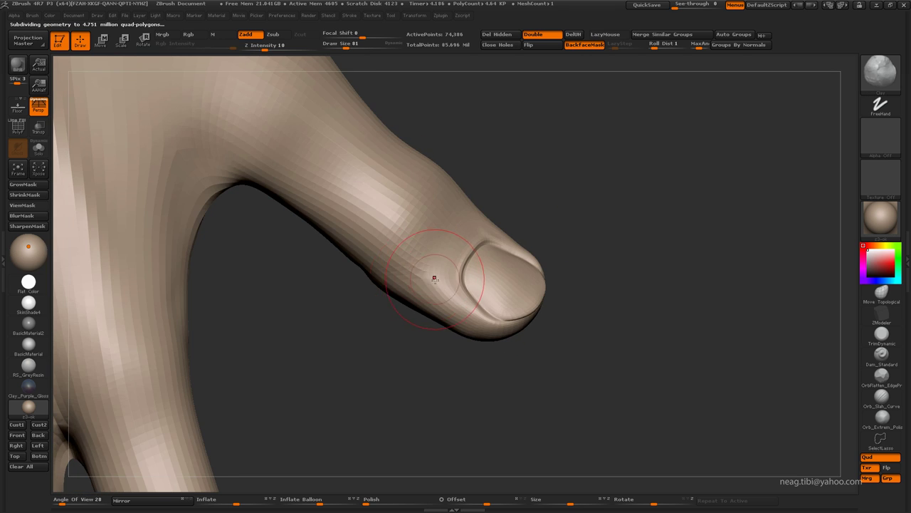
mouse_move(498, 235)
left_mouse_down()
mouse_move(586, 197)
mouse_move(583, 213)
mouse_move(531, 255)
left_mouse_up()
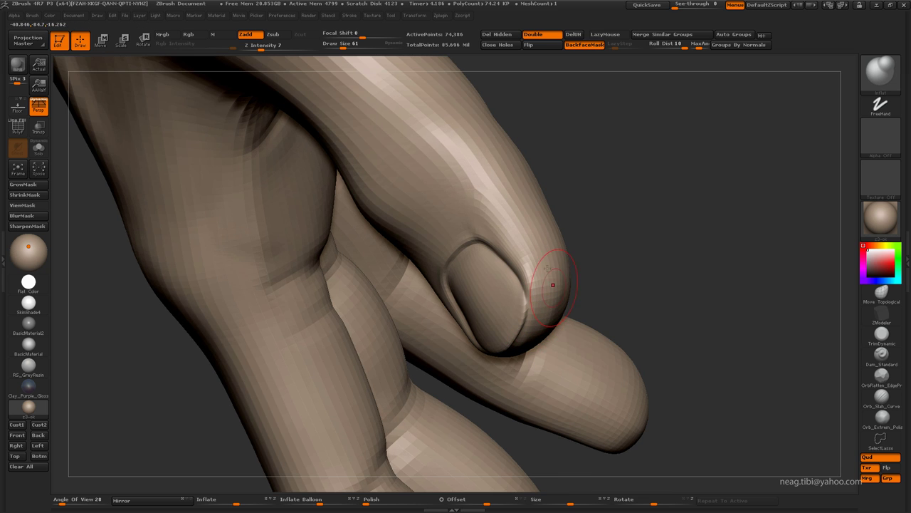
mouse_move(553, 285)
left_mouse_down()
mouse_move(540, 325)
mouse_move(529, 201)
mouse_move(486, 253)
mouse_move(525, 187)
left_mouse_up()
key("shift+d")
key("space")
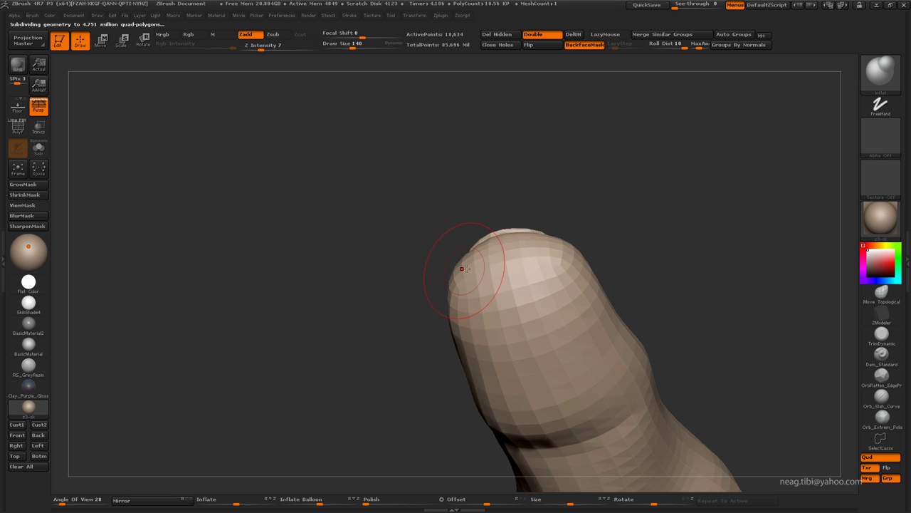
Broaden and round the thumb tip with the Move Topological brush
mouse_move(541, 251)
left_mouse_down()
mouse_move(560, 264)
mouse_move(557, 217)
left_mouse_up()
key("space")
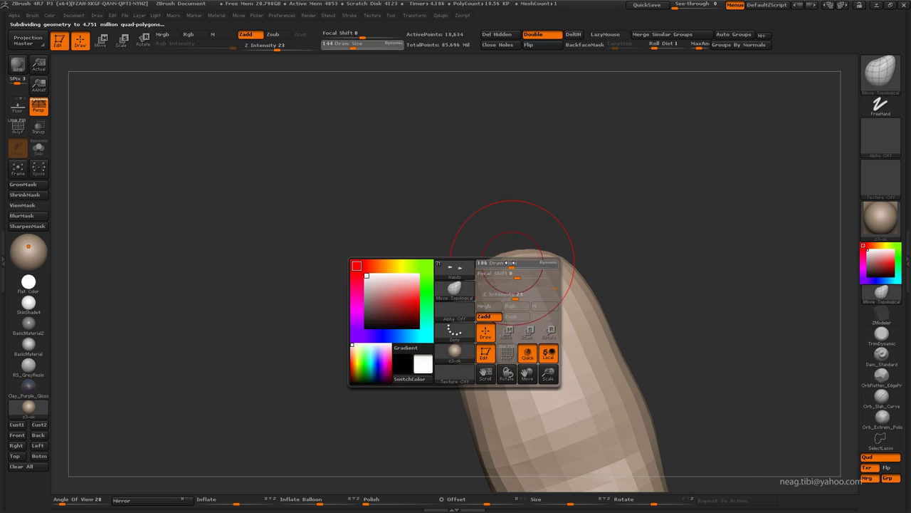
left_click(508, 271)
left_click_drag(501, 252, 555, 267)
mouse_move(465, 318)
left_mouse_down()
mouse_move(534, 254)
mouse_move(465, 272)
mouse_move(464, 286)
mouse_move(519, 223)
mouse_move(482, 275)
mouse_move(525, 194)
left_mouse_up()
Inspect another fingertip's nail up close, toggling between smooth and lower subdivision levels
right_click_drag(551, 171, 466, 221)
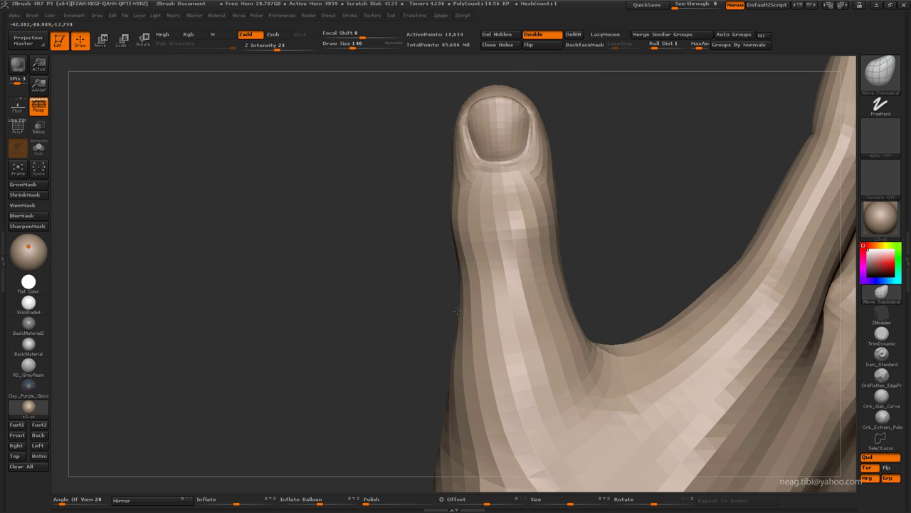
mouse_move(456, 311)
right_mouse_down("alt")
mouse_move(485, 285)
mouse_move(499, 233)
right_mouse_up("alt")
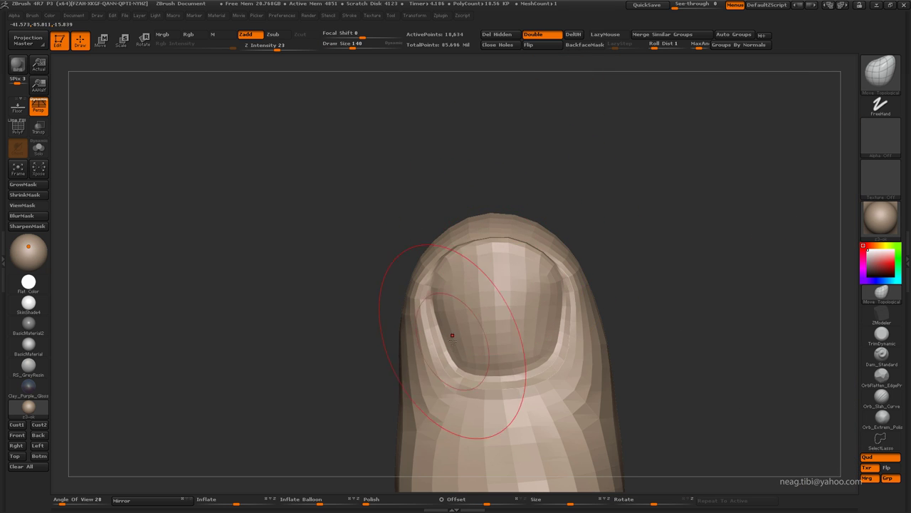
mouse_move(452, 336)
right_mouse_down("ctrl")
mouse_move(470, 306)
mouse_move(540, 262)
mouse_move(512, 274)
mouse_move(433, 188)
right_mouse_up("ctrl")
mouse_move(512, 304)
right_mouse_down("ctrl")
mouse_move(468, 187)
mouse_move(594, 145)
right_mouse_up("ctrl")
key("d")
key("d")
key("d")
key("shift+d")
key("shift+d")
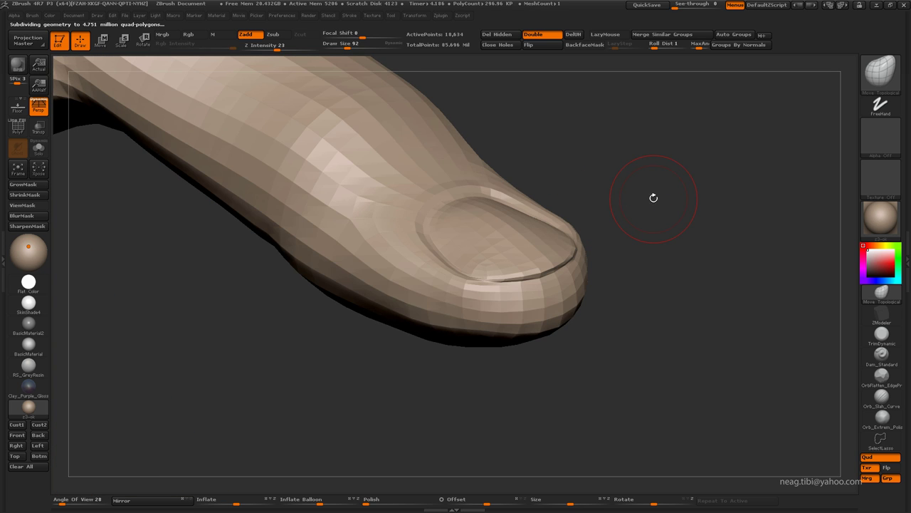
mouse_move(485, 238)
right_mouse_down("ctrl")
mouse_move(480, 287)
mouse_move(468, 234)
mouse_move(519, 306)
mouse_move(476, 243)
mouse_move(458, 264)
mouse_move(468, 272)
mouse_move(423, 285)
mouse_move(450, 281)
mouse_move(407, 179)
mouse_move(433, 235)
mouse_move(547, 221)
mouse_move(535, 226)
right_mouse_up("ctrl")
Switch to the Standard brush, shrink the draw size for finer strokes, and turn the view onto the left hand
right_click_drag(573, 275, 560, 216)
key("b")
key("s")
key("t")
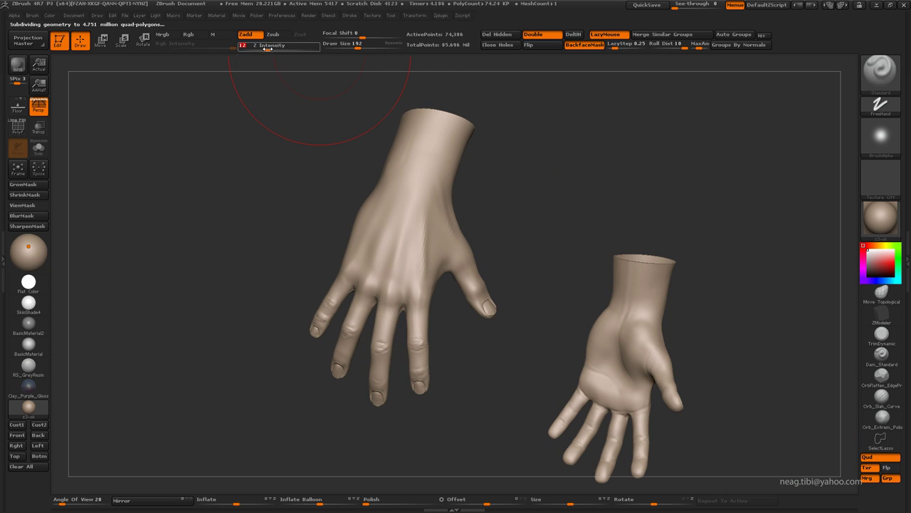
key("space")
mouse_move(350, 126)
right_mouse_down("alt")
mouse_move(498, 190)
mouse_move(244, 247)
mouse_move(307, 307)
mouse_move(310, 354)
right_mouse_up("alt")
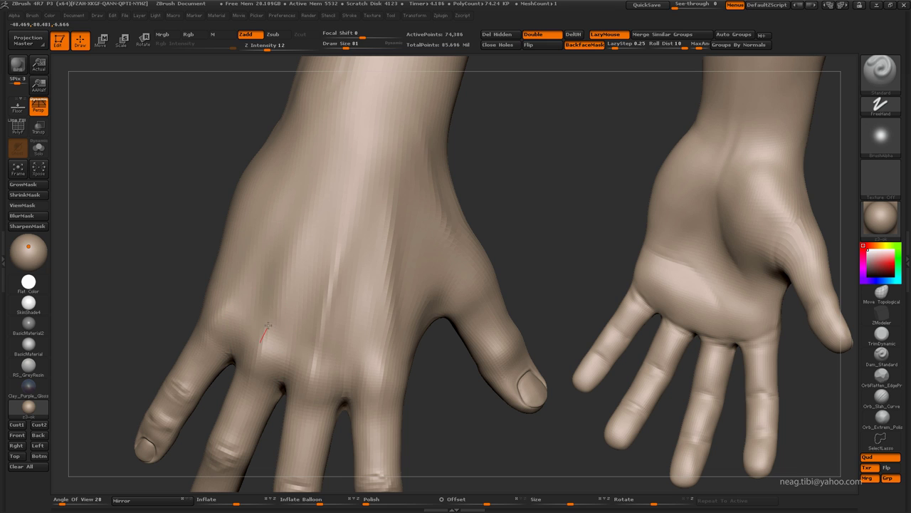
right_click_drag(323, 177, 334, 303)
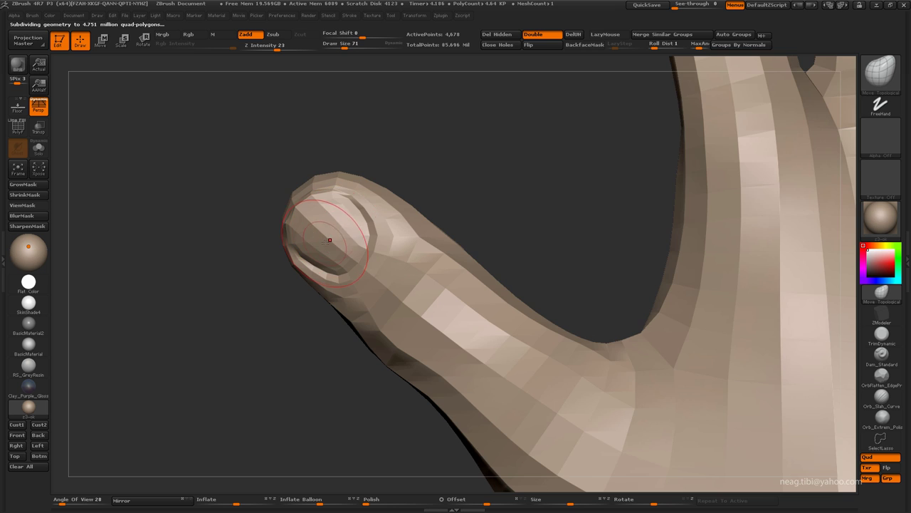
Inspect the thumbnail up close and raise the hand to a higher subdivision level
left_click_drag(329, 240, 356, 263)
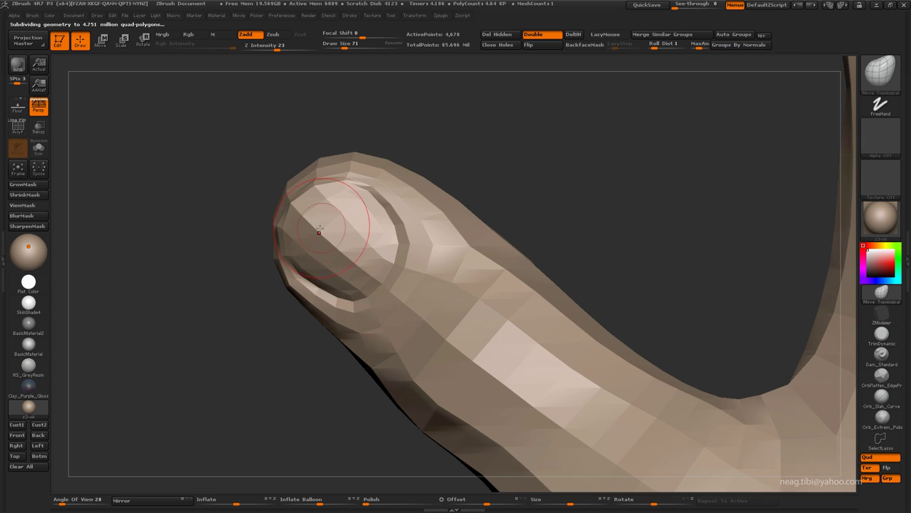
right_click_drag(319, 230, 369, 187)
right_click_drag(392, 232, 211, 163)
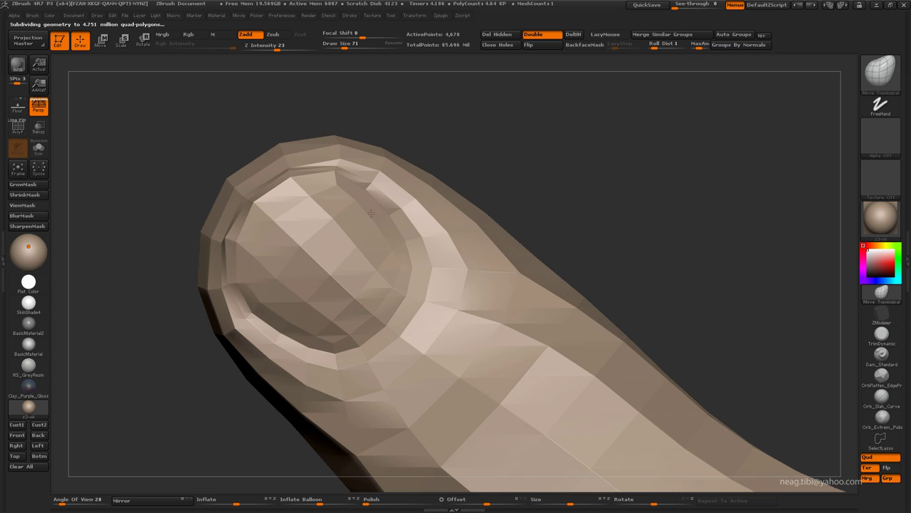
key("ctrl+d")
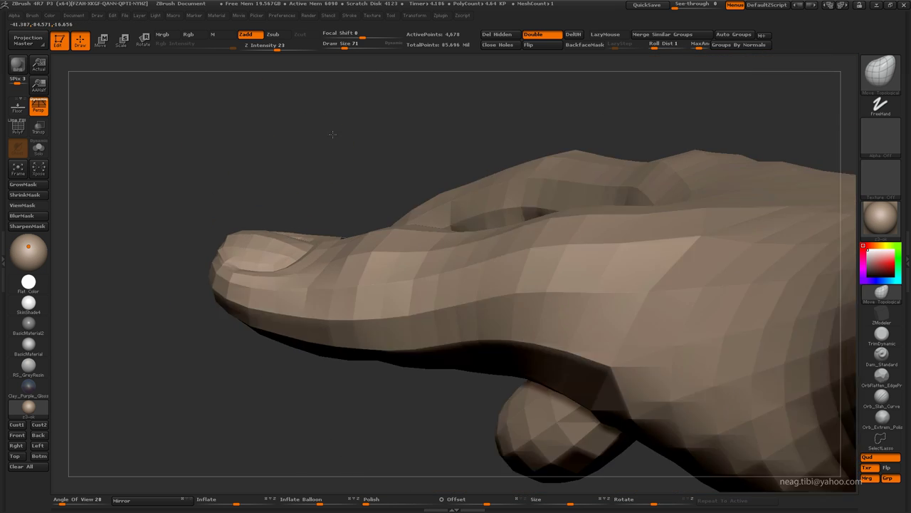
mouse_move(309, 147)
right_mouse_down()
mouse_move(431, 90)
mouse_move(288, 281)
mouse_move(314, 305)
right_mouse_up()
right_click_drag(265, 324, 313, 253)
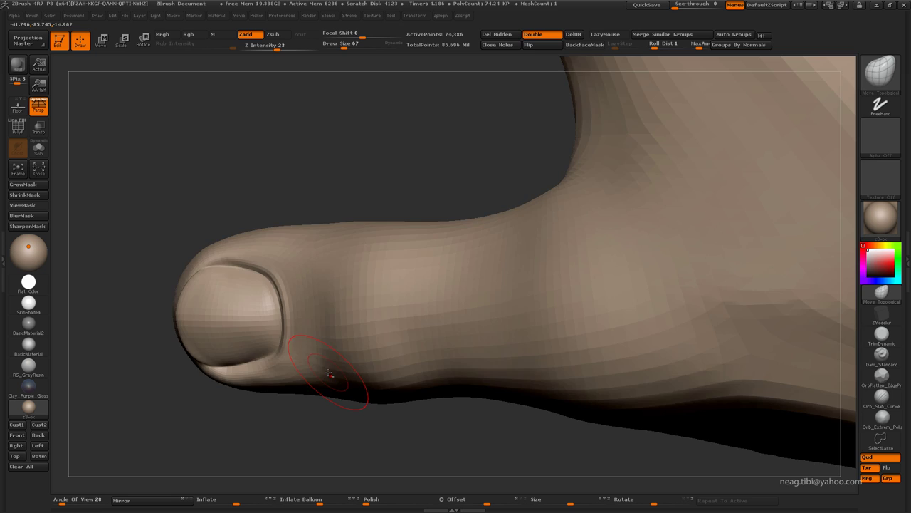
Smooth the thumb base where it joins the hand, then step up a subdivision level
mouse_move(328, 373)
right_mouse_down()
mouse_move(348, 285)
mouse_move(336, 369)
right_mouse_up()
mouse_move(400, 311)
right_mouse_down()
mouse_move(354, 276)
mouse_move(350, 246)
mouse_move(434, 324)
mouse_move(506, 337)
right_mouse_up()
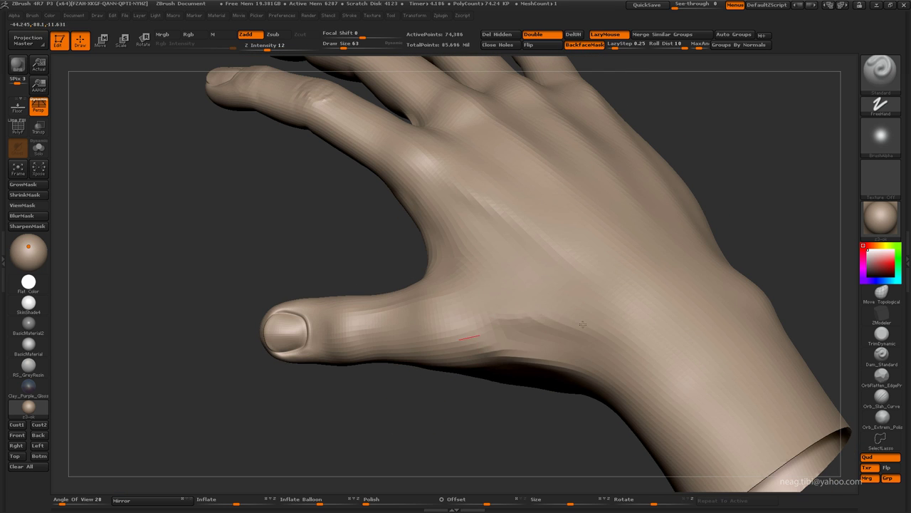
key("shift")
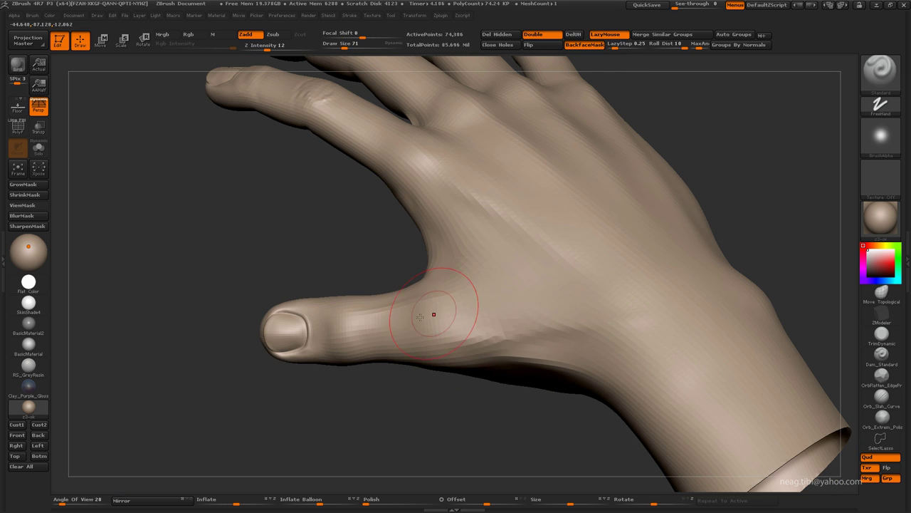
right_click_drag(434, 315, 342, 306)
key("d")
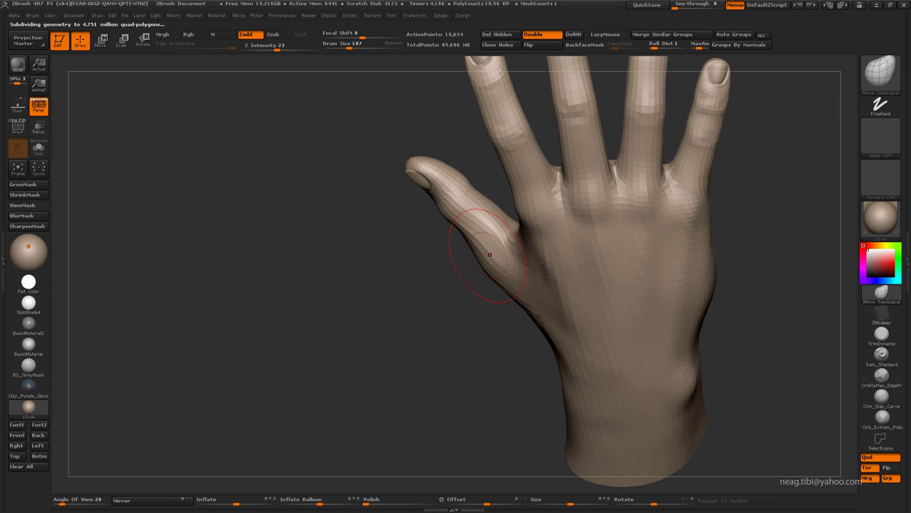
Orbit around the fingertips, the side of the fingers and the palm, ending on the hand's back and wrist
left_click_drag(489, 254, 485, 267, "alt")
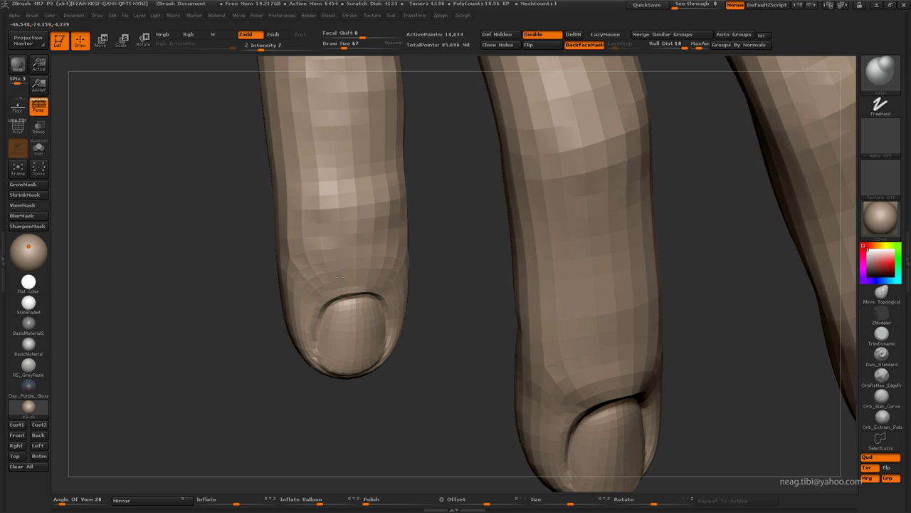
left_click_drag(314, 275, 511, 276)
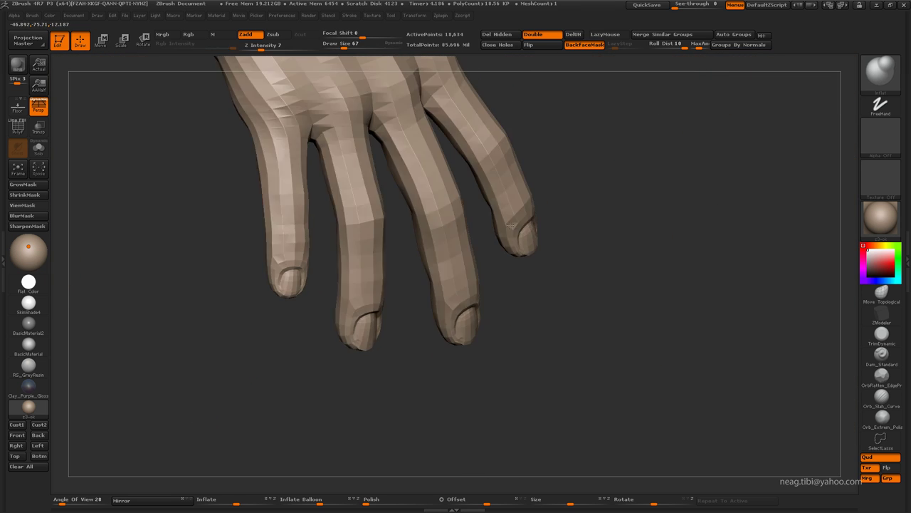
left_click_drag(451, 338, 490, 270)
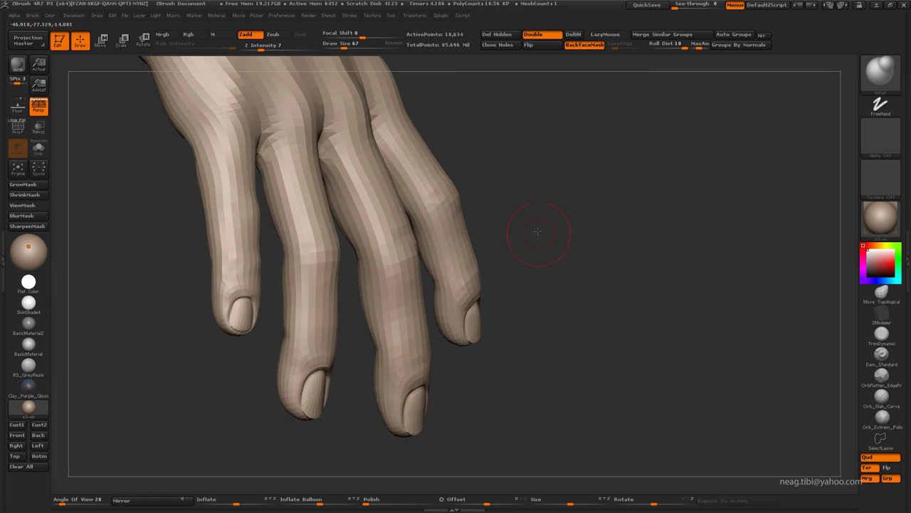
left_click_drag(538, 232, 474, 268)
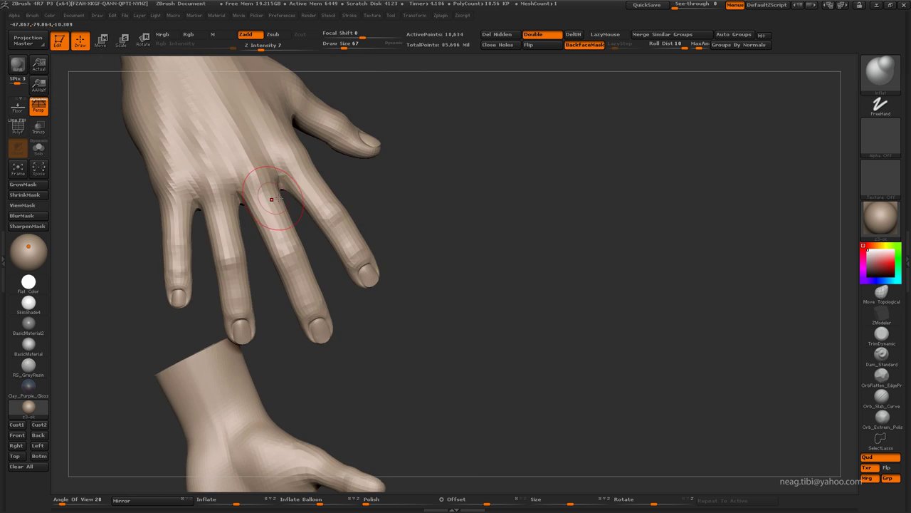
left_click_drag(444, 122, 367, 237)
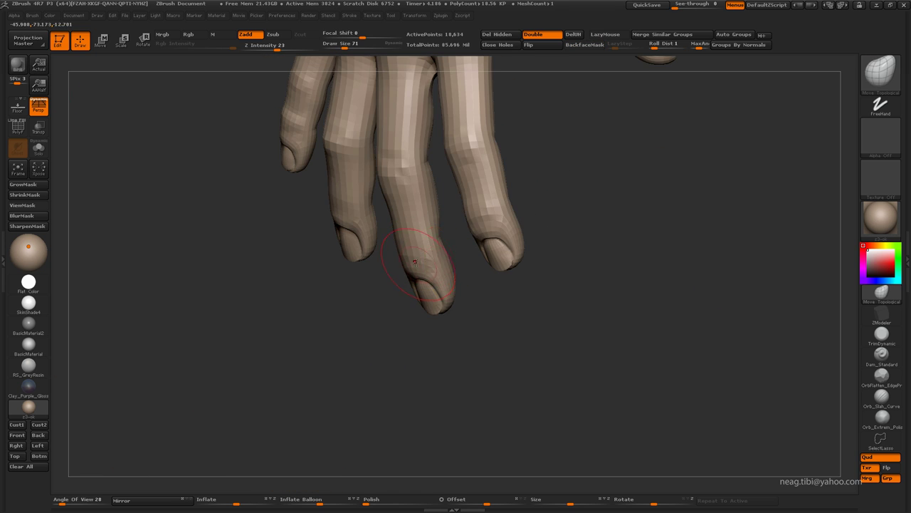
mouse_move(388, 211)
left_mouse_down()
mouse_move(369, 224)
mouse_move(425, 198)
left_mouse_up()
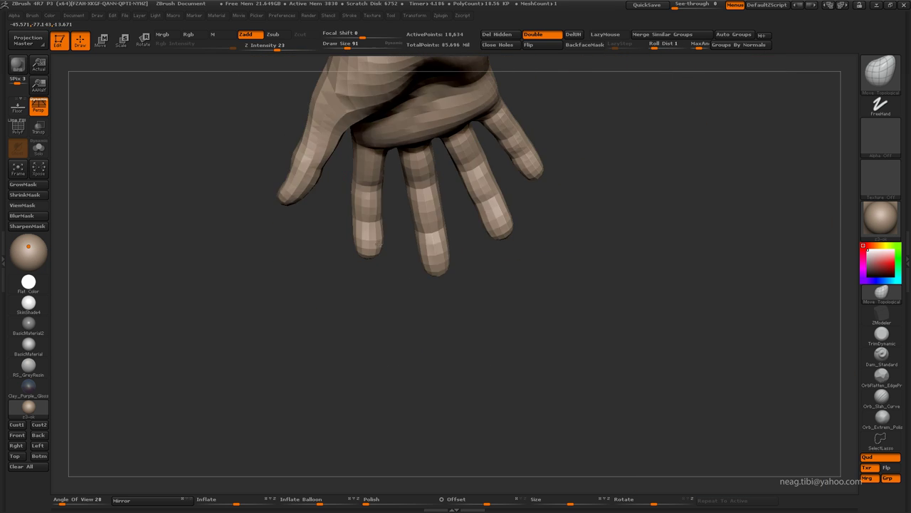
left_click_drag(370, 222, 496, 243)
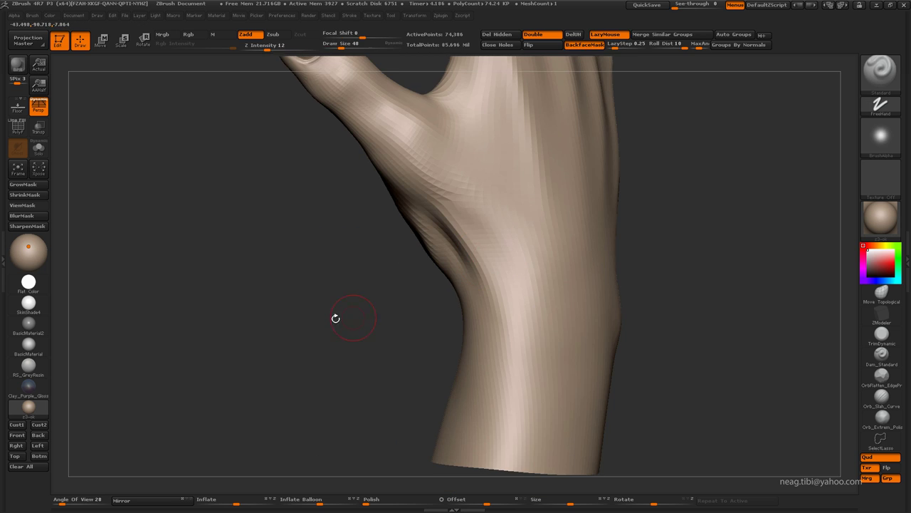
left_click_drag(335, 318, 581, 224)
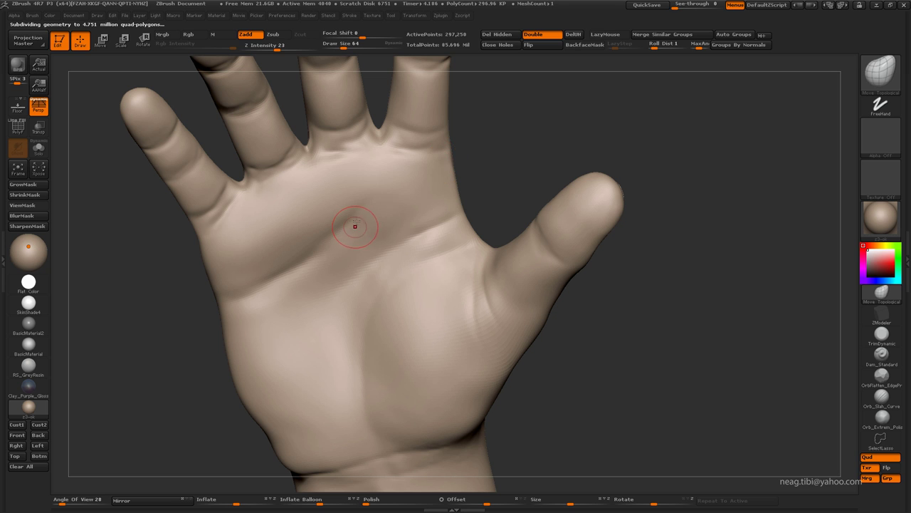
Carve palm-side finger-joint creases with Dam_Standard, one subdivision level down
key("b")
key("d")
key("s")
left_click_drag(346, 196, 574, 129)
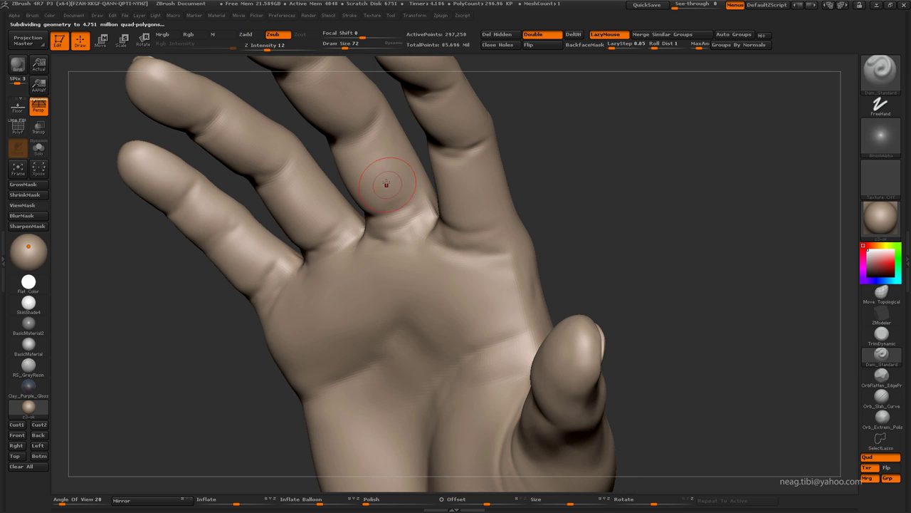
key("shift+d")
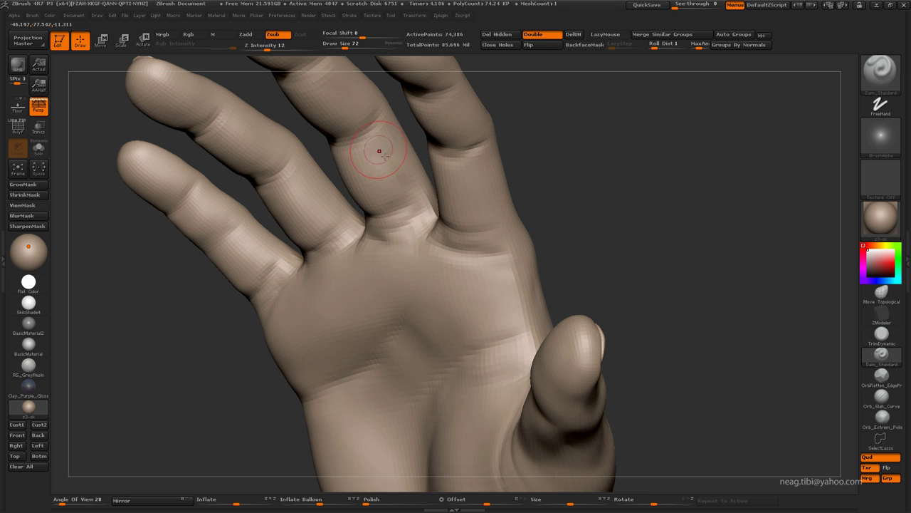
left_click_drag(321, 221, 294, 249)
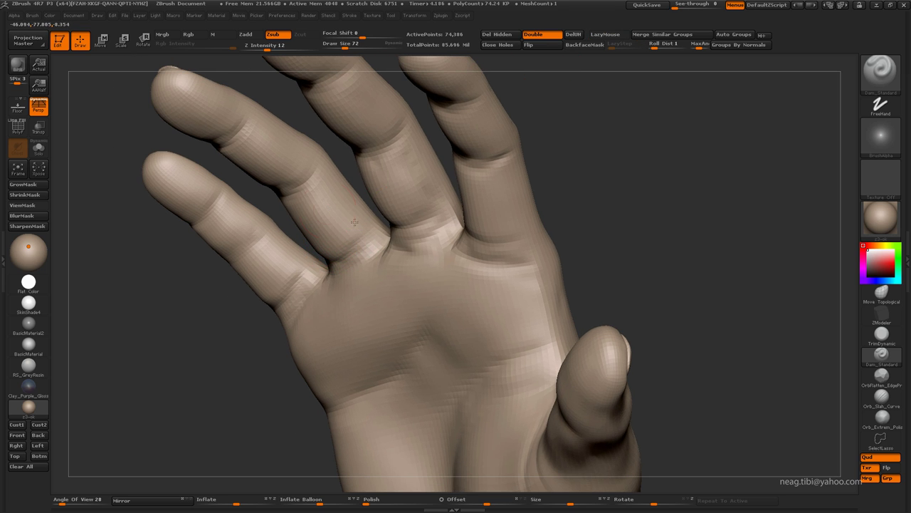
mouse_move(354, 222)
left_mouse_down()
mouse_move(216, 301)
mouse_move(382, 273)
mouse_move(358, 250)
mouse_move(366, 267)
mouse_move(365, 249)
left_mouse_up()
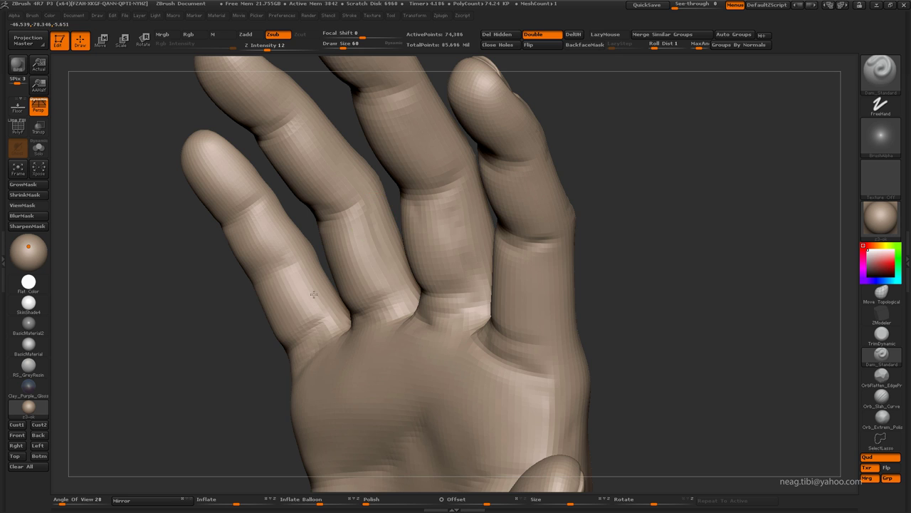
mouse_move(313, 294)
left_mouse_down()
mouse_move(309, 281)
mouse_move(397, 220)
mouse_move(420, 225)
left_mouse_up()
Smooth the freshly carved finger-joint creases from several angles
key("shift")
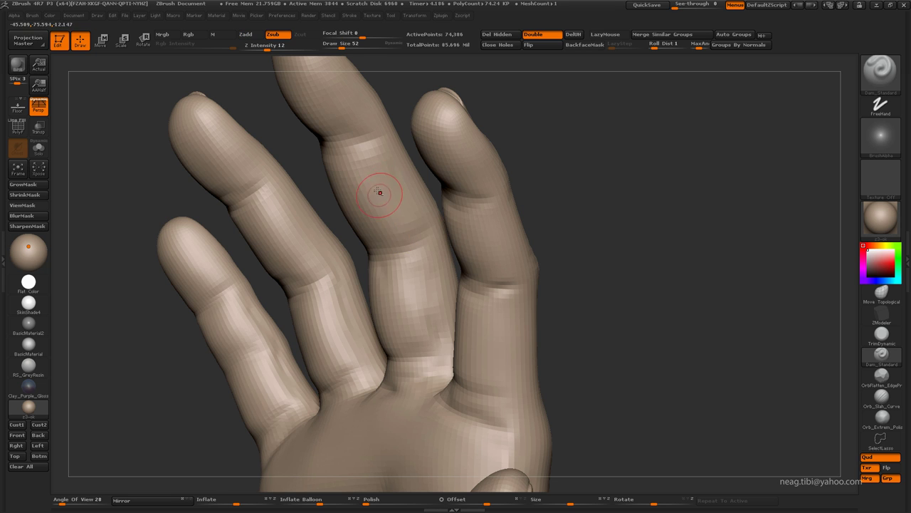
left_click_drag(380, 192, 398, 211)
left_click_drag(351, 127, 335, 230)
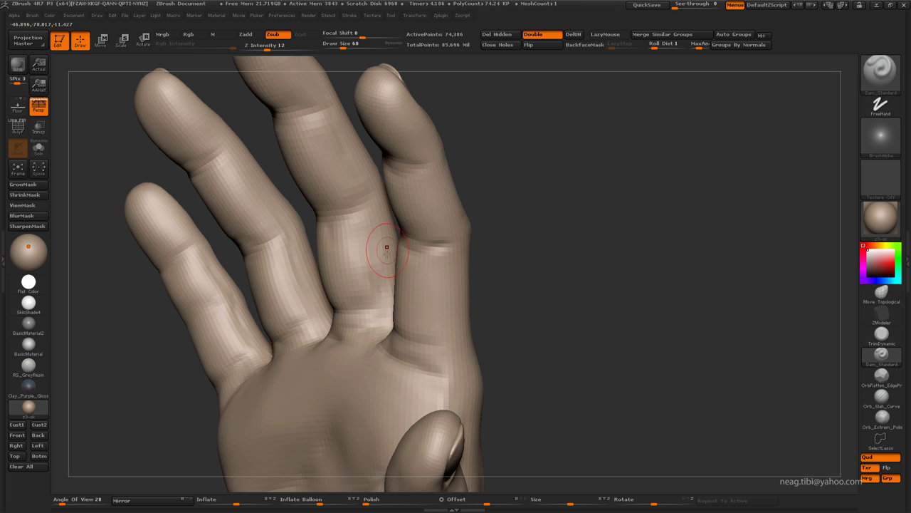
left_click_drag(386, 247, 420, 308)
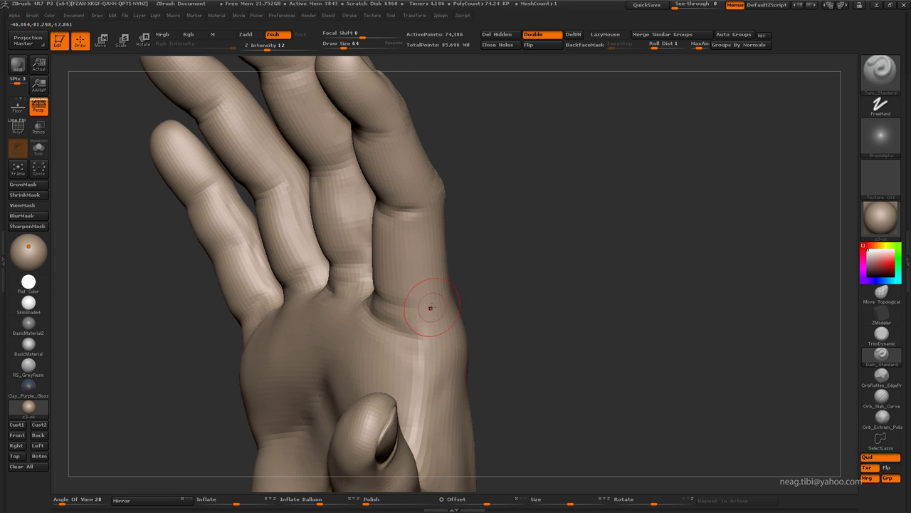
mouse_move(419, 224)
left_mouse_down()
mouse_move(417, 264)
mouse_move(406, 217)
mouse_move(408, 230)
left_mouse_up()
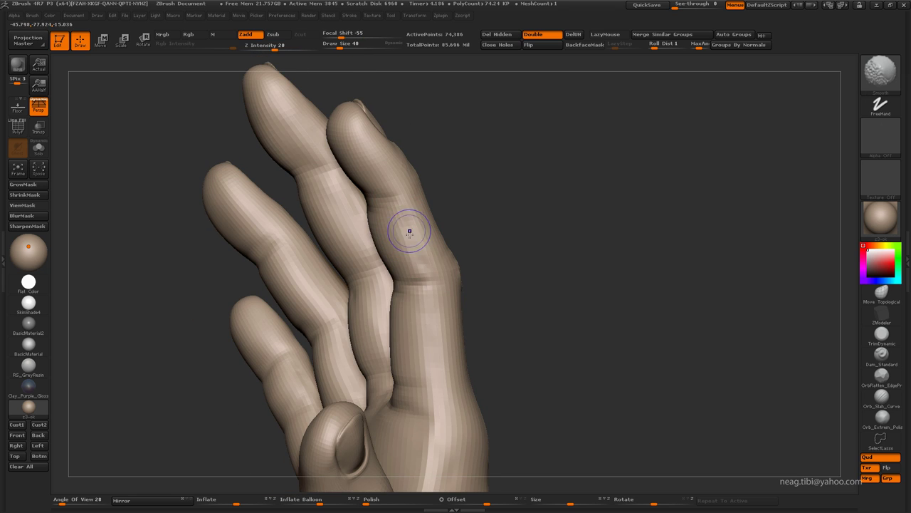
mouse_move(407, 232)
left_mouse_down()
mouse_move(289, 203)
mouse_move(305, 183)
mouse_move(304, 152)
mouse_move(285, 149)
left_mouse_up()
Inflate the creases slightly with the Inflate brush and drop to the 18,634-point level
key("b")
key("i")
key("n")
key("shift+d")
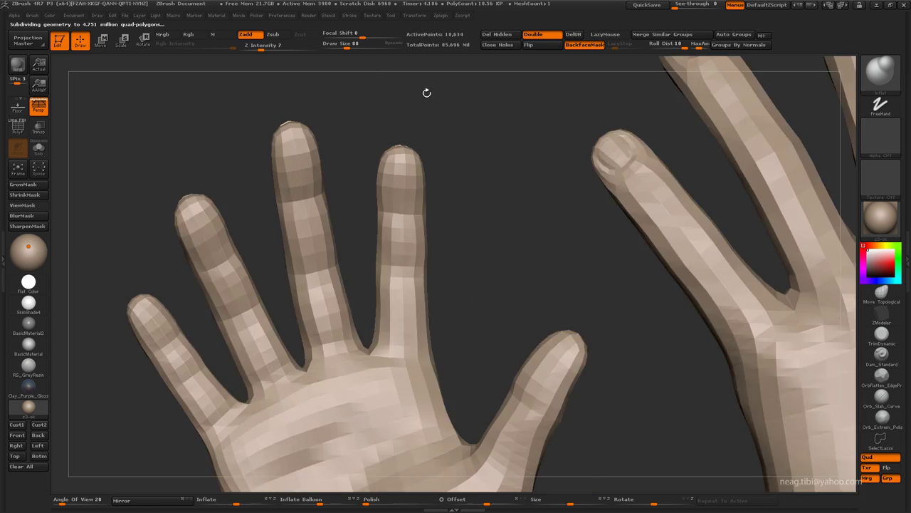
Ready an enlarged Move Topological brush at 74,386 points to nudge the fingernail from above
mouse_move(427, 92)
left_mouse_down()
mouse_move(461, 217)
mouse_move(293, 399)
mouse_move(392, 376)
left_mouse_up()
key("b")
key("m")
key("t")
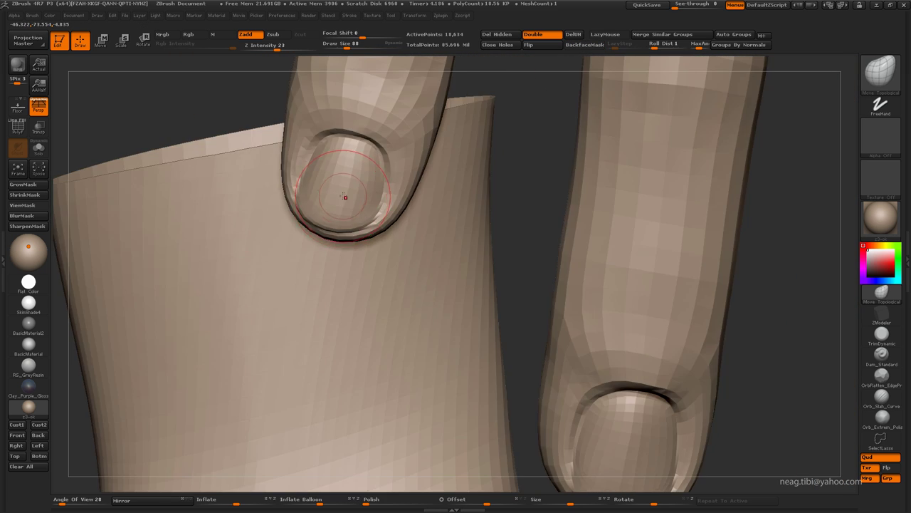
mouse_move(345, 197)
left_mouse_down("alt")
mouse_move(314, 191)
mouse_move(297, 224)
mouse_move(264, 238)
mouse_move(306, 211)
left_mouse_up("alt")
key("space")
key("ctrl+d")
left_click_drag(313, 250, 310, 236, "alt")
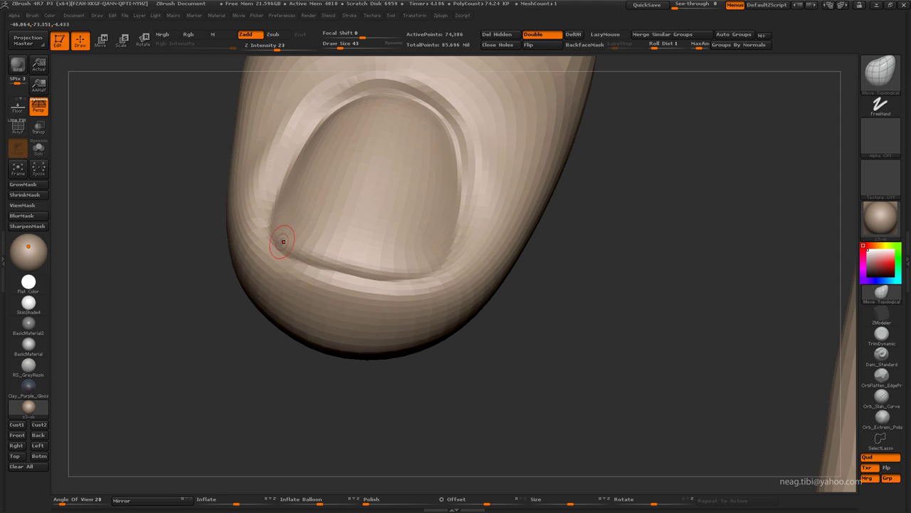
Mask all but the lower nail rim, push it slightly down with Transpose, and clear the mask
left_click_drag(289, 249, 407, 269, "ctrl")
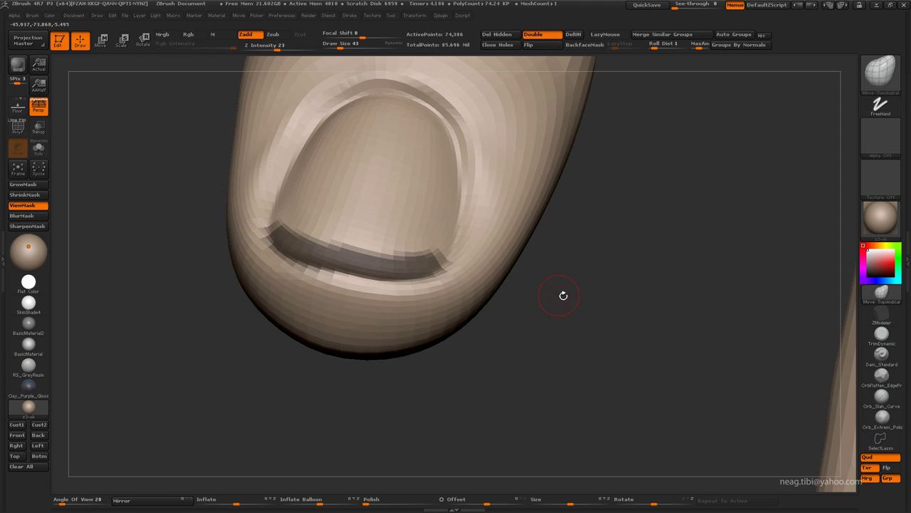
left_click_drag(496, 299, 503, 306, "ctrl")
left_click(527, 307, "ctrl")
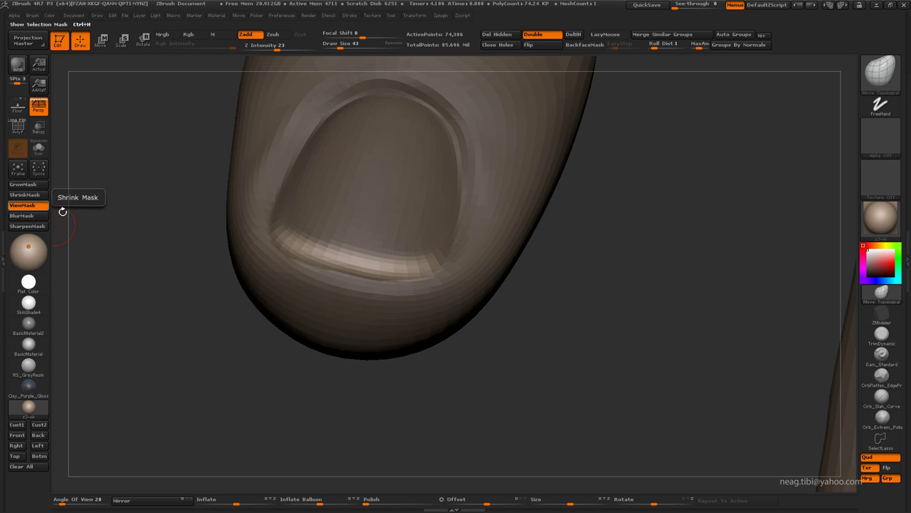
key("w")
left_click_drag(513, 306, 531, 299)
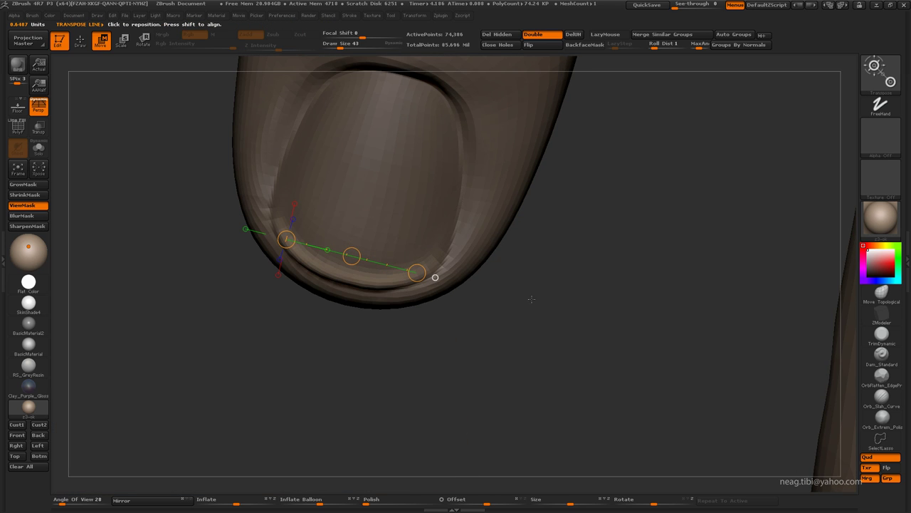
left_click_drag(352, 256, 347, 267)
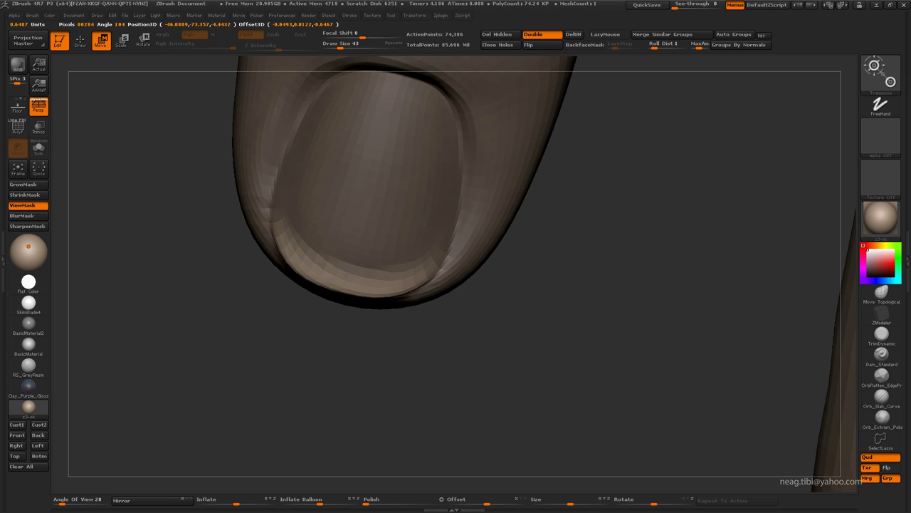
key("q")
left_click(415, 325, "ctrl")
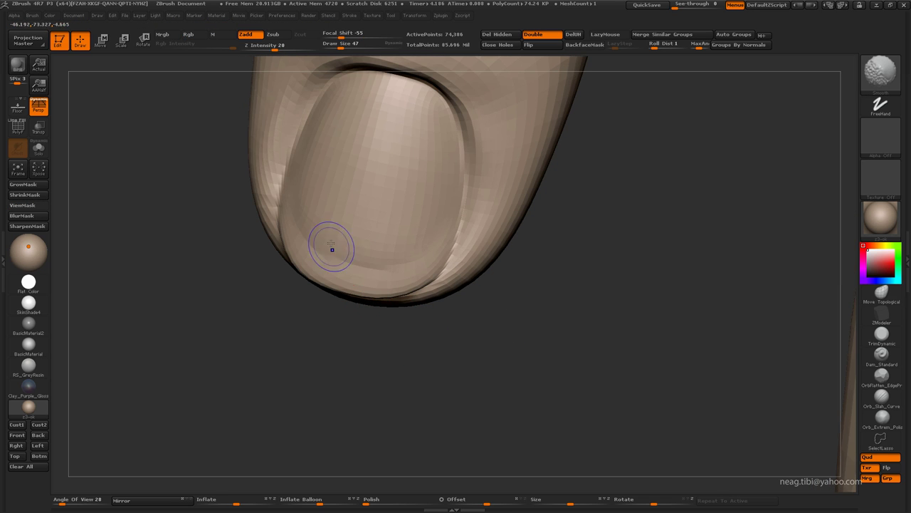
Smooth and build up the nail rim surface with the Clay and Smooth brushes
key("shift")
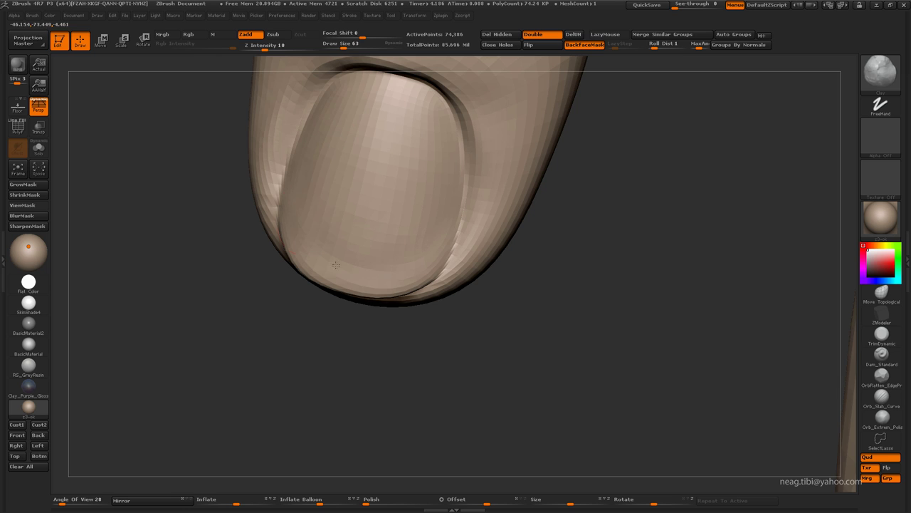
left_click_drag(426, 246, 394, 260, "shift")
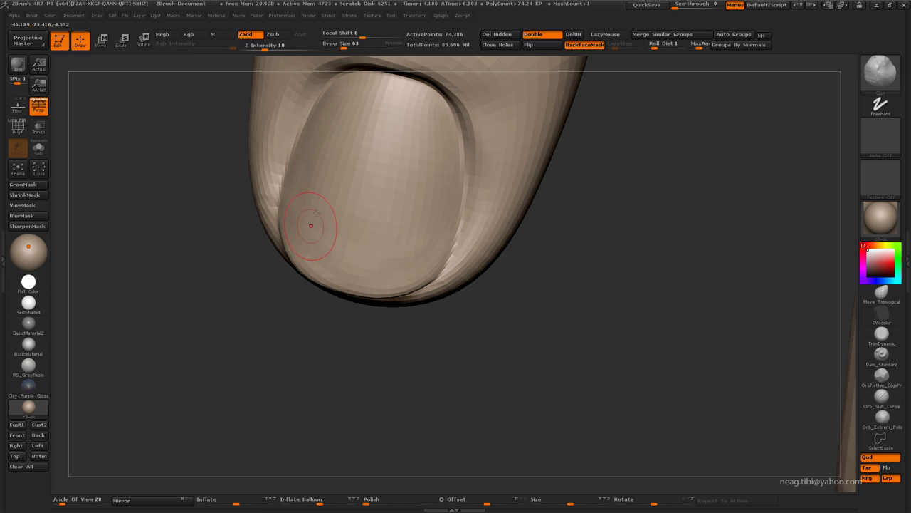
key("shift")
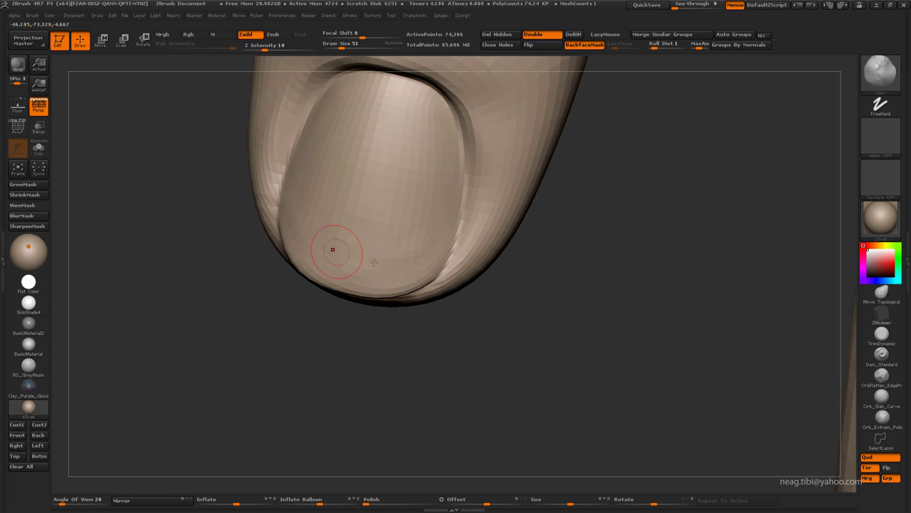
mouse_move(424, 234)
left_mouse_down()
mouse_move(443, 233)
mouse_move(469, 152)
mouse_move(332, 207)
mouse_move(420, 182)
left_mouse_up()
Carve a fresh finger joint crease, then drop to the lowest 1,180-point level
key("d")
mouse_move(489, 273)
left_mouse_down()
mouse_move(563, 212)
mouse_move(505, 258)
left_mouse_up()
key("shift+d")
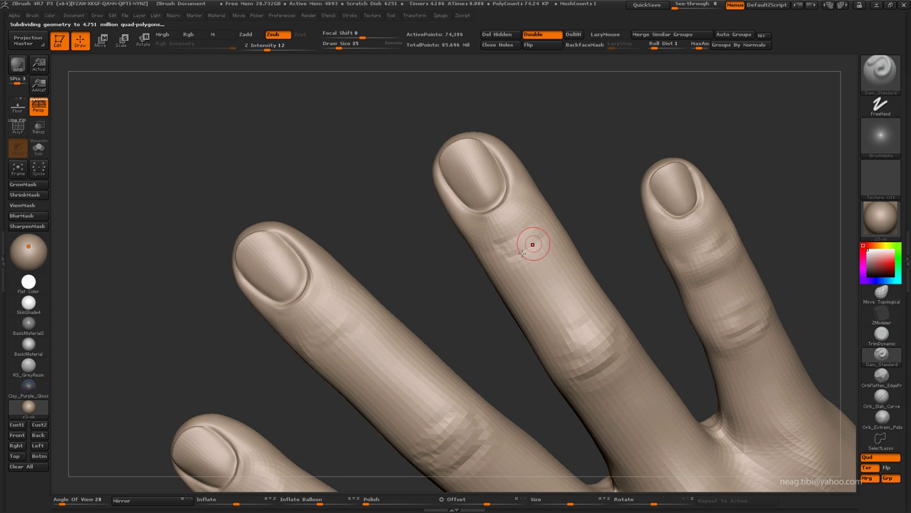
key("d")
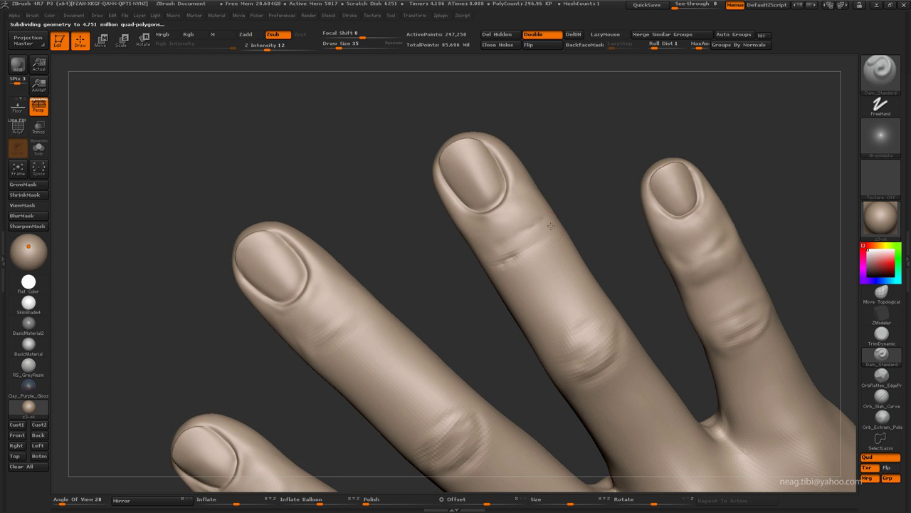
key("shift+d")
key("shift+d")
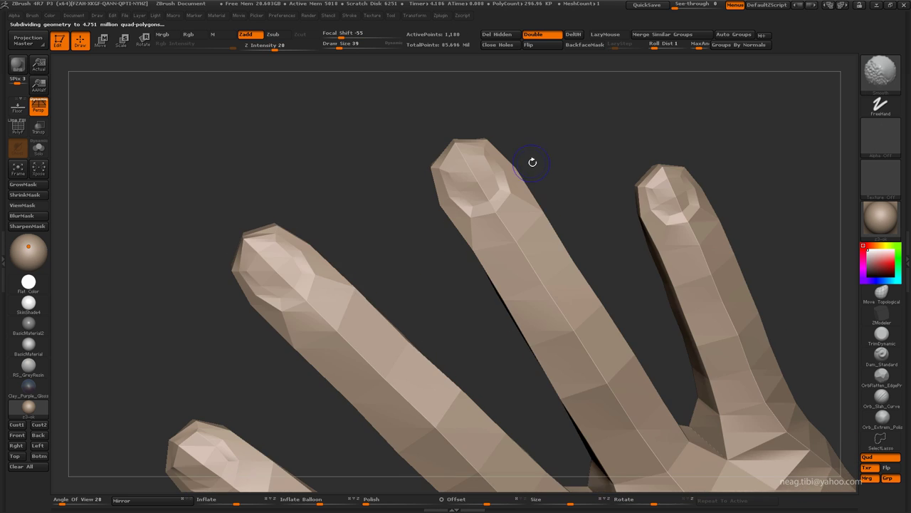
Reshape the fingertips and nail beds with Move Topological on the low-resolution hand
mouse_move(531, 161)
left_mouse_down()
mouse_move(484, 178)
mouse_move(463, 218)
mouse_move(393, 225)
mouse_move(427, 188)
mouse_move(325, 254)
mouse_move(289, 294)
mouse_move(482, 161)
left_mouse_up()
key("b")
key("m")
key("t")
key("f")
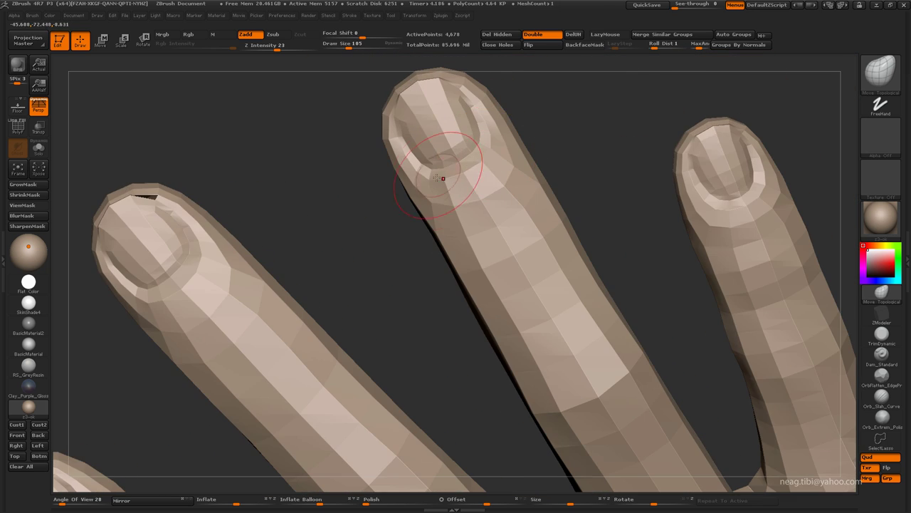
key("f")
left_click_drag(532, 197, 461, 255, "alt")
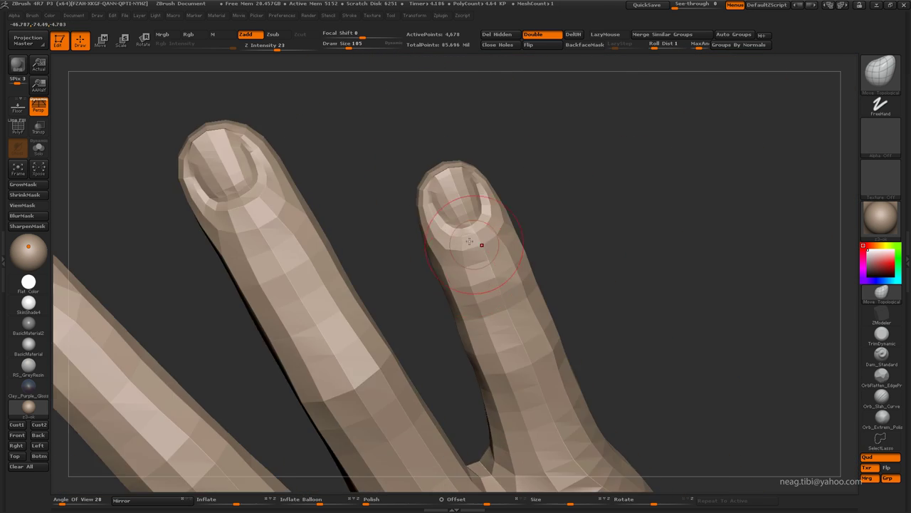
key("f")
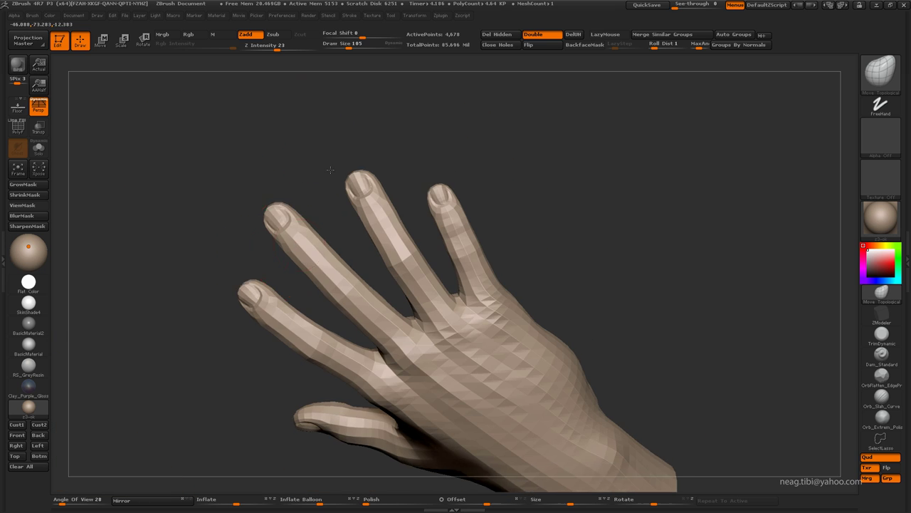
mouse_move(308, 309)
left_mouse_down()
mouse_move(340, 200)
mouse_move(301, 234)
left_mouse_up()
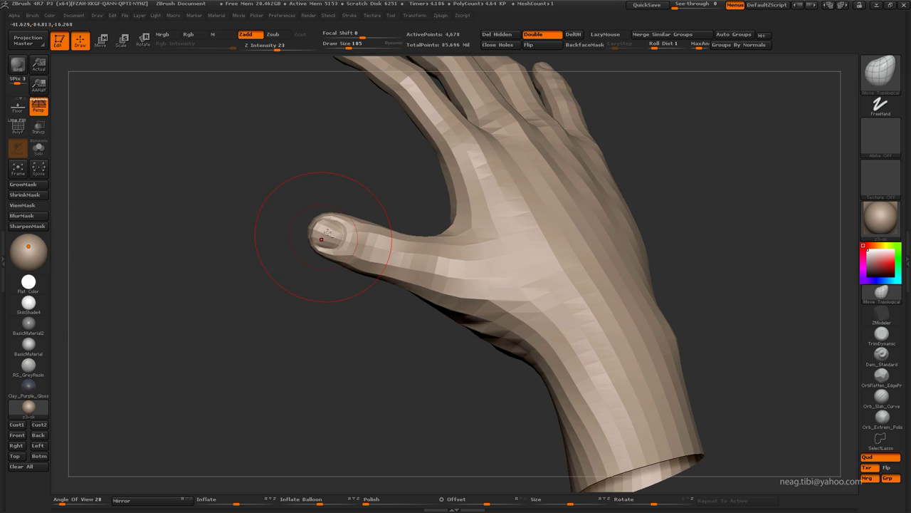
mouse_move(366, 301)
left_mouse_down()
mouse_move(364, 145)
mouse_move(398, 225)
left_mouse_up()
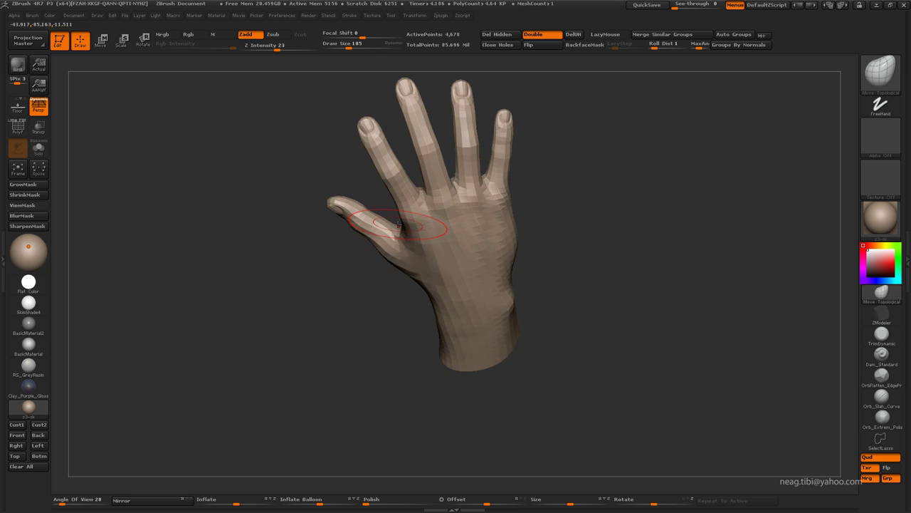
mouse_move(410, 151)
left_mouse_down()
mouse_move(449, 180)
mouse_move(392, 171)
mouse_move(356, 179)
mouse_move(364, 226)
mouse_move(357, 240)
left_mouse_up()
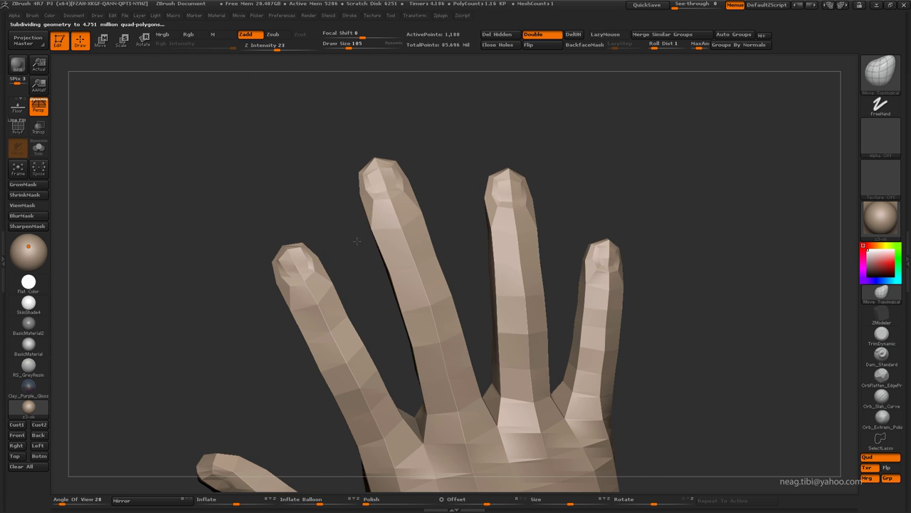
mouse_move(442, 213)
left_mouse_down()
mouse_move(389, 254)
mouse_move(389, 227)
left_mouse_up()
left_click_drag(482, 225, 417, 204)
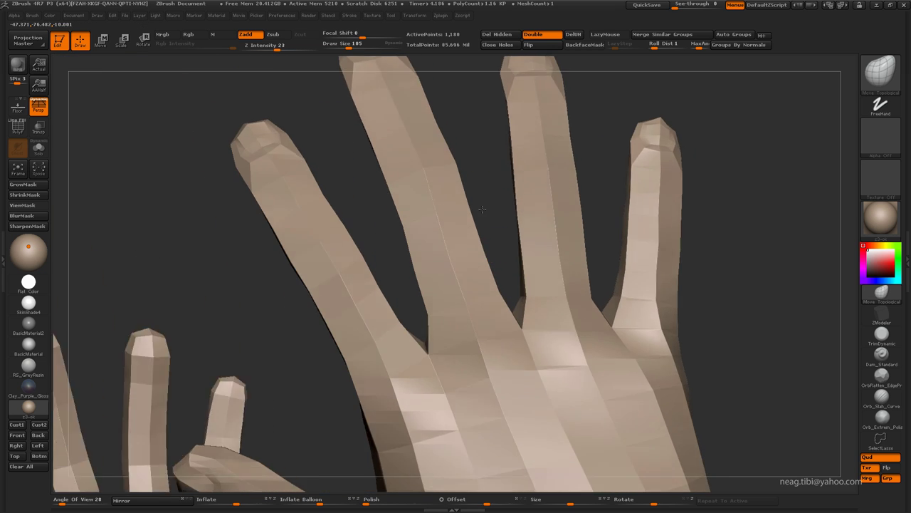
Preview the reshaped fingers subdivided, then step back up toward the 297,258-point level
key("f")
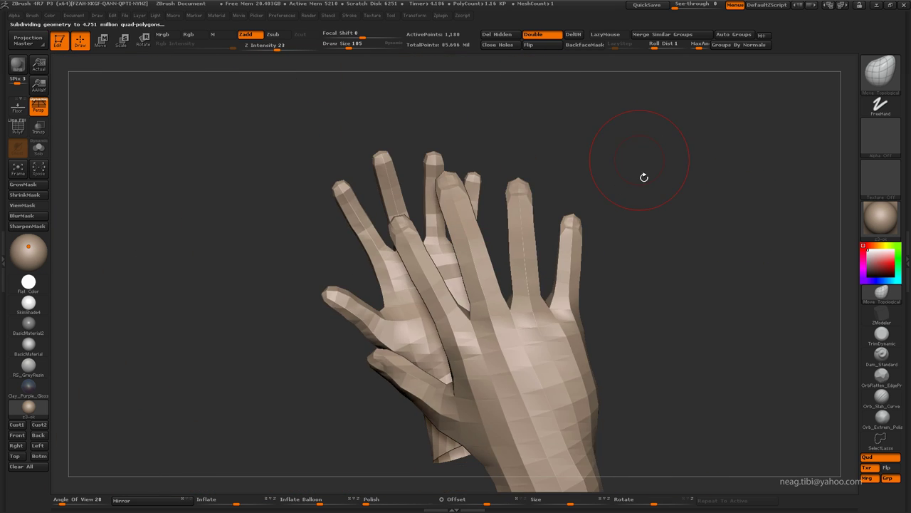
key("ctrl+d")
mouse_move(617, 163)
left_mouse_down()
mouse_move(539, 152)
mouse_move(491, 131)
mouse_move(439, 264)
mouse_move(344, 264)
mouse_move(525, 264)
mouse_move(525, 213)
left_mouse_up()
key("shift+d")
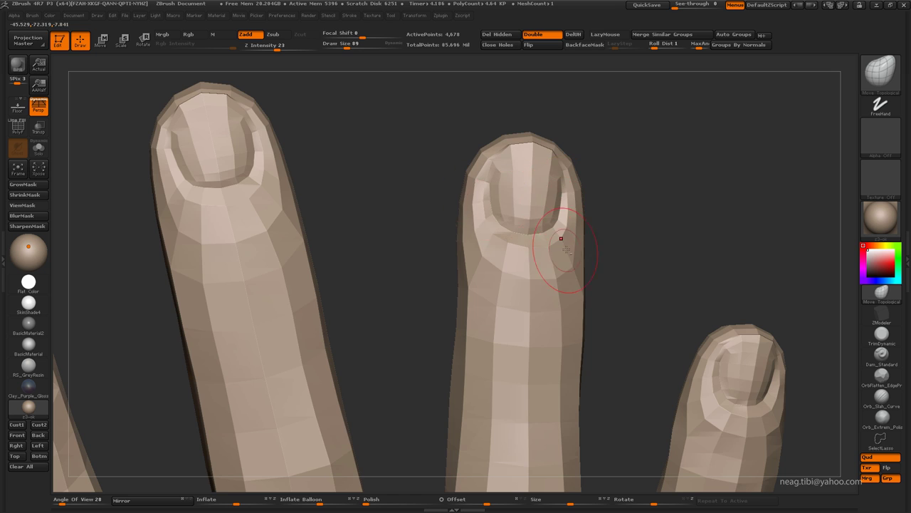
mouse_move(565, 249)
left_mouse_down("alt")
mouse_move(434, 259)
mouse_move(372, 212)
mouse_move(399, 296)
mouse_move(451, 258)
mouse_move(444, 285)
mouse_move(475, 258)
mouse_move(456, 279)
mouse_move(494, 218)
mouse_move(545, 230)
mouse_move(444, 197)
mouse_move(378, 210)
mouse_move(427, 178)
mouse_move(463, 213)
mouse_move(494, 222)
mouse_move(299, 264)
mouse_move(356, 213)
mouse_move(613, 320)
left_mouse_up("alt")
key("d")
key("d")
key("d")
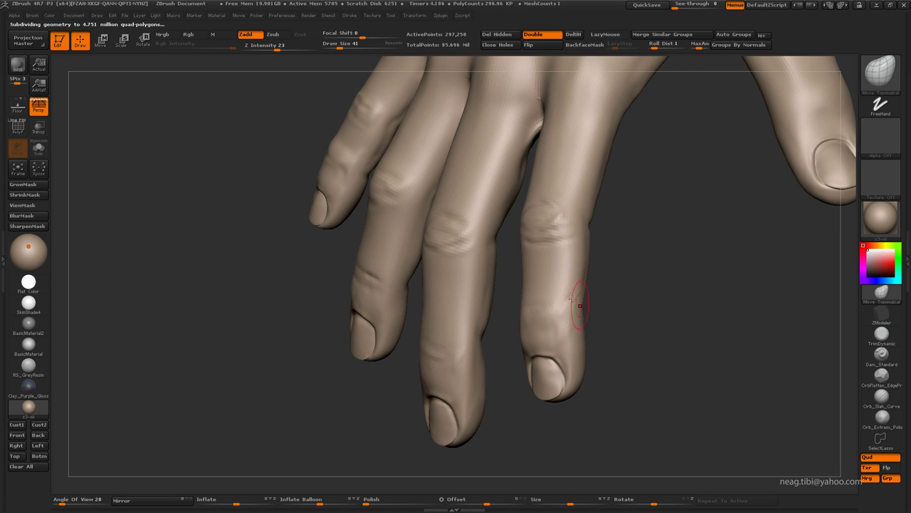
Switch from Clay to an enlarged Move Topological brush for the thumb web
key("b")
key("c")
key("l")
mouse_move(563, 331)
left_mouse_down("alt")
mouse_move(629, 295)
mouse_move(602, 334)
left_mouse_up("alt")
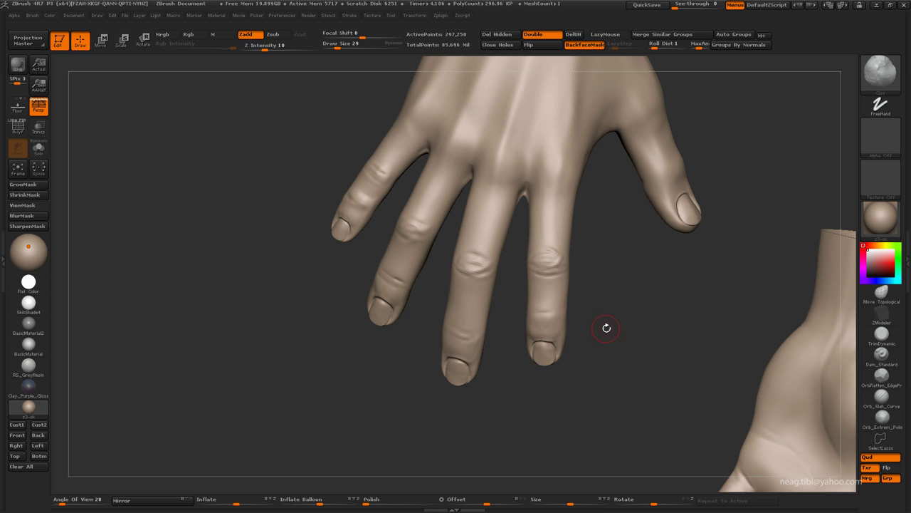
mouse_move(623, 295)
left_mouse_down()
mouse_move(632, 196)
mouse_move(489, 305)
mouse_move(461, 199)
left_mouse_up()
key("b")
key("m")
key("t")
key("space")
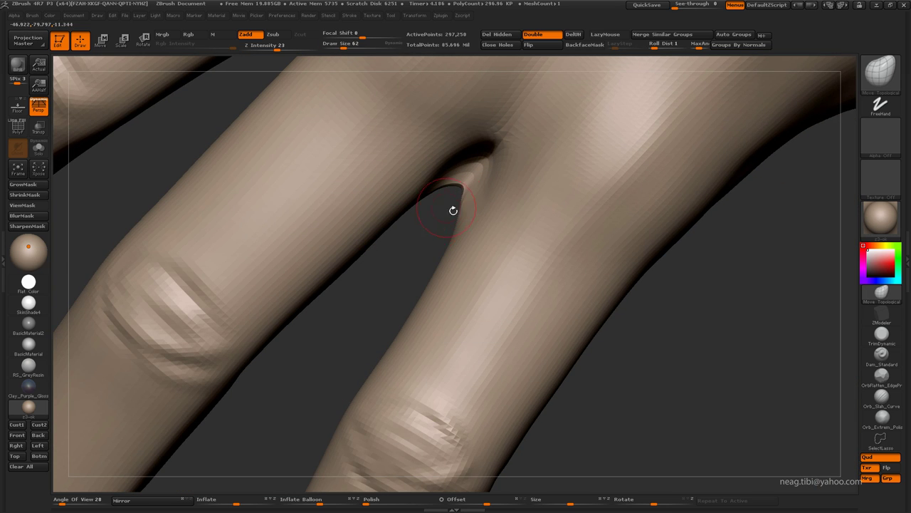
Inflate between the fingers and push the thumb-index web down and right with Move Topological
key("b")
key("i")
key("n")
mouse_move(445, 212)
left_mouse_down()
mouse_move(349, 259)
mouse_move(461, 279)
mouse_move(554, 273)
mouse_move(441, 247)
mouse_move(319, 305)
mouse_move(343, 253)
left_mouse_up()
key("b")
key("m")
key("t")
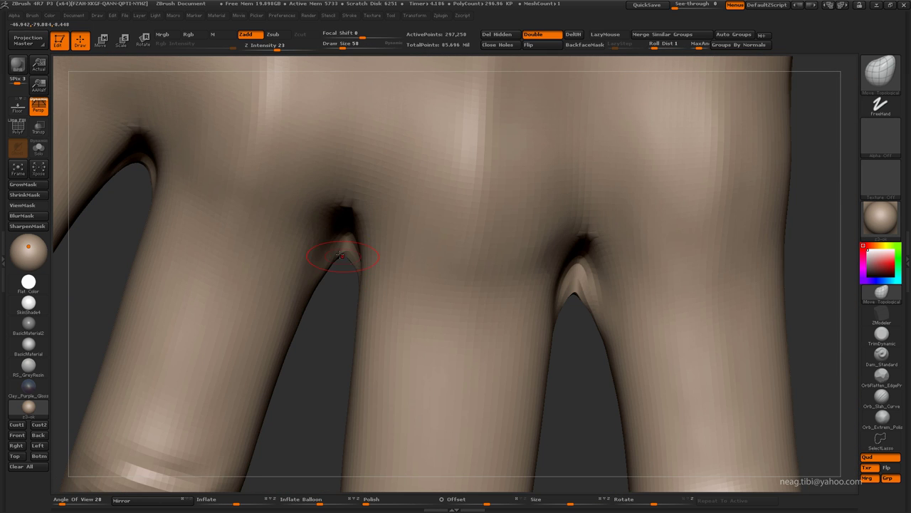
key("space")
left_click_drag(340, 254, 354, 272)
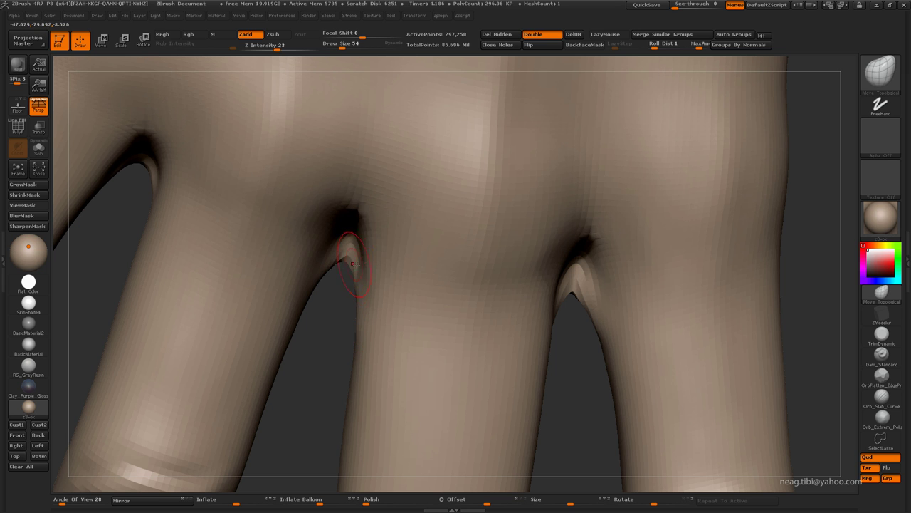
Inflate the knuckle crevices across the palm, checking the fingertip and nail up close
key("b")
key("i")
key("n")
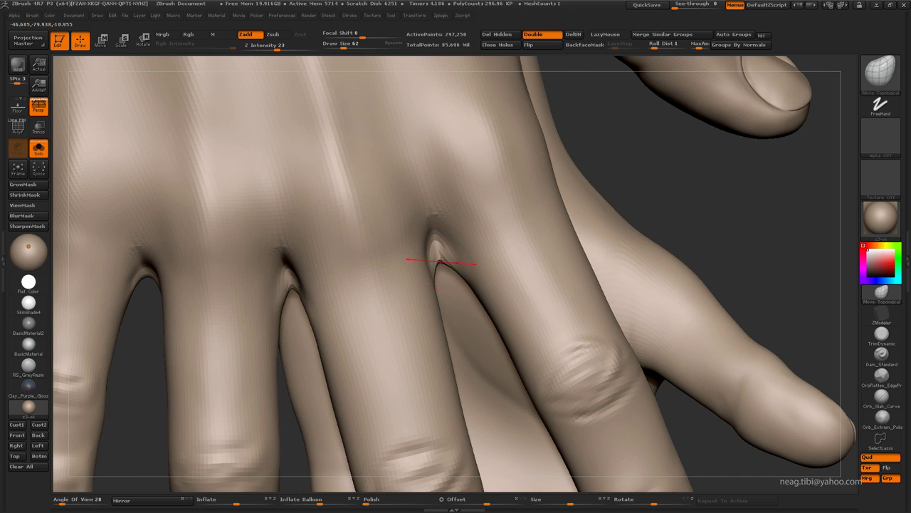
scroll(442, 262, "up", 3)
mouse_move(242, 292)
left_mouse_down("alt")
mouse_move(392, 286)
mouse_move(417, 308)
left_mouse_up("alt")
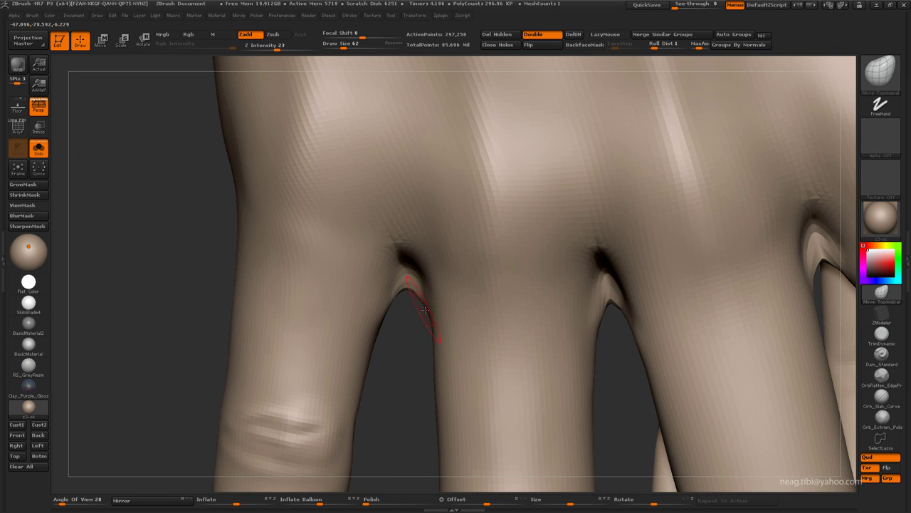
scroll(430, 306, "up", 2)
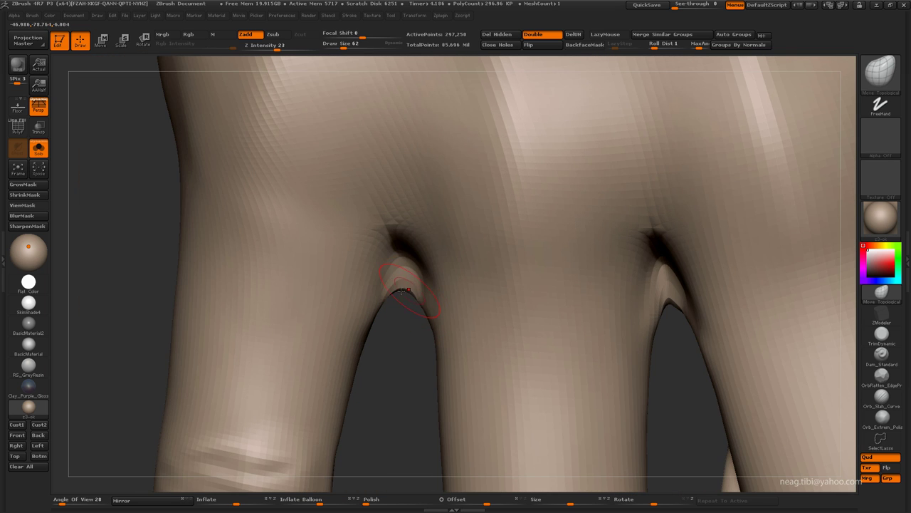
scroll(401, 291, "down", 3)
mouse_move(401, 290)
left_mouse_down()
mouse_move(346, 304)
mouse_move(258, 286)
left_mouse_up()
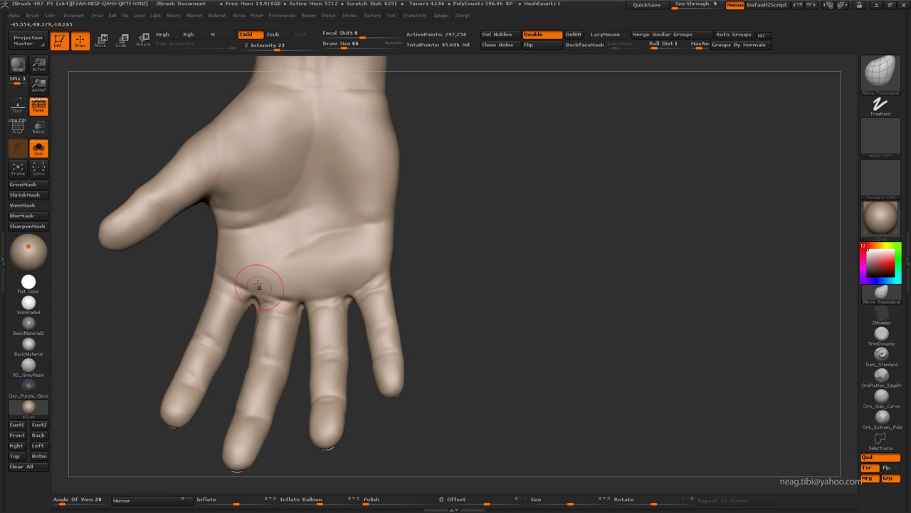
scroll(263, 235, "up", 5)
left_click_drag(263, 235, 273, 195)
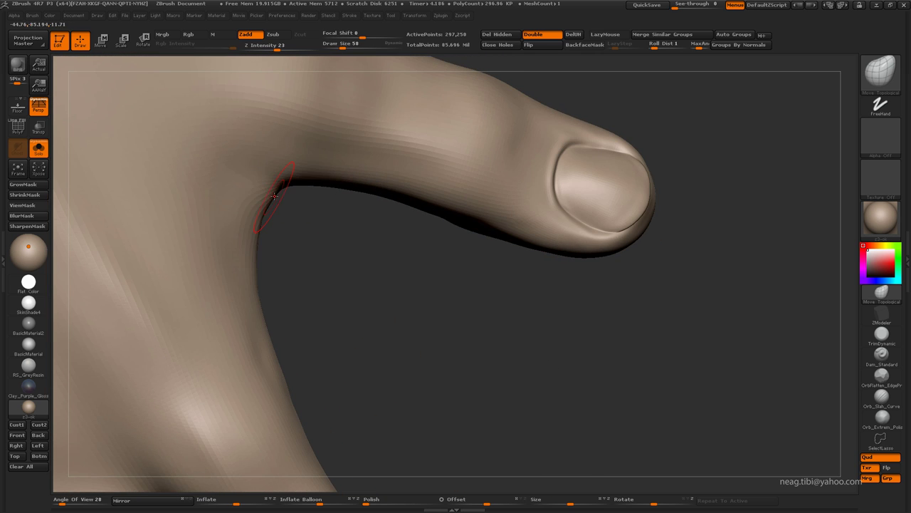
mouse_move(262, 229)
left_mouse_down()
mouse_move(287, 123)
mouse_move(258, 268)
mouse_move(279, 234)
mouse_move(234, 244)
mouse_move(319, 256)
mouse_move(266, 257)
left_mouse_up()
Begin carving palm creases below the fingers with Dam_Standard at Z Intensity 12, draw size 77
key("b")
key("s")
key("t")
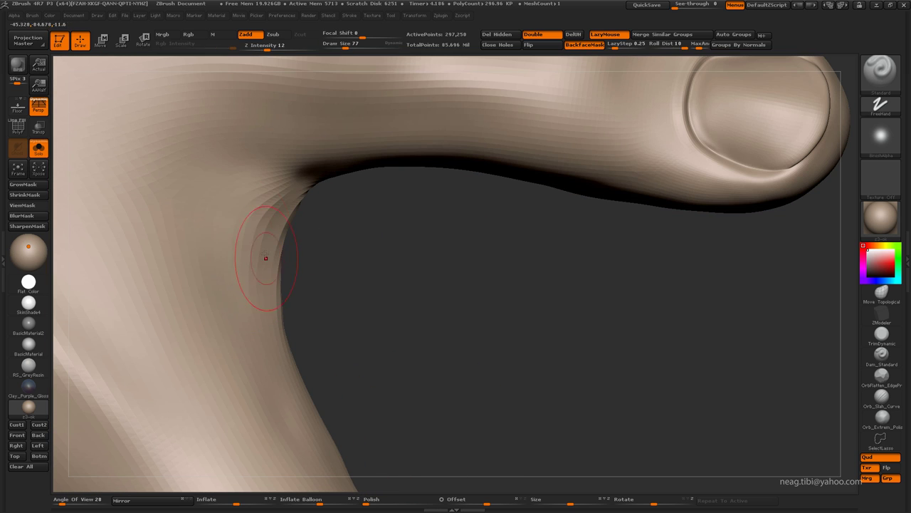
key("b")
key("c")
key("l")
key("f")
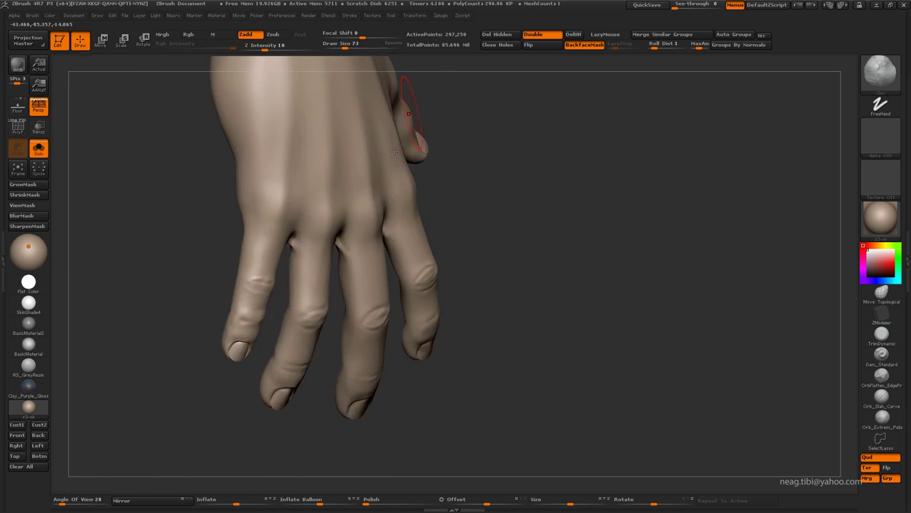
mouse_move(264, 180)
left_mouse_down()
mouse_move(349, 151)
mouse_move(377, 192)
mouse_move(358, 297)
left_mouse_up()
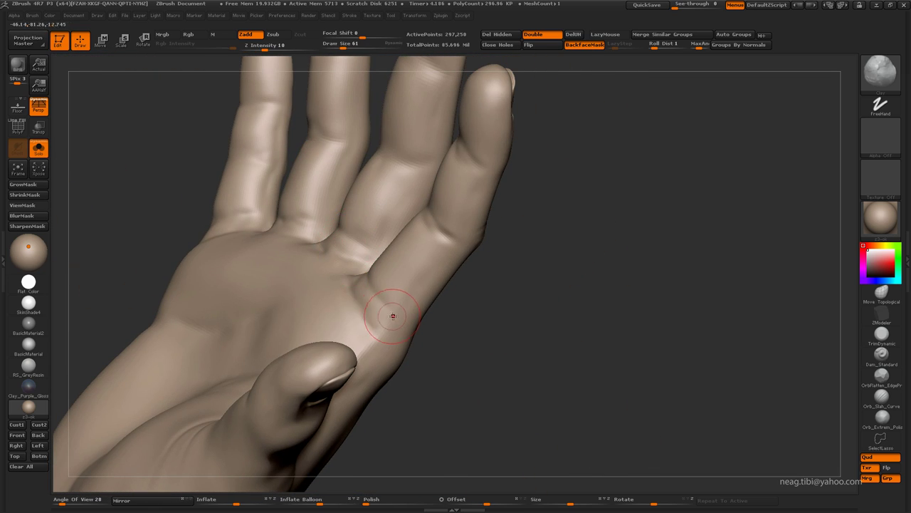
key("b")
key("d")
key("s")
mouse_move(398, 245)
left_mouse_down()
mouse_move(201, 276)
mouse_move(240, 209)
mouse_move(295, 193)
left_mouse_up()
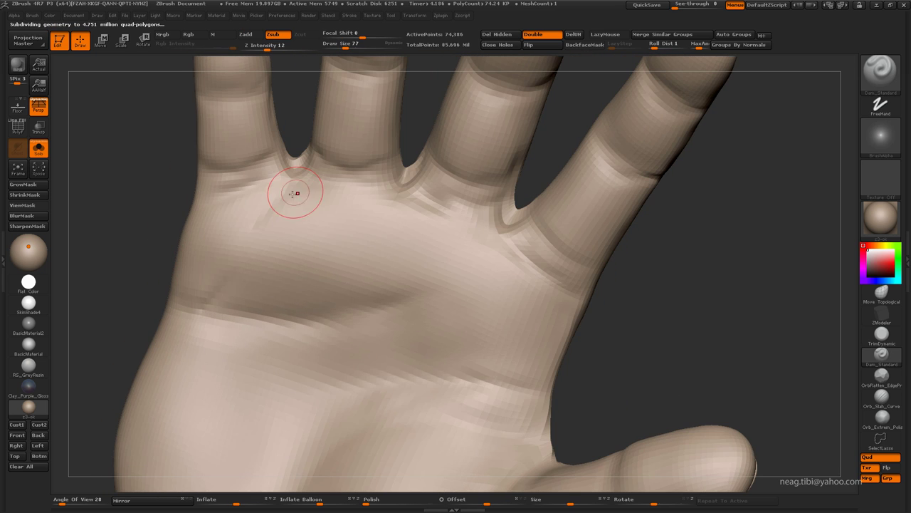
Step up a subdivision level and orient the hand toward the palm-side fingers
key("ctrl+d")
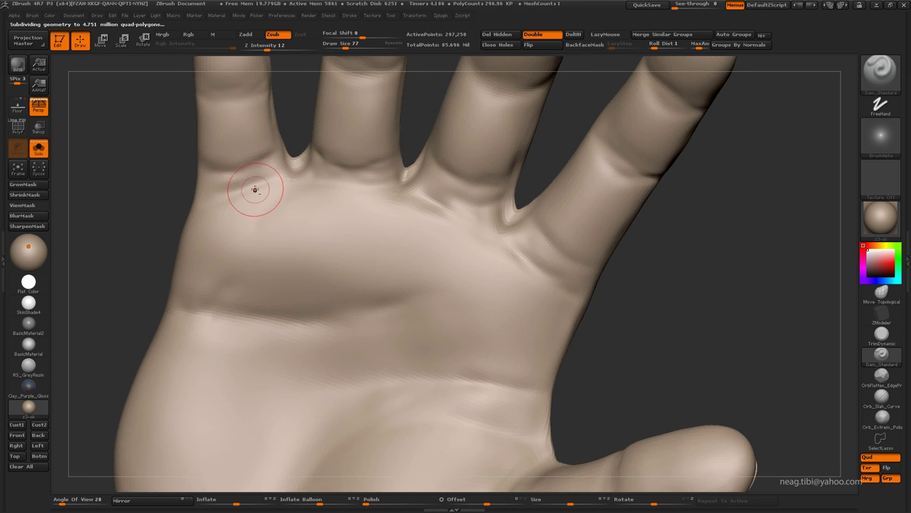
left_click_drag(207, 258, 206, 258)
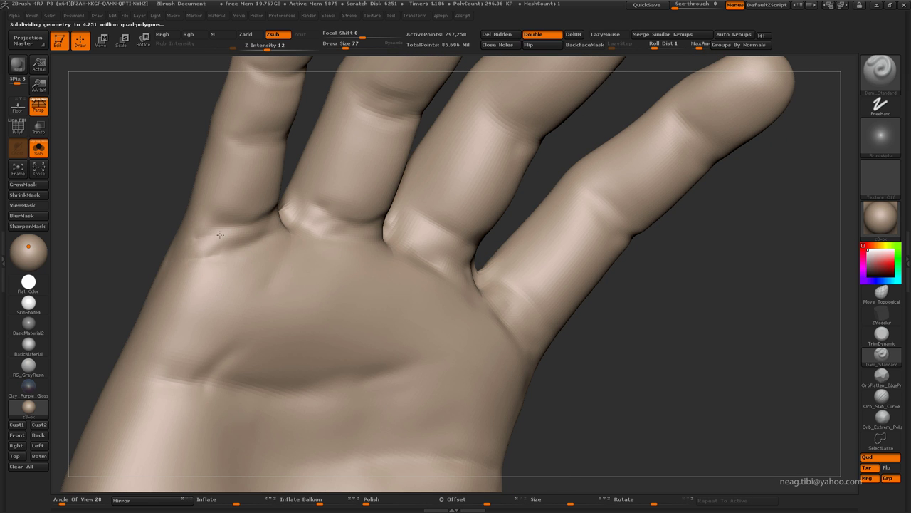
left_click_drag(239, 230, 252, 247)
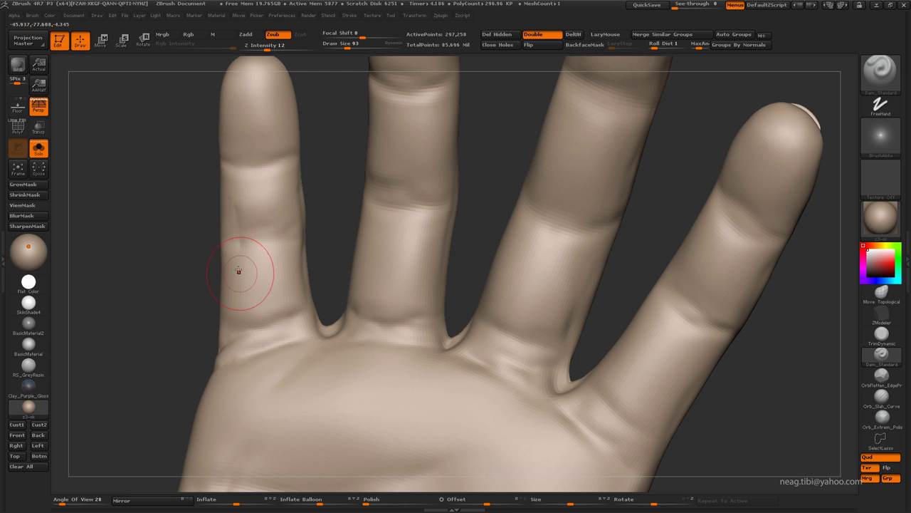
right_click_drag(232, 180, 244, 265)
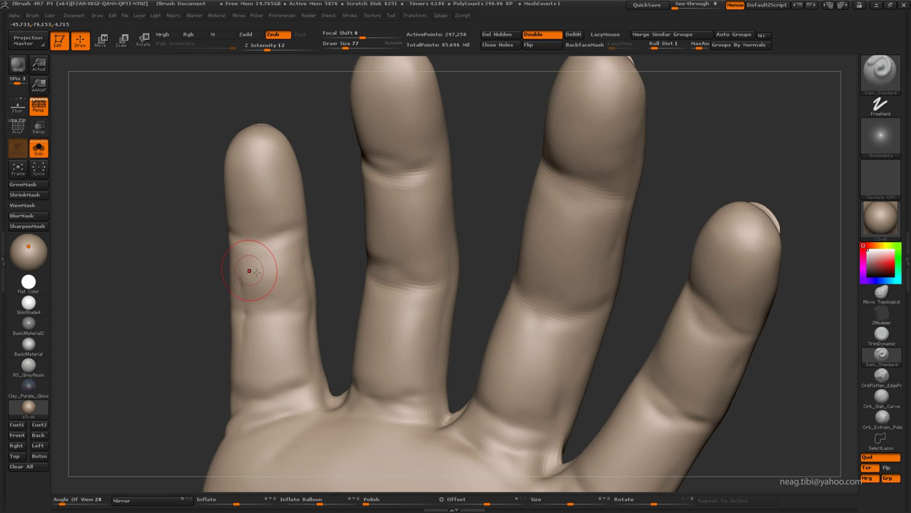
mouse_move(344, 204)
left_mouse_down()
mouse_move(346, 292)
mouse_move(368, 317)
mouse_move(361, 269)
mouse_move(316, 240)
mouse_move(315, 314)
mouse_move(321, 297)
mouse_move(280, 239)
left_mouse_up()
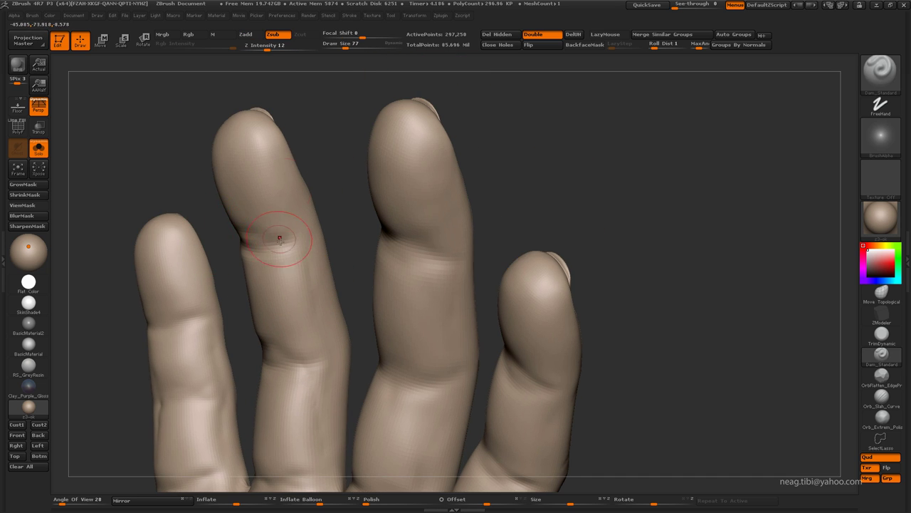
Switch from Clay back to Dam_Standard and close in on the finger joints
key("b")
key("c")
key("l")
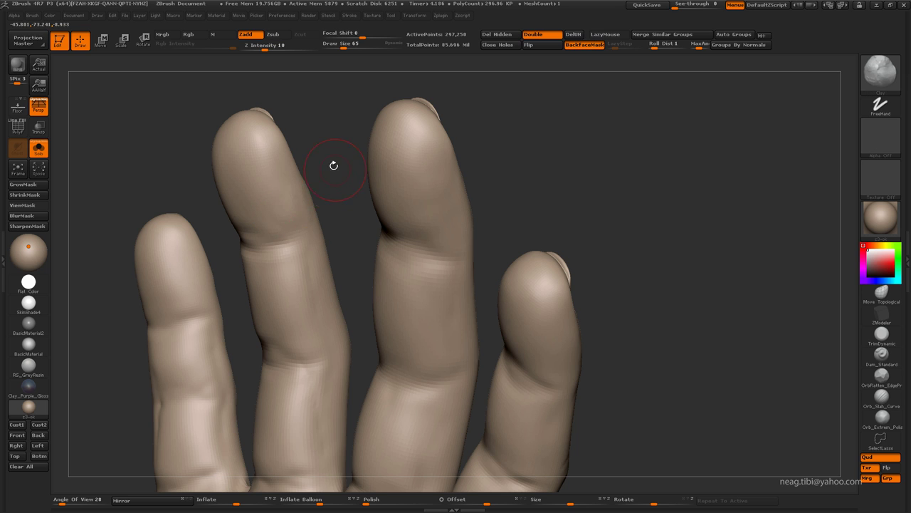
left_click_drag(333, 165, 415, 173)
key("b")
key("d")
key("s")
left_click_drag(483, 152, 354, 211)
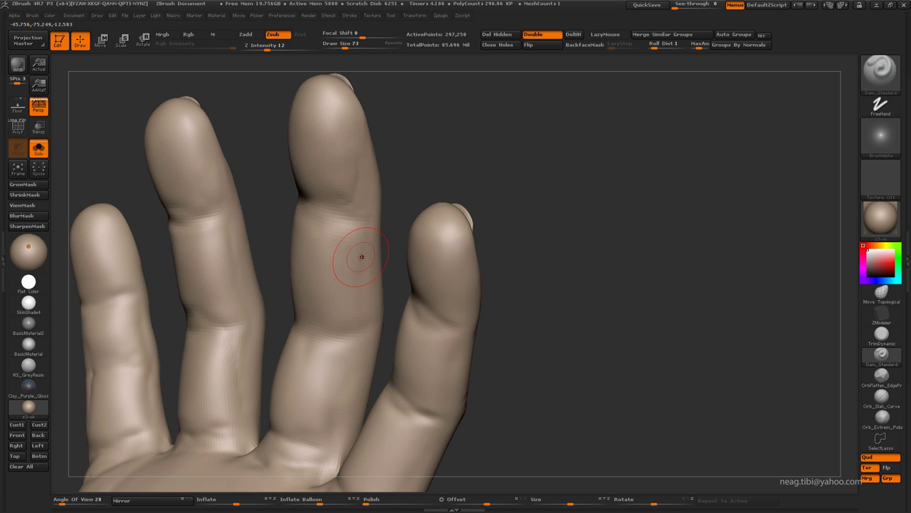
key("f")
left_click_drag(553, 225, 434, 320)
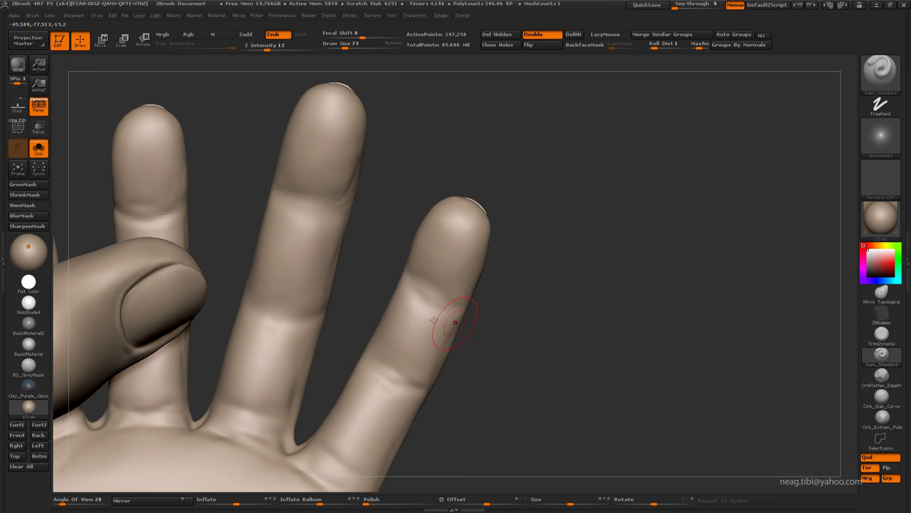
left_click_drag(286, 306, 284, 302)
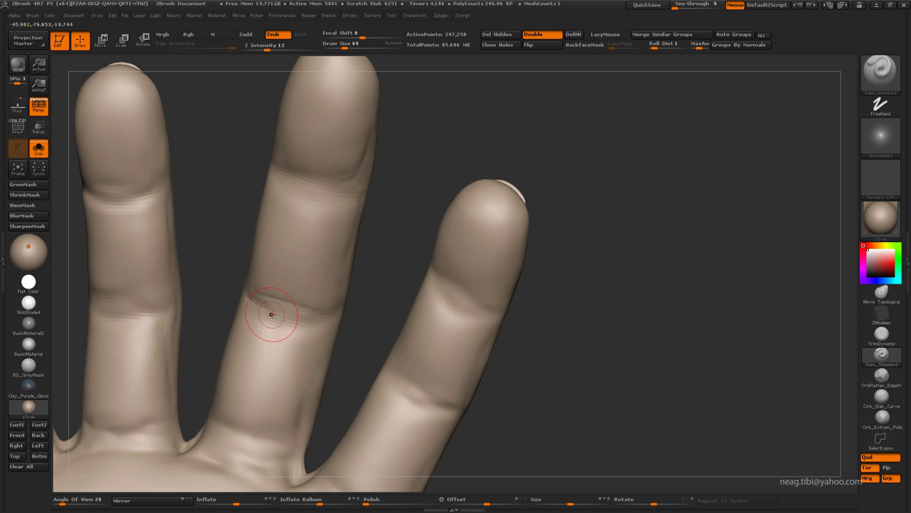
At 1.188 million points, carve a Zsub knuckle crease, enable LazyMouse, and undo the stroke
key("ctrl+d")
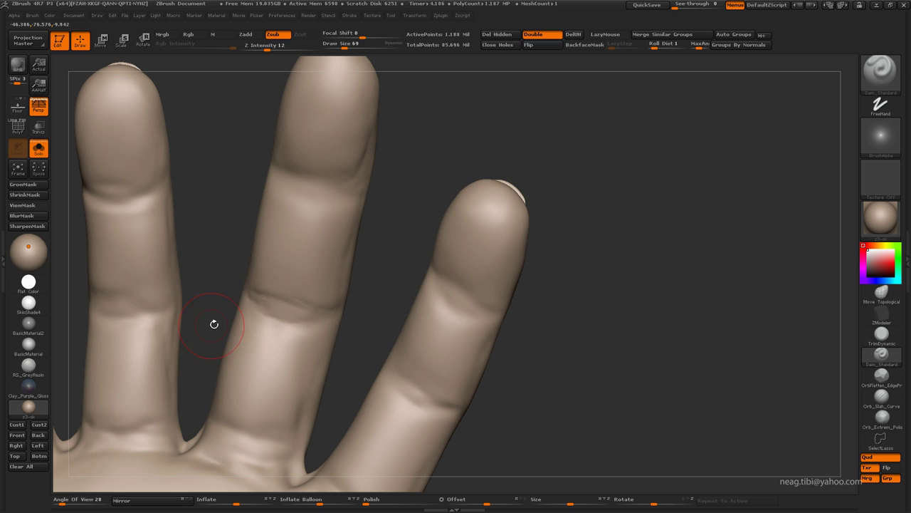
right_click_drag(175, 309, 258, 306, "alt")
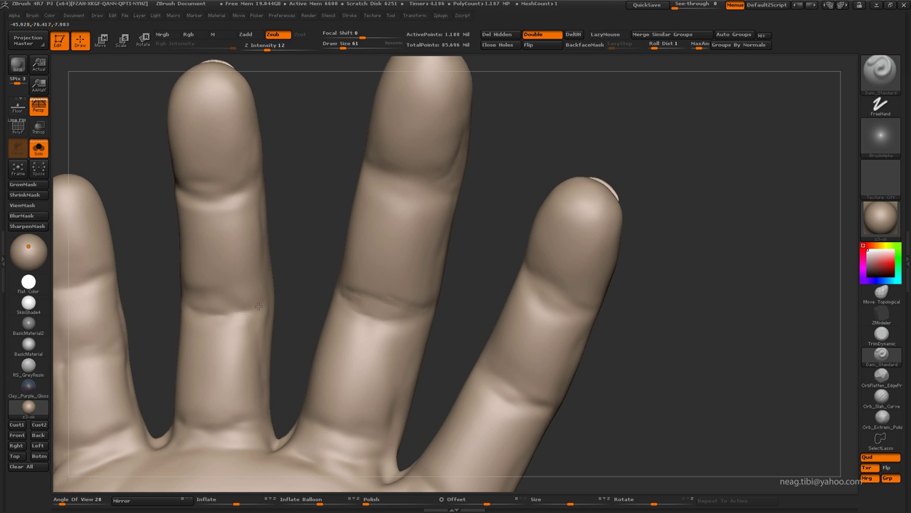
right_click_drag(203, 304, 209, 321)
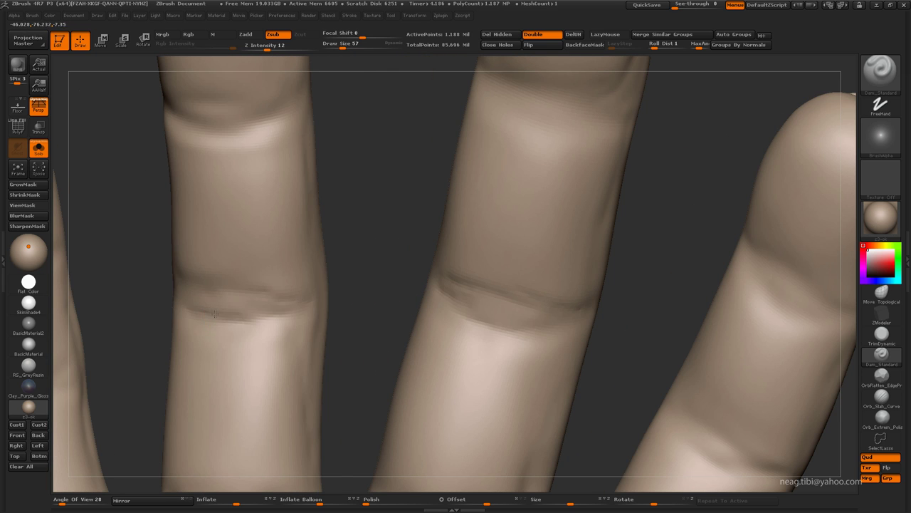
mouse_move(178, 291)
right_mouse_down()
mouse_move(261, 258)
mouse_move(252, 236)
mouse_move(278, 305)
mouse_move(218, 285)
mouse_move(230, 261)
mouse_move(264, 260)
mouse_move(411, 305)
mouse_move(326, 259)
right_mouse_up()
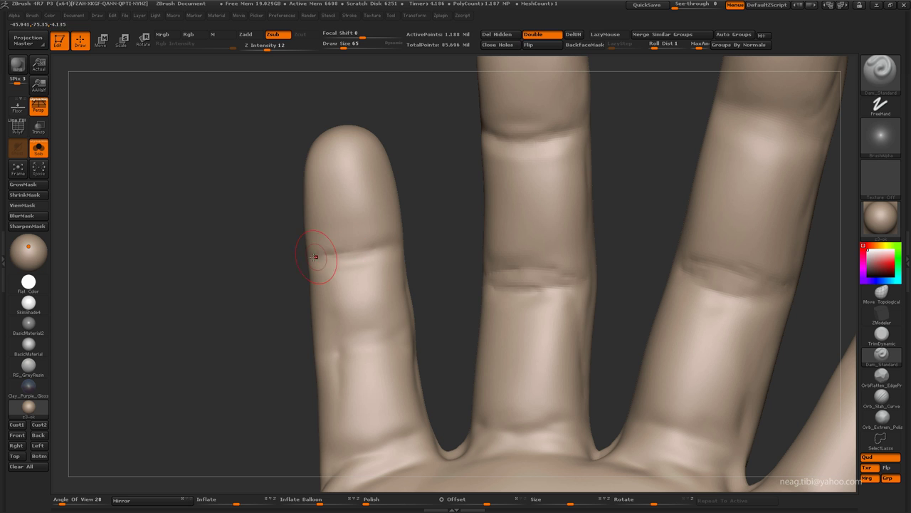
right_click_drag(364, 248, 306, 266)
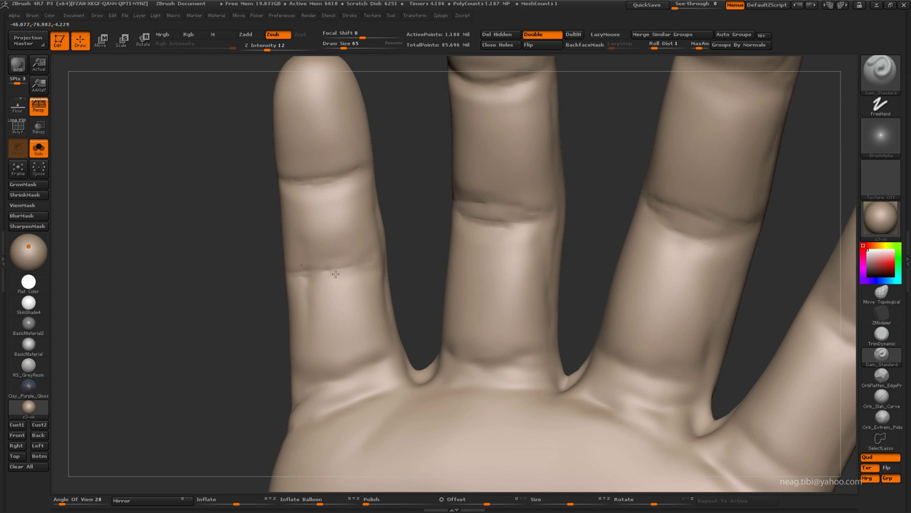
left_click_drag(320, 302, 282, 285)
left_click(606, 34)
left_click(349, 15)
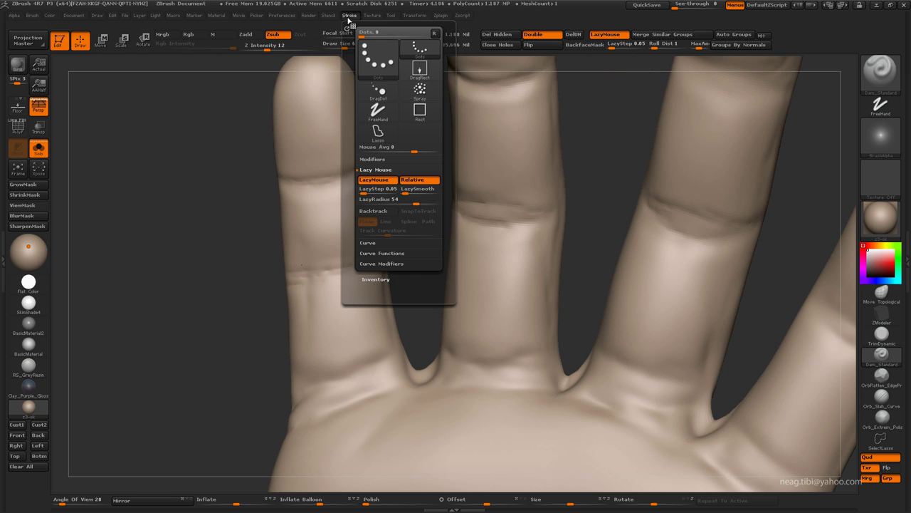
left_click(350, 15)
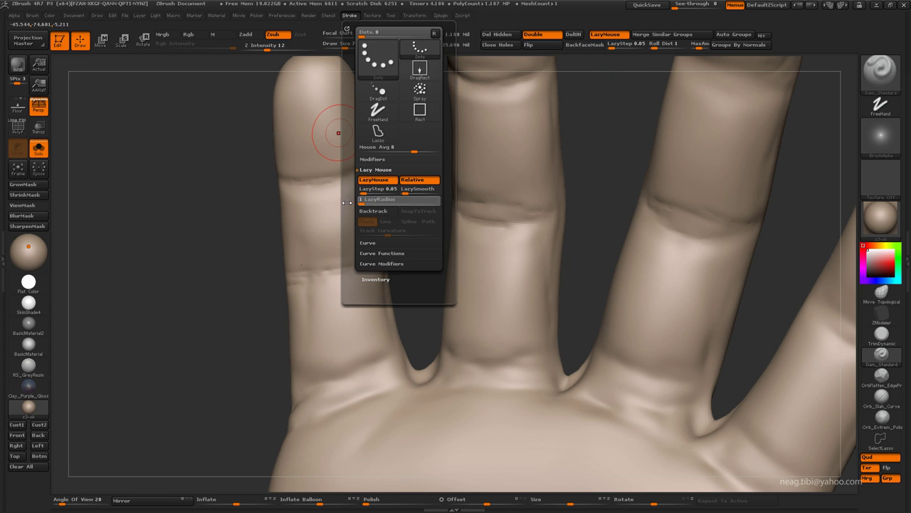
key("ctrl+z")
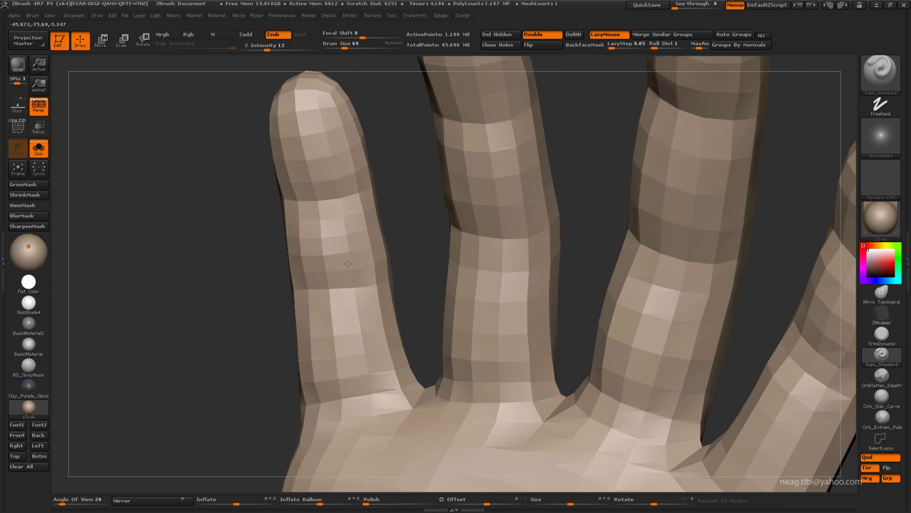
Inspect the carved creases on the little finger, thumb and fingernail up close
left_click_drag(326, 238, 311, 241)
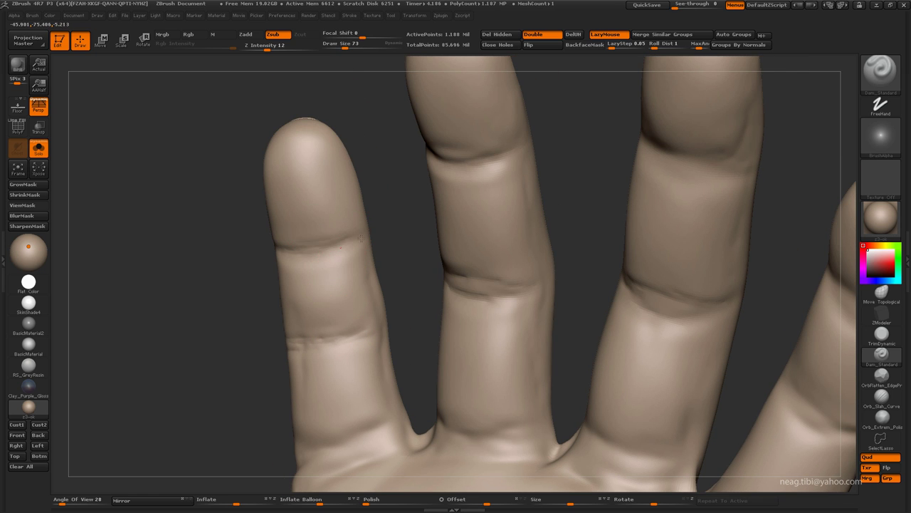
key("f")
mouse_move(346, 183)
left_mouse_down()
mouse_move(428, 213)
mouse_move(490, 311)
mouse_move(475, 291)
left_mouse_up()
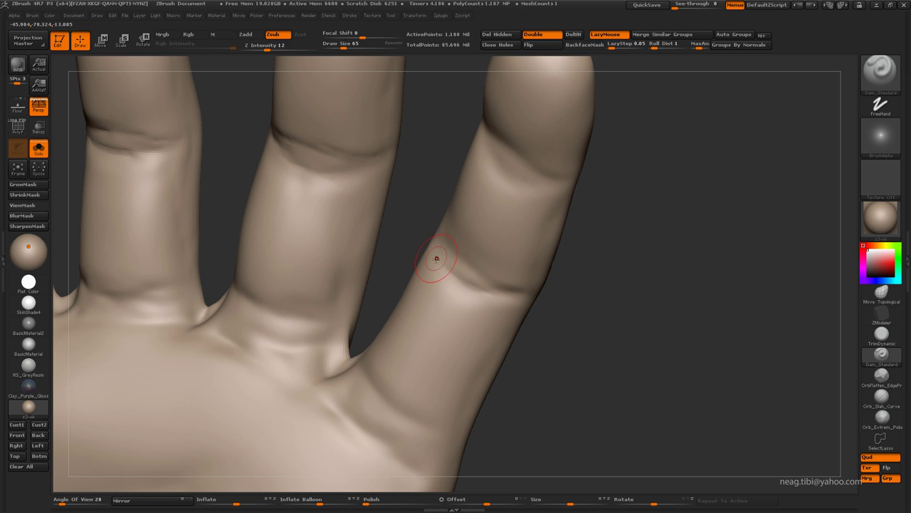
mouse_move(436, 258)
left_mouse_down()
mouse_move(482, 267)
mouse_move(443, 260)
mouse_move(417, 239)
mouse_move(546, 311)
mouse_move(419, 258)
left_mouse_up()
mouse_move(506, 291)
left_mouse_down()
mouse_move(583, 315)
mouse_move(406, 236)
left_mouse_up()
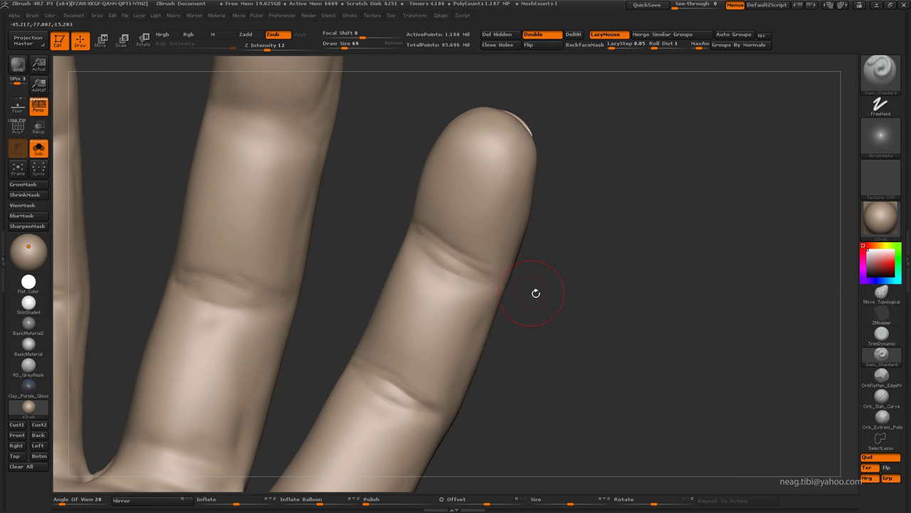
mouse_move(536, 292)
left_mouse_down()
mouse_move(501, 254)
mouse_move(549, 275)
mouse_move(443, 240)
mouse_move(445, 230)
left_mouse_up()
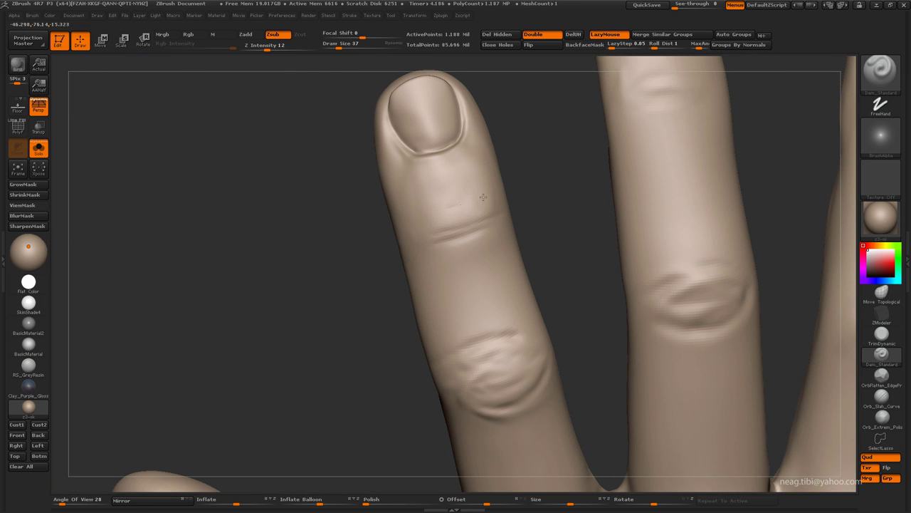
Reshape the knuckle crease and smooth the skin beside the middle fingernail
left_click_drag(420, 342, 379, 258)
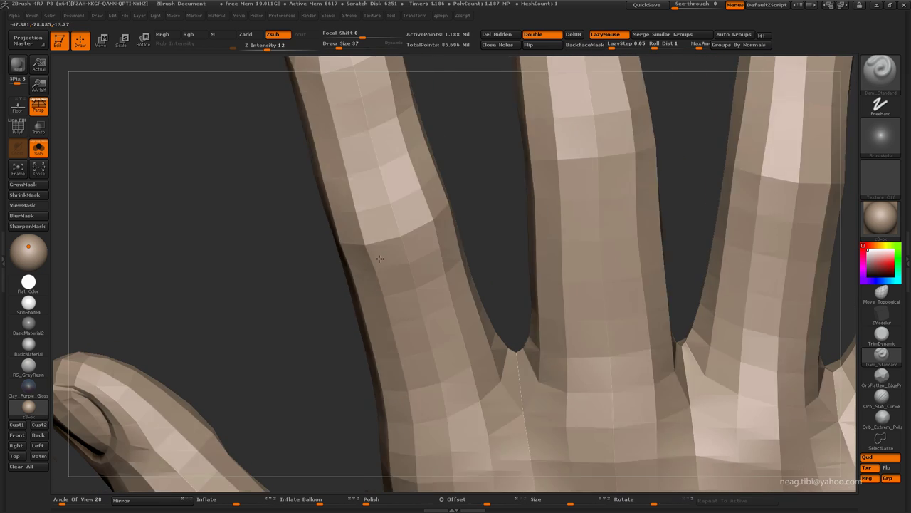
key("bracketright")
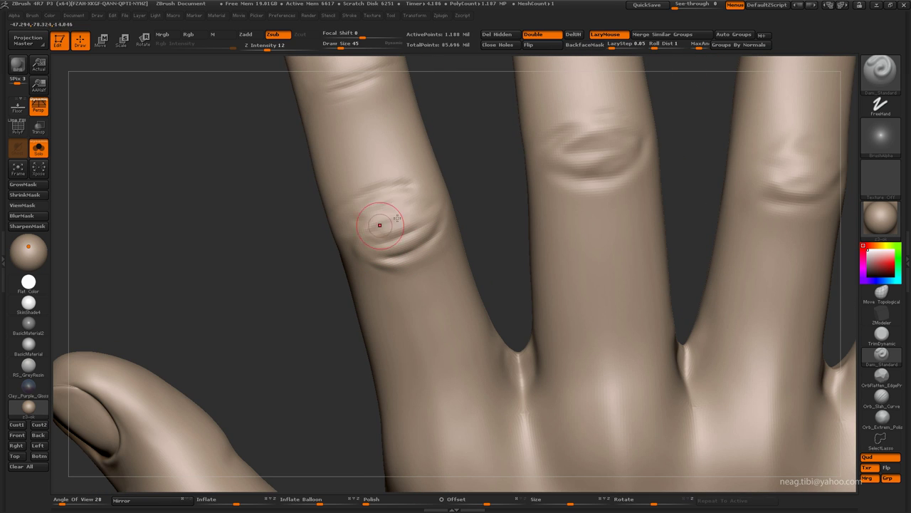
mouse_move(380, 226)
left_mouse_down()
mouse_move(370, 205)
mouse_move(412, 245)
mouse_move(366, 254)
mouse_move(428, 266)
mouse_move(420, 290)
mouse_move(387, 321)
mouse_move(378, 173)
mouse_move(441, 143)
left_mouse_up()
key("bracketright")
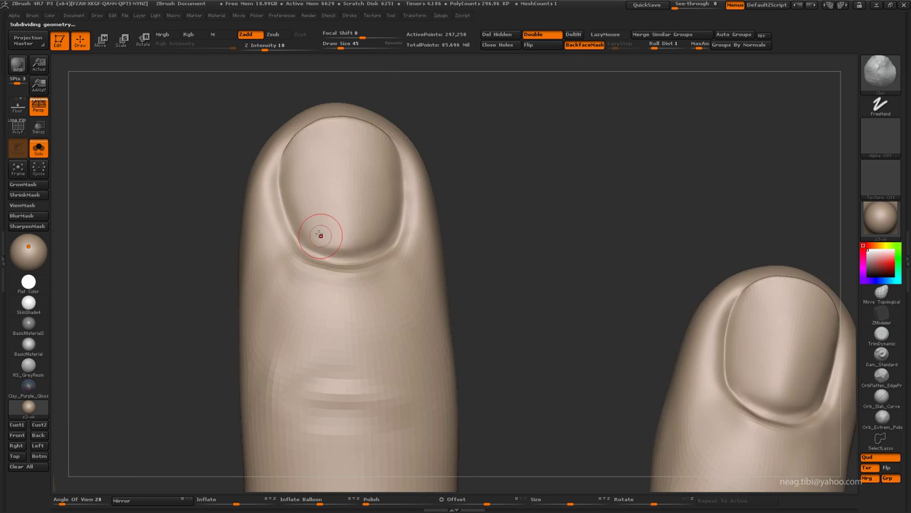
mouse_move(320, 235)
left_mouse_down("alt")
mouse_move(309, 244)
mouse_move(389, 252)
left_mouse_up("alt")
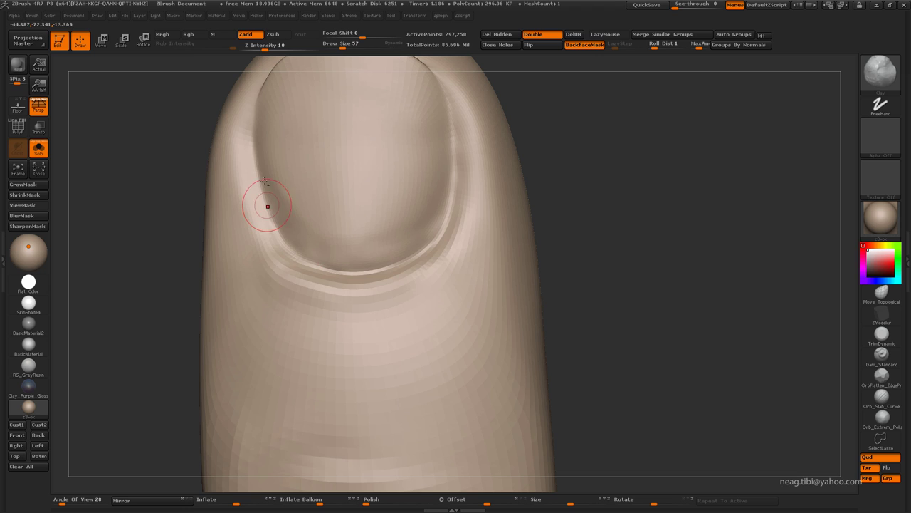
key("shift")
left_click_drag(387, 209, 387, 202)
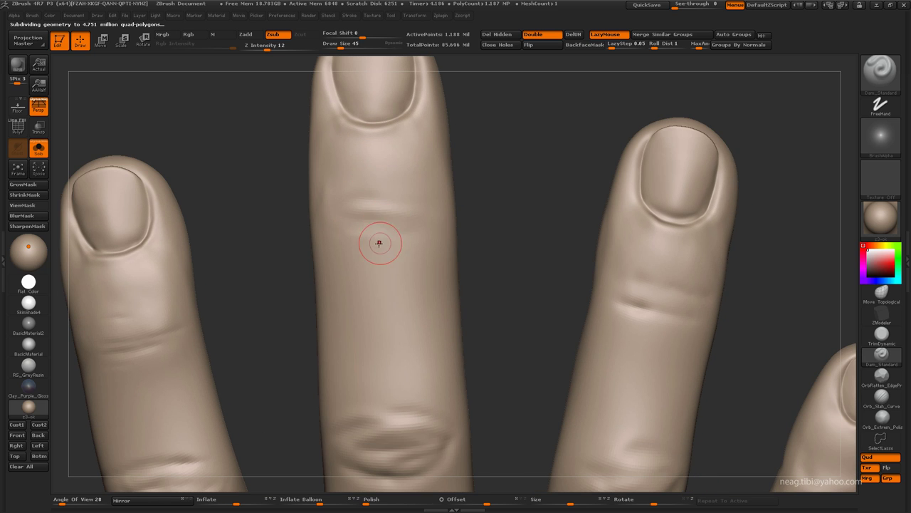
Carve several horizontal creases and a second parallel groove across the middle finger joint
left_click_drag(346, 212, 437, 203)
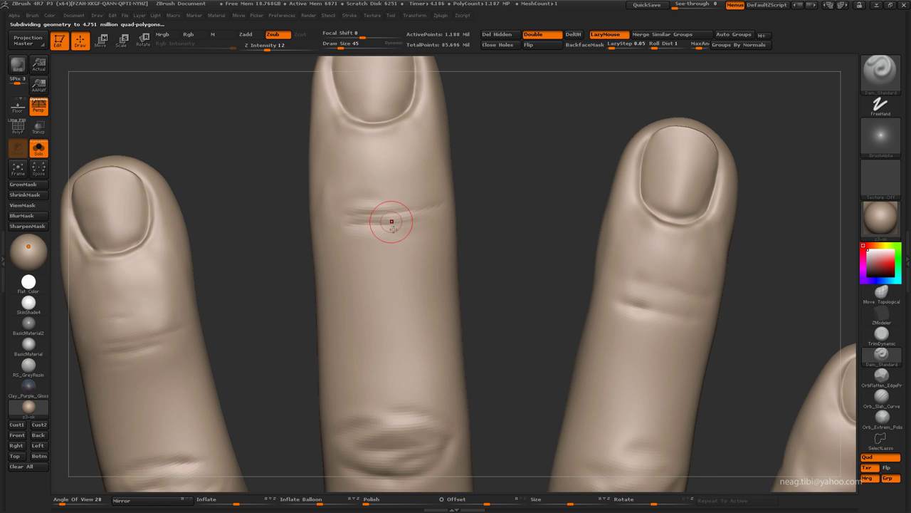
left_click_drag(331, 209, 401, 197)
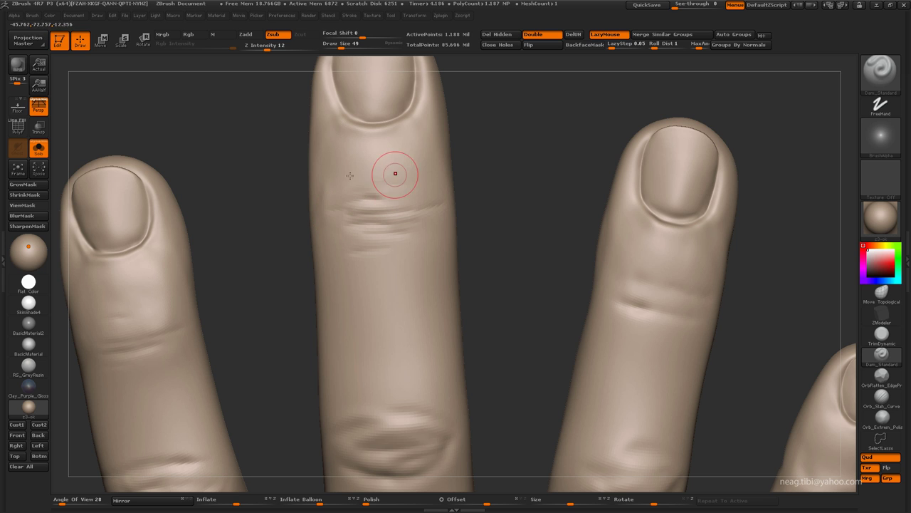
mouse_move(316, 220)
left_mouse_down()
mouse_move(527, 214)
mouse_move(600, 195)
left_mouse_up()
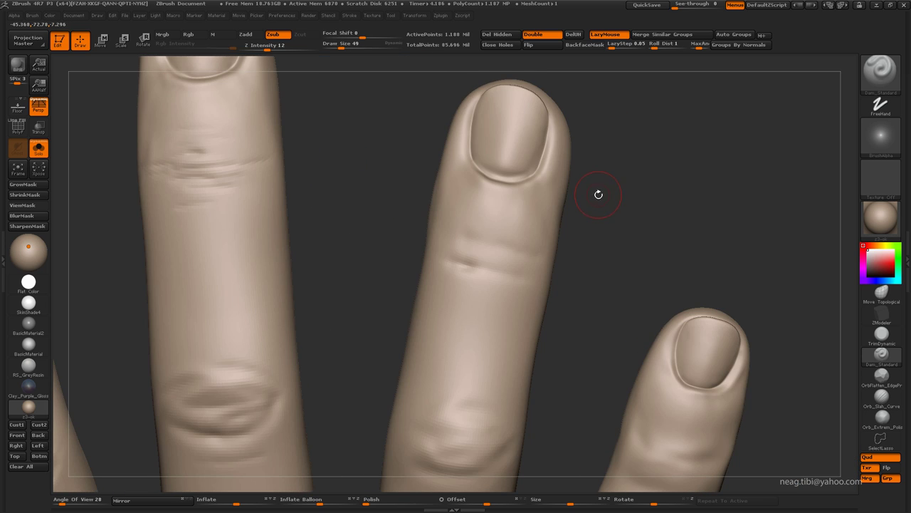
left_click_drag(456, 245, 502, 244)
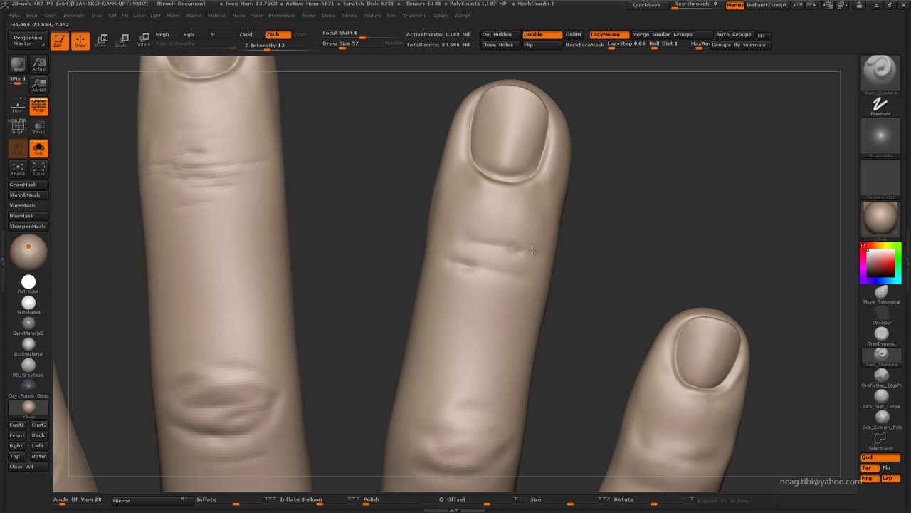
left_click_drag(578, 254, 578, 252)
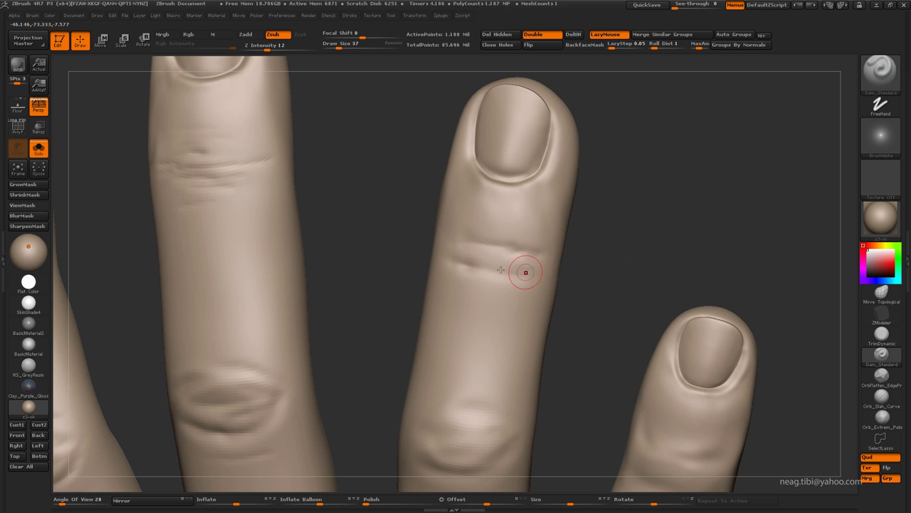
left_click_drag(501, 270, 463, 265)
left_click_drag(530, 274, 450, 260)
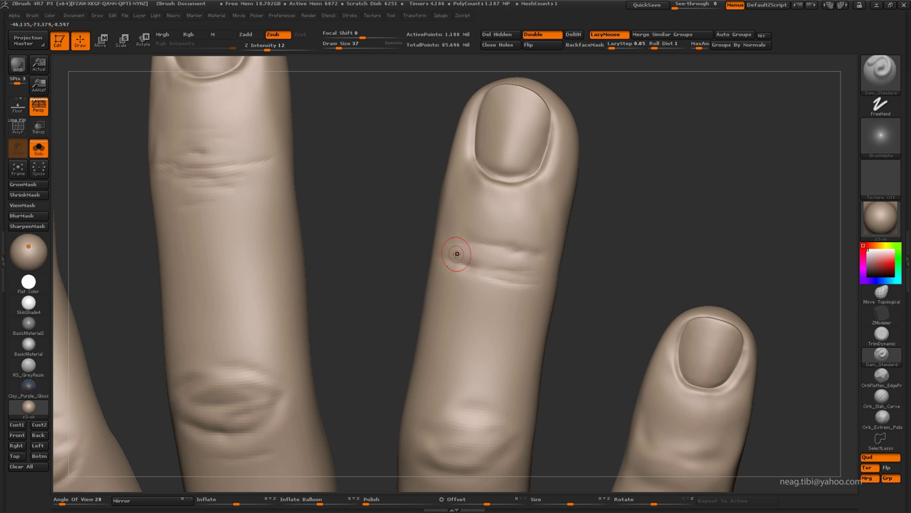
key("bracketright")
Select the Inflate brush (BIN) and drop to a lower subdivision level
mouse_move(592, 240)
left_mouse_down()
mouse_move(517, 243)
mouse_move(562, 229)
left_mouse_up()
key("b")
key("i")
key("n")
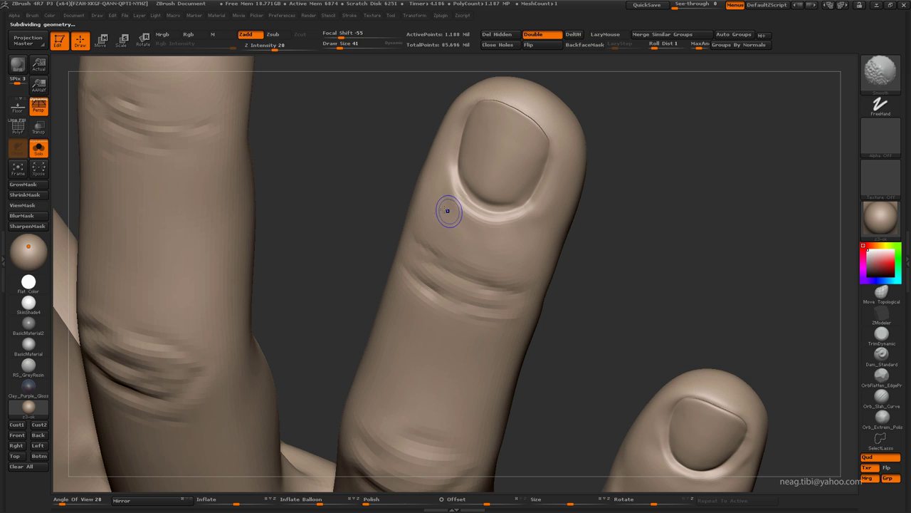
key("shift+d")
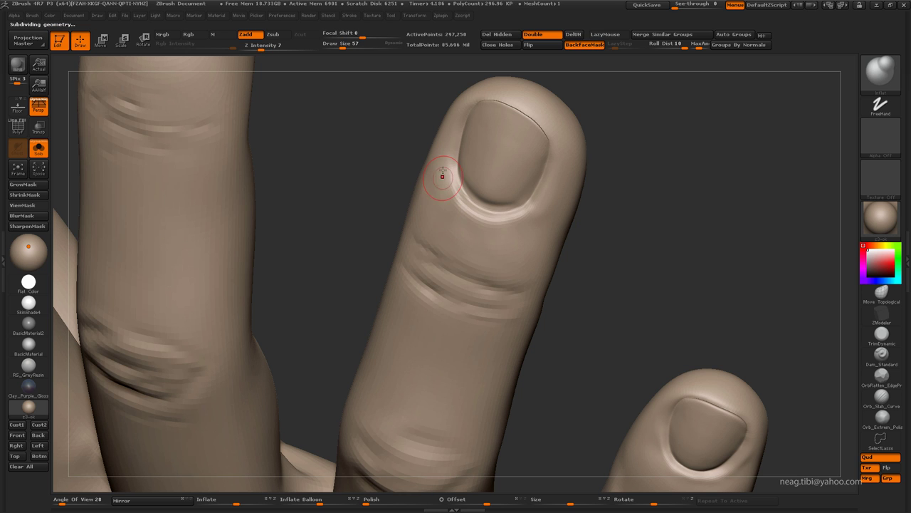
Zoom onto the fingers, step back up a subdivision level, and reselect Dam_Standard (BDS)
mouse_move(507, 229)
left_mouse_down()
mouse_move(509, 191)
mouse_move(653, 164)
mouse_move(608, 154)
mouse_move(605, 164)
mouse_move(561, 175)
mouse_move(572, 184)
left_mouse_up()
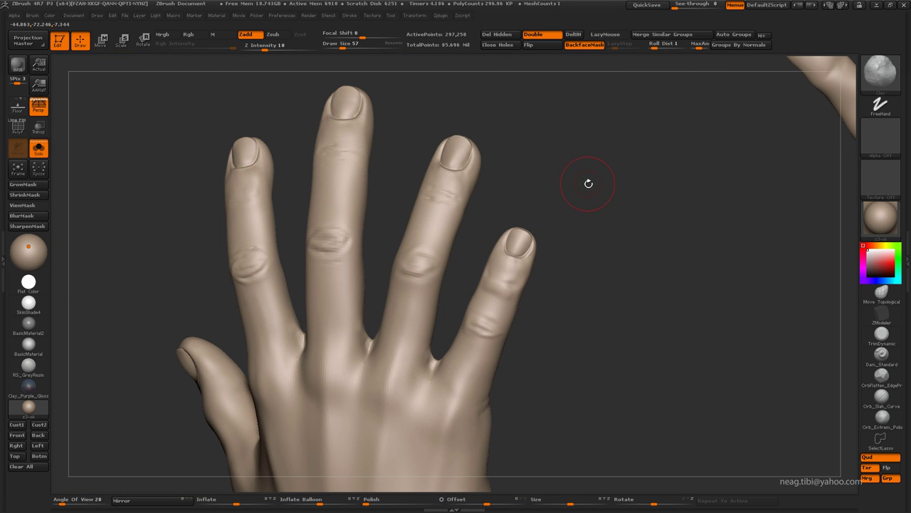
left_click_drag(534, 145, 555, 209)
key("ctrl+d")
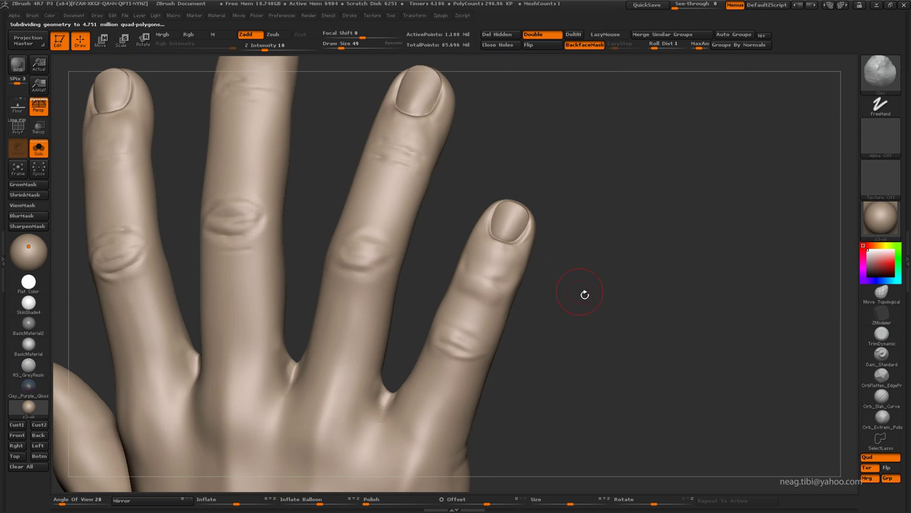
mouse_move(584, 294)
left_mouse_down()
mouse_move(554, 269)
mouse_move(481, 321)
mouse_move(628, 227)
left_mouse_up()
key("b")
key("d")
key("s")
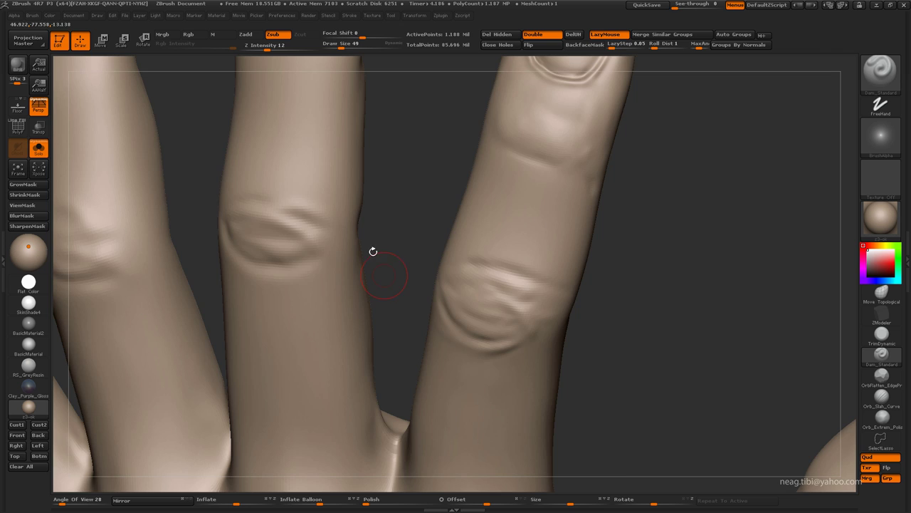
Lower Z Intensity to 6, turn off LazyMouse, and rotate the hand to show the thumb-side palm
mouse_move(373, 251)
left_mouse_down()
mouse_move(408, 309)
mouse_move(393, 249)
mouse_move(356, 201)
mouse_move(386, 350)
mouse_move(406, 278)
mouse_move(373, 198)
mouse_move(458, 291)
mouse_move(472, 211)
mouse_move(488, 198)
mouse_move(288, 306)
mouse_move(362, 279)
left_mouse_up()
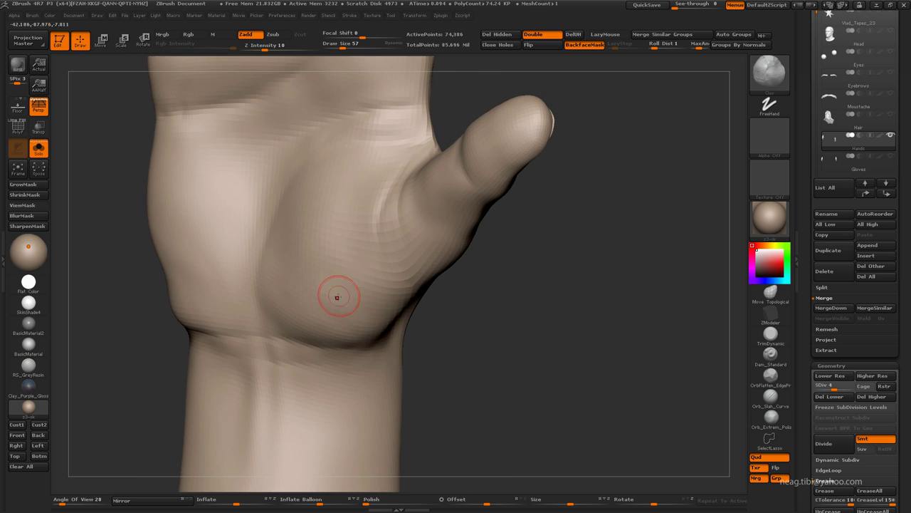
left_click_drag(265, 45, 259, 45)
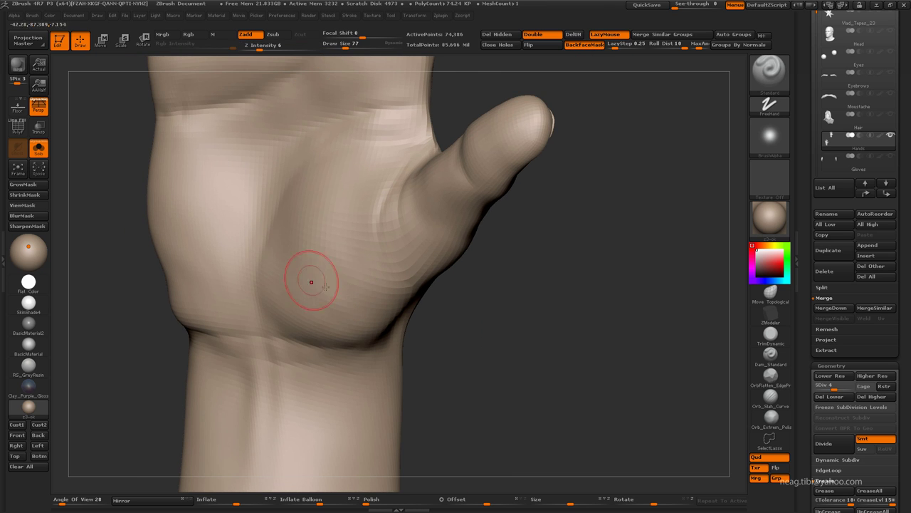
key("l")
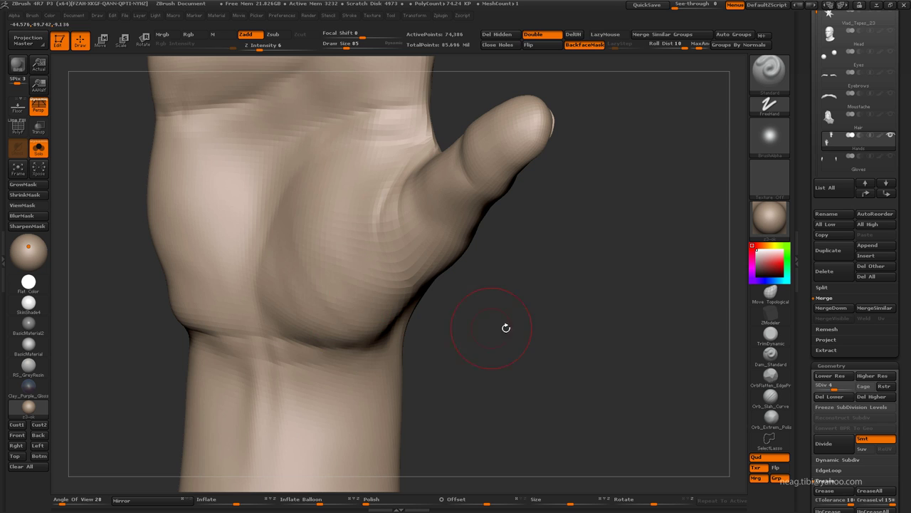
mouse_move(506, 328)
left_mouse_down()
mouse_move(481, 313)
mouse_move(302, 321)
left_mouse_up()
mouse_move(413, 313)
left_mouse_down()
mouse_move(380, 271)
mouse_move(327, 336)
left_mouse_up()
left_click_drag(443, 371, 464, 351)
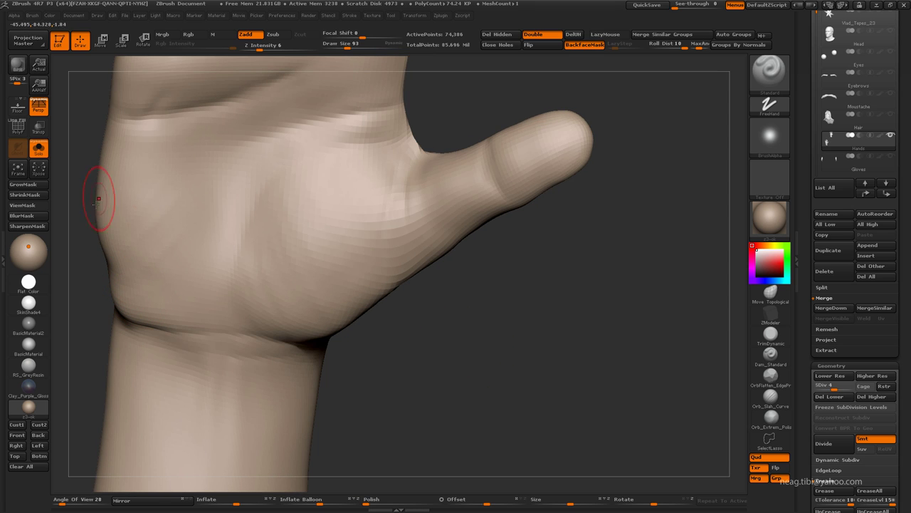
mouse_move(153, 315)
left_mouse_down()
mouse_move(280, 306)
mouse_move(281, 224)
left_mouse_up()
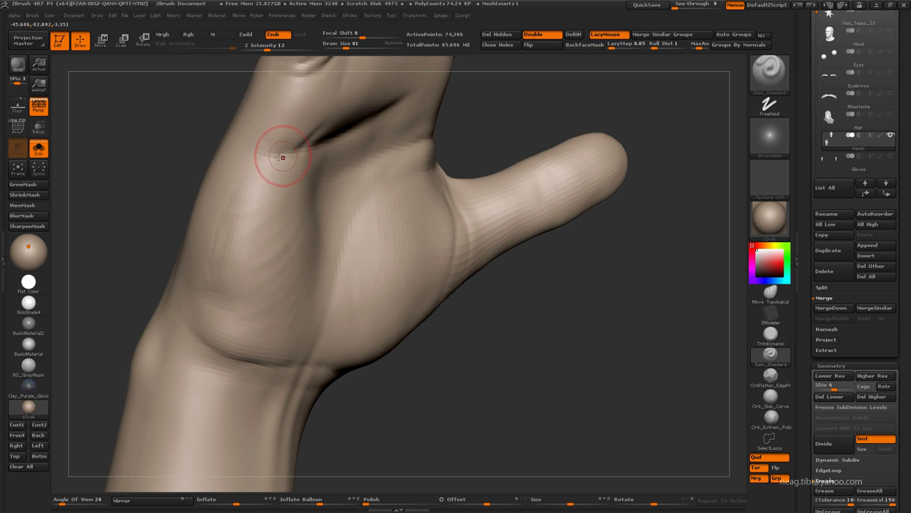
Step up to SDiv 5 and carve a short line across the palm centre
key("ctrl+d")
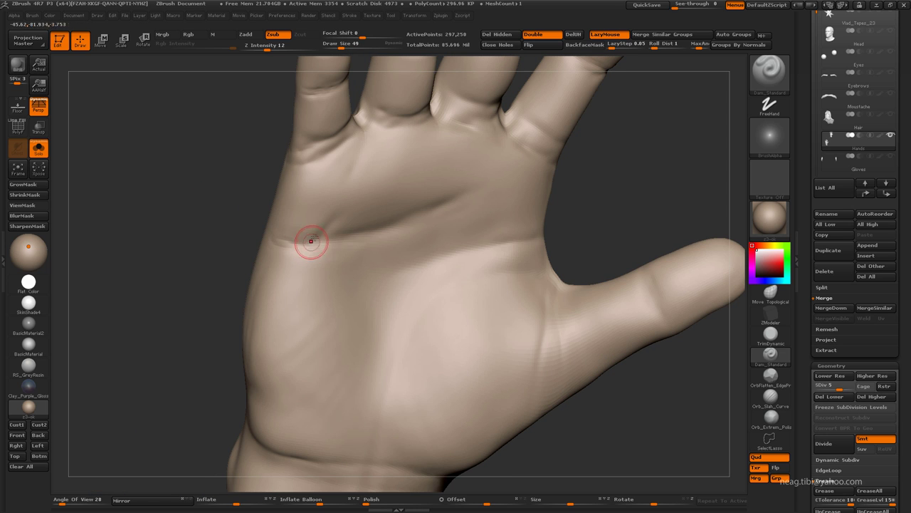
mouse_move(507, 183)
right_mouse_down()
mouse_move(434, 214)
mouse_move(311, 180)
right_mouse_up()
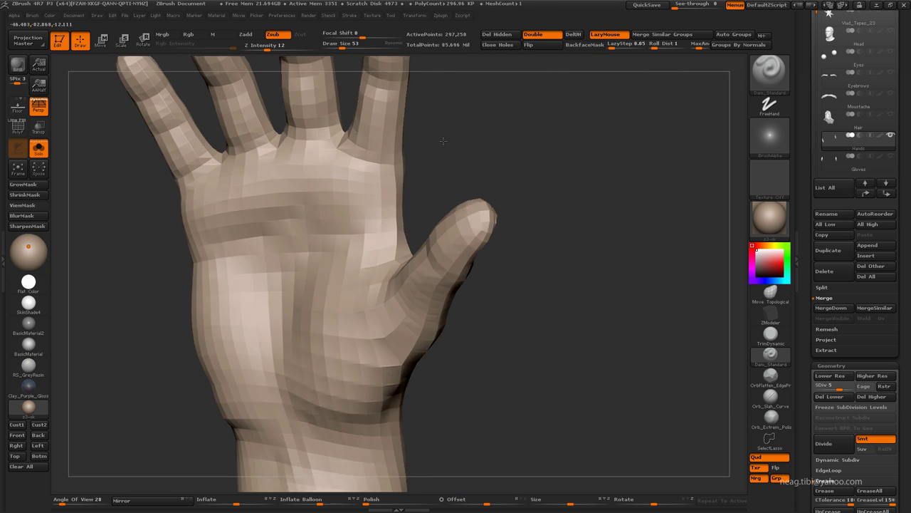
mouse_move(417, 147)
right_mouse_down()
mouse_move(311, 258)
mouse_move(308, 222)
mouse_move(357, 255)
right_mouse_up()
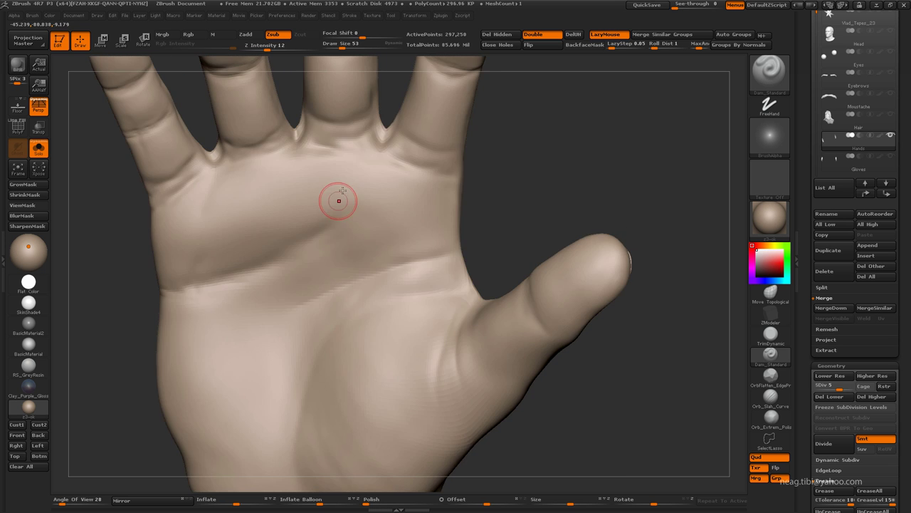
mouse_move(297, 183)
right_mouse_down()
mouse_move(335, 201)
mouse_move(331, 163)
mouse_move(383, 142)
right_mouse_up()
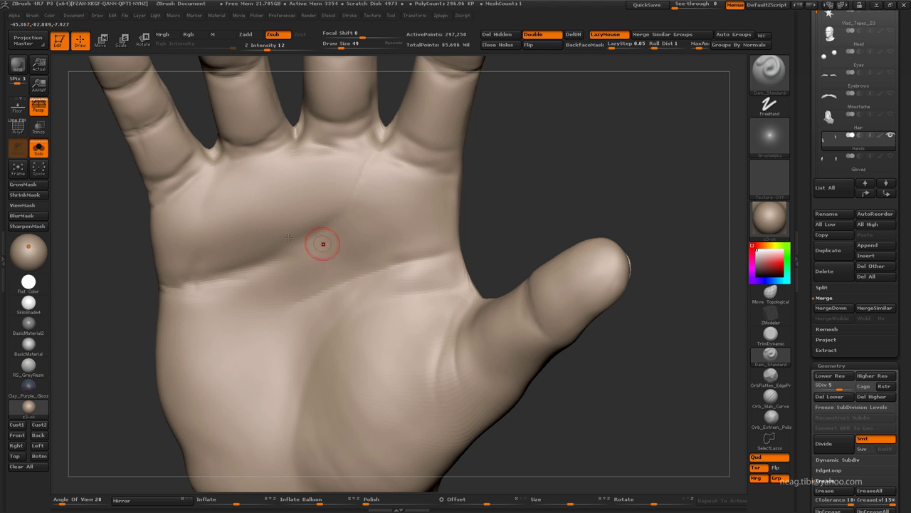
mouse_move(243, 235)
right_mouse_down()
mouse_move(230, 228)
mouse_move(278, 283)
right_mouse_up()
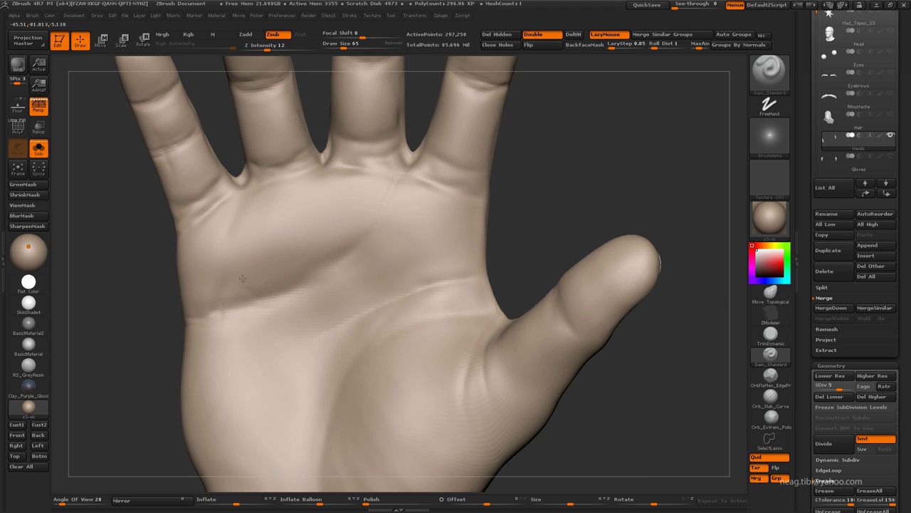
key("bracketleft")
key("bracketright")
left_click_drag(333, 298, 302, 266)
Step up to SDiv 6, enlarge the brush, and frame the thumb pad from side and palm views
mouse_move(297, 287)
left_mouse_down()
mouse_move(292, 253)
mouse_move(335, 201)
left_mouse_up()
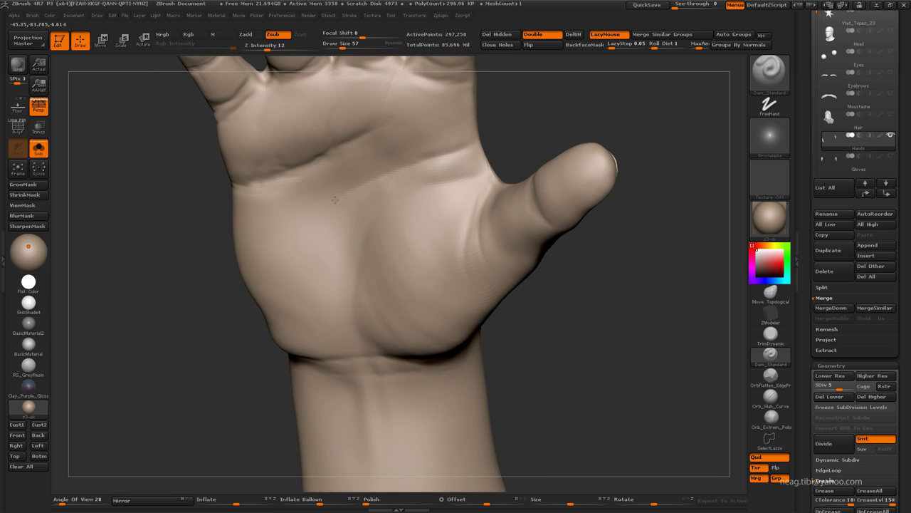
key("bracketleft")
mouse_move(316, 268)
left_mouse_down()
mouse_move(316, 251)
mouse_move(388, 250)
mouse_move(422, 202)
left_mouse_up()
key("bracketright")
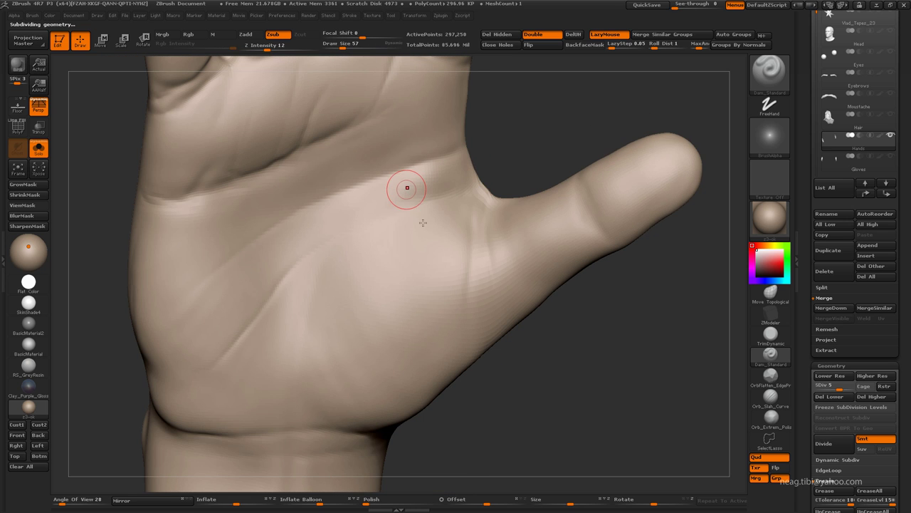
key("bracketright")
key("ctrl+d")
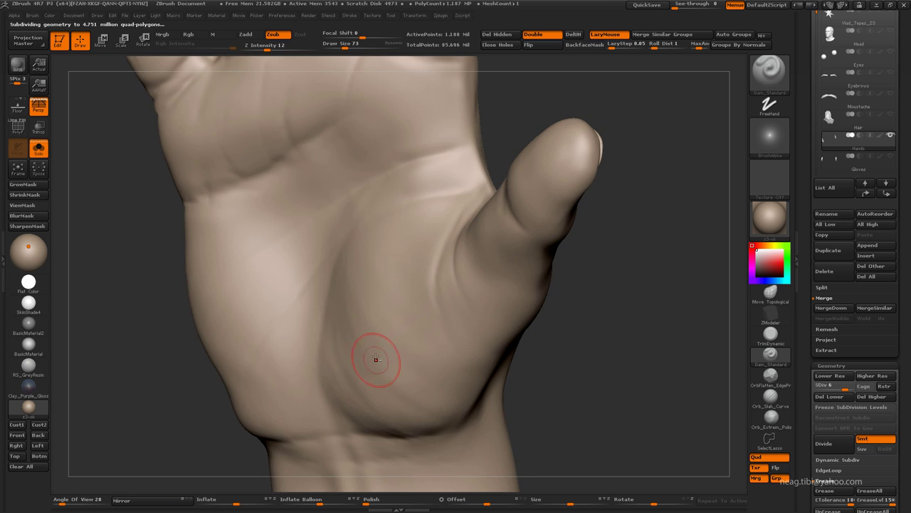
key("bracketright")
left_click_drag(376, 358, 362, 314)
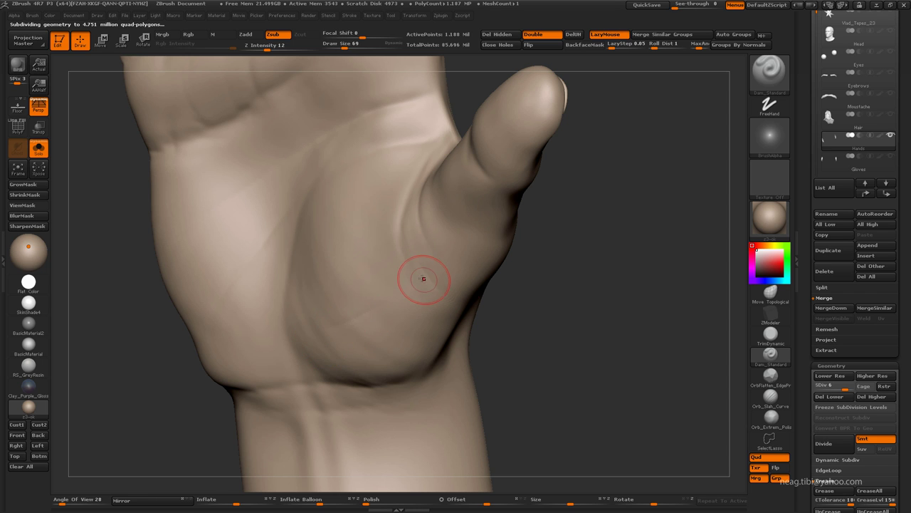
left_click_drag(424, 279, 432, 277)
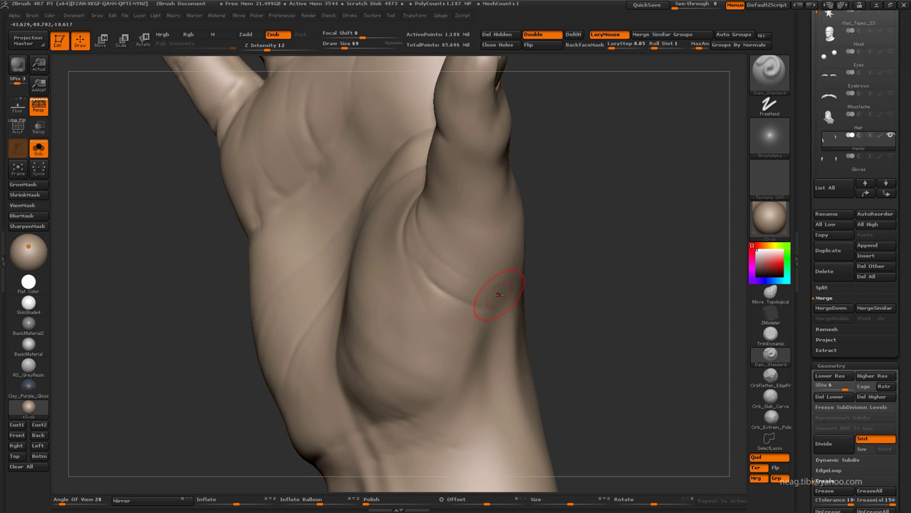
left_click_drag(499, 295, 454, 259)
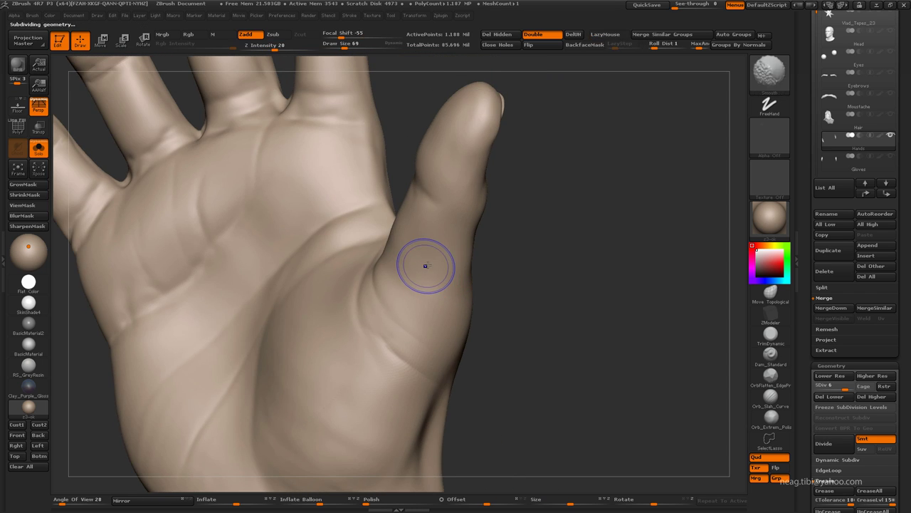
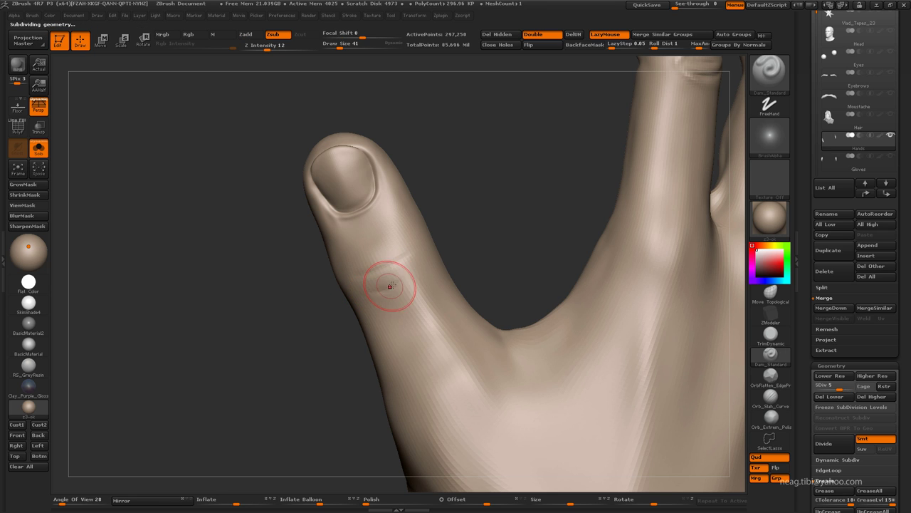
Inflate the thumb surface and nudge its shape with Move Topological around the thumb and palm
left_click_drag(443, 243, 450, 238)
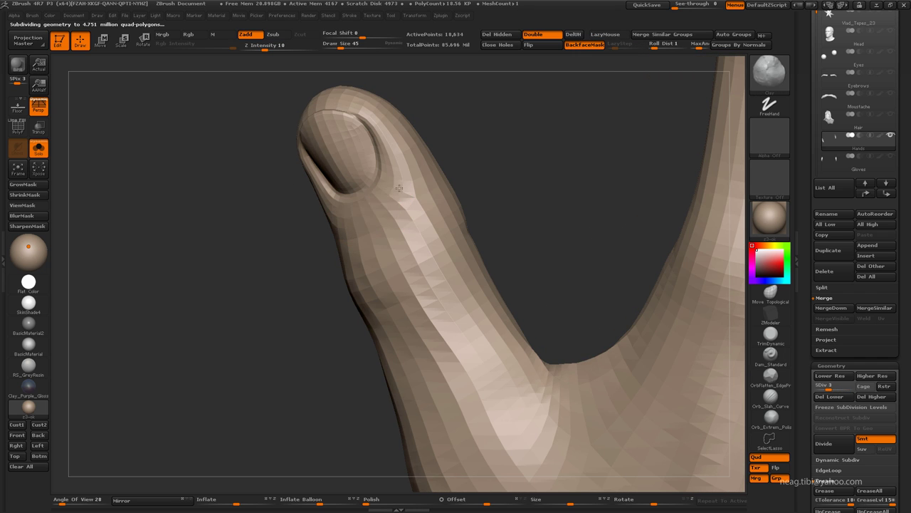
key("b")
key("i")
key("n")
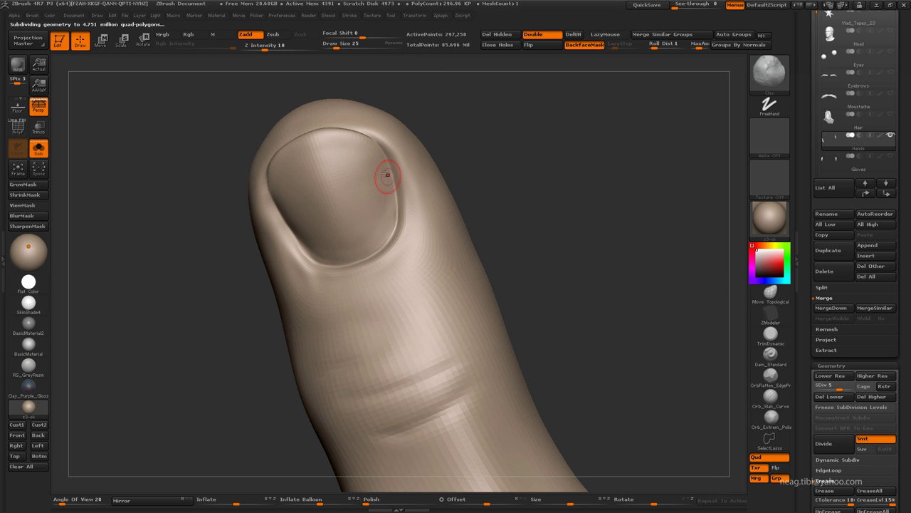
mouse_move(456, 158)
left_mouse_down()
mouse_move(468, 169)
mouse_move(437, 211)
left_mouse_up()
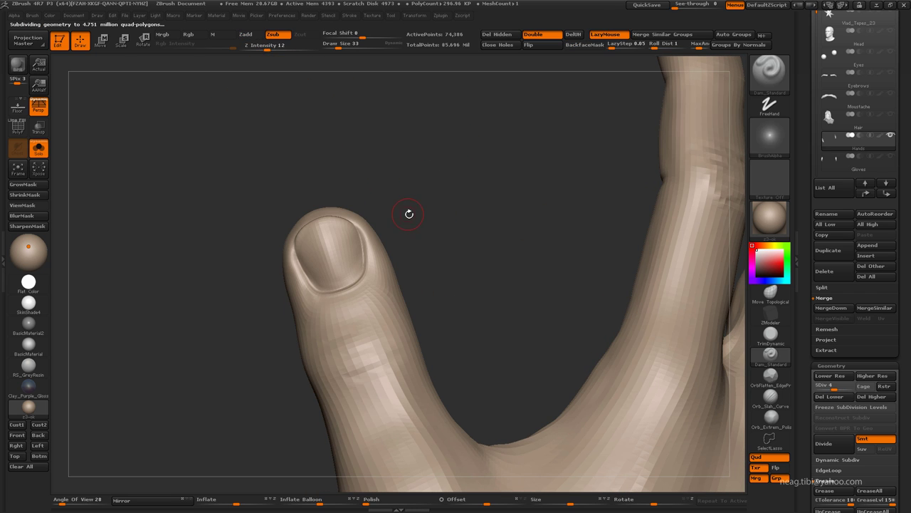
key("space")
key("b")
key("m")
key("t")
left_click_drag(361, 214, 320, 189)
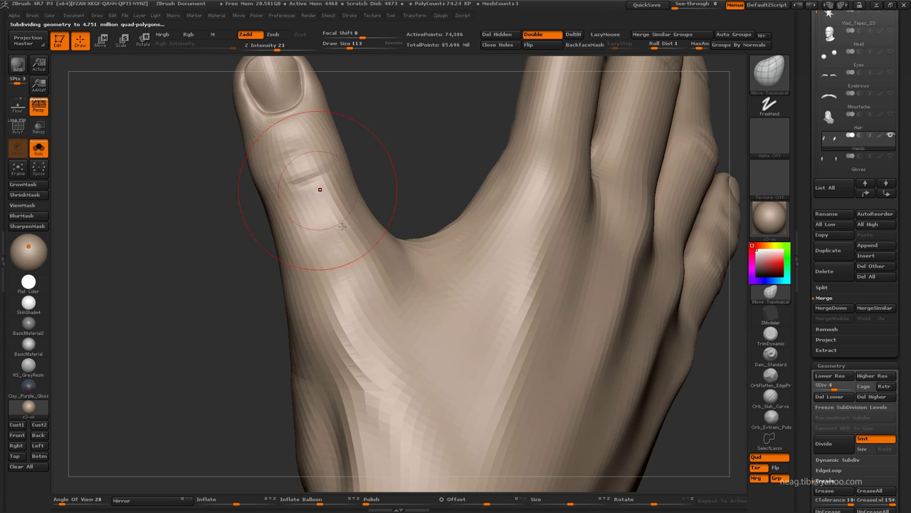
mouse_move(350, 321)
left_mouse_down()
mouse_move(433, 223)
mouse_move(337, 248)
mouse_move(287, 225)
mouse_move(342, 254)
mouse_move(301, 289)
left_mouse_up()
Inflate the thumb webbing while switching between the highest subdivision, SDiv 3 and SDiv 5
key("b")
key("i")
key("n")
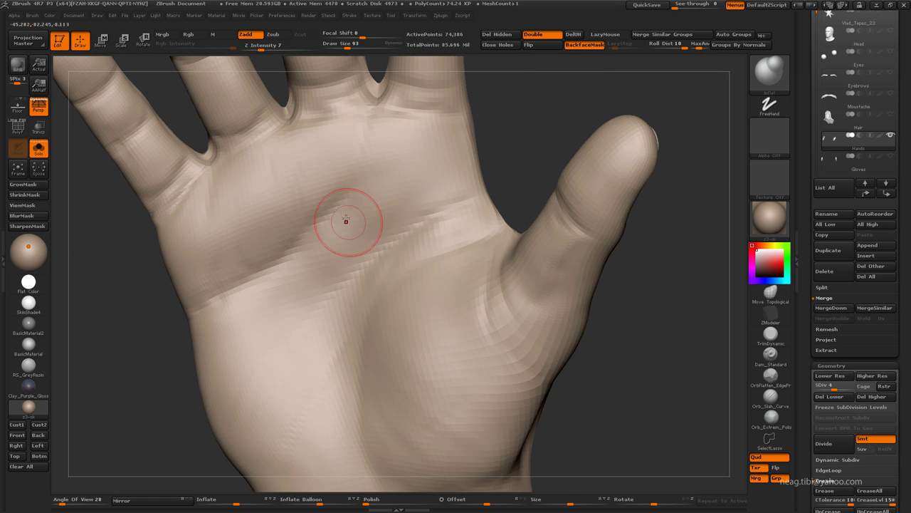
key("ctrl+d")
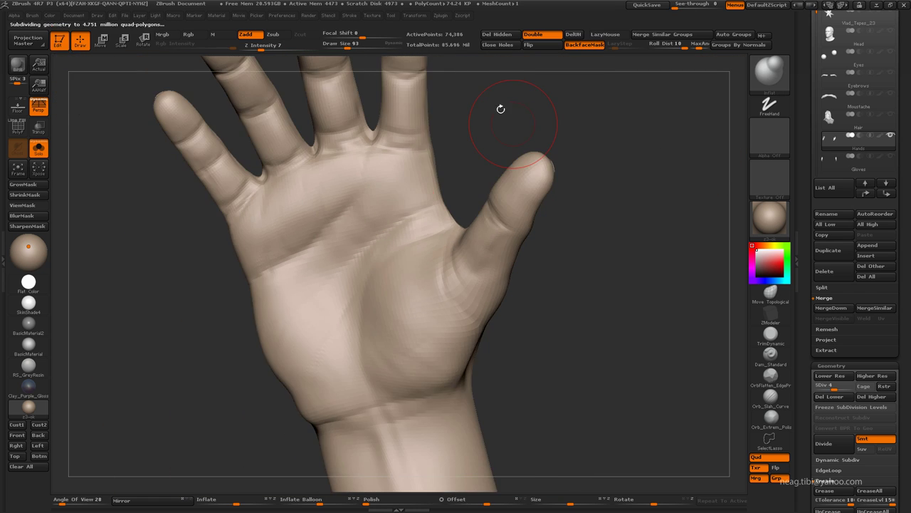
mouse_move(494, 134)
left_mouse_down()
mouse_move(453, 210)
mouse_move(484, 187)
mouse_move(505, 142)
mouse_move(538, 175)
left_mouse_up()
key("b")
key("i")
key("n")
key("shift+d")
key("shift+d")
key("shift+d")
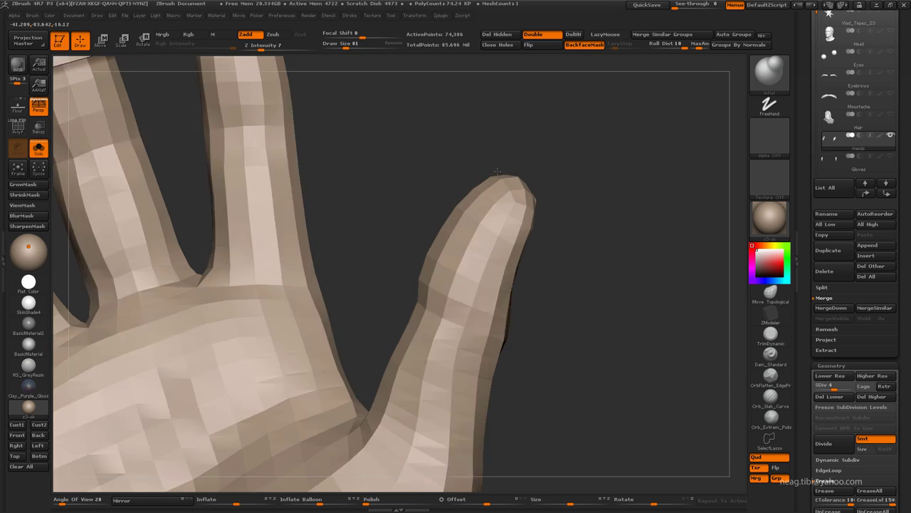
mouse_move(479, 203)
left_mouse_down()
mouse_move(481, 192)
mouse_move(550, 199)
mouse_move(439, 181)
mouse_move(454, 161)
left_mouse_up()
mouse_move(429, 235)
left_mouse_down()
mouse_move(432, 149)
mouse_move(569, 112)
mouse_move(563, 140)
mouse_move(545, 155)
left_mouse_up()
key("d")
key("d")
mouse_move(501, 195)
left_mouse_down()
mouse_move(456, 263)
mouse_move(466, 281)
mouse_move(409, 278)
mouse_move(383, 292)
left_mouse_up()
Carve a sharp cuticle crease around the thumbnail with Dam_Standard, then inflate the surrounding skin
key("b")
key("d")
key("s")
key("shift+d")
key("shift+d")
key("shift+d")
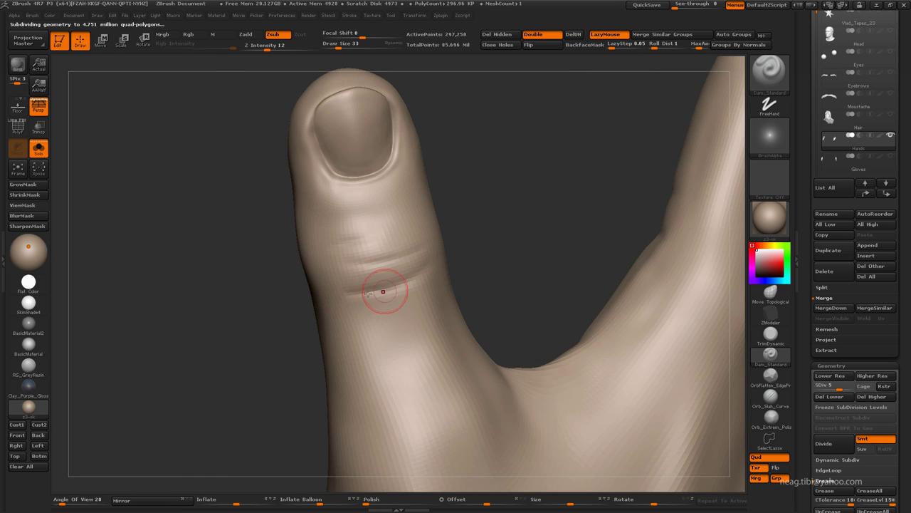
mouse_move(449, 245)
left_mouse_down()
mouse_move(315, 261)
mouse_move(397, 295)
mouse_move(344, 269)
mouse_move(356, 271)
left_mouse_up()
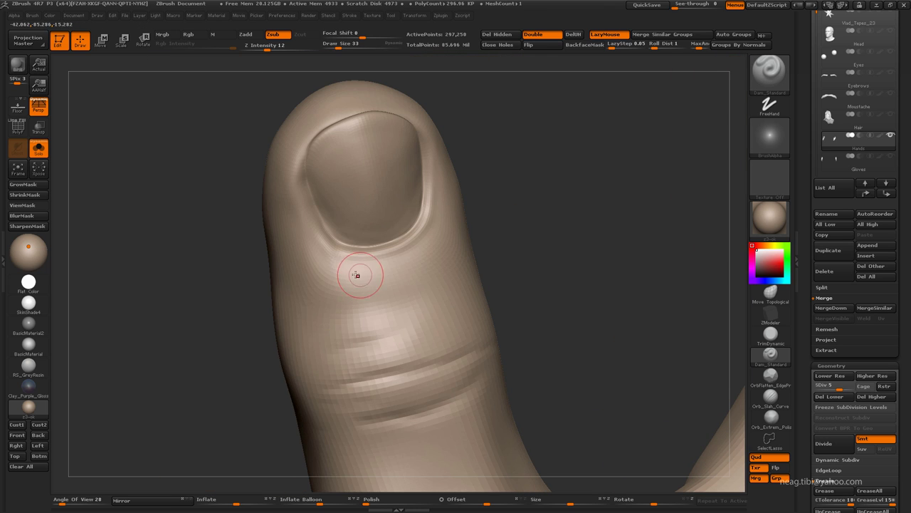
key("b")
key("i")
key("n")
Alternate Clay and Inflate to build up the nail bed around the thumbnail
key("b")
key("c")
key("l")
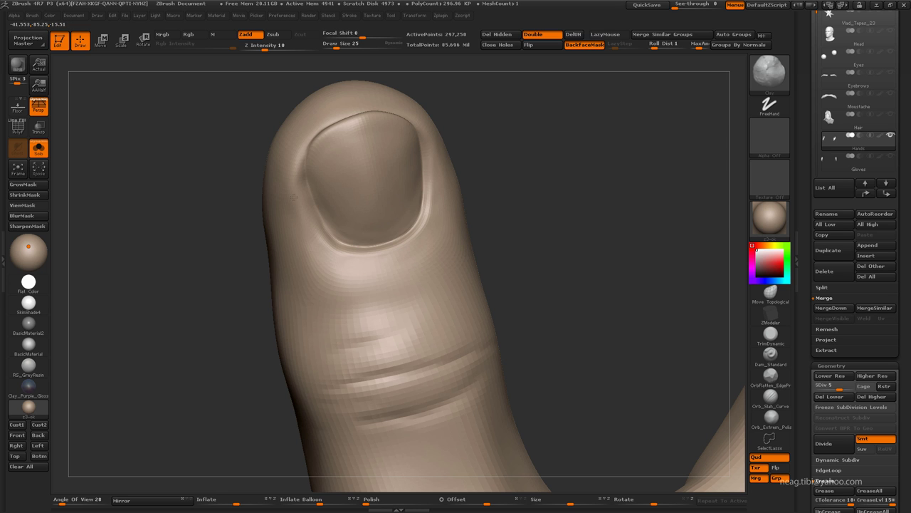
mouse_move(293, 195)
left_mouse_down()
mouse_move(226, 232)
mouse_move(259, 244)
left_mouse_up()
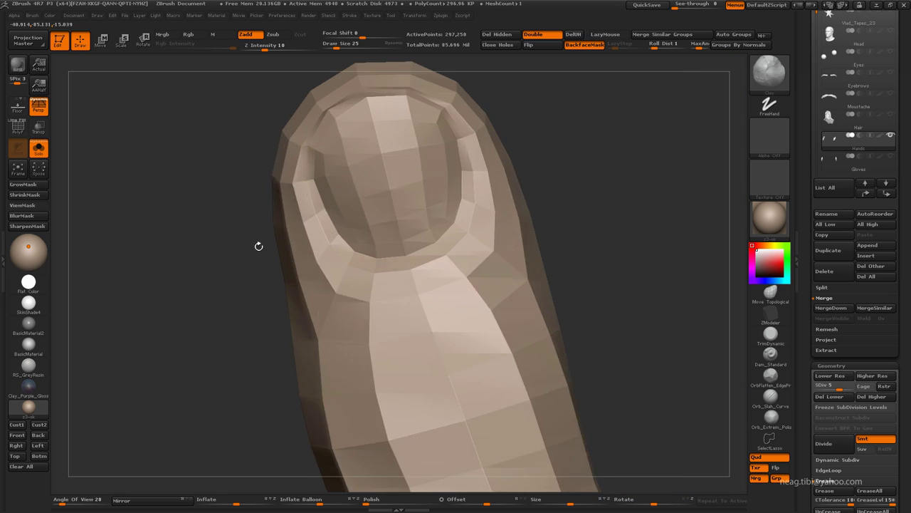
key("b")
key("i")
key("n")
key("b")
key("c")
key("l")
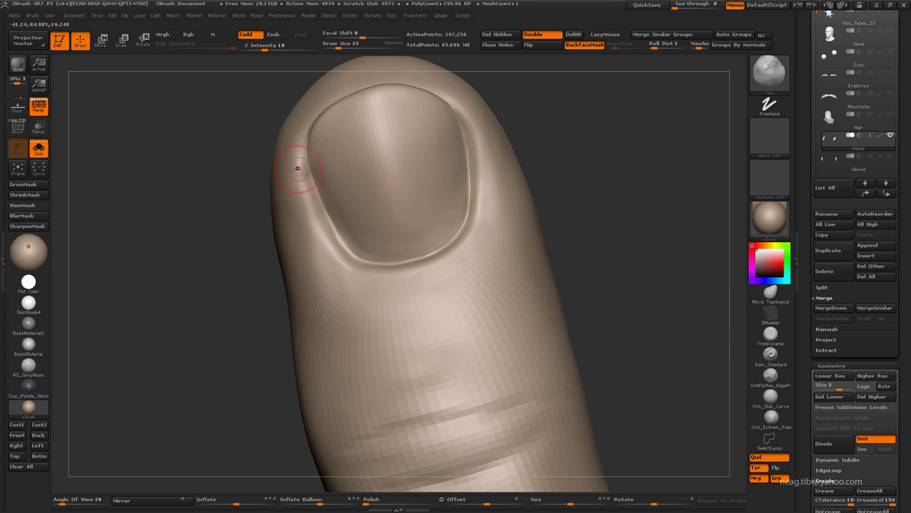
key("b")
key("i")
key("n")
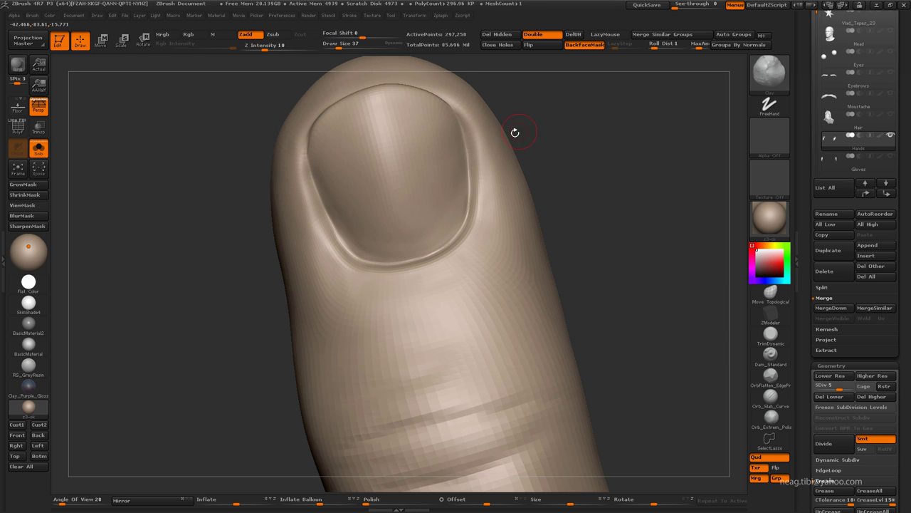
mouse_move(515, 133)
left_mouse_down()
mouse_move(404, 229)
mouse_move(392, 229)
left_mouse_up()
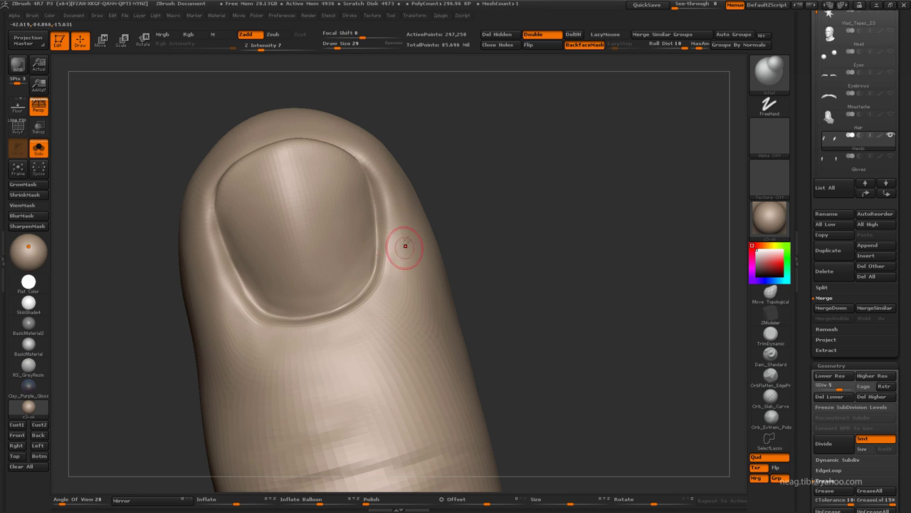
Drop to SDiv 3 and back to 5, then refine the thumb with Move Topological
key("shift+d")
key("shift+d")
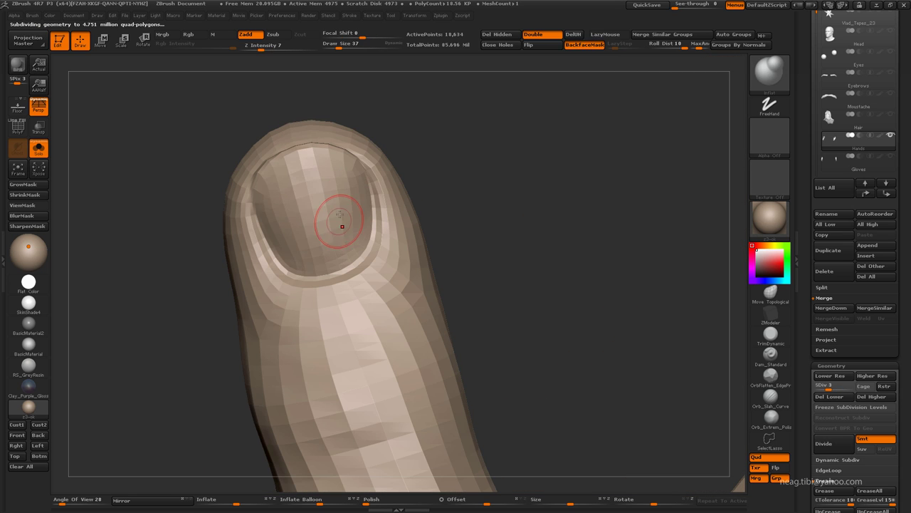
key("d")
key("d")
key("b")
key("m")
key("t")
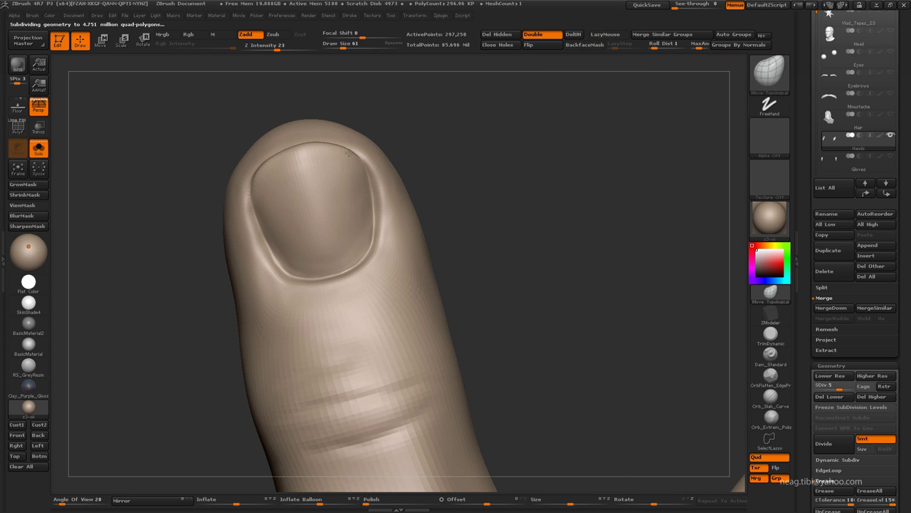
mouse_move(298, 150)
left_mouse_down()
mouse_move(391, 143)
mouse_move(398, 146)
mouse_move(387, 149)
mouse_move(429, 190)
mouse_move(460, 199)
mouse_move(468, 258)
mouse_move(332, 325)
mouse_move(349, 352)
left_mouse_up()
Switch subdivision levels, then select the Standard brush at size 105
key("b")
key("d")
key("s")
key("shift+d")
key("shift+d")
key("d")
key("d")
key("shift+d")
key("d")
key("b")
key("s")
key("t")
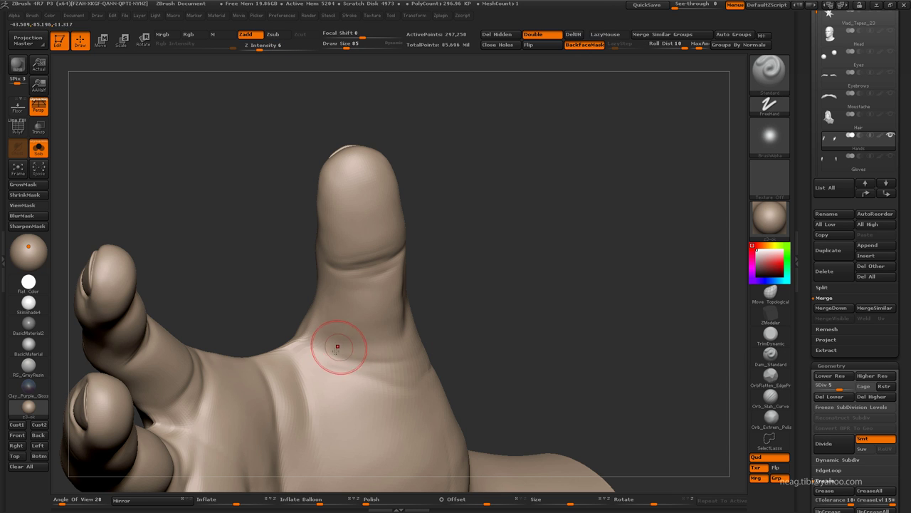
key("bracketright")
Deepen the crease at the thumb base with Dam_Standard
left_click_drag(352, 362, 331, 364)
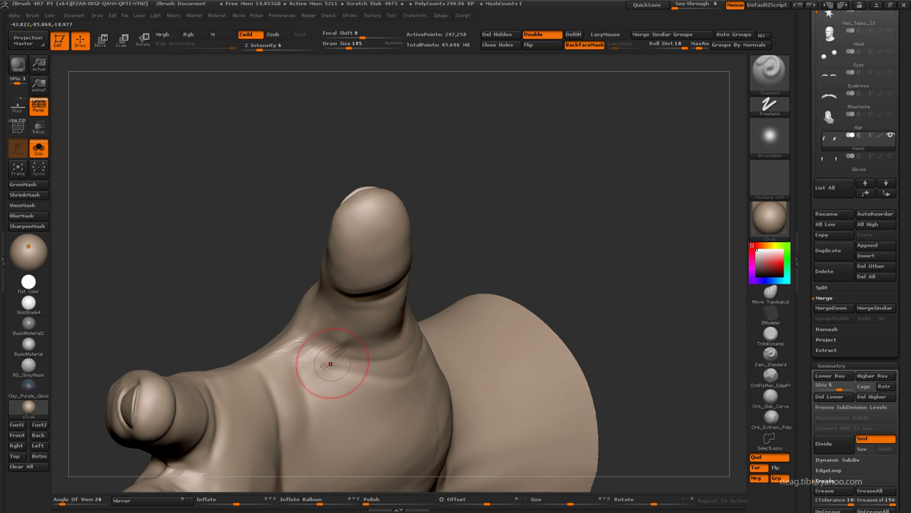
mouse_move(315, 306)
left_mouse_down()
mouse_move(431, 245)
mouse_move(341, 312)
left_mouse_up()
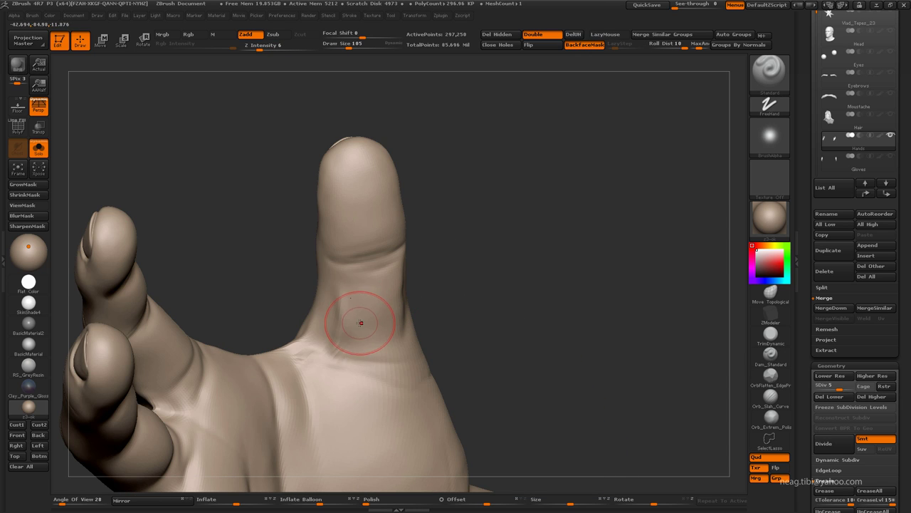
left_click_drag(461, 306, 324, 358)
key("b")
key("d")
key("s")
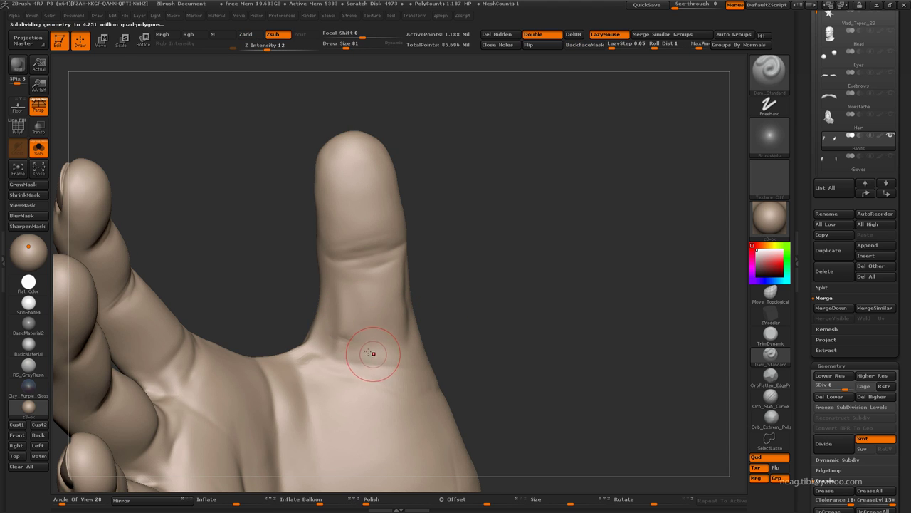
left_click_drag(371, 350, 417, 334)
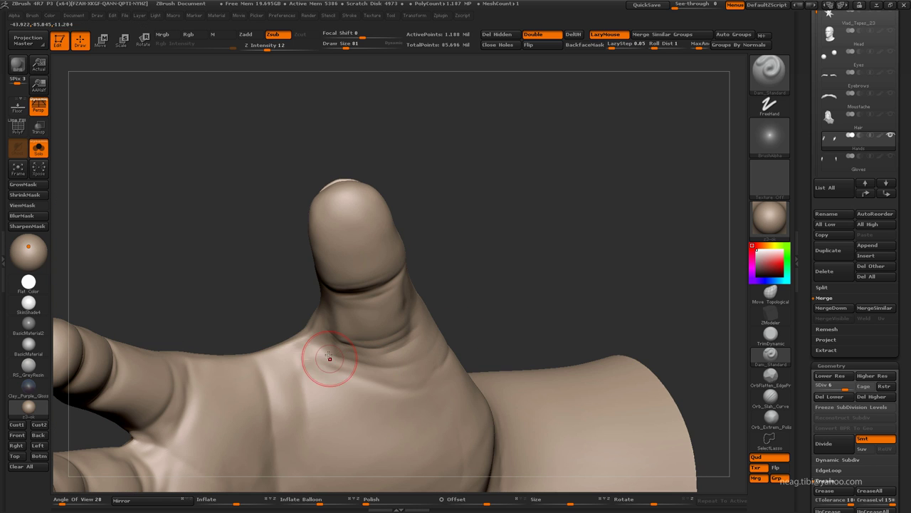
Carve a crease across the palm just below the fingers
left_click_drag(330, 371, 488, 276)
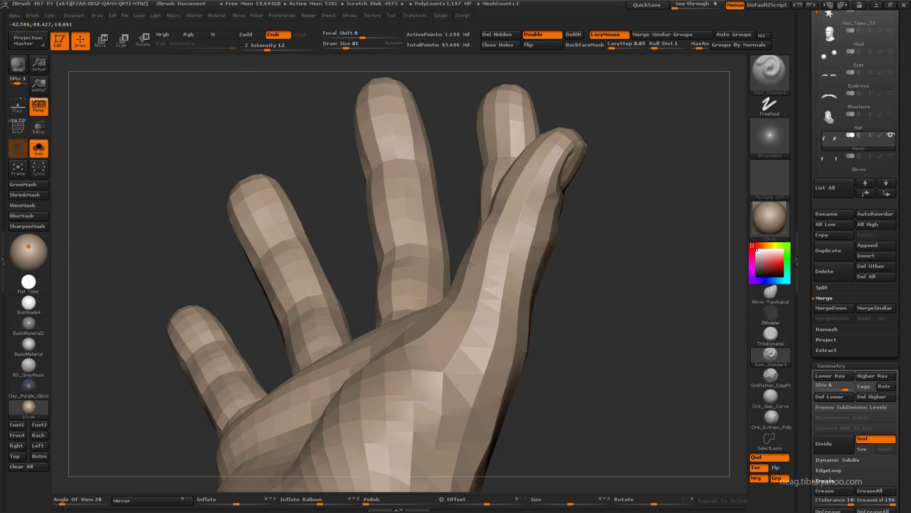
mouse_move(620, 386)
left_mouse_down()
mouse_move(582, 302)
mouse_move(342, 240)
left_mouse_up()
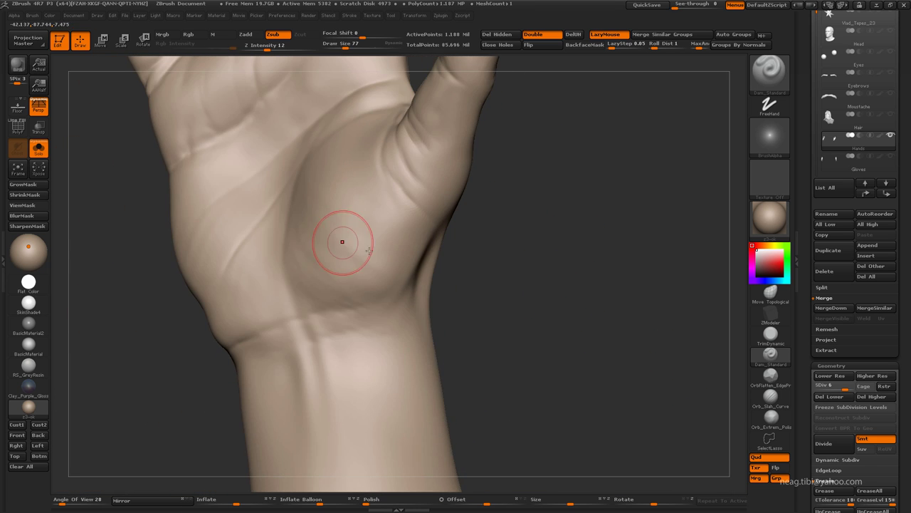
left_click_drag(527, 275, 442, 278)
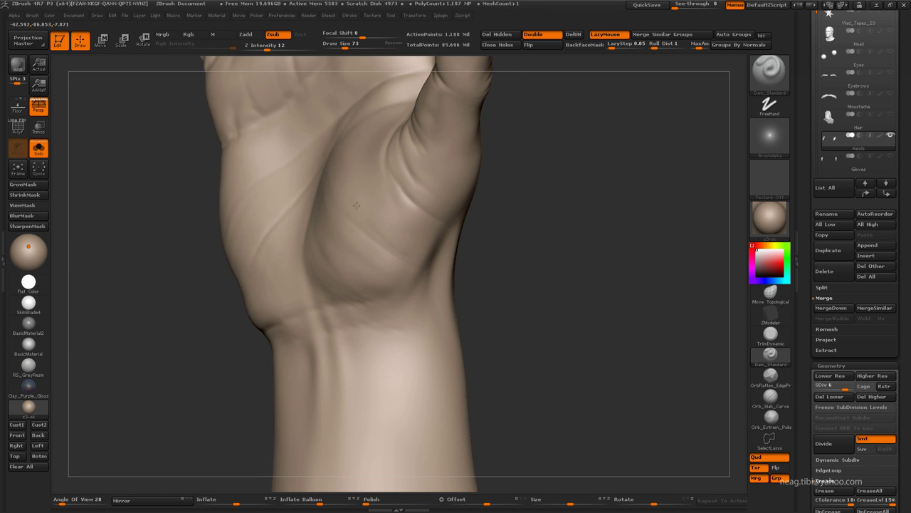
left_click_drag(427, 247, 323, 227)
mouse_move(529, 205)
left_mouse_down()
mouse_move(560, 293)
mouse_move(535, 329)
mouse_move(526, 212)
mouse_move(490, 220)
left_mouse_up()
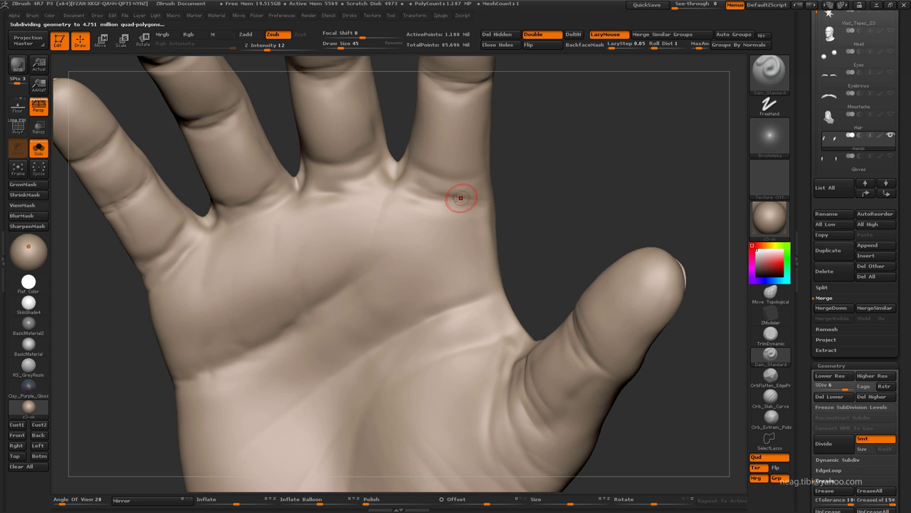
mouse_move(461, 197)
left_mouse_down()
mouse_move(433, 191)
mouse_move(491, 213)
left_mouse_up()
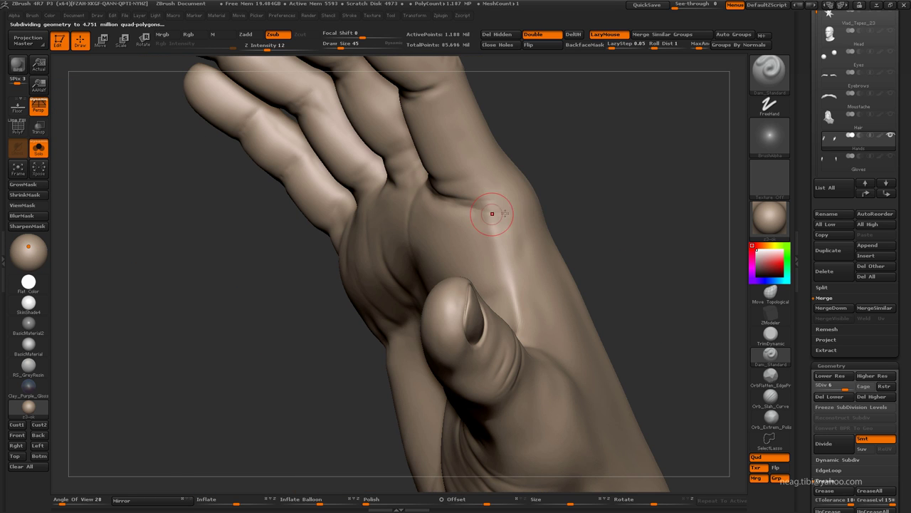
Turn the hand to a palm-up front view, then to a side view showing the wrist
mouse_move(572, 200)
left_mouse_down()
mouse_move(427, 264)
mouse_move(407, 258)
left_mouse_up()
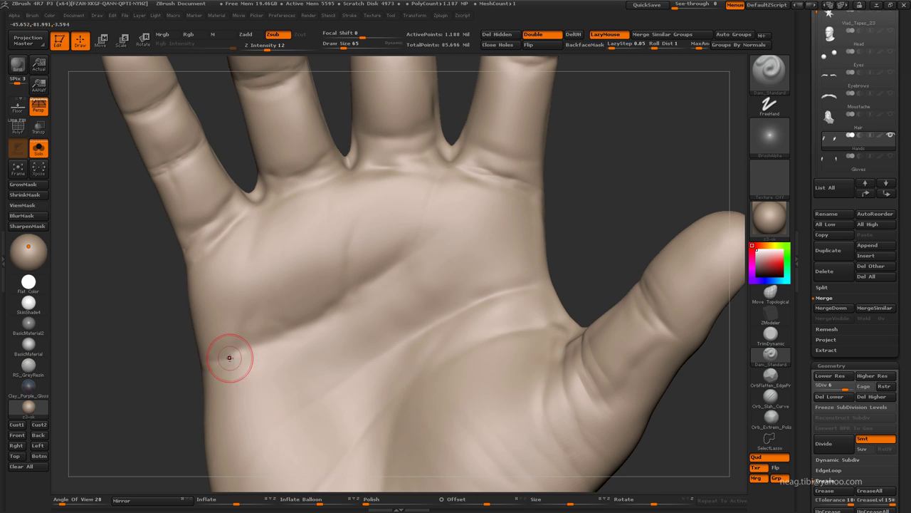
left_click_drag(214, 364, 203, 366)
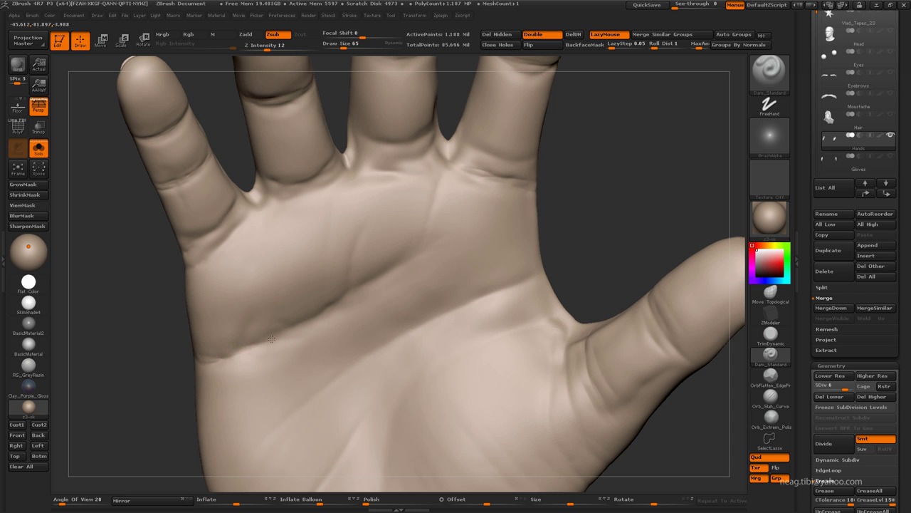
left_click_drag(256, 340, 345, 296)
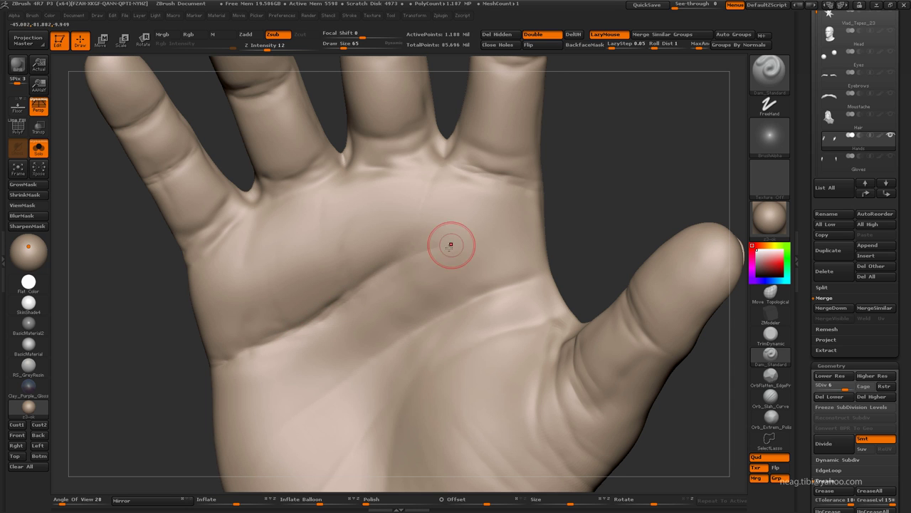
left_click_drag(451, 245, 460, 303)
mouse_move(240, 289)
left_mouse_down()
mouse_move(232, 157)
mouse_move(311, 209)
mouse_move(311, 270)
left_mouse_up()
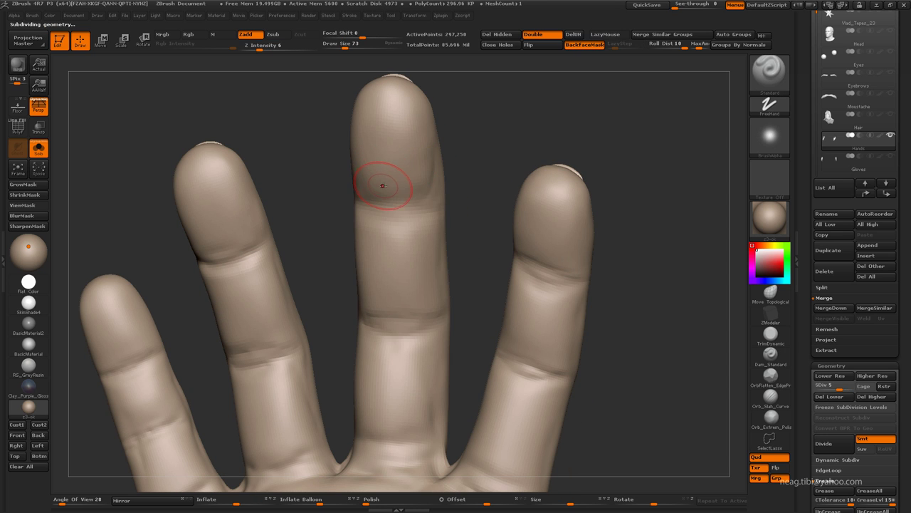
Set the Standard brush to Zsub with size 93
left_click(275, 34)
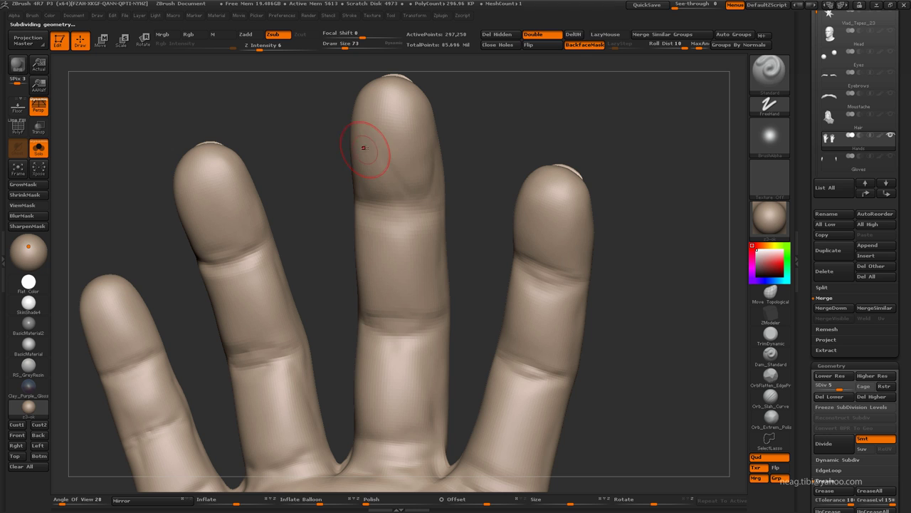
key("bracketright")
key("bracketleft")
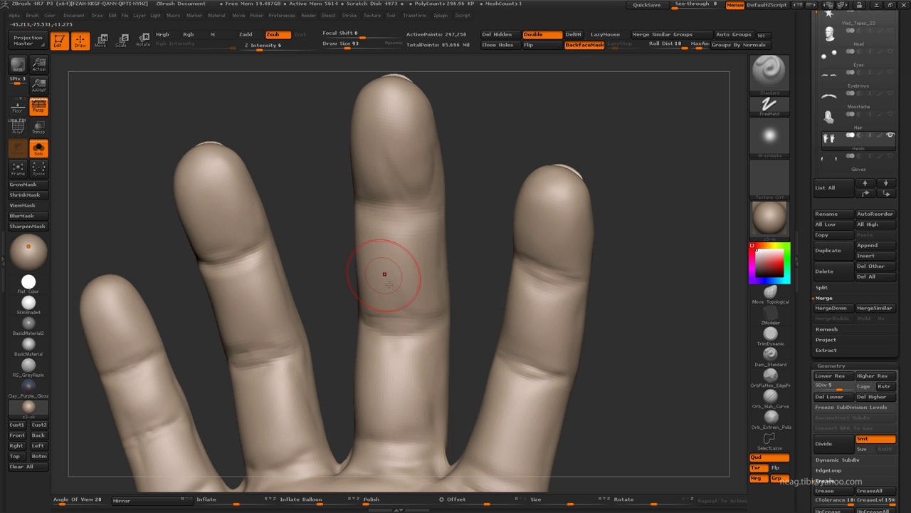
Carve joint creases along the fingers, focusing on the three upright fingers
left_click_drag(260, 339, 341, 335, "alt")
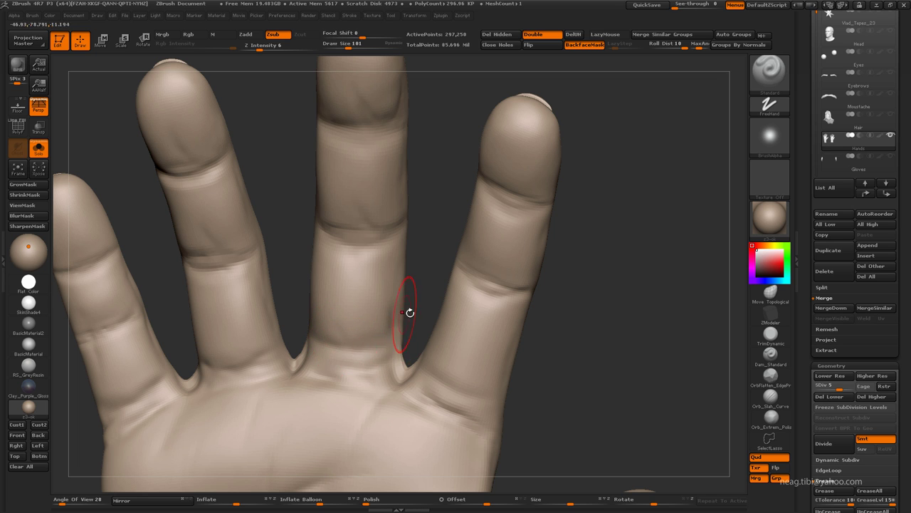
left_click_drag(410, 312, 346, 371)
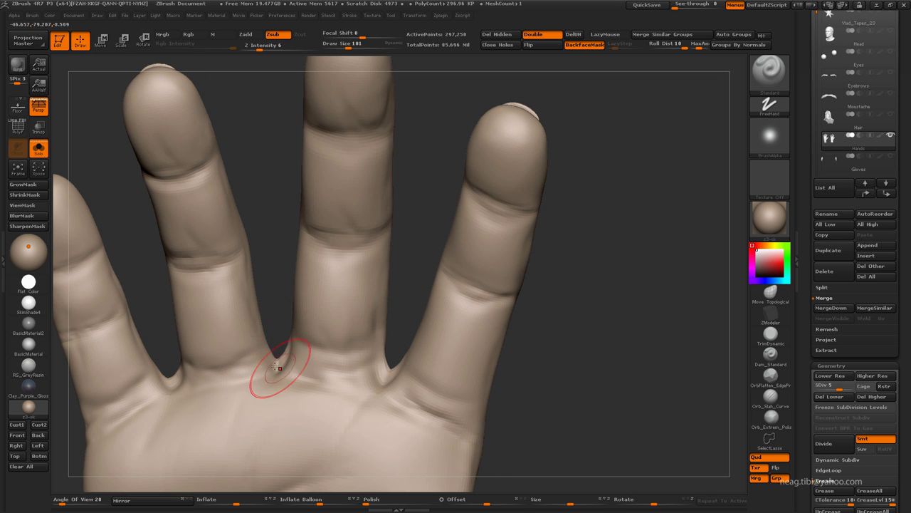
mouse_move(238, 349)
left_mouse_down()
mouse_move(310, 308)
mouse_move(287, 255)
mouse_move(198, 328)
mouse_move(170, 278)
mouse_move(235, 346)
mouse_move(406, 301)
mouse_move(322, 308)
mouse_move(299, 295)
left_mouse_up()
left_click_drag(187, 275, 395, 318)
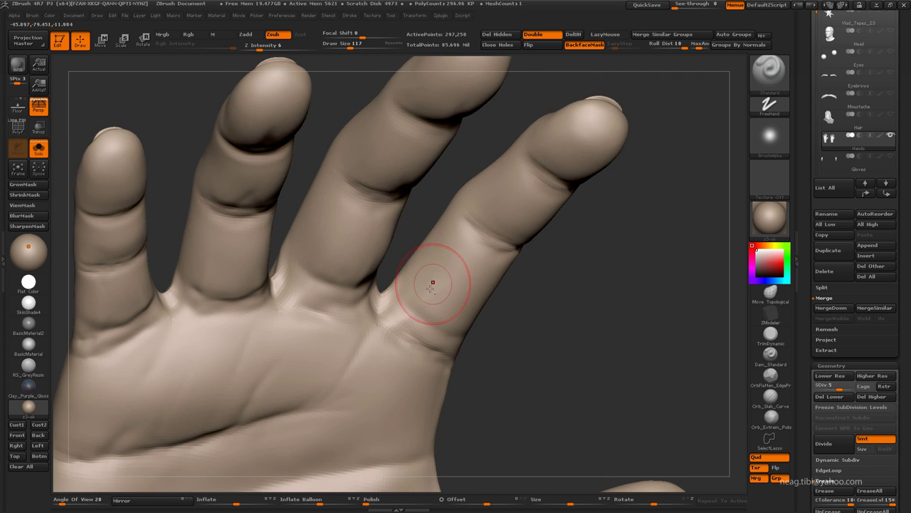
left_click_drag(433, 285, 467, 305)
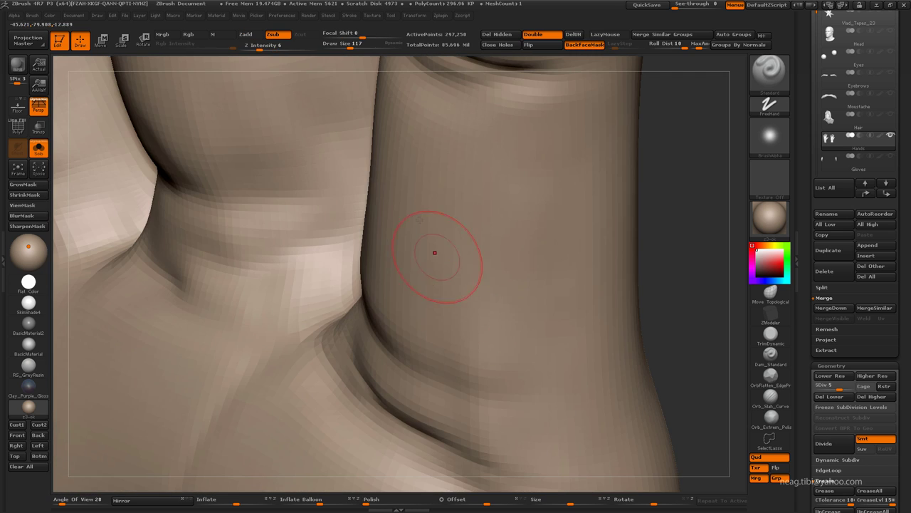
mouse_move(434, 252)
left_mouse_down()
mouse_move(389, 332)
mouse_move(517, 305)
mouse_move(479, 204)
left_mouse_up()
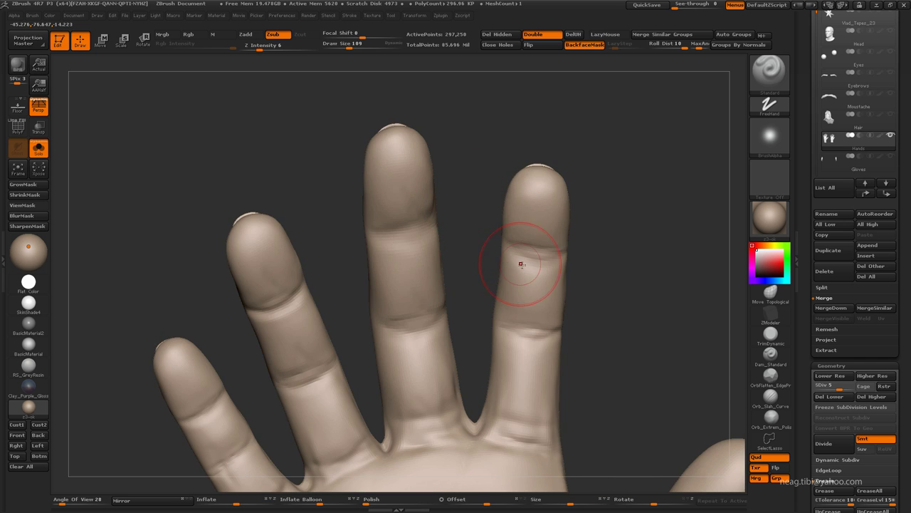
mouse_move(520, 264)
left_mouse_down()
mouse_move(556, 278)
mouse_move(549, 240)
mouse_move(538, 234)
left_mouse_up()
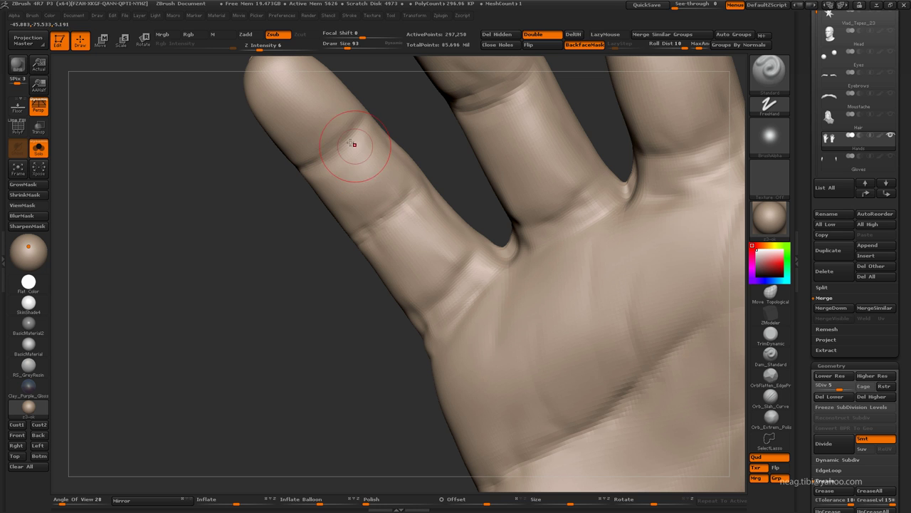
mouse_move(312, 150)
left_mouse_down()
mouse_move(422, 207)
mouse_move(420, 191)
mouse_move(387, 187)
mouse_move(485, 165)
mouse_move(403, 230)
mouse_move(401, 308)
mouse_move(383, 327)
left_mouse_up()
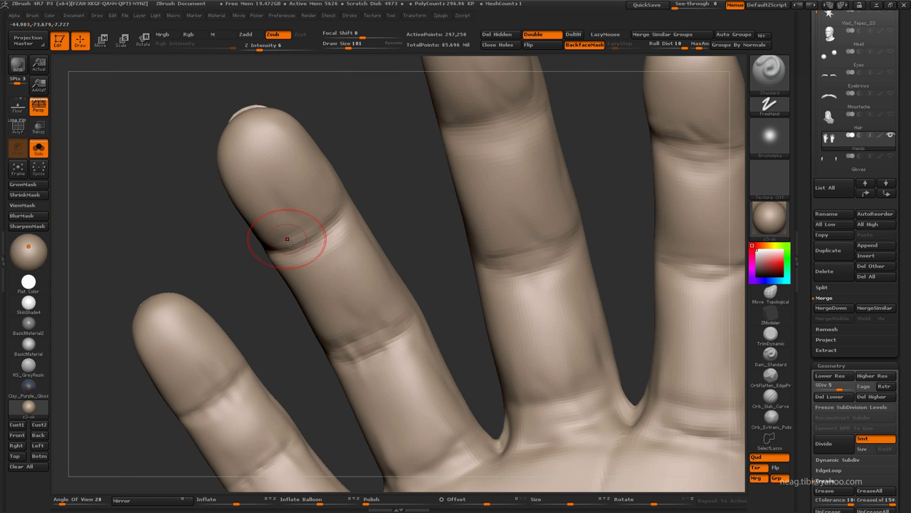
mouse_move(329, 226)
left_mouse_down()
mouse_move(446, 178)
mouse_move(378, 212)
mouse_move(468, 237)
mouse_move(367, 212)
left_mouse_up()
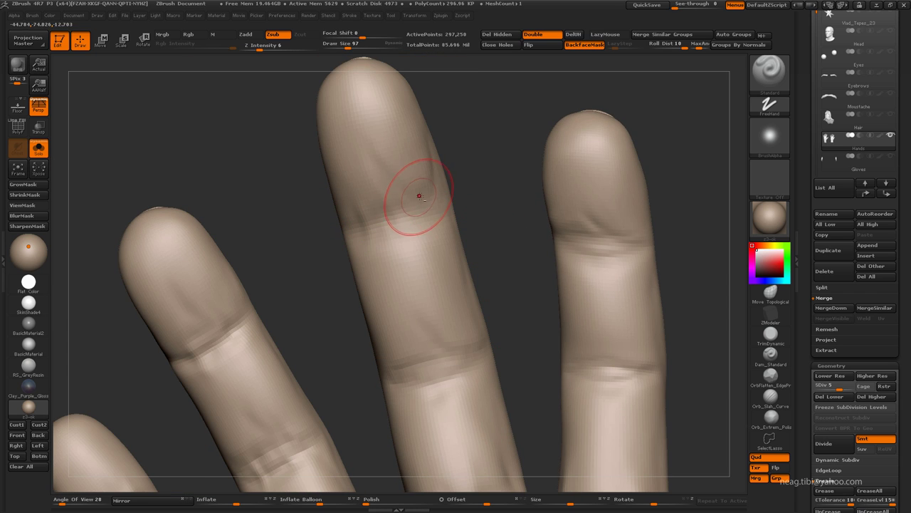
mouse_move(419, 196)
left_mouse_down()
mouse_move(445, 170)
mouse_move(386, 165)
mouse_move(373, 228)
mouse_move(343, 215)
left_mouse_up()
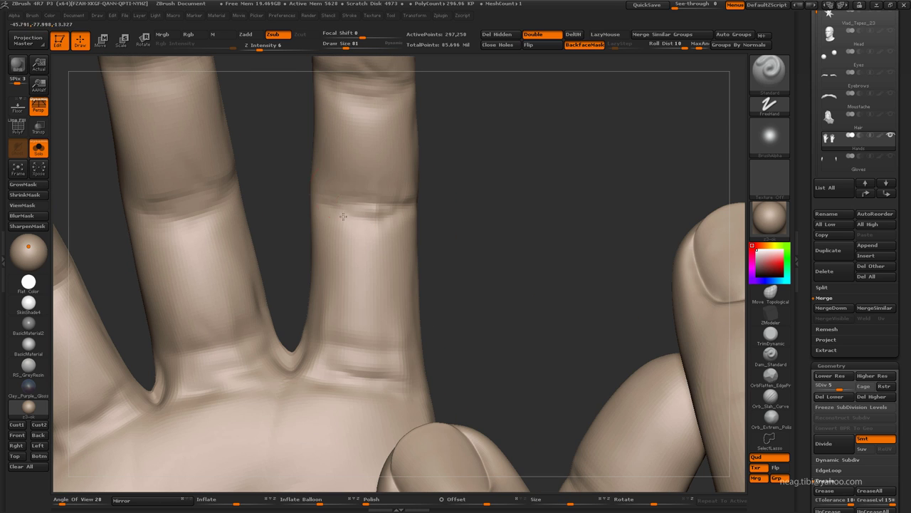
Switch to Clay then Dam_Standard and rework the fingers with the brush shrunk to 42
key("b")
key("c")
key("l")
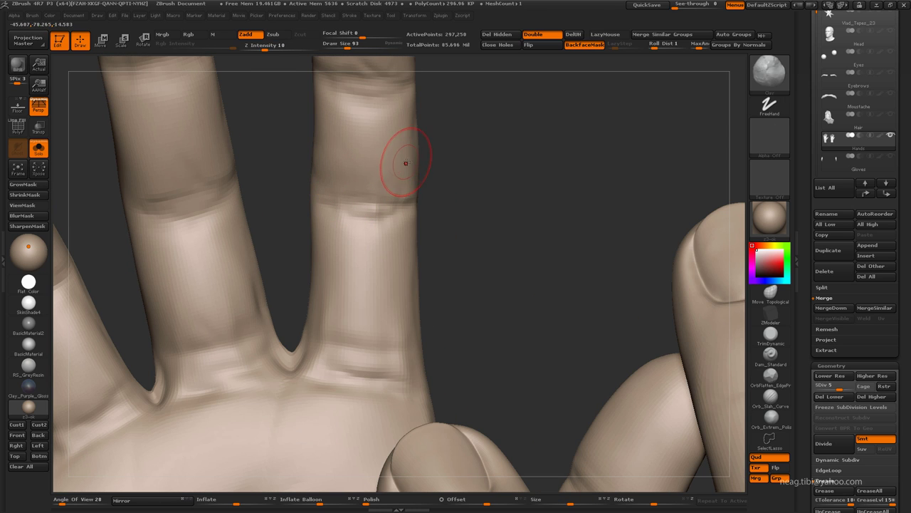
key("b")
key("d")
key("s")
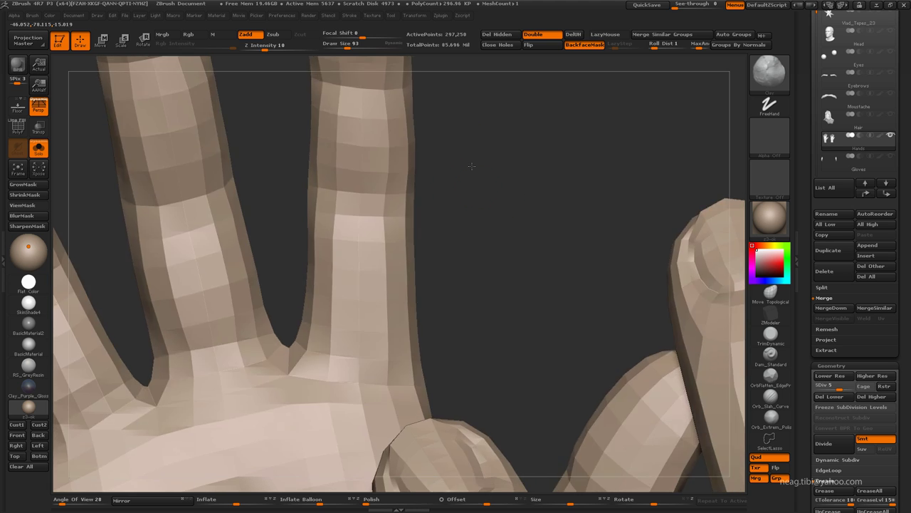
mouse_move(403, 176)
left_mouse_down()
mouse_move(366, 118)
mouse_move(299, 178)
left_mouse_up()
left_click_drag(415, 92, 320, 214)
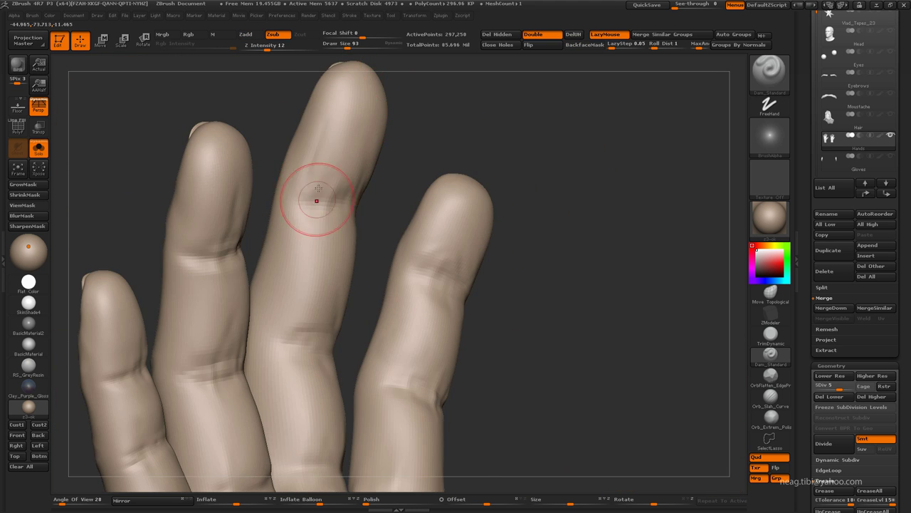
mouse_move(429, 143)
left_mouse_down()
mouse_move(464, 132)
mouse_move(492, 240)
mouse_move(466, 161)
left_mouse_up()
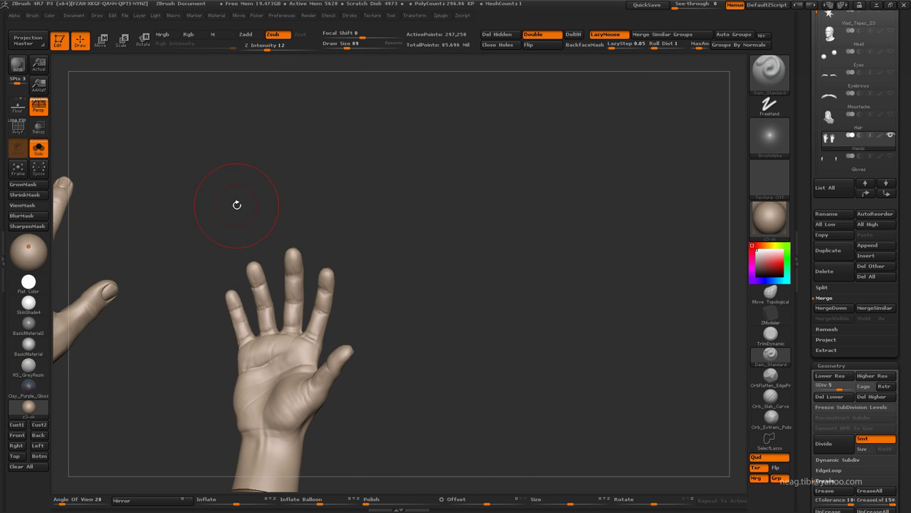
left_click_drag(255, 216, 246, 171)
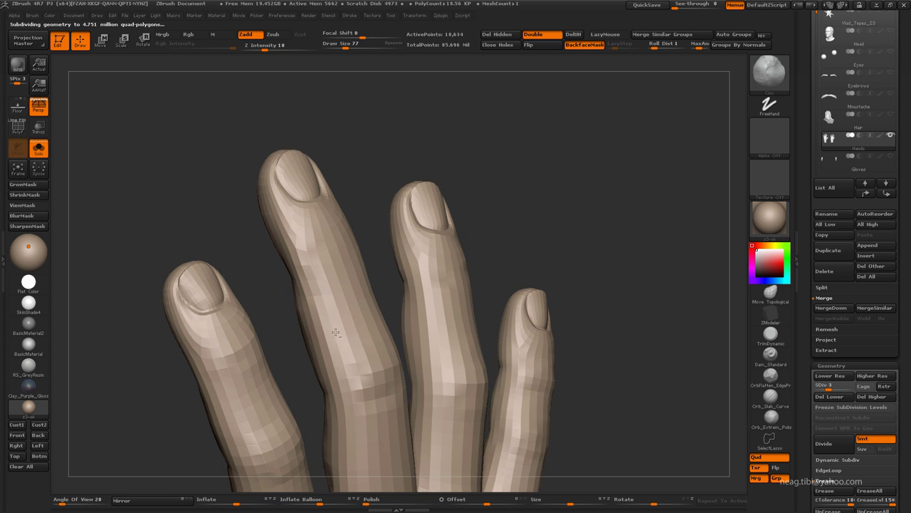
key("bracketleft")
key("bracketleft")
key("bracketleft")
mouse_move(349, 237)
left_mouse_down()
mouse_move(387, 163)
mouse_move(315, 244)
mouse_move(356, 301)
mouse_move(402, 218)
mouse_move(444, 207)
left_mouse_up()
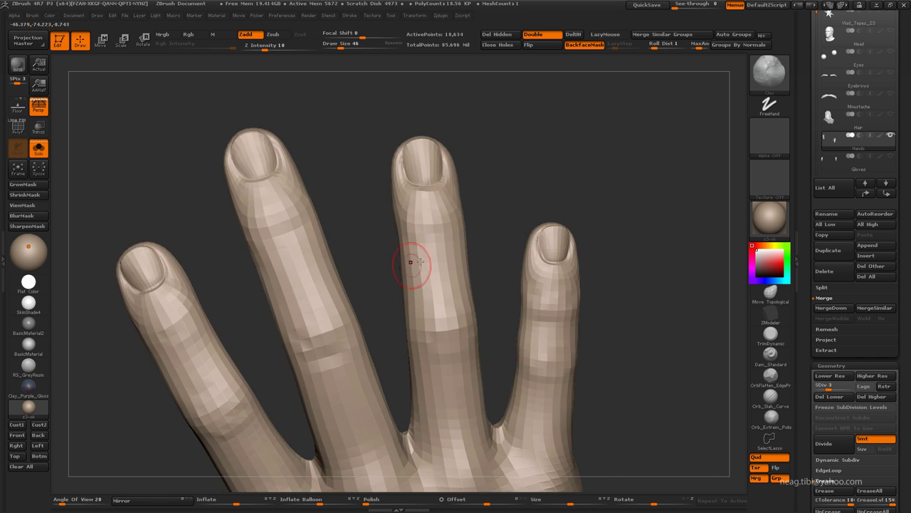
Reshape the fingers with Move Topological at SDiv 2 using brush size 122
mouse_move(411, 261)
left_mouse_down()
mouse_move(509, 168)
mouse_move(324, 244)
mouse_move(326, 277)
mouse_move(344, 271)
left_mouse_up()
key("b")
key("m")
key("t")
key("shift+d")
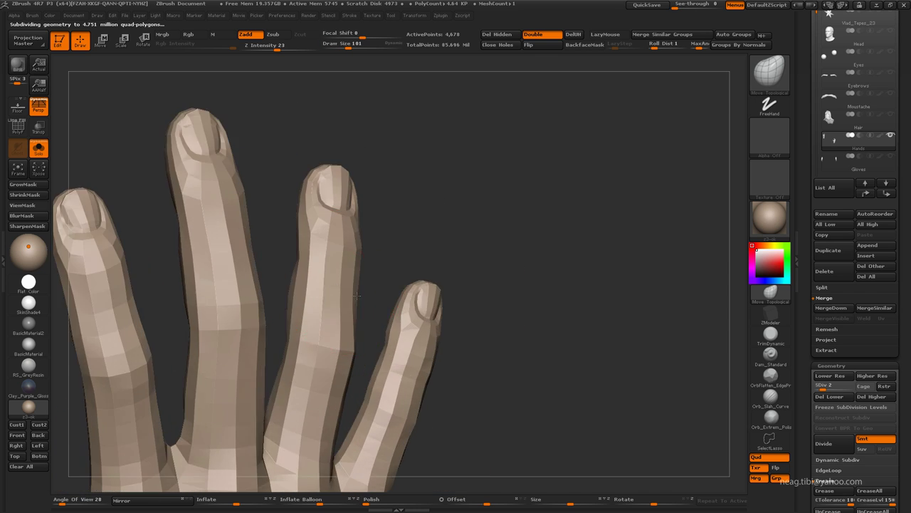
key("space")
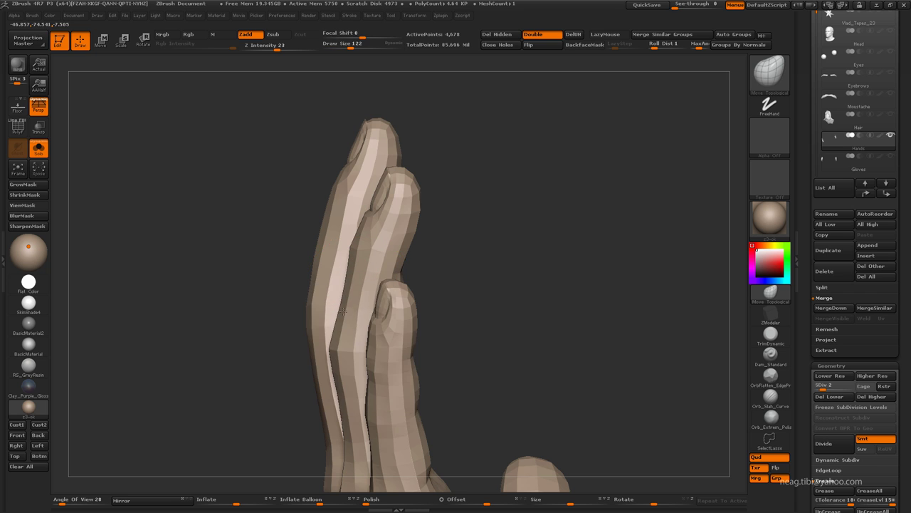
mouse_move(337, 289)
left_mouse_down()
mouse_move(432, 331)
mouse_move(210, 207)
mouse_move(303, 192)
mouse_move(315, 218)
left_mouse_up()
key("f")
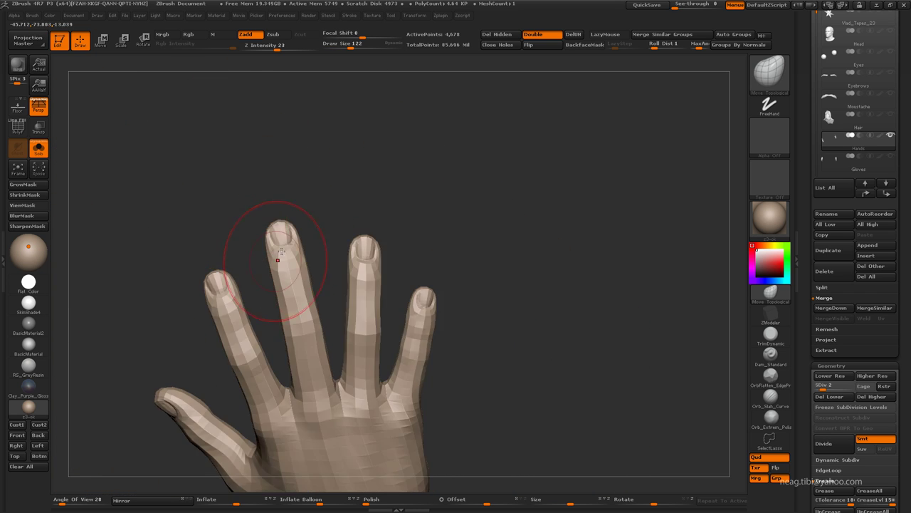
mouse_move(275, 261)
left_mouse_down()
mouse_move(349, 209)
mouse_move(387, 397)
mouse_move(313, 234)
mouse_move(350, 183)
mouse_move(213, 204)
mouse_move(245, 244)
mouse_move(306, 208)
mouse_move(325, 226)
mouse_move(356, 193)
mouse_move(287, 225)
left_mouse_up()
Step up to SDiv 3 and shape the thumb tip
key("d")
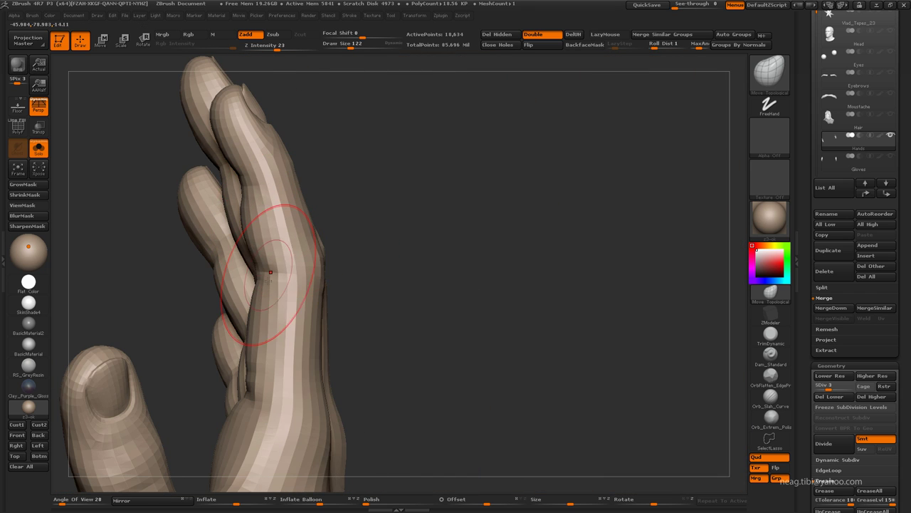
mouse_move(271, 272)
left_mouse_down()
mouse_move(202, 164)
mouse_move(216, 233)
mouse_move(250, 212)
mouse_move(320, 260)
mouse_move(331, 297)
mouse_move(249, 289)
left_mouse_up()
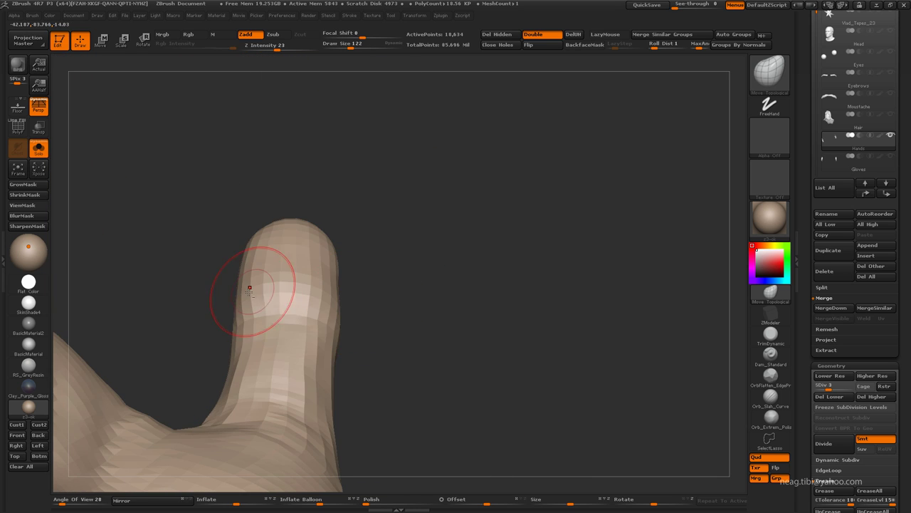
left_click_drag(233, 318, 311, 309)
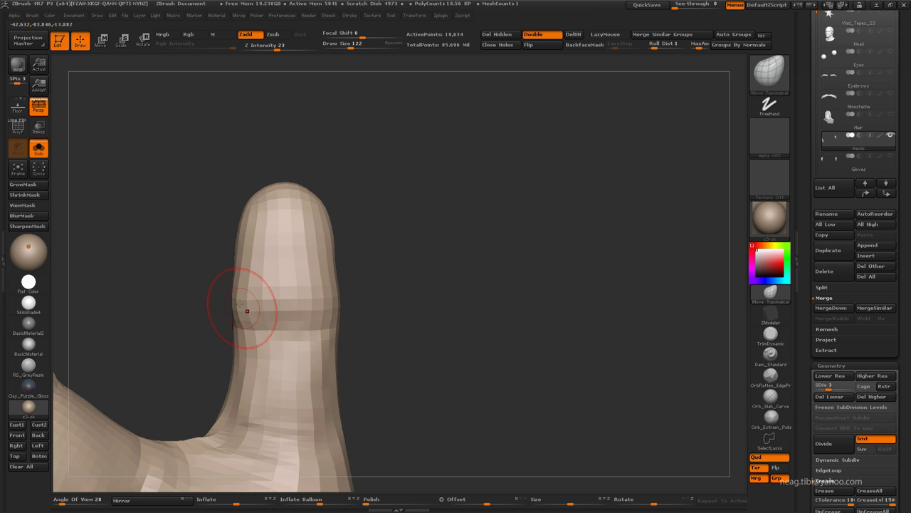
mouse_move(347, 260)
left_mouse_down()
mouse_move(434, 178)
mouse_move(325, 299)
mouse_move(386, 330)
mouse_move(323, 318)
mouse_move(434, 315)
mouse_move(332, 230)
mouse_move(393, 290)
mouse_move(405, 199)
left_mouse_up()
Switch between SDiv 5, SDiv 4 and the highest level while inspecting the fingertips
key("d")
key("d")
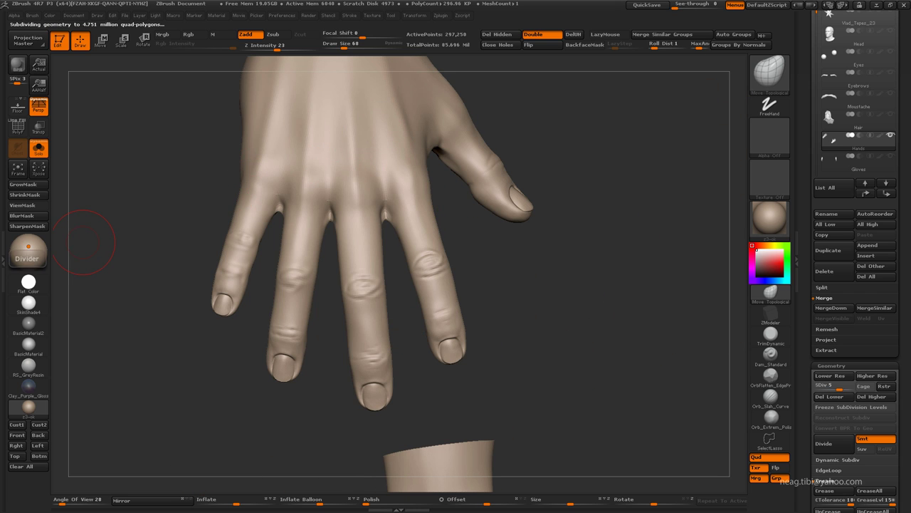
mouse_move(84, 243)
left_mouse_down()
mouse_move(296, 133)
mouse_move(354, 188)
mouse_move(286, 97)
mouse_move(350, 220)
mouse_move(391, 259)
mouse_move(370, 239)
left_mouse_up()
key("shift+d")
key("d")
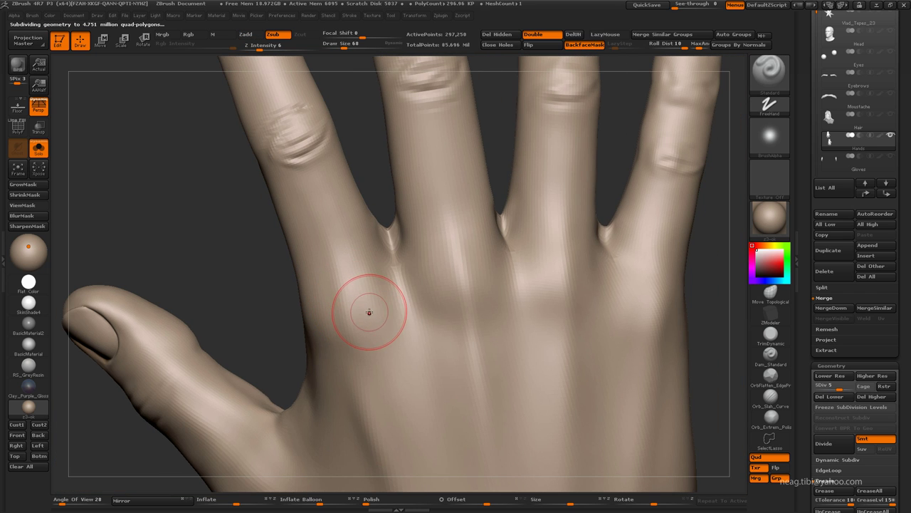
mouse_move(349, 289)
left_mouse_down()
mouse_move(322, 335)
mouse_move(484, 316)
left_mouse_up()
left_click_drag(470, 236, 444, 269)
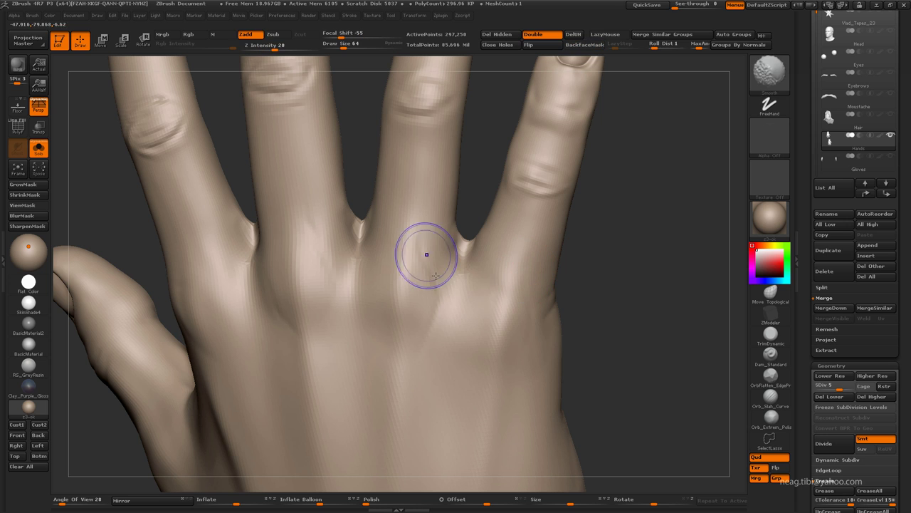
mouse_move(289, 280)
left_mouse_down()
mouse_move(347, 305)
mouse_move(314, 318)
left_mouse_up()
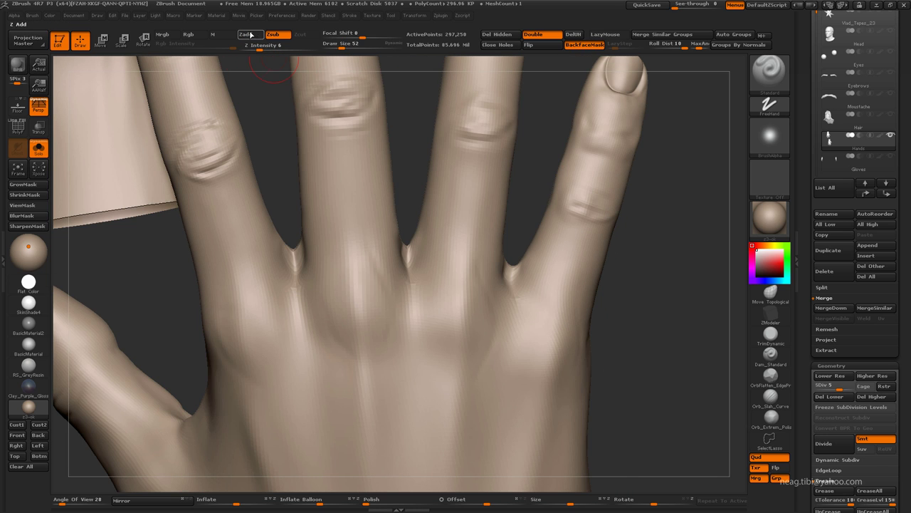
left_click_drag(266, 301, 282, 344)
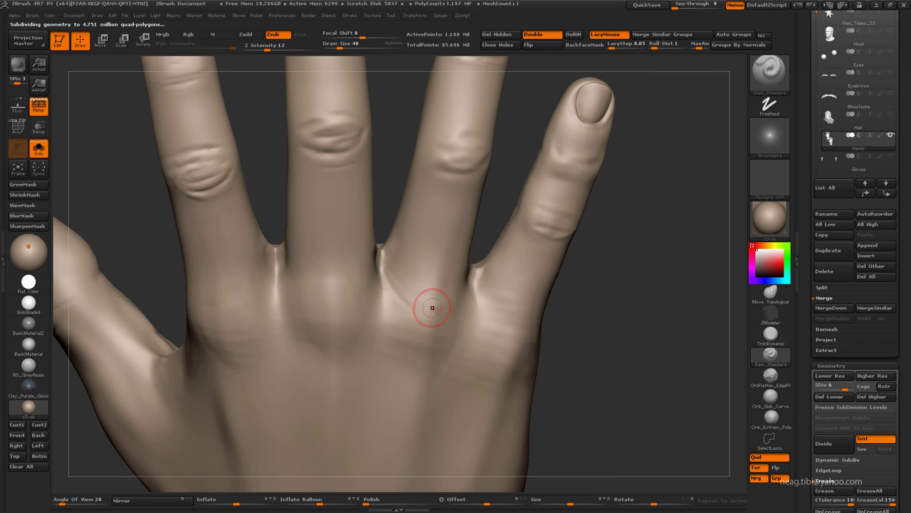
Smooth the skin over the knuckle creases with the Shift Smooth brush
key("shift")
mouse_move(609, 324)
left_mouse_down()
mouse_move(509, 309)
mouse_move(543, 329)
left_mouse_up()
left_click_drag(605, 315, 490, 300)
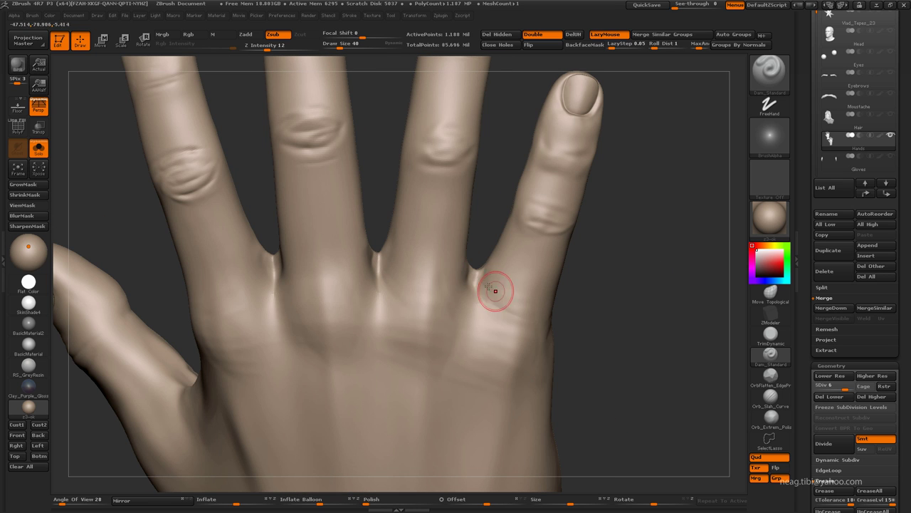
mouse_move(457, 273)
left_mouse_down()
mouse_move(264, 328)
mouse_move(246, 297)
mouse_move(325, 303)
mouse_move(294, 305)
mouse_move(320, 209)
left_mouse_up()
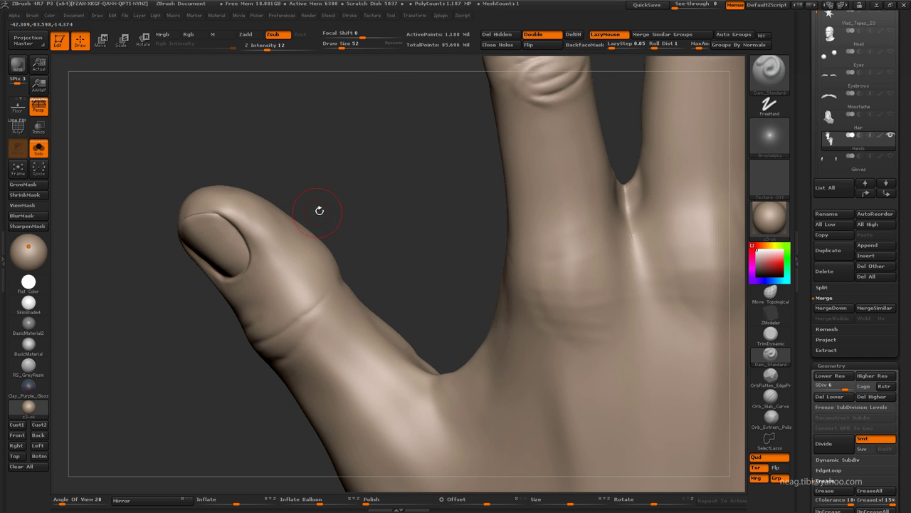
Drop the hand's subdivision level and pick the Dam_Standard, then Inflat brushes
key("b")
key("d")
key("s")
key("shift+d")
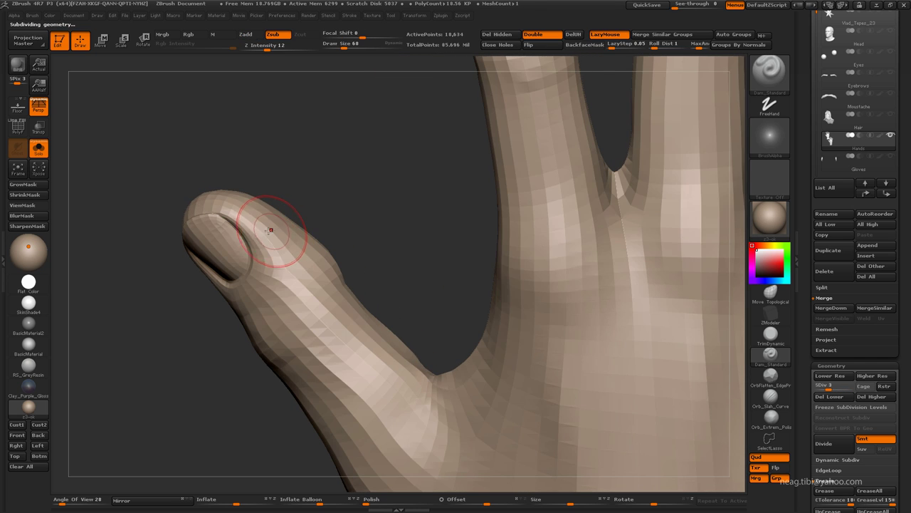
key("d")
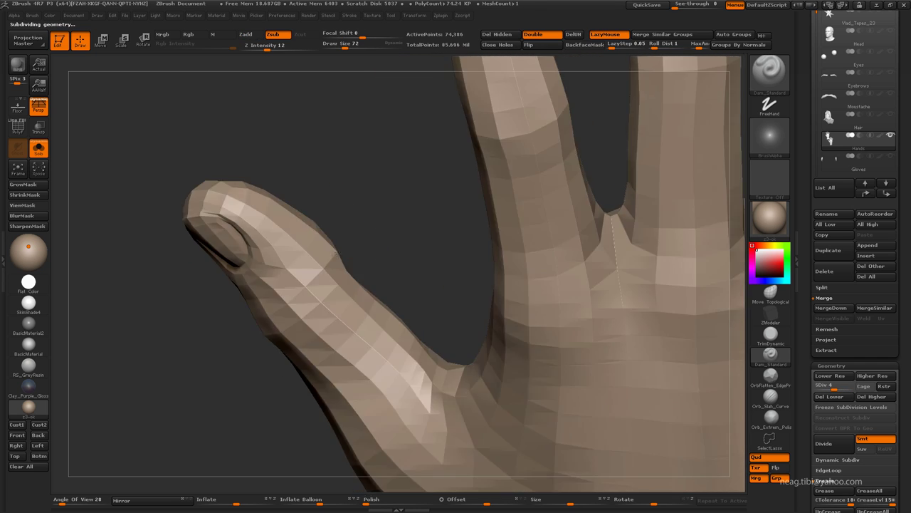
key("b")
key("i")
key("n")
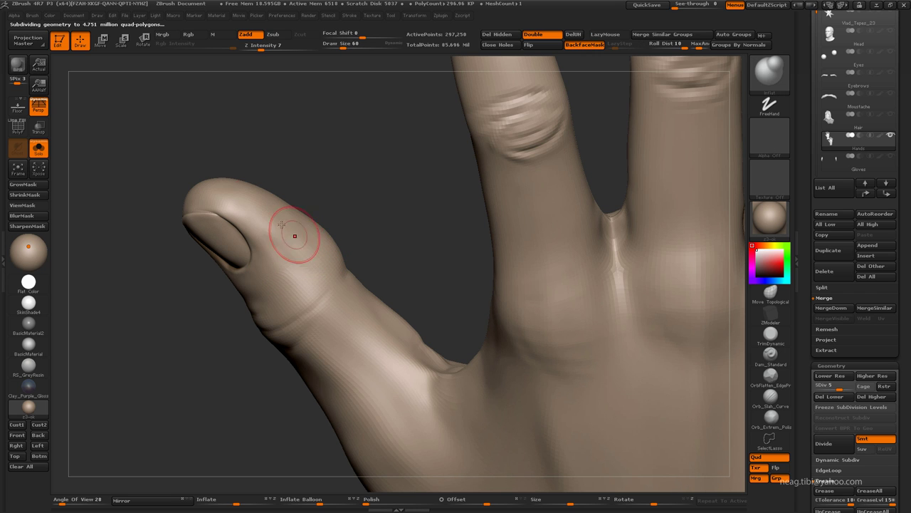
Reshape the thumbnail's upper edge with Move Topological, then reframe the hand to a side view
left_click_drag(314, 187, 317, 182)
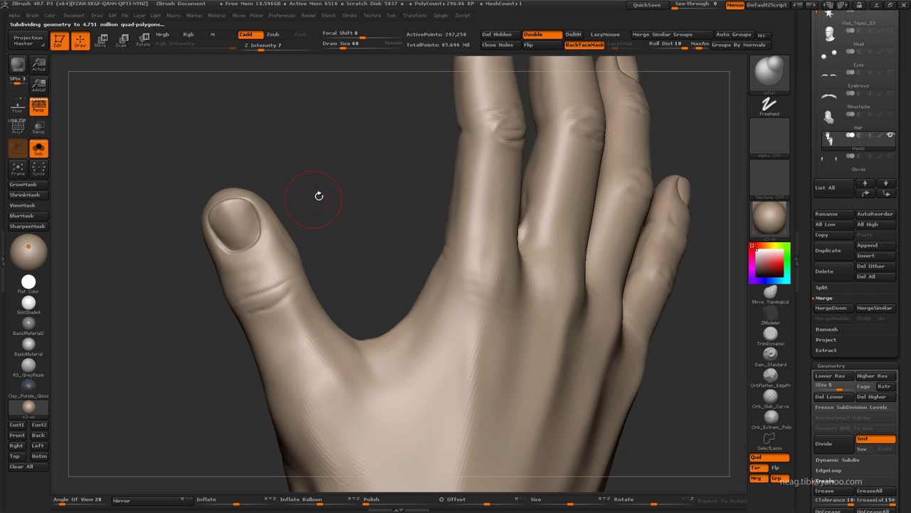
key("b")
key("m")
key("t")
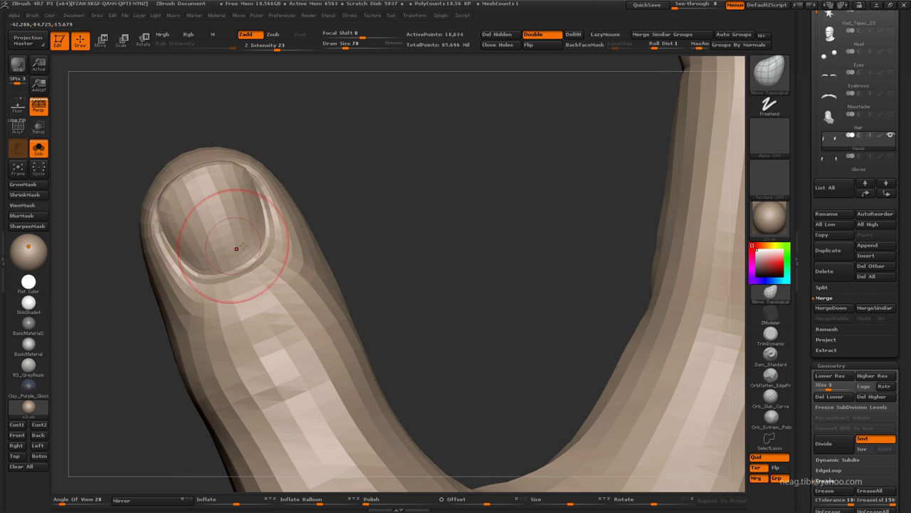
left_click_drag(234, 248, 252, 190)
key("f")
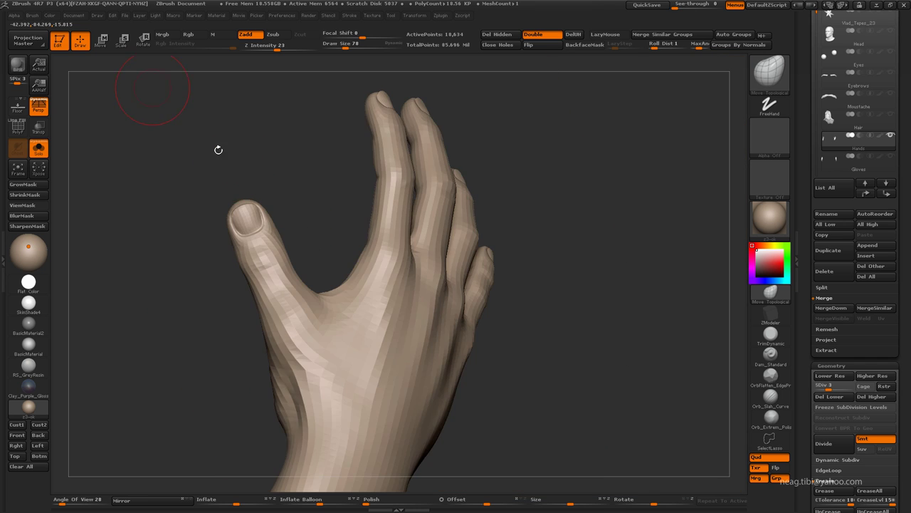
left_click_drag(217, 148, 334, 284)
scroll(258, 293, "up", 3)
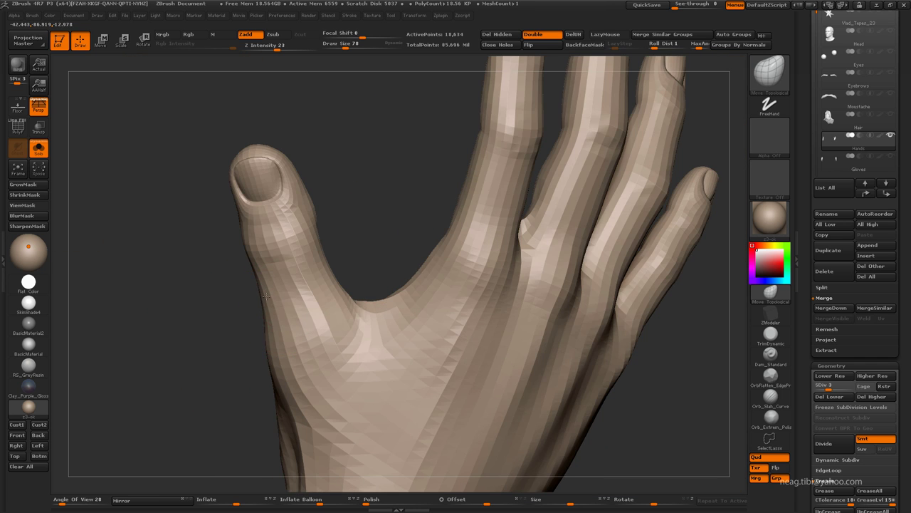
mouse_move(343, 246)
left_mouse_down()
mouse_move(388, 280)
mouse_move(358, 287)
left_mouse_up()
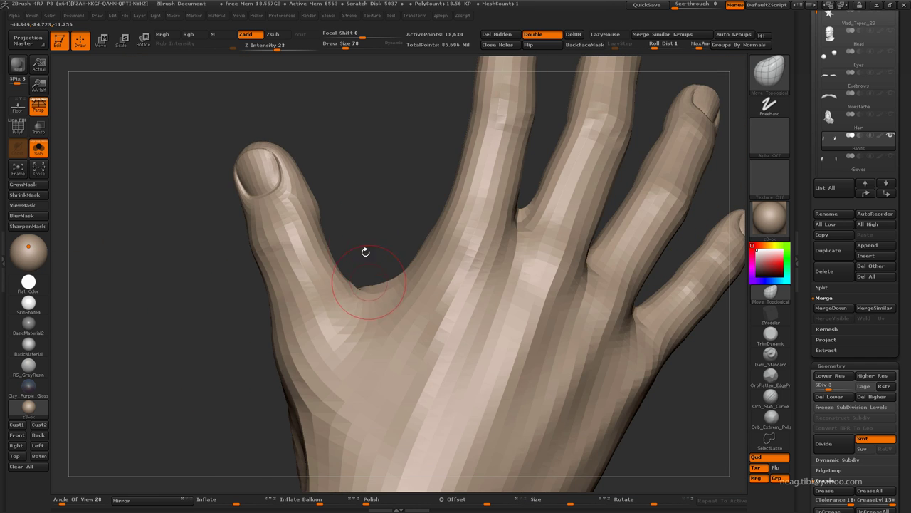
left_click_drag(365, 252, 356, 254)
scroll(331, 370, "up", 2)
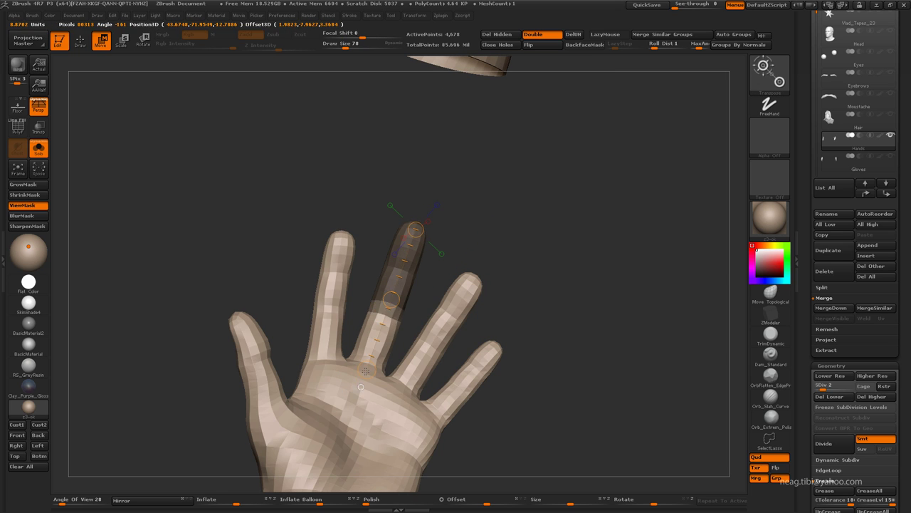
Invert the mask and rotate the middle finger with the Move transpose line, then resume sculpting
key("q")
left_click(485, 223, "ctrl")
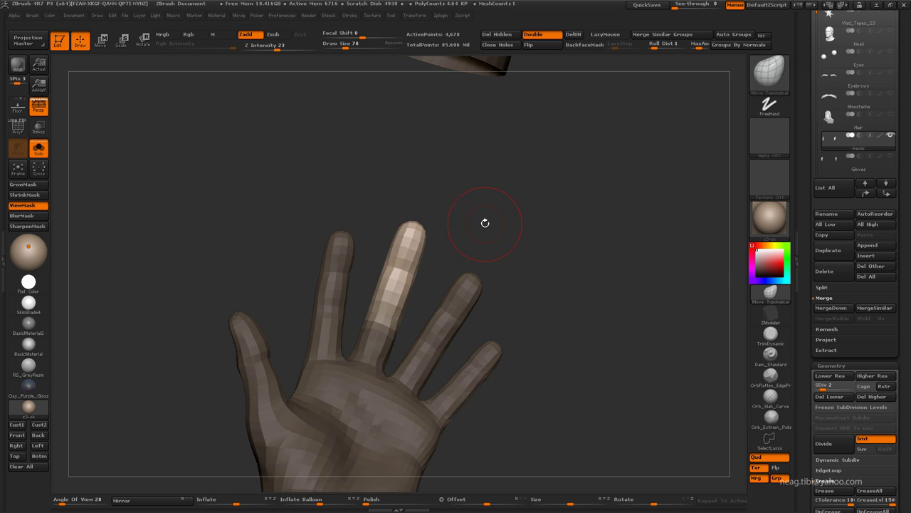
key("w")
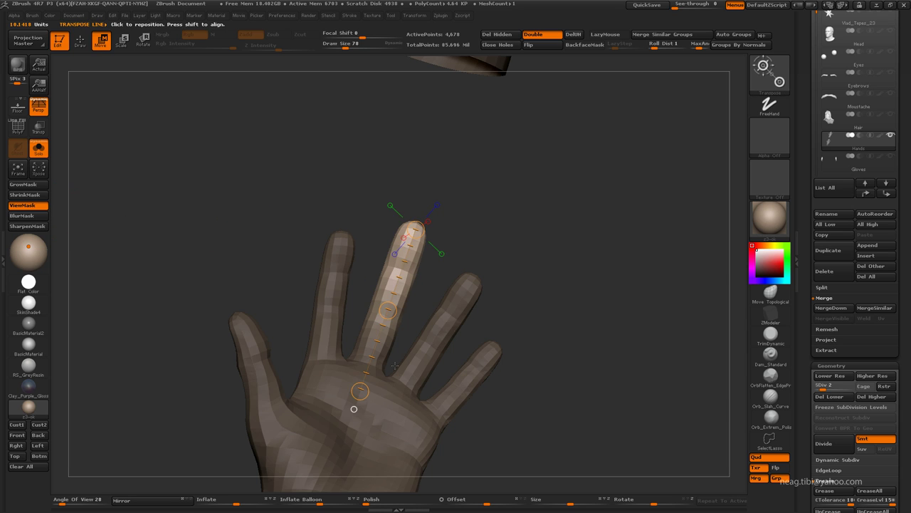
mouse_move(395, 366)
left_mouse_down()
mouse_move(519, 376)
mouse_move(391, 385)
left_mouse_up()
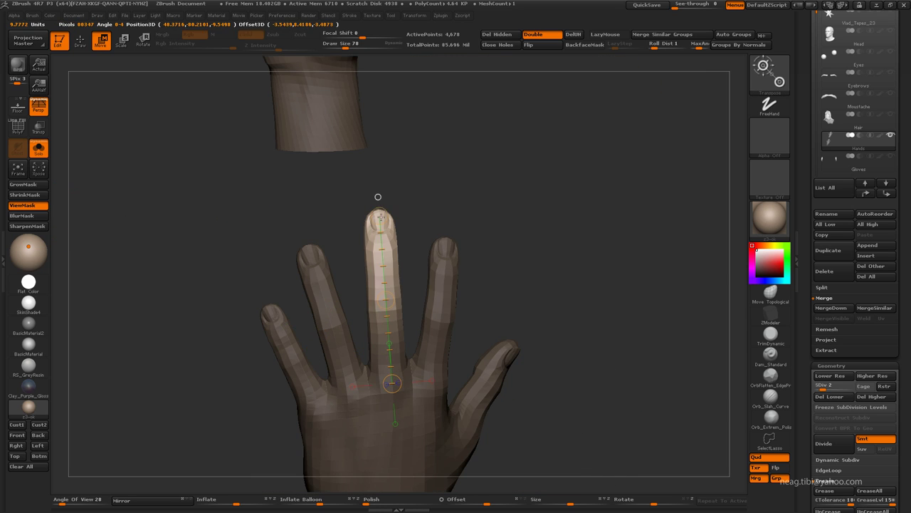
left_click_drag(378, 197, 372, 203)
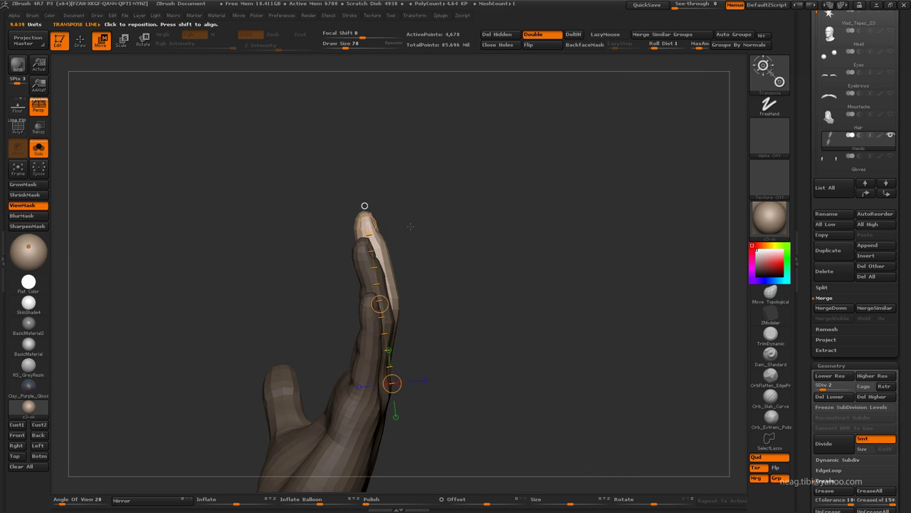
left_click_drag(410, 227, 423, 299)
mouse_move(385, 178)
left_mouse_down()
mouse_move(470, 169)
mouse_move(497, 152)
left_mouse_up()
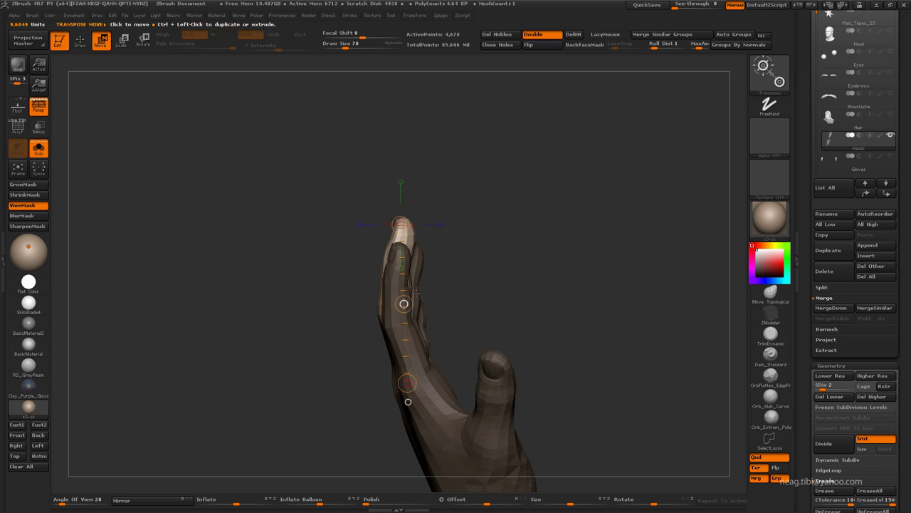
left_click_drag(416, 292, 346, 407)
key("q")
left_click_drag(506, 252, 497, 266)
mouse_move(418, 248)
left_mouse_down()
mouse_move(406, 309)
mouse_move(519, 417)
mouse_move(513, 368)
mouse_move(531, 423)
mouse_move(463, 204)
left_mouse_up()
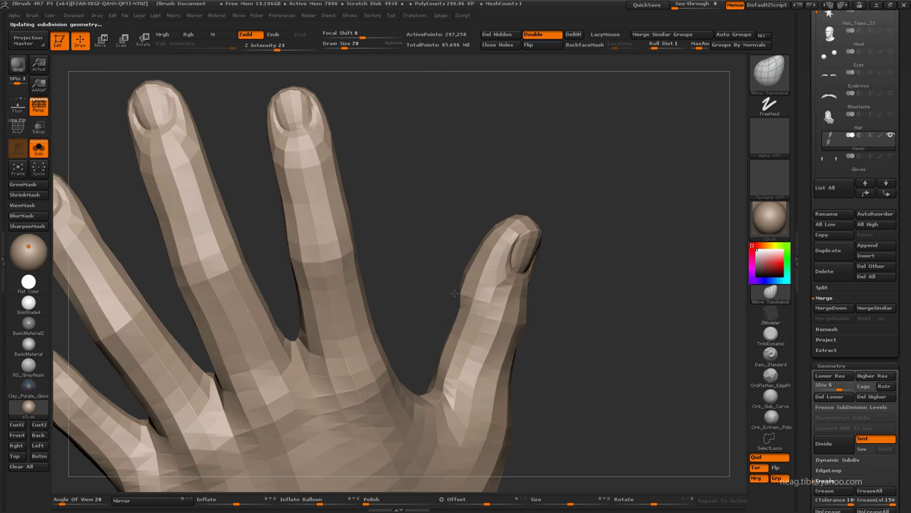
Toggle between lower and full subdivision levels while orbiting to inspect the fingers and wrist
key("shift+d")
key("d")
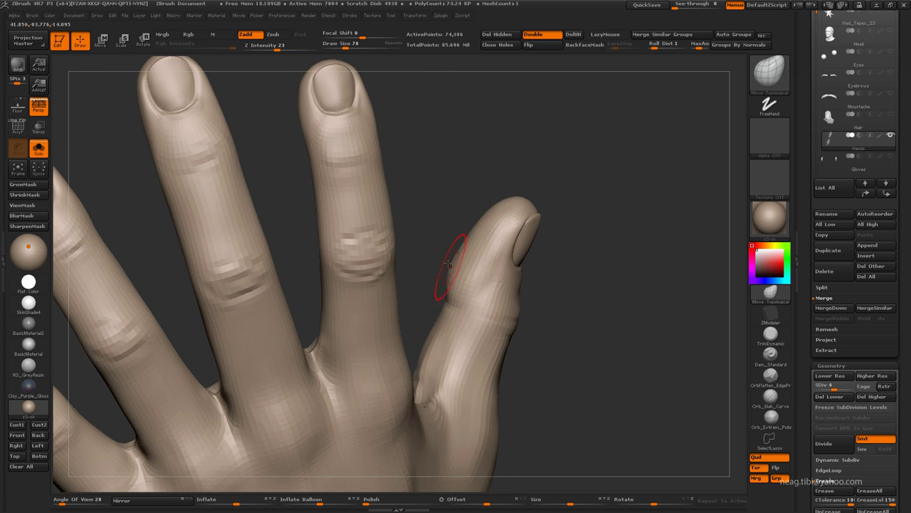
mouse_move(443, 254)
left_mouse_down("alt")
mouse_move(428, 207)
mouse_move(264, 197)
mouse_move(325, 261)
mouse_move(342, 240)
mouse_move(329, 254)
left_mouse_up("alt")
key("shift+d")
key("d")
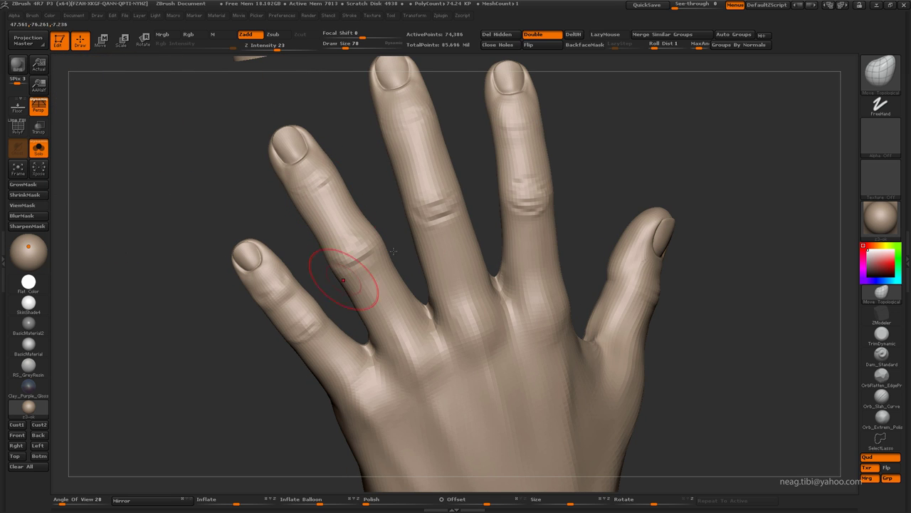
left_click_drag(401, 224, 367, 203, "alt")
key("shift+d")
key("d")
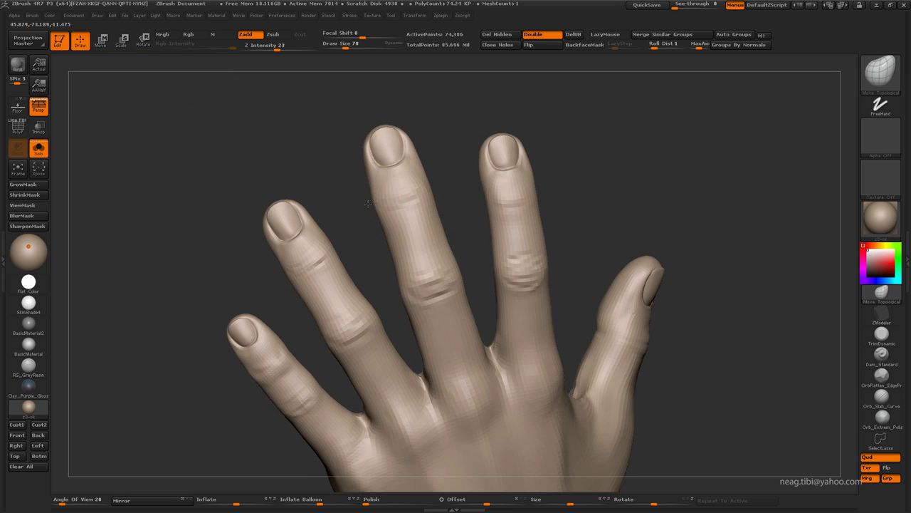
mouse_move(467, 219)
left_mouse_down()
mouse_move(488, 260)
mouse_move(547, 272)
left_mouse_up()
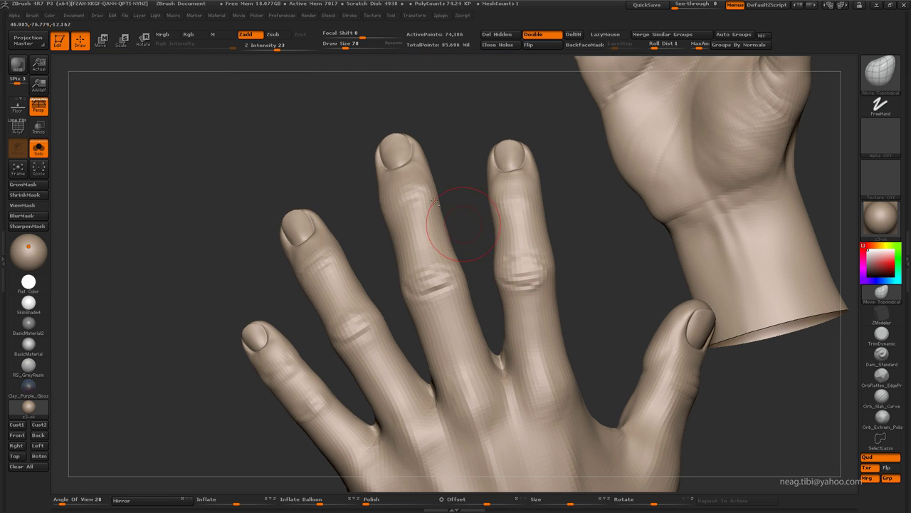
mouse_move(435, 203)
left_mouse_down("alt")
mouse_move(289, 140)
mouse_move(517, 264)
left_mouse_up("alt")
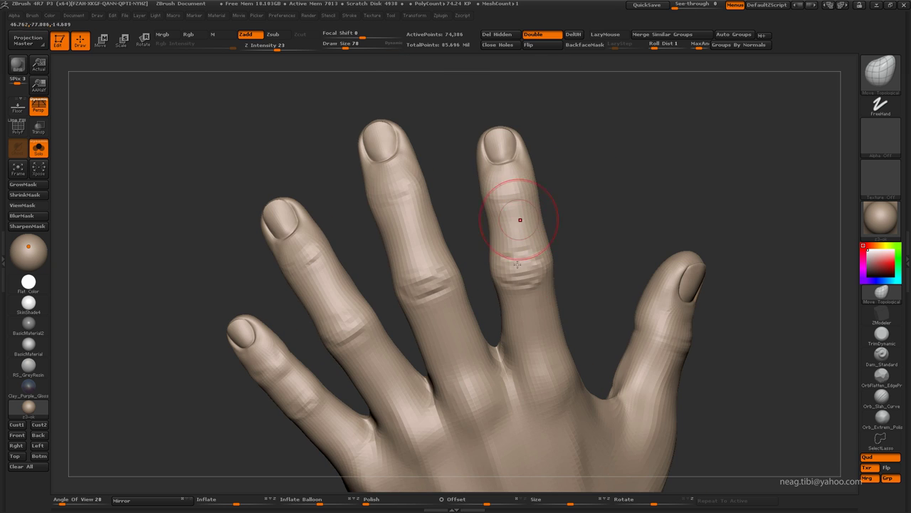
mouse_move(457, 216)
left_mouse_down("alt")
mouse_move(435, 228)
mouse_move(455, 304)
mouse_move(407, 271)
mouse_move(391, 320)
mouse_move(418, 299)
left_mouse_up("alt")
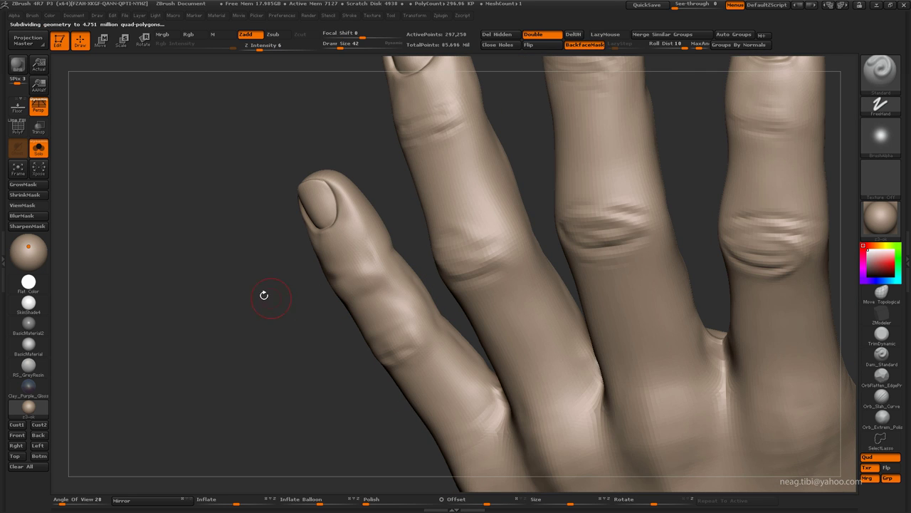
Zoom in on the index fingertip and nudge the skin around its nail
key("f")
left_click_drag(335, 252, 411, 356)
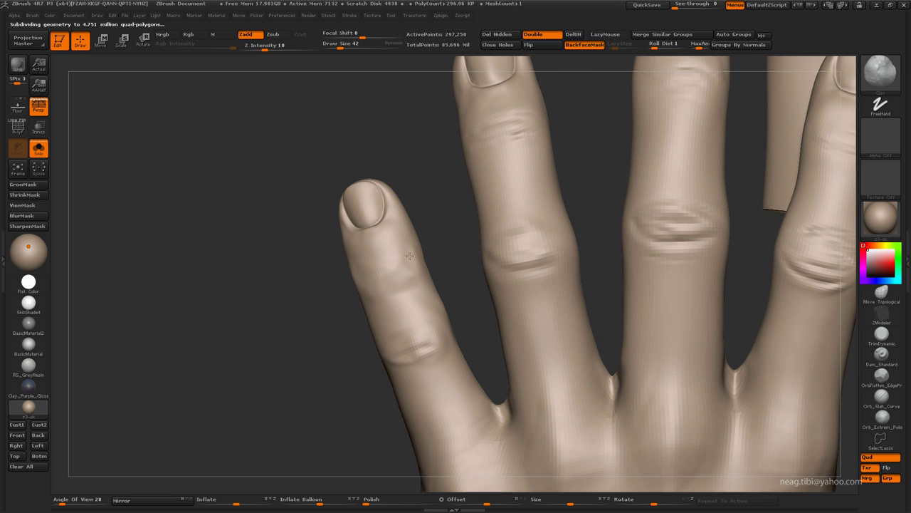
left_click_drag(317, 277, 334, 247)
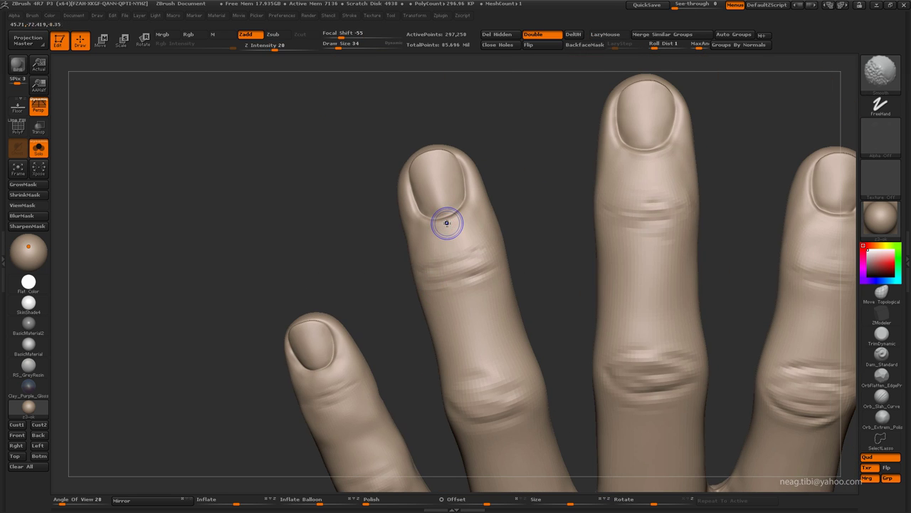
left_click_drag(421, 206, 420, 209)
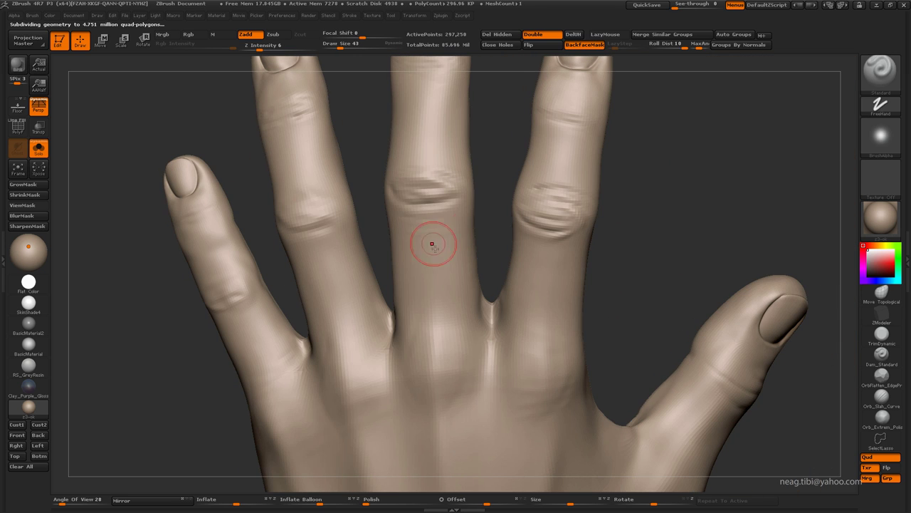
key("bracketright")
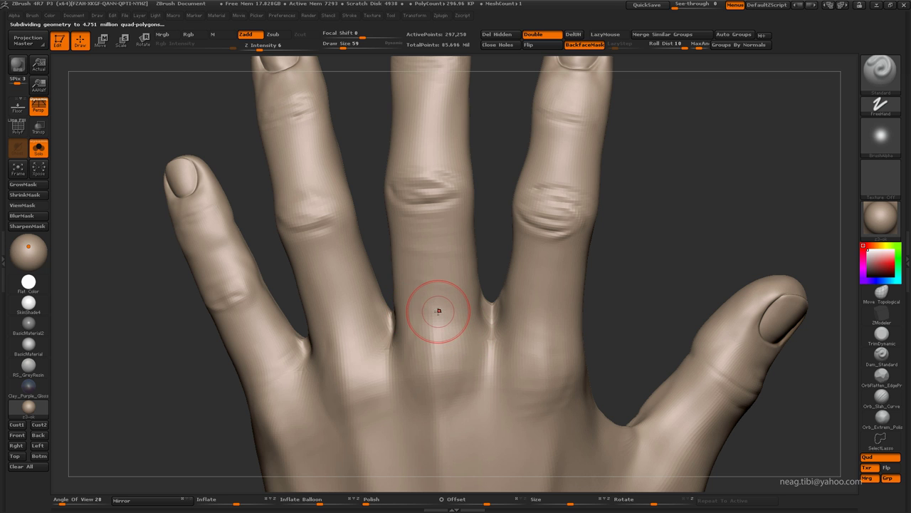
key("bracketleft")
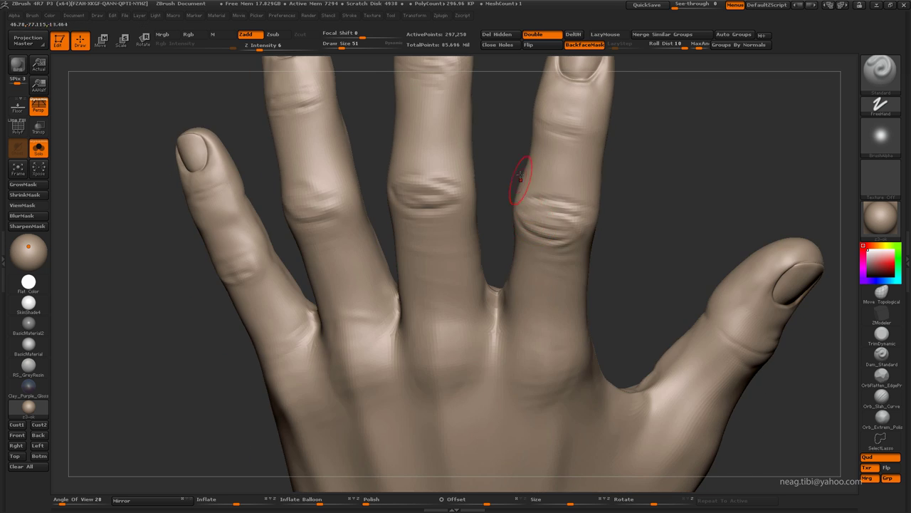
Reframe on the fingertips and switch to the ClayBuildup brush
mouse_move(519, 183)
right_mouse_down("alt")
mouse_move(529, 185)
mouse_move(503, 221)
right_mouse_up("alt")
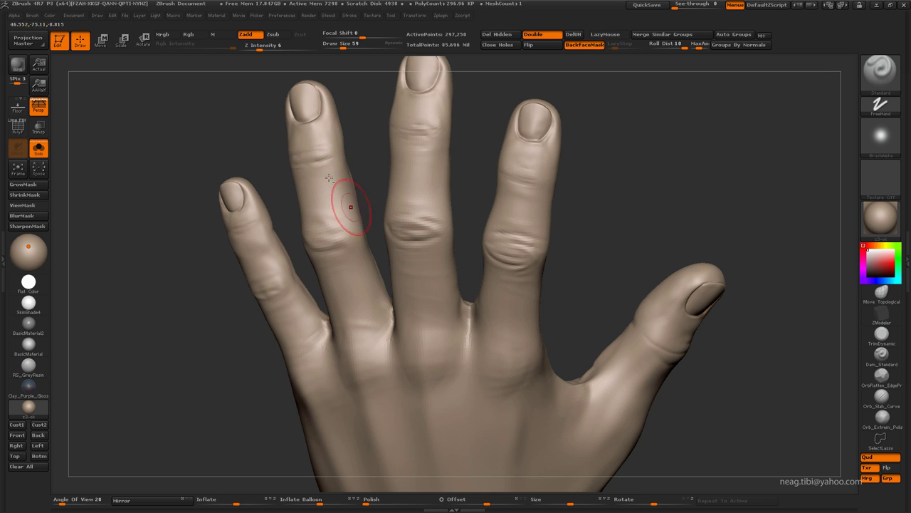
mouse_move(329, 178)
right_mouse_down("alt")
mouse_move(373, 280)
mouse_move(584, 204)
right_mouse_up("alt")
key("b")
key("c")
key("l")
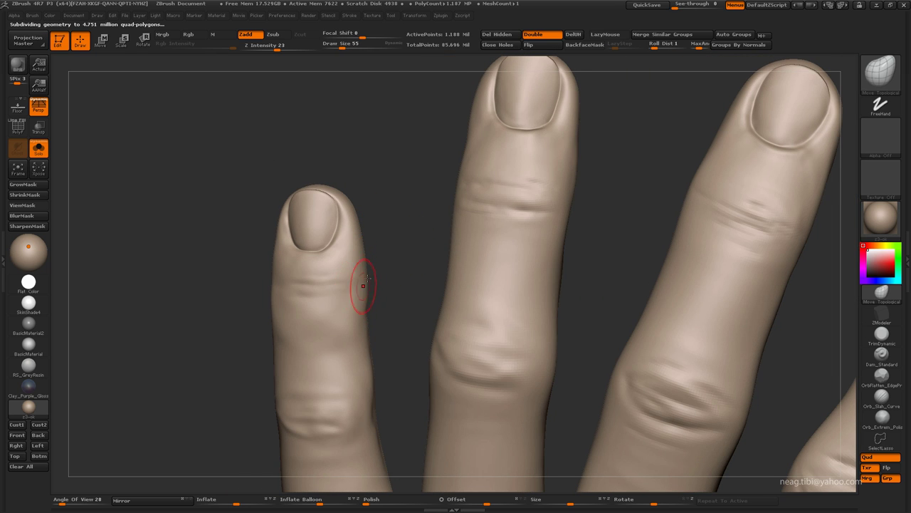
Carve finger-joint creases with Dam_Standard, then touch up with the Inflat brush
mouse_move(397, 260)
left_mouse_down()
mouse_move(233, 304)
mouse_move(361, 309)
mouse_move(334, 304)
left_mouse_up()
key("b")
key("d")
key("s")
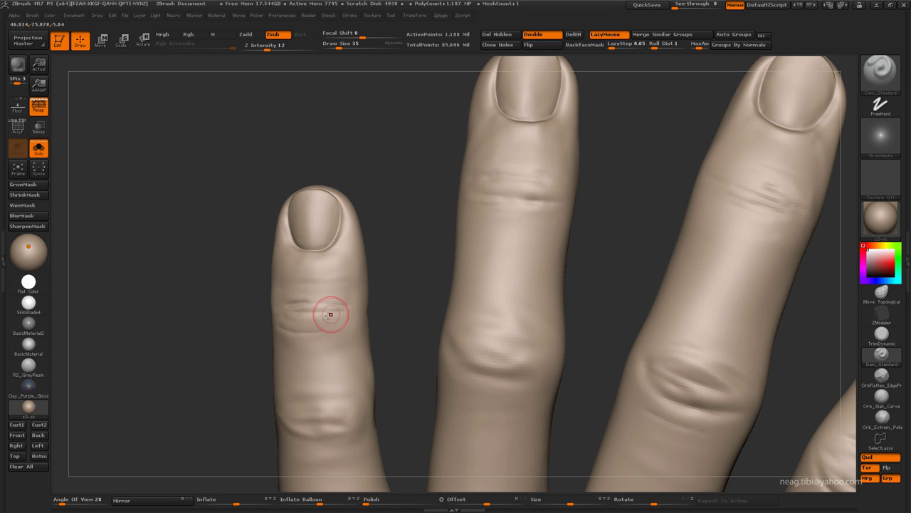
key("b")
key("i")
key("n")
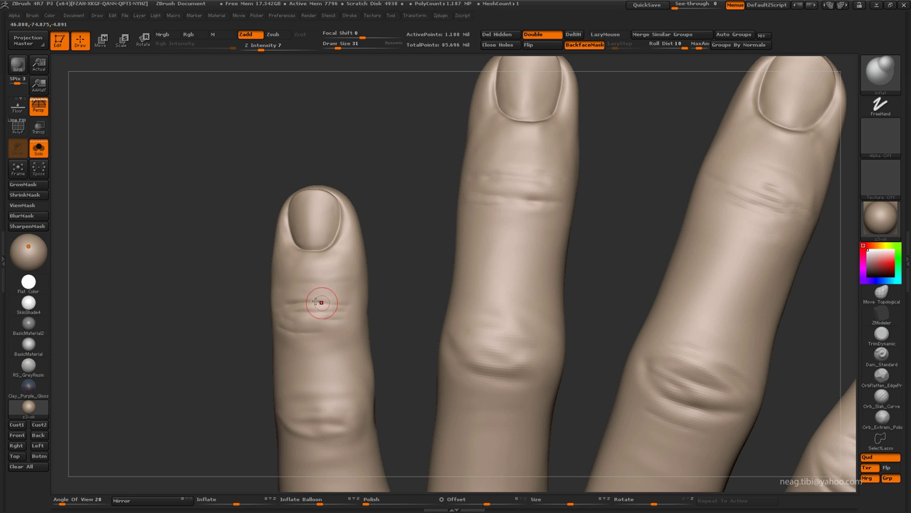
Turn to the knuckles and carve creases with Dam_Standard at intensity 8
key("f")
mouse_move(245, 248)
left_mouse_down()
mouse_move(269, 278)
mouse_move(260, 252)
mouse_move(275, 214)
mouse_move(279, 240)
mouse_move(389, 183)
mouse_move(506, 245)
mouse_move(605, 200)
mouse_move(467, 263)
left_mouse_up()
key("b")
key("d")
key("s")
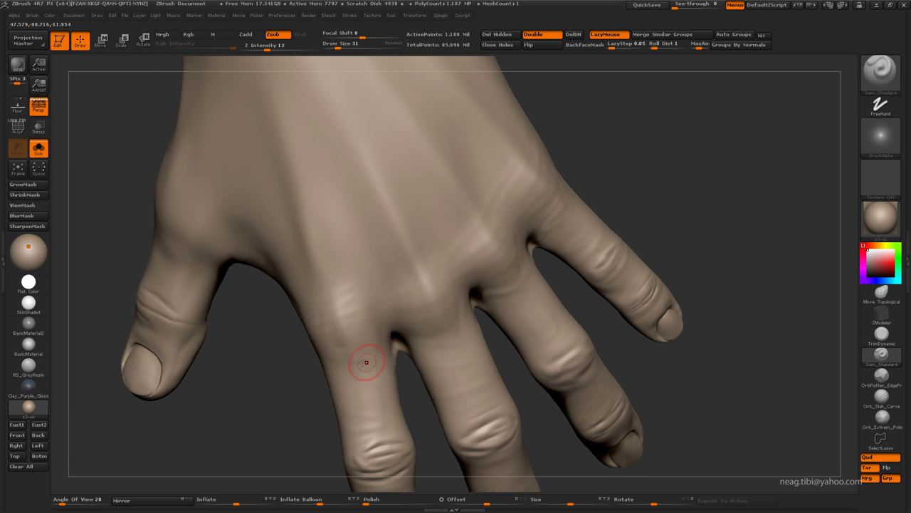
left_click_drag(366, 362, 343, 347)
left_click(262, 44)
type("8")
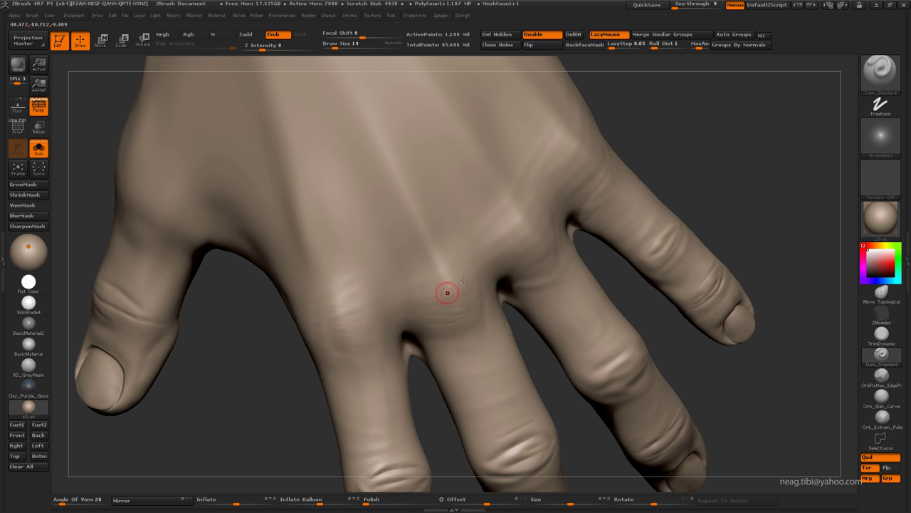
mouse_move(534, 249)
left_mouse_down()
mouse_move(384, 218)
mouse_move(400, 240)
mouse_move(505, 165)
left_mouse_up()
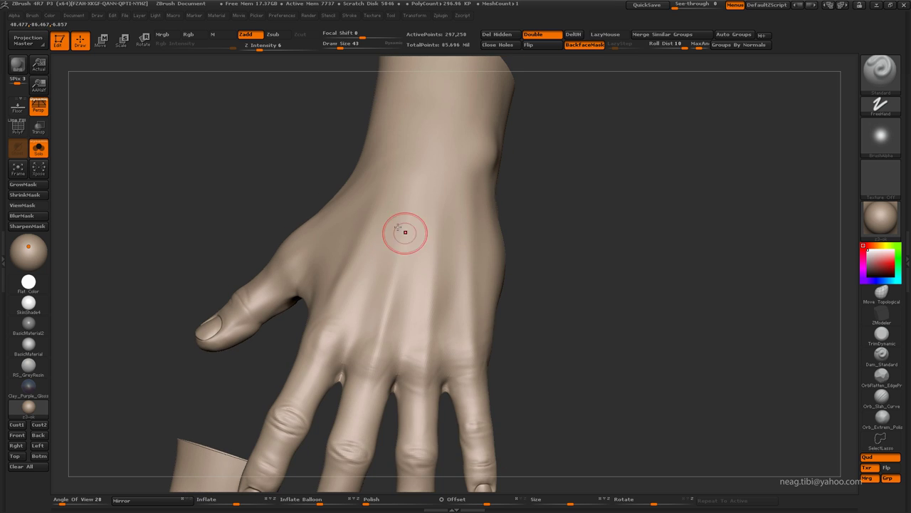
key("bracketright")
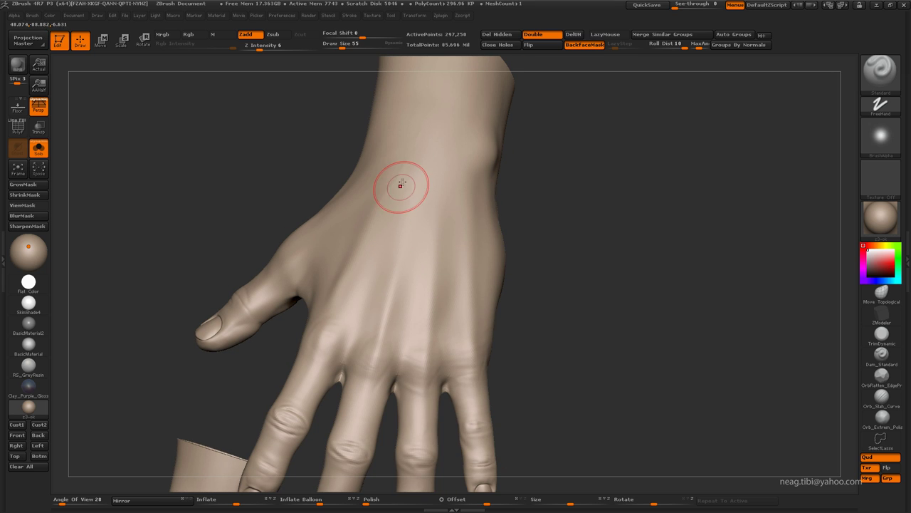
Sculpt two vein ridges across the back of the hand toward the wrist, resizing the brush
key("bracketright")
left_click_drag(404, 240, 435, 276)
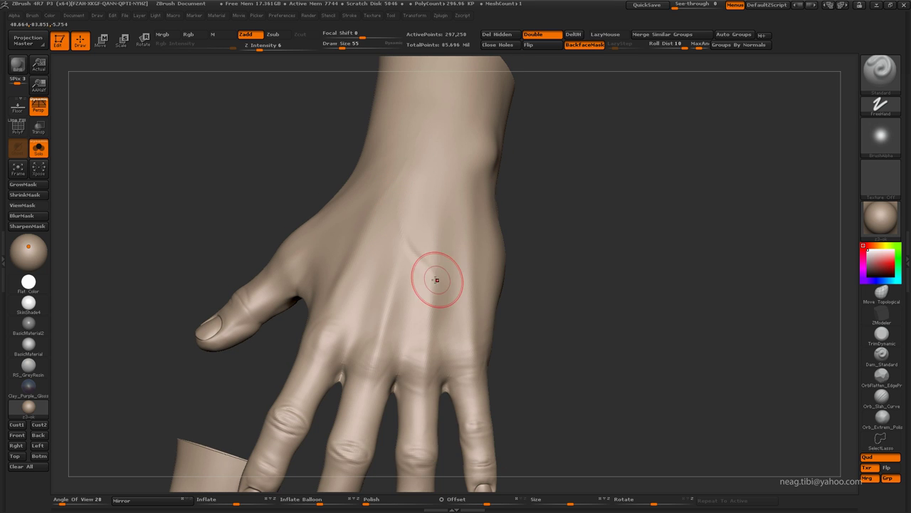
key("bracketright")
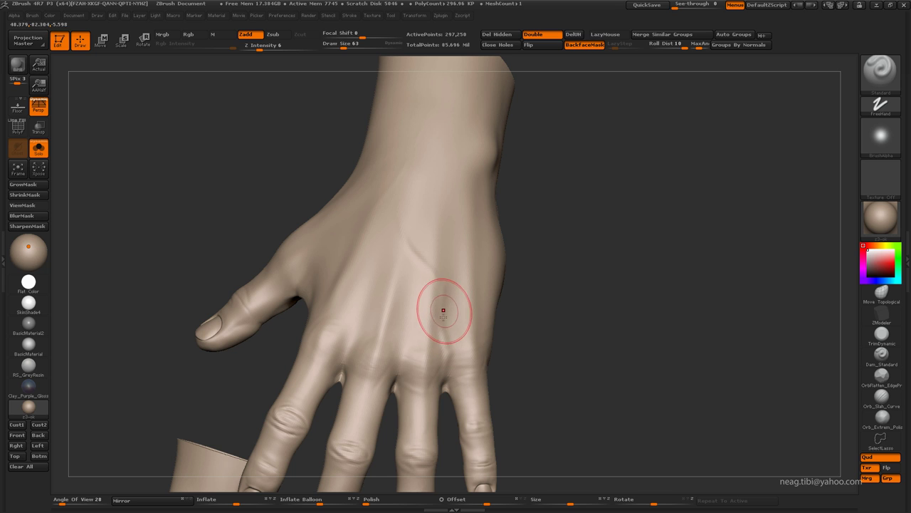
key("bracketright")
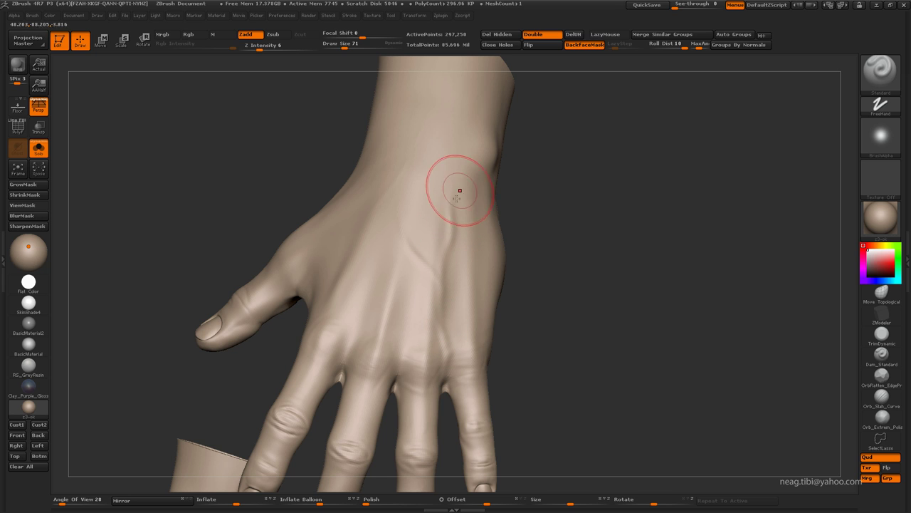
left_click_drag(492, 182, 445, 227)
key("bracketleft")
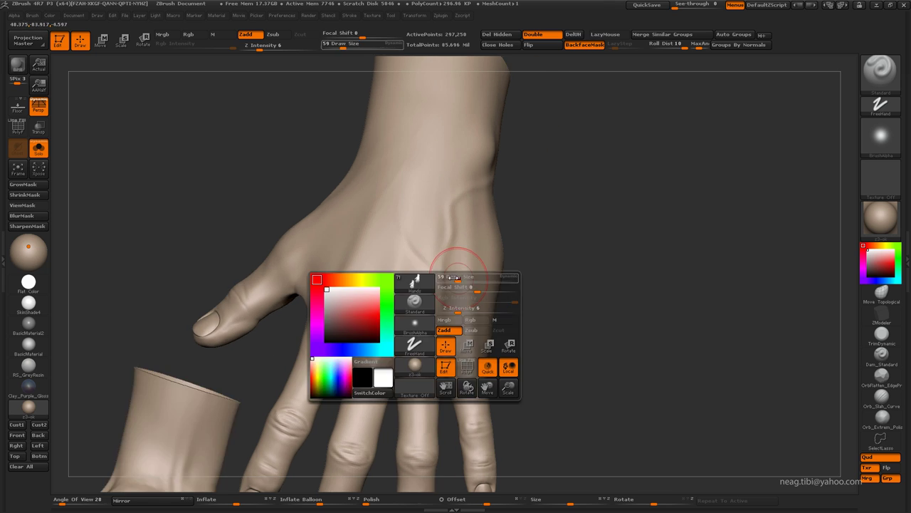
key("bracketleft")
key("bracketleft")
Orbit around the hand to review the veins from the back, palm side and wrist
mouse_move(400, 241)
left_mouse_down()
mouse_move(437, 244)
mouse_move(417, 193)
mouse_move(401, 206)
mouse_move(407, 234)
mouse_move(430, 235)
mouse_move(405, 179)
mouse_move(396, 198)
mouse_move(458, 264)
mouse_move(491, 271)
left_mouse_up()
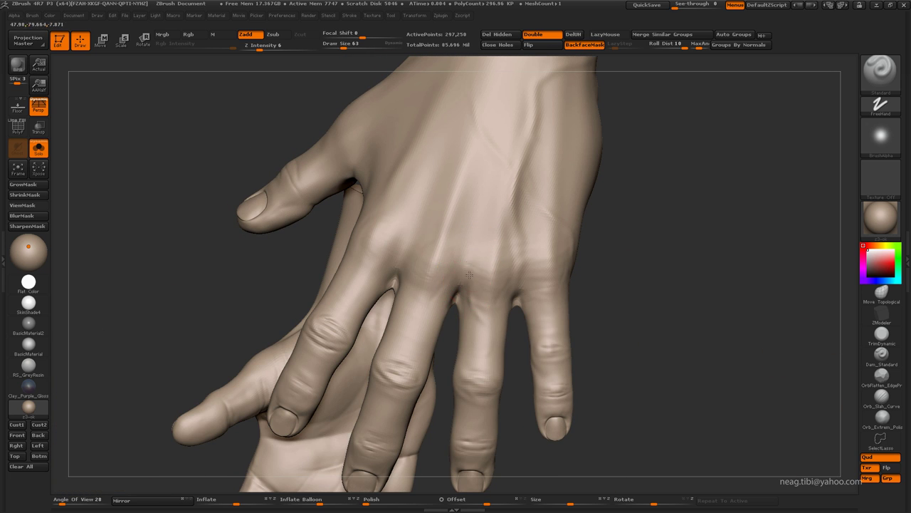
left_click_drag(506, 185, 460, 299)
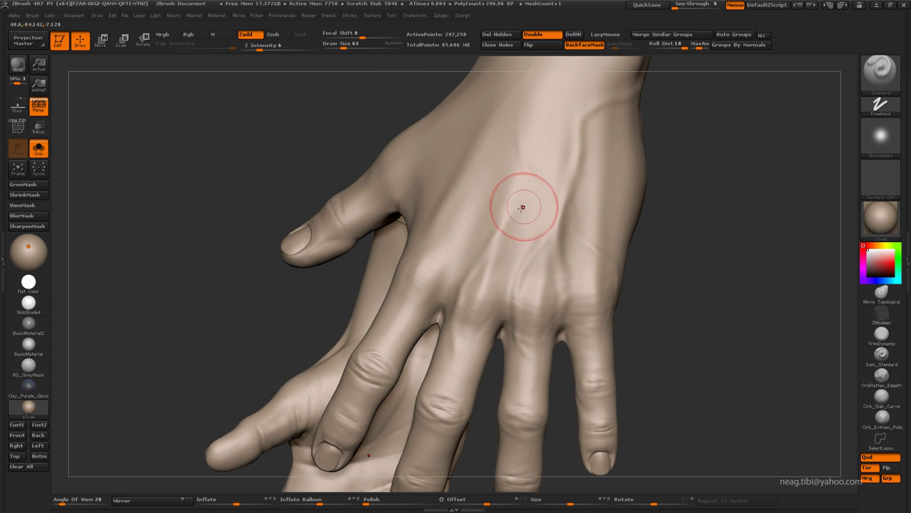
left_click_drag(525, 204, 473, 291)
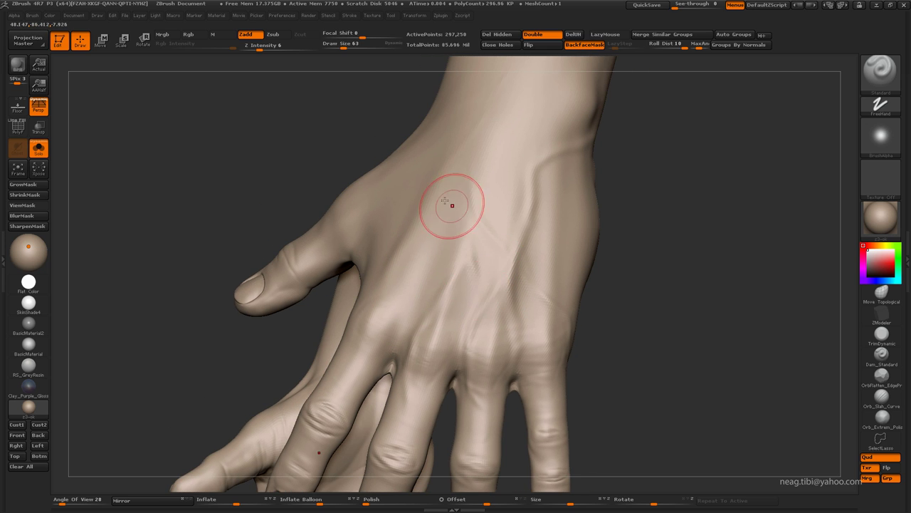
left_click_drag(453, 206, 436, 307)
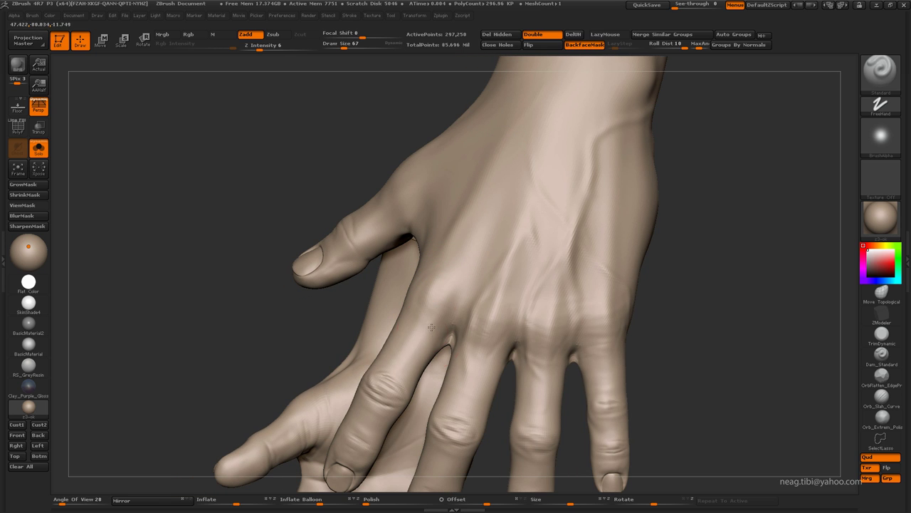
mouse_move(463, 301)
left_mouse_down()
mouse_move(457, 240)
mouse_move(382, 264)
mouse_move(414, 287)
left_mouse_up()
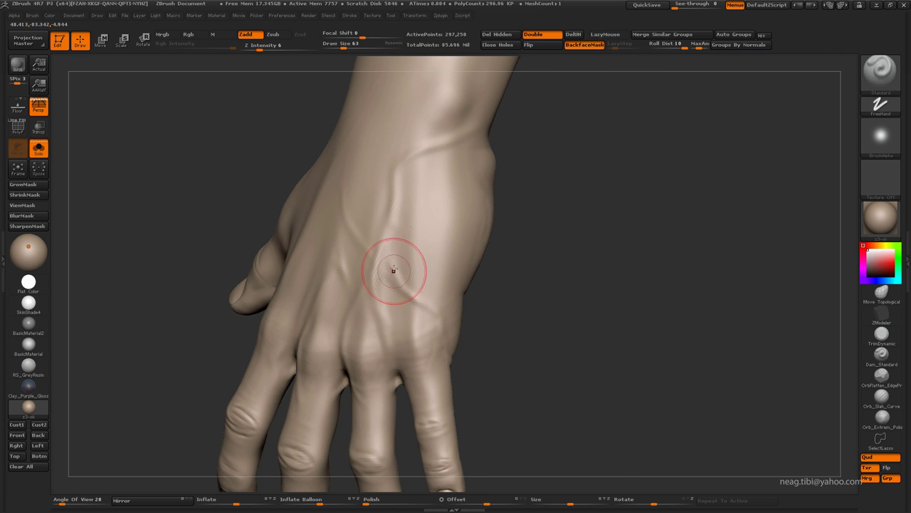
mouse_move(421, 228)
left_mouse_down()
mouse_move(387, 213)
mouse_move(383, 246)
left_mouse_up()
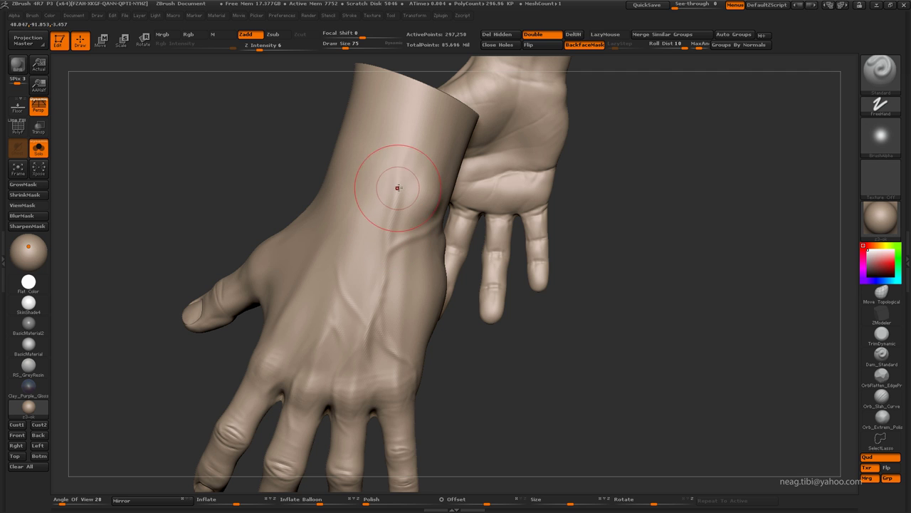
mouse_move(418, 92)
left_mouse_down()
mouse_move(332, 214)
mouse_move(361, 248)
left_mouse_up()
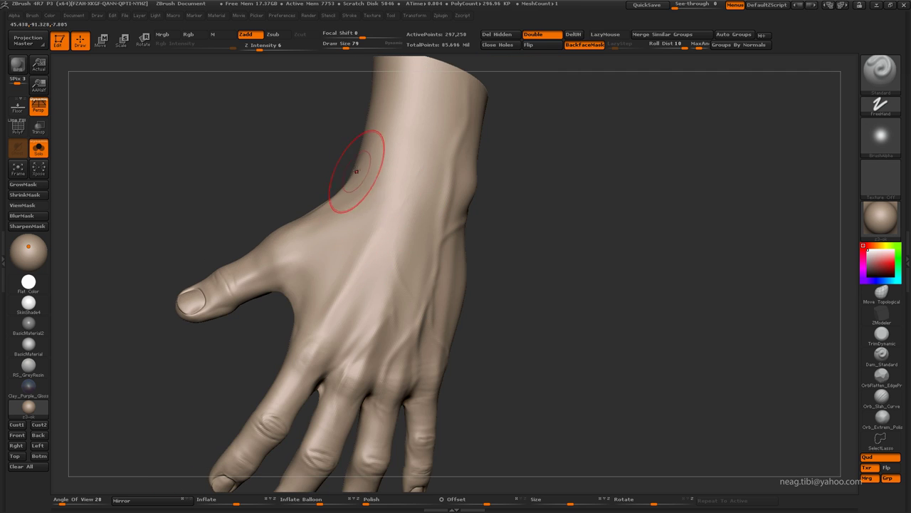
left_click_drag(356, 171, 407, 187)
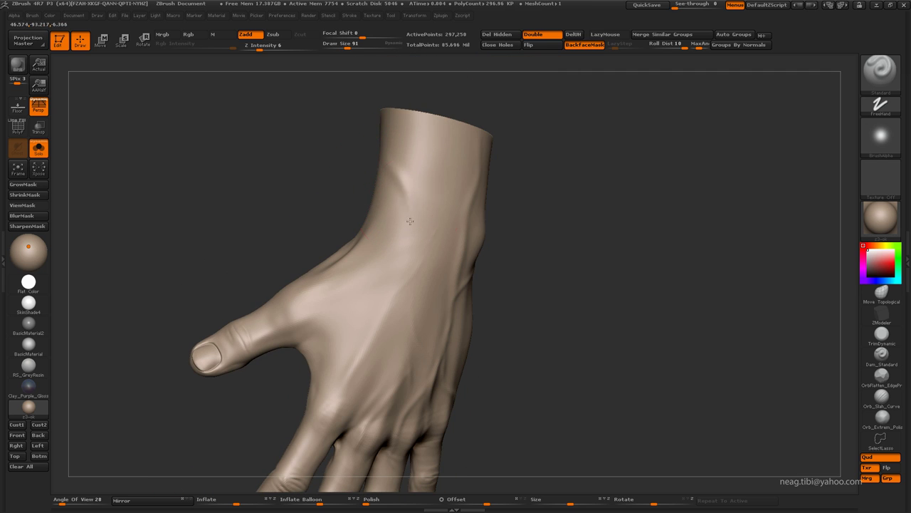
mouse_move(268, 198)
left_mouse_down()
mouse_move(352, 259)
mouse_move(305, 270)
left_mouse_up()
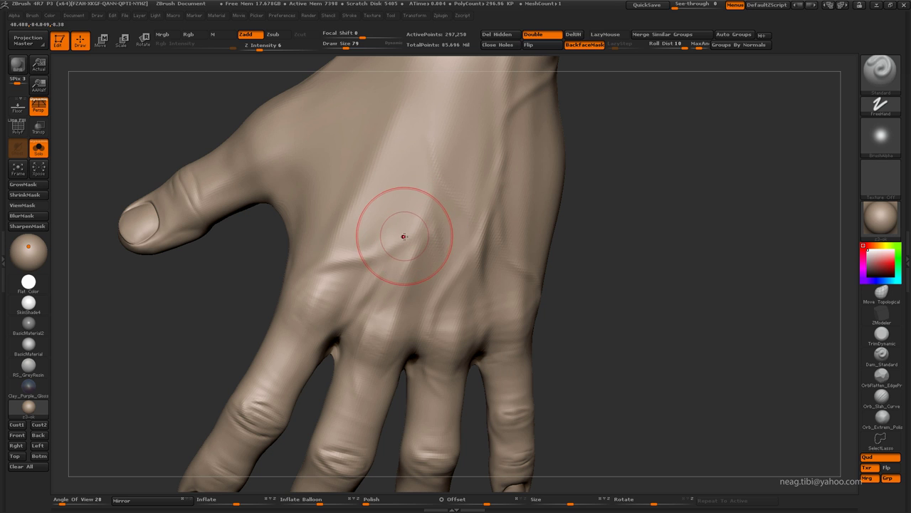
left_click_drag(349, 252, 343, 262)
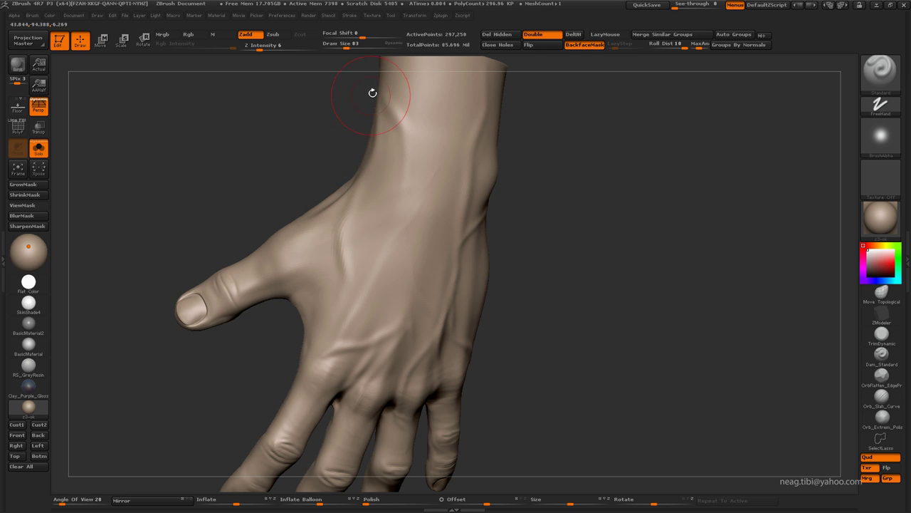
mouse_move(373, 92)
left_mouse_down()
mouse_move(408, 177)
mouse_move(377, 234)
mouse_move(418, 275)
mouse_move(363, 242)
mouse_move(379, 272)
mouse_move(335, 284)
mouse_move(376, 282)
mouse_move(407, 265)
mouse_move(432, 302)
left_mouse_up()
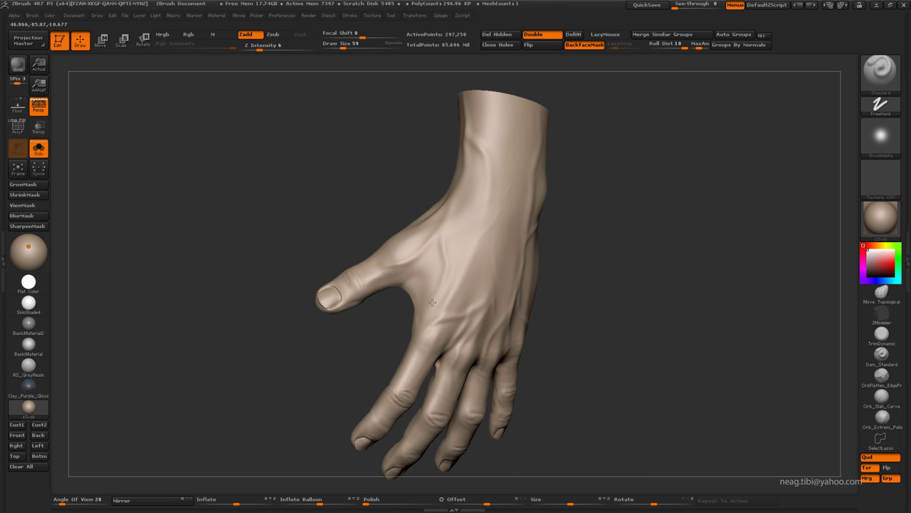
mouse_move(419, 336)
left_mouse_down()
mouse_move(443, 325)
mouse_move(463, 230)
left_mouse_up()
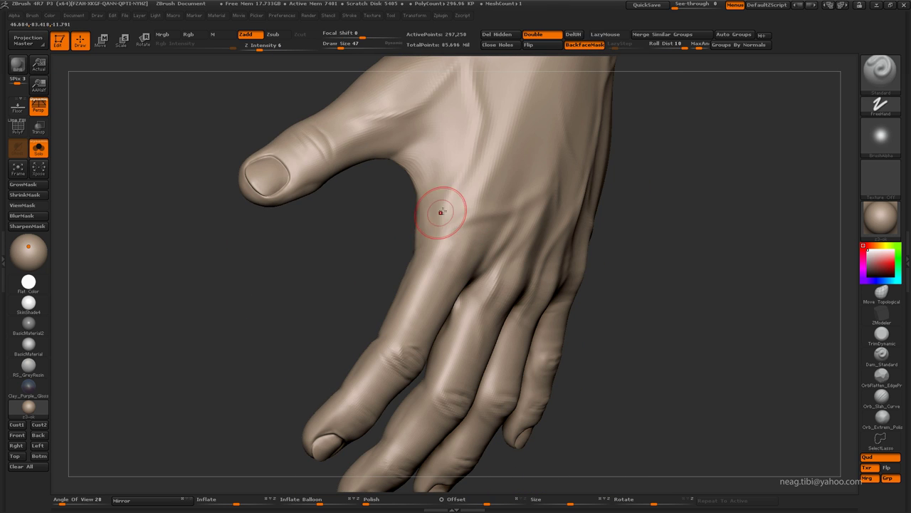
mouse_move(417, 296)
left_mouse_down()
mouse_move(420, 317)
mouse_move(406, 258)
left_mouse_up()
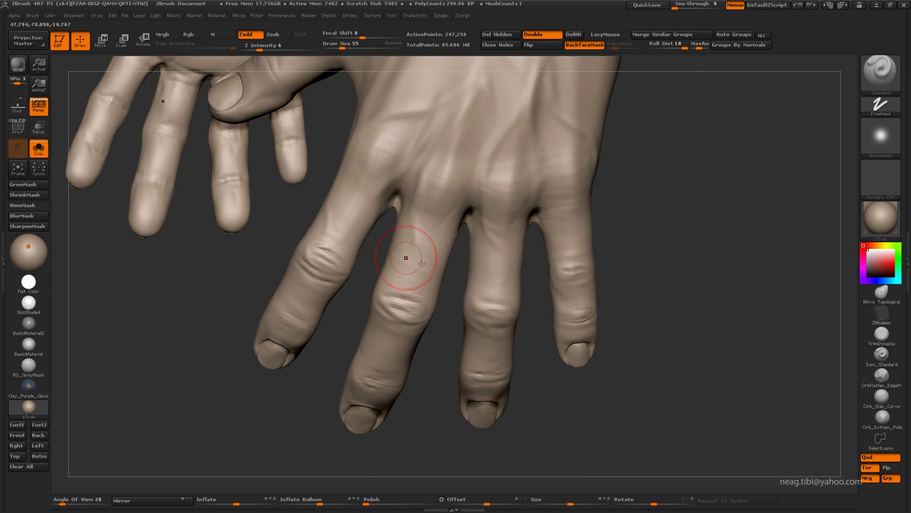
mouse_move(423, 295)
left_mouse_down()
mouse_move(483, 227)
mouse_move(441, 234)
left_mouse_up()
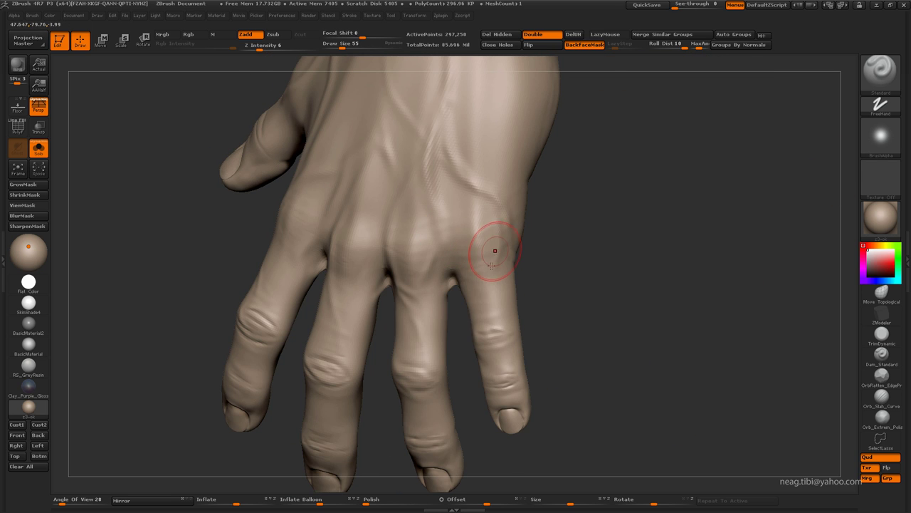
left_click_drag(508, 335, 439, 302)
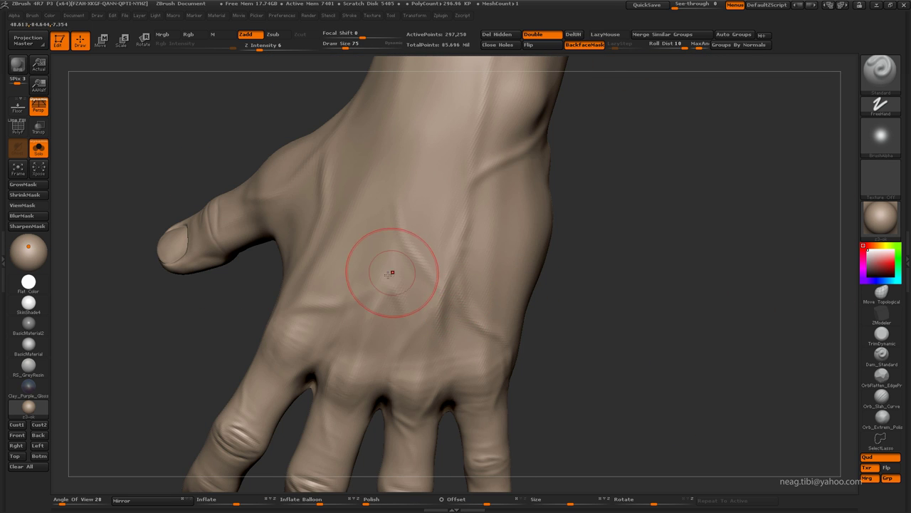
mouse_move(387, 268)
left_mouse_down()
mouse_move(377, 253)
mouse_move(374, 290)
left_mouse_up()
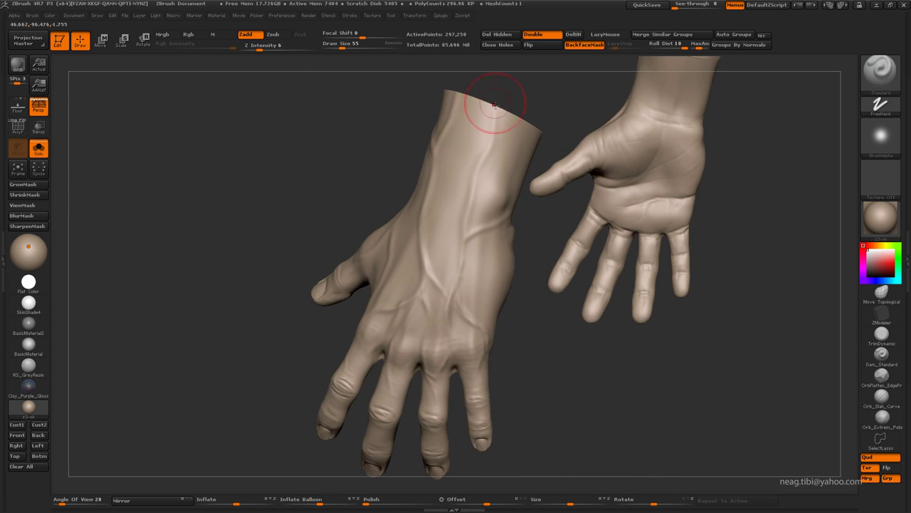
left_click_drag(468, 214, 429, 274)
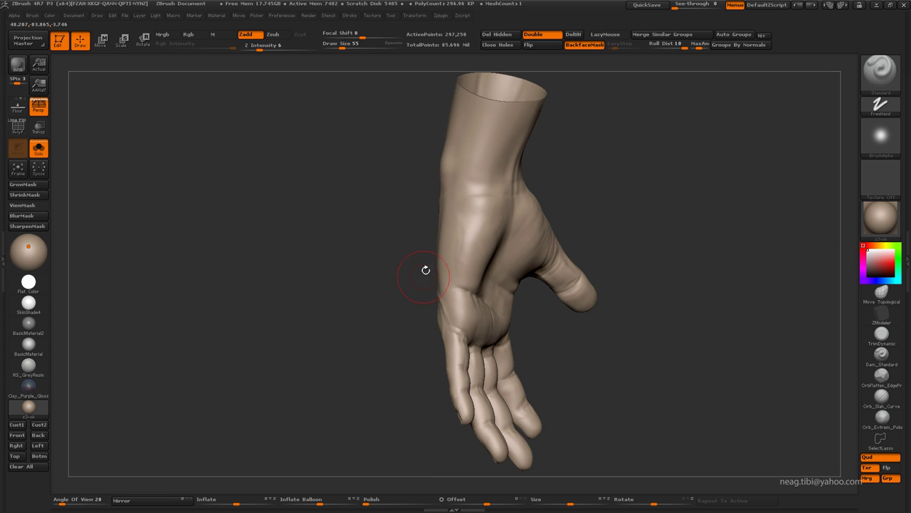
Orbit around the palm side, then enable LazyMouse and enlarge the brush
mouse_move(426, 270)
left_mouse_down()
mouse_move(343, 251)
mouse_move(461, 280)
left_mouse_up()
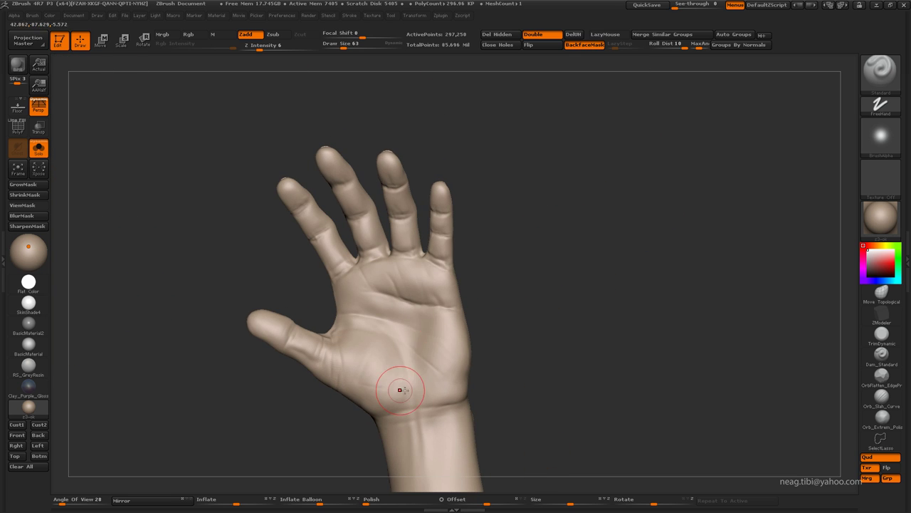
mouse_move(401, 388)
left_mouse_down()
mouse_move(443, 387)
mouse_move(361, 291)
mouse_move(555, 237)
mouse_move(427, 285)
mouse_move(369, 292)
mouse_move(498, 228)
left_mouse_up()
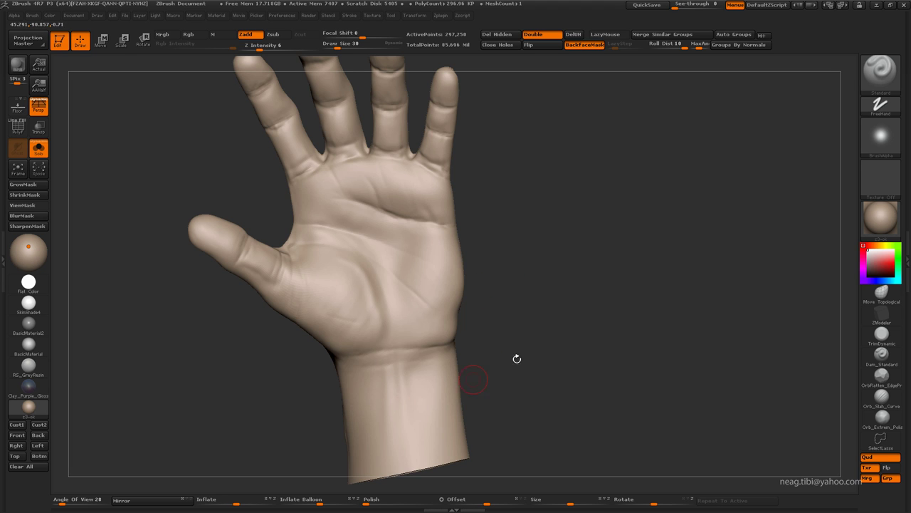
left_click_drag(517, 359, 425, 401)
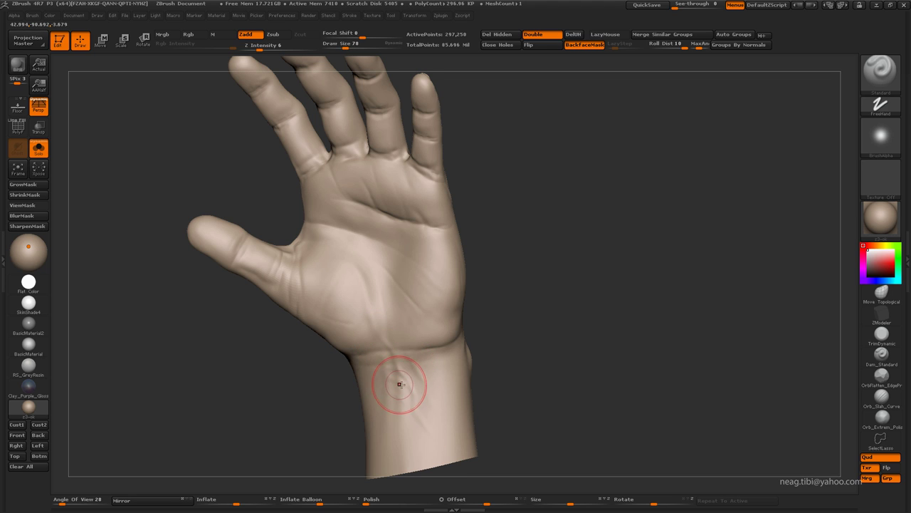
left_click_drag(397, 383, 413, 401)
left_click_drag(360, 358, 527, 313)
mouse_move(417, 332)
left_mouse_down()
mouse_move(400, 244)
mouse_move(496, 277)
mouse_move(524, 362)
mouse_move(535, 297)
mouse_move(568, 234)
mouse_move(627, 41)
left_mouse_up()
left_click(625, 37)
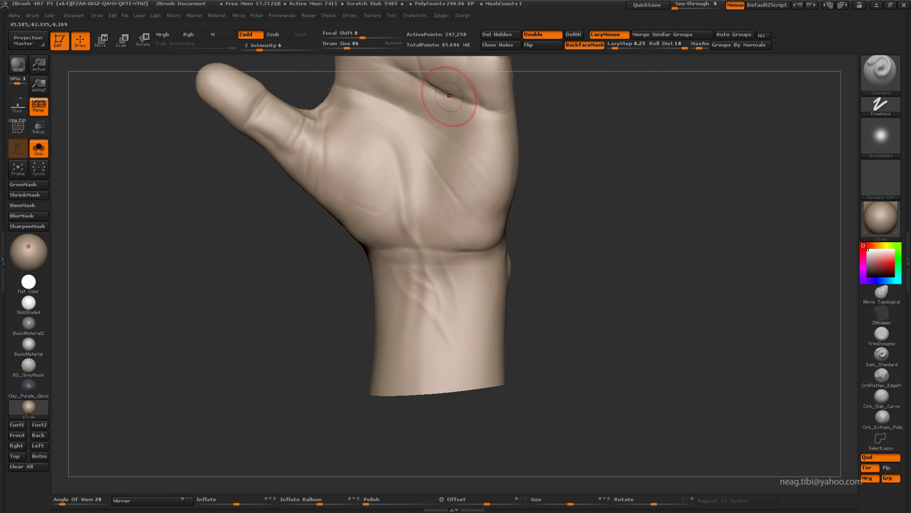
left_click_drag(421, 266, 441, 294)
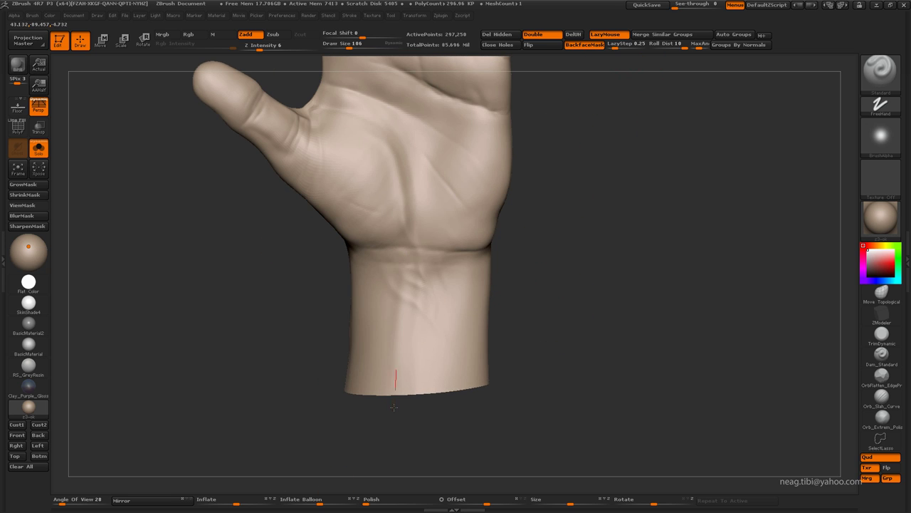
key("]")
Step up subdivision levels, select Dam_Standard and zoom in close on the wrist
key("d")
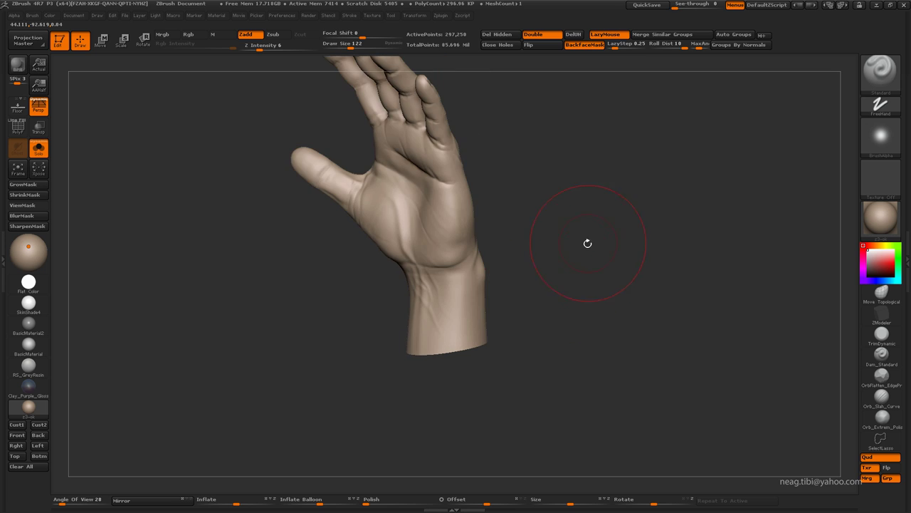
key("d")
left_click_drag(512, 260, 549, 320, "alt")
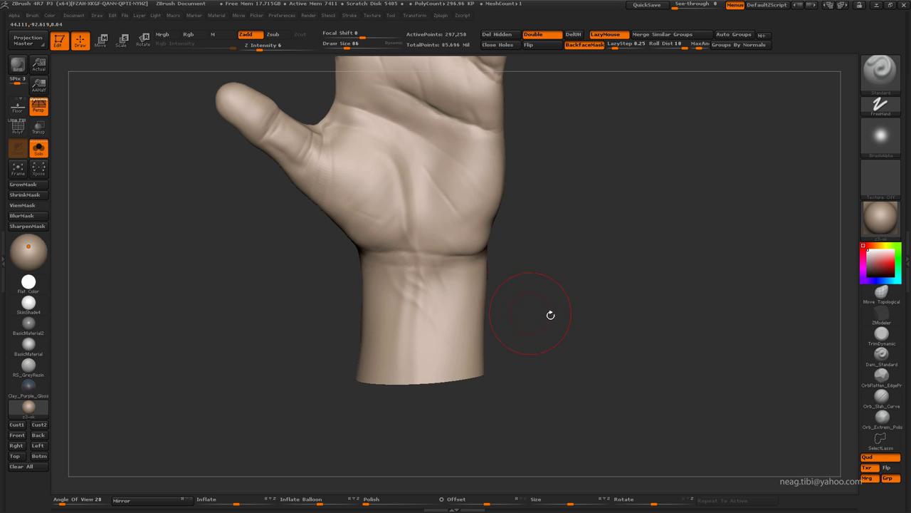
key("b")
key("d")
key("s")
left_click_drag(541, 281, 547, 285, "alt")
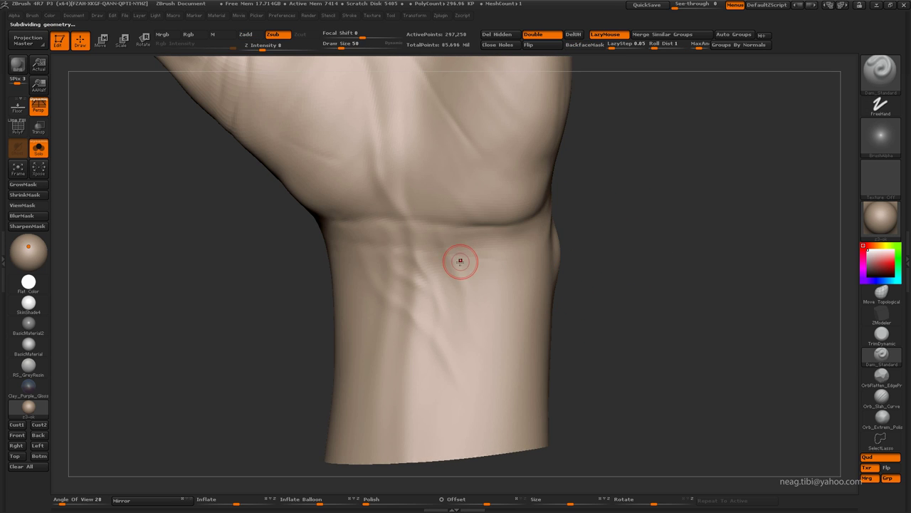
Jump to the top subdivision level, turn off LazyMouse and set Z Intensity to 11 with a smaller brush
key("ctrl+d")
right_click_drag(496, 254, 511, 247)
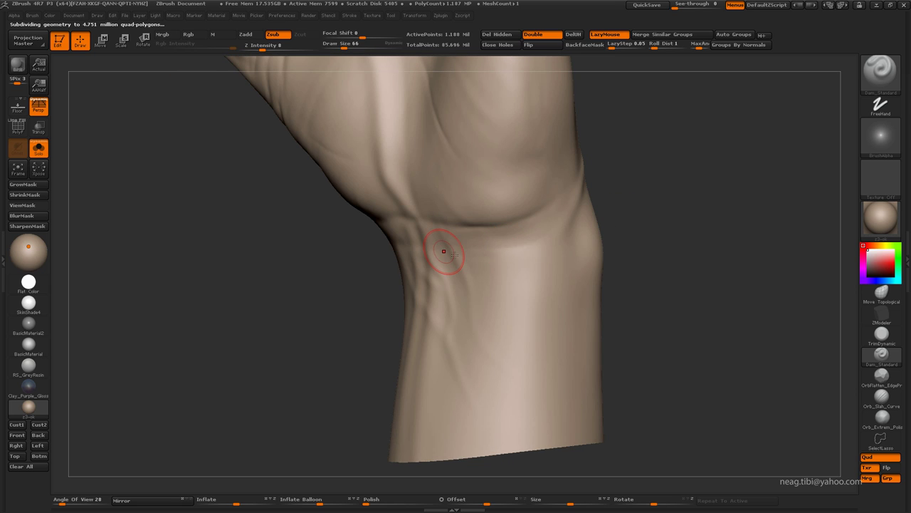
left_click(602, 34)
left_click_drag(263, 49, 266, 49)
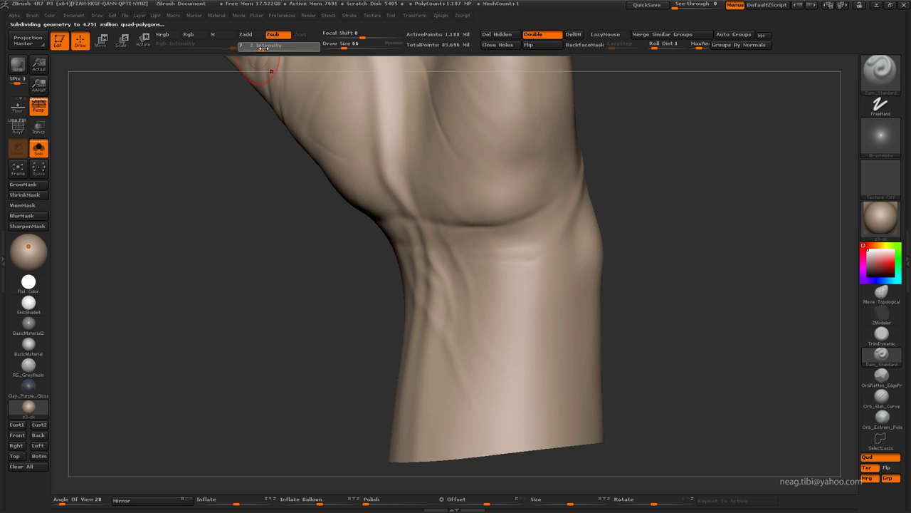
left_click_drag(345, 48, 341, 48)
key("bracketleft")
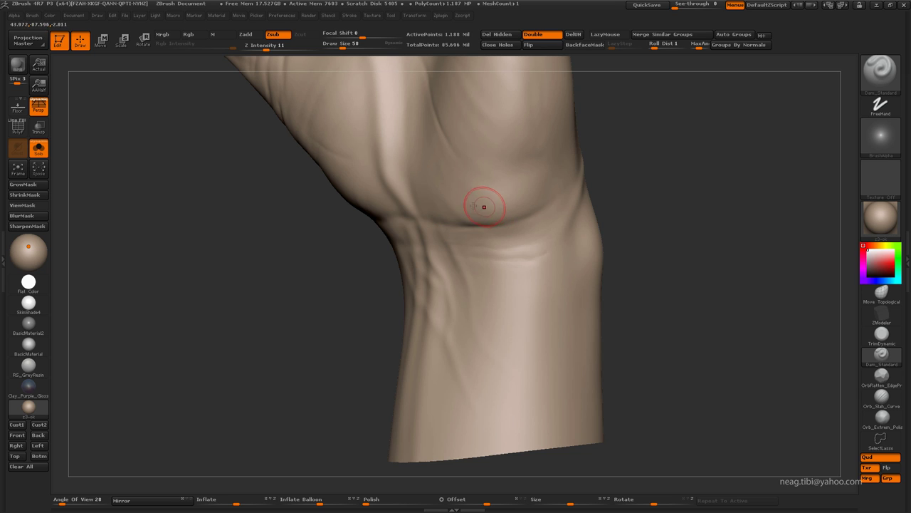
Zoom in on the palm and stroke a crease into the lower palm, undoing and resizing as needed
right_click_drag(483, 207, 502, 200)
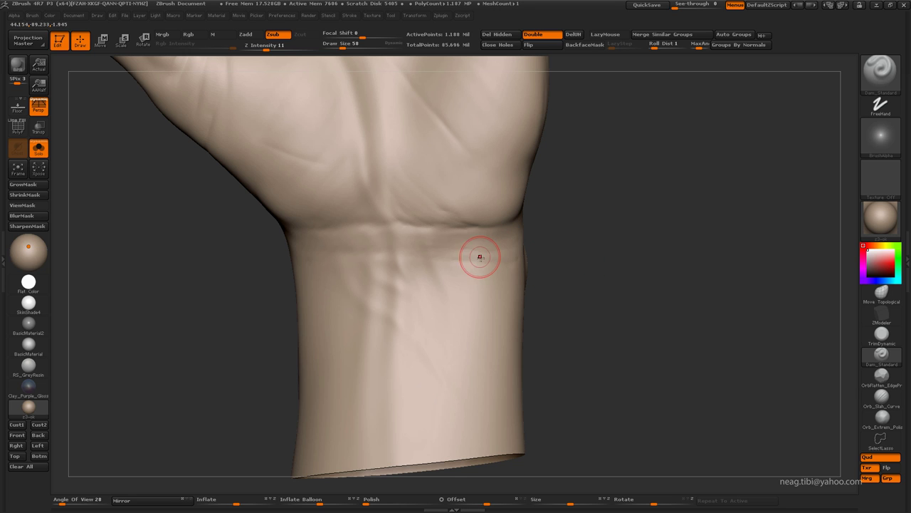
right_click_drag(321, 252, 308, 249)
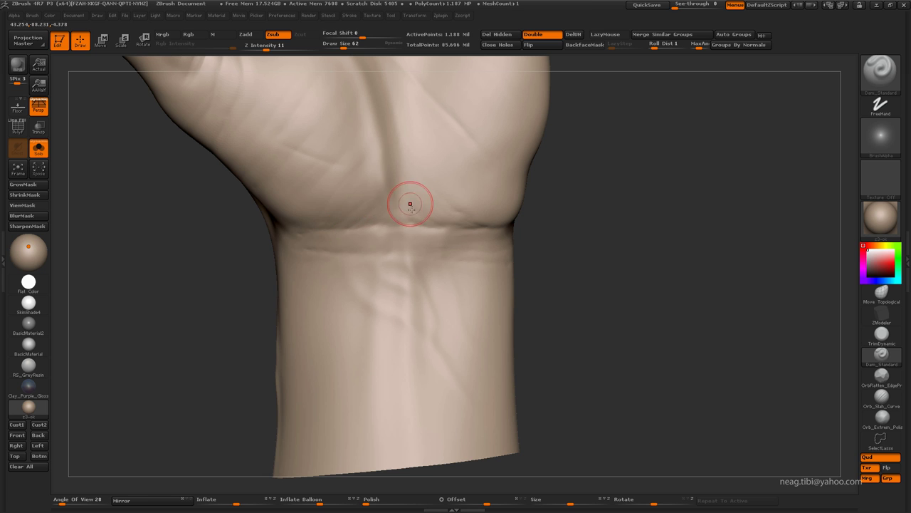
mouse_move(411, 206)
right_mouse_down("alt")
mouse_move(503, 232)
mouse_move(495, 268)
right_mouse_up("alt")
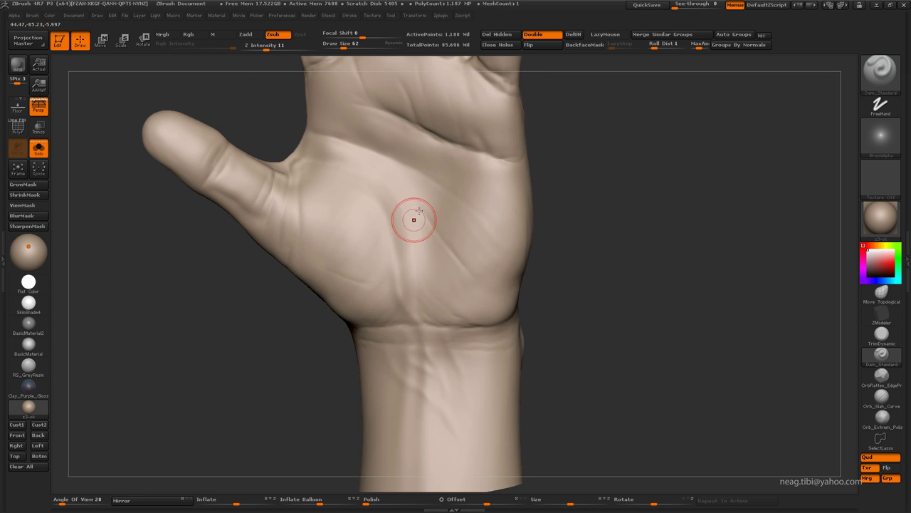
mouse_move(414, 219)
right_mouse_down("alt")
mouse_move(565, 206)
mouse_move(651, 221)
mouse_move(625, 199)
right_mouse_up("alt")
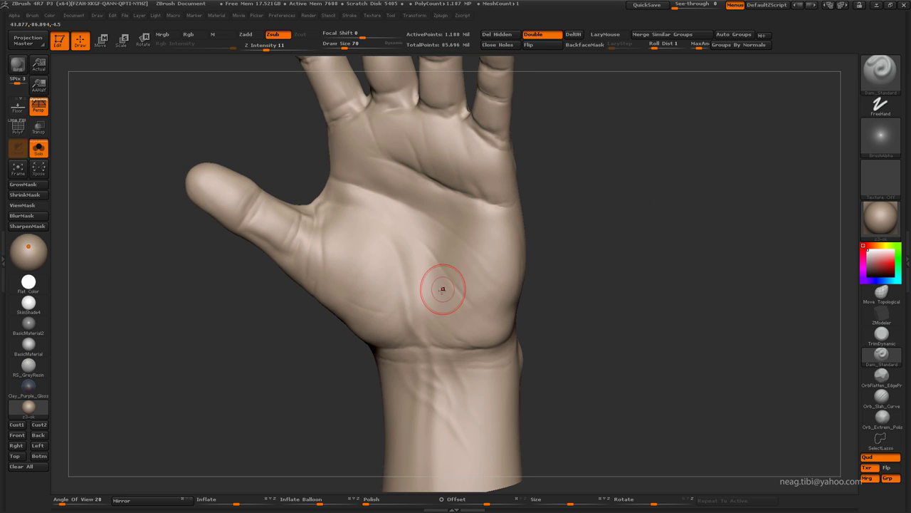
right_click_drag(442, 292, 555, 301, "alt")
key("bracketleft")
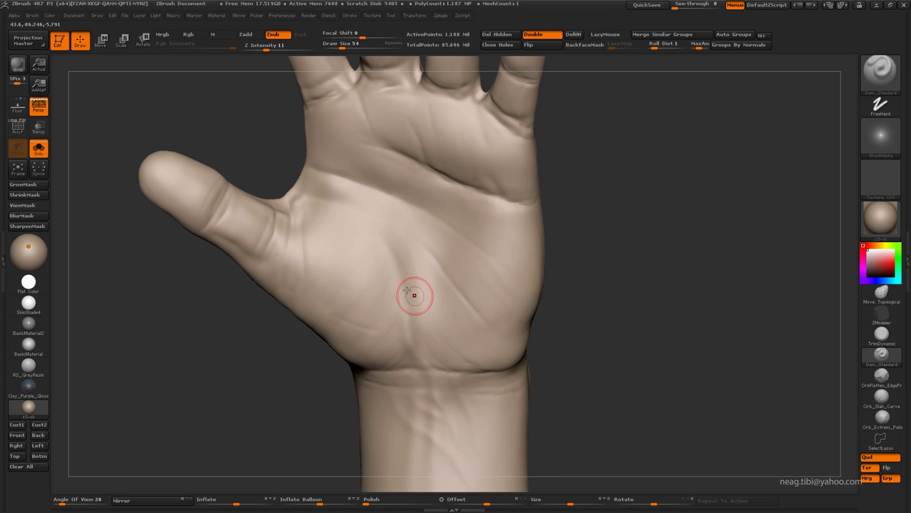
right_click_drag(403, 238, 265, 160)
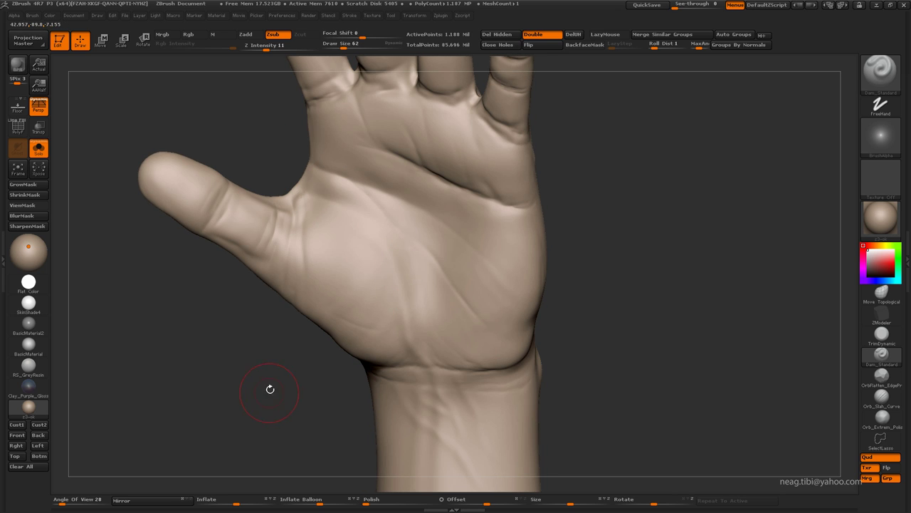
right_click_drag(271, 386, 409, 328)
key("bracketright")
left_click_drag(412, 318, 389, 352)
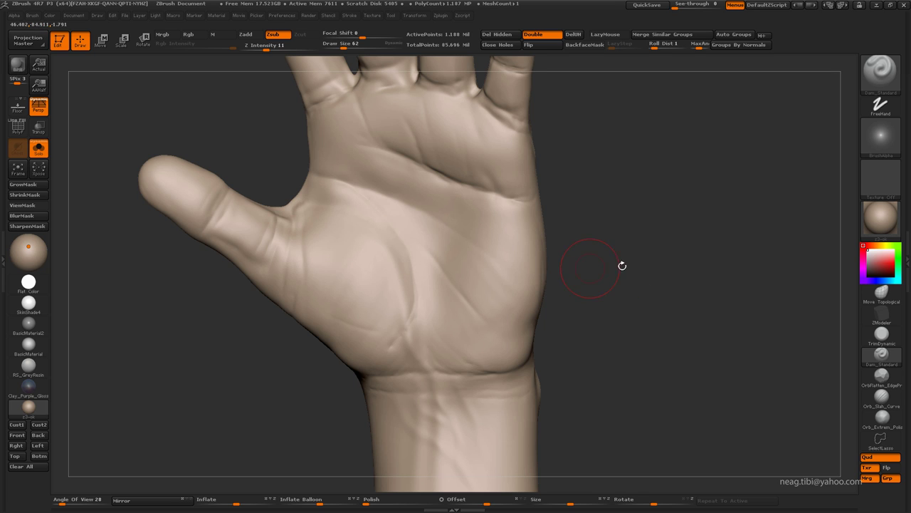
key("ctrl+z")
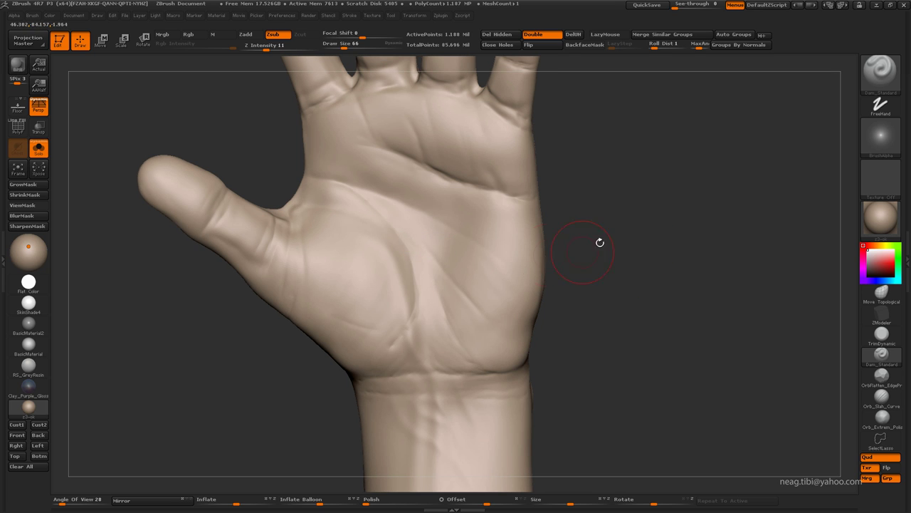
key("bracketleft")
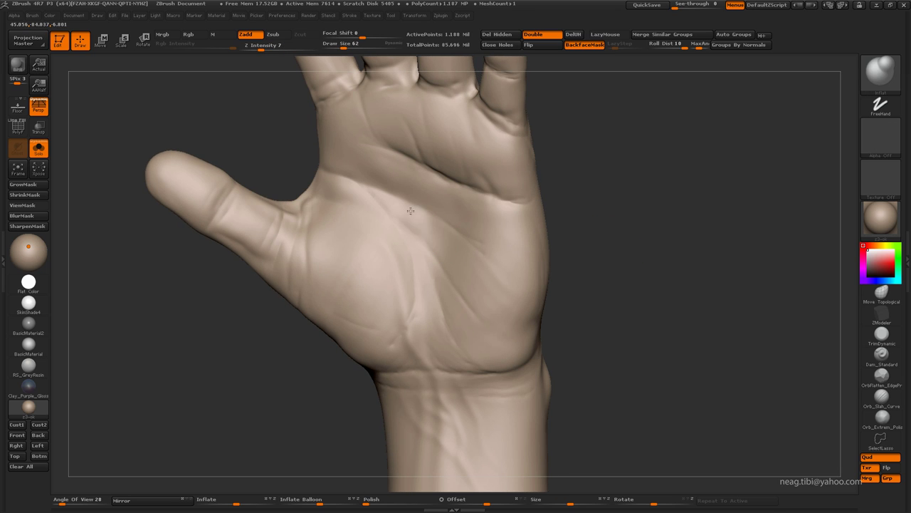
Shrink the brush and orbit in close on the back of the hand
key("bracketleft")
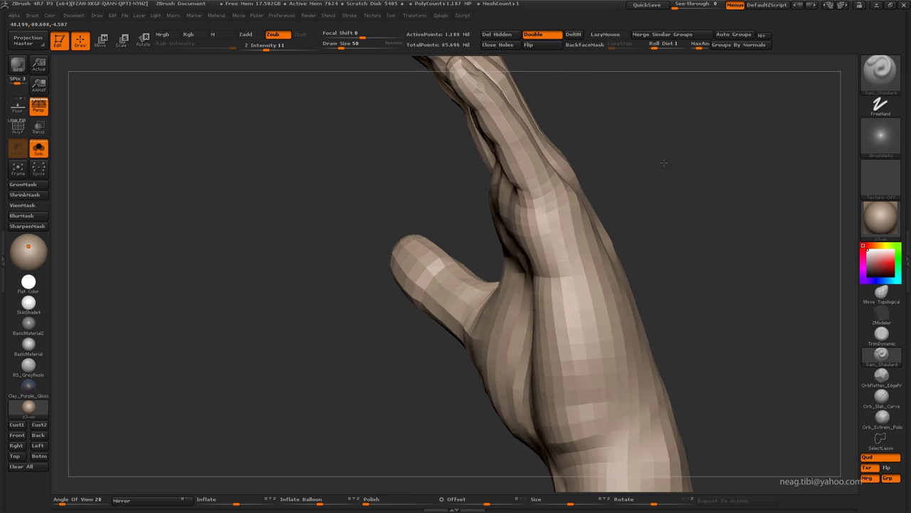
left_click_drag(678, 174, 677, 193)
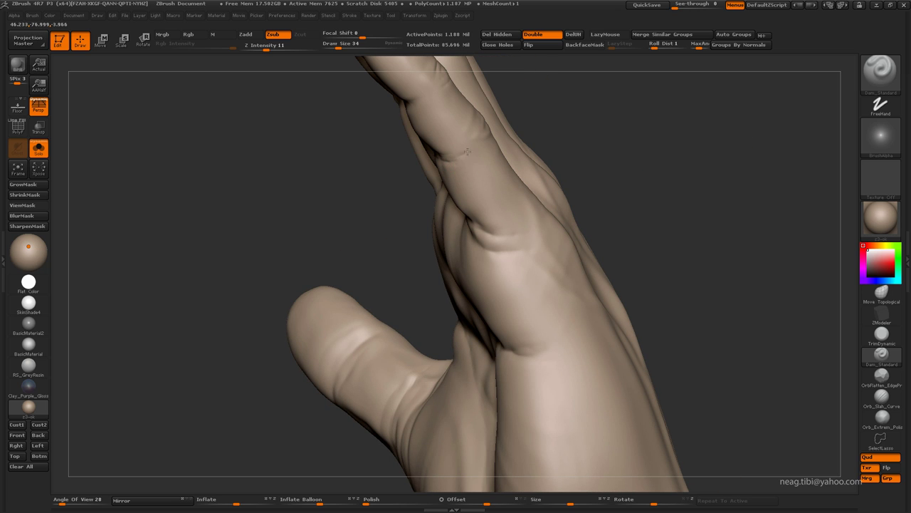
mouse_move(640, 171)
left_mouse_down()
mouse_move(663, 179)
mouse_move(531, 290)
mouse_move(564, 299)
left_mouse_up()
left_click_drag(507, 295, 458, 307)
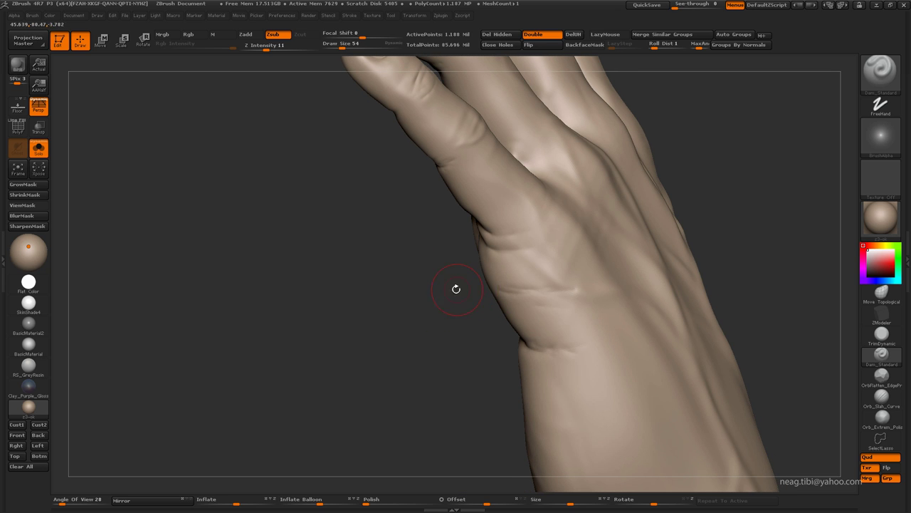
left_click_drag(456, 288, 446, 292)
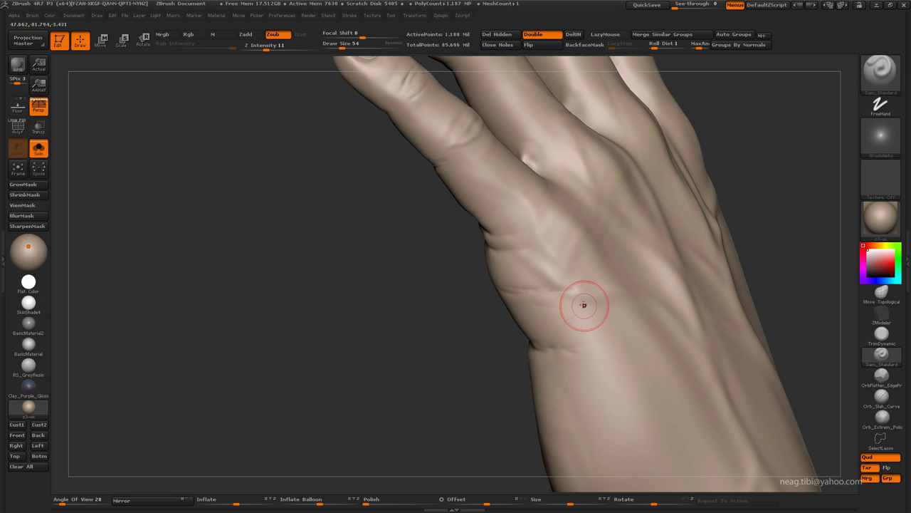
mouse_move(498, 310)
left_mouse_down()
mouse_move(474, 315)
mouse_move(384, 269)
left_mouse_up()
Try the Inflate brush, then return to the Standard brush while viewing both hands
key("d")
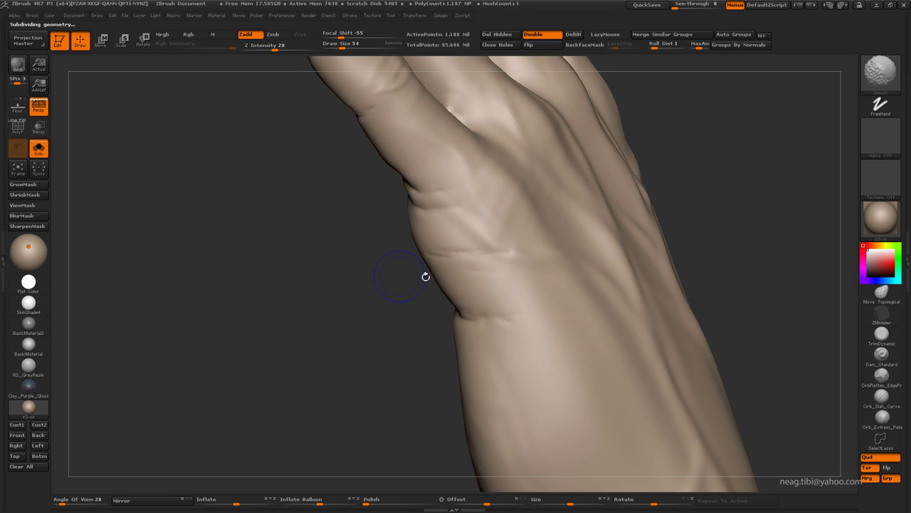
key("b")
key("i")
key("n")
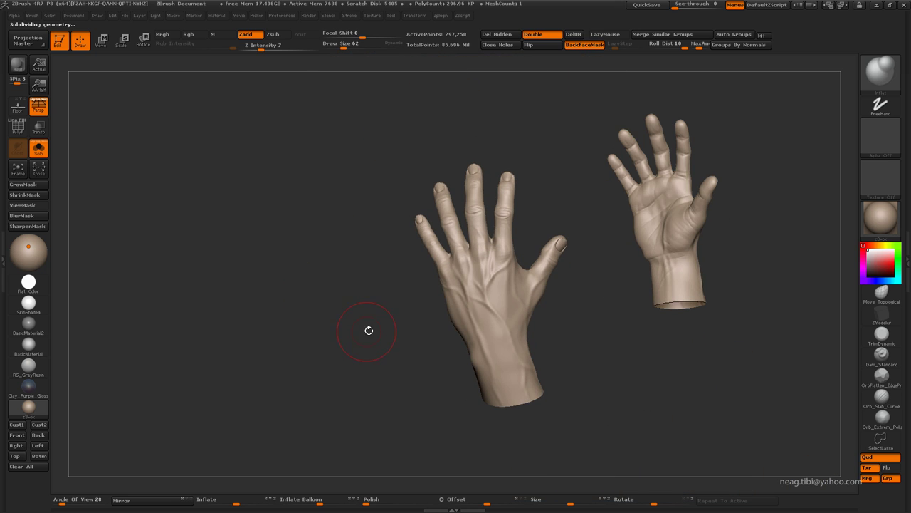
mouse_move(362, 331)
left_mouse_down()
mouse_move(531, 325)
mouse_move(518, 301)
mouse_move(436, 249)
left_mouse_up()
right_click_drag(435, 249, 524, 290, "alt")
left_click_drag(540, 293, 529, 271)
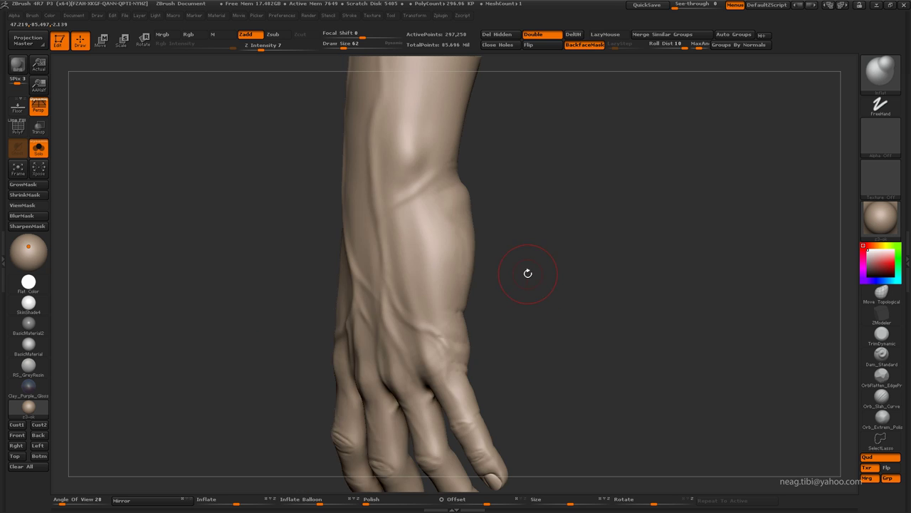
key("b")
key("s")
key("t")
left_click_drag(531, 147, 497, 173)
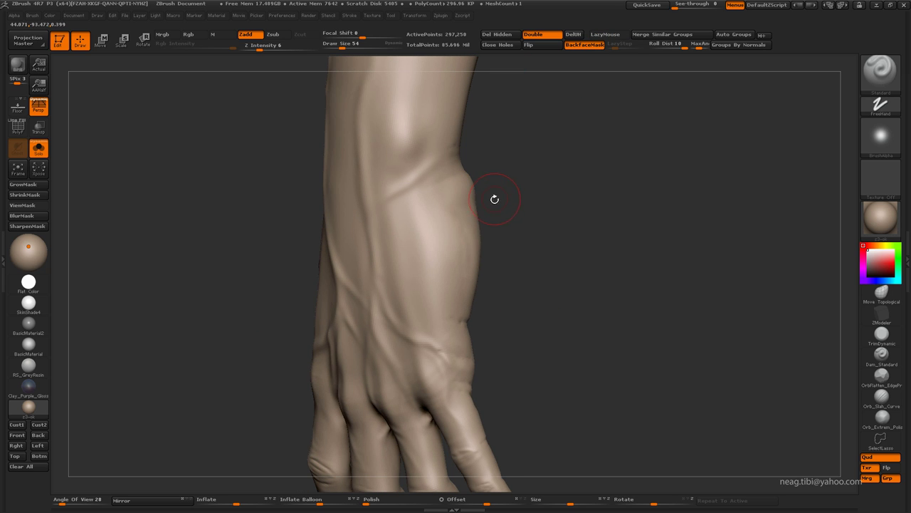
left_click_drag(481, 222, 440, 264)
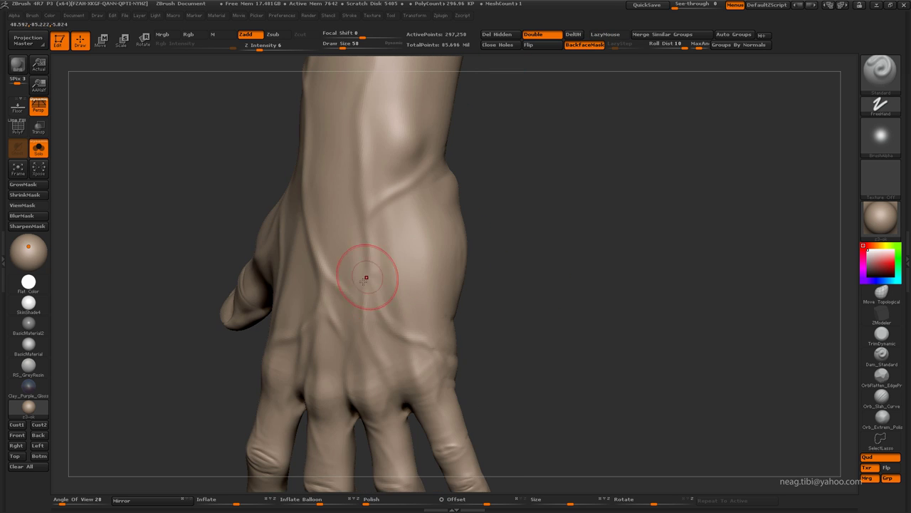
Step up to the top subdivision level, enlarge the brush, and inspect the veined back and palm
key("ctrl+d")
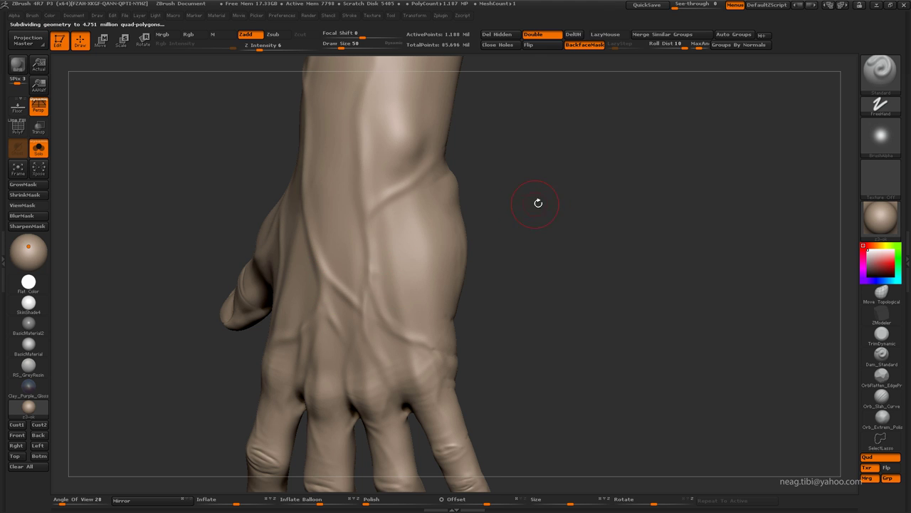
left_click_drag(537, 202, 531, 202)
key("bracketright")
key("bracketright")
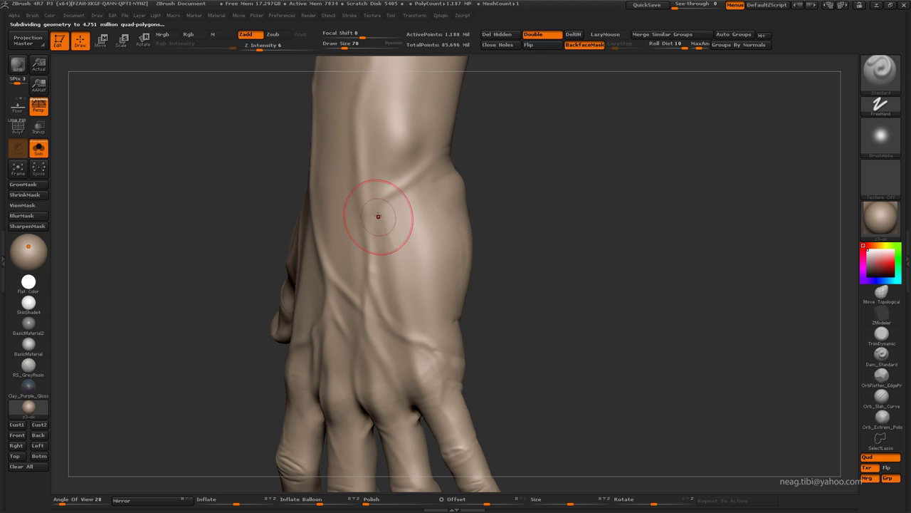
left_click_drag(541, 271, 466, 297)
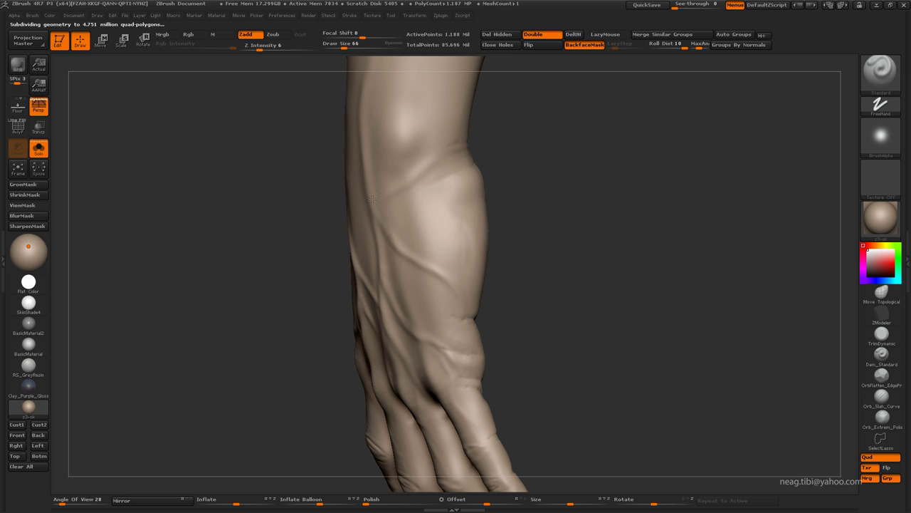
left_click_drag(517, 278, 457, 238)
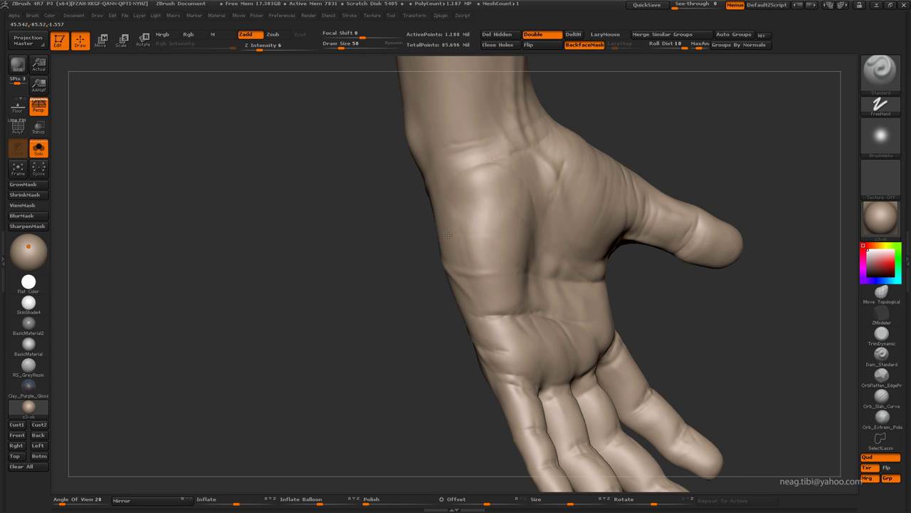
left_click_drag(384, 254, 501, 228)
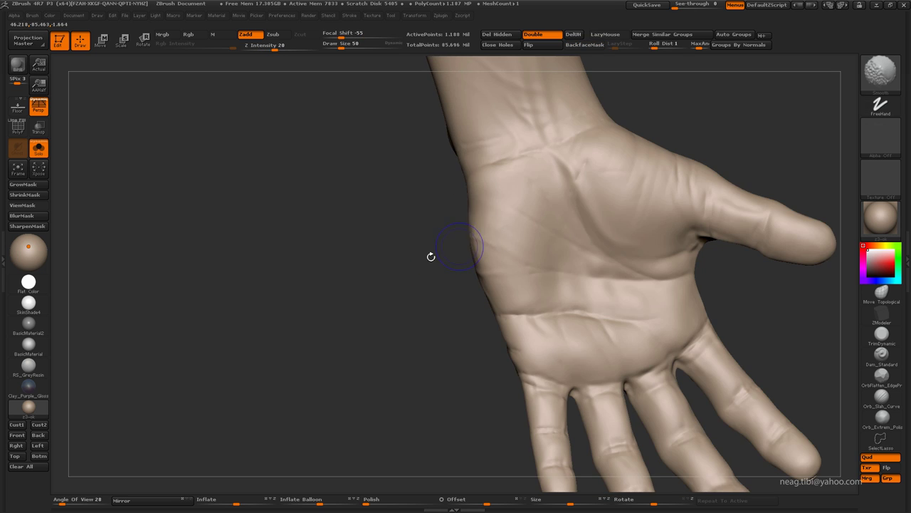
left_click_drag(431, 257, 434, 217)
mouse_move(420, 275)
left_mouse_down()
mouse_move(405, 325)
mouse_move(438, 303)
left_mouse_up()
left_click_drag(610, 224, 615, 184)
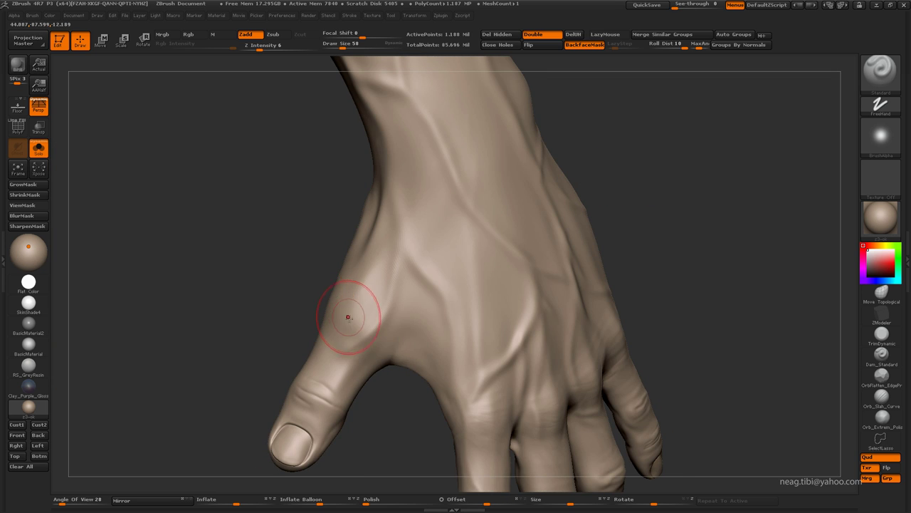
Set the brush to Zsub and drop the hand two subdivision levels at the thumb web
left_click(274, 37)
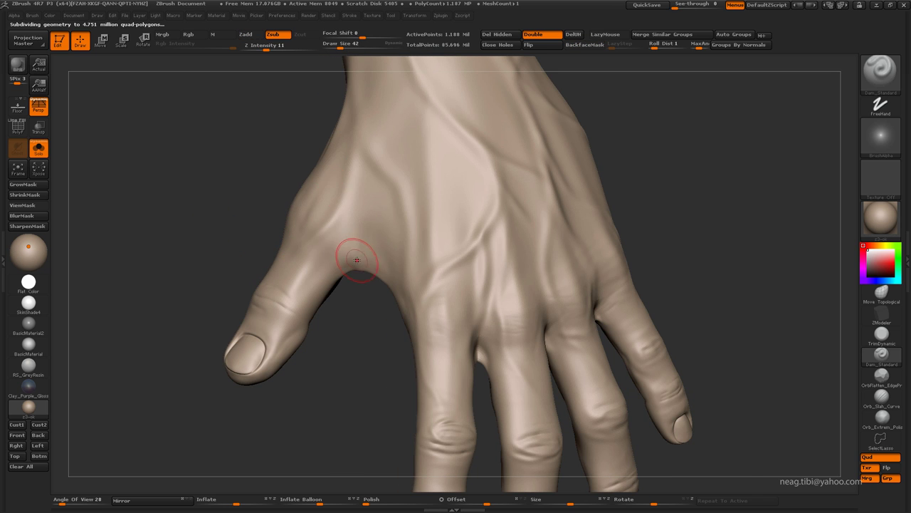
left_click_drag(356, 259, 369, 286)
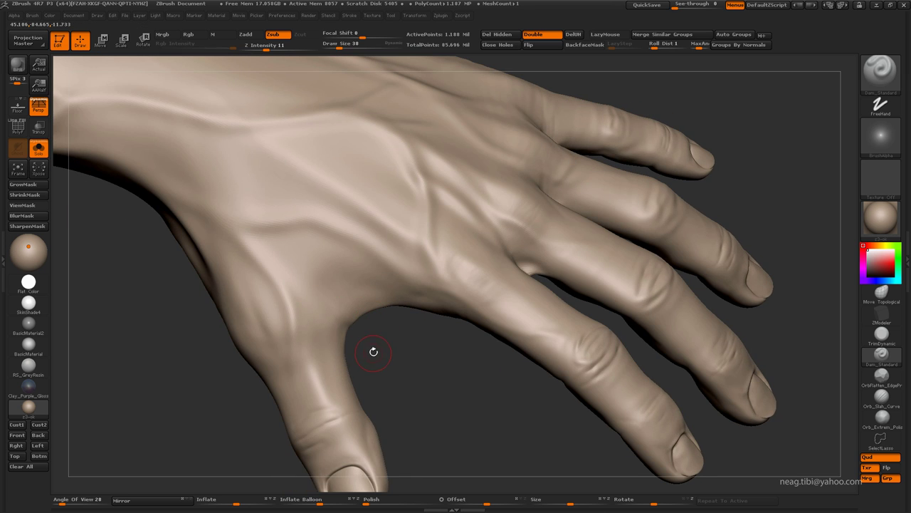
mouse_move(373, 351)
left_mouse_down()
mouse_move(395, 369)
mouse_move(354, 314)
left_mouse_up()
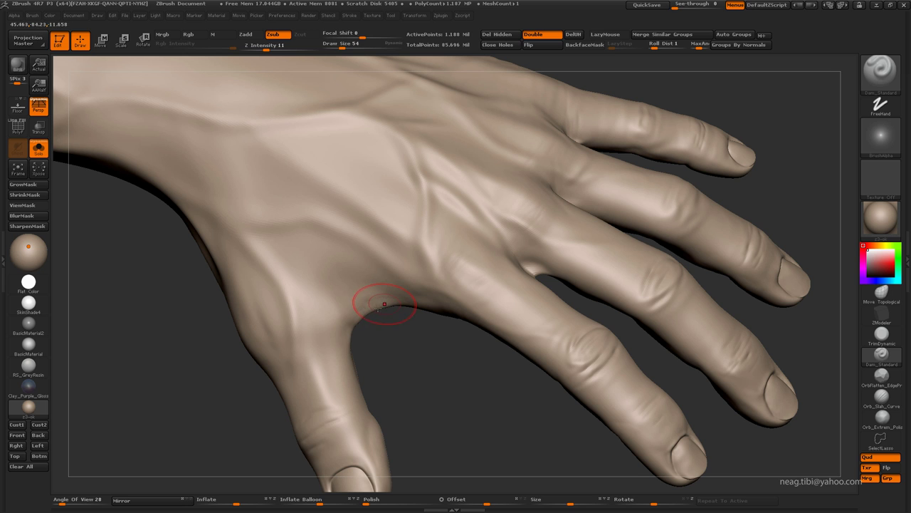
key("shift+d")
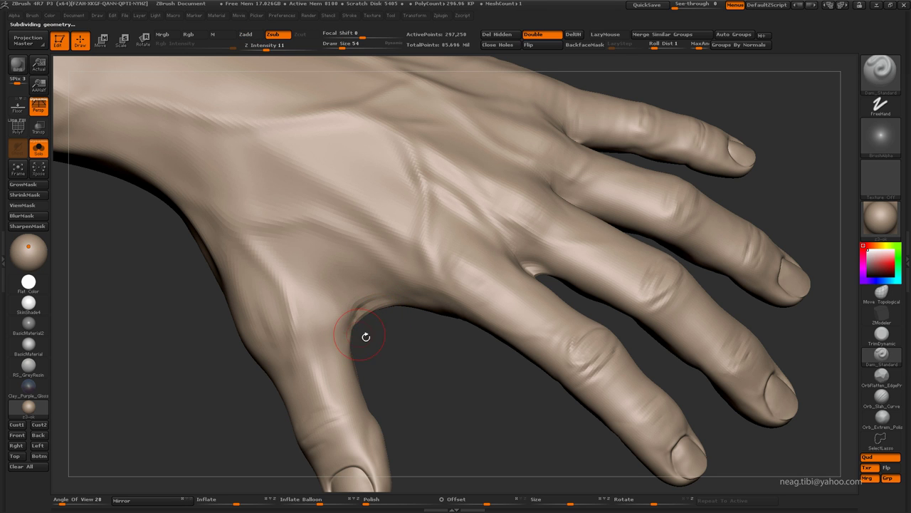
left_click_drag(366, 336, 357, 326)
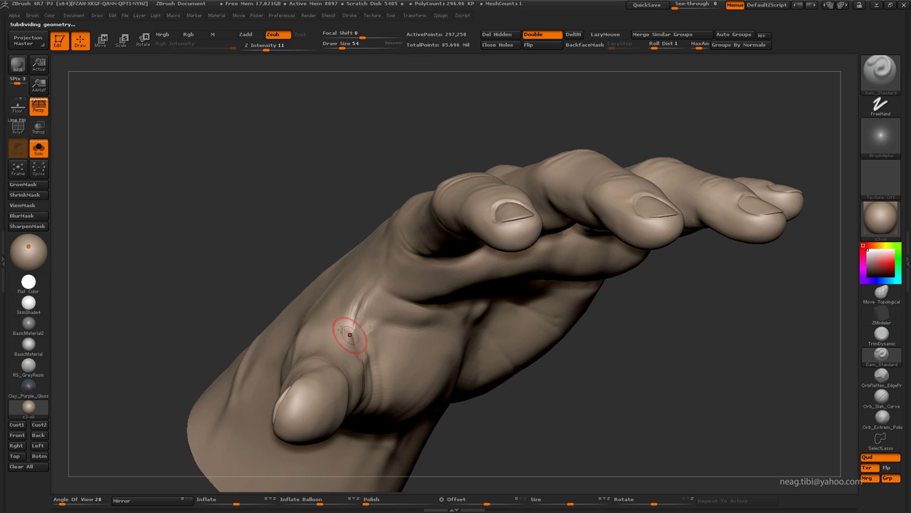
right_click_drag(350, 334, 312, 316, "ctrl")
key("shift+d")
Switch to Inflate and step up one subdivision level on the finger webs
key("b")
key("i")
key("n")
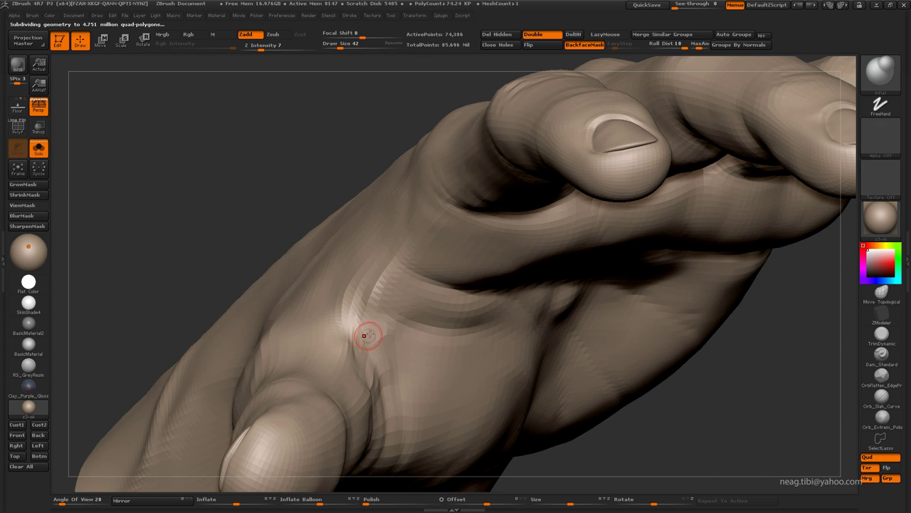
key("d")
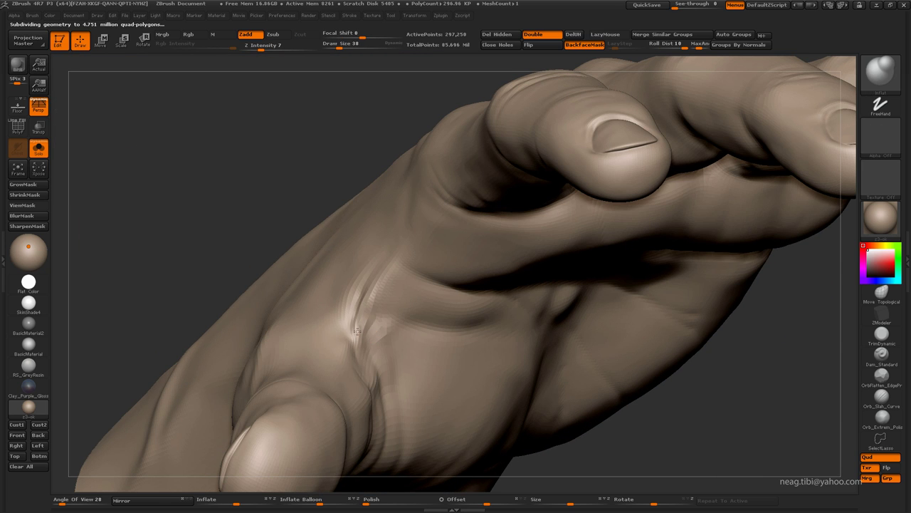
right_click_drag(357, 343, 385, 354)
Use Move Topological, then Inflate at the top level near the index finger base
key("b")
key("m")
key("t")
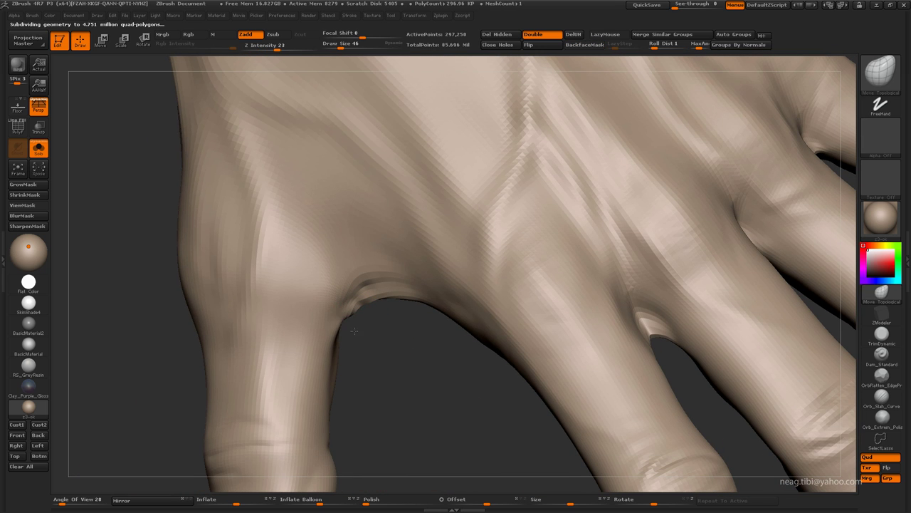
key("d")
key("b")
key("i")
key("n")
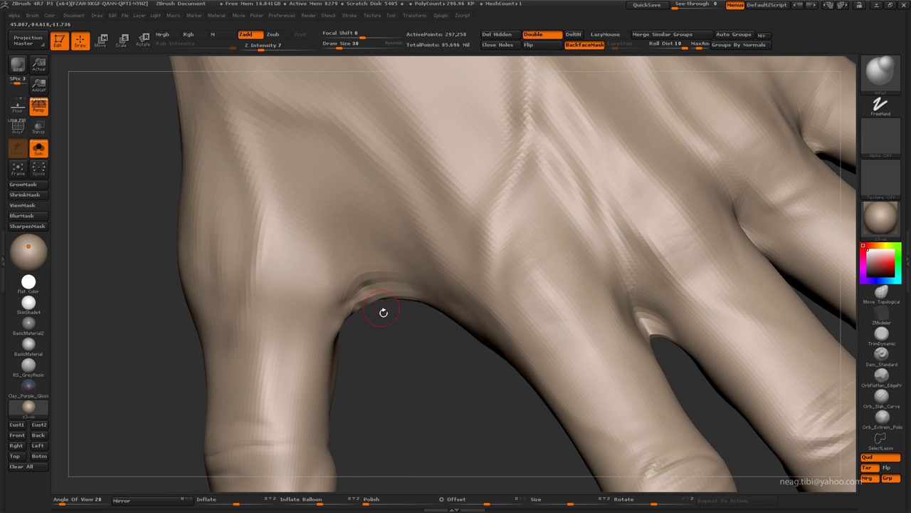
mouse_move(380, 309)
right_mouse_down("ctrl")
mouse_move(380, 282)
mouse_move(504, 355)
mouse_move(504, 200)
right_mouse_up("ctrl")
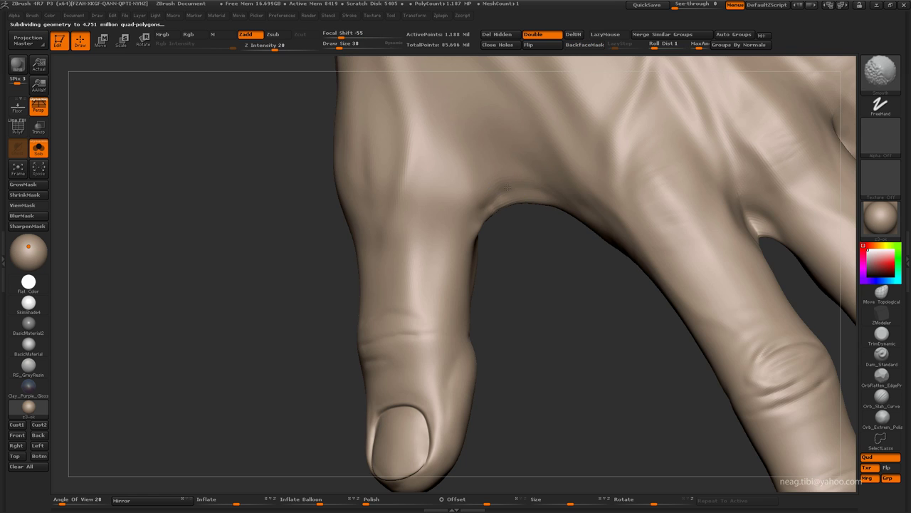
mouse_move(499, 284)
right_mouse_down()
mouse_move(468, 363)
mouse_move(445, 312)
right_mouse_up()
Carve the gap between the fingers deeper with the subtractive Standard brush
key("b")
key("s")
key("t")
left_click_drag(446, 312, 436, 317)
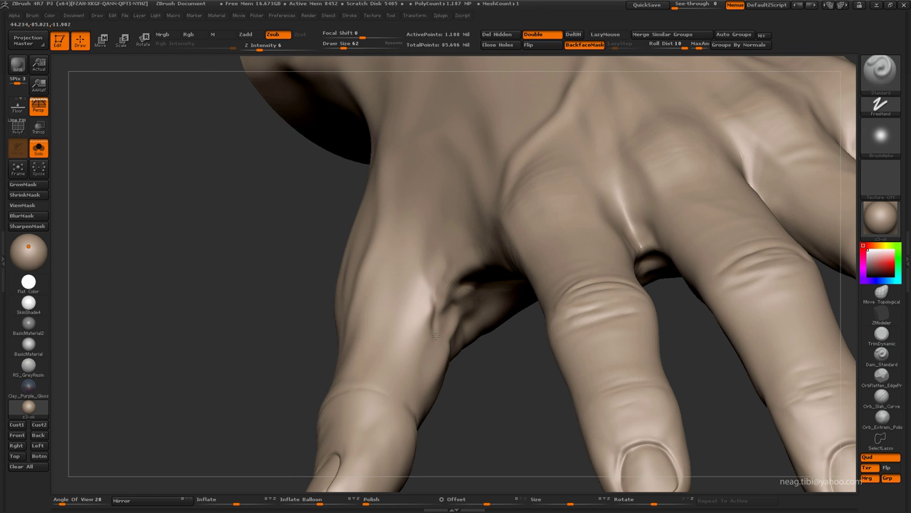
mouse_move(436, 335)
right_mouse_down()
mouse_move(393, 315)
mouse_move(432, 315)
mouse_move(411, 301)
mouse_move(417, 316)
right_mouse_up()
key("shift+d")
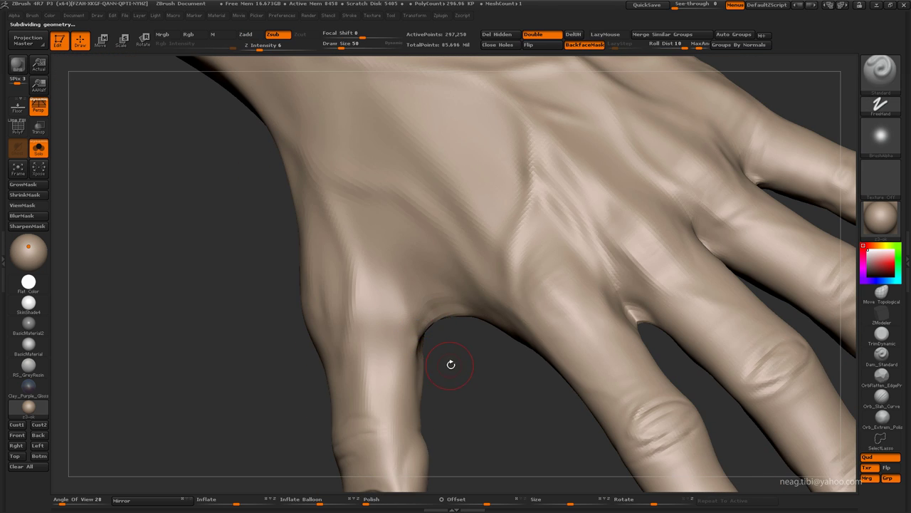
mouse_move(450, 364)
right_mouse_down()
mouse_move(400, 325)
mouse_move(452, 359)
mouse_move(420, 338)
right_mouse_up()
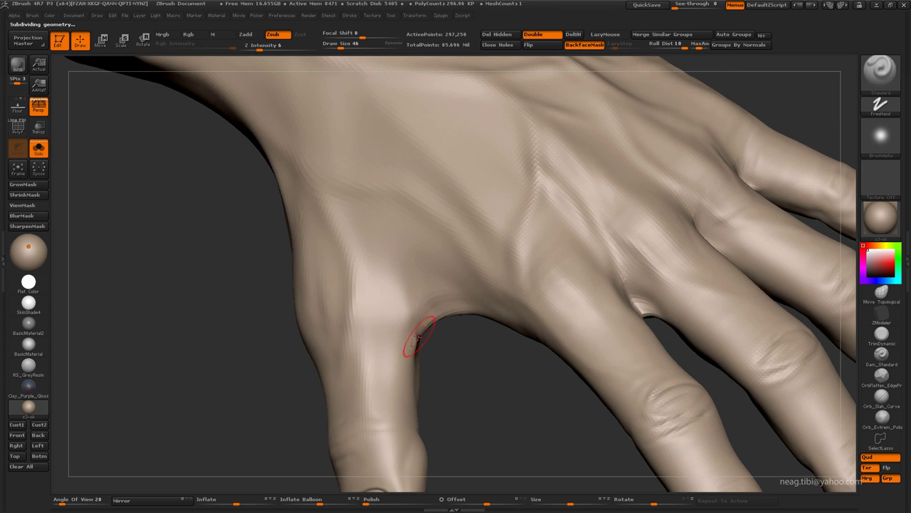
Cut a small crease into the finger web with Dam_Standard at the highest subdivision level
key("b")
key("m")
key("t")
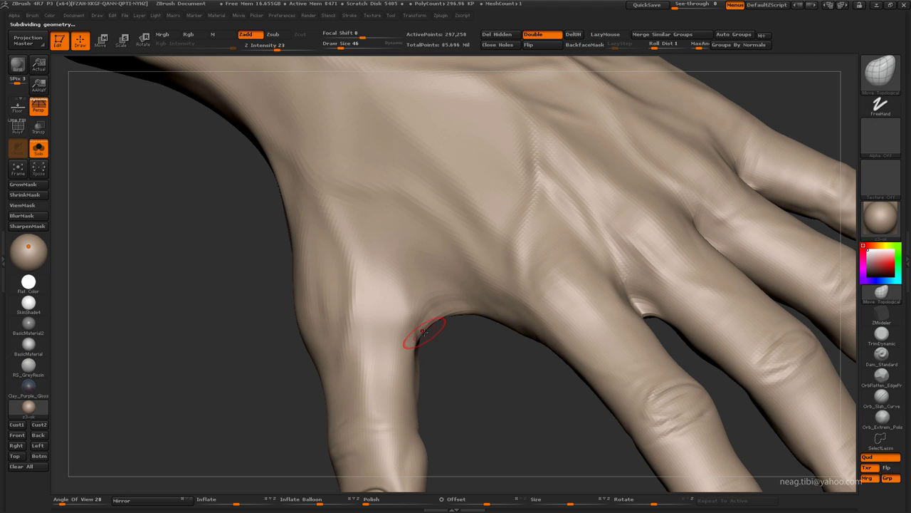
key("b")
key("s")
key("t")
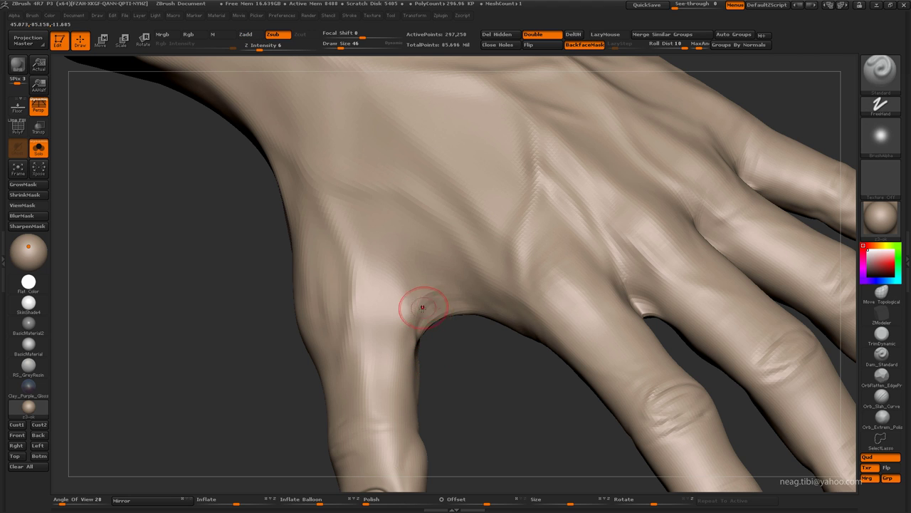
right_click_drag(448, 361, 420, 323)
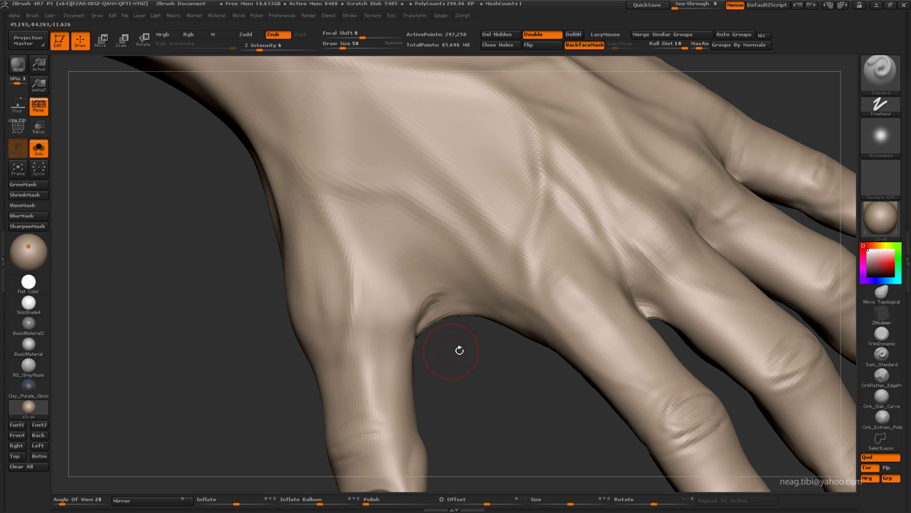
key("ctrl+d")
key("b")
key("d")
key("s")
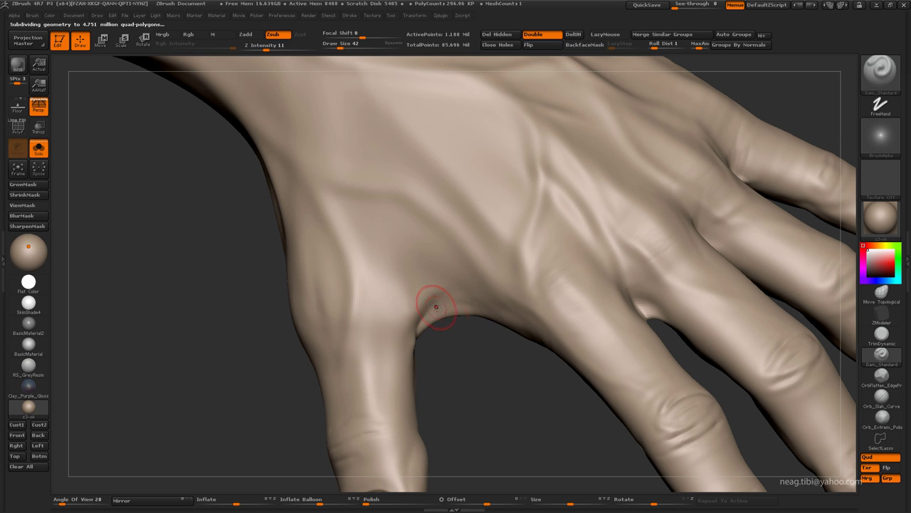
left_click_drag(430, 305, 416, 303)
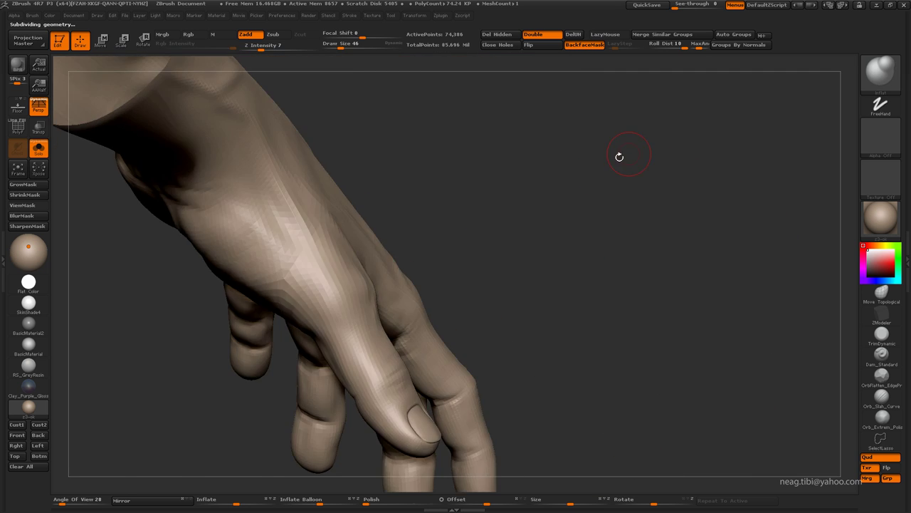
Swap between the Move Topological and Standard brushes while orbiting to the thumb side
mouse_move(317, 302)
left_mouse_down()
mouse_move(312, 290)
mouse_move(425, 357)
mouse_move(418, 337)
left_mouse_up()
key("b")
key("m")
key("t")
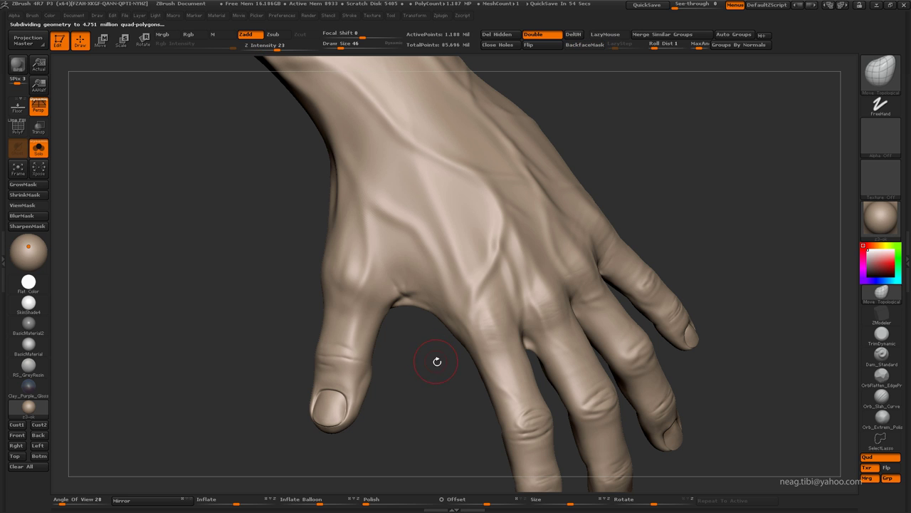
mouse_move(427, 374)
left_mouse_down()
mouse_move(531, 292)
mouse_move(517, 312)
left_mouse_up()
key("b")
key("s")
key("t")
left_click(259, 48)
Shrink the brush and Shift-smooth the skin over the back of the hand
left_click_drag(522, 262, 510, 230)
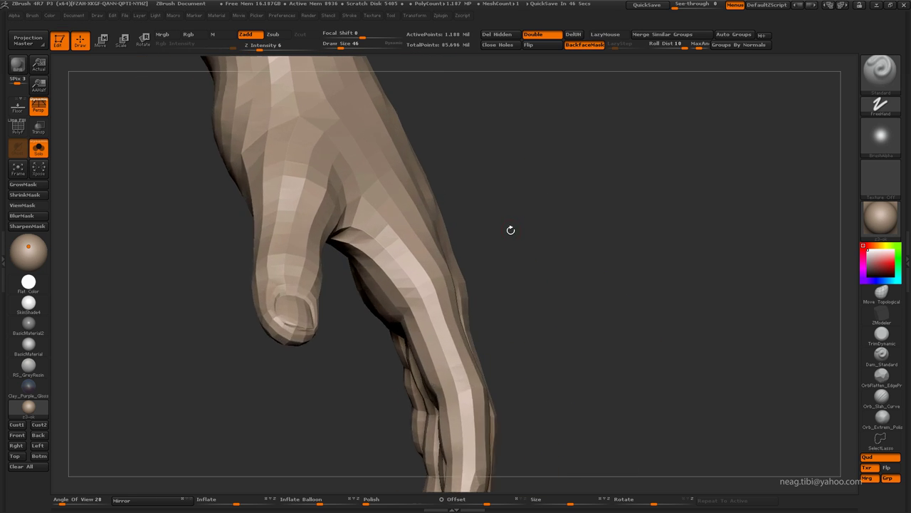
mouse_move(473, 261)
left_mouse_down()
mouse_move(451, 302)
mouse_move(474, 235)
mouse_move(391, 271)
mouse_move(393, 246)
left_mouse_up()
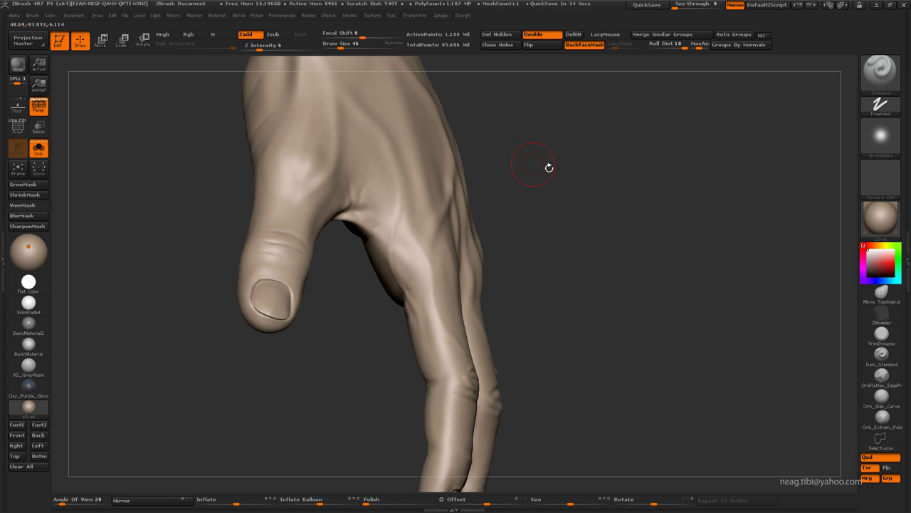
left_click_drag(549, 167, 385, 237)
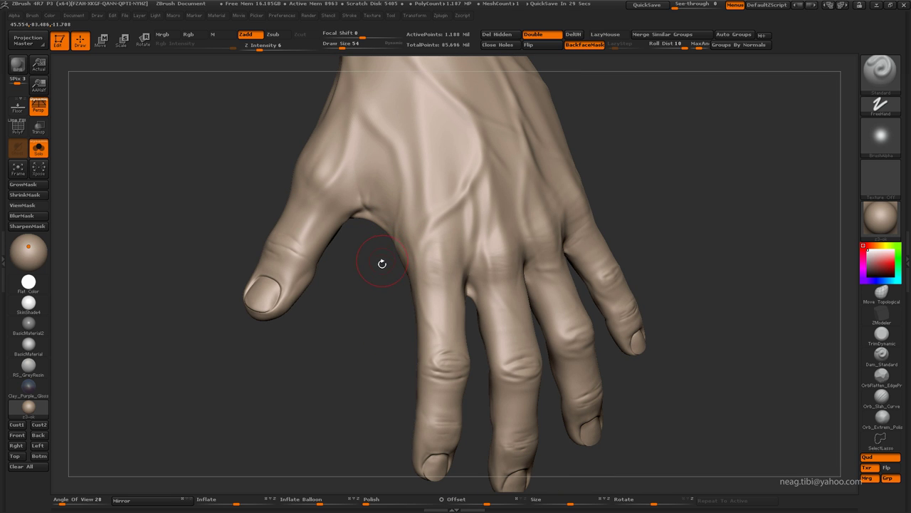
mouse_move(395, 321)
left_mouse_down()
mouse_move(362, 437)
mouse_move(533, 205)
mouse_move(569, 183)
mouse_move(416, 284)
left_mouse_up()
key("bracketleft")
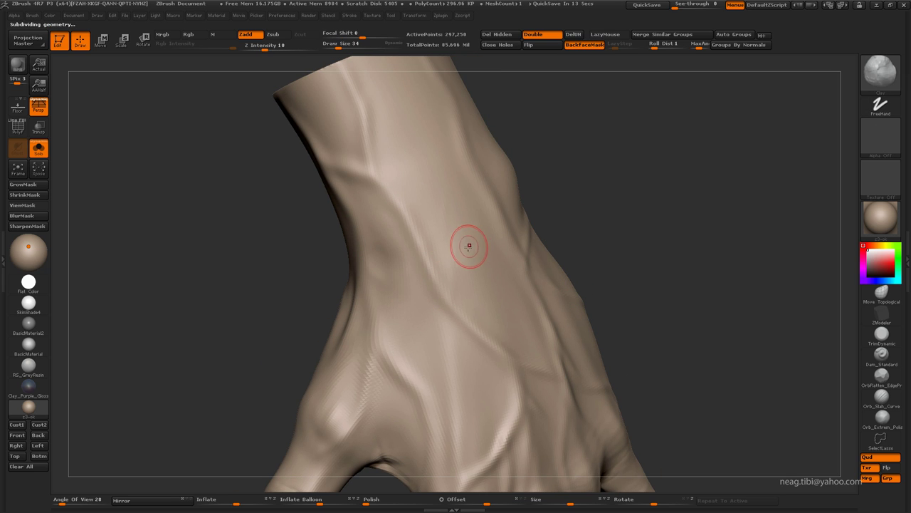
mouse_move(463, 220)
left_mouse_down()
mouse_move(440, 227)
mouse_move(462, 238)
left_mouse_up()
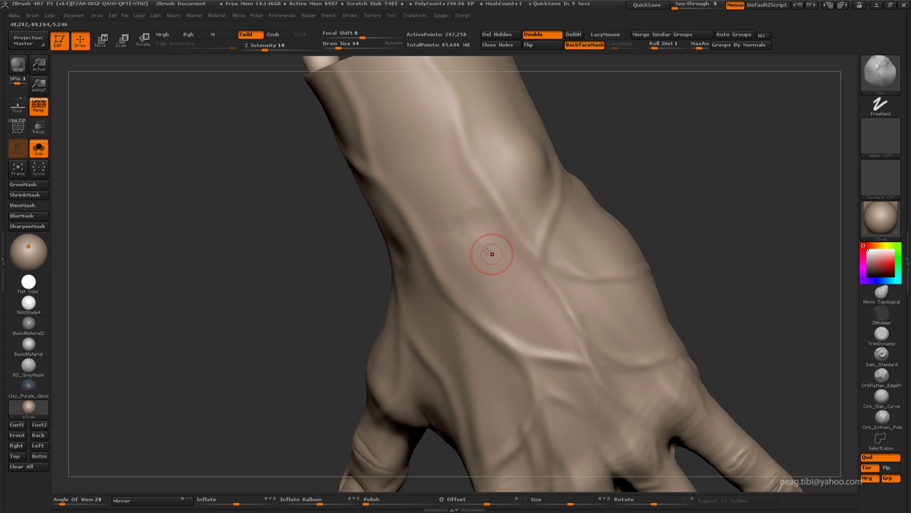
key("shift")
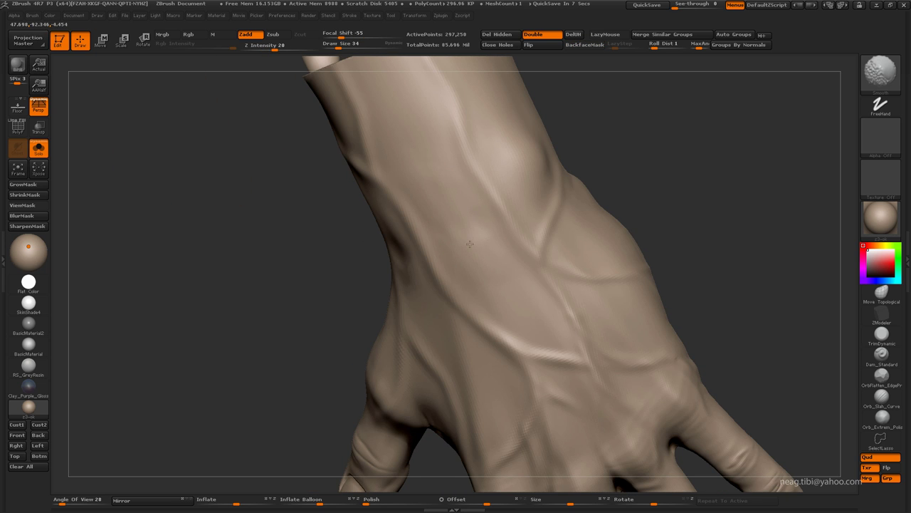
mouse_move(425, 172)
left_mouse_down()
mouse_move(561, 182)
mouse_move(521, 158)
left_mouse_up()
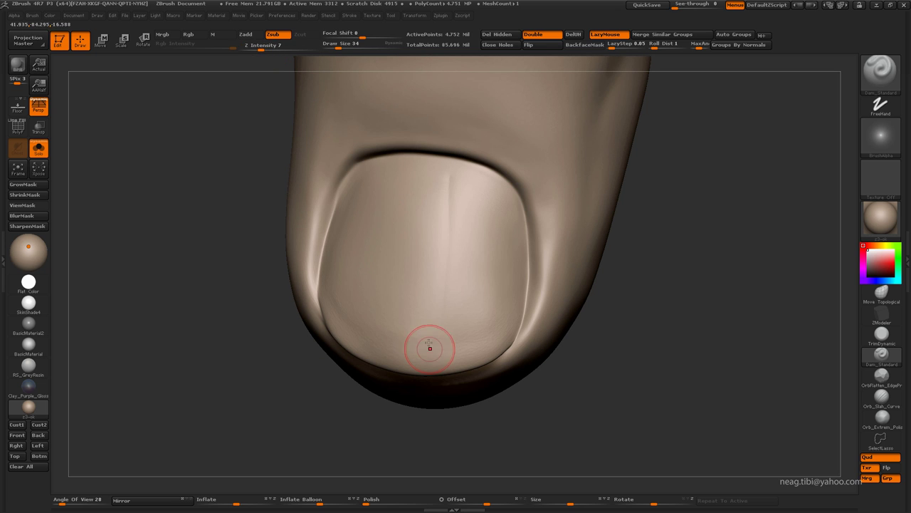
Enlarge the brush and carve the first vertical striations down the nail, smoothing as needed
key("bracketright")
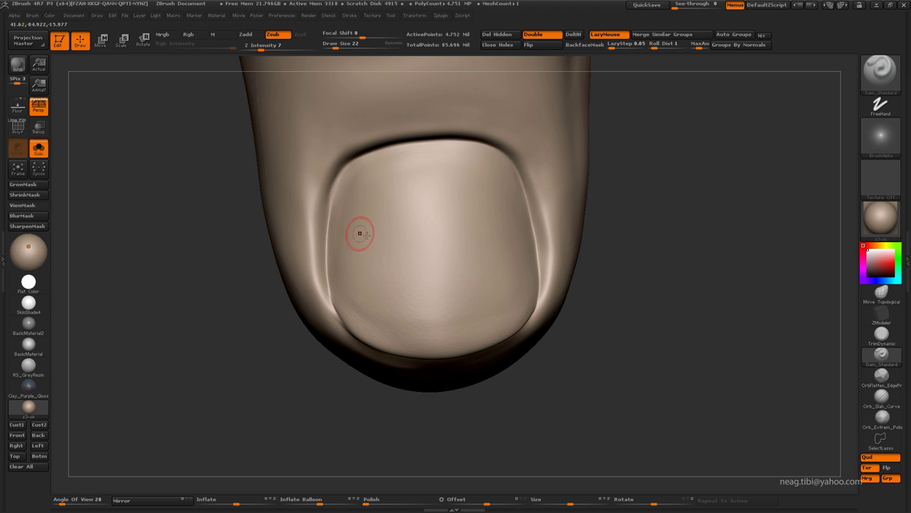
key("bracketright")
key("bracketright")
mouse_move(384, 281)
left_mouse_down()
mouse_move(395, 185)
mouse_move(381, 178)
left_mouse_up()
left_click_drag(410, 252, 413, 167)
key("bracketright")
key("bracketright")
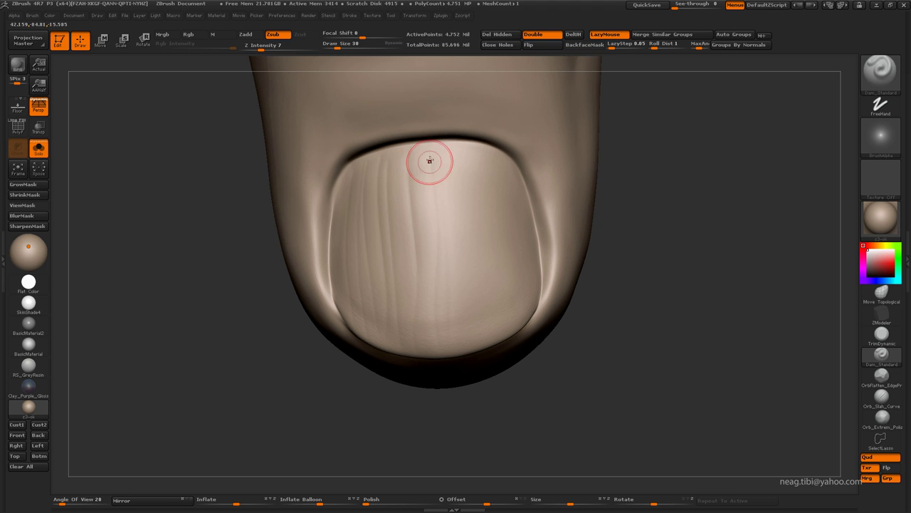
left_click(351, 16)
key("bracketleft")
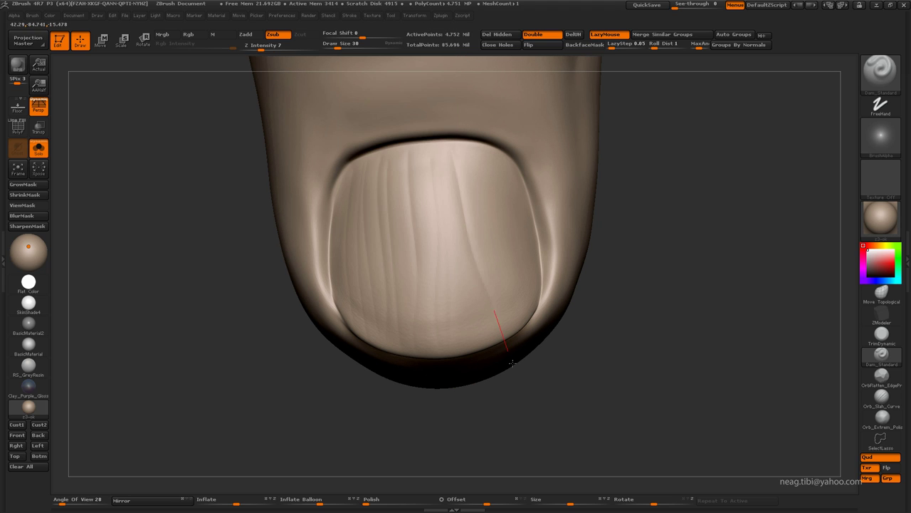
left_click_drag(626, 399, 458, 240)
key("shift")
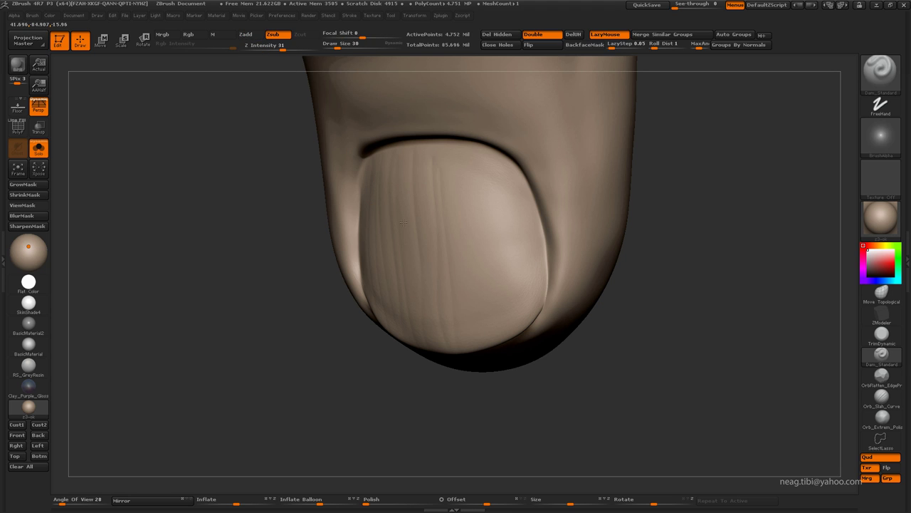
Drop a subdivision level and trace more nail striations with the Clay brush
key("shift+d")
key("shift+d")
key("shift+d")
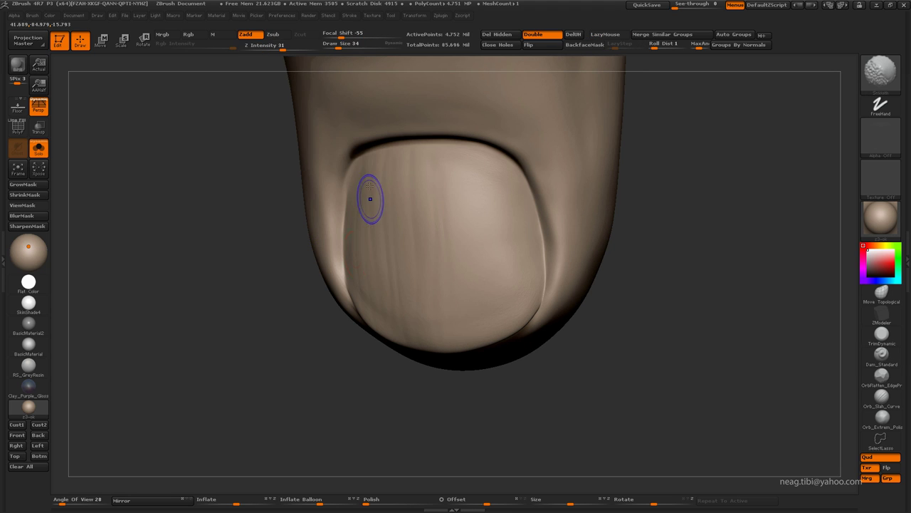
key("b")
key("c")
key("l")
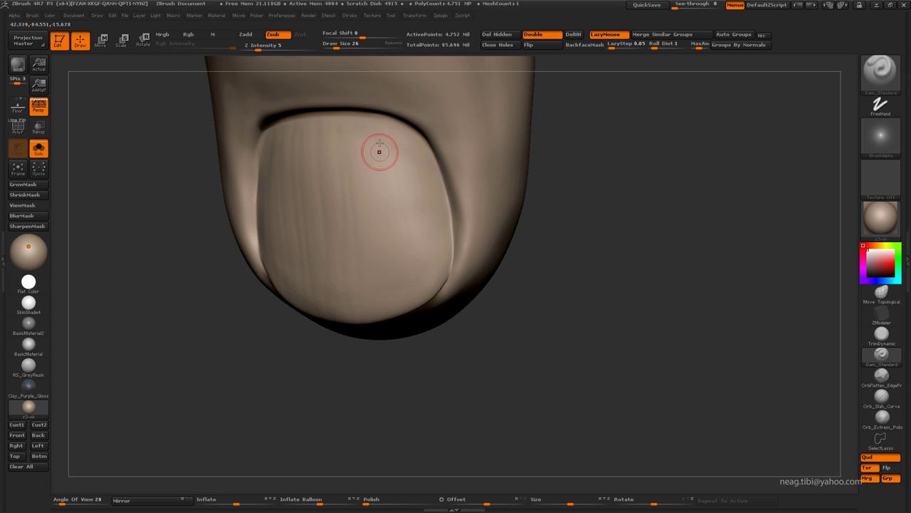
left_click_drag(432, 268, 443, 239)
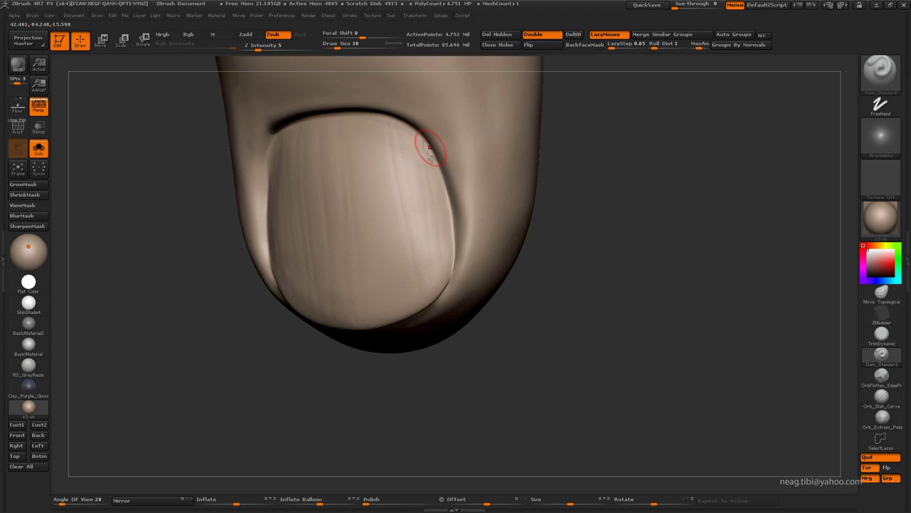
key("shift")
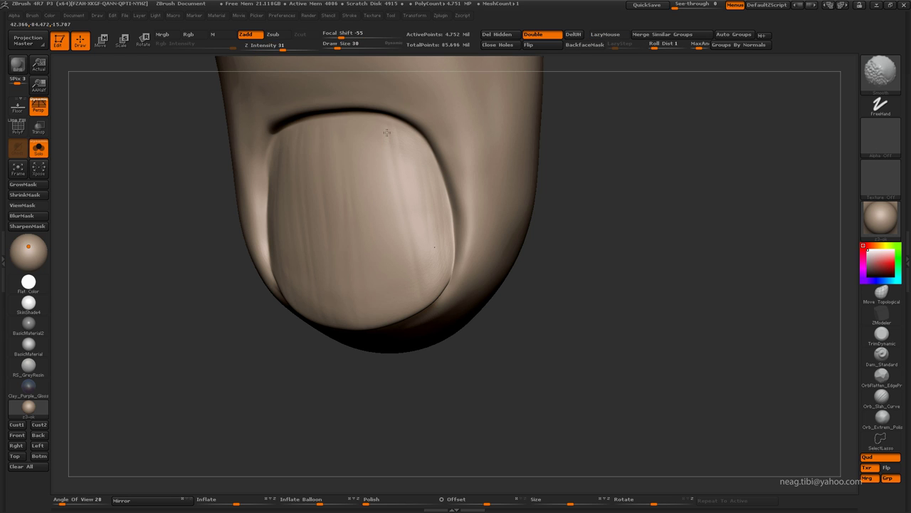
left_click_drag(363, 212, 370, 272)
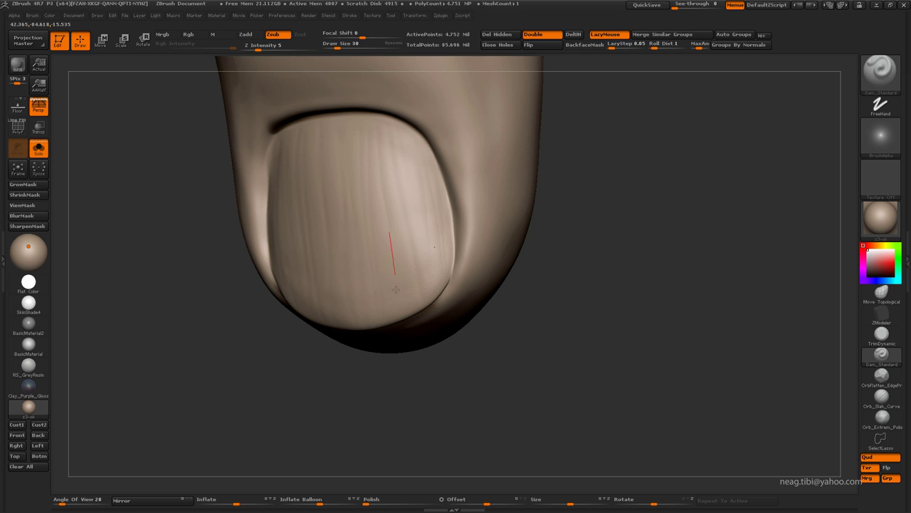
Deepen the nail's side groove and tip crease, add another striation, then view the next fingertip
left_click_drag(487, 381, 447, 381, "alt")
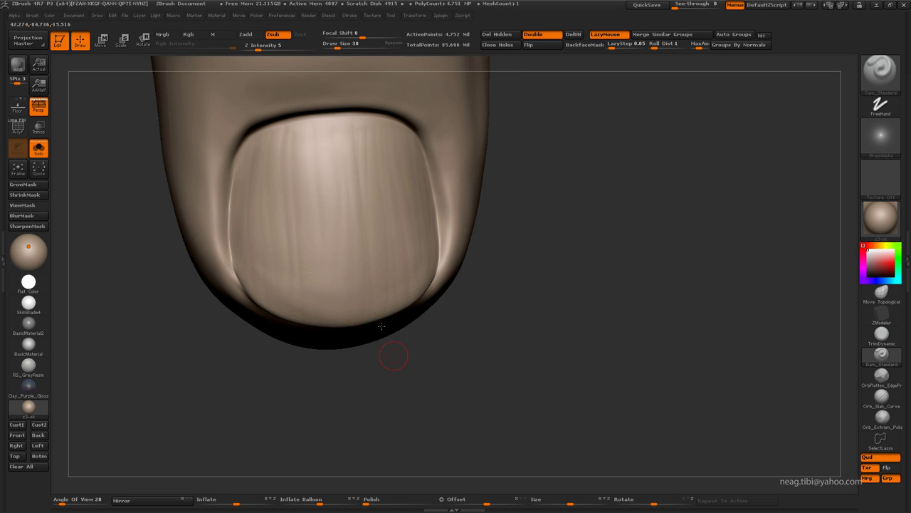
key("bracketleft")
key("bracketleft")
left_click_drag(386, 204, 423, 203, "alt")
left_click_drag(378, 129, 390, 130, "alt")
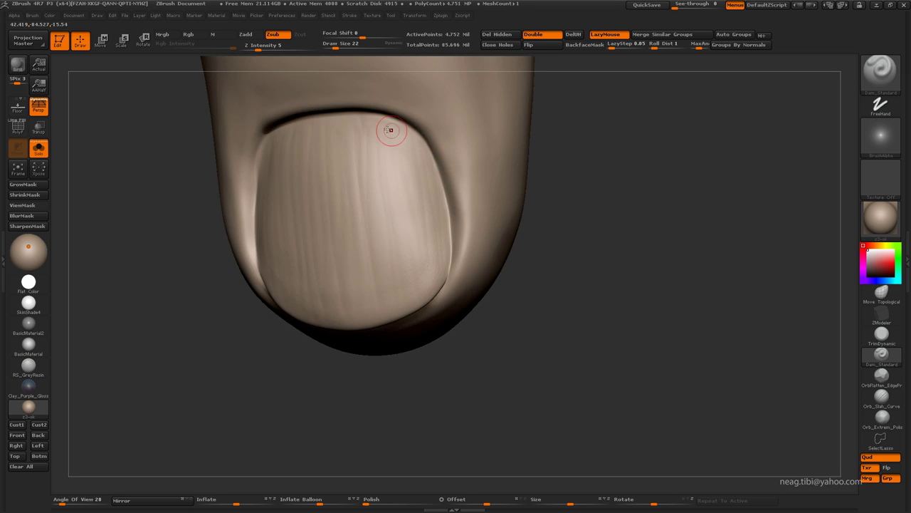
key("bracketright")
left_click_drag(346, 230, 258, 161, "alt")
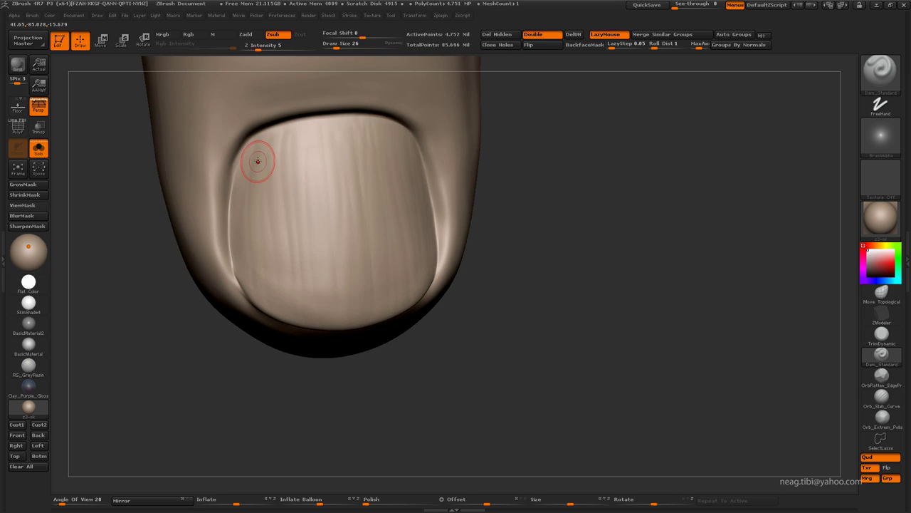
left_click_drag(246, 304, 258, 322)
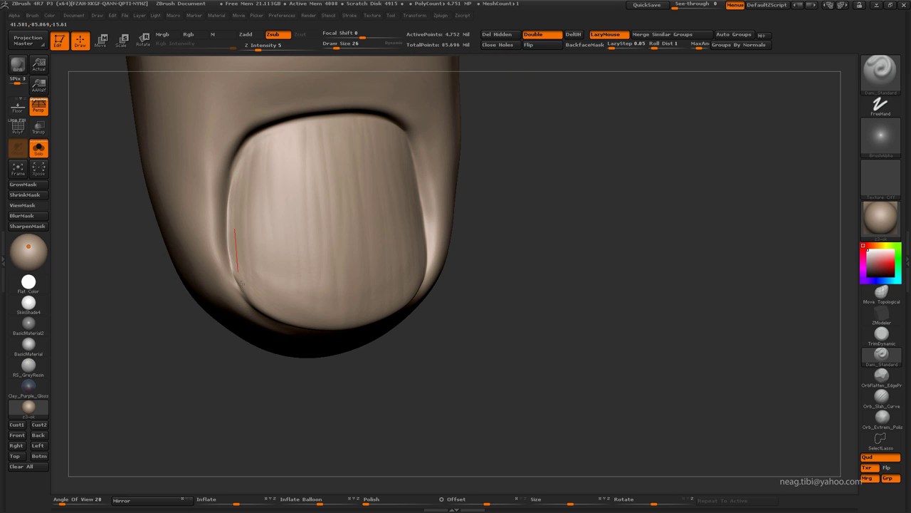
mouse_move(240, 281)
left_mouse_down()
mouse_move(242, 292)
mouse_move(272, 131)
left_mouse_up()
left_click_drag(281, 307, 282, 309)
left_click_drag(297, 147, 315, 350)
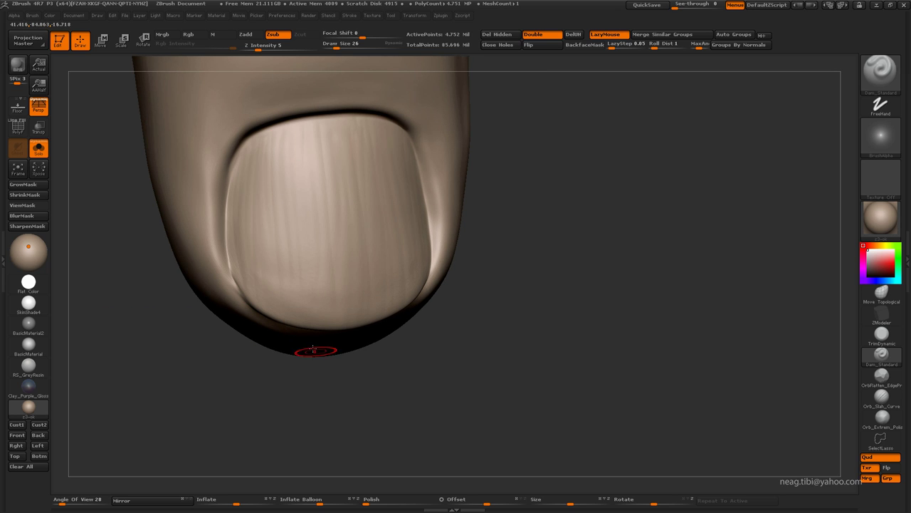
left_click_drag(327, 317, 346, 292)
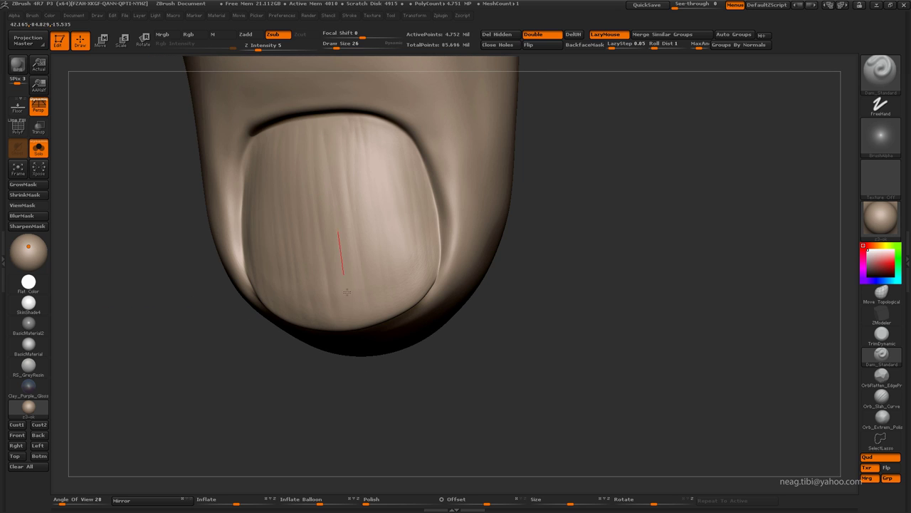
mouse_move(338, 181)
left_mouse_down()
mouse_move(394, 320)
mouse_move(342, 216)
mouse_move(428, 195)
mouse_move(378, 236)
mouse_move(372, 258)
mouse_move(364, 147)
mouse_move(360, 183)
mouse_move(346, 152)
mouse_move(365, 168)
mouse_move(370, 261)
left_mouse_up()
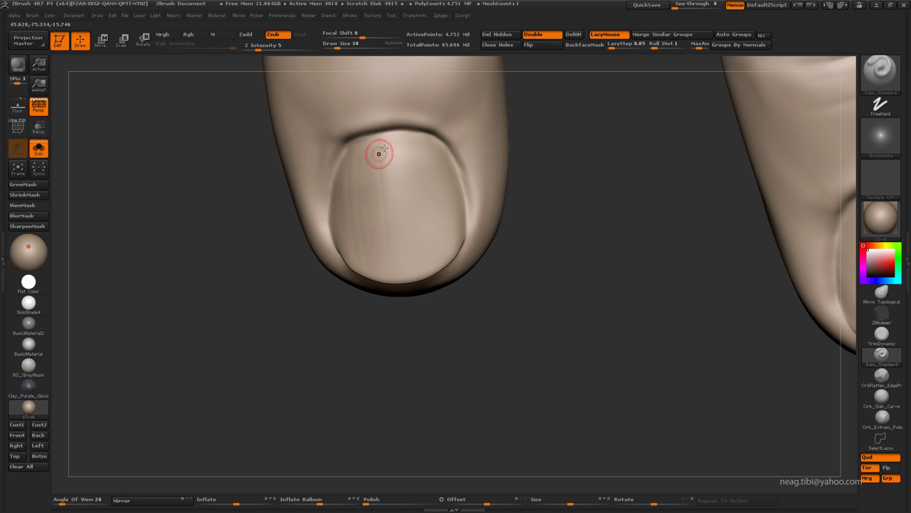
key("Tab")
Frame two fingertips, stepping down and back up to the highest subdivision level
mouse_move(413, 217)
left_mouse_down()
mouse_move(271, 223)
mouse_move(330, 289)
mouse_move(329, 282)
left_mouse_up()
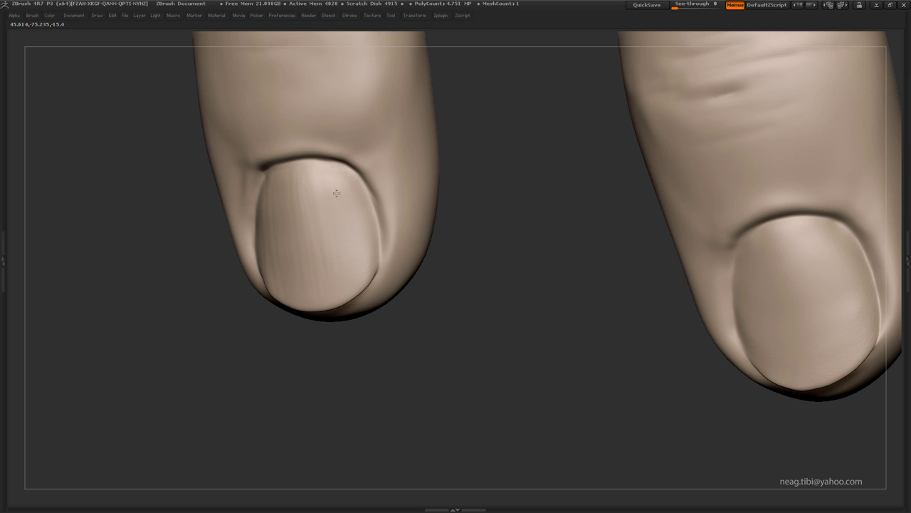
left_click_drag(354, 177, 339, 187)
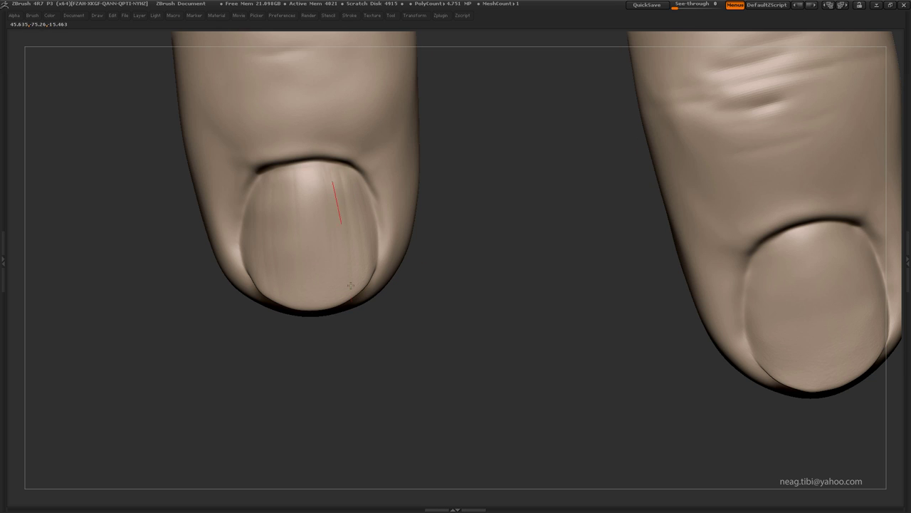
left_click_drag(300, 327, 301, 313)
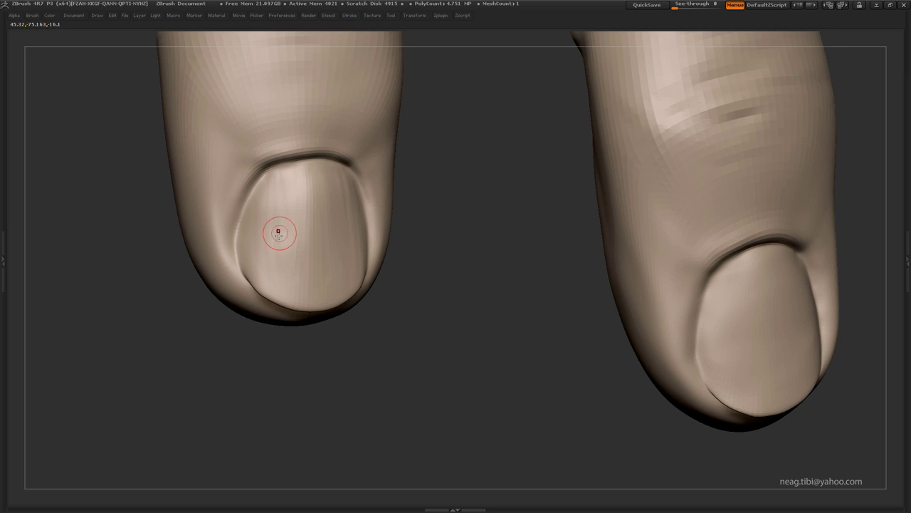
key("shift+d")
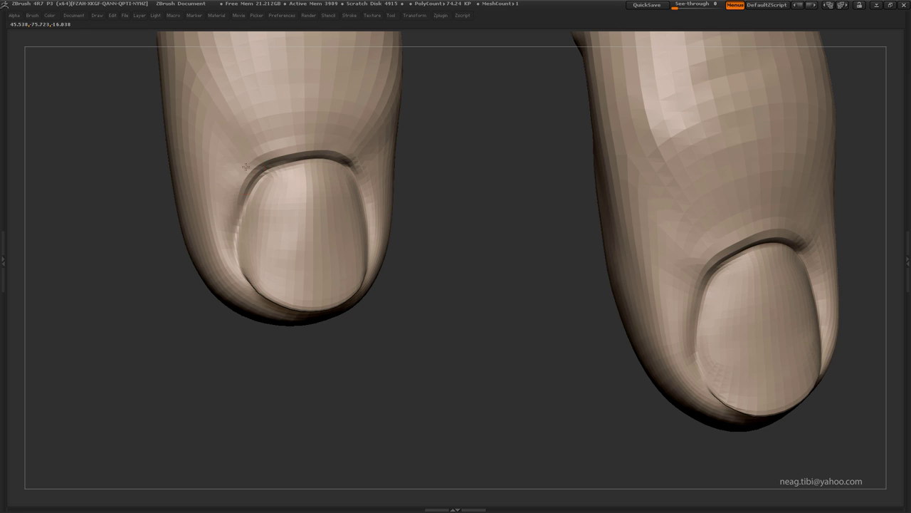
left_click_drag(230, 193, 246, 191)
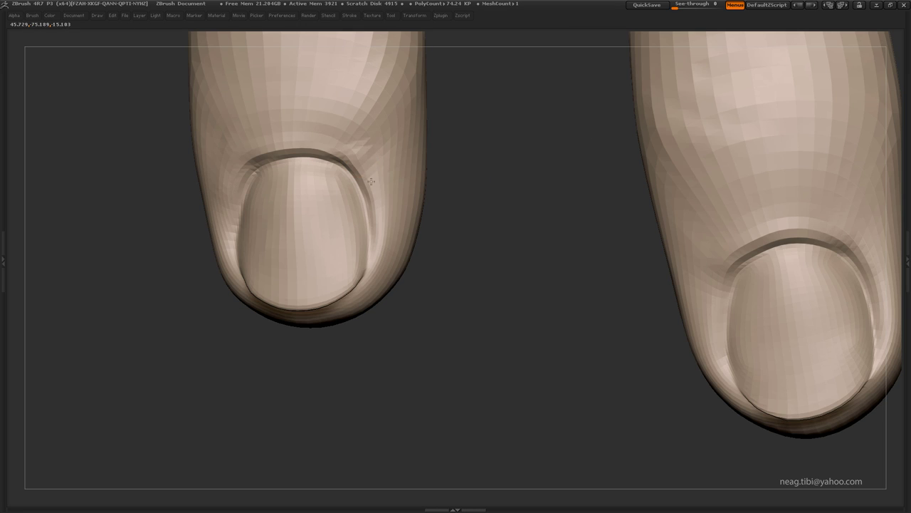
key("d")
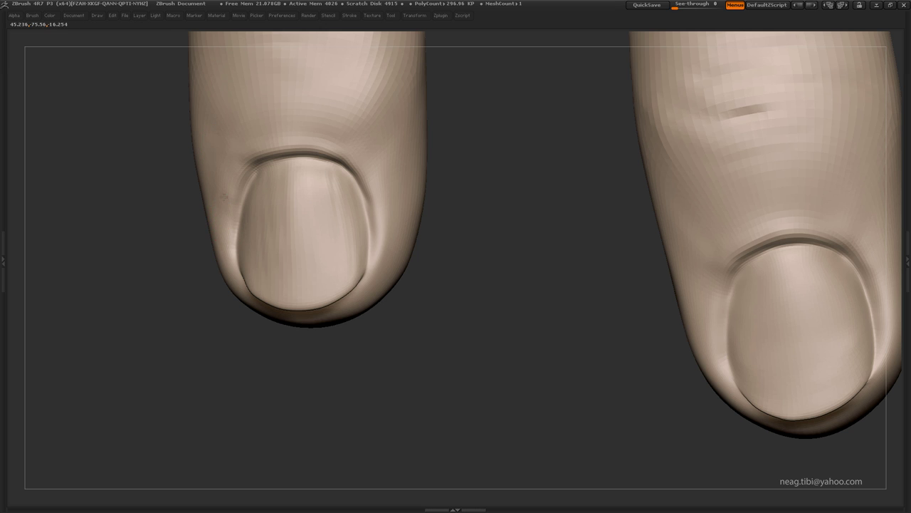
key("d")
key("d")
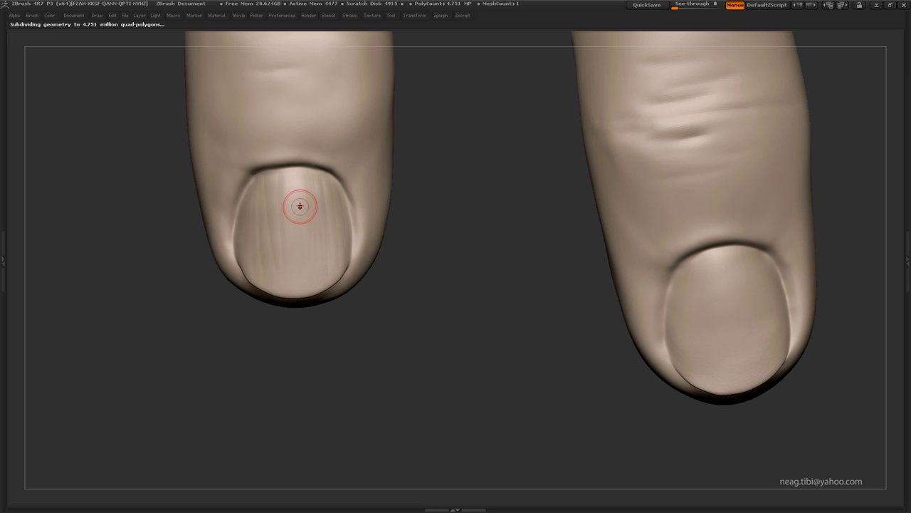
Orbit around the left fingertip to inspect its striated nail from several angles
left_click_drag(427, 164, 454, 151)
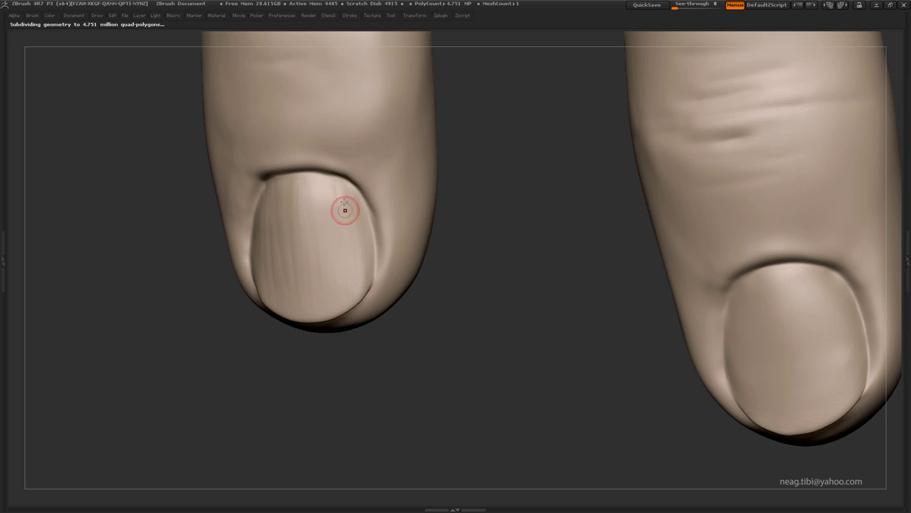
mouse_move(294, 224)
left_mouse_down()
mouse_move(271, 213)
mouse_move(232, 319)
mouse_move(260, 343)
mouse_move(282, 271)
left_mouse_up()
mouse_move(310, 342)
left_mouse_down()
mouse_move(321, 259)
mouse_move(306, 203)
left_mouse_up()
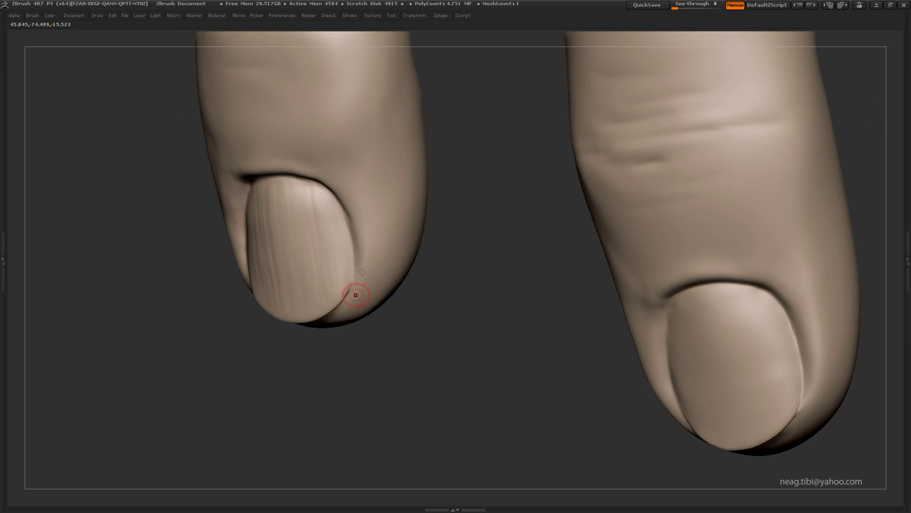
left_click_drag(355, 294, 297, 241)
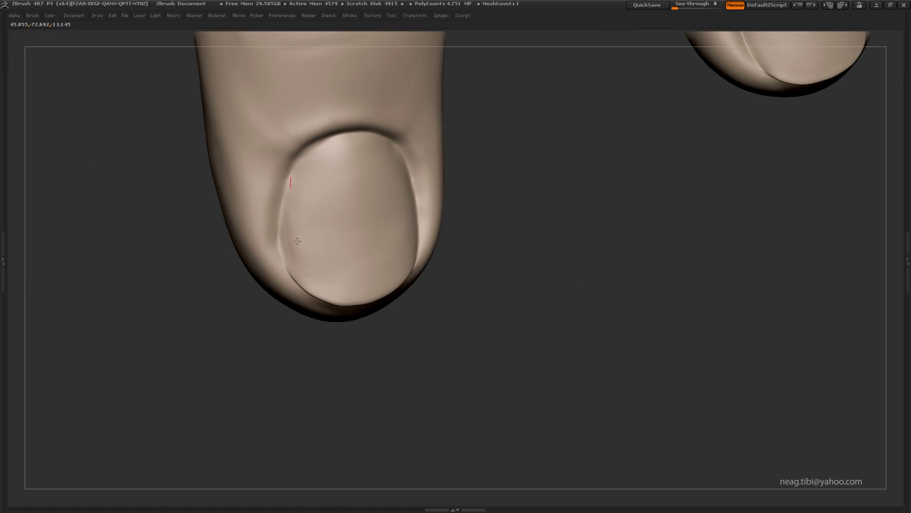
left_click_drag(304, 310, 318, 280)
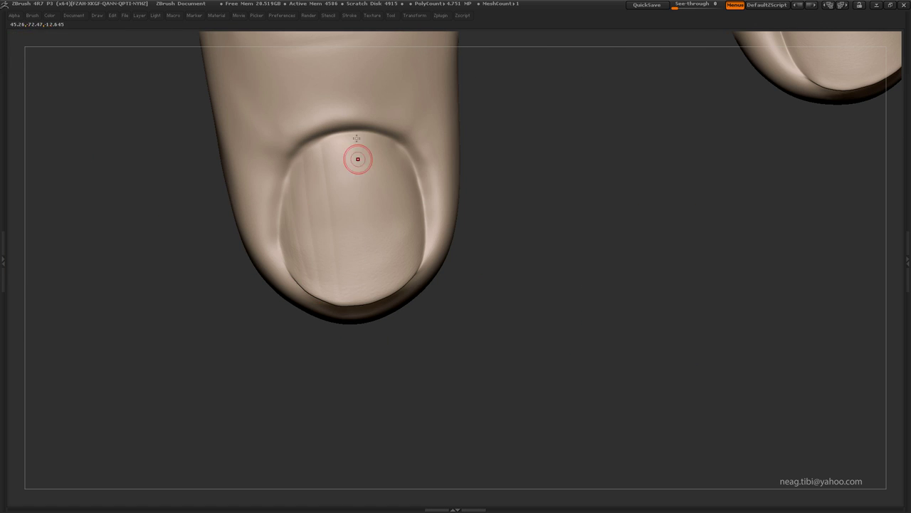
left_click_drag(357, 159, 369, 195)
left_click_drag(382, 156, 393, 162)
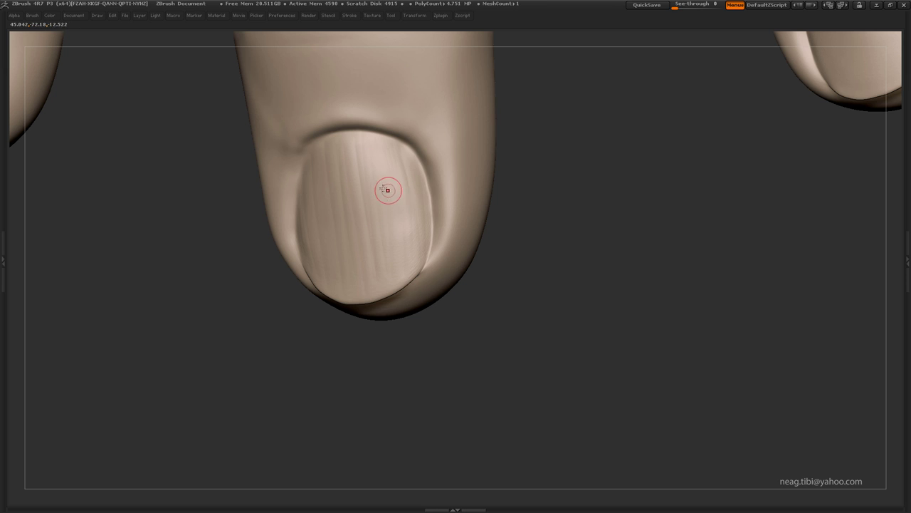
mouse_move(385, 190)
left_mouse_down()
mouse_move(294, 221)
mouse_move(288, 271)
mouse_move(336, 324)
left_mouse_up()
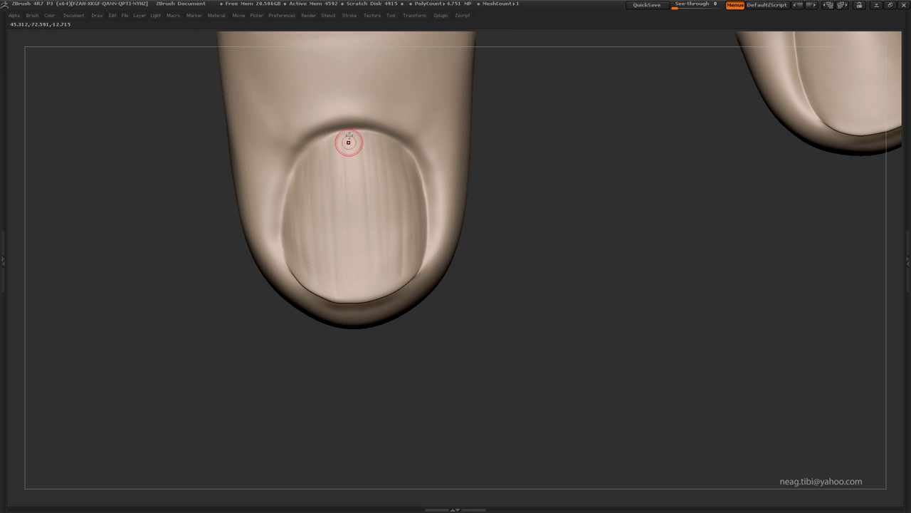
left_click_drag(353, 138, 413, 176)
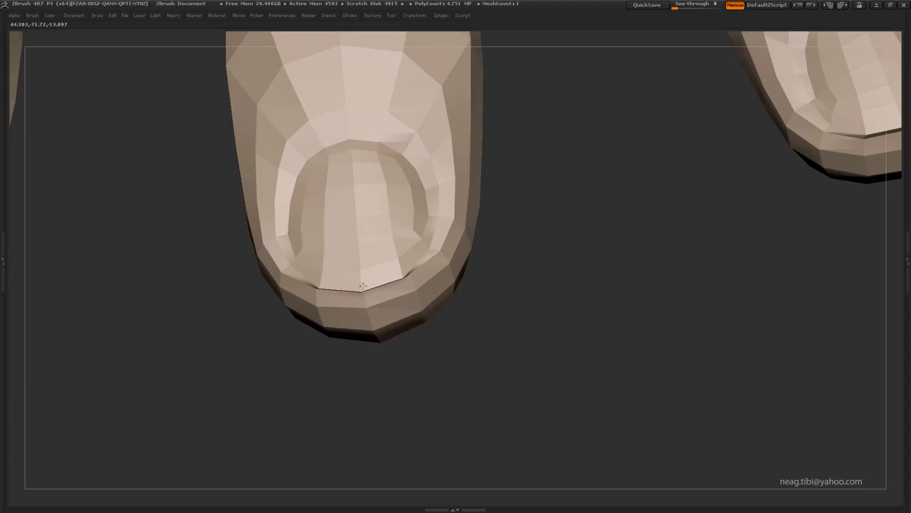
Return to full resolution and frame the middle fingertip's smooth nail up close with panels shown
mouse_move(420, 242)
left_mouse_down()
mouse_move(427, 294)
mouse_move(342, 326)
left_mouse_up()
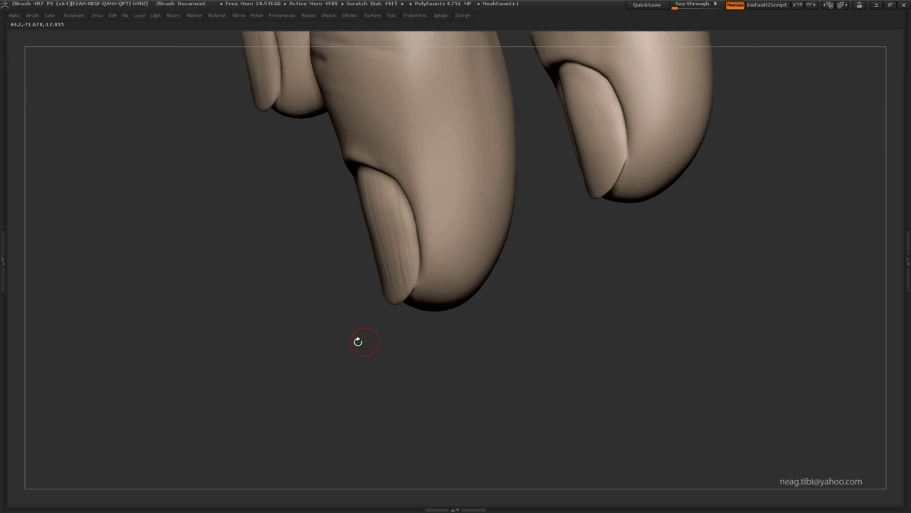
mouse_move(386, 279)
left_mouse_down()
mouse_move(392, 269)
mouse_move(378, 235)
mouse_move(383, 267)
mouse_move(437, 247)
mouse_move(397, 356)
left_mouse_up()
mouse_move(349, 297)
left_mouse_down("alt")
mouse_move(346, 314)
mouse_move(421, 314)
left_mouse_up("alt")
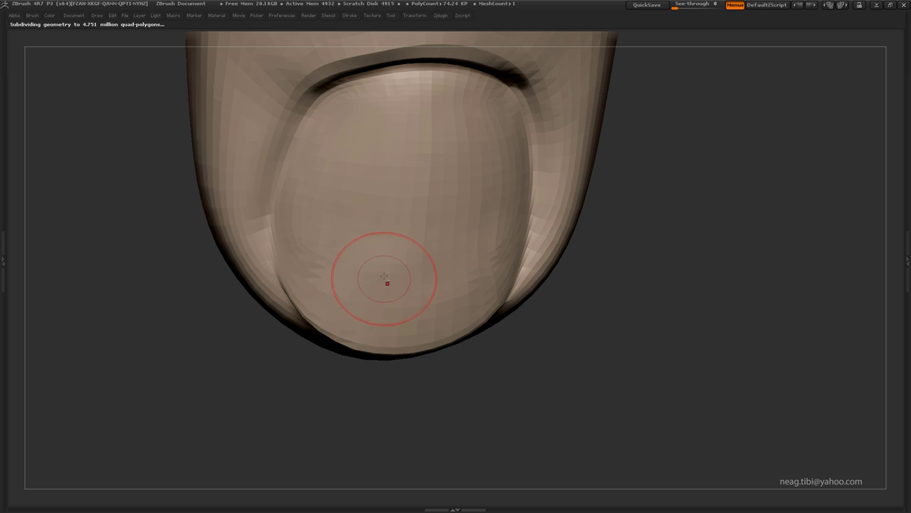
mouse_move(366, 193)
left_mouse_down("alt")
mouse_move(539, 217)
mouse_move(368, 346)
mouse_move(344, 234)
left_mouse_up("alt")
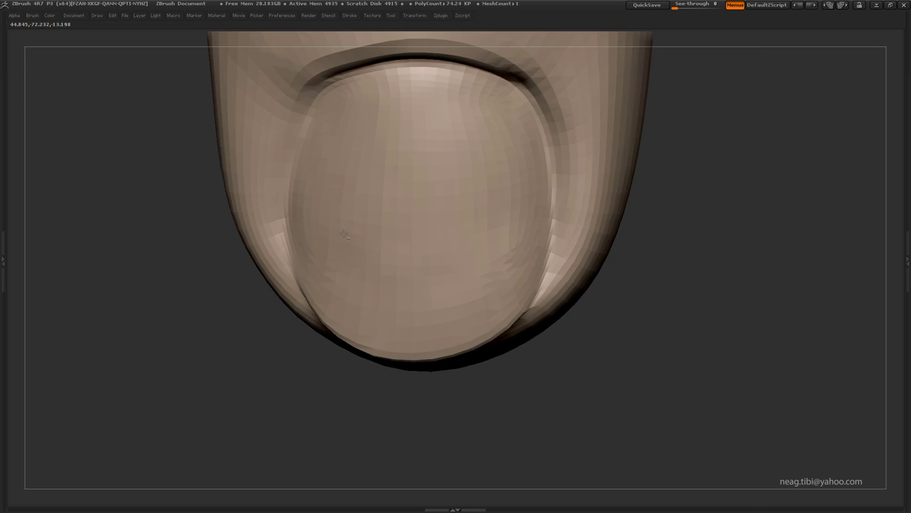
key("ctrl+d")
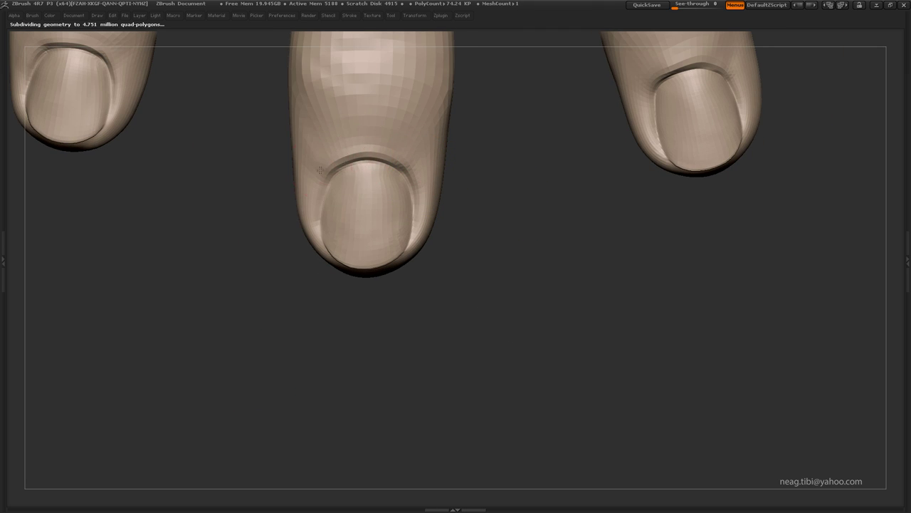
mouse_move(427, 320)
left_mouse_down()
mouse_move(394, 269)
mouse_move(301, 258)
mouse_move(419, 246)
left_mouse_up()
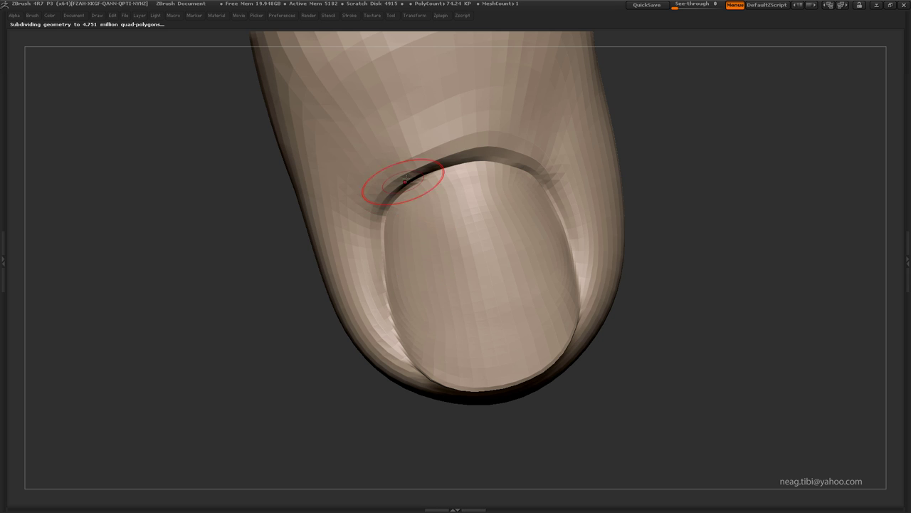
mouse_move(397, 183)
left_mouse_down()
mouse_move(564, 136)
mouse_move(519, 149)
left_mouse_up()
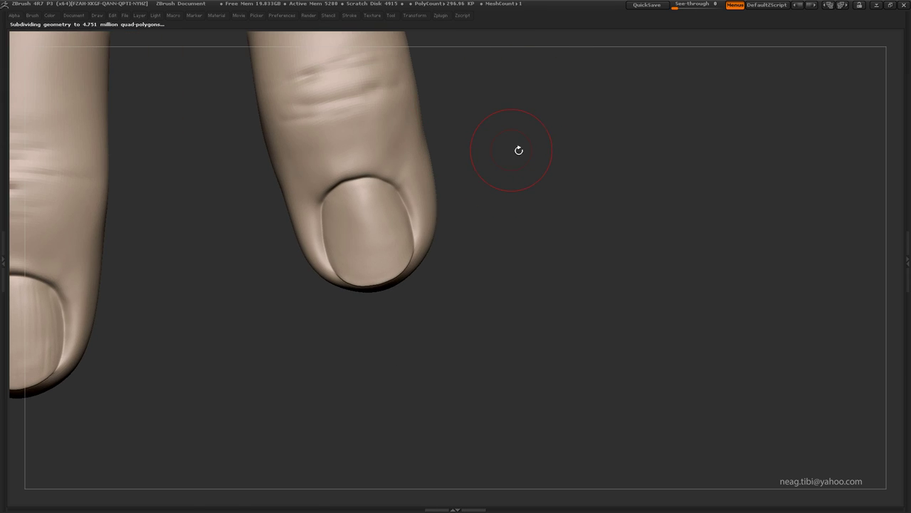
key("Tab")
key("Tab")
mouse_move(434, 119)
left_mouse_down()
mouse_move(525, 214)
mouse_move(417, 209)
left_mouse_up()
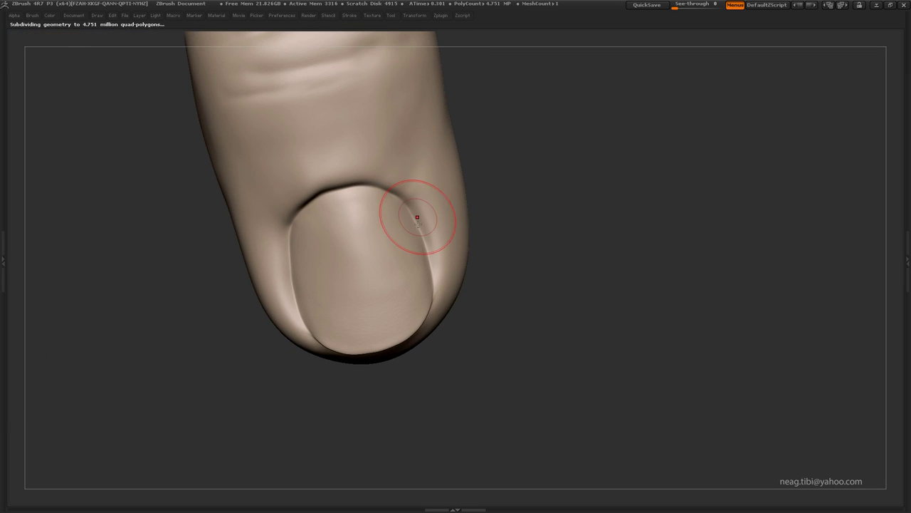
Zoom in close on the middle fingernail and toggle subdivision levels to check its shape
mouse_move(330, 244)
left_mouse_down("alt")
mouse_move(350, 244)
mouse_move(364, 225)
left_mouse_up("alt")
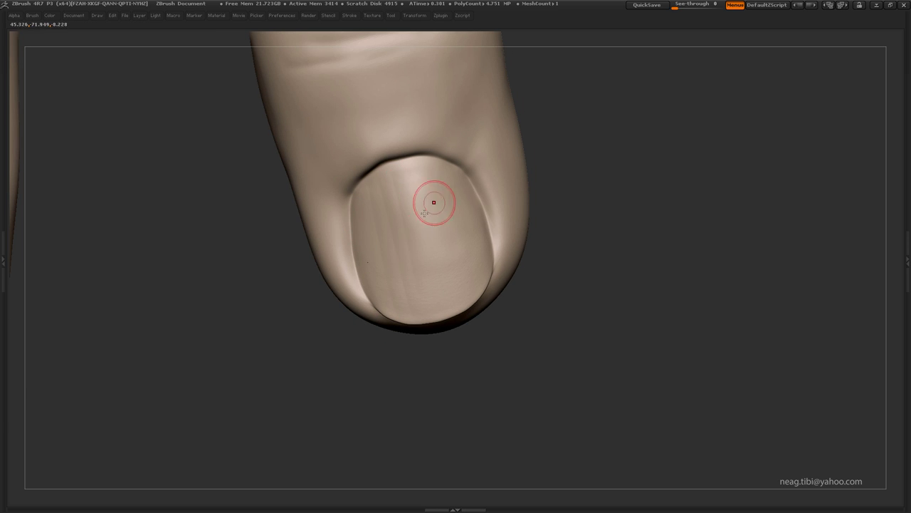
left_click_drag(434, 202, 411, 217)
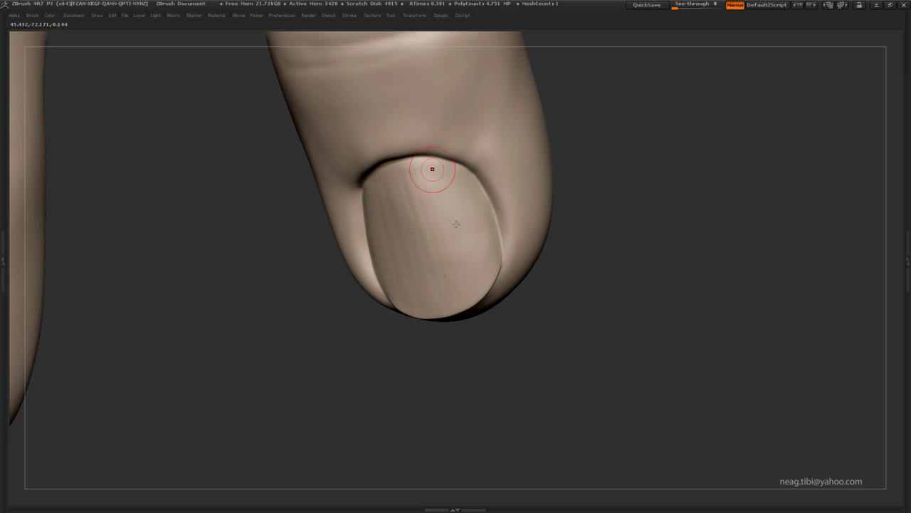
left_click_drag(510, 310, 450, 243)
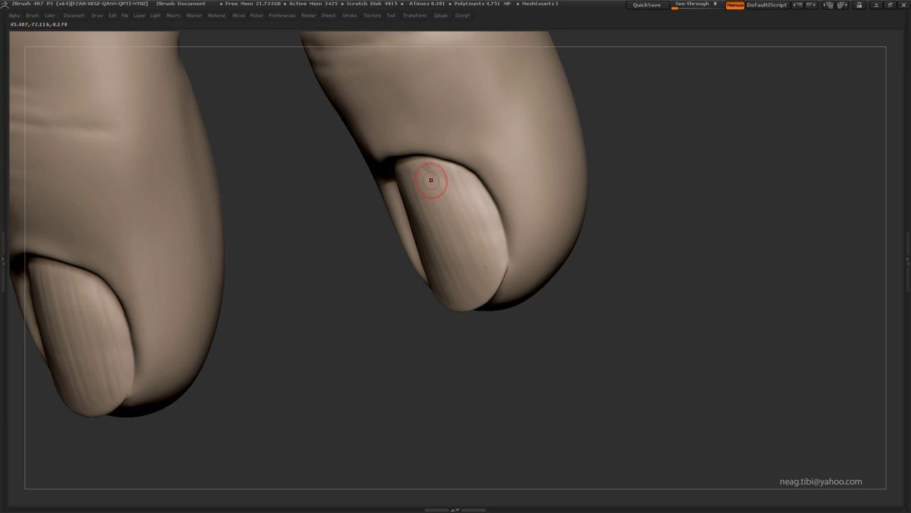
mouse_move(432, 179)
left_mouse_down()
mouse_move(457, 210)
mouse_move(401, 166)
mouse_move(378, 232)
mouse_move(403, 251)
left_mouse_up()
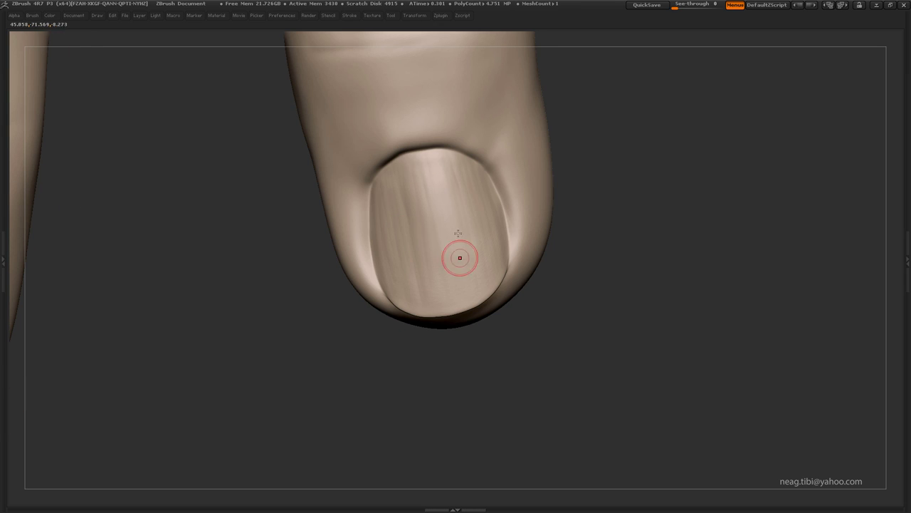
mouse_move(464, 331)
left_mouse_down()
mouse_move(443, 336)
mouse_move(383, 264)
mouse_move(443, 239)
left_mouse_up()
left_click_drag(479, 131, 482, 351, "alt")
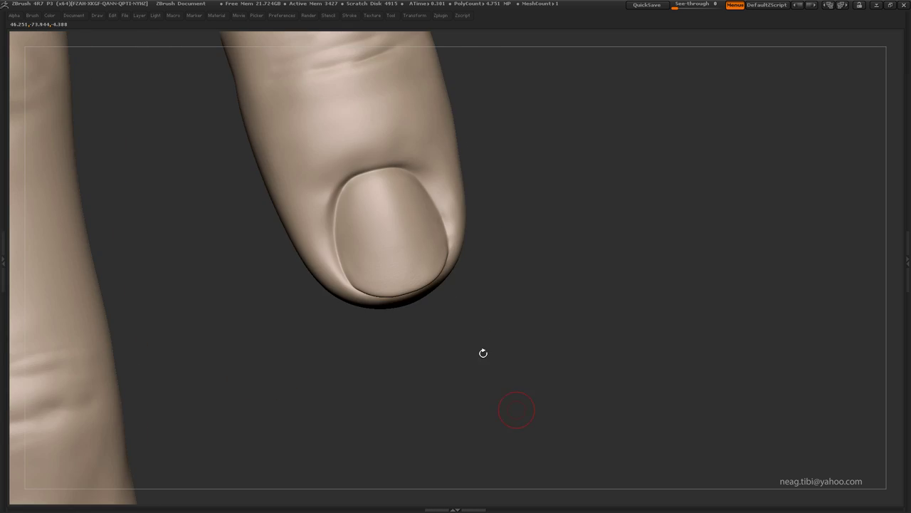
mouse_move(378, 210)
left_mouse_down()
mouse_move(409, 216)
mouse_move(403, 194)
mouse_move(381, 270)
mouse_move(388, 235)
left_mouse_up()
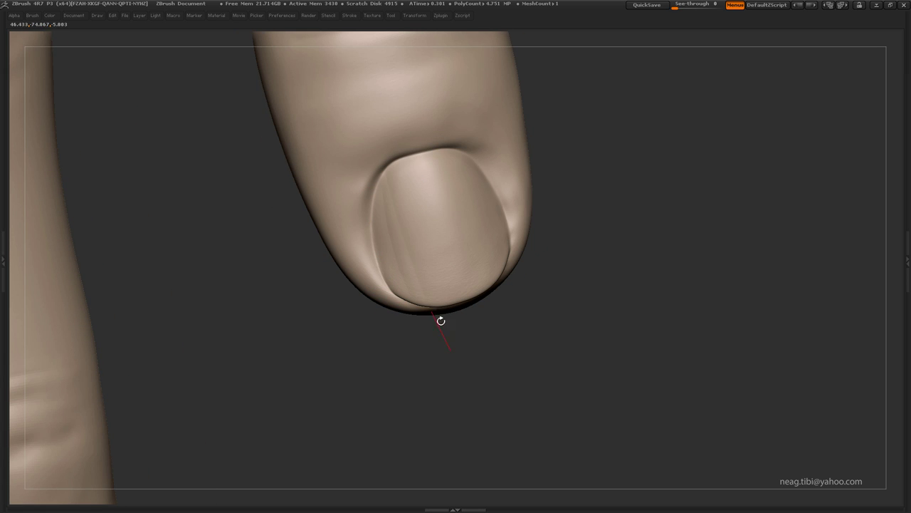
left_click_drag(465, 238, 486, 254)
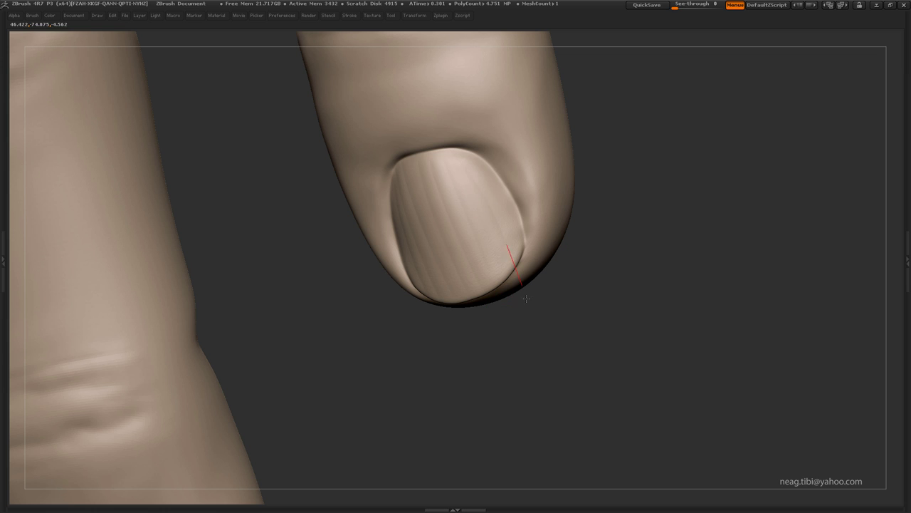
key("shift+d")
key("shift+d")
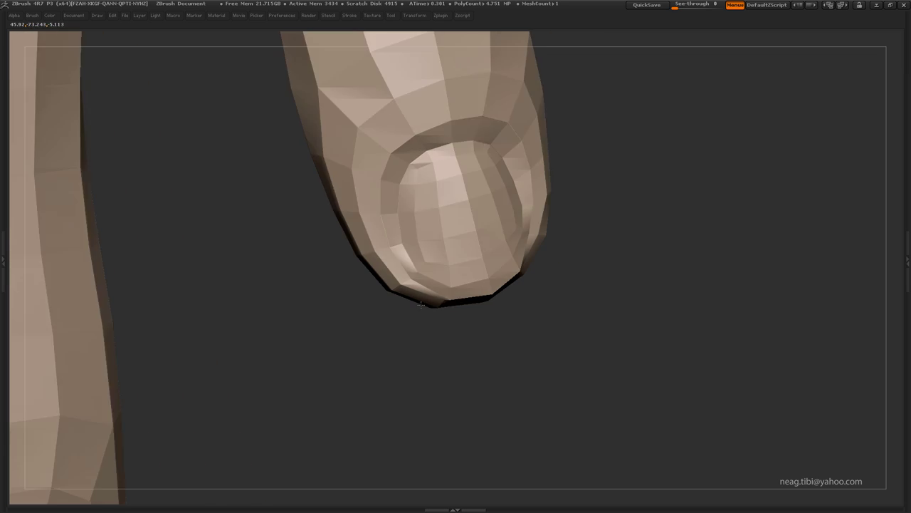
key("d")
key("d")
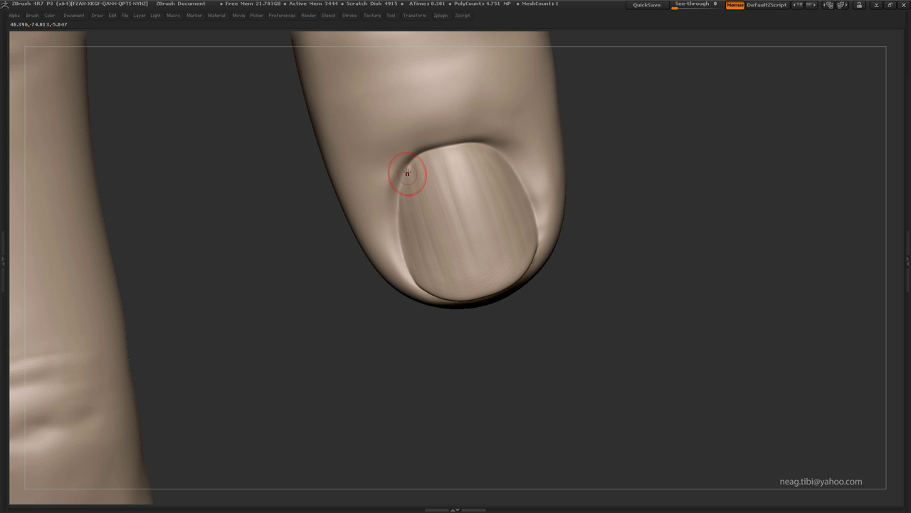
Inspect the nail from cuticle and side, then drop the hand to about 74,240 polygons
left_click_drag(408, 173, 448, 146)
left_click_drag(494, 285, 485, 185)
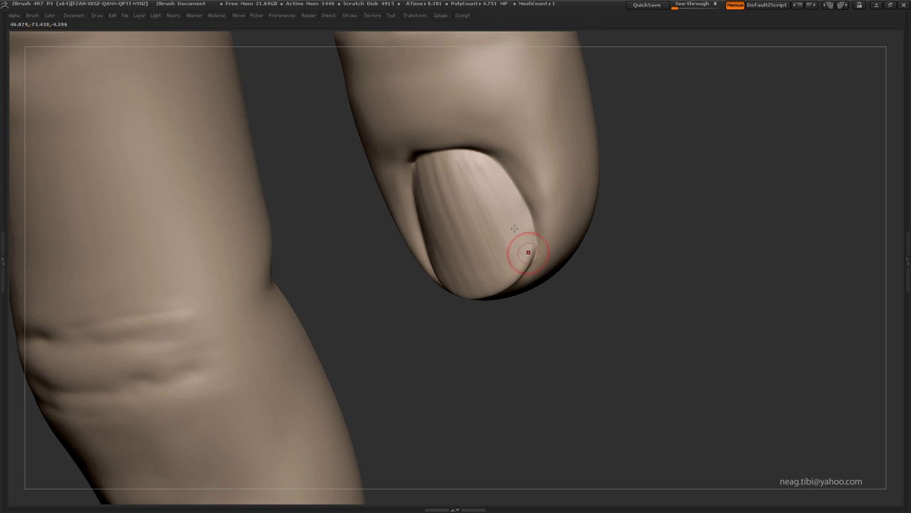
left_click_drag(456, 183, 441, 201)
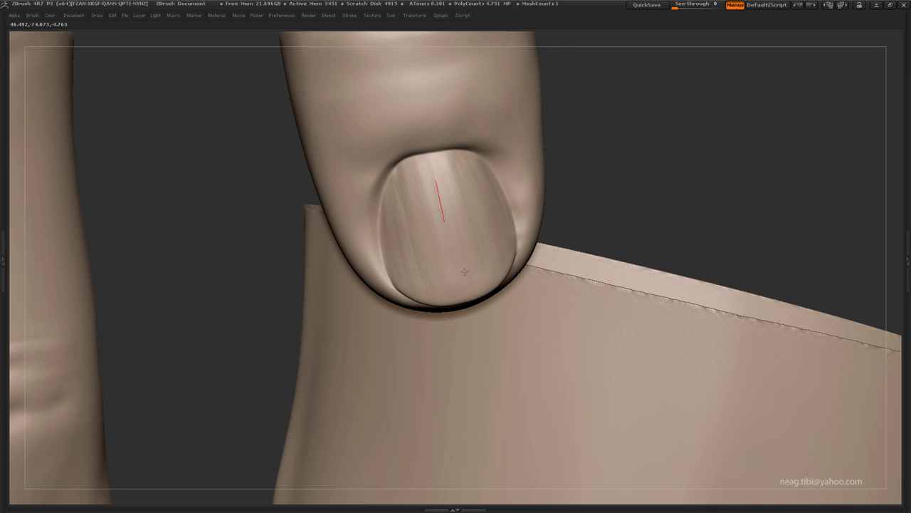
left_click_drag(403, 172, 544, 118)
key("shift+d")
key("shift+d")
key("d")
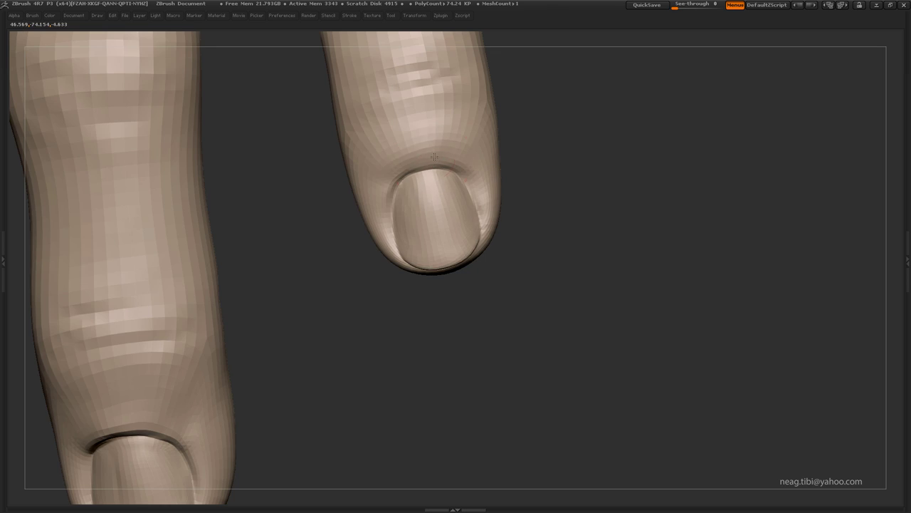
key("shift+d")
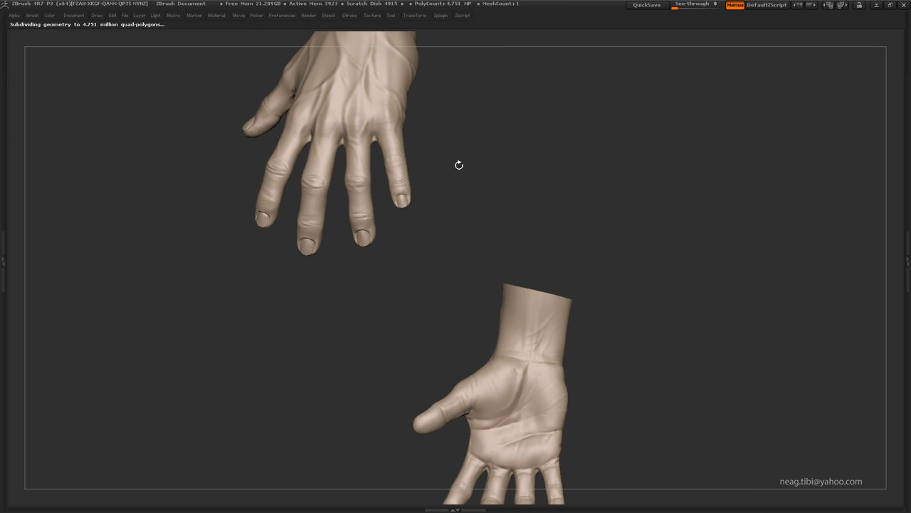
Restamp the skin-pore alpha with DragRect at a new size and position on the hand's back
key("d")
key("d")
key("d")
mouse_move(490, 220)
left_mouse_down()
mouse_move(484, 138)
mouse_move(464, 126)
mouse_move(474, 254)
mouse_move(429, 283)
mouse_move(479, 252)
mouse_move(527, 246)
left_mouse_up()
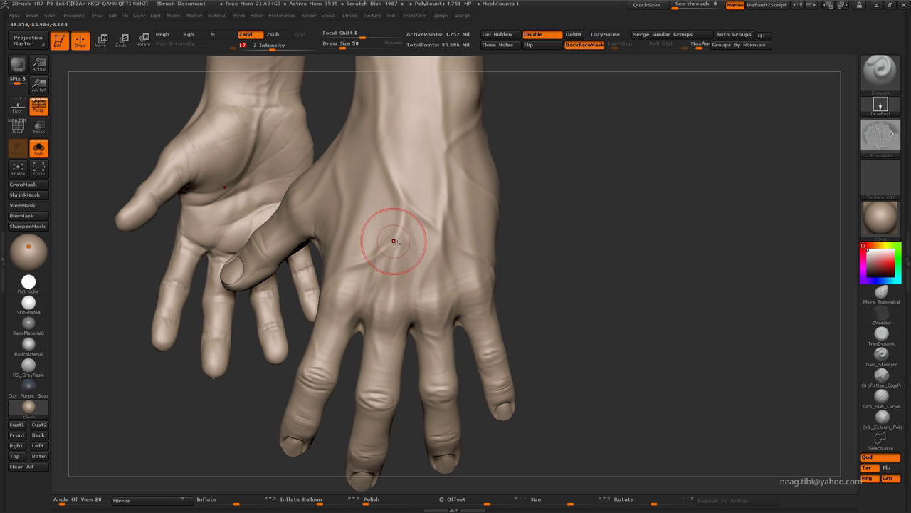
mouse_move(387, 238)
left_mouse_down()
mouse_move(413, 228)
mouse_move(395, 324)
mouse_move(427, 285)
mouse_move(475, 283)
left_mouse_up()
key("ctrl+z")
left_click_drag(386, 235, 342, 423)
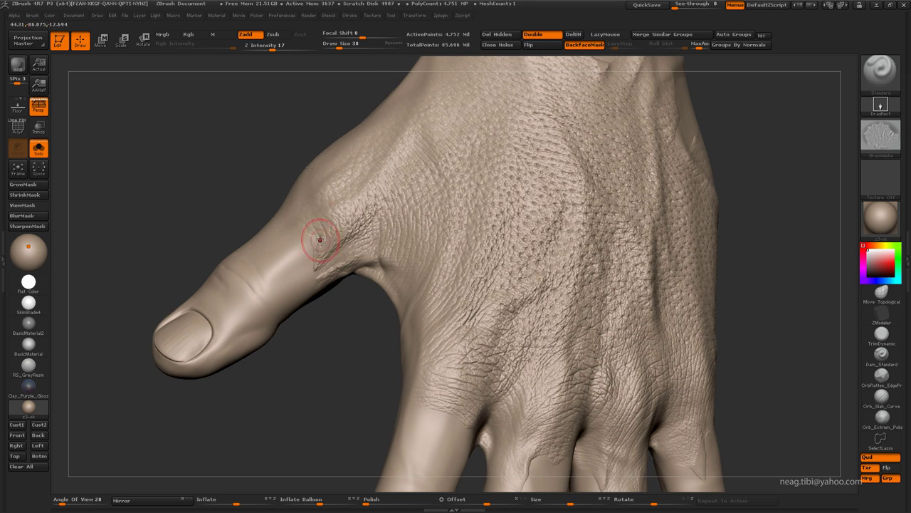
Set Z Intensity to 99
left_click(315, 48)
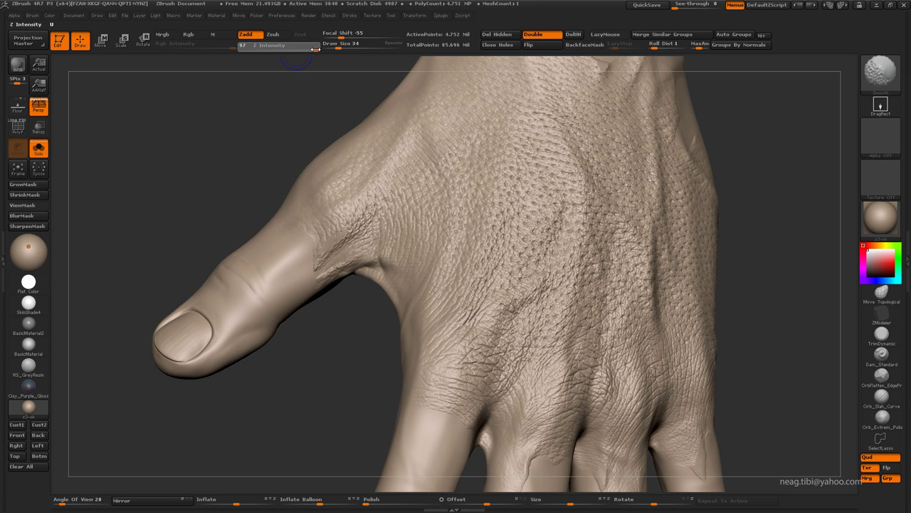
left_click_drag(315, 49, 316, 49)
mouse_move(299, 342)
left_mouse_down()
mouse_move(326, 218)
mouse_move(383, 219)
left_mouse_up()
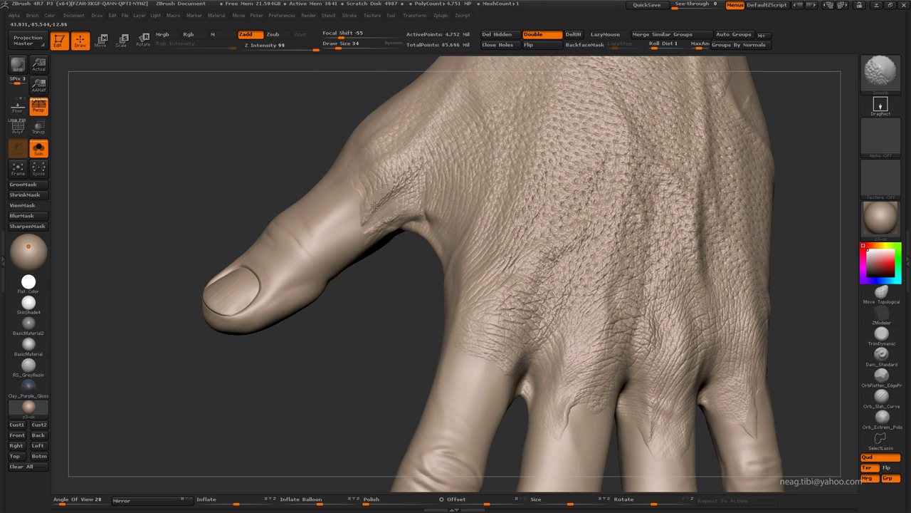
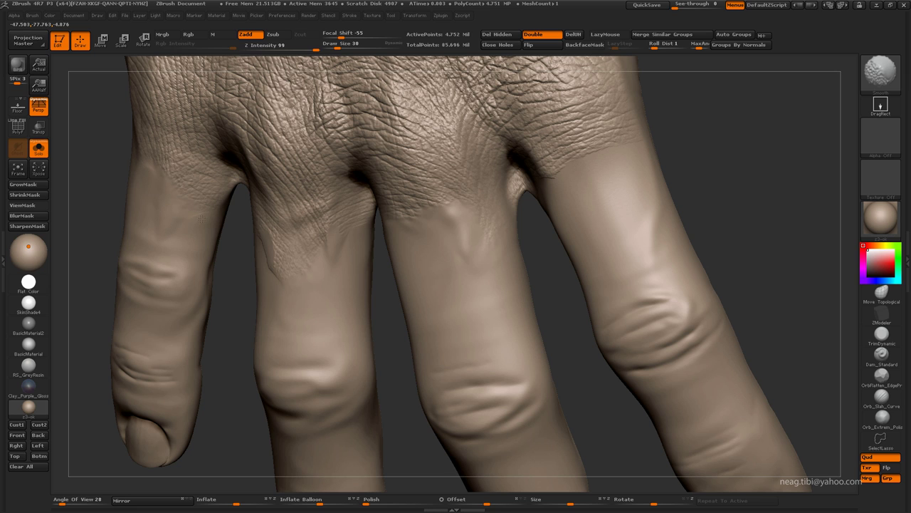
Set up a slightly smaller Smooth brush while framing the wrist and then both hands
left_click_drag(236, 300, 277, 267)
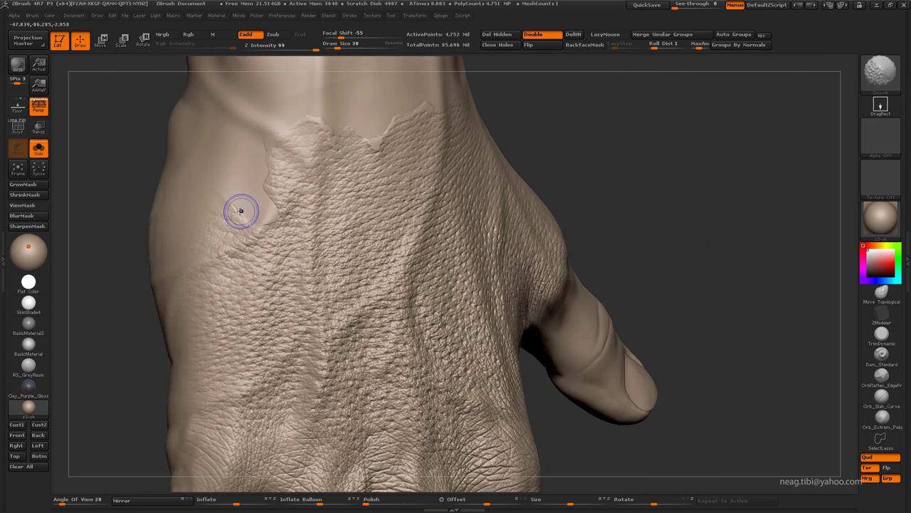
key("shift")
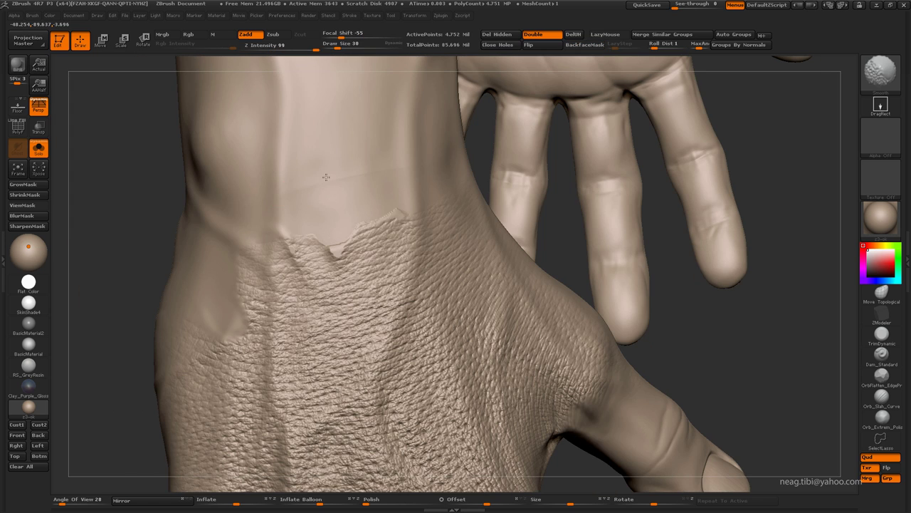
key("[")
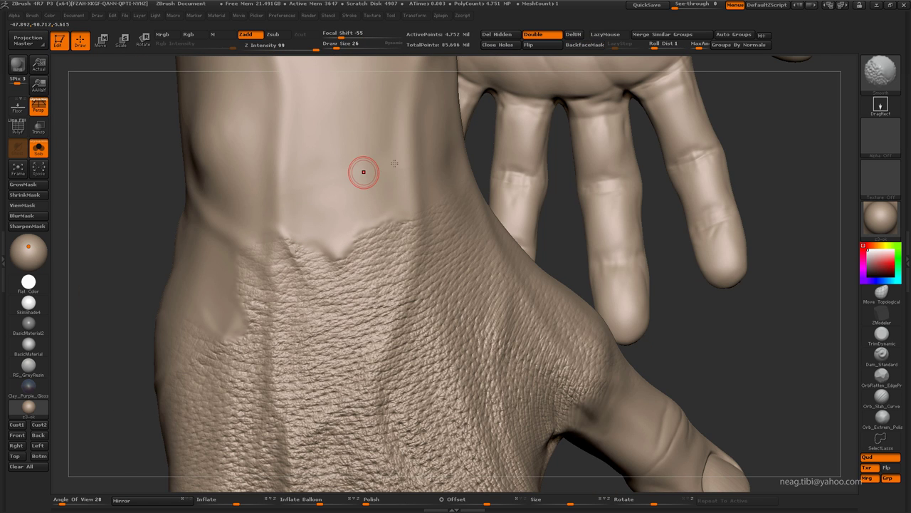
left_click_drag(360, 173, 300, 238)
key("shift")
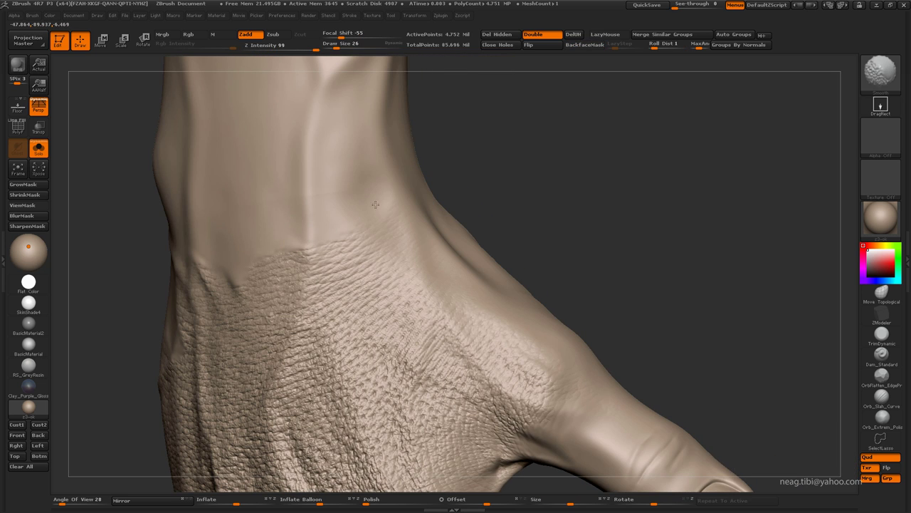
left_click_drag(482, 195, 352, 217)
mouse_move(417, 210)
left_mouse_down()
mouse_move(350, 304)
mouse_move(321, 230)
mouse_move(326, 321)
mouse_move(306, 189)
mouse_move(346, 232)
mouse_move(427, 242)
left_mouse_up()
left_click_drag(299, 321, 252, 335)
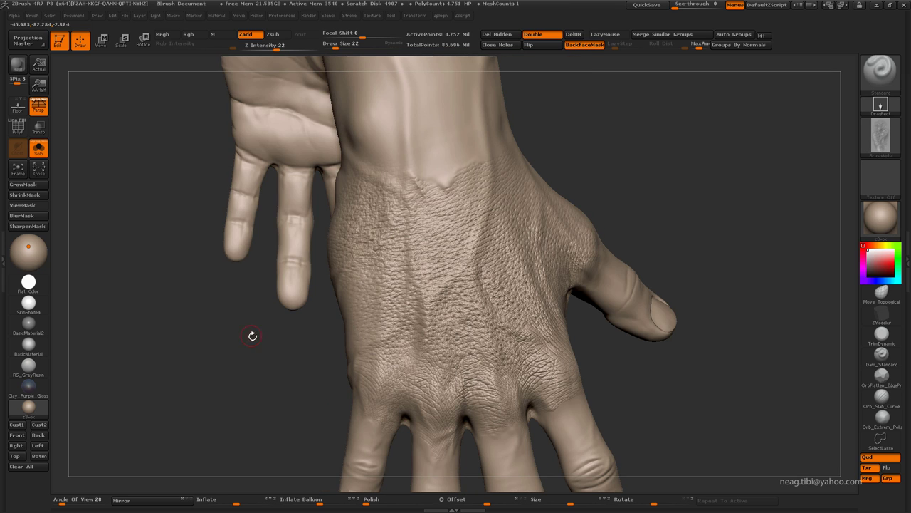
left_click_drag(238, 378, 264, 368)
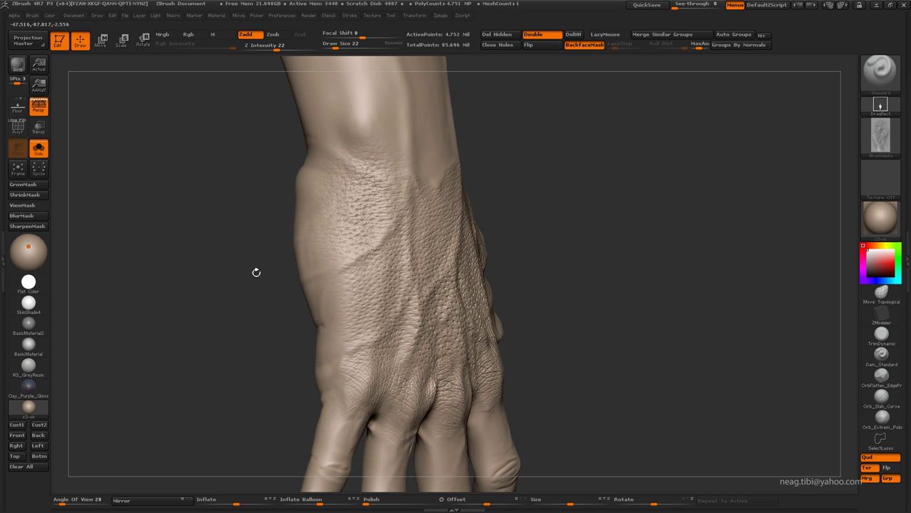
mouse_move(257, 271)
left_mouse_down()
mouse_move(376, 275)
mouse_move(345, 327)
left_mouse_up()
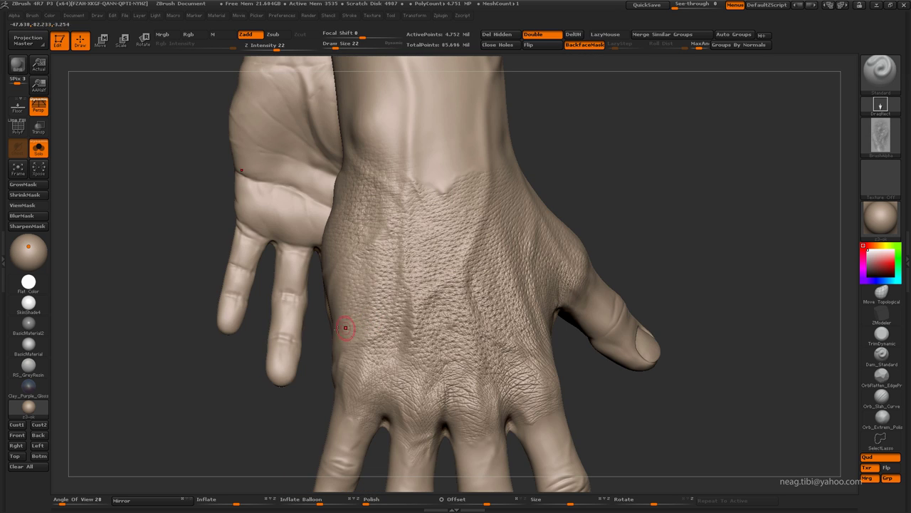
left_click_drag(253, 386, 277, 376)
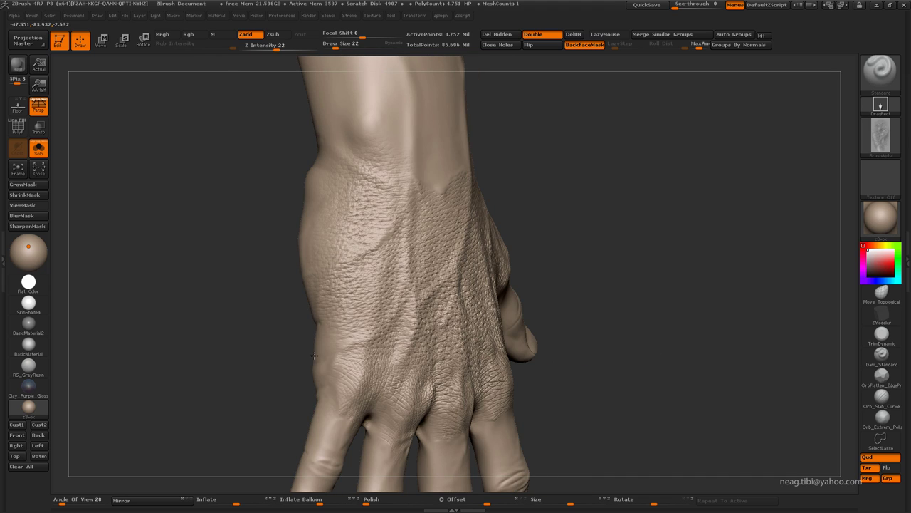
mouse_move(341, 334)
left_mouse_down()
mouse_move(603, 170)
mouse_move(305, 256)
mouse_move(103, 247)
left_mouse_up()
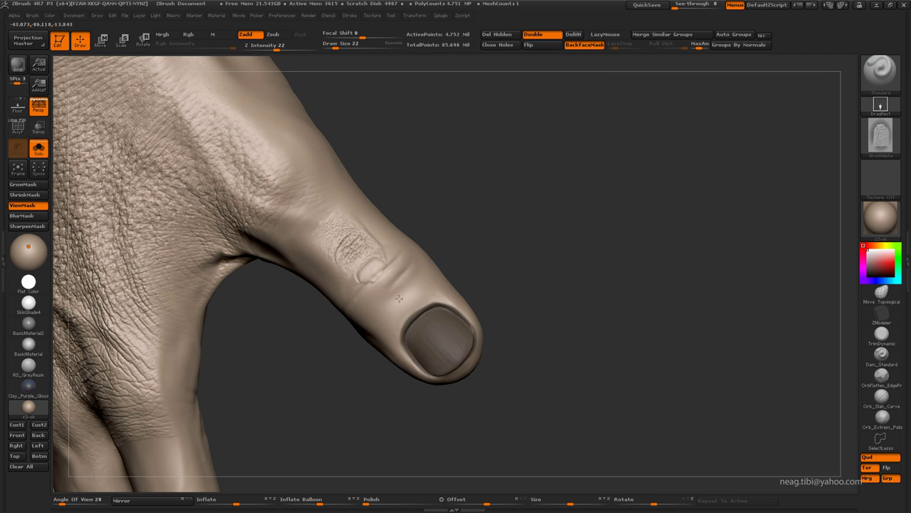
Smooth the thumb knuckle wrinkles, compare with undo/redo, and keep the smoothed version
left_click_drag(334, 228, 313, 203, "shift")
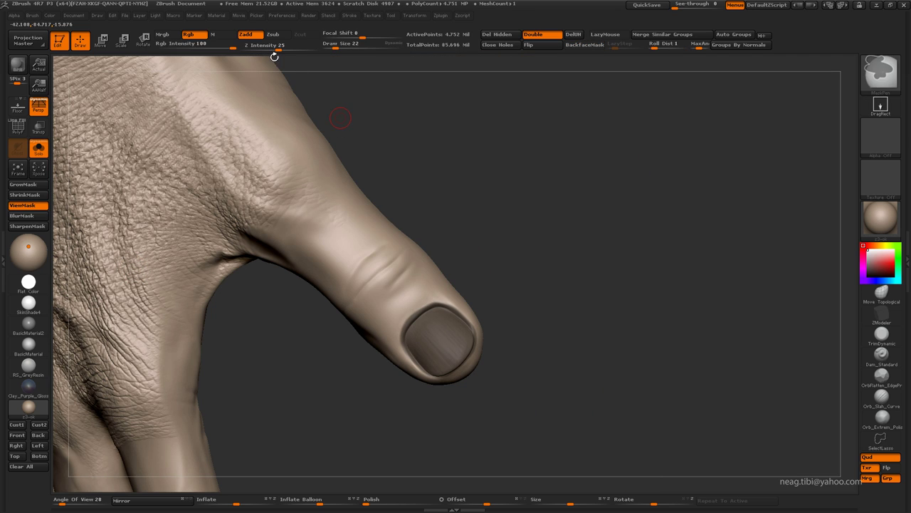
left_click_drag(276, 47, 274, 47)
key("ctrl+z")
key("ctrl+shift+z")
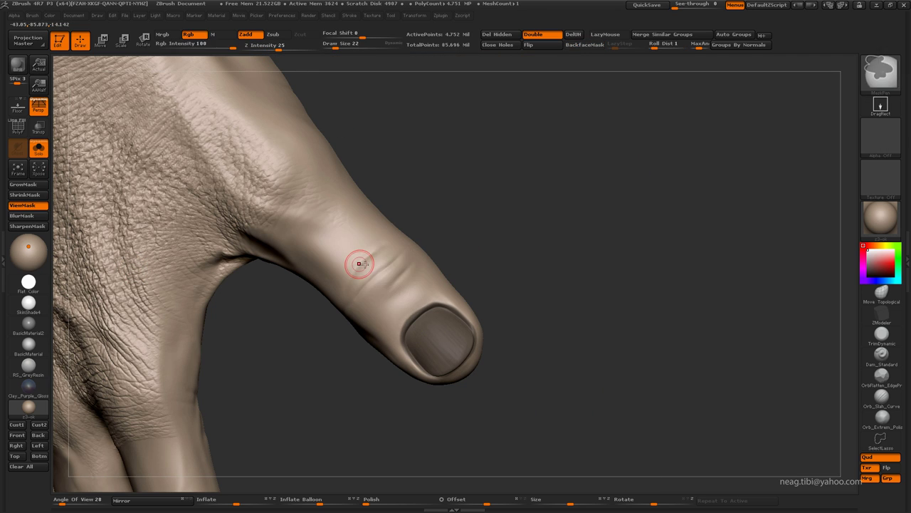
key("ctrl+z")
key("ctrl+shift+z")
key("ctrl+z")
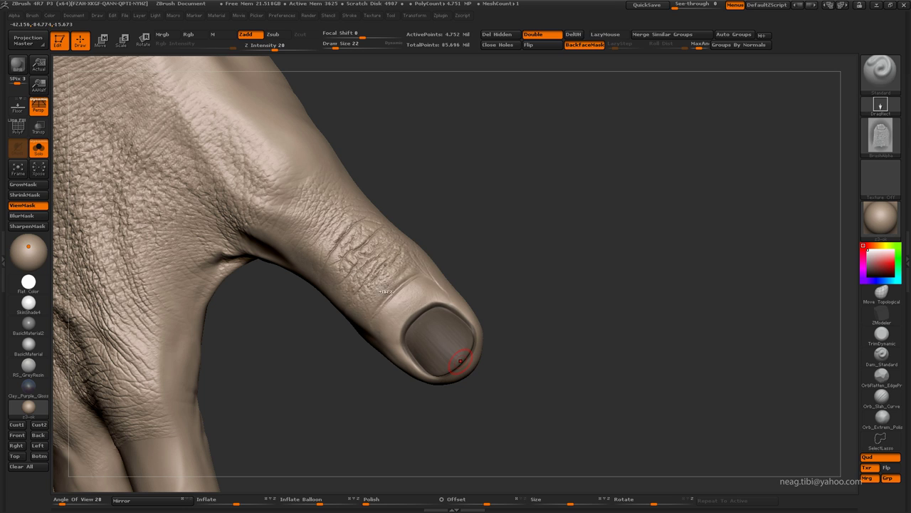
key("ctrl+shift+z")
key("ctrl+z")
key("ctrl+shift+z")
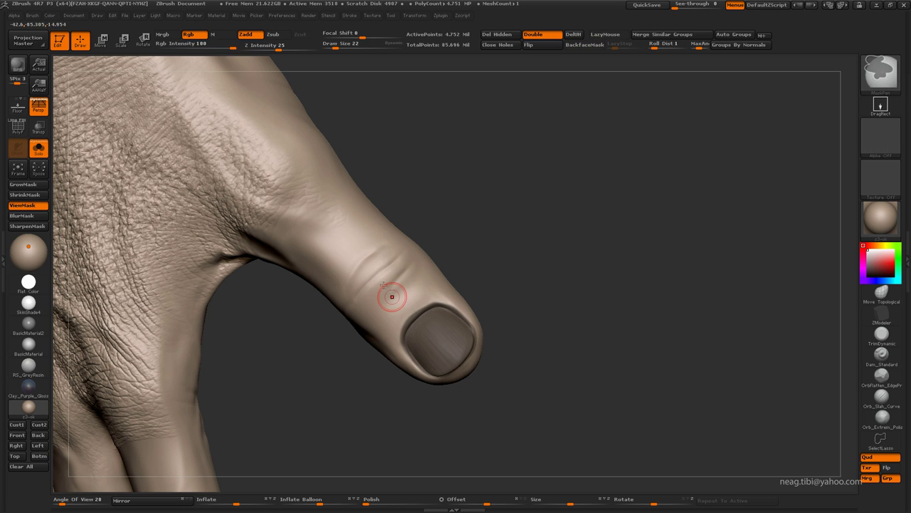
key("ctrl+z")
key("ctrl+shift+z")
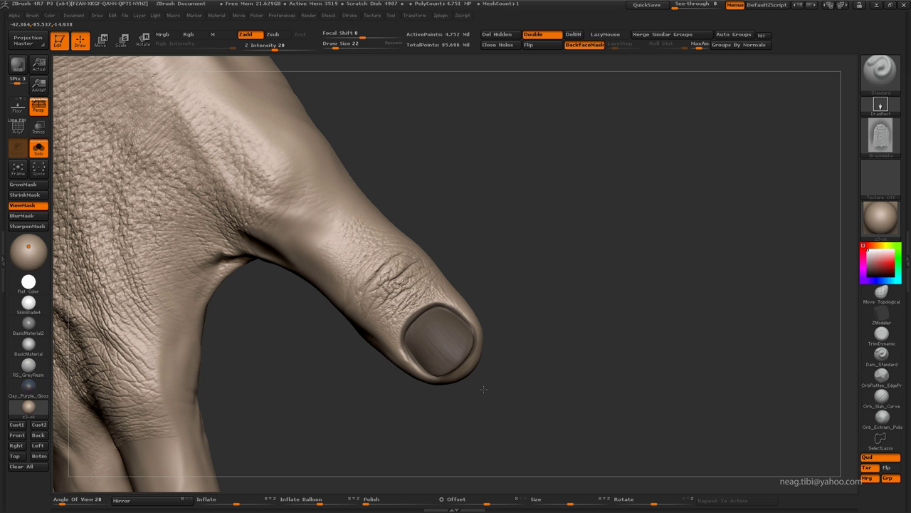
Smooth the skin beside the thumbnail edge
mouse_move(484, 386)
left_mouse_down()
mouse_move(425, 286)
mouse_move(393, 257)
left_mouse_up()
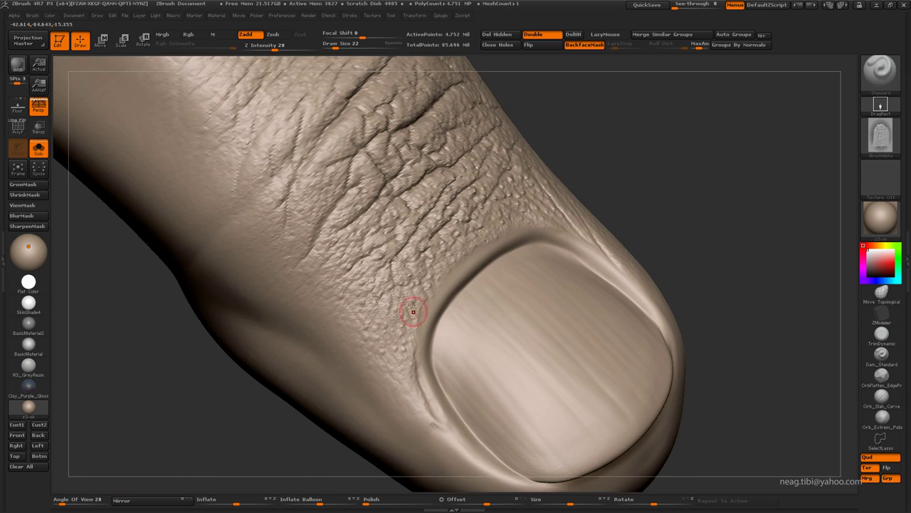
key("shift")
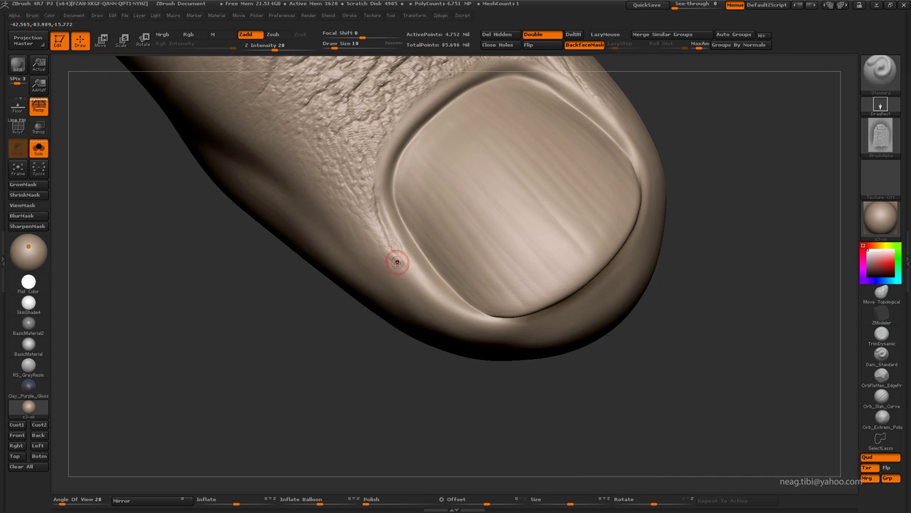
key("shift")
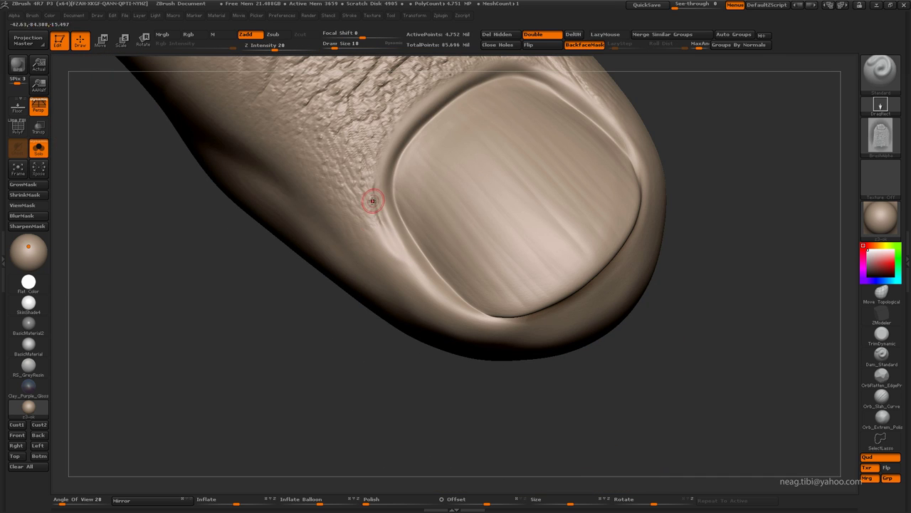
left_click_drag(371, 195, 377, 212, "shift")
mouse_move(503, 94)
left_mouse_down()
mouse_move(356, 243)
mouse_move(394, 257)
mouse_move(430, 303)
left_mouse_up()
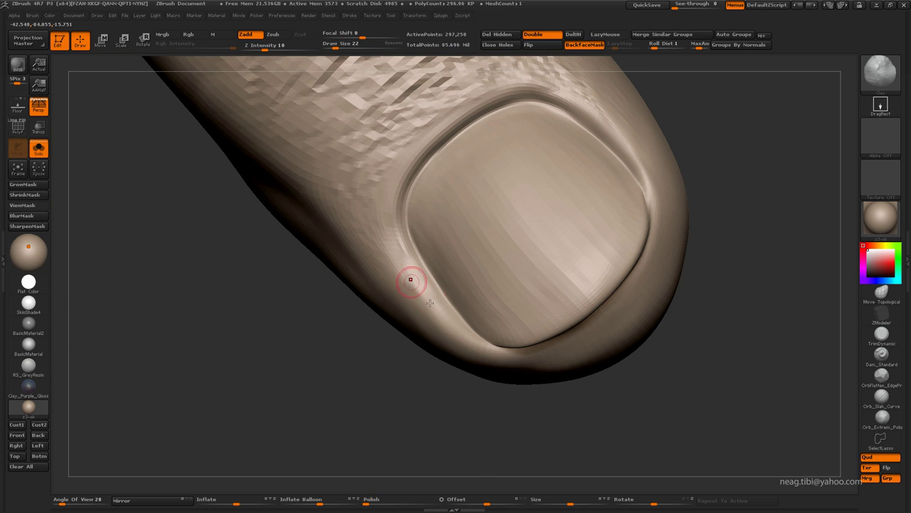
Build up the skin fold along the nail edge with Inflat, then return to top subdivision level
left_click_drag(403, 255, 424, 286)
key("b")
key("i")
key("n")
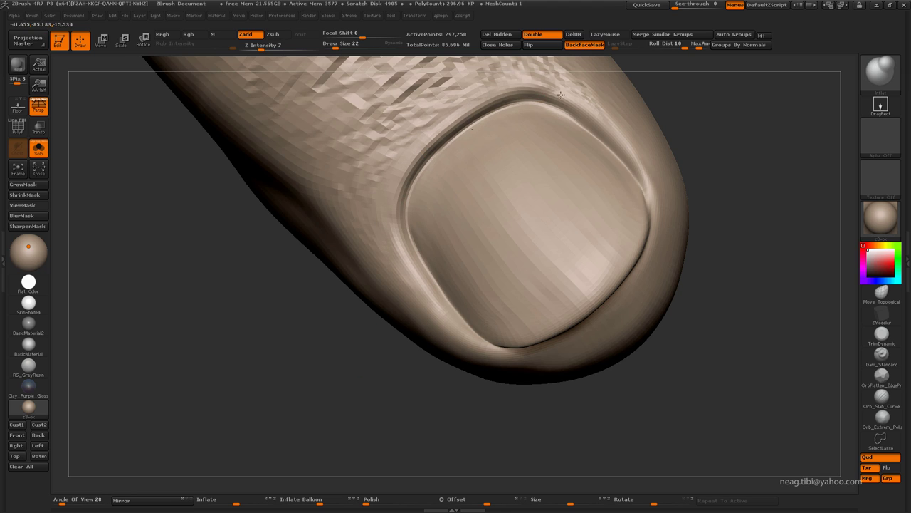
key("d")
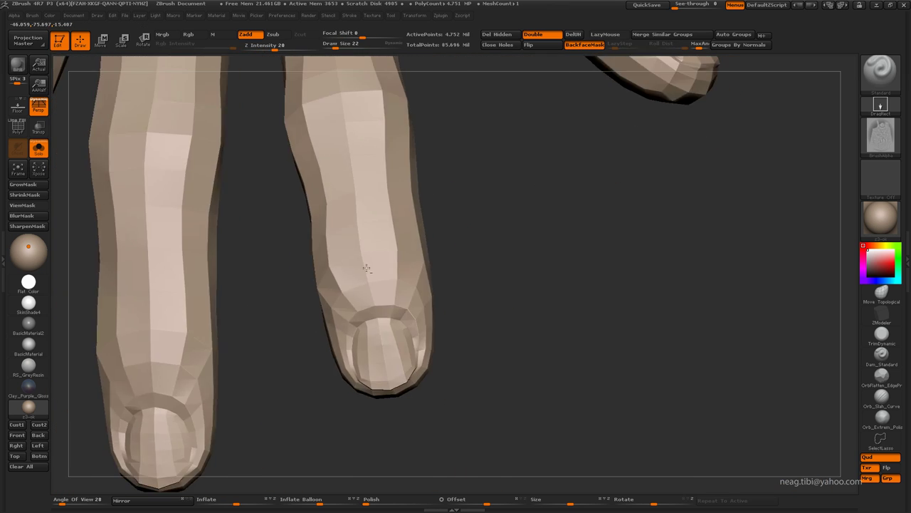
Mask the ring fingernail with MaskPen
left_click_drag(356, 329, 353, 351, "ctrl")
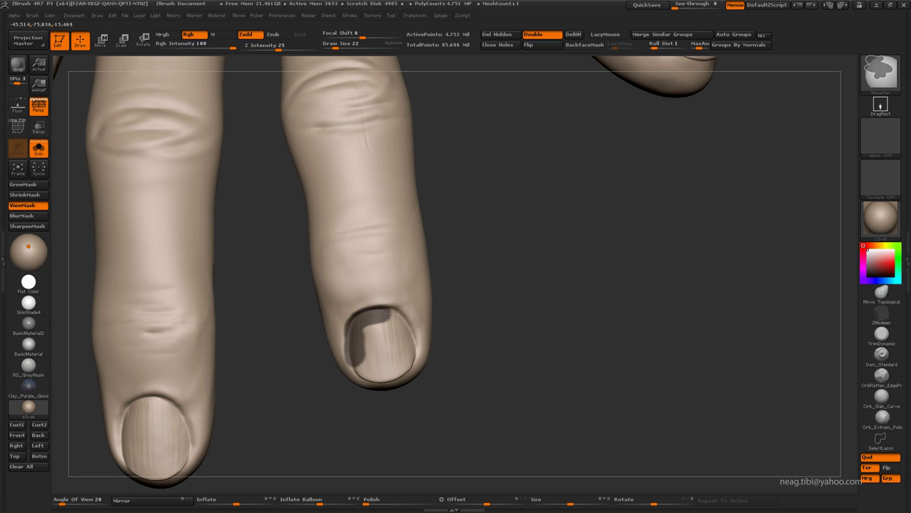
mouse_move(390, 373)
left_mouse_down("ctrl")
mouse_move(345, 358)
mouse_move(381, 342)
mouse_move(397, 349)
left_mouse_up("ctrl")
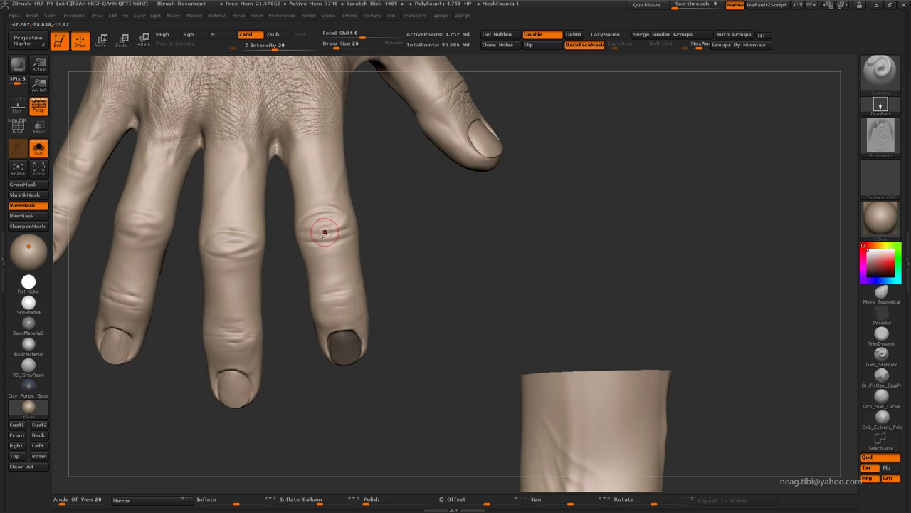
key("ctrl")
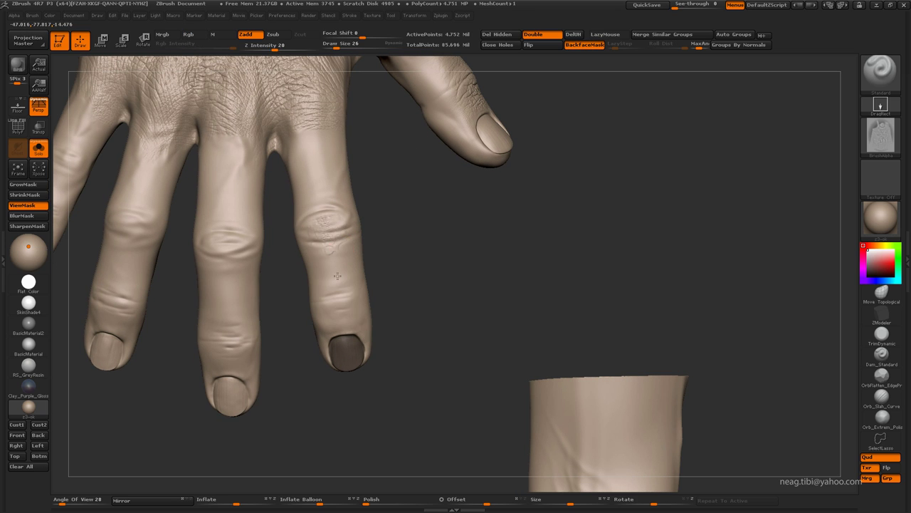
key("ctrl")
Stamp wrinkle detail onto the ring finger's middle knuckle with the Standard brush
left_click_drag(334, 240, 313, 231, "ctrl")
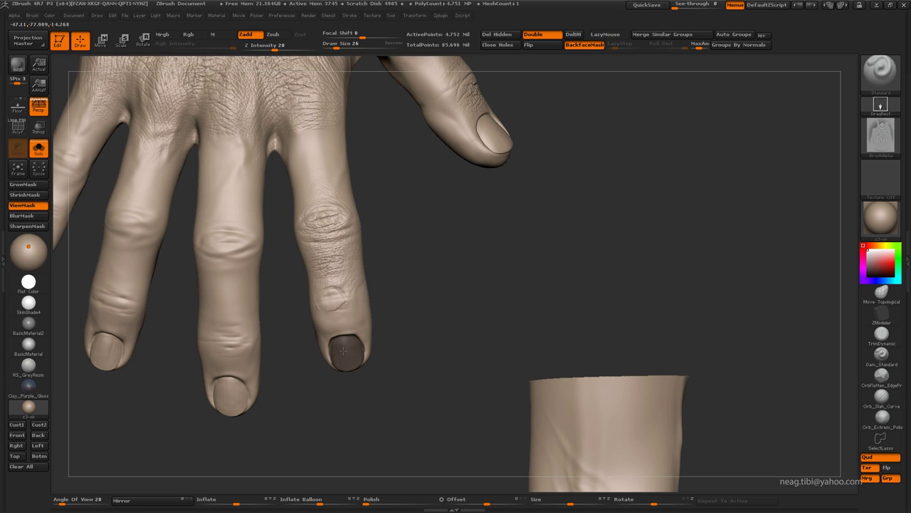
mouse_move(340, 323)
left_mouse_down("ctrl")
mouse_move(336, 305)
mouse_move(345, 333)
mouse_move(335, 250)
left_mouse_up("ctrl")
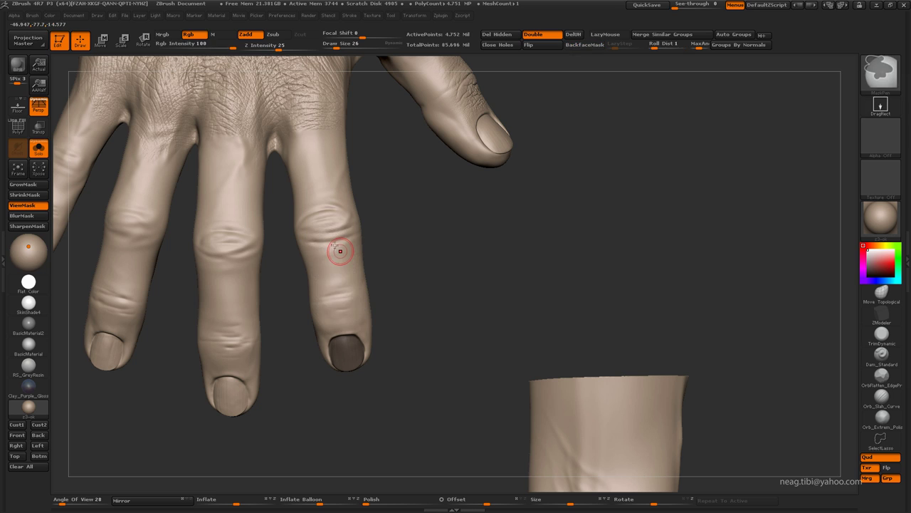
left_click_drag(344, 357, 319, 260, "ctrl")
left_click(356, 371, "ctrl")
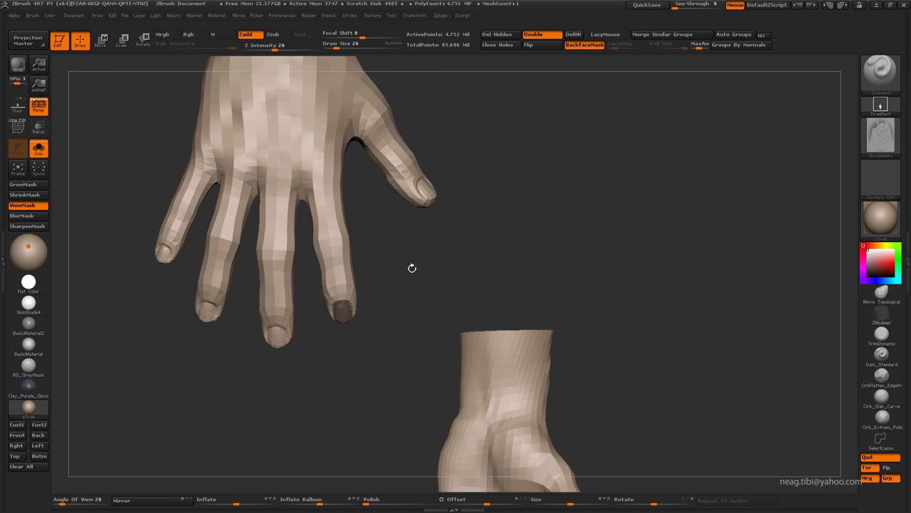
Smooth the wrinkles over the middle finger's knuckle at the top subdivision level
mouse_move(358, 387)
left_mouse_down()
mouse_move(413, 307)
mouse_move(446, 285)
left_mouse_up()
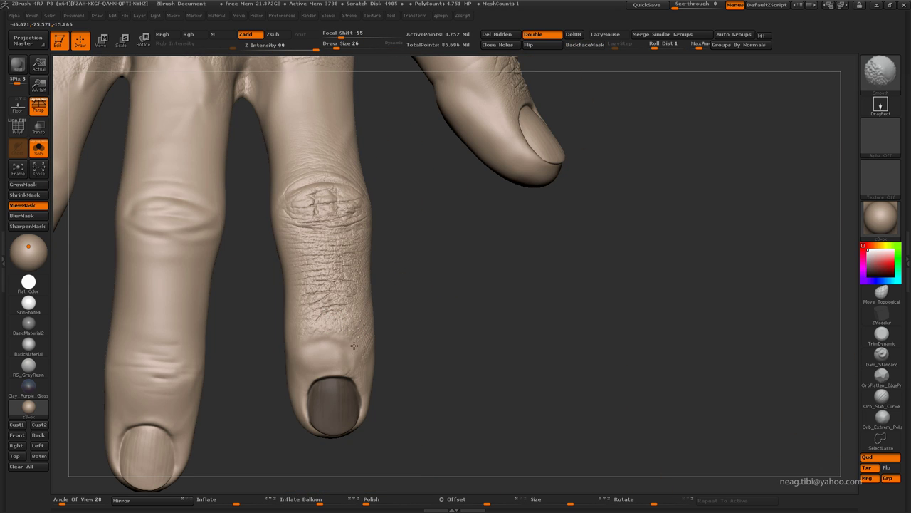
key("shift+d")
key("shift+d")
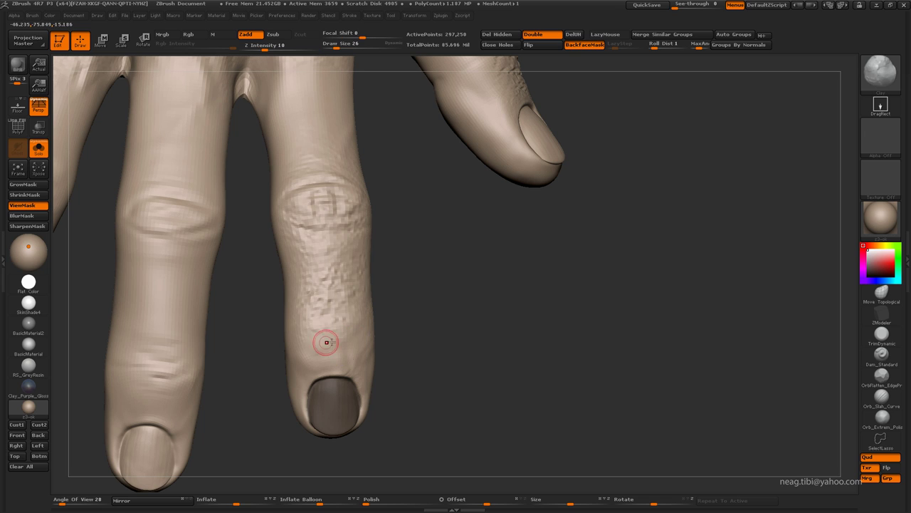
key("d")
key("d")
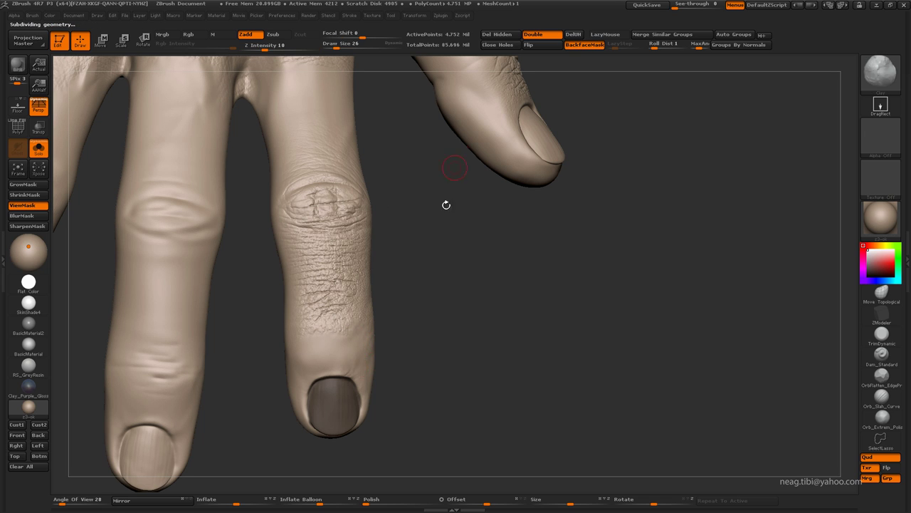
left_click_drag(446, 205, 556, 243)
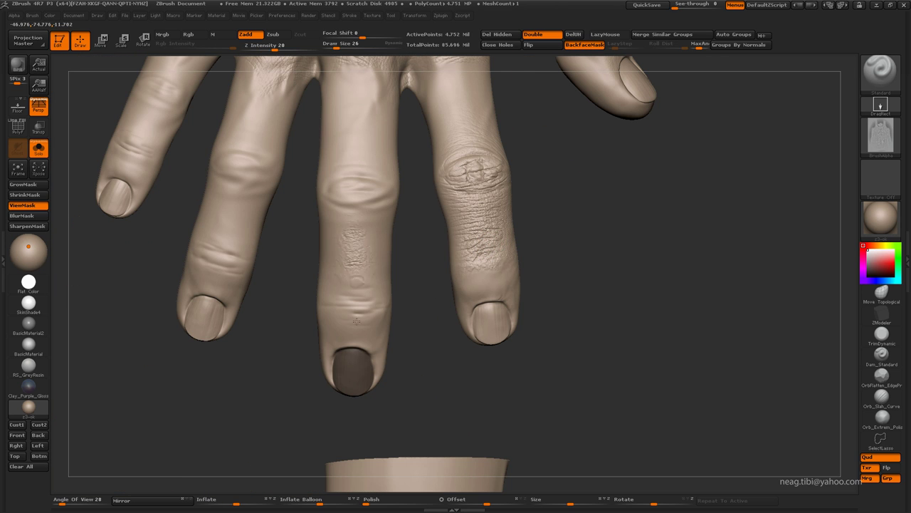
mouse_move(356, 322)
left_mouse_down("shift")
mouse_move(355, 267)
mouse_move(356, 314)
left_mouse_up("shift")
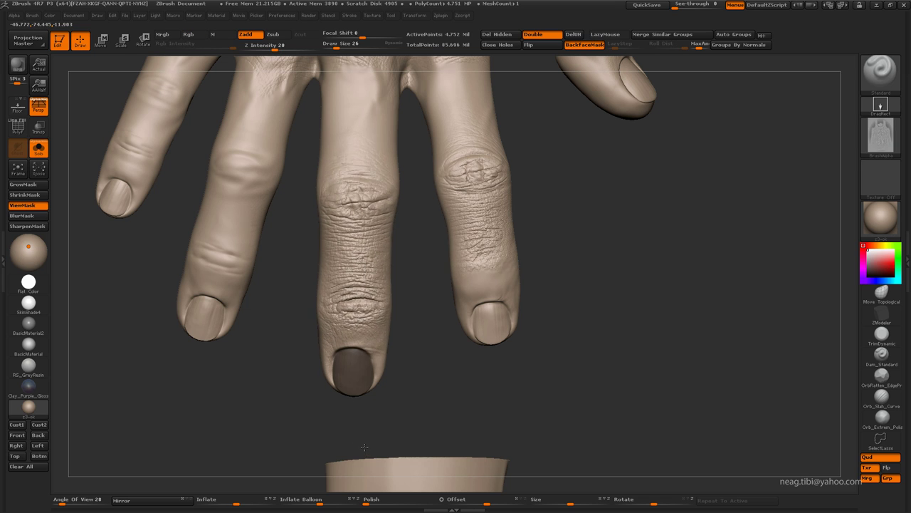
left_click_drag(364, 447, 386, 346)
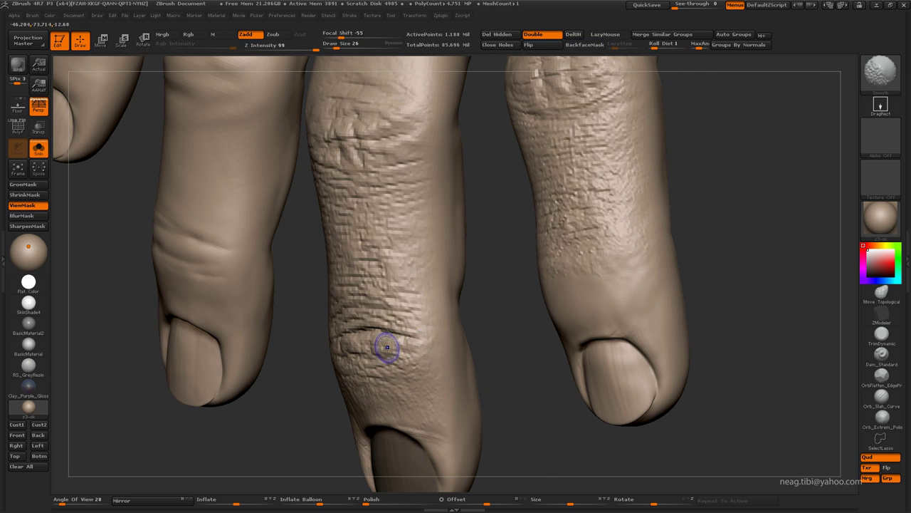
Reshape the middle knuckle creases with Move Topological and Move across subdivision levels
key("b")
key("m")
key("t")
key("shift+d")
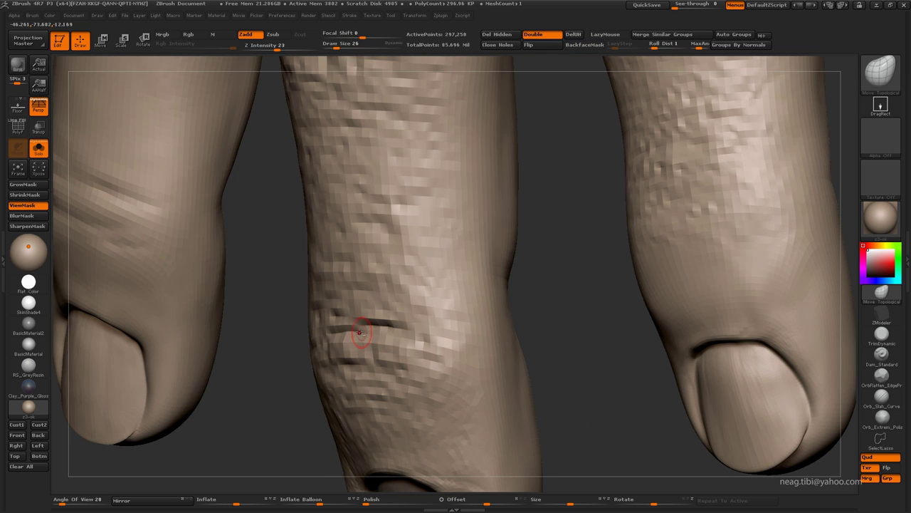
key("d")
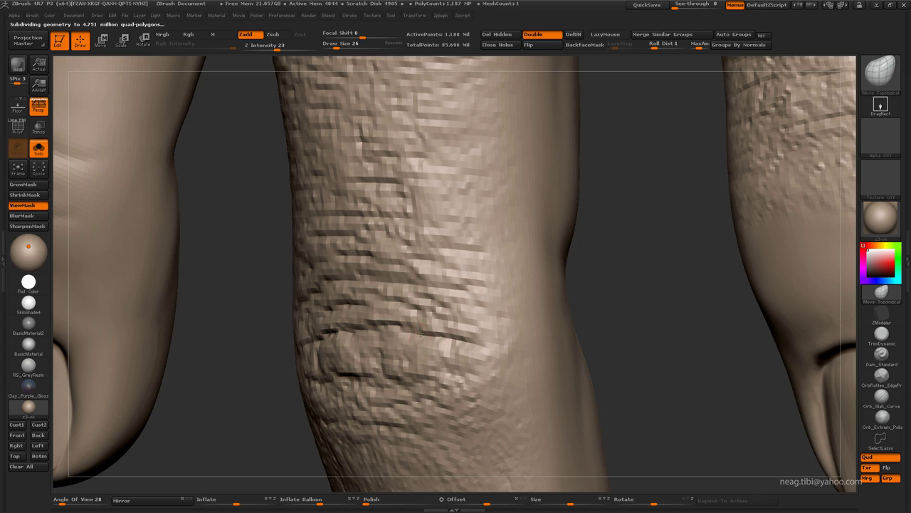
key("b")
key("m")
key("v")
key("d")
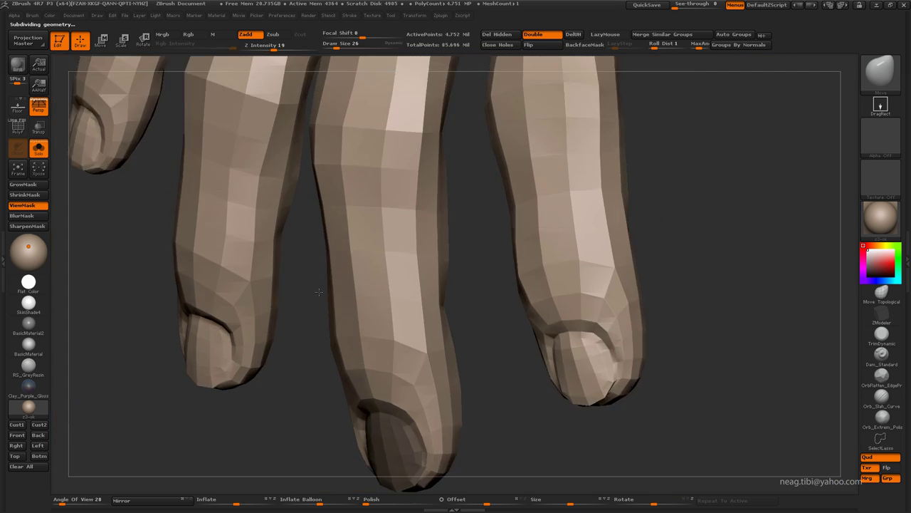
right_click_drag(363, 322, 338, 328, "ctrl")
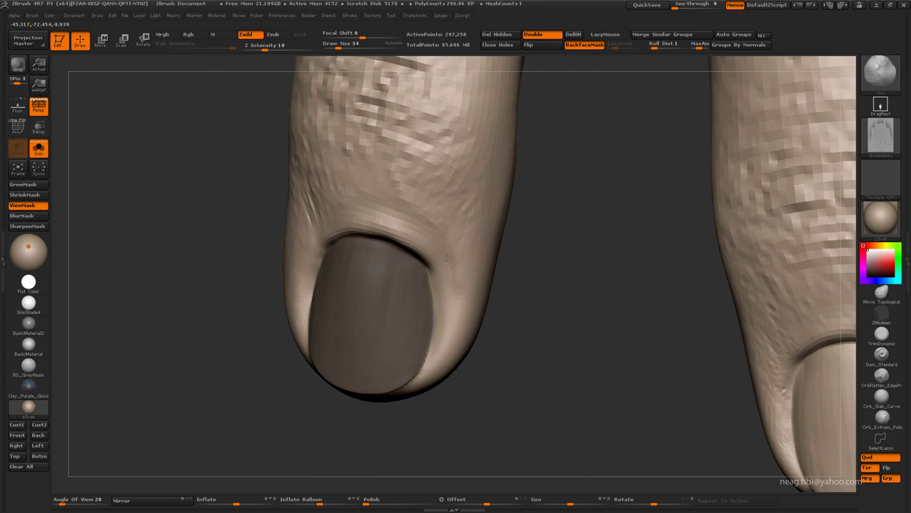
Clear the mask and set the brush to FreeHand stroke with Alpha Off
key("ctrl+h")
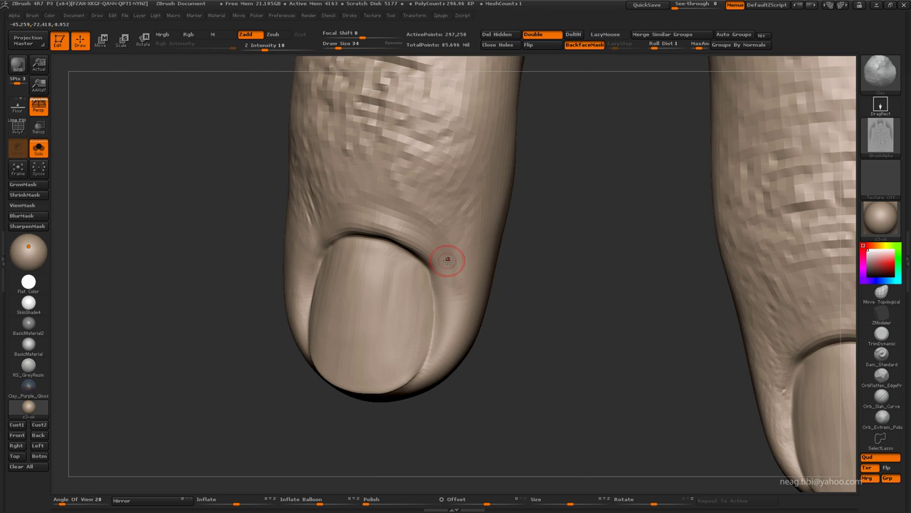
left_click(881, 107)
left_click(691, 126)
left_click(881, 135)
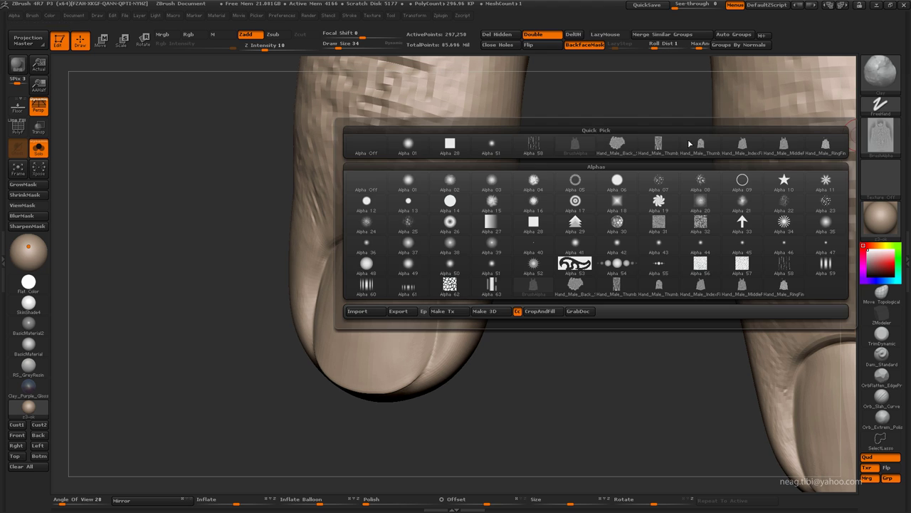
left_click(483, 306)
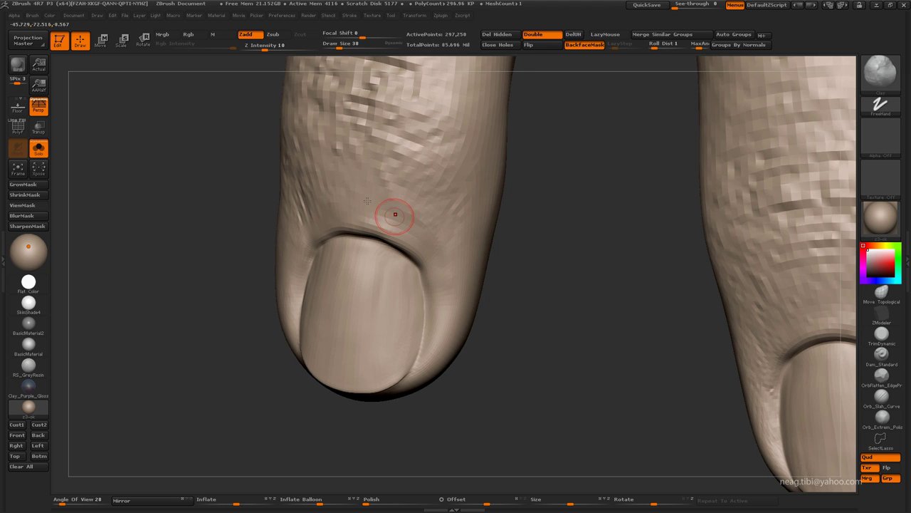
Switch to Inflat with no alpha and step the mesh up a subdivision level
key("b")
key("i")
key("n")
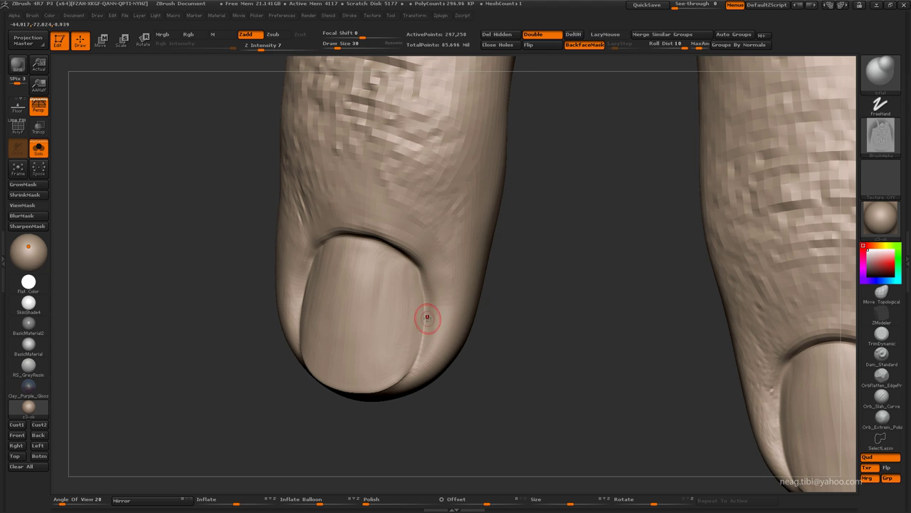
left_click(881, 135)
left_click(378, 153)
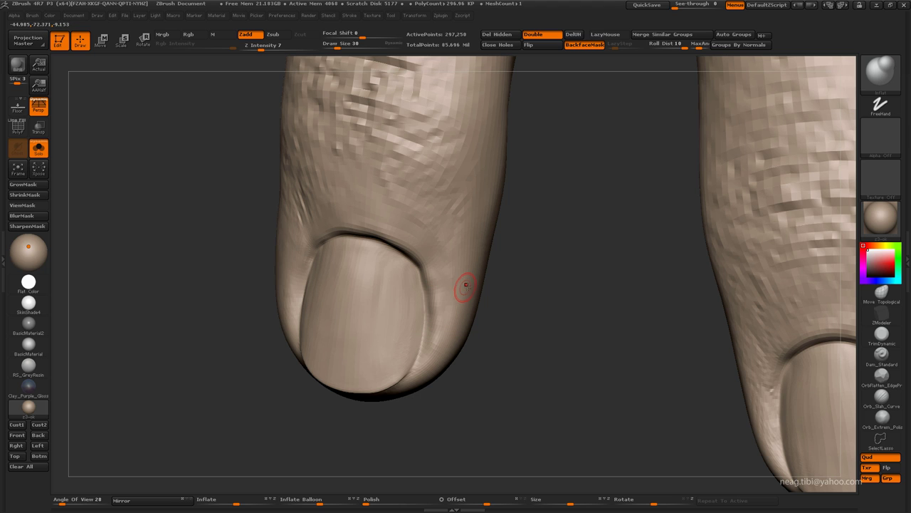
key("ctrl+d")
left_click_drag(421, 226, 271, 260, "alt")
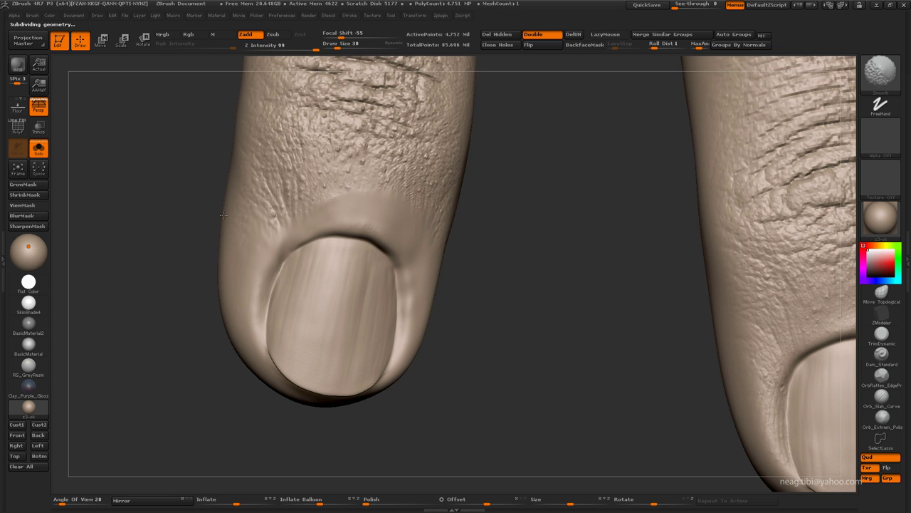
mouse_move(171, 286)
left_mouse_down("alt")
mouse_move(193, 309)
mouse_move(190, 285)
mouse_move(197, 320)
mouse_move(161, 323)
mouse_move(619, 45)
left_mouse_up("alt")
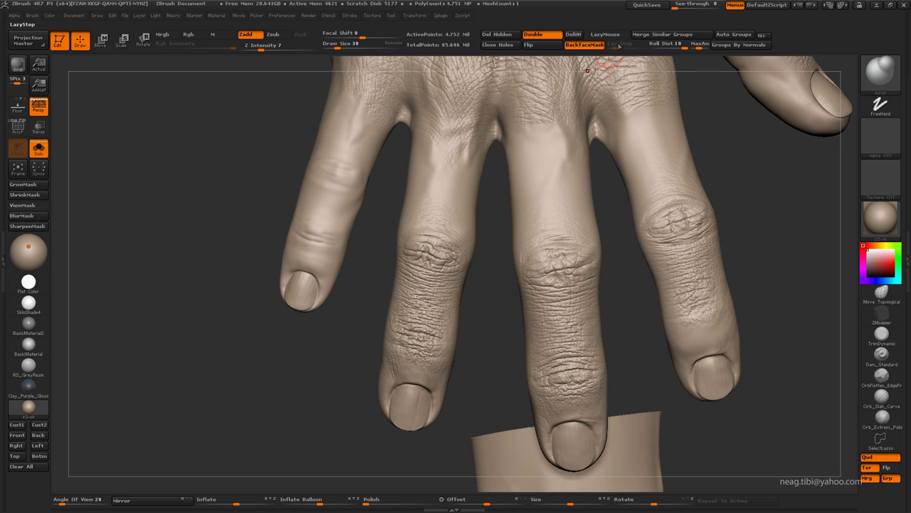
left_click_drag(212, 196, 220, 187)
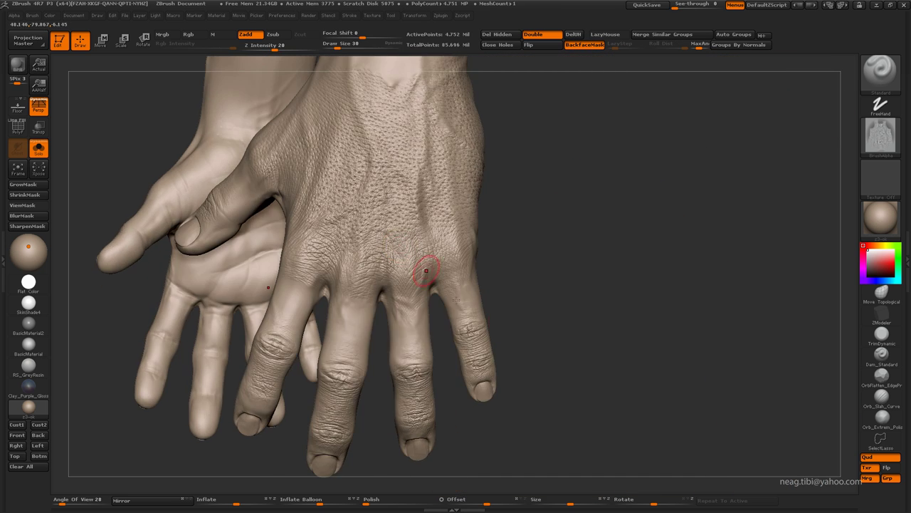
mouse_move(583, 205)
left_mouse_down()
mouse_move(609, 264)
mouse_move(612, 207)
left_mouse_up()
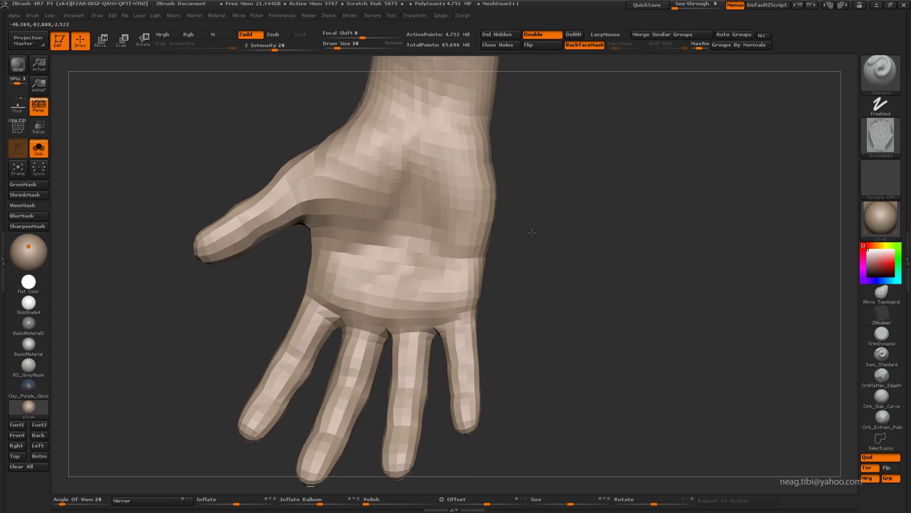
right_click_drag(379, 215, 397, 281)
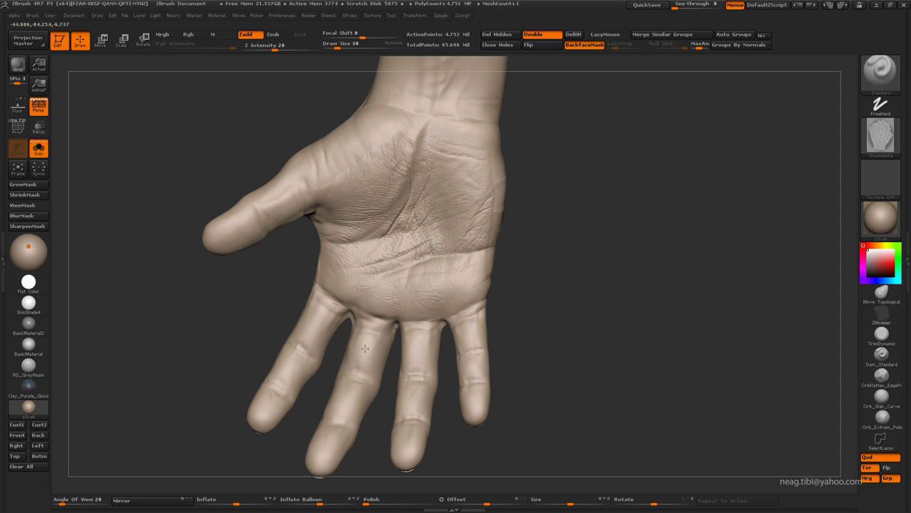
Smooth the deep palm wrinkles and add fine wrinkles across the palm and its outer edge
left_click_drag(430, 178, 401, 254, "shift")
mouse_move(385, 307)
left_mouse_down("shift")
mouse_move(368, 228)
mouse_move(431, 226)
mouse_move(441, 144)
left_mouse_up("shift")
key("ctrl")
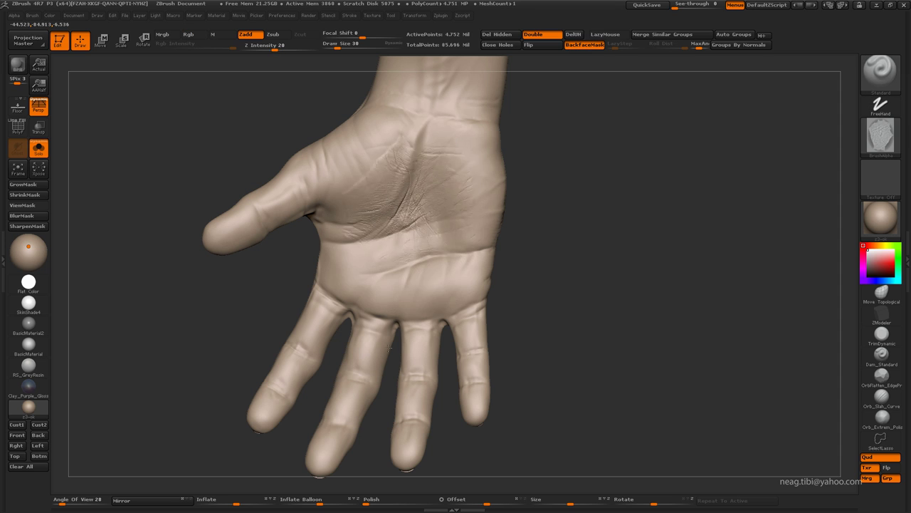
left_click_drag(335, 207, 491, 213)
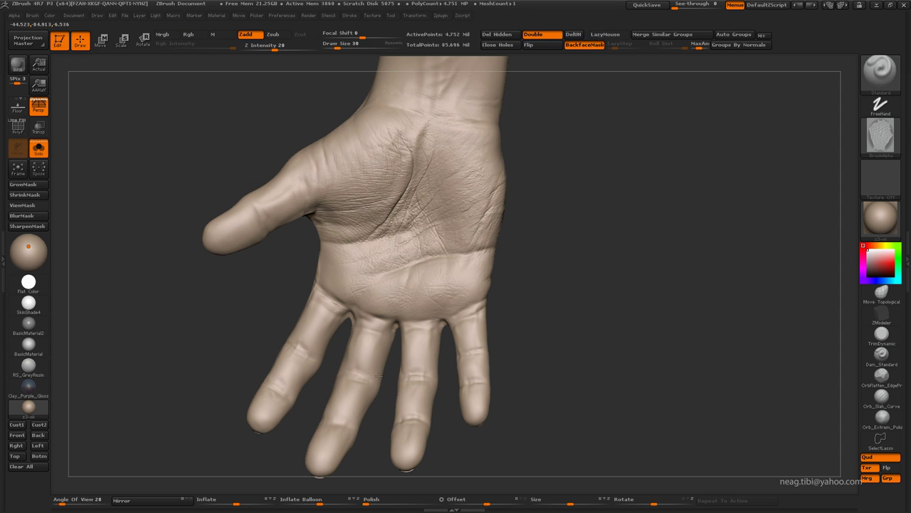
left_click_drag(463, 168, 495, 232)
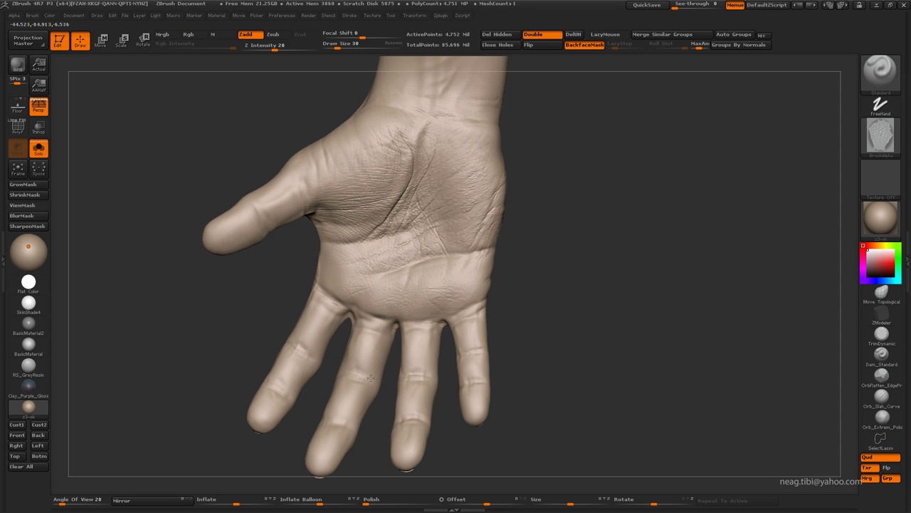
mouse_move(541, 300)
left_mouse_down()
mouse_move(531, 261)
mouse_move(586, 252)
mouse_move(407, 230)
left_mouse_up()
Refine palm creases with Clay and Inflat at the top subdivision level
key("b")
key("c")
key("l")
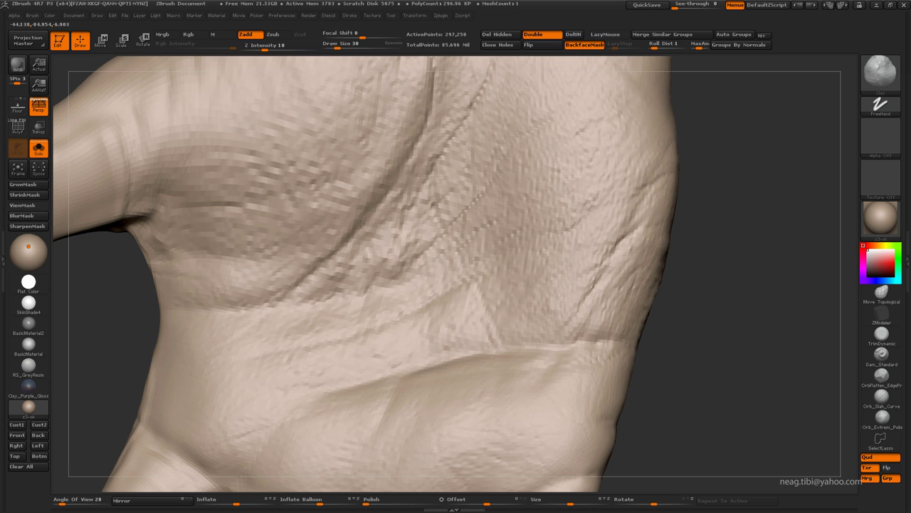
key("d")
key("b")
key("i")
key("n")
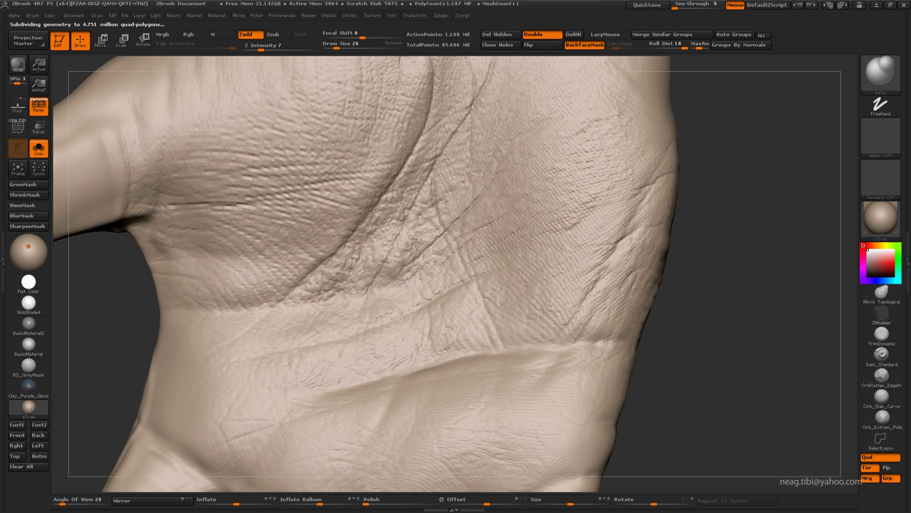
key("f")
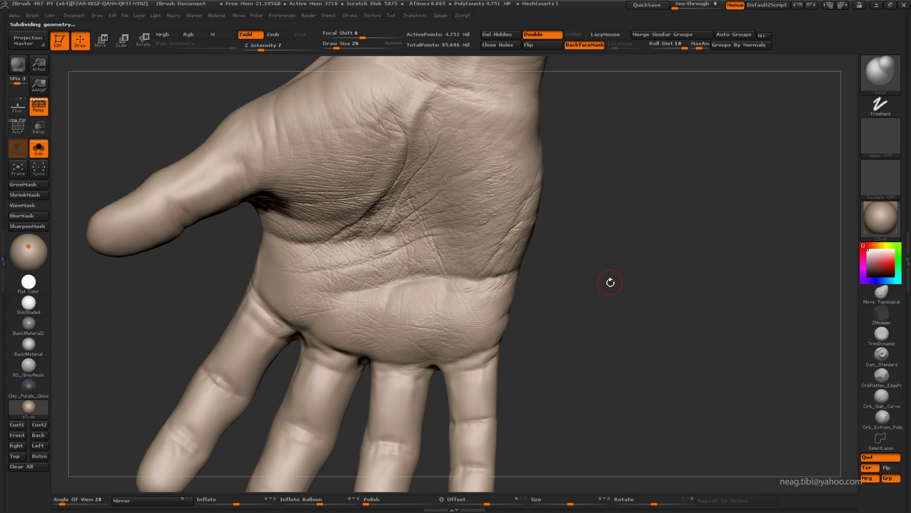
Turn the fingertips toward the view and stamp a fingerprint on the left fingertip
left_click_drag(618, 279, 581, 288)
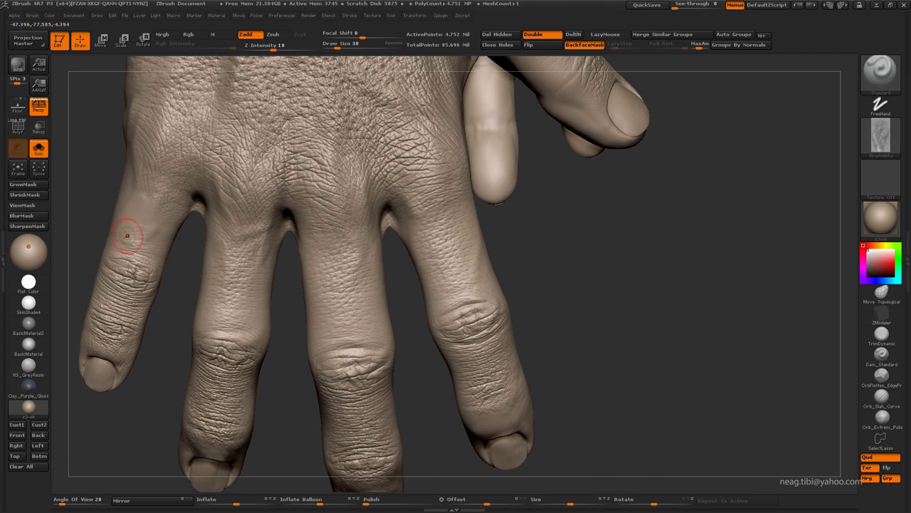
mouse_move(553, 266)
left_mouse_down()
mouse_move(503, 328)
mouse_move(670, 271)
left_mouse_up()
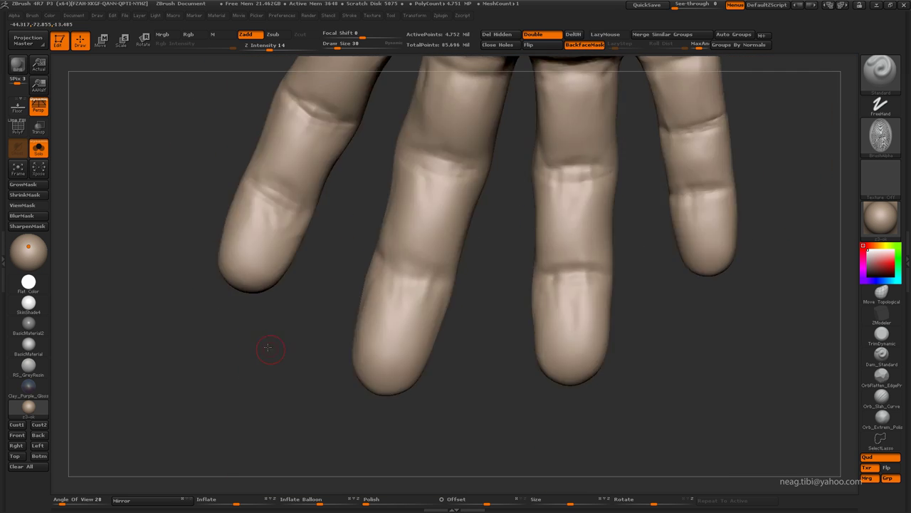
left_click_drag(268, 347, 240, 328)
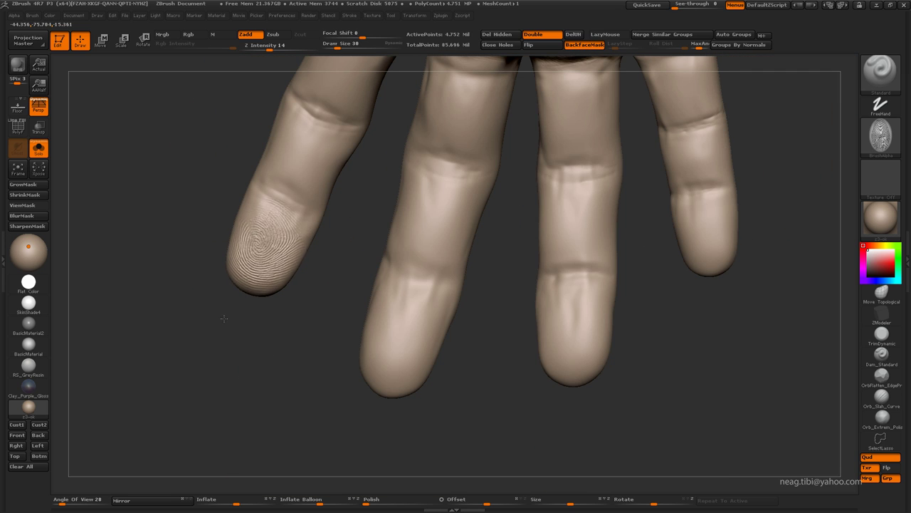
left_click_drag(260, 258, 257, 249)
mouse_move(314, 341)
left_mouse_down()
mouse_move(331, 357)
mouse_move(373, 279)
left_mouse_up()
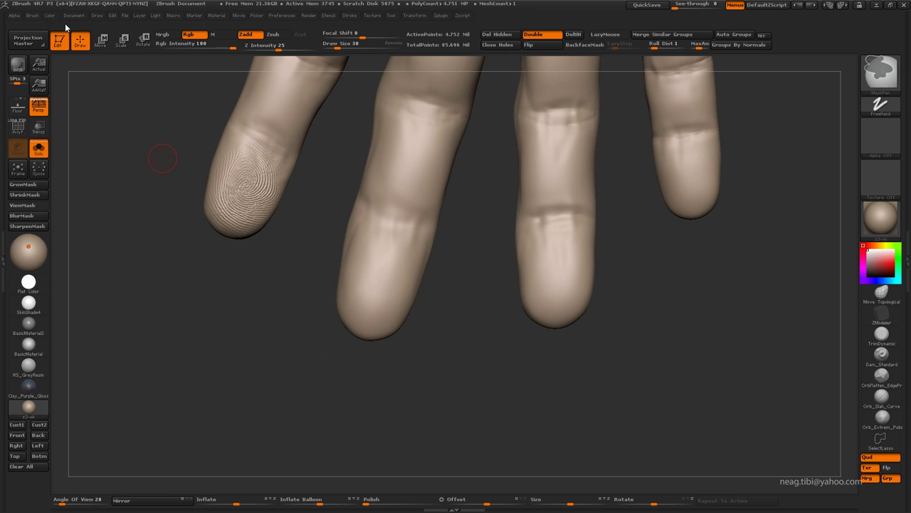
Choose the fingerprint alpha and stamp prints onto the next three fingertips
key("b")
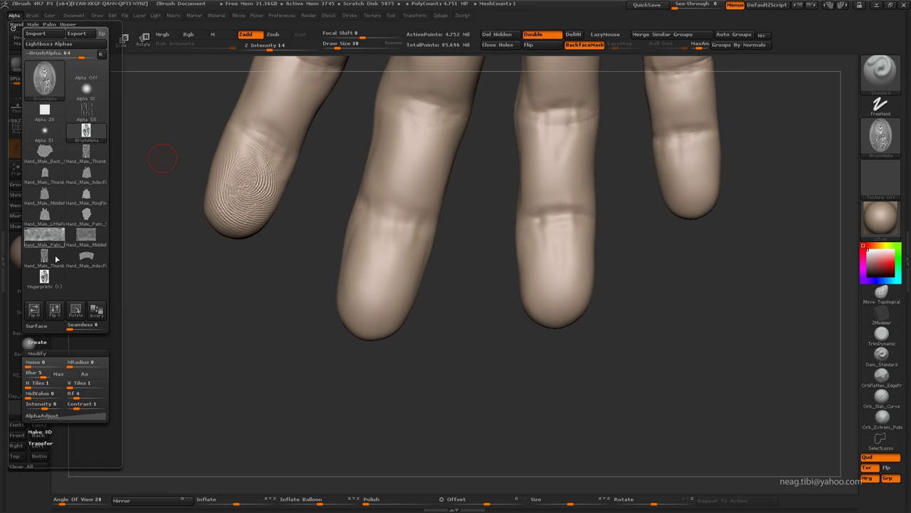
left_click(87, 234)
mouse_move(437, 311)
left_mouse_down()
mouse_move(373, 318)
mouse_move(366, 366)
left_mouse_up()
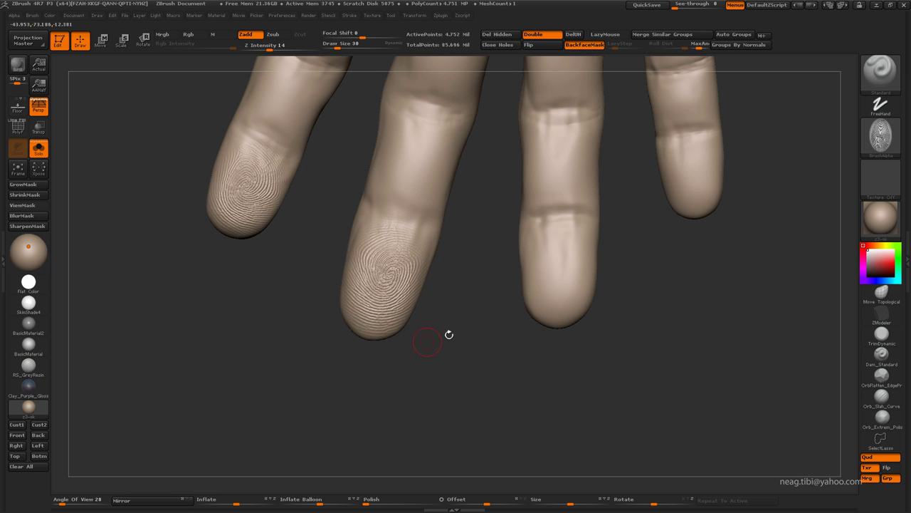
left_click_drag(447, 332, 422, 335)
mouse_move(493, 260)
left_mouse_down()
mouse_move(502, 333)
mouse_move(494, 326)
left_mouse_up()
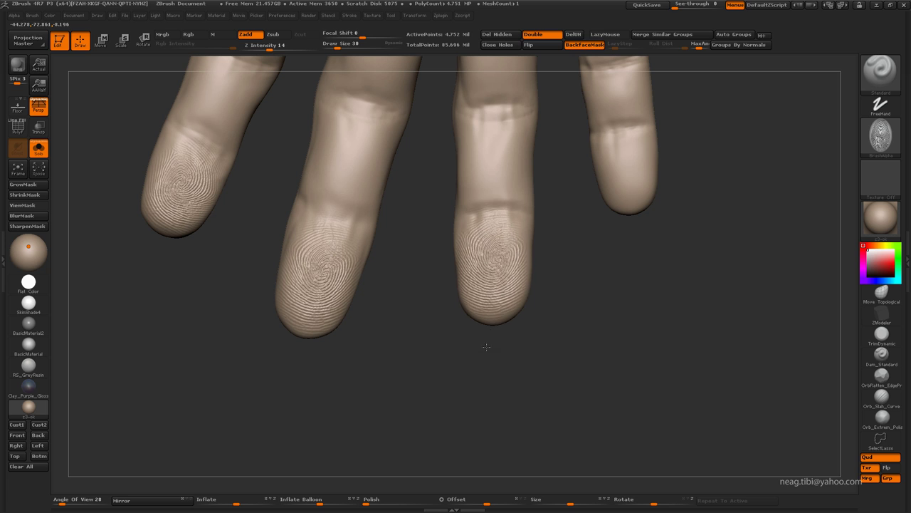
left_click_drag(491, 264, 476, 235)
left_click_drag(539, 312, 471, 313)
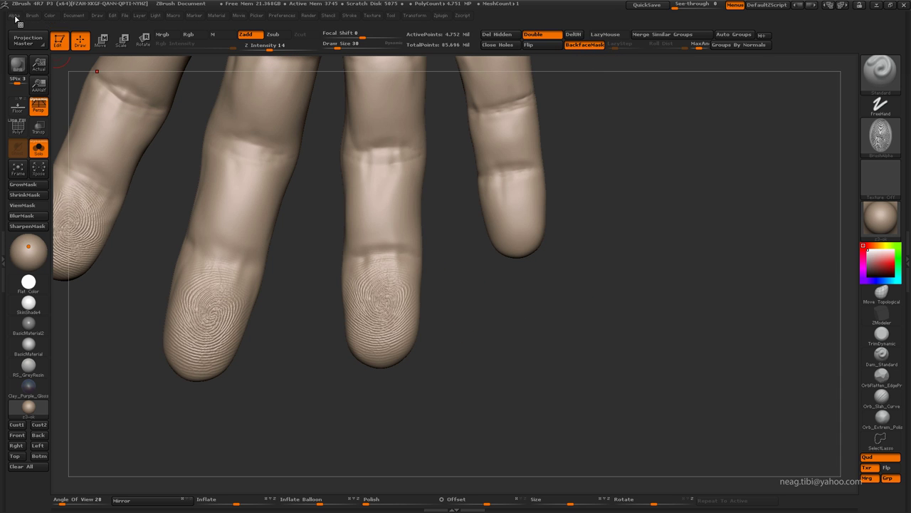
left_click_drag(562, 270, 492, 234)
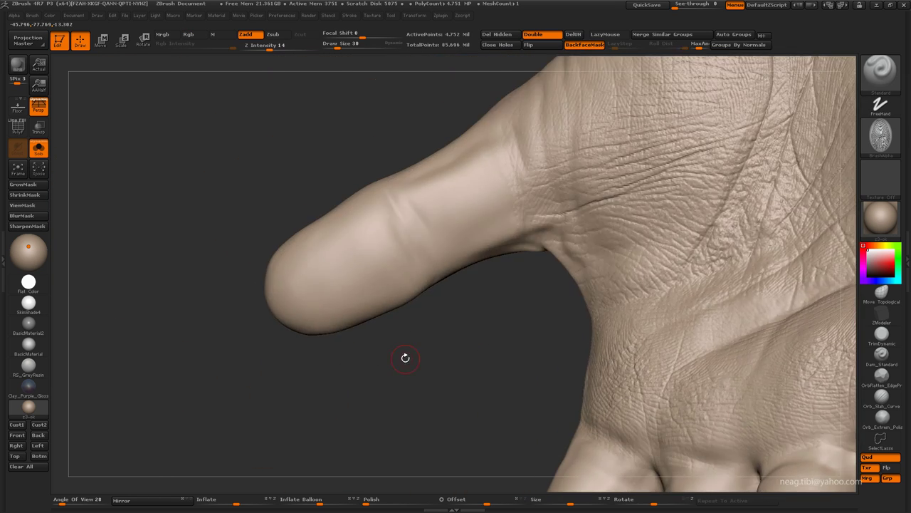
Stamp the fingerprint alpha onto the thumb tip pad with DragRect
mouse_move(405, 357)
left_mouse_down()
mouse_move(403, 304)
mouse_move(291, 199)
left_mouse_up()
left_click_drag(268, 47, 265, 46)
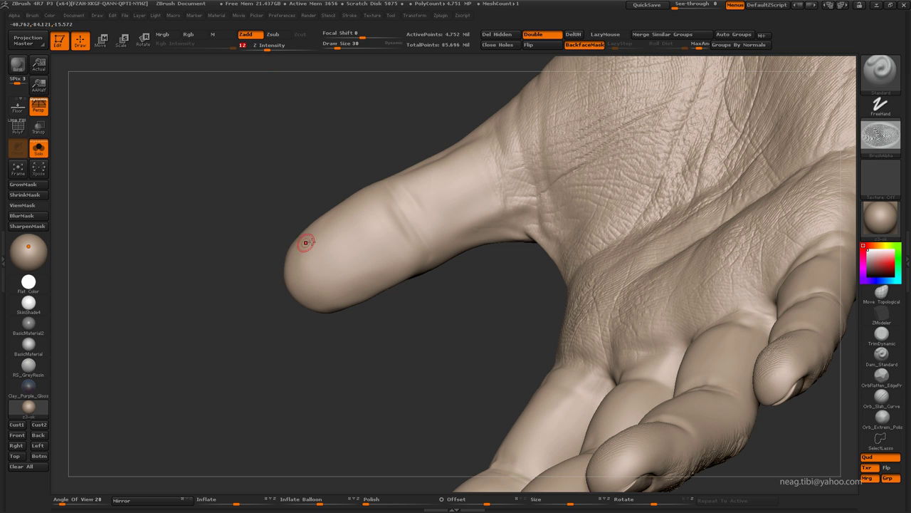
left_click_drag(351, 246, 420, 365)
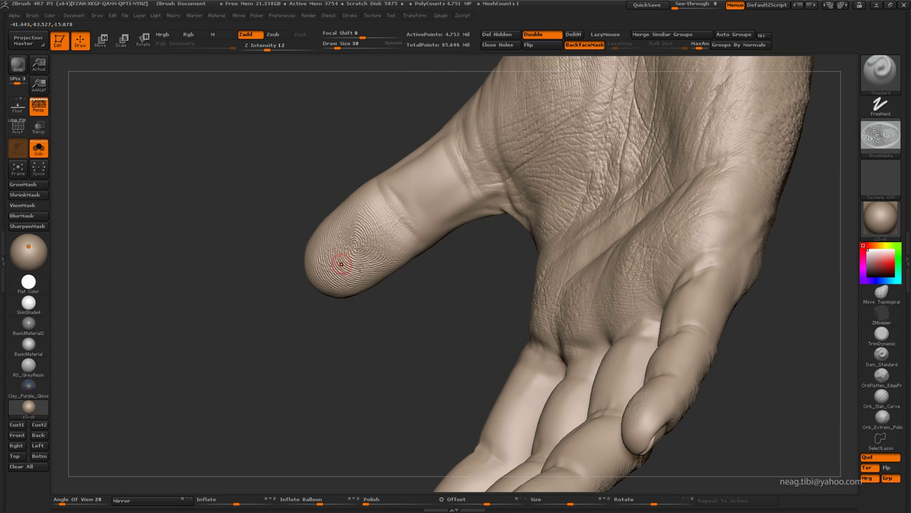
Switch to Dam_Standard at strength 21 and drop to a lower subdivision level
key("l")
left_click_drag(257, 46, 276, 77)
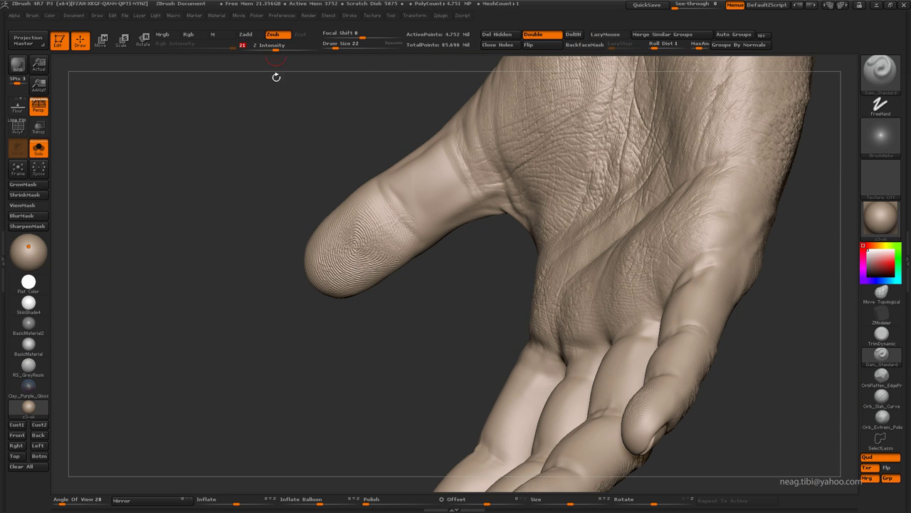
left_click_drag(474, 225, 437, 224)
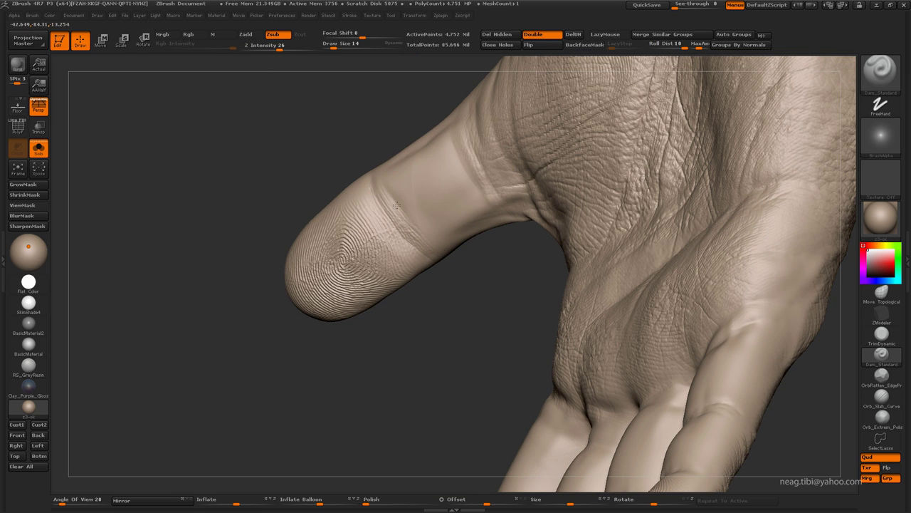
key("shift")
mouse_move(511, 245)
left_mouse_down("alt")
mouse_move(507, 211)
mouse_move(468, 270)
mouse_move(477, 282)
left_mouse_up("alt")
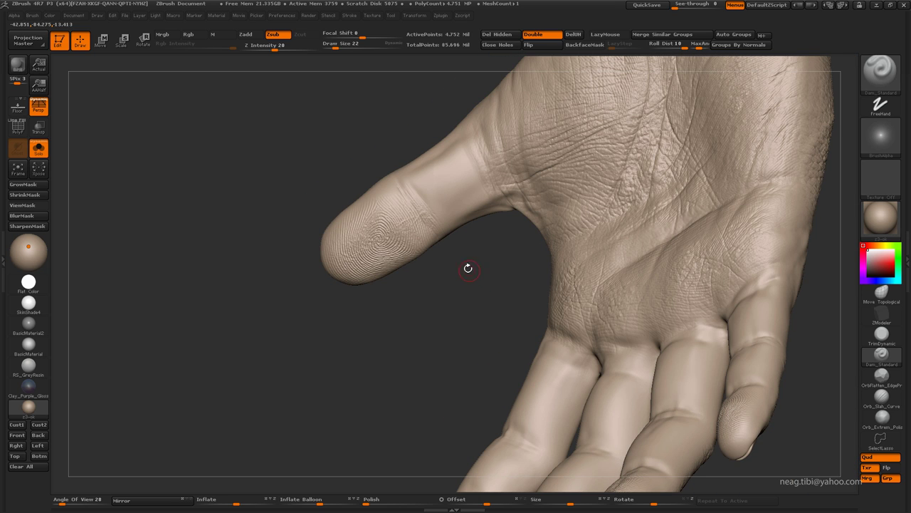
key("shift+d")
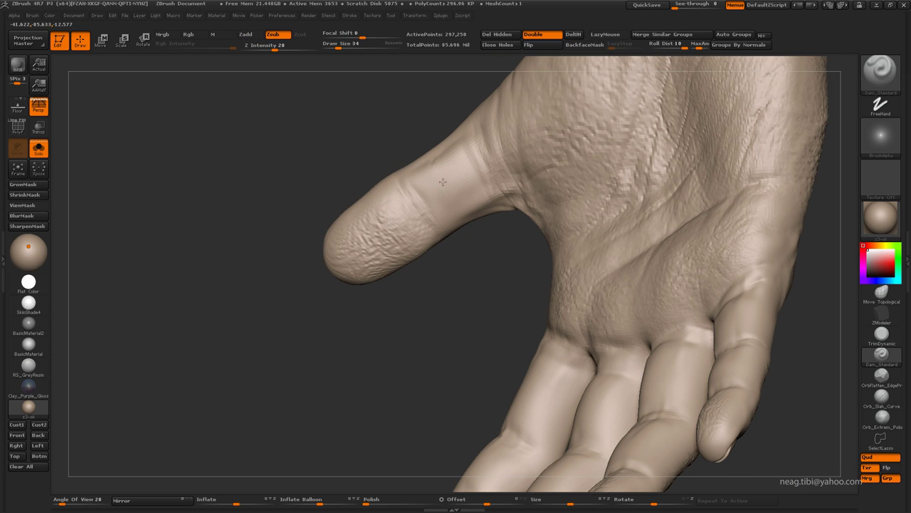
Set Inflat with Alpha Off and return to the top subdivision level with backface masking off
key("shift+d")
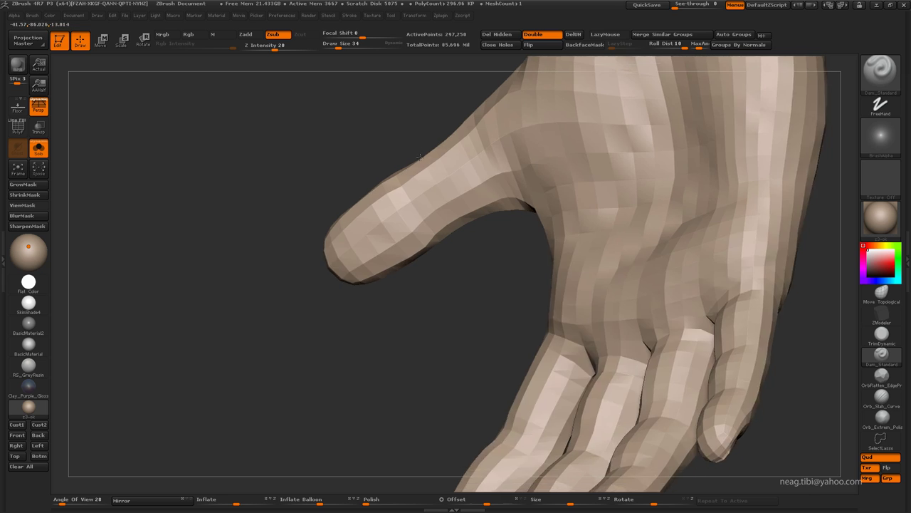
left_click_drag(468, 190, 434, 173, "alt")
key("d")
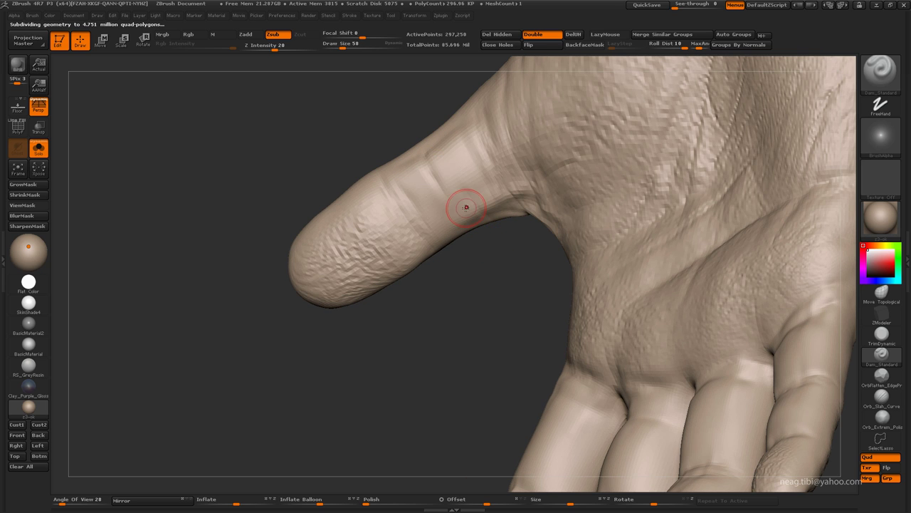
key("b")
key("i")
key("n")
left_click(881, 135)
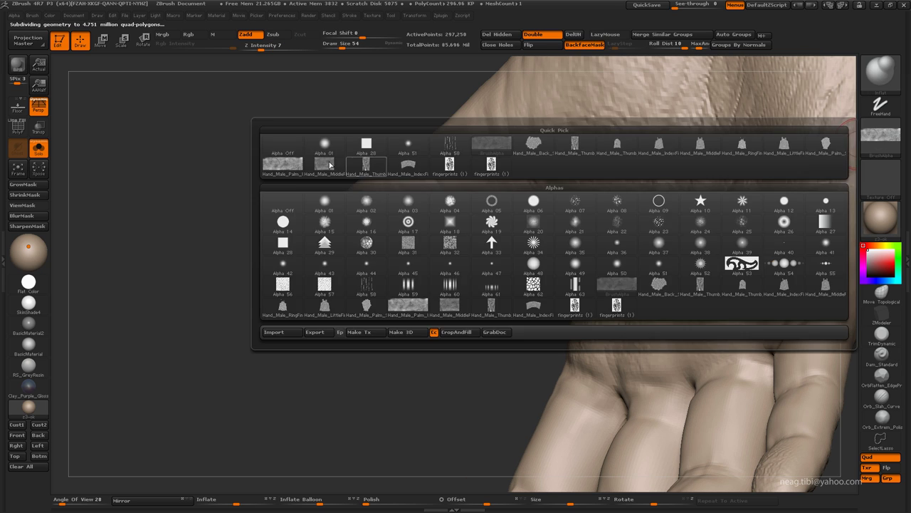
left_click(282, 146)
left_click_drag(458, 180, 468, 213)
key("d")
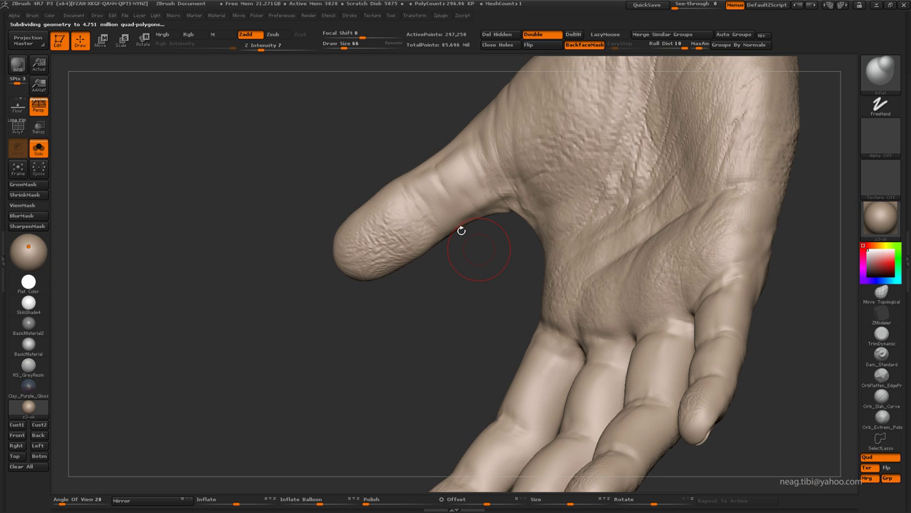
key("d")
left_click(585, 44)
Carve a crease across the thumb joint with Dam_Standard
left_click_drag(480, 279, 462, 261)
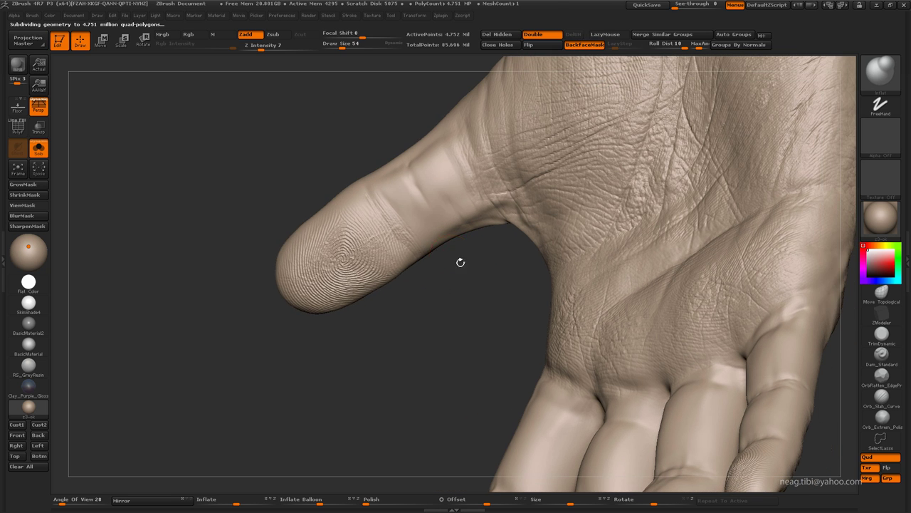
key("b")
key("d")
key("s")
scroll(403, 189, "up", 2)
left_click_drag(419, 168, 421, 191)
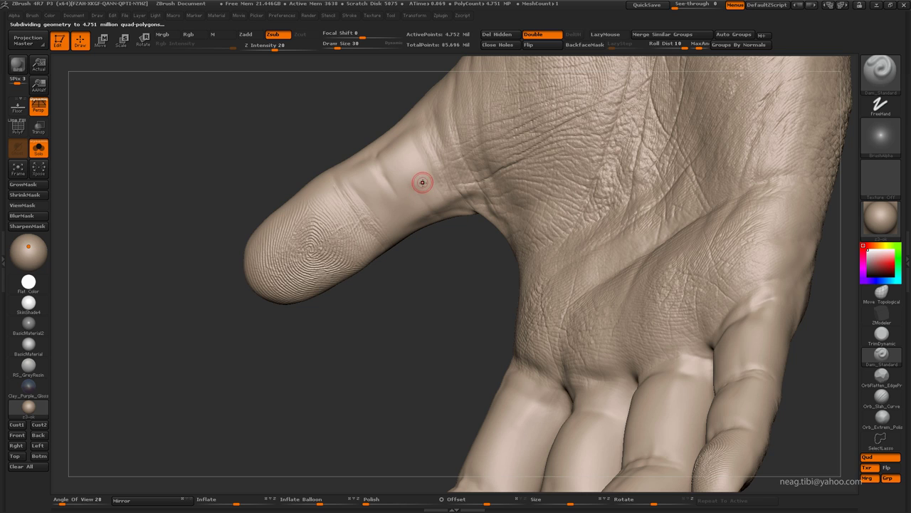
scroll(423, 183, "up", 2)
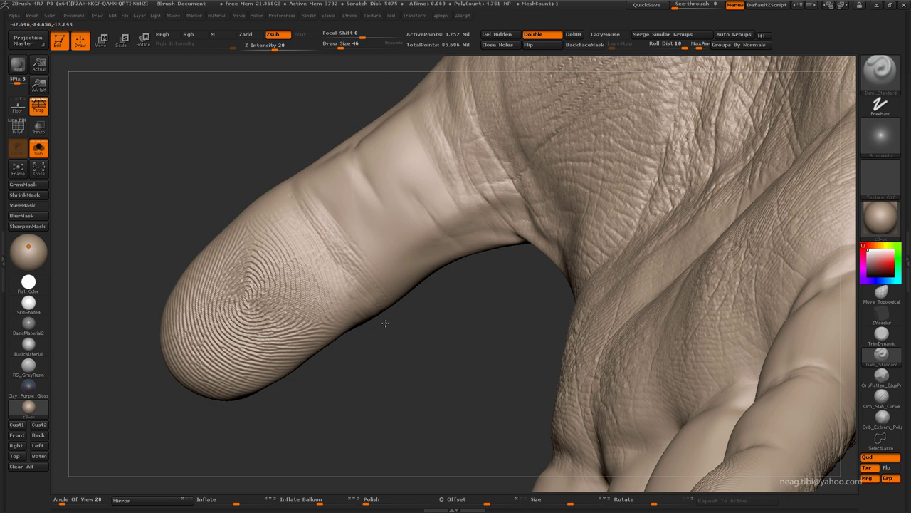
scroll(509, 225, "up", 2)
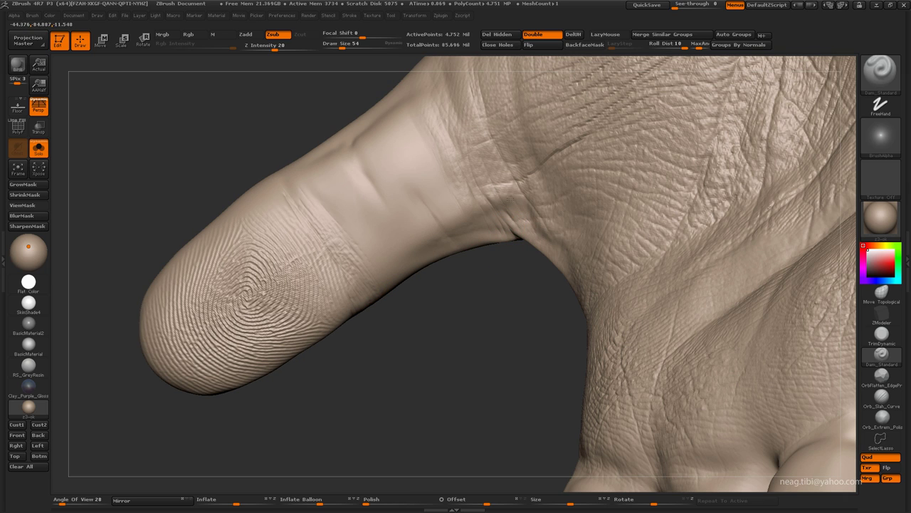
scroll(453, 165, "down", 5)
scroll(362, 163, "up", 5)
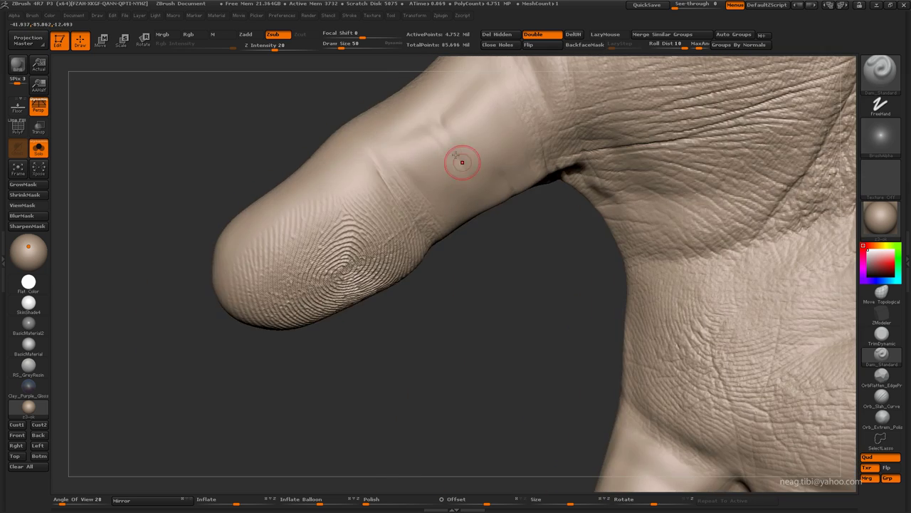
scroll(462, 157, "up", 1)
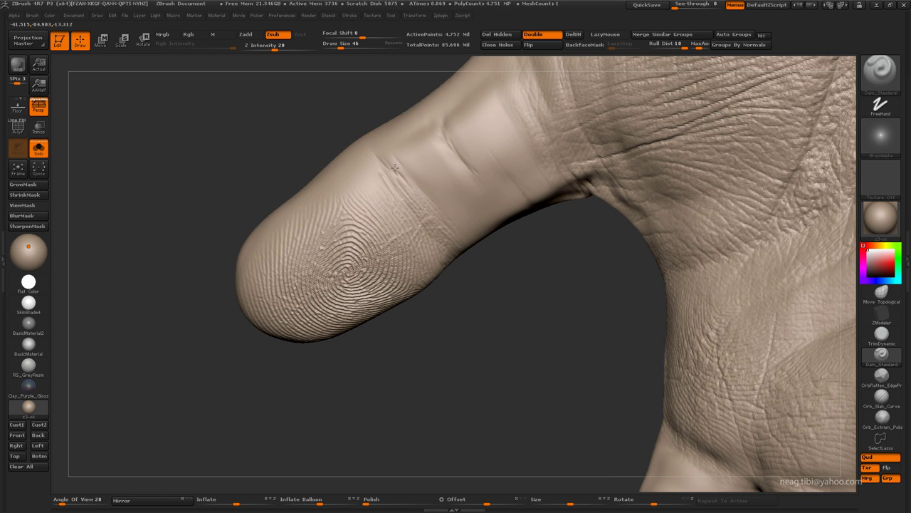
scroll(360, 147, "down", 5)
scroll(330, 148, "up", 3)
scroll(366, 138, "up", 4)
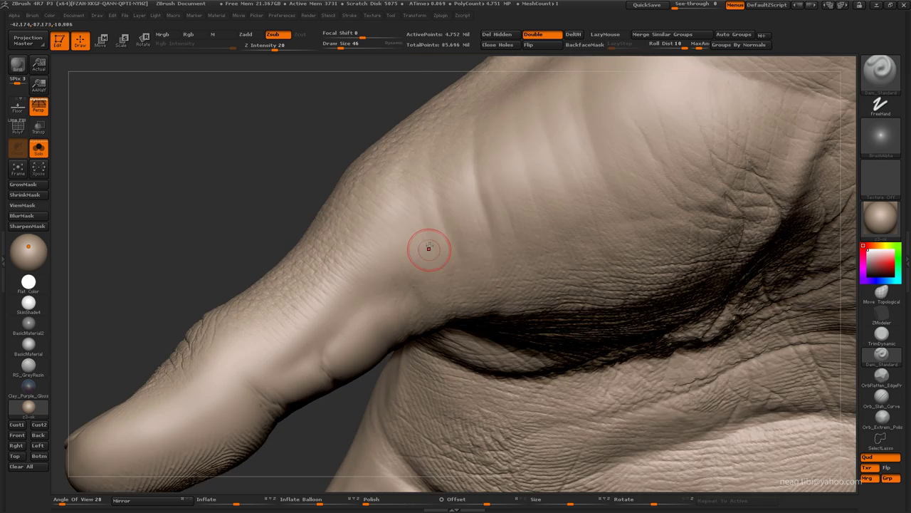
Enable LazyMouse and carve a crease near the base of the thumb
mouse_move(428, 247)
left_mouse_down()
mouse_move(456, 214)
mouse_move(498, 200)
left_mouse_up()
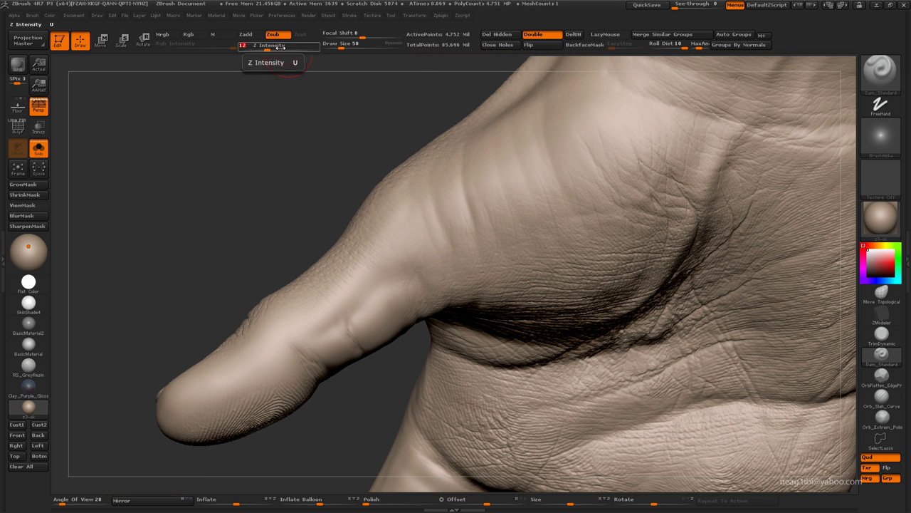
left_click(605, 34)
left_click(350, 15)
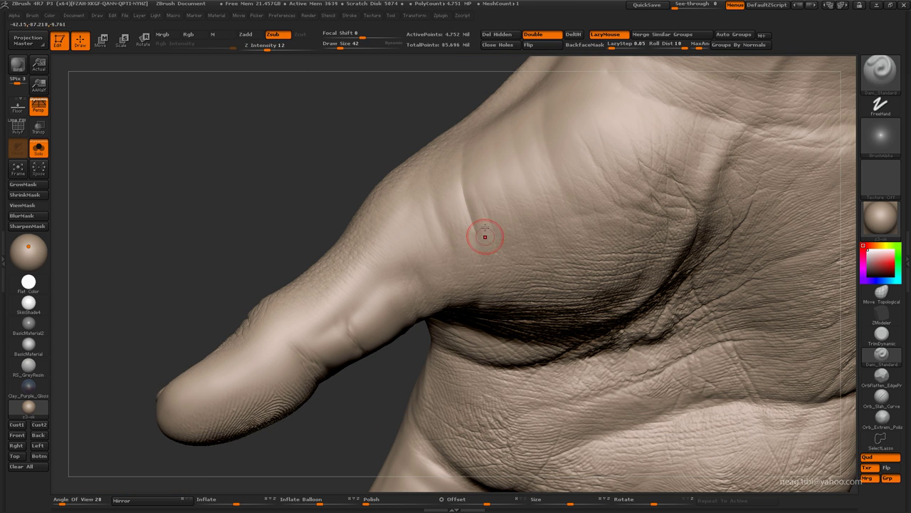
left_click_drag(494, 195, 471, 203)
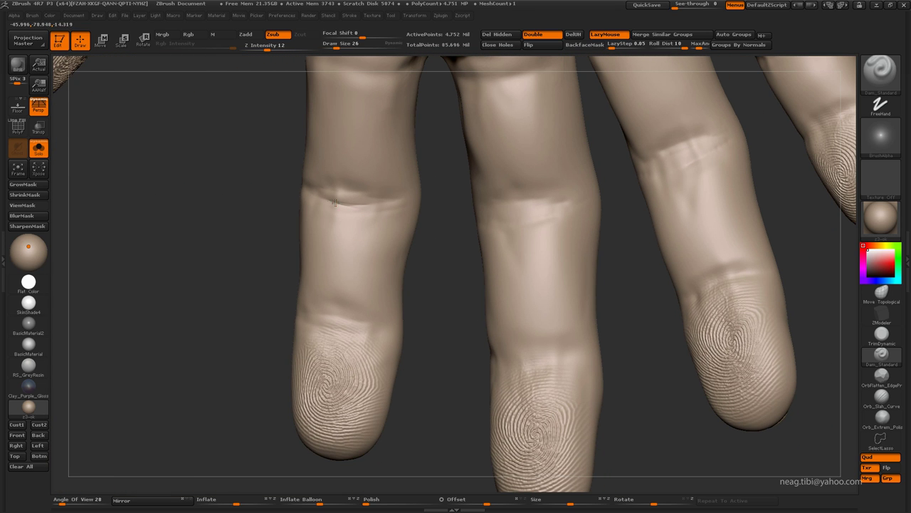
Carve thin creases across the finger's knuckle with Dam_Standard
left_click_drag(334, 203, 312, 188)
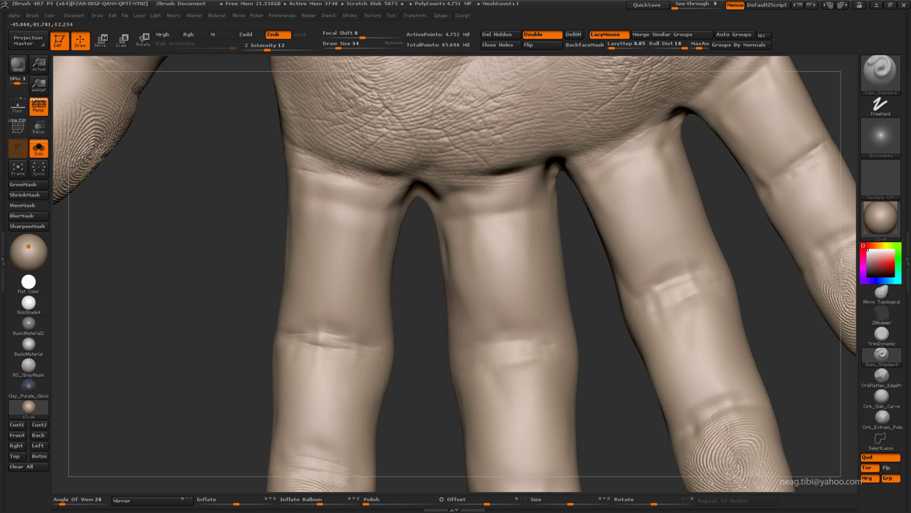
mouse_move(337, 165)
left_mouse_down()
mouse_move(366, 202)
mouse_move(430, 201)
left_mouse_up()
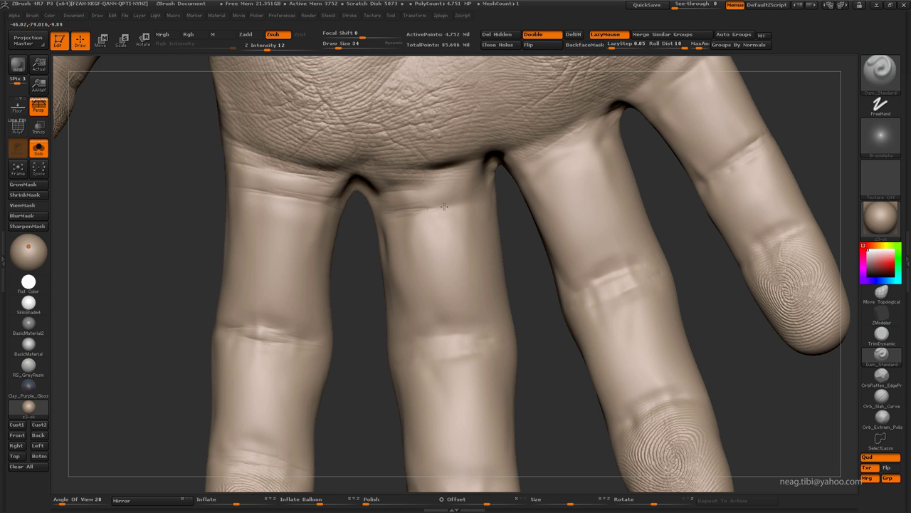
left_click_drag(487, 206, 428, 186)
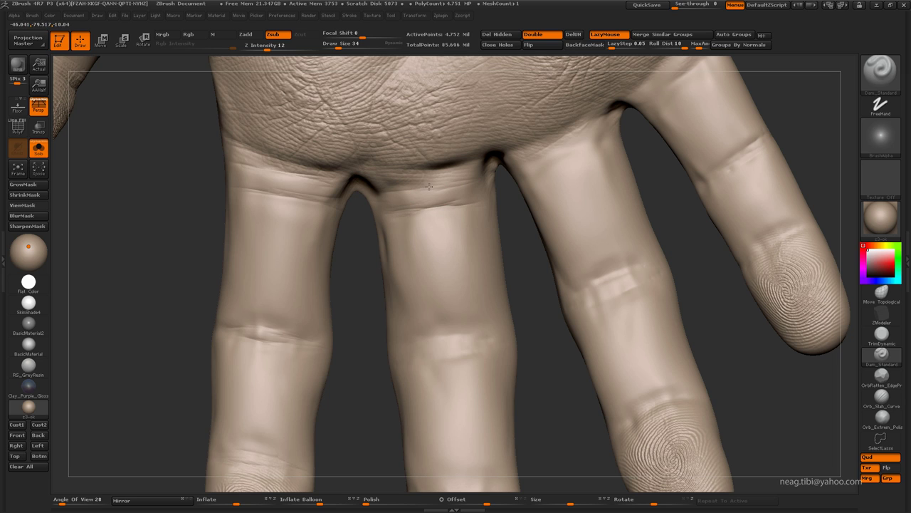
Turn toward the next knuckle, drop one subdivision level, and deepen the crease across that finger
left_click_drag(563, 145, 386, 211)
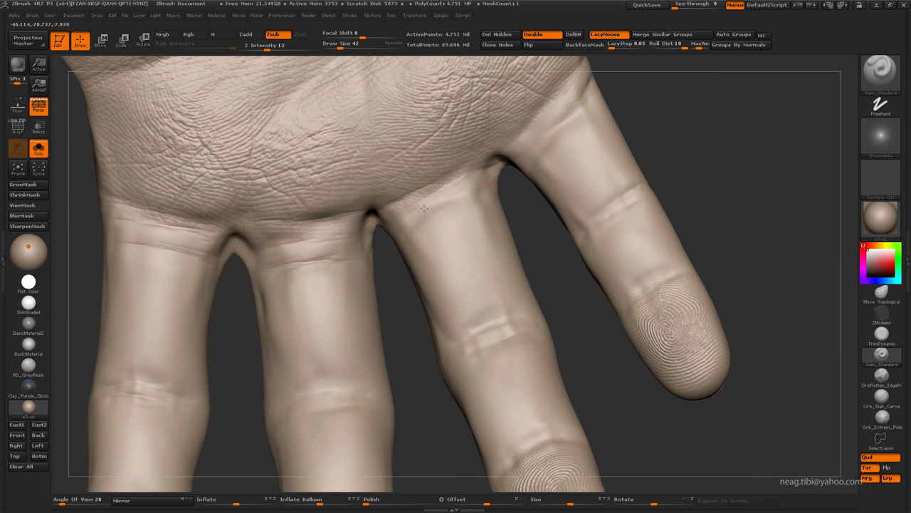
right_click_drag(423, 208, 408, 214)
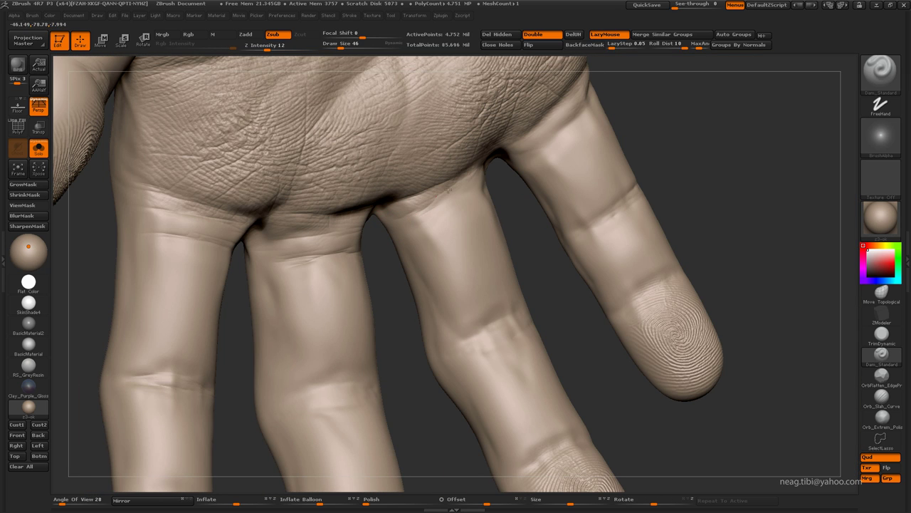
mouse_move(453, 198)
right_mouse_down()
mouse_move(511, 243)
mouse_move(380, 261)
mouse_move(414, 253)
right_mouse_up()
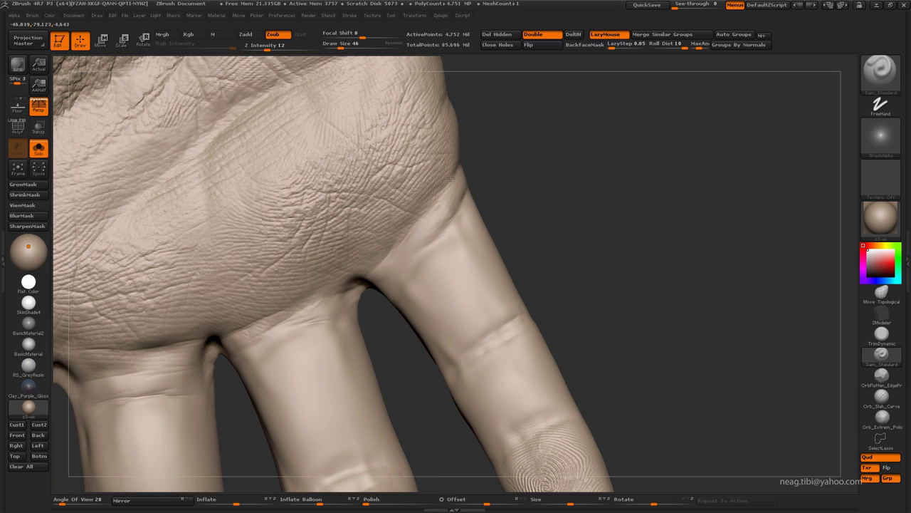
right_click_drag(437, 243, 421, 260)
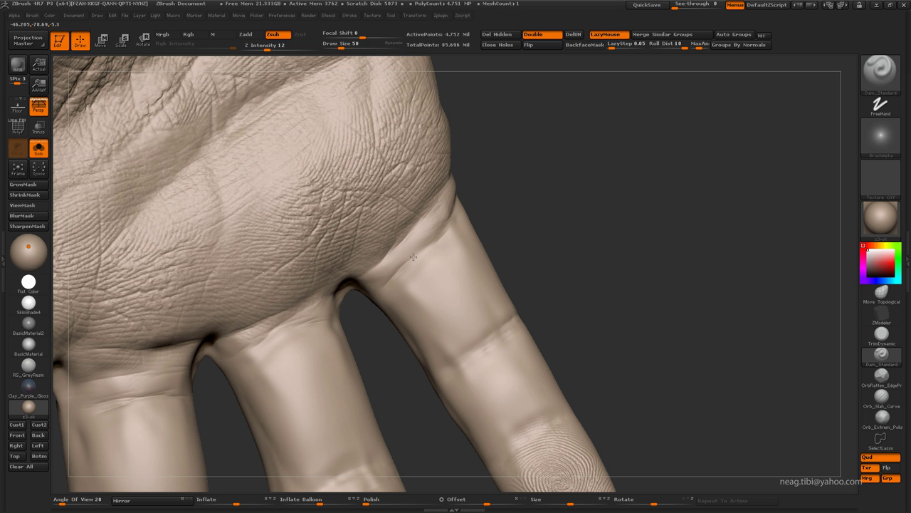
mouse_move(346, 299)
right_mouse_down()
mouse_move(321, 280)
mouse_move(383, 285)
mouse_move(418, 236)
right_mouse_up()
right_click_drag(594, 157, 483, 255)
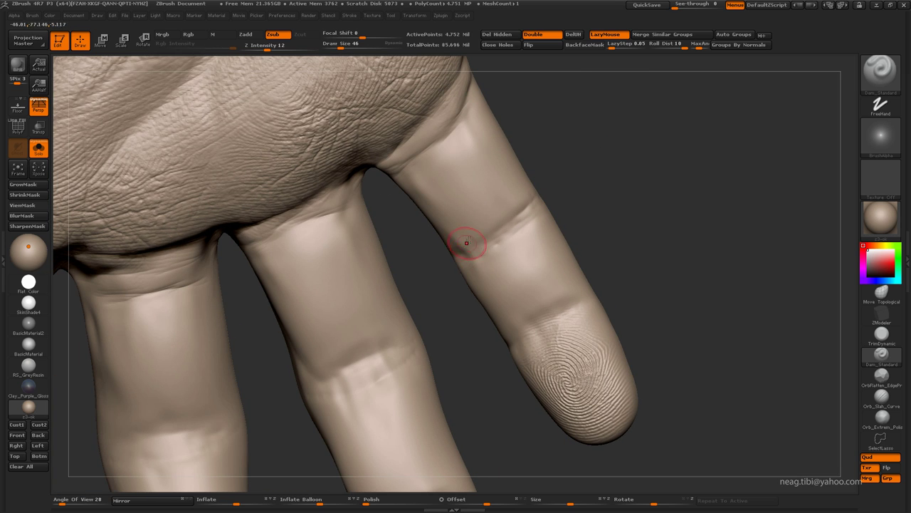
key("shift+d")
mouse_move(469, 250)
left_mouse_down()
mouse_move(523, 236)
mouse_move(495, 232)
left_mouse_up()
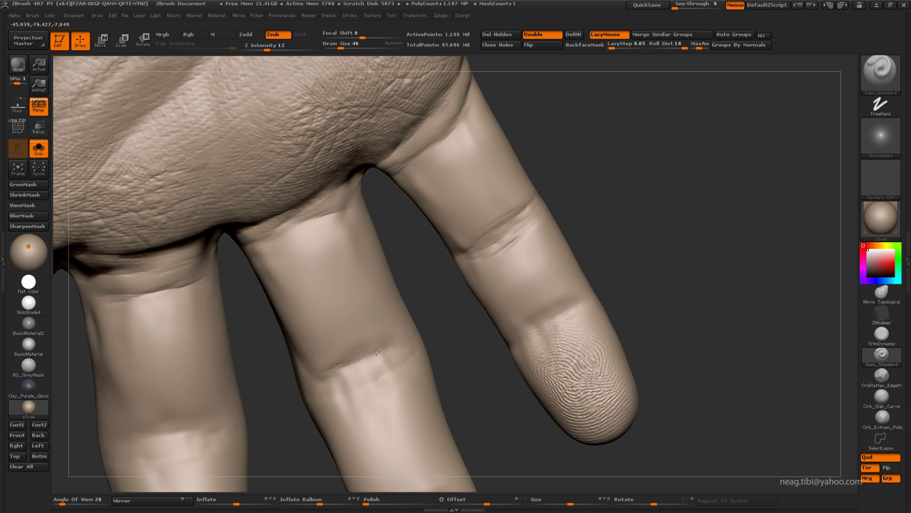
Mark a crease at the fingertip joint, then frame the thumb and palm closely
left_click_drag(376, 351, 399, 344)
mouse_move(362, 377)
right_mouse_down("alt")
mouse_move(383, 283)
mouse_move(372, 264)
right_mouse_up("alt")
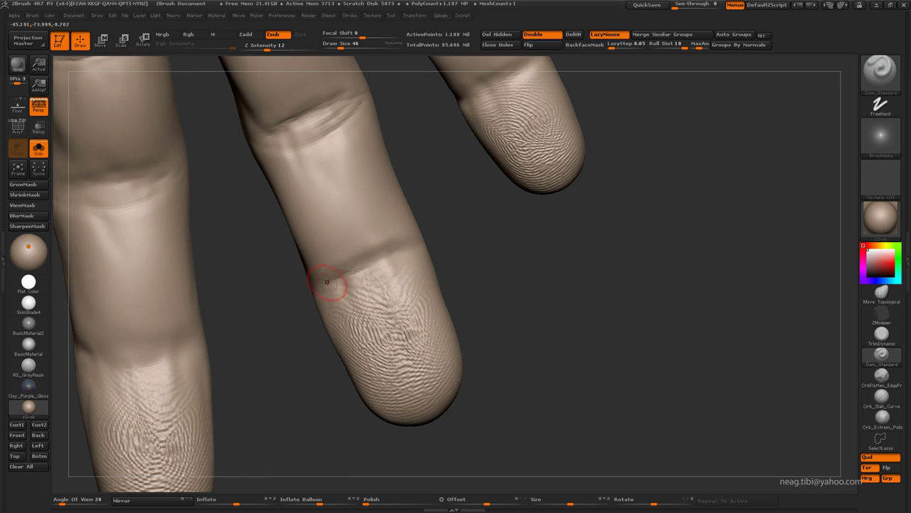
left_click_drag(406, 245, 425, 239)
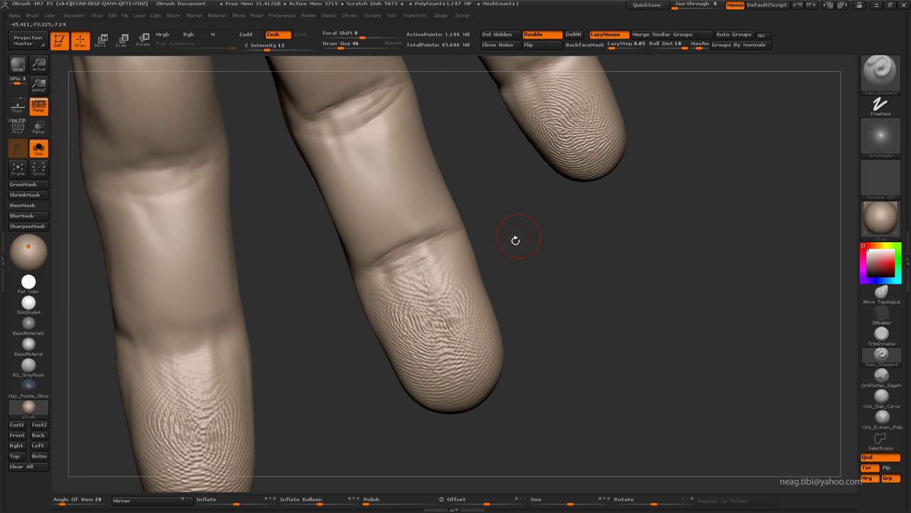
right_click_drag(518, 240, 292, 314)
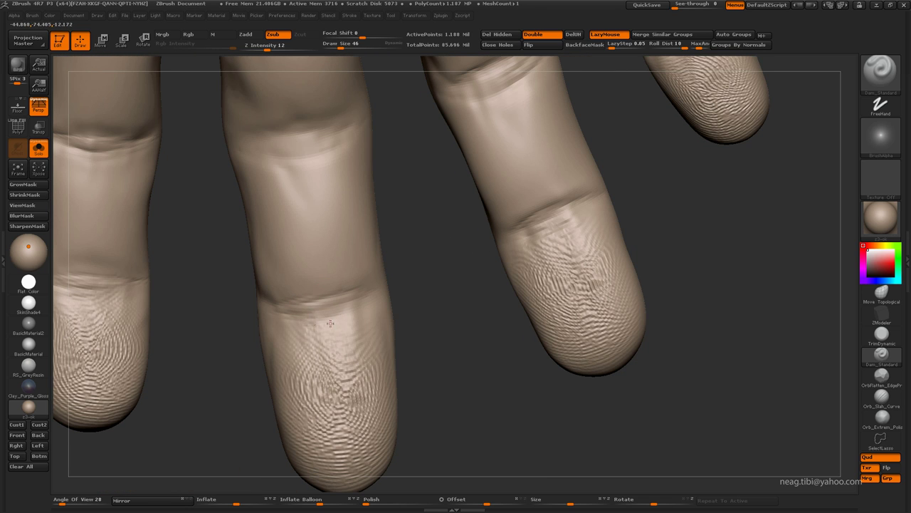
right_click_drag(275, 316, 325, 249, "alt")
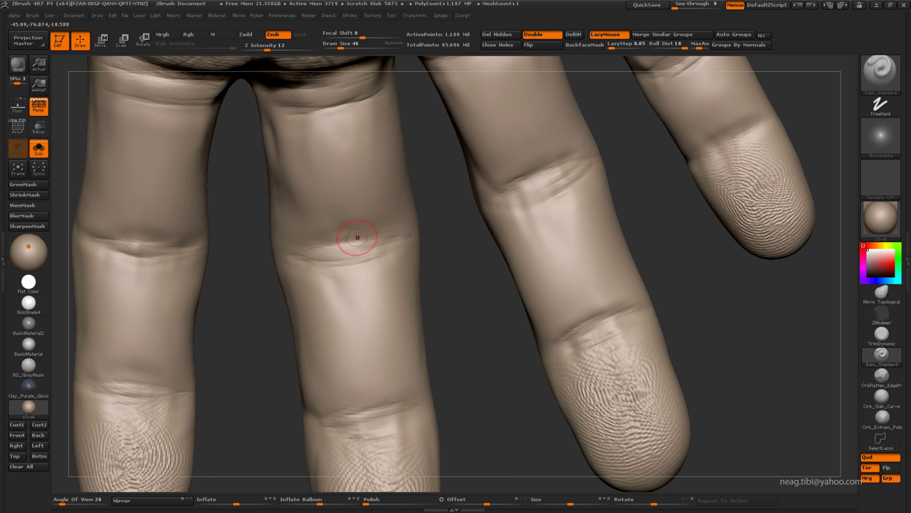
left_click_drag(358, 237, 311, 259)
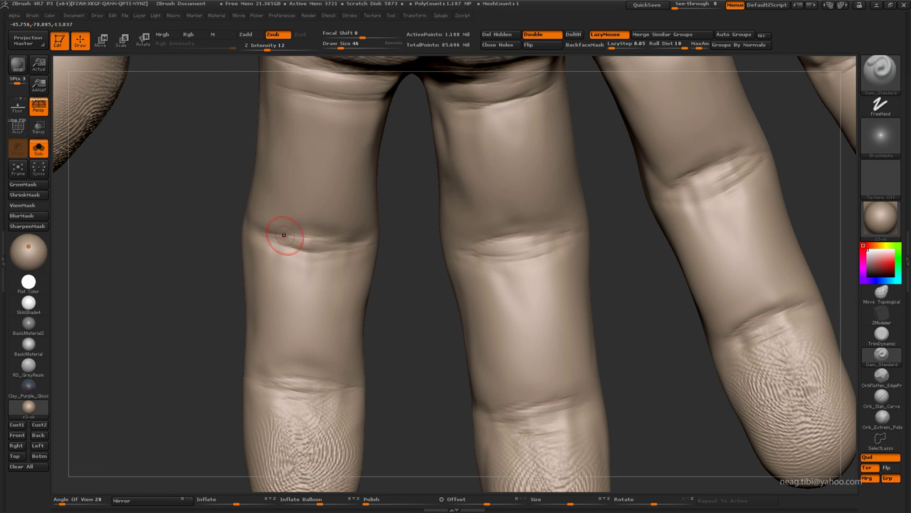
left_click_drag(319, 283, 271, 264)
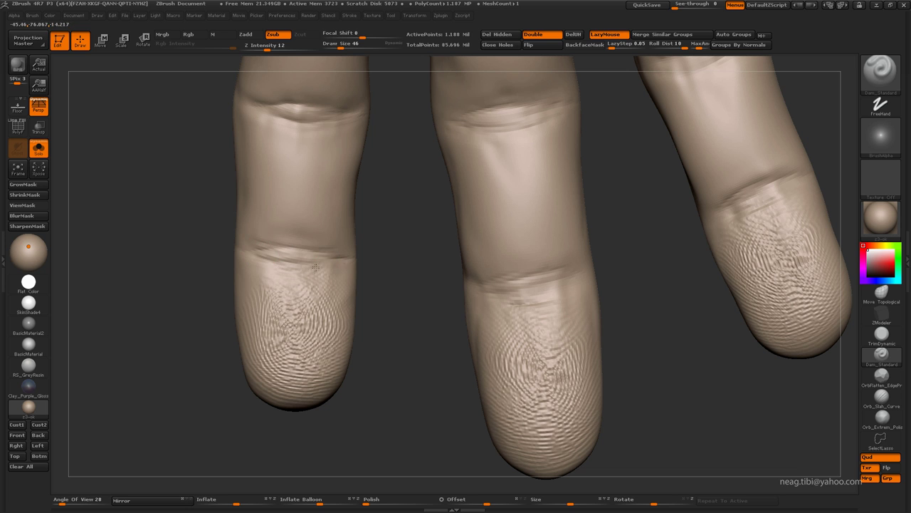
key("f")
left_click_drag(261, 173, 321, 221)
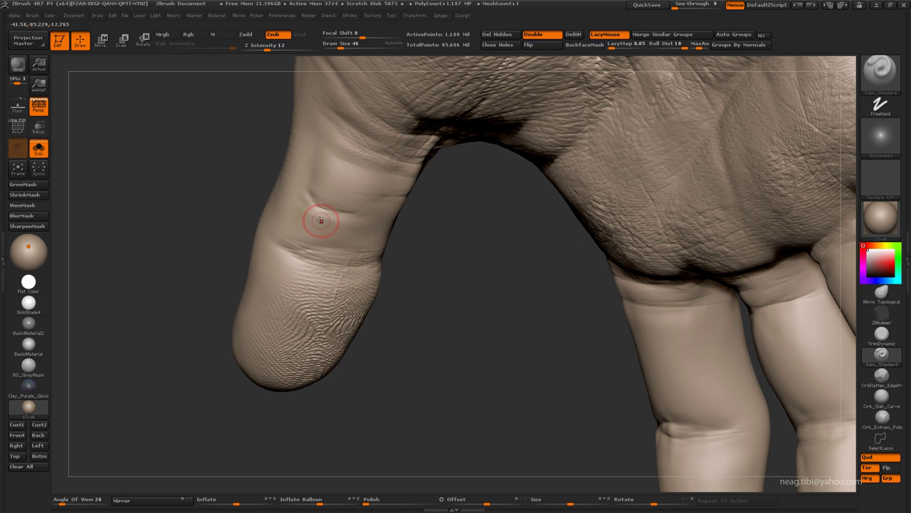
Switch to ClayBuildup at a lower subdivision level and turn off its brush alpha
key("b")
key("c")
key("l")
key("shift+d")
left_click(881, 136)
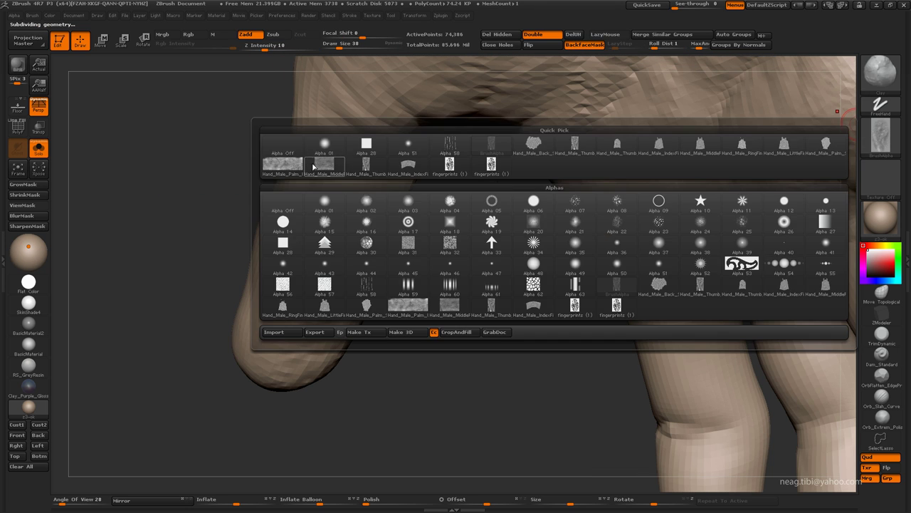
left_click(284, 151)
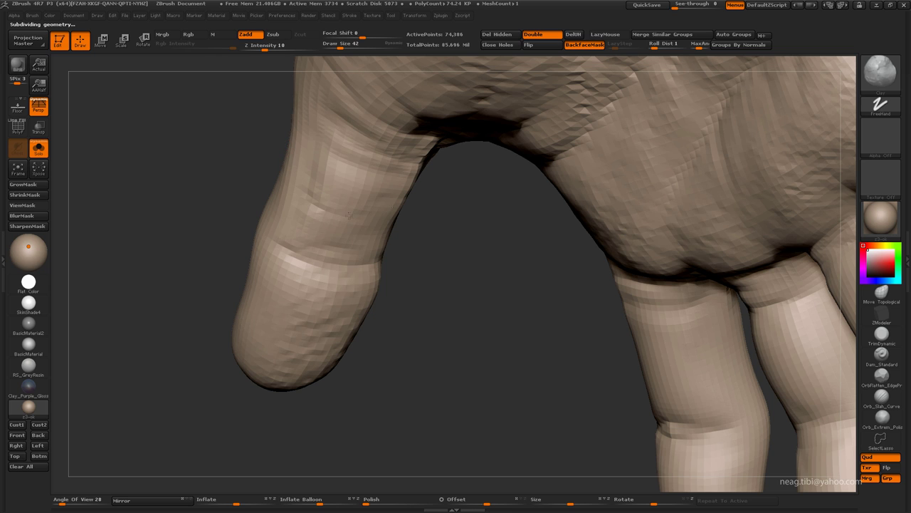
Step up to the highest subdivision level and switch to the Inflat brush
key("d")
key("d")
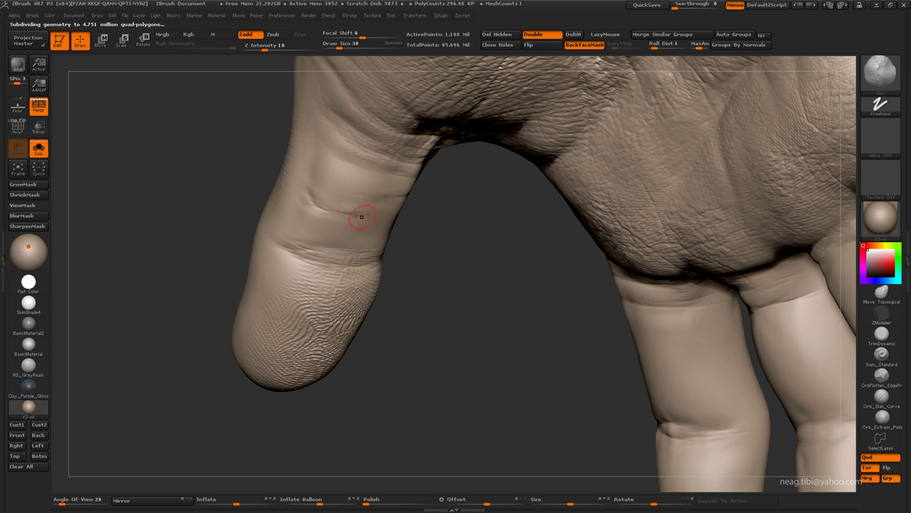
key("b")
key("i")
key("n")
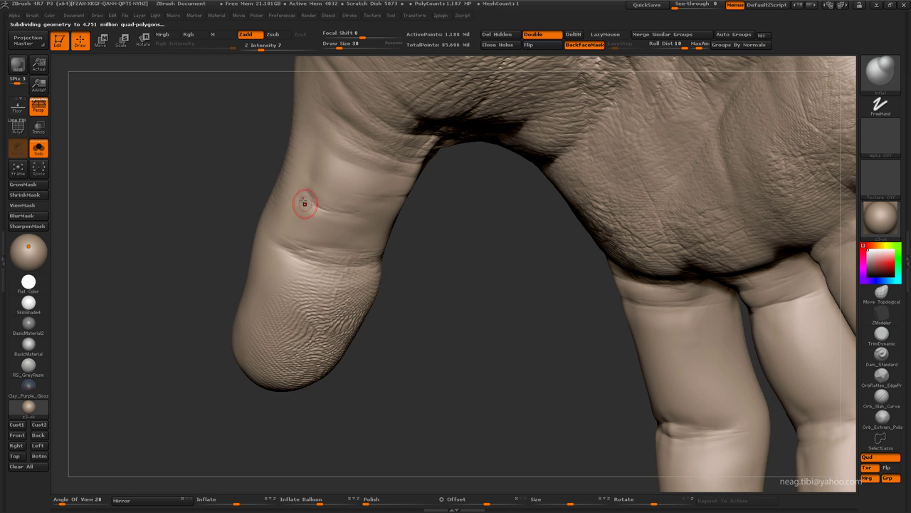
mouse_move(301, 220)
left_mouse_down()
mouse_move(217, 179)
mouse_move(374, 263)
mouse_move(346, 336)
mouse_move(283, 205)
left_mouse_up()
Return to Dam_Standard and deepen the creases on the middle finger and fingertip base
key("b")
key("d")
key("s")
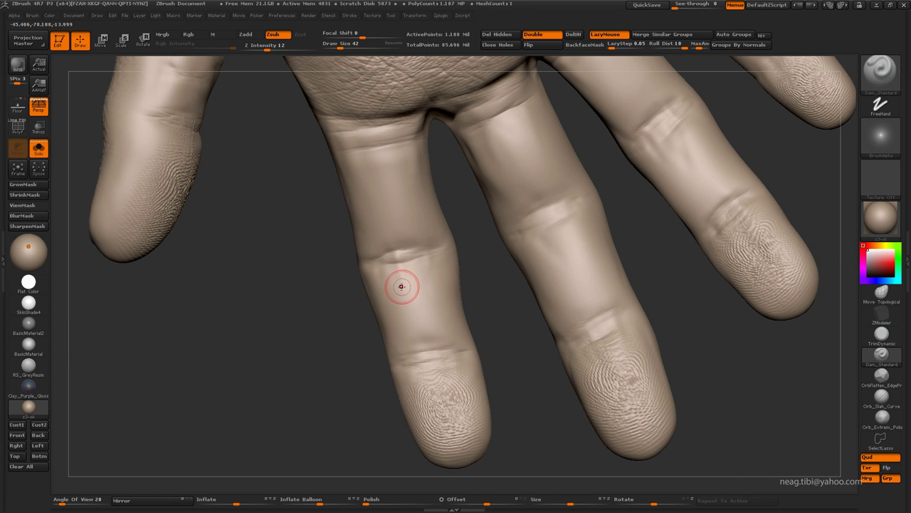
right_click_drag(428, 333, 399, 258, "alt")
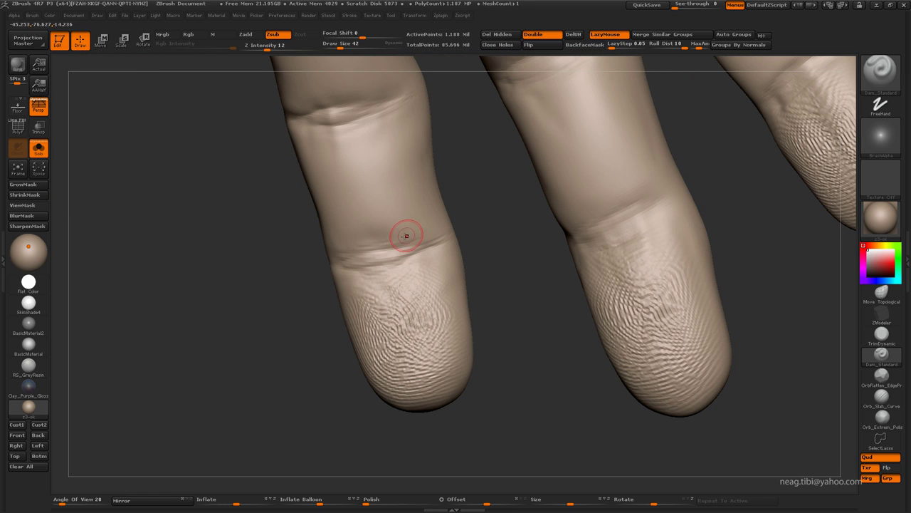
right_click_drag(302, 249, 427, 261, "alt")
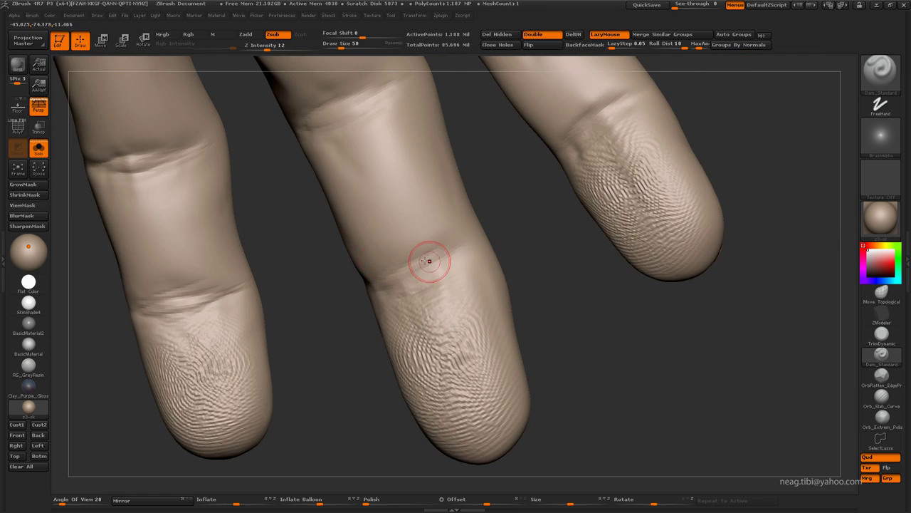
left_click_drag(405, 265, 445, 252)
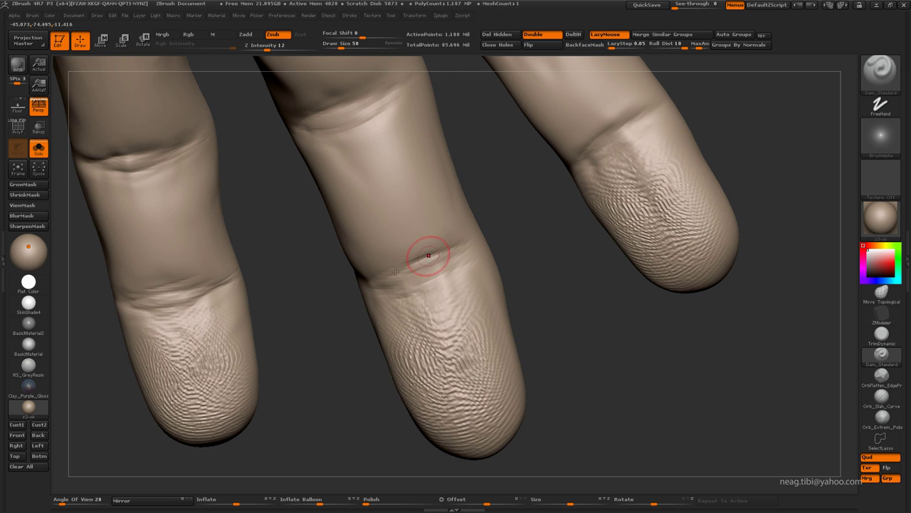
mouse_move(429, 254)
right_mouse_down()
mouse_move(381, 247)
mouse_move(452, 269)
right_mouse_up()
left_click_drag(425, 283, 463, 257)
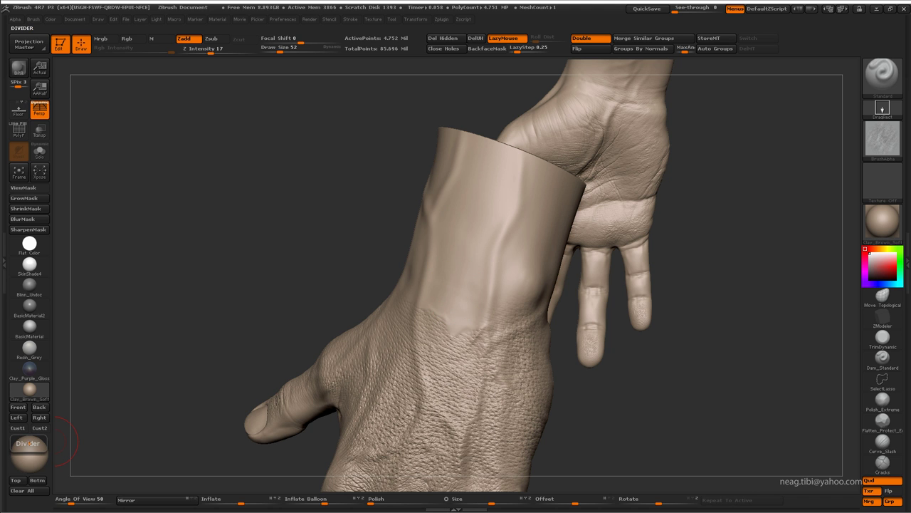
Turn off LazyMouse and enable BackfaceMask
mouse_move(185, 354)
right_mouse_down()
mouse_move(449, 370)
mouse_move(519, 295)
right_mouse_up()
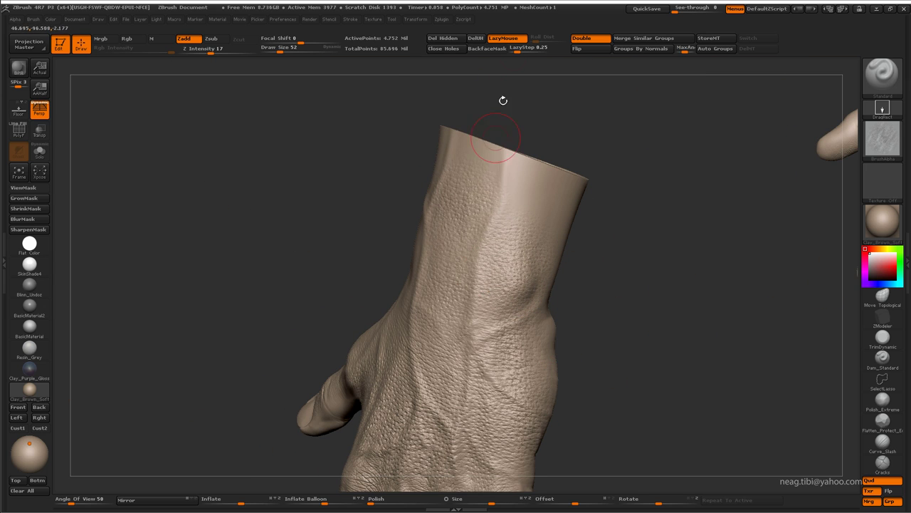
left_click(504, 38)
right_click_drag(513, 81, 525, 198)
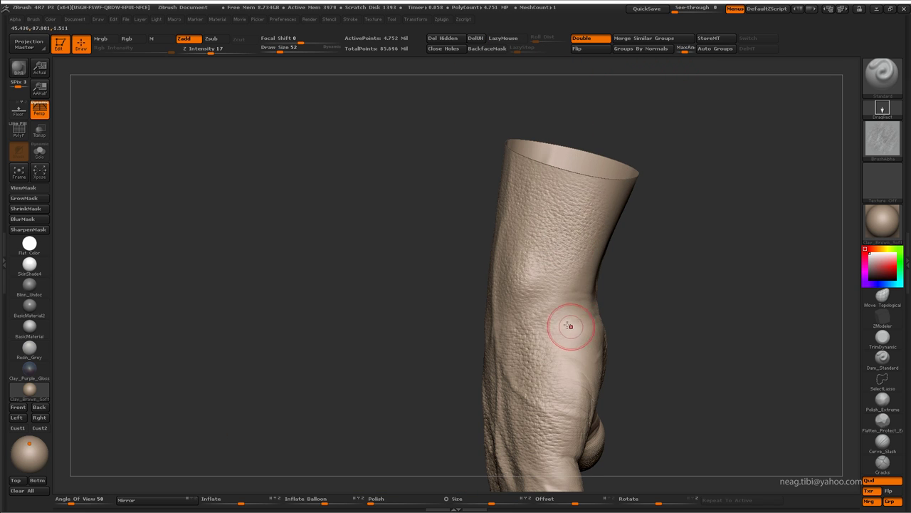
right_click_drag(572, 326, 387, 271)
left_click(487, 49)
mouse_move(561, 159)
left_mouse_down()
mouse_move(667, 187)
mouse_move(602, 208)
mouse_move(539, 202)
mouse_move(393, 280)
left_mouse_up()
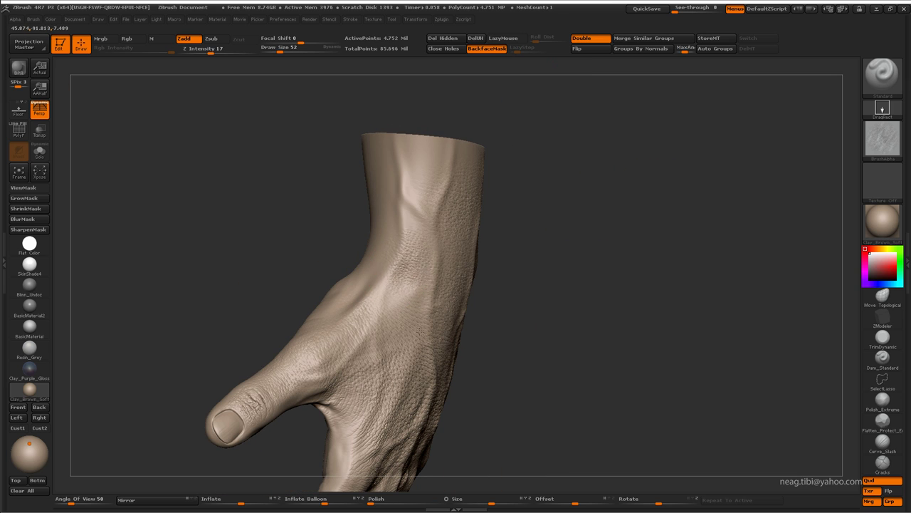
Smooth the veins on the upper wrist and add skin detail to the wrist and forearm
left_click_drag(414, 213, 450, 158, "shift")
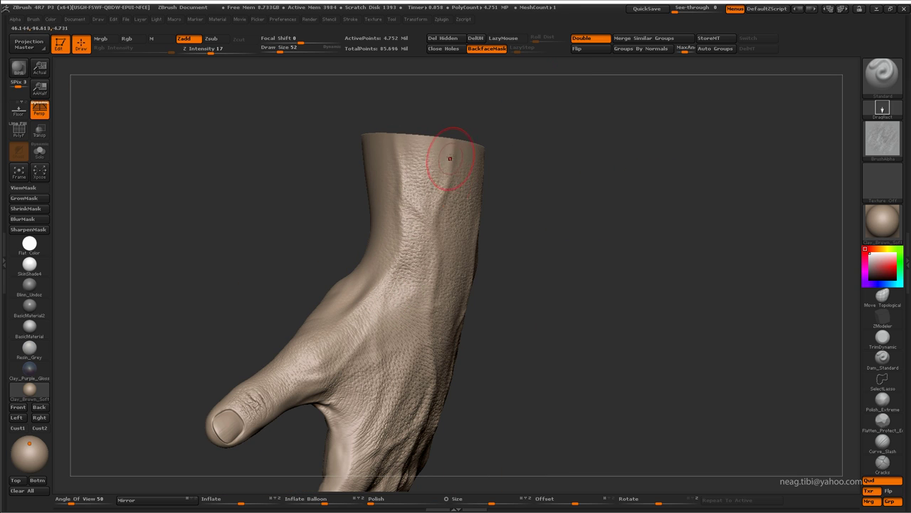
left_click_drag(564, 193, 503, 161)
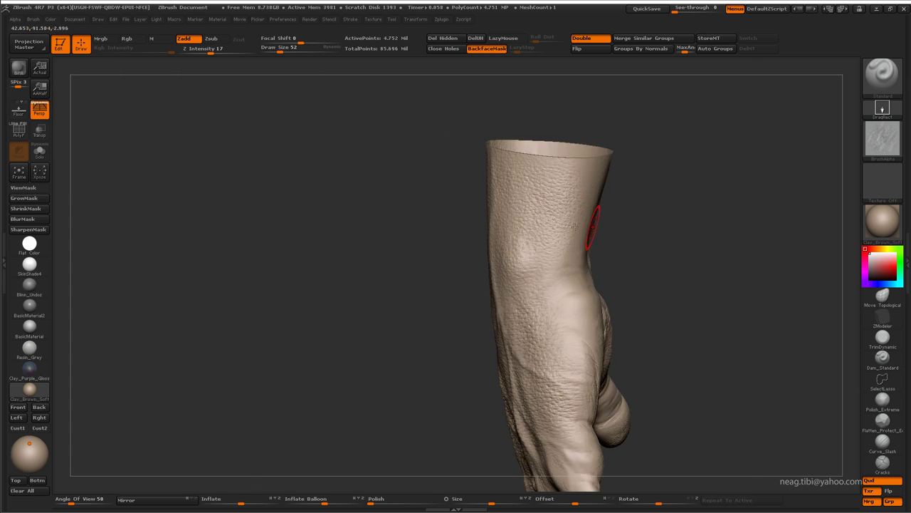
mouse_move(608, 195)
left_mouse_down()
mouse_move(487, 230)
mouse_move(386, 214)
left_mouse_up()
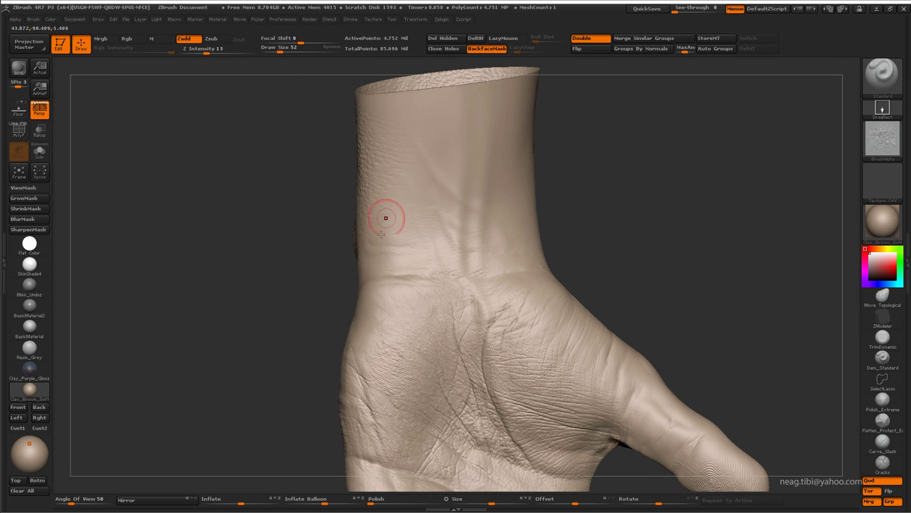
left_click_drag(375, 347, 404, 183)
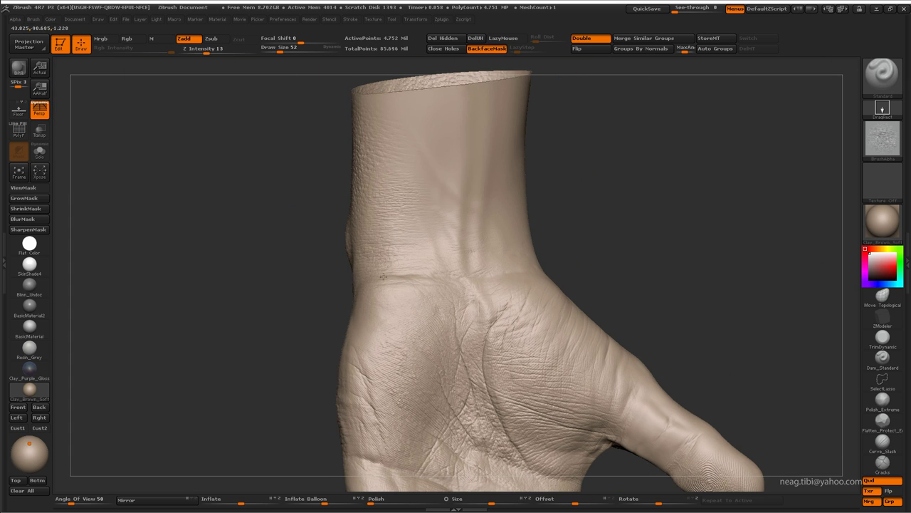
mouse_move(406, 107)
left_mouse_down()
mouse_move(529, 264)
mouse_move(527, 287)
mouse_move(546, 261)
left_mouse_up()
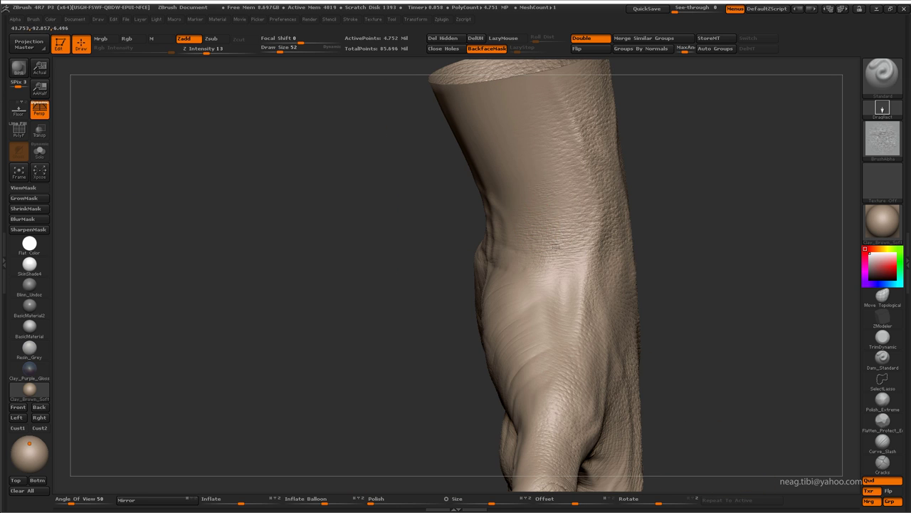
left_click_drag(531, 139, 509, 178)
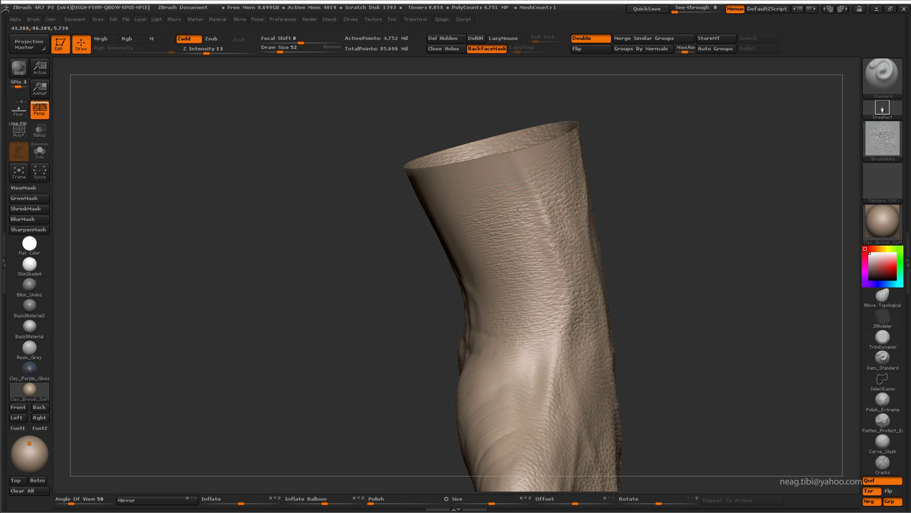
left_click_drag(468, 255, 501, 333)
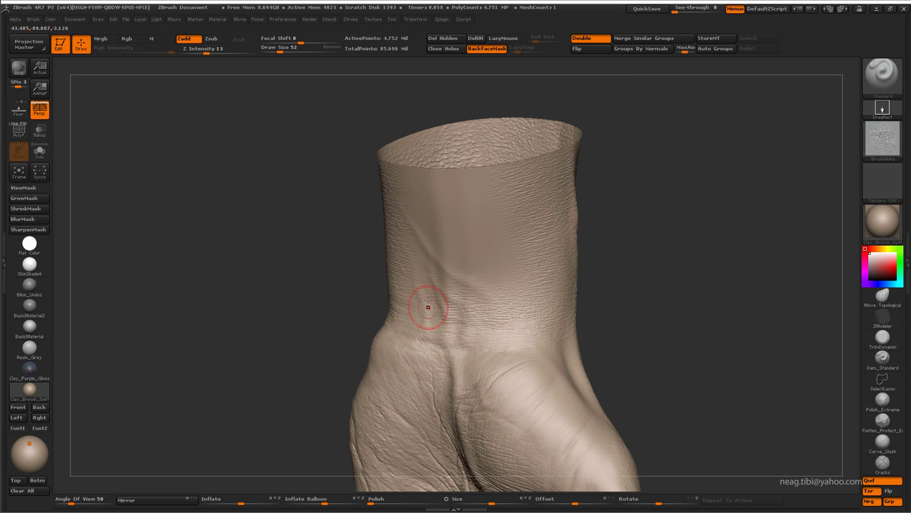
left_click_drag(420, 297, 416, 319)
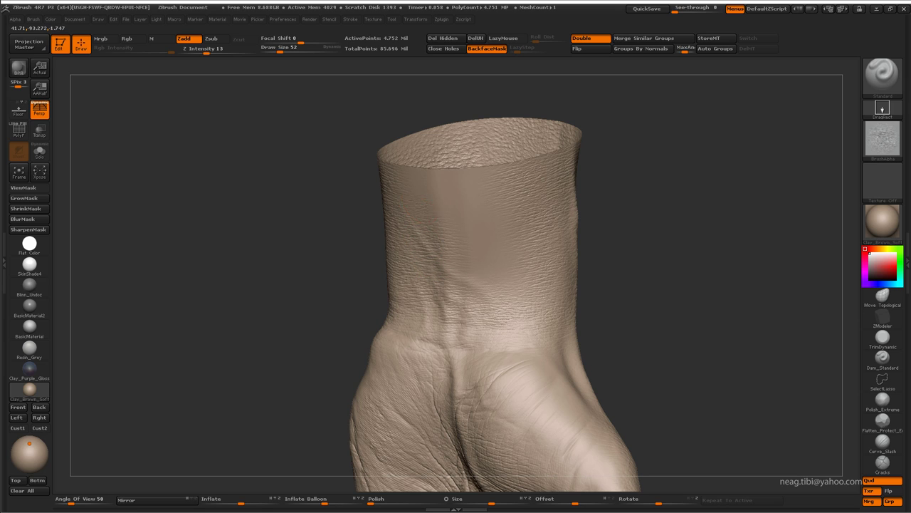
left_click_drag(481, 184, 443, 214)
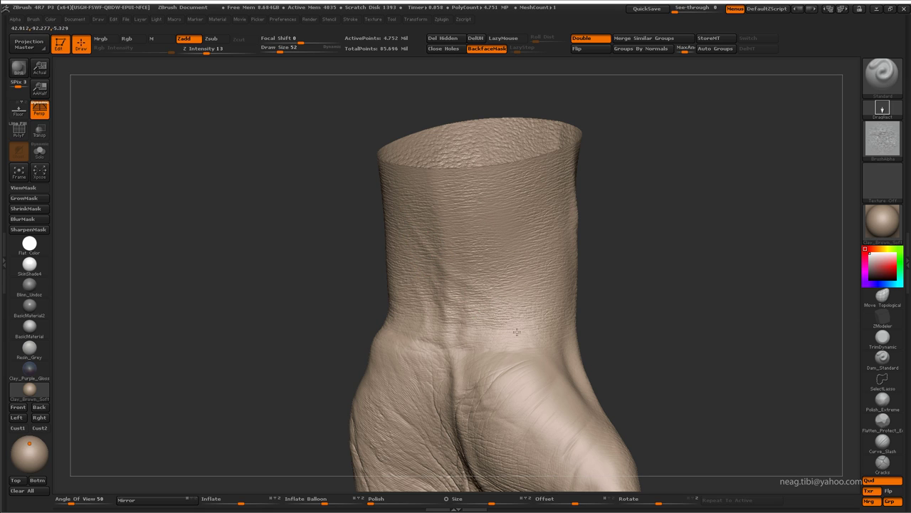
mouse_move(498, 290)
left_mouse_down()
mouse_move(492, 316)
mouse_move(449, 346)
mouse_move(406, 306)
left_mouse_up()
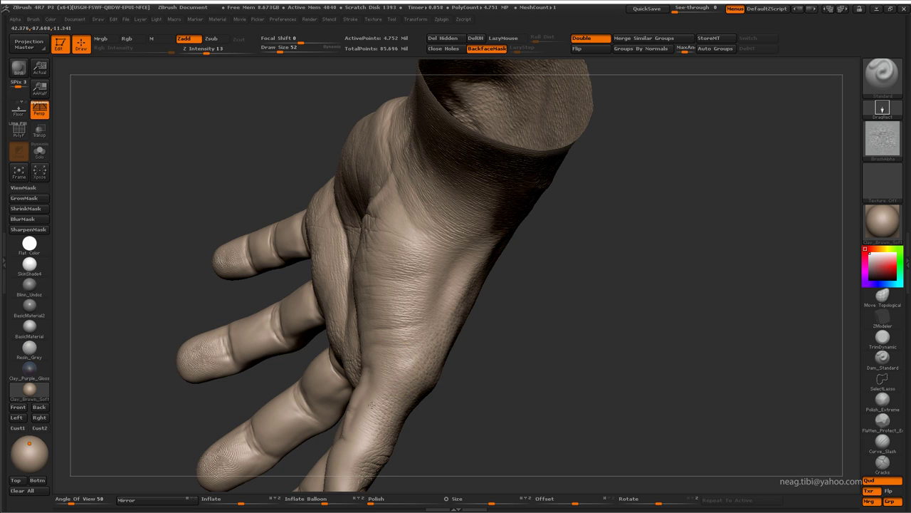
Frame the palm-side fingers and add fine wrinkles near the middle finger knuckle
left_click_drag(372, 404, 421, 353)
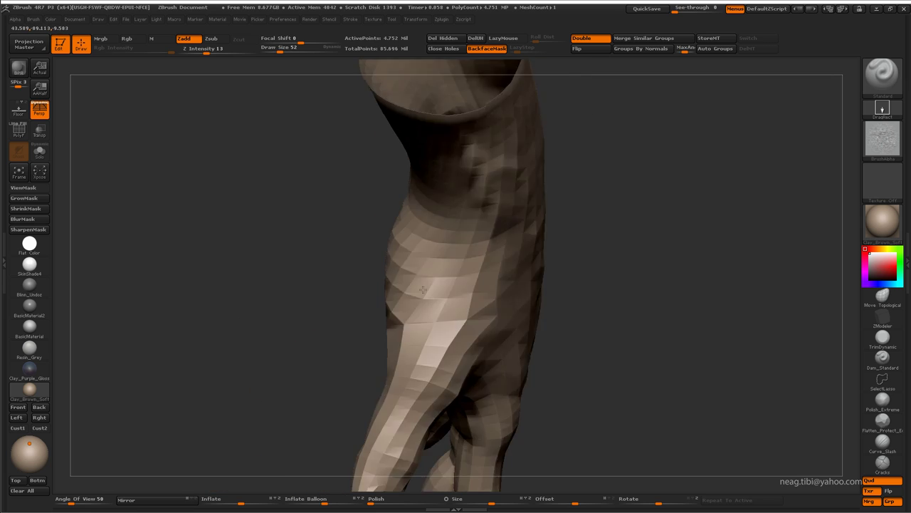
left_click_drag(443, 322, 376, 240)
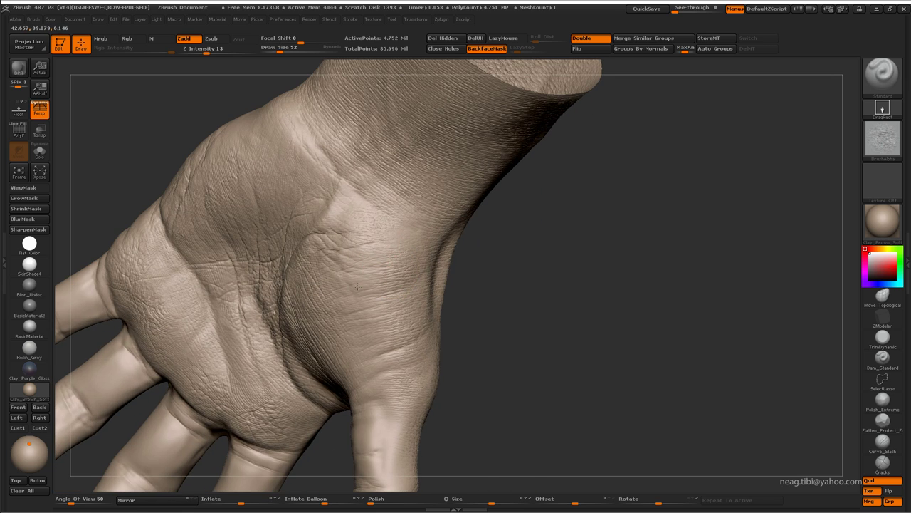
left_click_drag(358, 286, 346, 232)
mouse_move(341, 272)
left_mouse_down()
mouse_move(392, 252)
mouse_move(352, 234)
left_mouse_up()
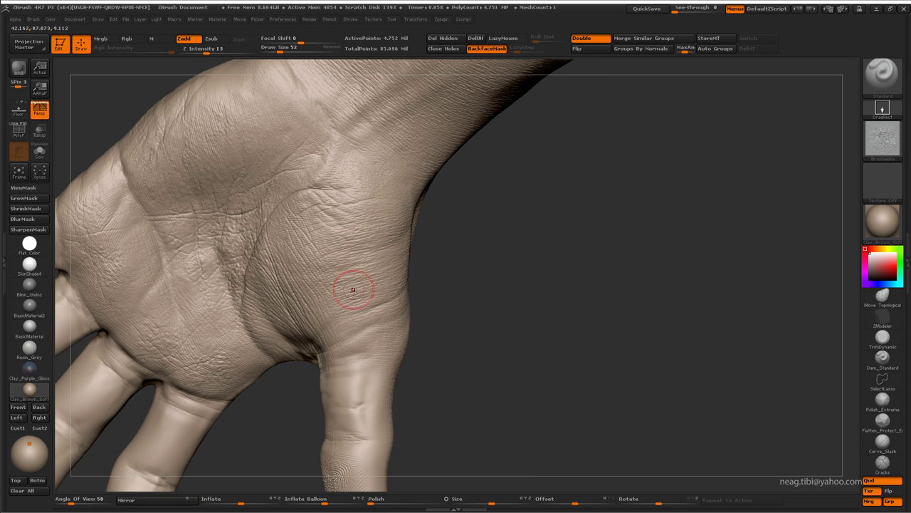
left_click_drag(350, 289, 351, 362)
mouse_move(372, 325)
left_mouse_down()
mouse_move(420, 375)
mouse_move(363, 379)
left_mouse_up()
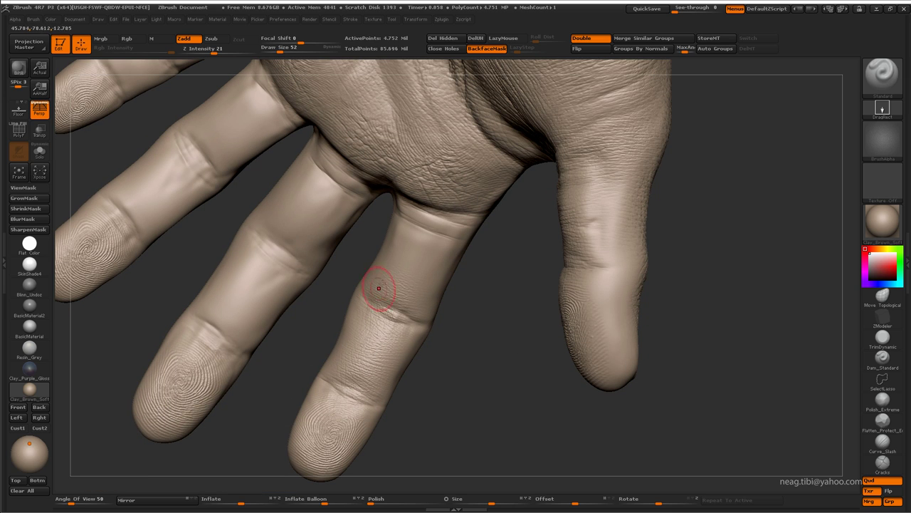
left_click_drag(376, 285, 434, 235)
Orbit to inspect the fingers, the palm side and the thumb
mouse_move(339, 301)
left_mouse_down()
mouse_move(534, 311)
mouse_move(591, 254)
mouse_move(412, 372)
mouse_move(415, 309)
left_mouse_up()
mouse_move(366, 339)
left_mouse_down()
mouse_move(406, 228)
mouse_move(392, 291)
left_mouse_up()
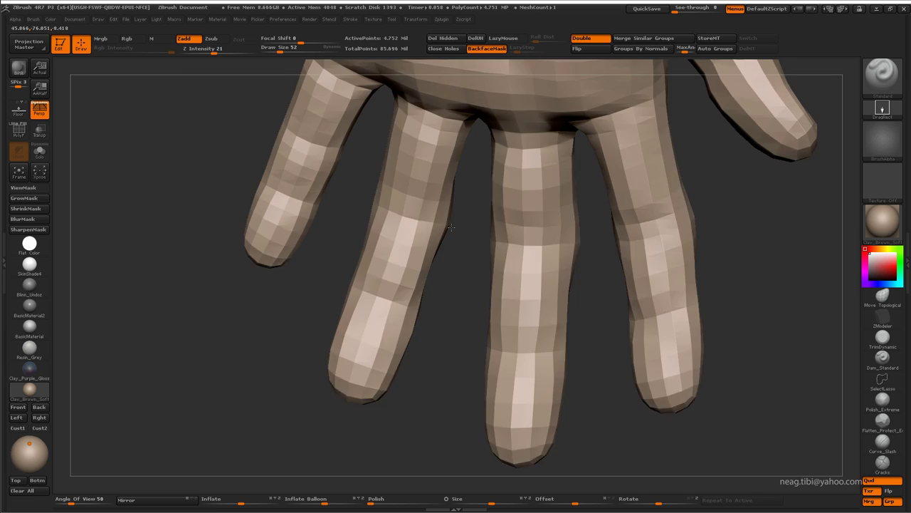
mouse_move(320, 337)
left_mouse_down()
mouse_move(394, 281)
mouse_move(393, 240)
mouse_move(408, 224)
left_mouse_up()
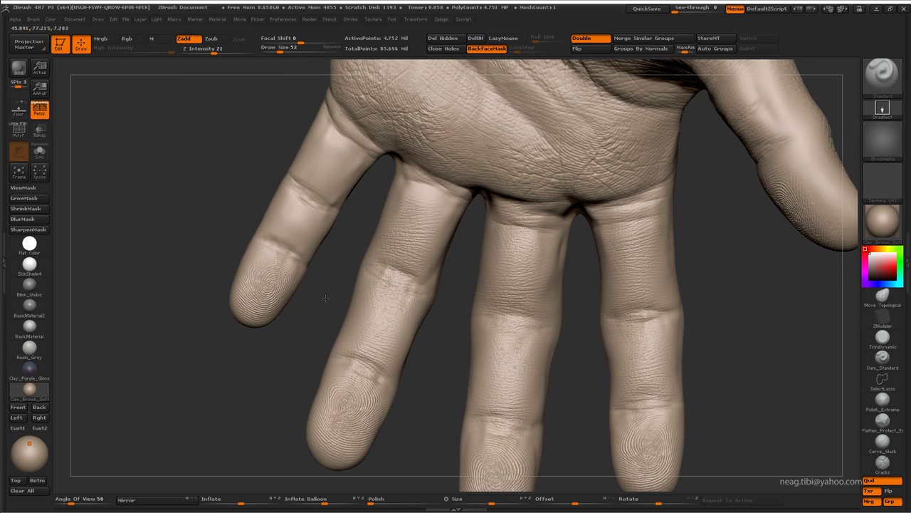
left_click_drag(291, 230, 280, 314)
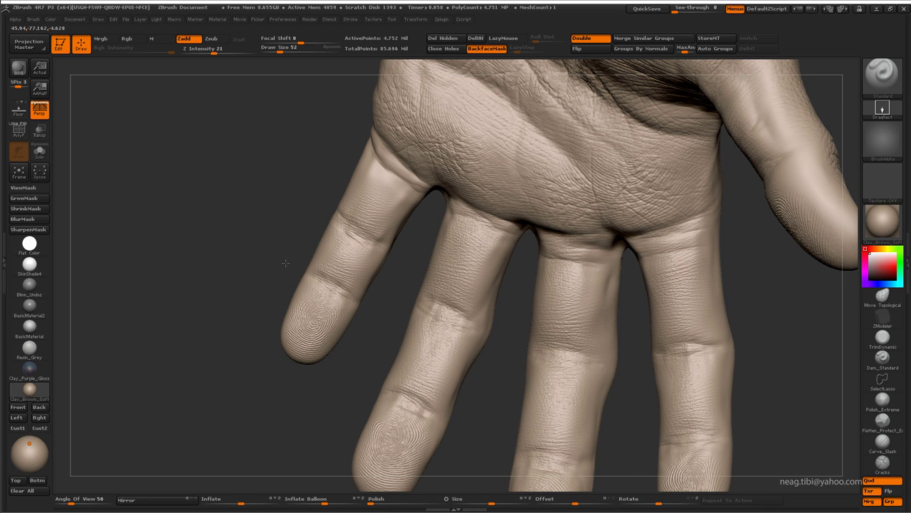
left_click_drag(306, 200, 396, 202)
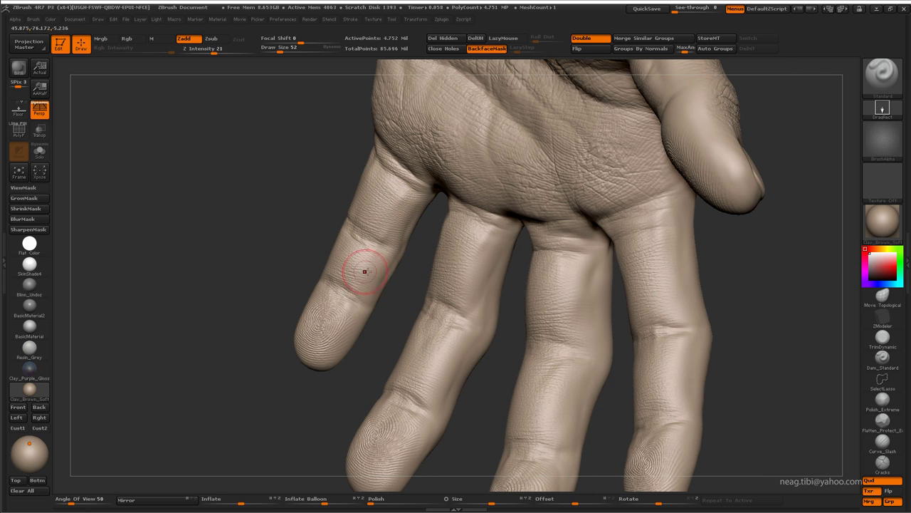
left_click_drag(335, 377, 463, 244)
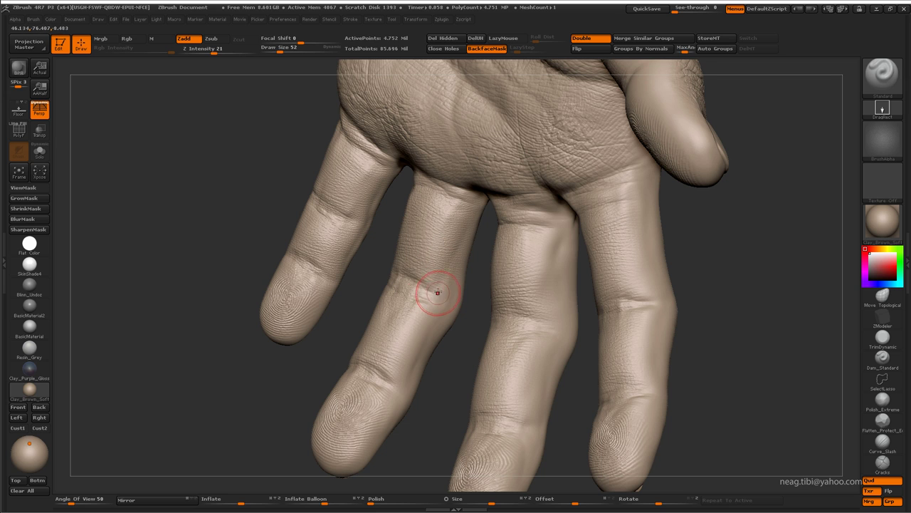
left_click_drag(390, 323, 366, 275)
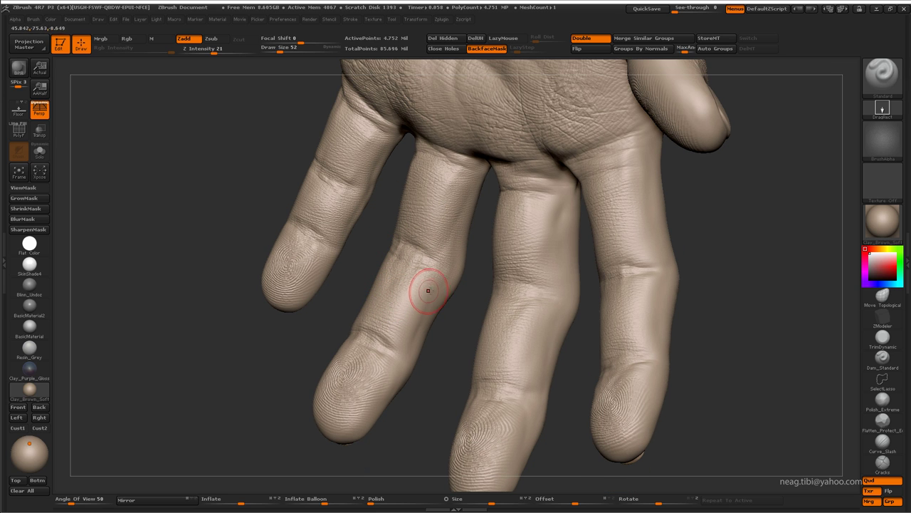
left_click_drag(382, 328, 410, 287)
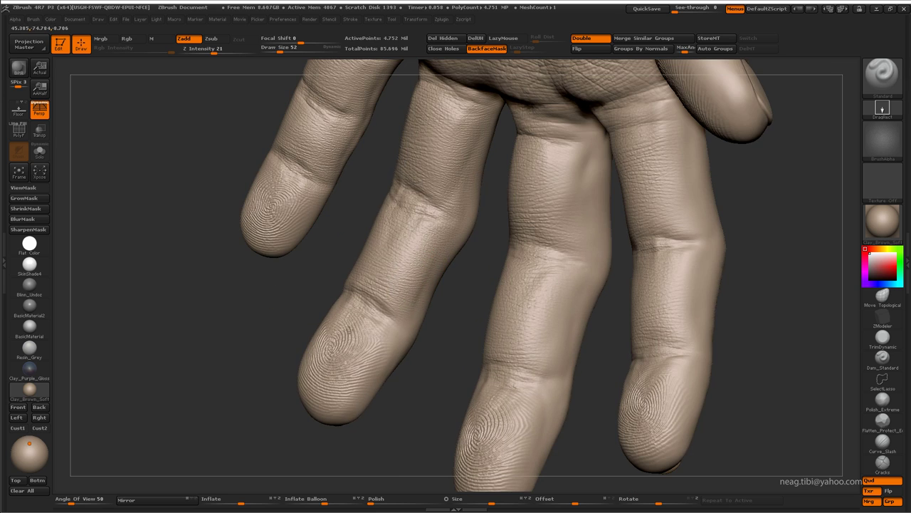
Inspect the ring fingertip, then view the fingers with the thumb and palm
left_click_drag(375, 333, 444, 339)
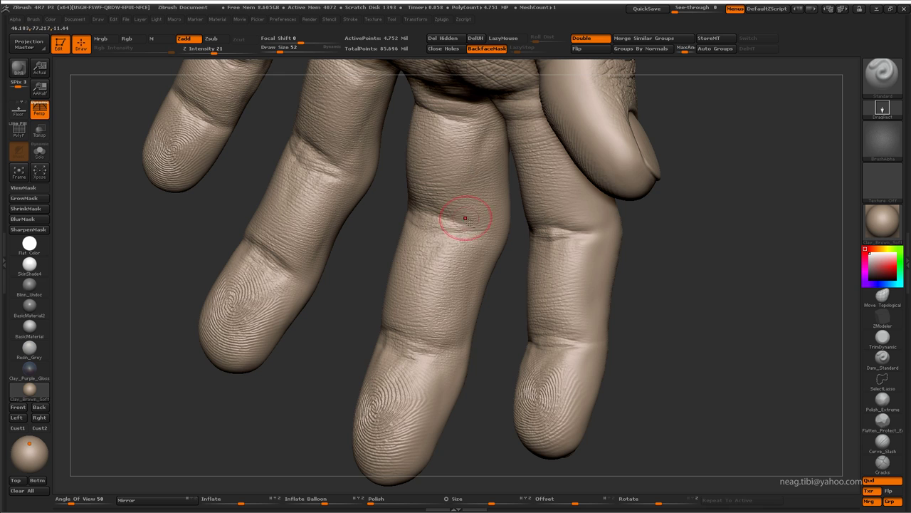
left_click_drag(463, 214, 498, 325)
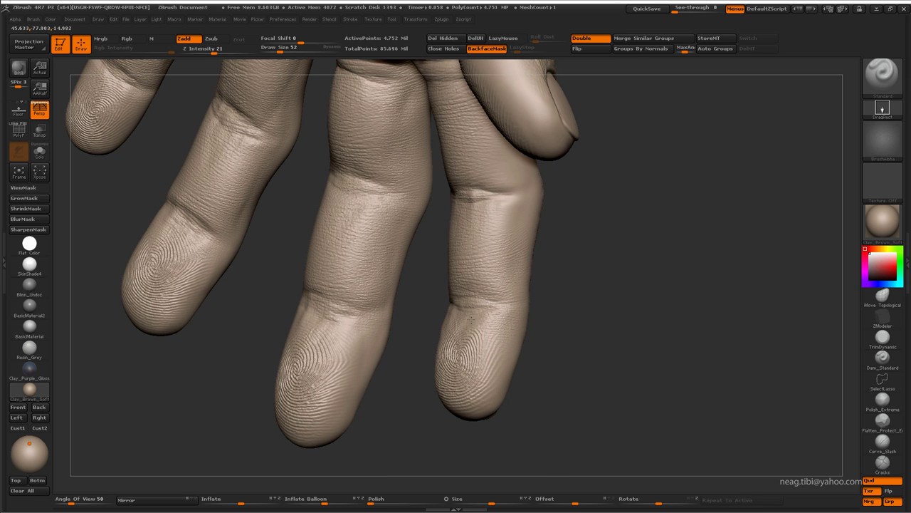
left_click_drag(456, 178, 469, 212)
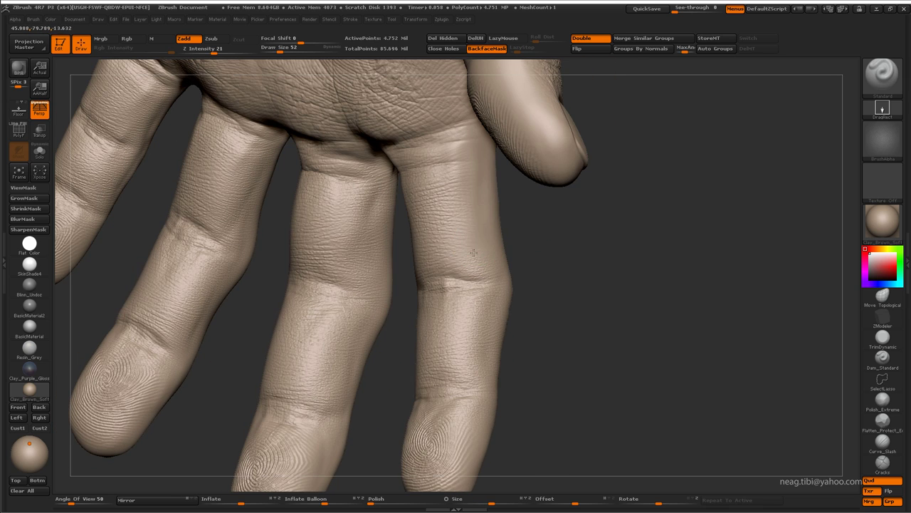
left_click_drag(462, 136, 354, 161)
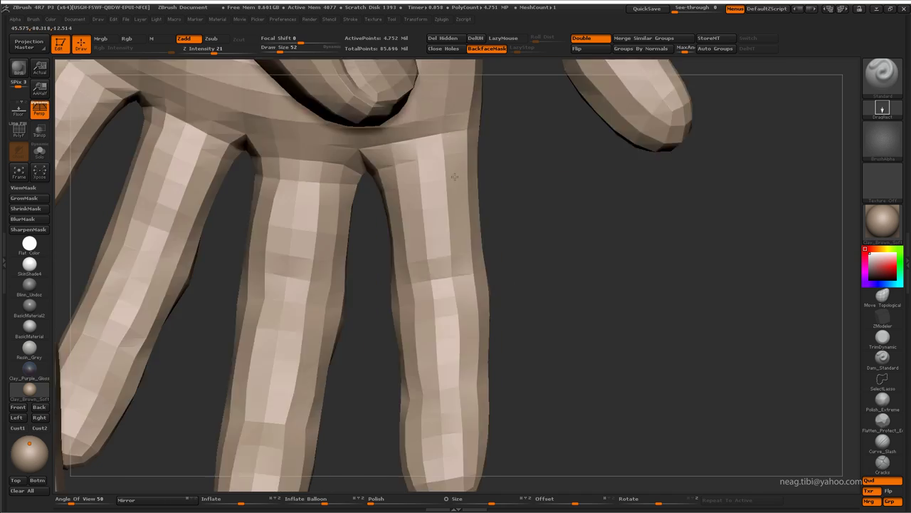
left_click_drag(325, 236, 305, 175)
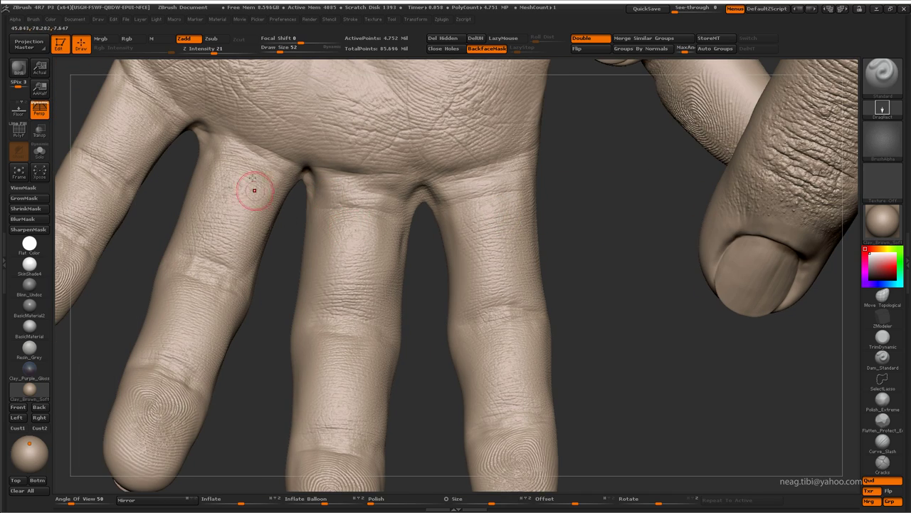
left_click_drag(254, 190, 285, 228)
mouse_move(212, 173)
left_mouse_down()
mouse_move(366, 179)
mouse_move(356, 270)
left_mouse_up()
Undo the smoothed patch on the finger and review the back of the hand
key("ctrl+z")
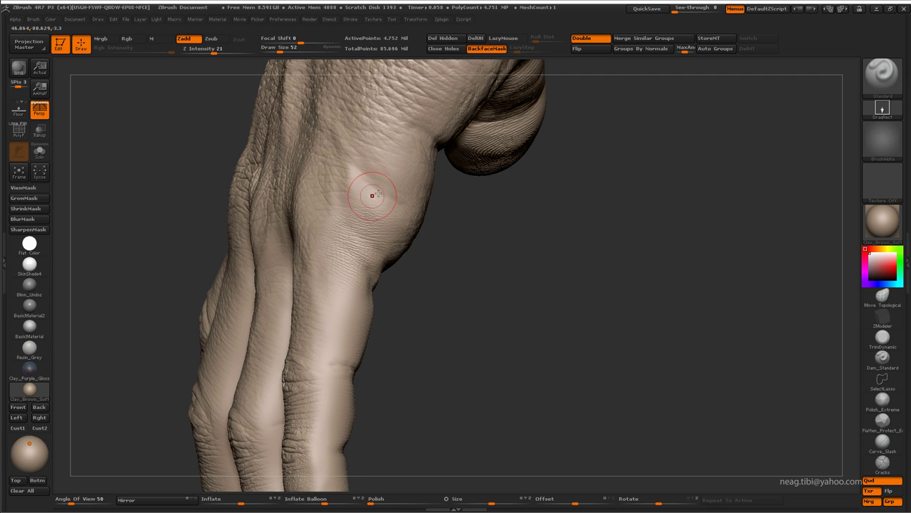
left_click_drag(410, 146, 319, 246)
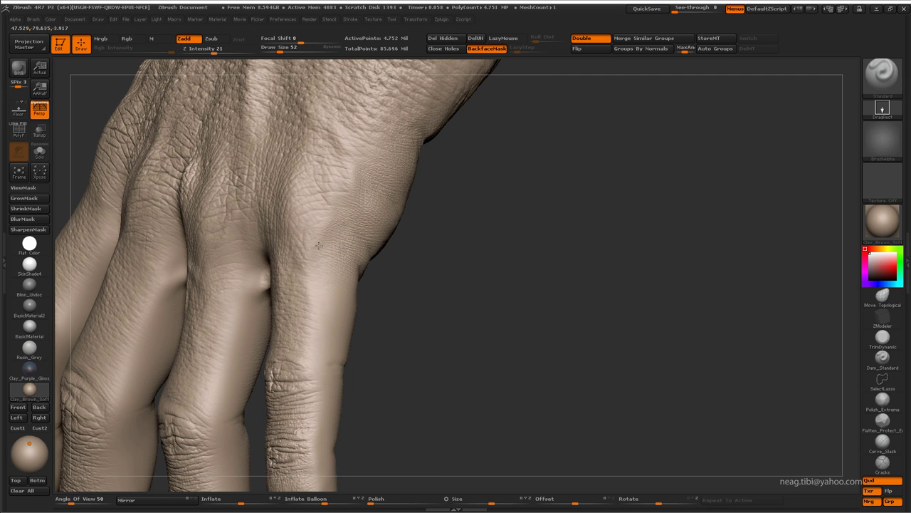
mouse_move(353, 168)
left_mouse_down()
mouse_move(389, 188)
mouse_move(366, 224)
left_mouse_up()
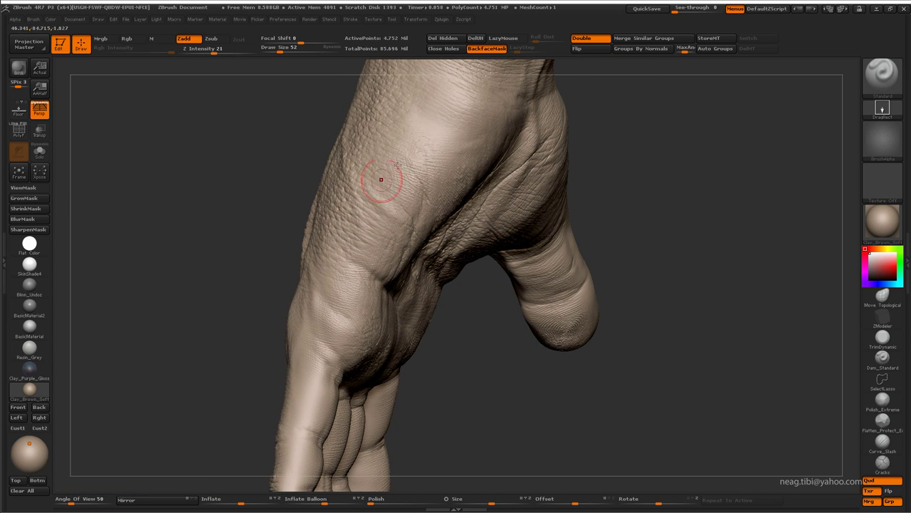
left_click_drag(384, 165, 477, 104)
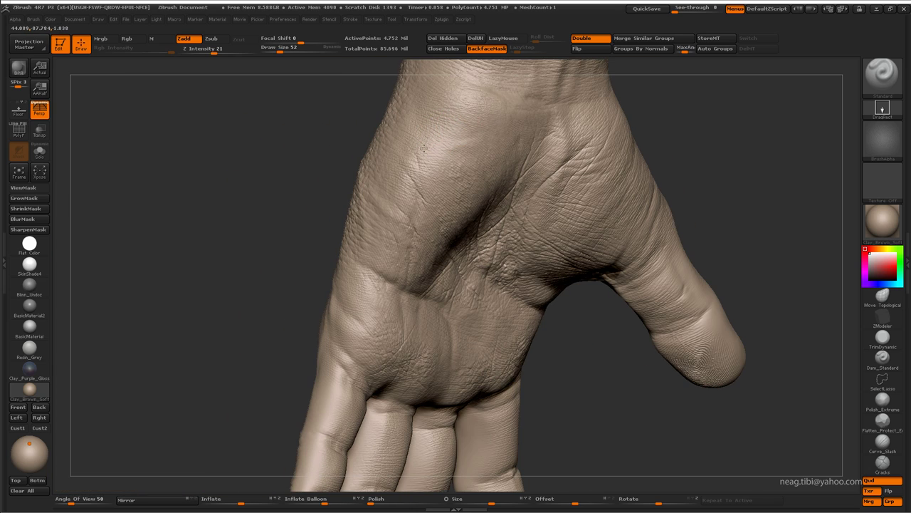
left_click_drag(423, 149, 515, 118)
mouse_move(457, 157)
left_mouse_down()
mouse_move(330, 339)
mouse_move(320, 328)
mouse_move(326, 254)
left_mouse_up()
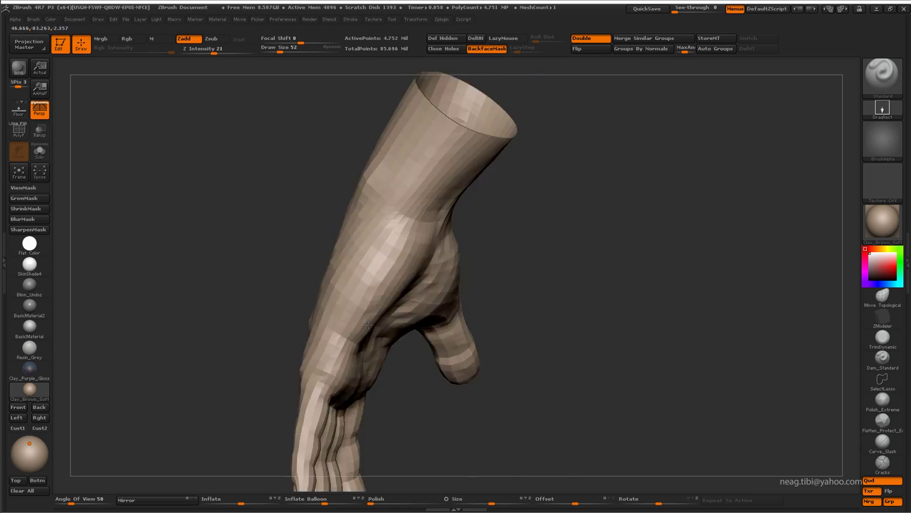
Zoom onto a fingertip and mask its fingernail with MaskPen
left_click_drag(312, 370, 366, 337)
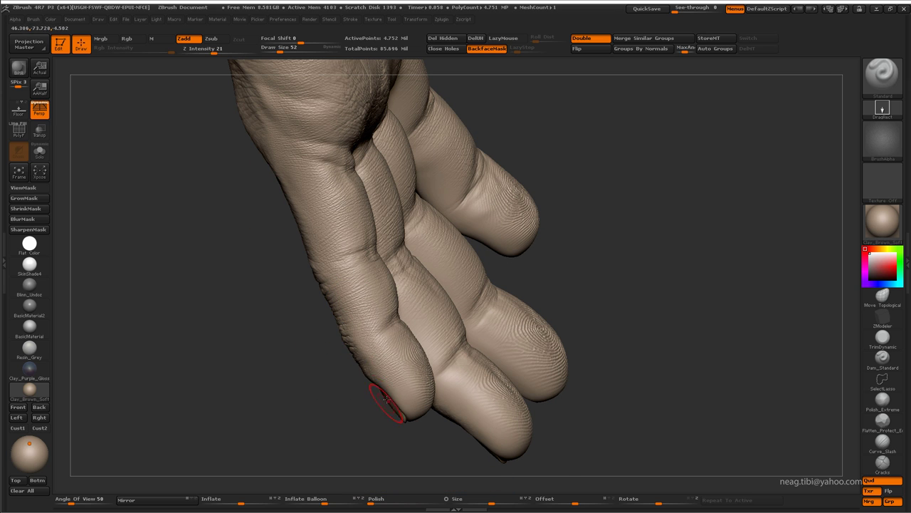
left_click_drag(385, 400, 442, 306)
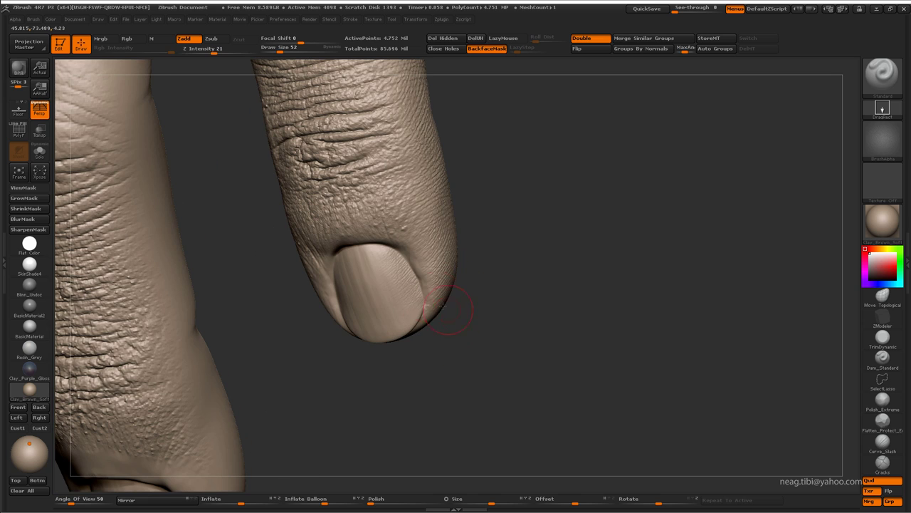
mouse_move(372, 291)
left_mouse_down("ctrl")
mouse_move(361, 305)
mouse_move(367, 313)
mouse_move(344, 281)
mouse_move(392, 315)
left_mouse_up("ctrl")
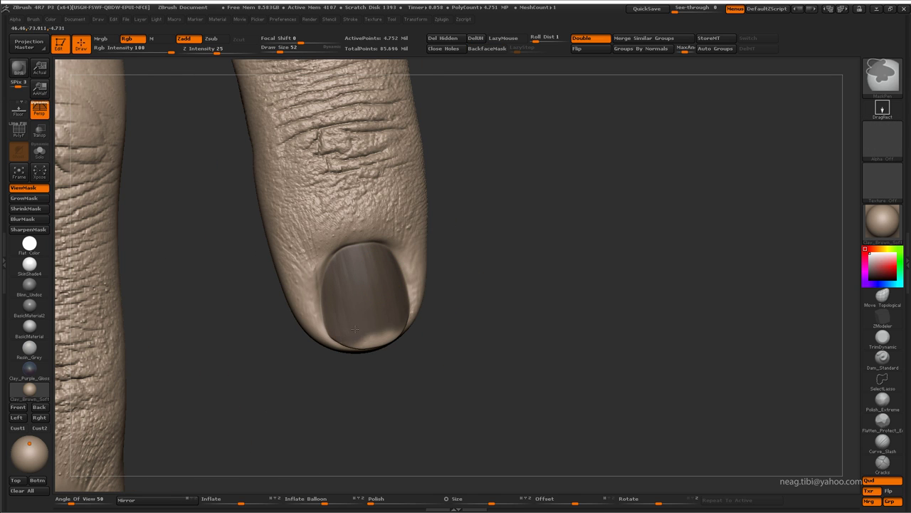
left_click_drag(541, 299, 498, 143)
left_click(476, 39)
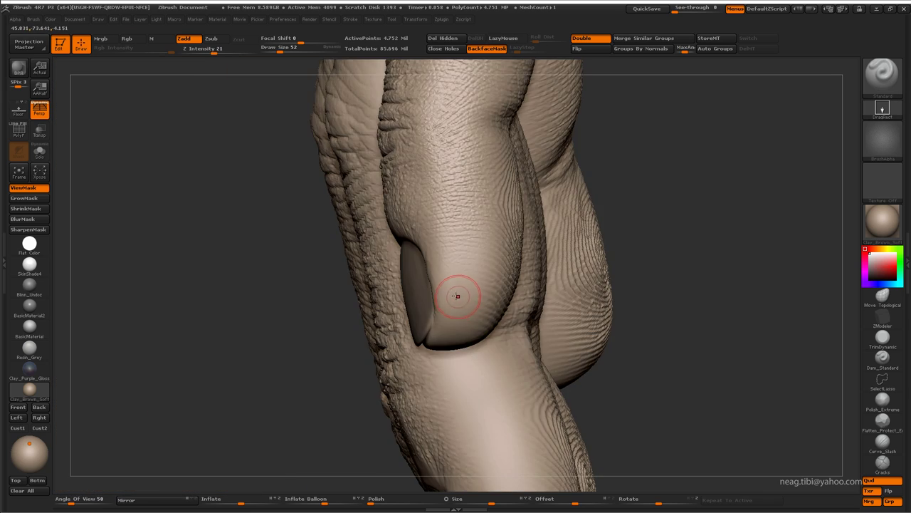
mouse_move(542, 299)
left_mouse_down()
mouse_move(458, 295)
mouse_move(433, 221)
mouse_move(391, 284)
left_mouse_up()
key("space")
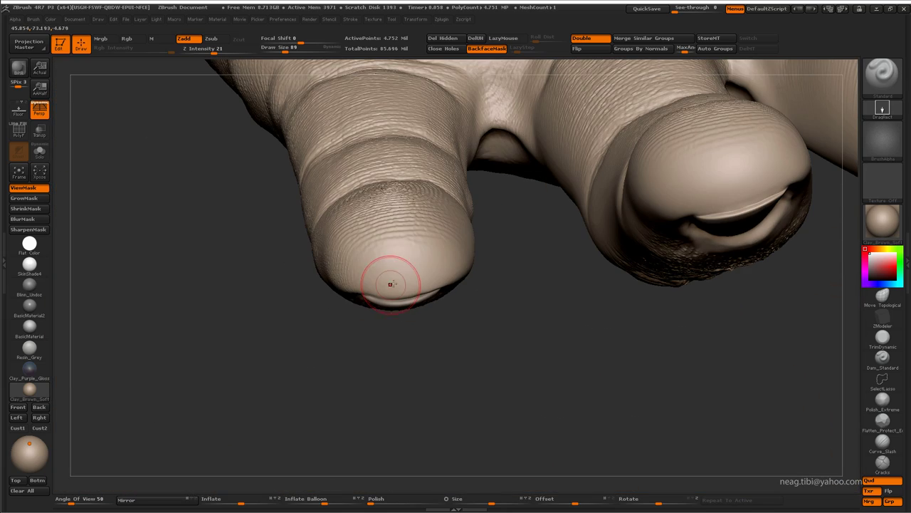
left_click_drag(329, 376, 442, 302)
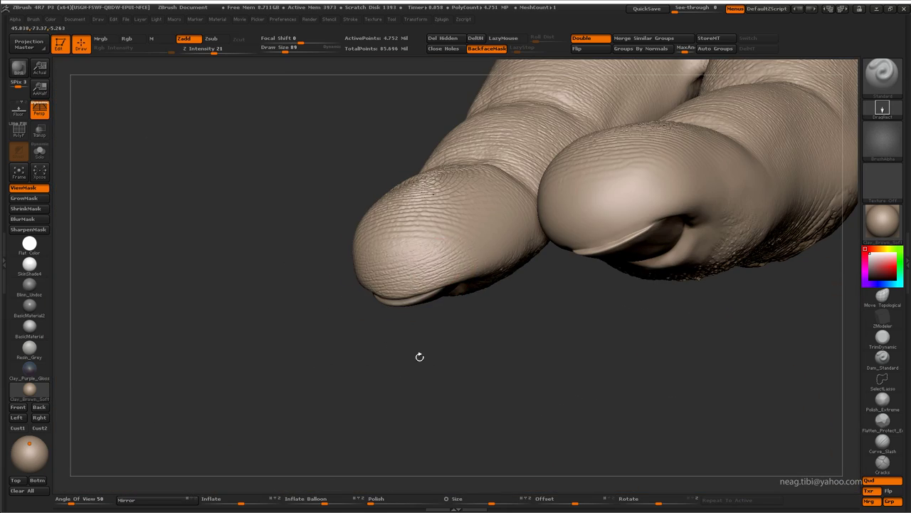
left_click_drag(420, 356, 464, 259)
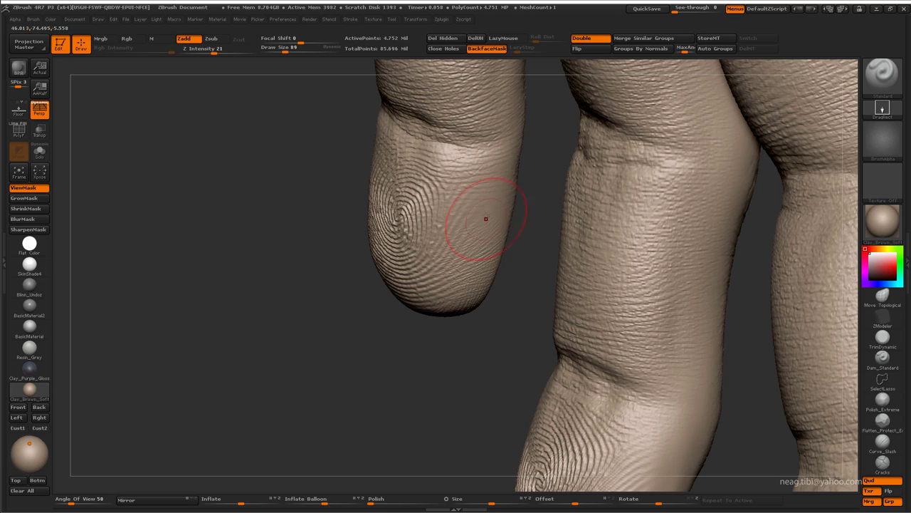
mouse_move(485, 218)
left_mouse_down()
mouse_move(434, 329)
mouse_move(519, 285)
mouse_move(452, 330)
mouse_move(525, 305)
mouse_move(515, 354)
mouse_move(448, 275)
mouse_move(444, 301)
mouse_move(413, 272)
mouse_move(433, 273)
mouse_move(394, 254)
mouse_move(370, 281)
mouse_move(410, 341)
mouse_move(452, 335)
mouse_move(464, 287)
mouse_move(384, 213)
left_mouse_up()
left_click_drag(460, 235, 501, 315)
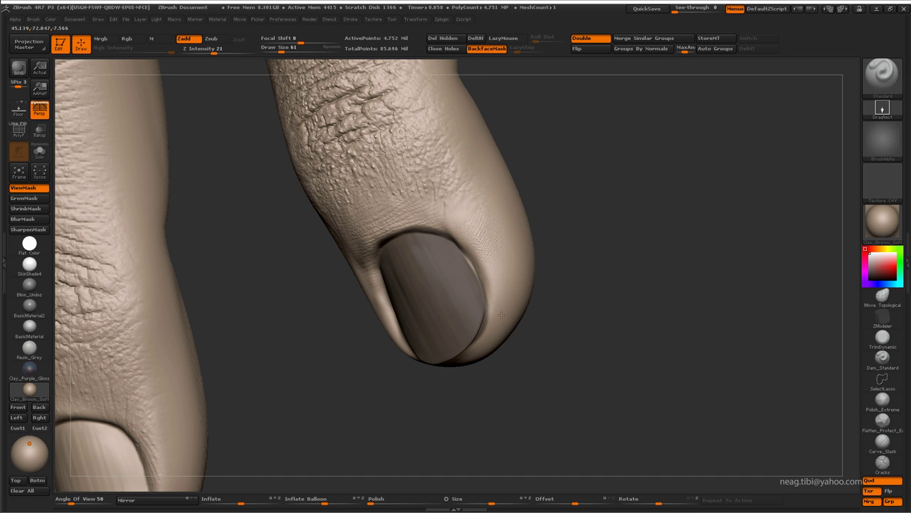
left_click_drag(458, 362, 405, 271)
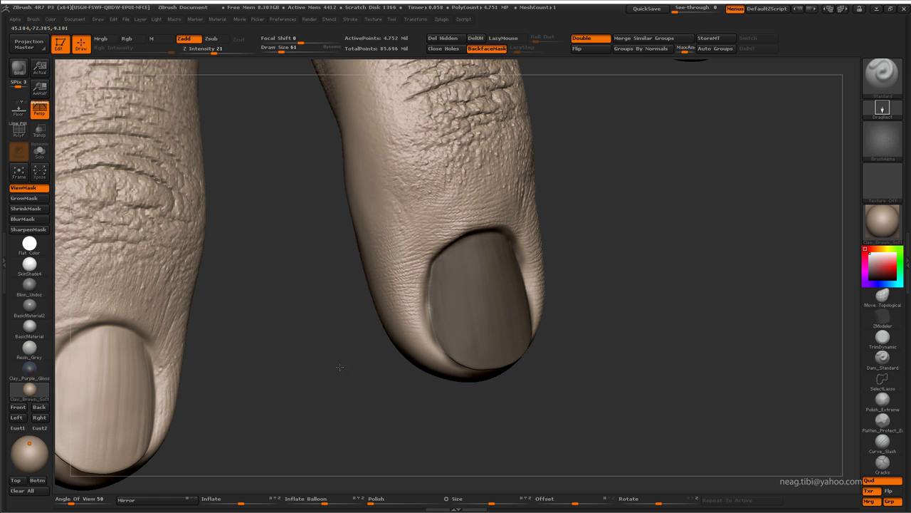
mouse_move(403, 443)
left_mouse_down()
mouse_move(356, 346)
mouse_move(353, 357)
left_mouse_up()
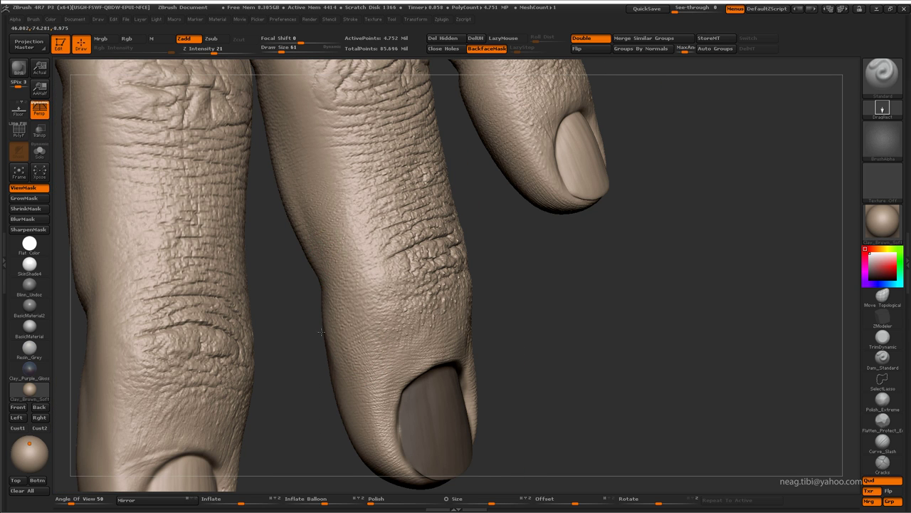
mouse_move(322, 332)
left_mouse_down()
mouse_move(342, 292)
mouse_move(324, 397)
mouse_move(359, 324)
mouse_move(352, 301)
left_mouse_up()
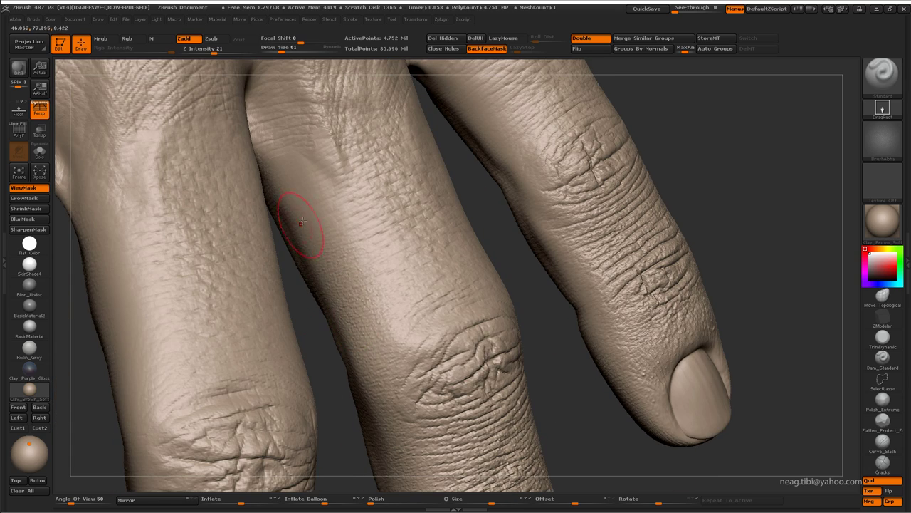
mouse_move(308, 337)
left_mouse_down()
mouse_move(360, 335)
mouse_move(337, 304)
left_mouse_up()
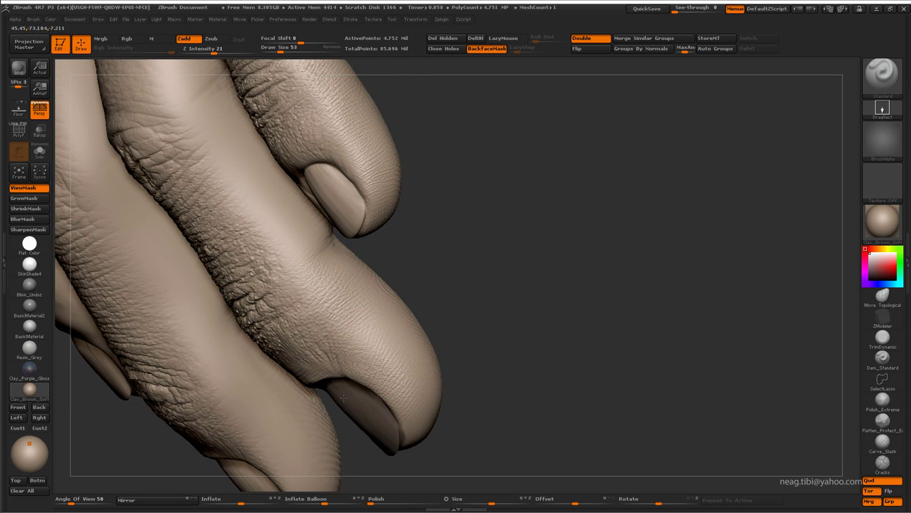
mouse_move(422, 386)
left_mouse_down()
mouse_move(477, 396)
mouse_move(390, 389)
mouse_move(373, 361)
mouse_move(381, 352)
left_mouse_up()
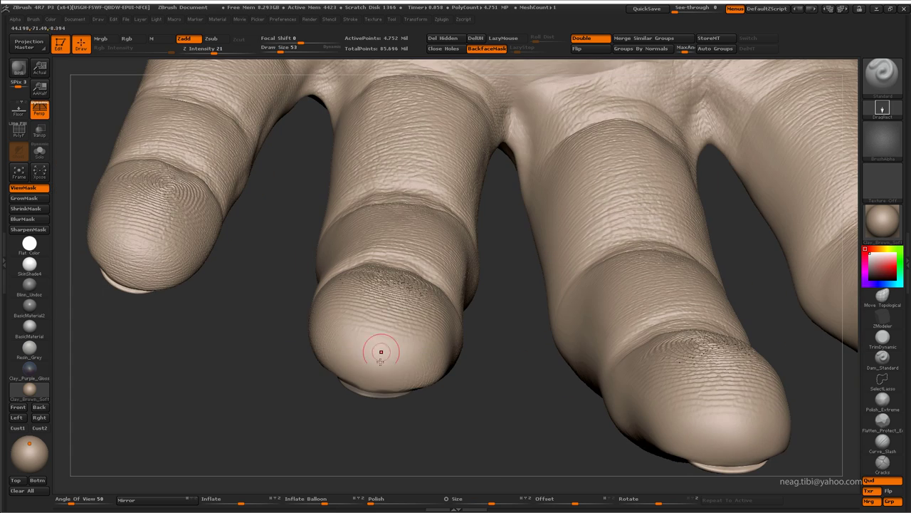
mouse_move(287, 471)
left_mouse_down()
mouse_move(417, 356)
mouse_move(452, 346)
mouse_move(345, 326)
left_mouse_up()
left_click_drag(266, 325, 351, 307)
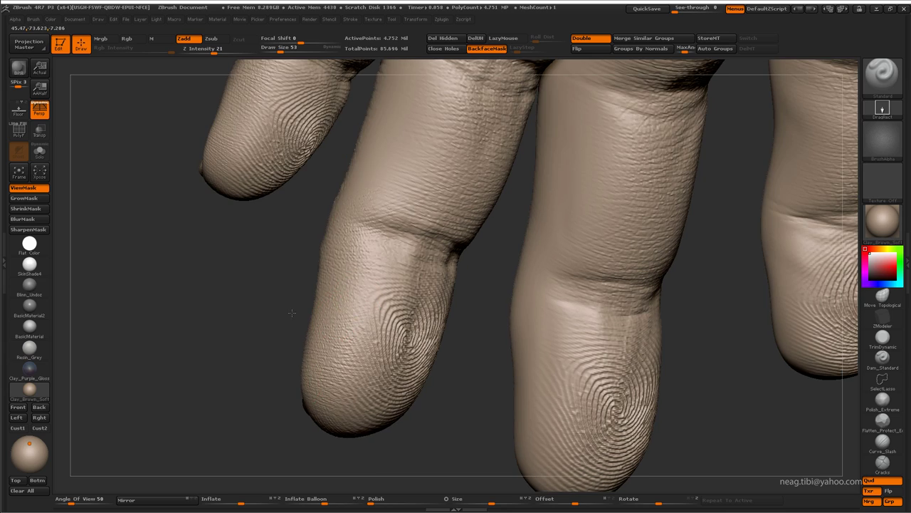
left_click_drag(291, 312, 270, 340)
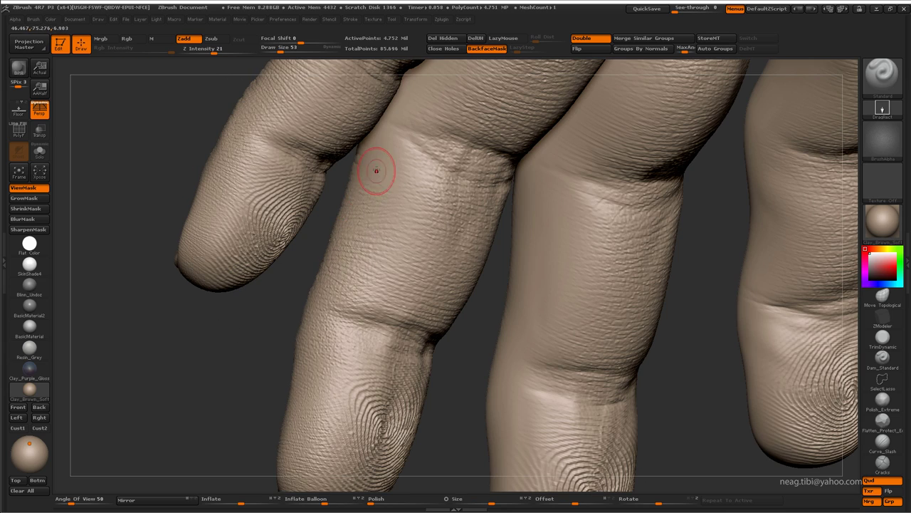
left_click_drag(420, 203, 295, 280)
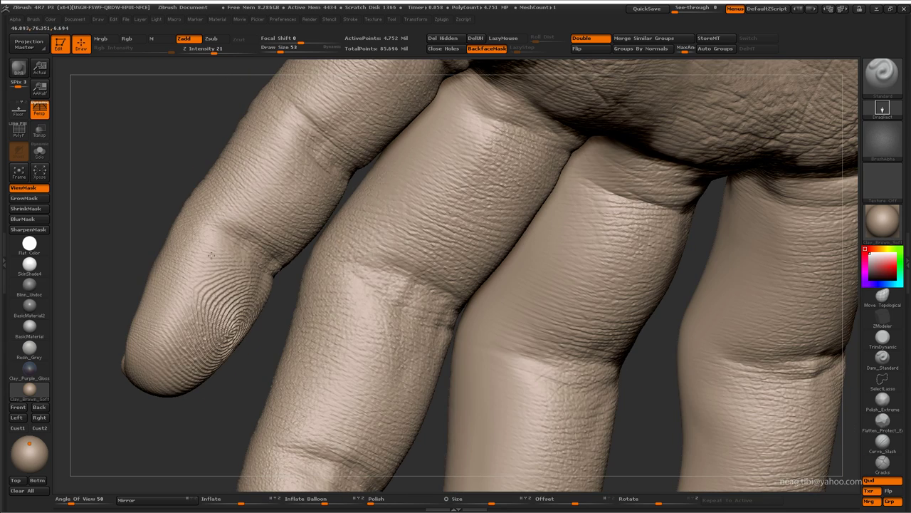
left_click_drag(456, 121, 440, 363)
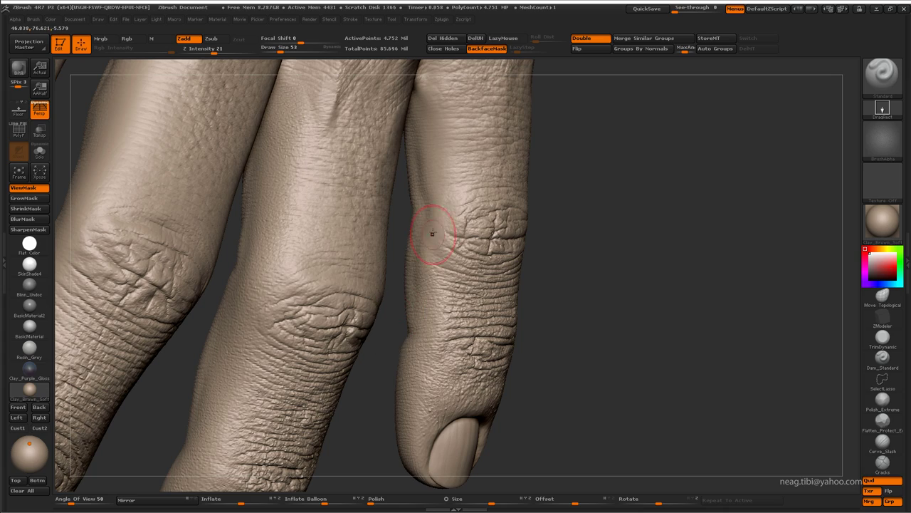
left_click_drag(375, 277, 434, 265)
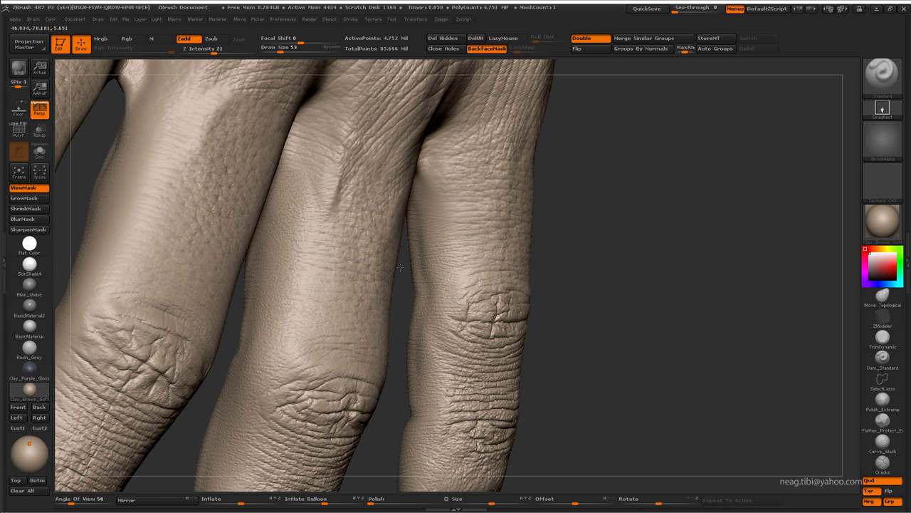
mouse_move(350, 327)
left_mouse_down()
mouse_move(403, 332)
mouse_move(550, 220)
mouse_move(418, 285)
mouse_move(477, 322)
mouse_move(427, 309)
mouse_move(503, 354)
mouse_move(662, 236)
mouse_move(521, 287)
mouse_move(391, 256)
mouse_move(375, 196)
mouse_move(360, 262)
left_mouse_up()
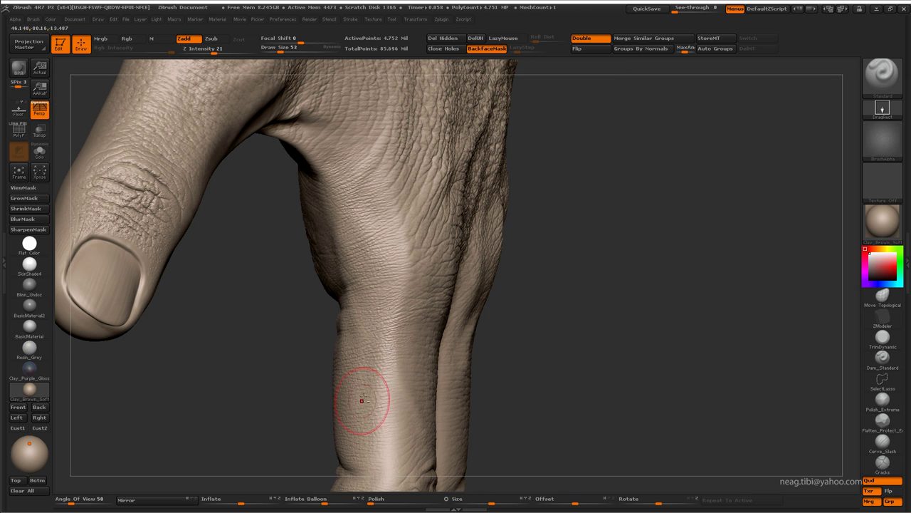
Paint a mask across the fingernail, including its lower edge
left_click_drag(361, 400, 476, 204)
left_click_drag(460, 245, 433, 271)
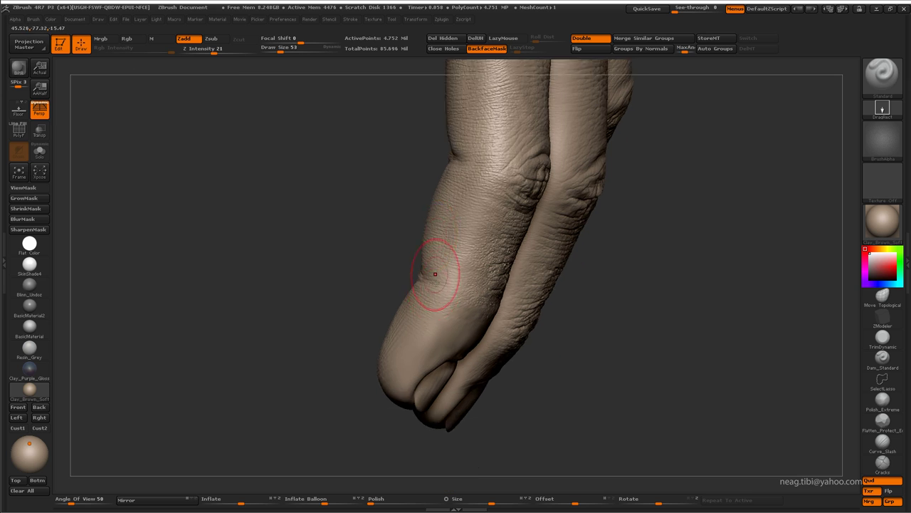
mouse_move(365, 375)
left_mouse_down()
mouse_move(427, 308)
mouse_move(396, 327)
mouse_move(464, 328)
mouse_move(491, 370)
left_mouse_up()
left_click_drag(627, 321, 641, 307)
left_click_drag(413, 399, 456, 384, "ctrl")
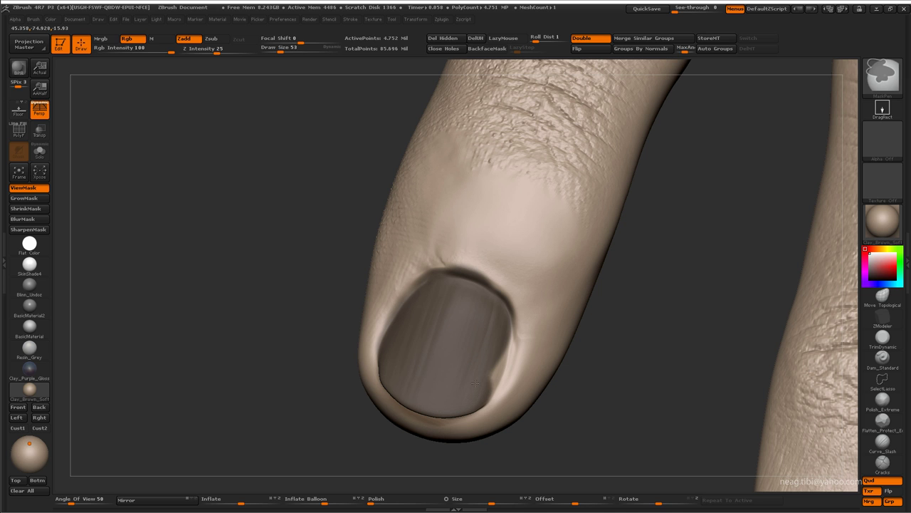
right_click_drag(494, 330, 455, 258)
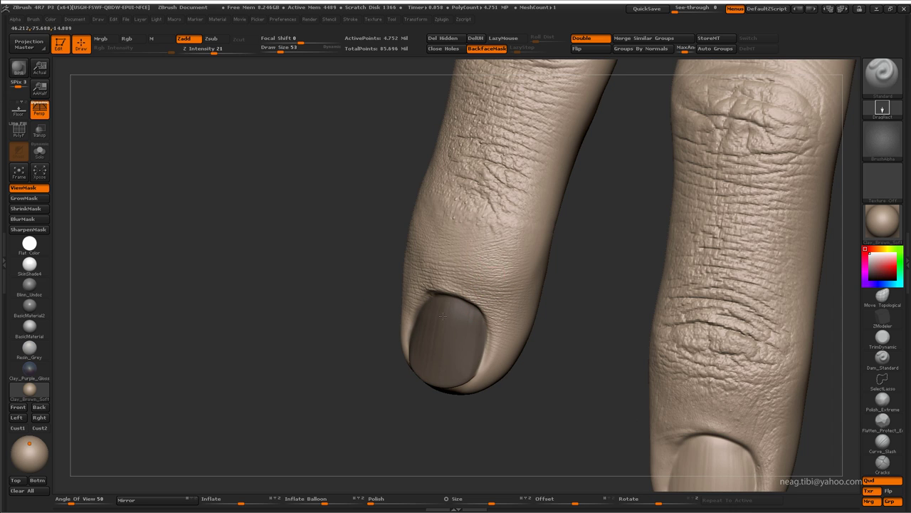
Raise to full subdivision detail and frame the middle fingernail closely
key("d")
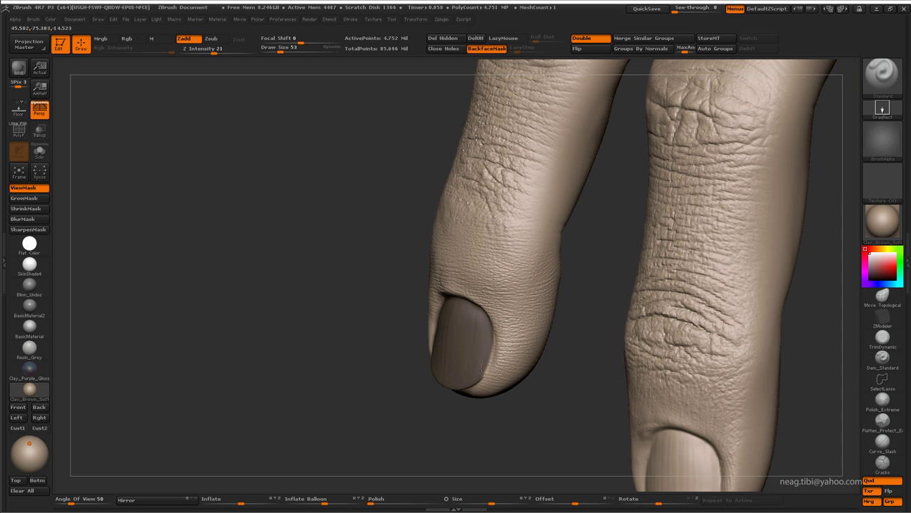
mouse_move(534, 211)
left_mouse_down()
mouse_move(499, 214)
mouse_move(491, 228)
mouse_move(472, 199)
mouse_move(477, 218)
left_mouse_up()
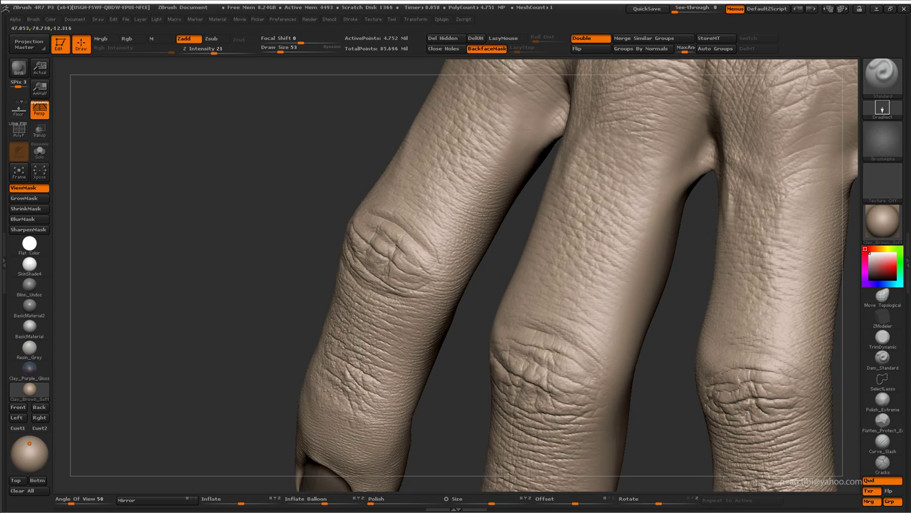
mouse_move(499, 157)
left_mouse_down()
mouse_move(347, 214)
mouse_move(361, 318)
mouse_move(350, 244)
mouse_move(411, 240)
mouse_move(380, 272)
mouse_move(368, 307)
mouse_move(306, 349)
left_mouse_up()
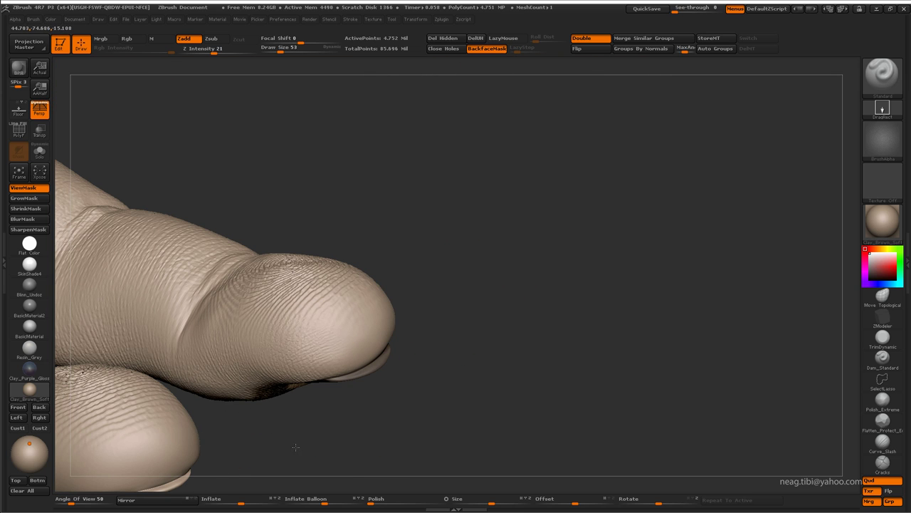
left_click_drag(379, 418, 348, 341)
mouse_move(327, 449)
left_mouse_down()
mouse_move(399, 317)
mouse_move(312, 362)
mouse_move(260, 361)
mouse_move(408, 337)
mouse_move(279, 277)
mouse_move(305, 342)
mouse_move(351, 287)
mouse_move(349, 271)
left_mouse_up()
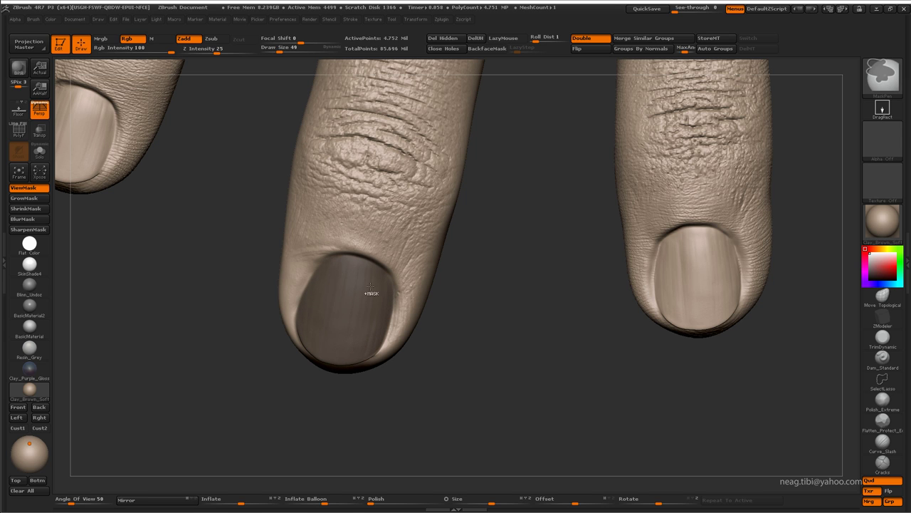
left_click_drag(371, 292, 320, 290)
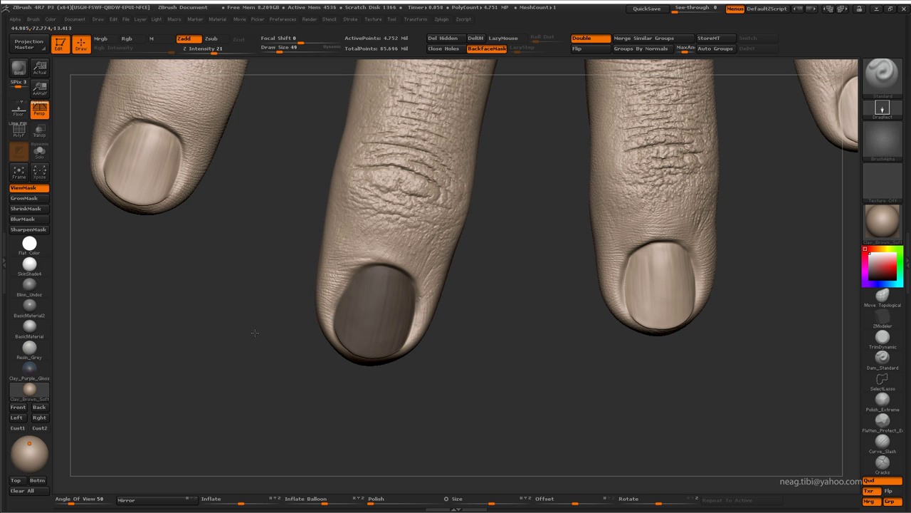
mouse_move(309, 323)
left_mouse_down()
mouse_move(415, 316)
mouse_move(361, 358)
left_mouse_up()
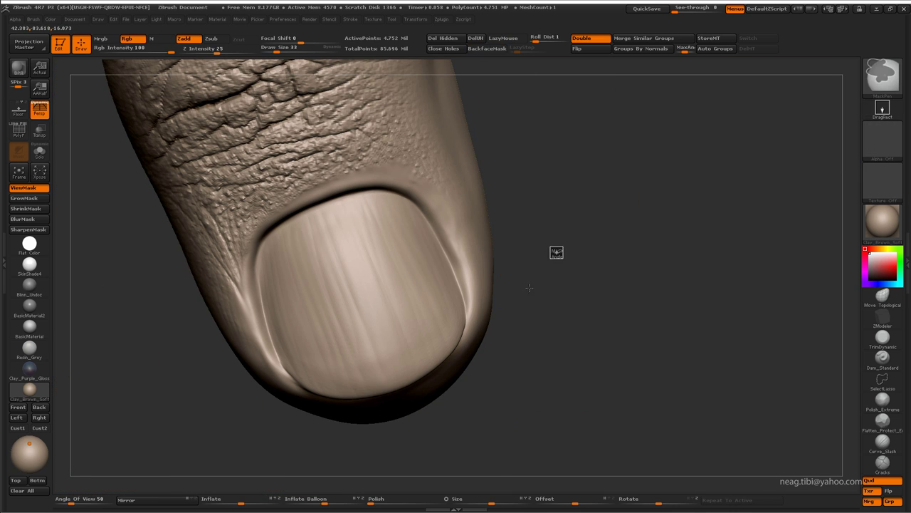
Mask the remaining upper-left and light patches so the nail is fully covered
mouse_move(335, 285)
left_mouse_down("ctrl")
mouse_move(278, 273)
mouse_move(292, 342)
mouse_move(335, 377)
mouse_move(361, 373)
mouse_move(335, 321)
mouse_move(420, 285)
mouse_move(371, 342)
mouse_move(286, 249)
left_mouse_up("ctrl")
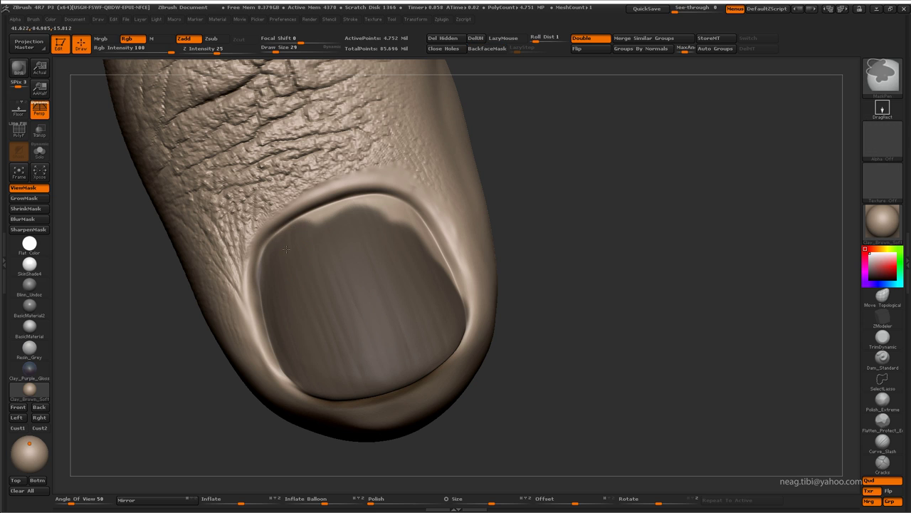
left_click_drag(331, 220, 418, 236, "ctrl")
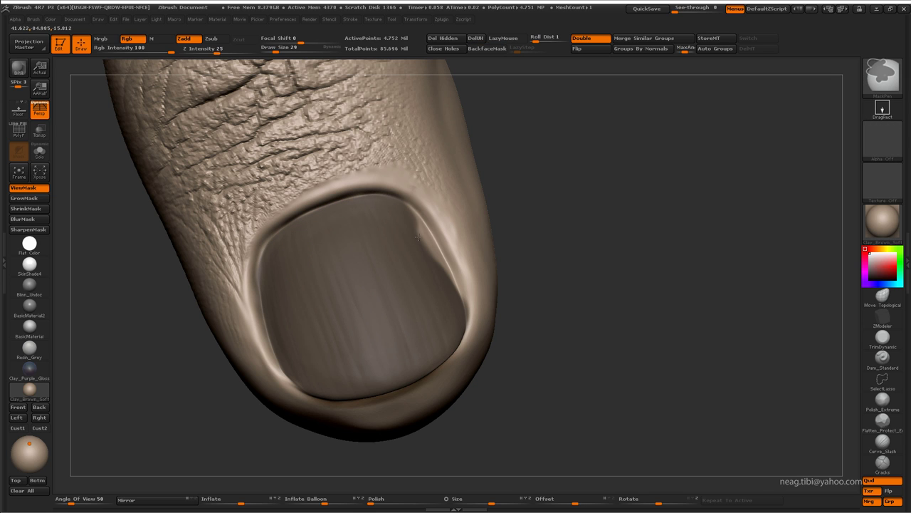
left_click_drag(445, 313, 329, 291)
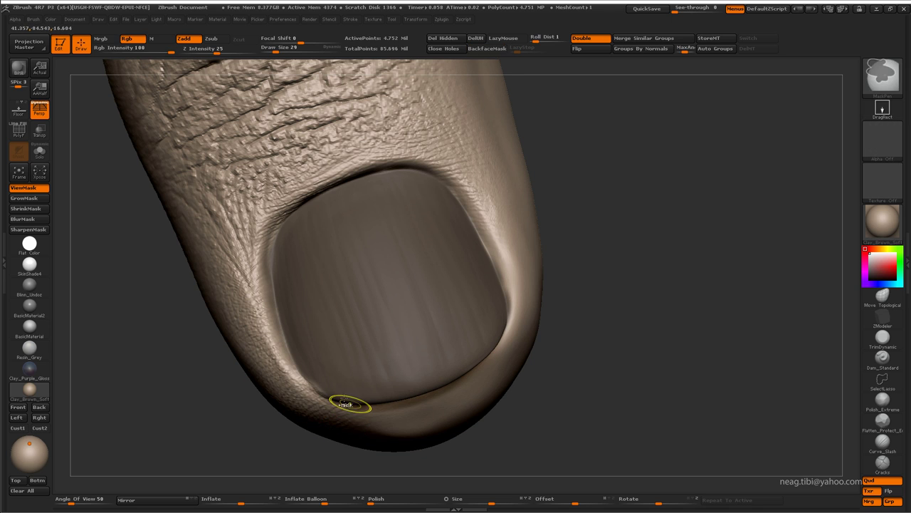
Orbit to another fingertip resting against the palm
mouse_move(407, 295)
left_mouse_down()
mouse_move(311, 314)
mouse_move(426, 339)
left_mouse_up()
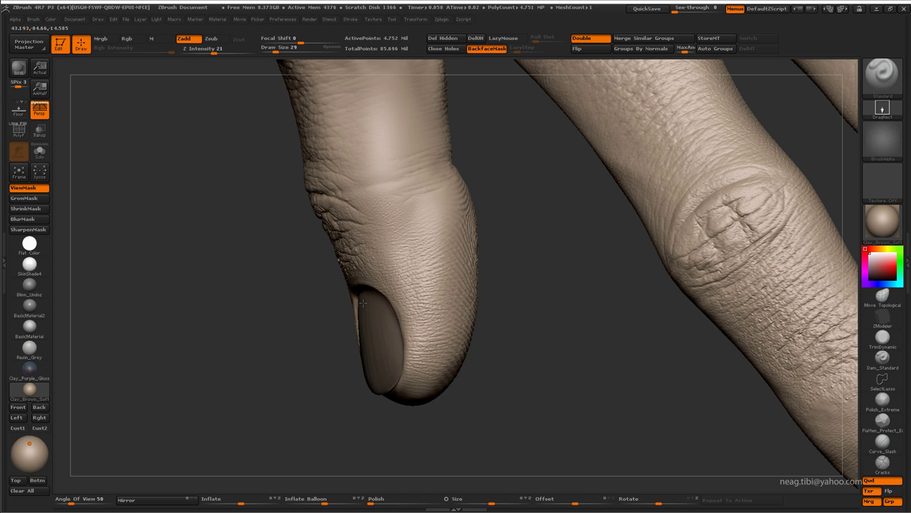
left_click_drag(433, 213, 378, 257)
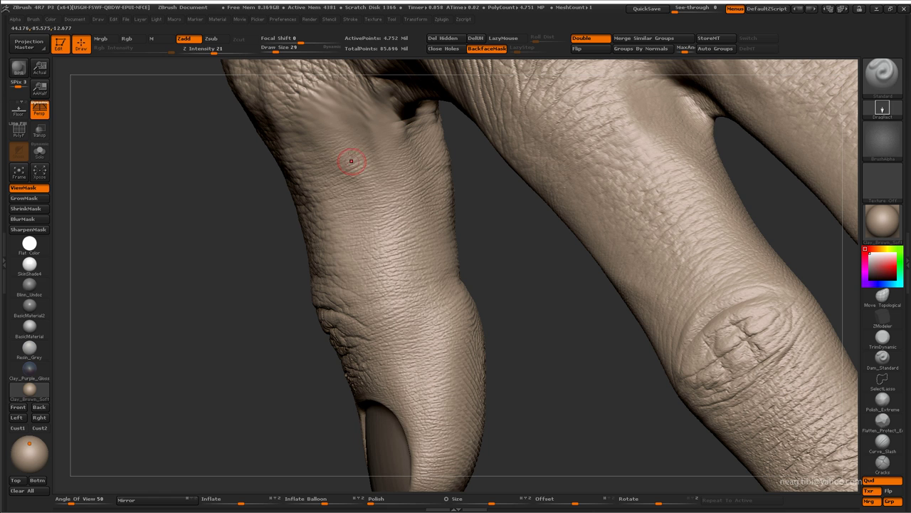
mouse_move(350, 240)
left_mouse_down()
mouse_move(498, 263)
mouse_move(316, 270)
mouse_move(374, 301)
left_mouse_up()
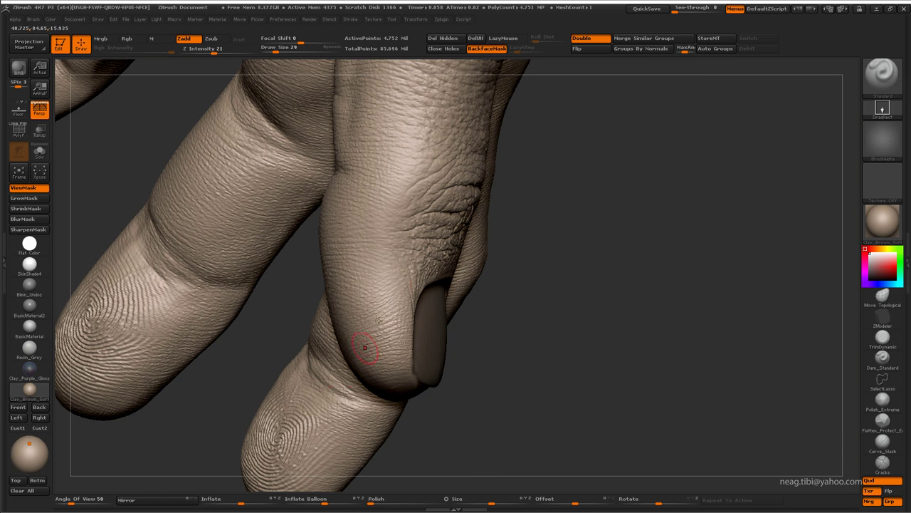
mouse_move(394, 192)
left_mouse_down()
mouse_move(341, 259)
mouse_move(389, 354)
mouse_move(368, 324)
mouse_move(321, 347)
mouse_move(342, 356)
mouse_move(350, 391)
mouse_move(342, 444)
mouse_move(301, 383)
mouse_move(335, 420)
mouse_move(346, 271)
mouse_move(378, 344)
mouse_move(347, 349)
mouse_move(448, 254)
mouse_move(332, 312)
mouse_move(357, 339)
mouse_move(313, 284)
mouse_move(458, 348)
mouse_move(386, 325)
mouse_move(419, 325)
left_mouse_up()
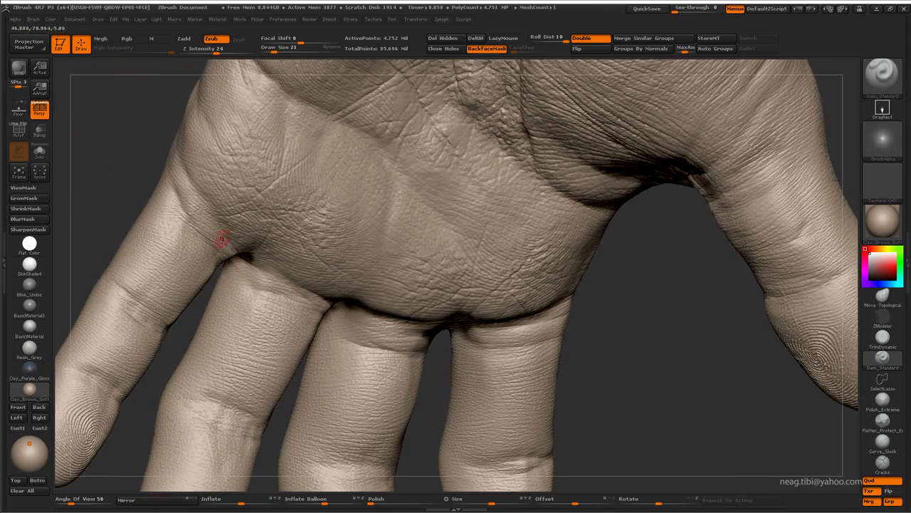
Frame the palm and finger bases with the fingertips in view
mouse_move(221, 239)
left_mouse_down()
mouse_move(246, 248)
mouse_move(179, 240)
mouse_move(672, 302)
mouse_move(616, 207)
left_mouse_up()
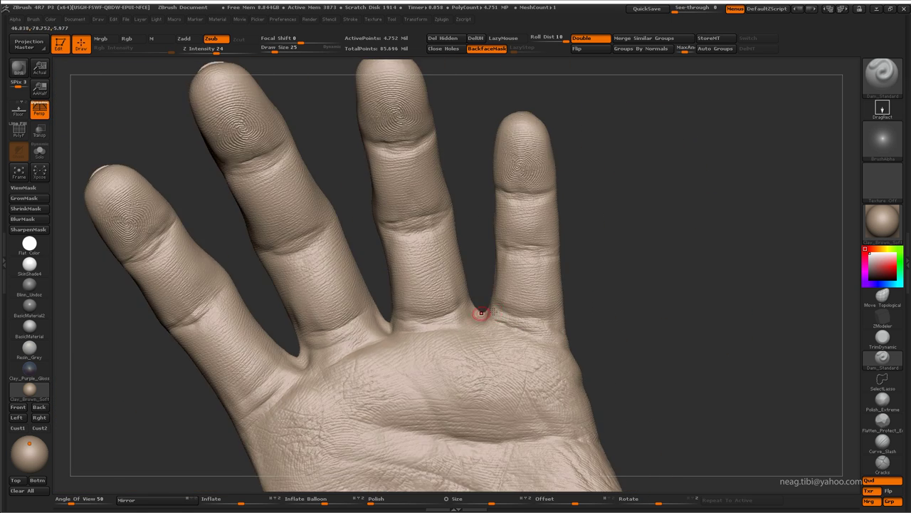
mouse_move(510, 343)
left_mouse_down()
mouse_move(549, 358)
mouse_move(548, 320)
left_mouse_up()
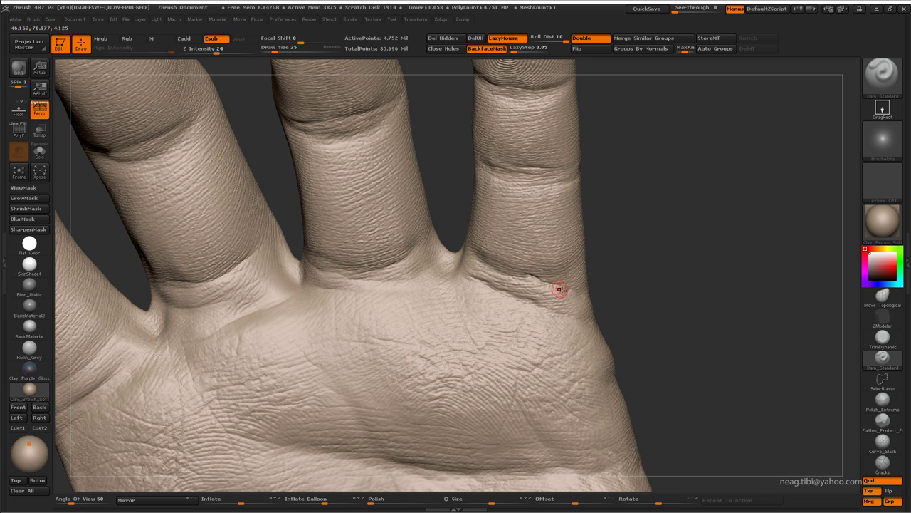
left_click_drag(543, 308, 553, 316)
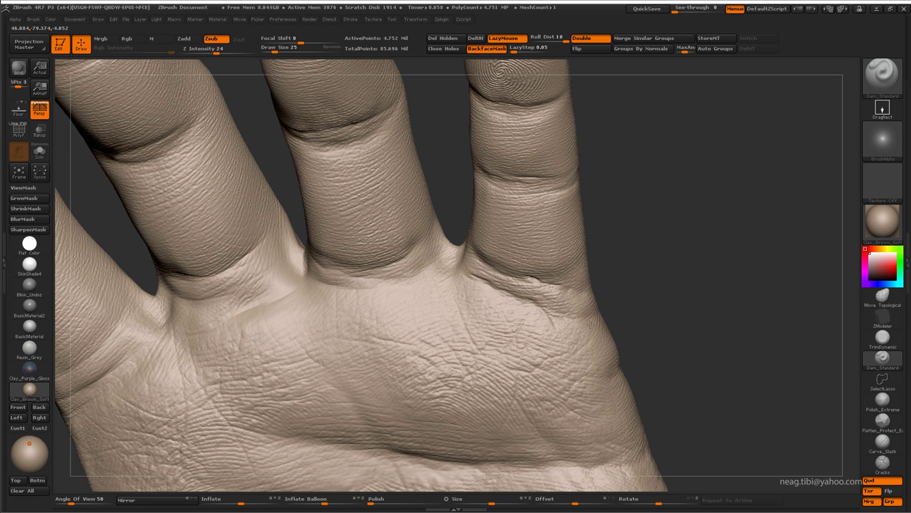
left_click_drag(591, 292, 492, 260)
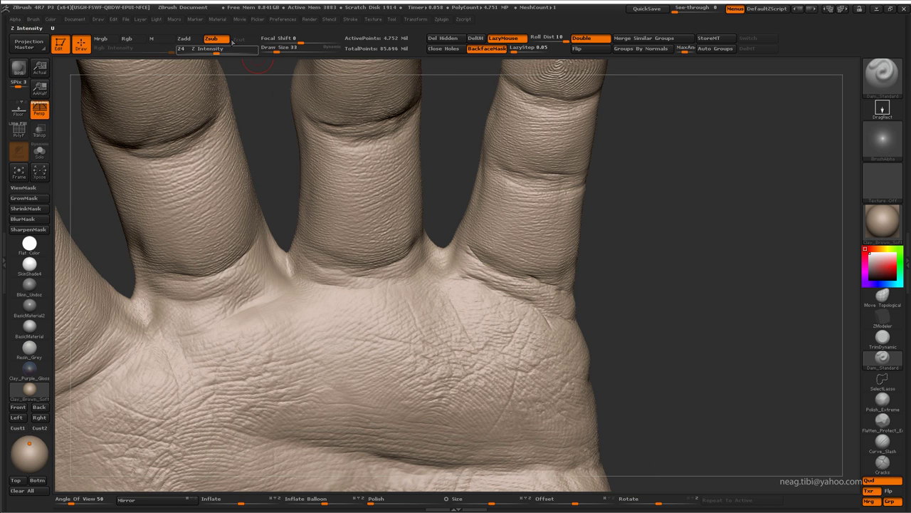
left_click_drag(427, 178, 436, 244)
left_click_drag(581, 276, 512, 237)
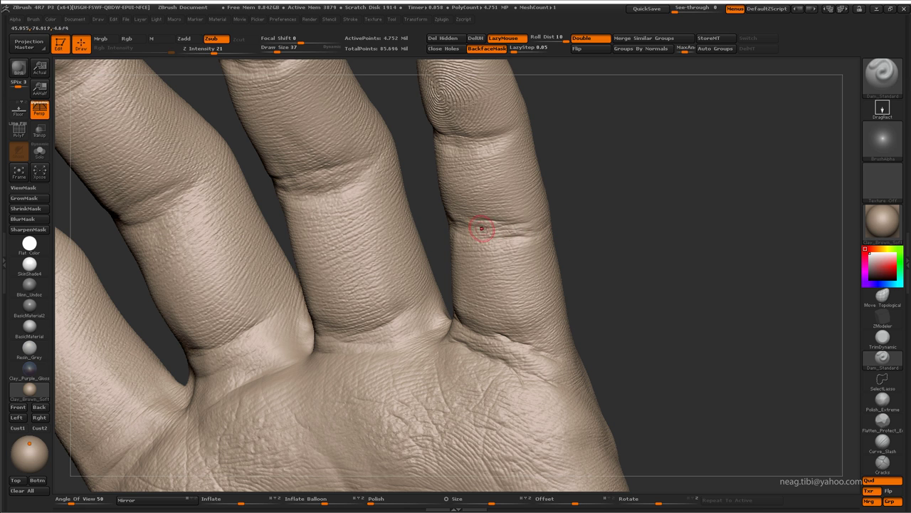
left_click_drag(514, 232, 542, 217)
left_click_drag(466, 223, 483, 272)
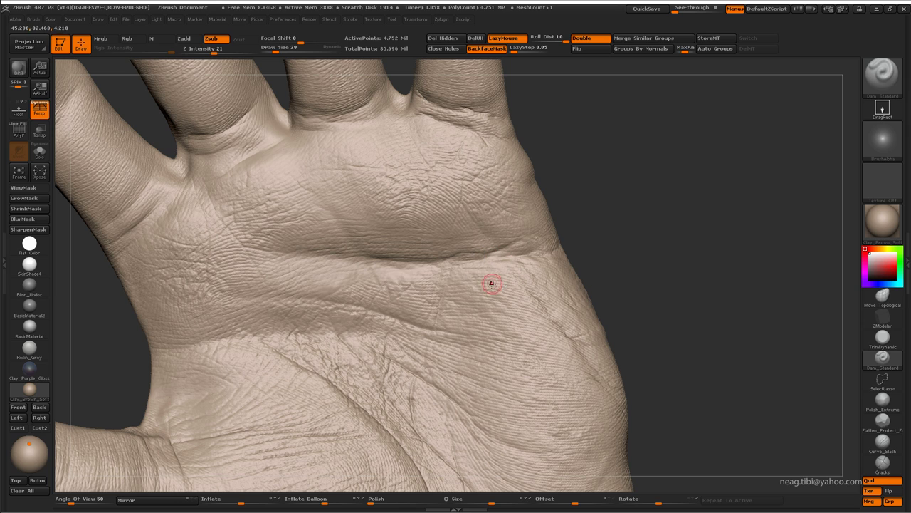
Enlarge the brush to size 45 and carve along the palm crease
key("bracketright")
left_click_drag(447, 255, 264, 244)
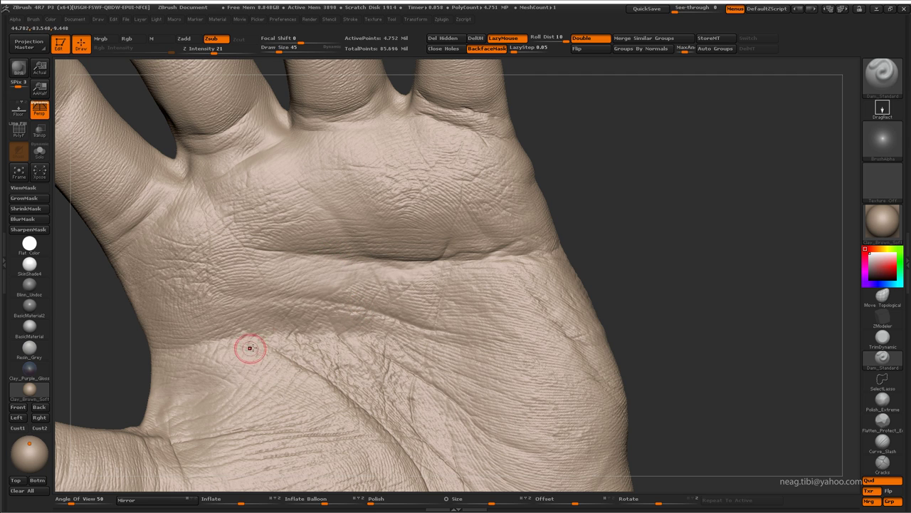
left_click_drag(250, 348, 251, 296)
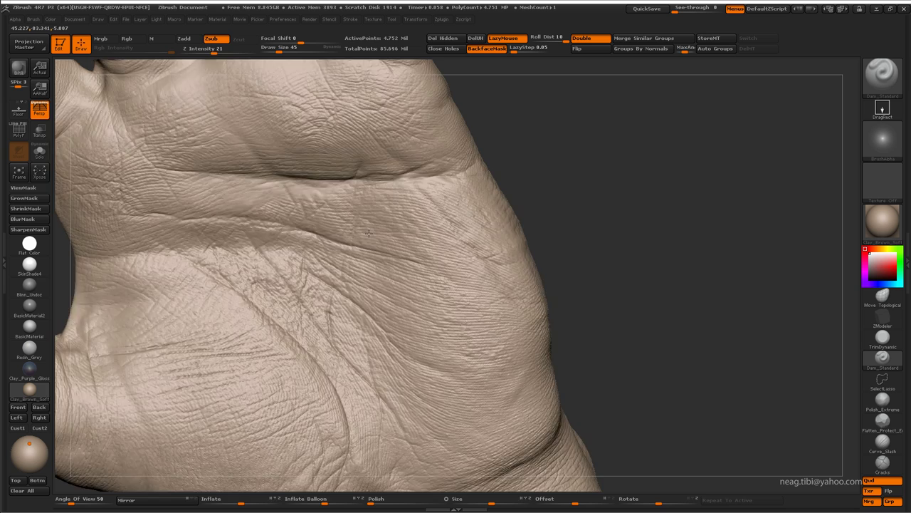
left_click_drag(507, 352, 452, 364)
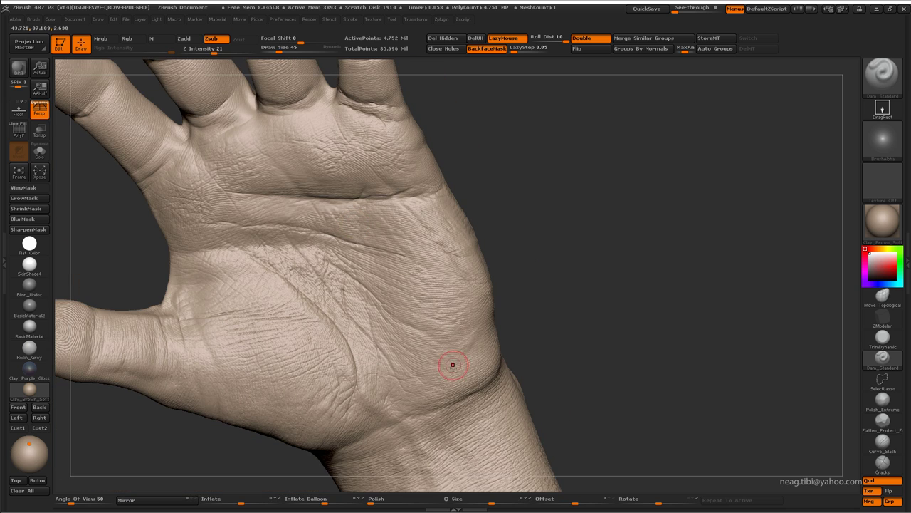
left_click_drag(454, 444, 413, 361)
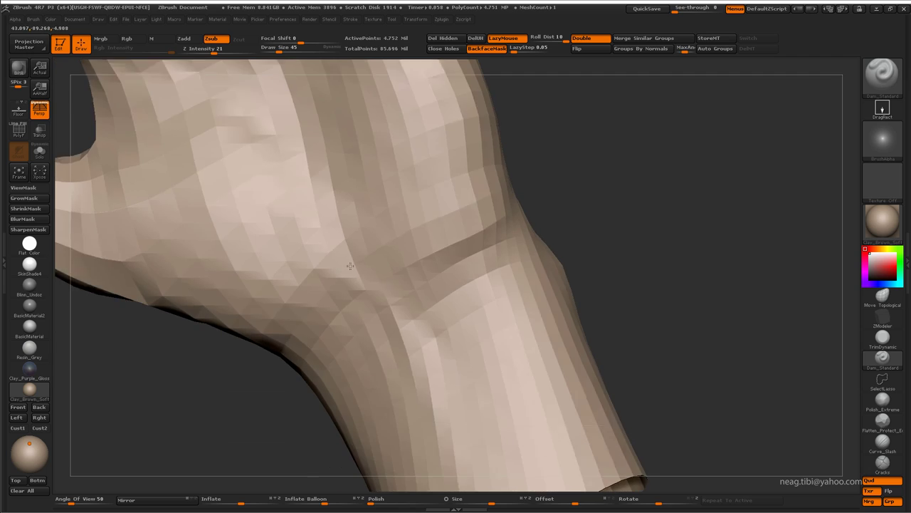
left_click_drag(326, 401, 403, 391)
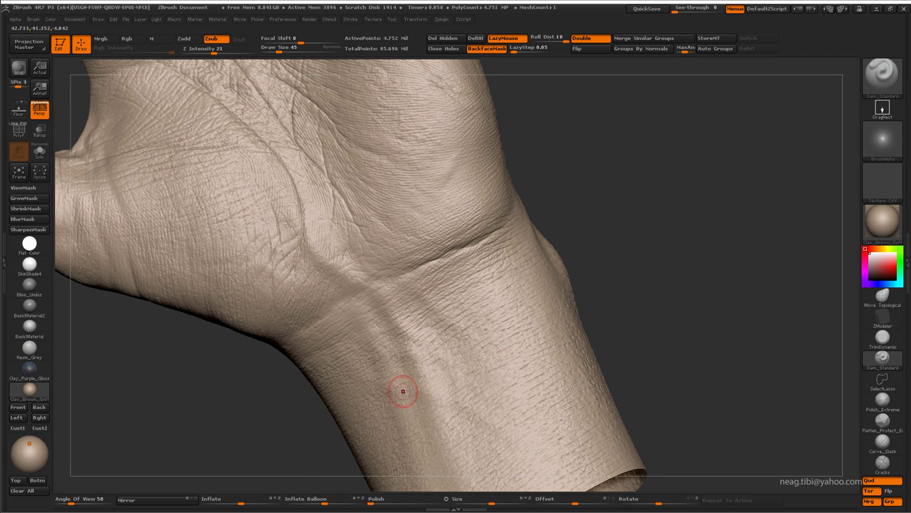
Bring the wrist into view and enlarge the crease-carving brush
mouse_move(512, 264)
left_mouse_down()
mouse_move(388, 315)
mouse_move(256, 77)
left_mouse_up()
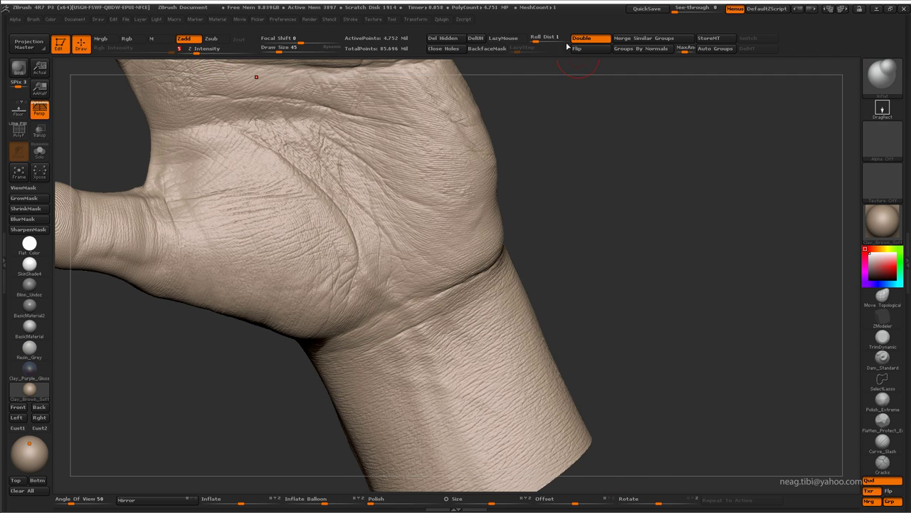
mouse_move(567, 46)
left_mouse_down()
mouse_move(394, 335)
mouse_move(427, 322)
left_mouse_up()
key("s")
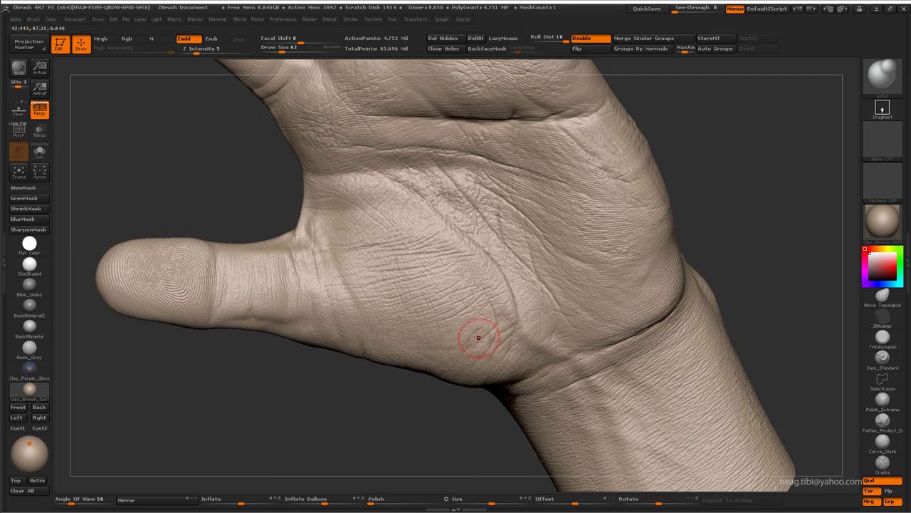
scroll(498, 349, "up", 3)
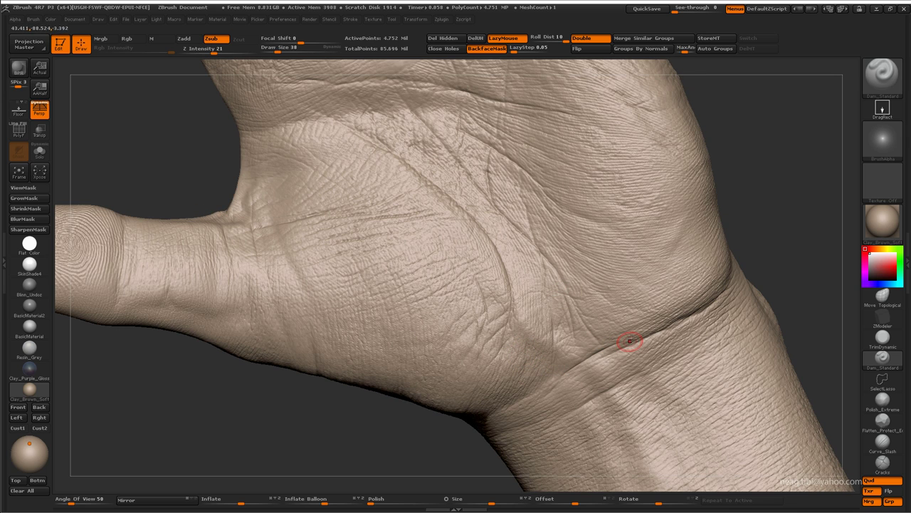
key("ctrl")
key("ctrl")
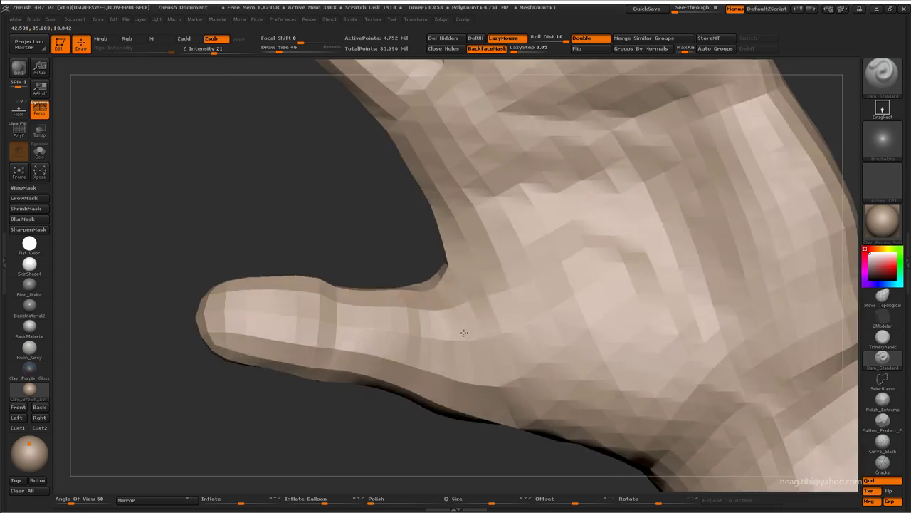
Turn the thumb upright, briefly use Inflat, then return to Dam_Standard
mouse_move(458, 313)
left_mouse_down()
mouse_move(474, 372)
mouse_move(468, 356)
left_mouse_up()
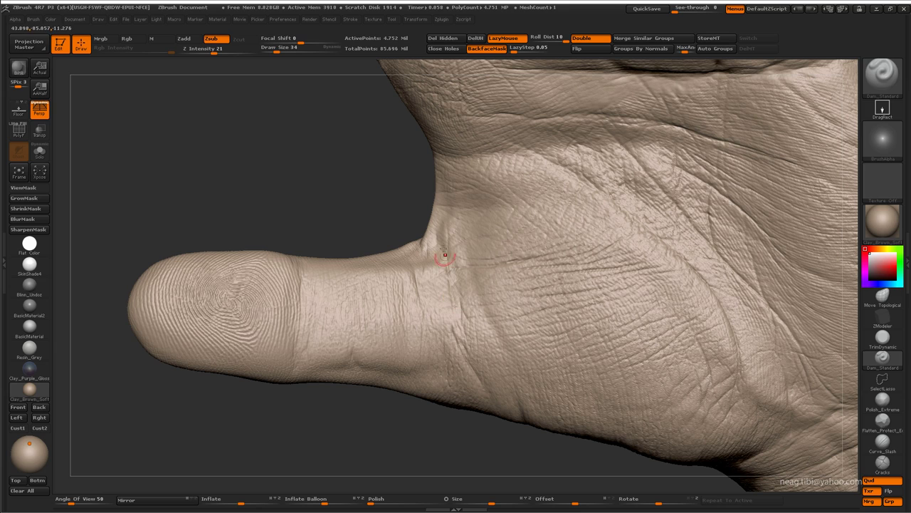
mouse_move(496, 391)
left_mouse_down()
mouse_move(474, 431)
mouse_move(387, 403)
mouse_move(433, 386)
mouse_move(405, 309)
mouse_move(397, 376)
mouse_move(413, 431)
mouse_move(408, 269)
left_mouse_up()
left_click_drag(463, 267, 420, 330)
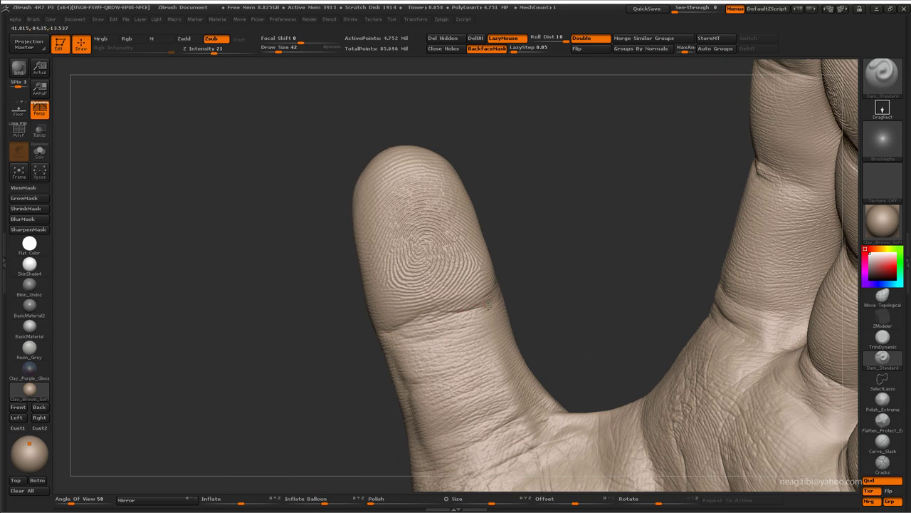
key("b")
key("i")
key("n")
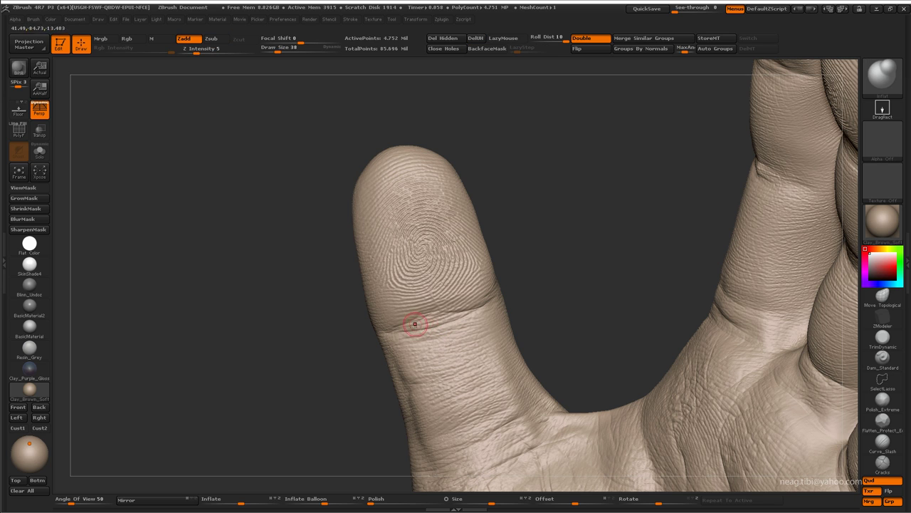
key("b")
key("d")
key("s")
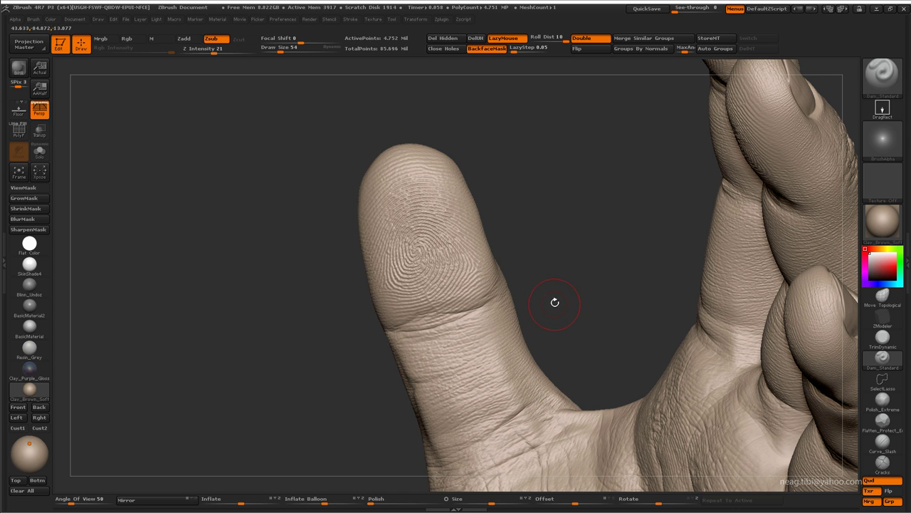
left_click_drag(555, 303, 490, 298)
At the lowest subdivision, puff out the finger joint's side with Inflat, then return to the top level
key("shift+d")
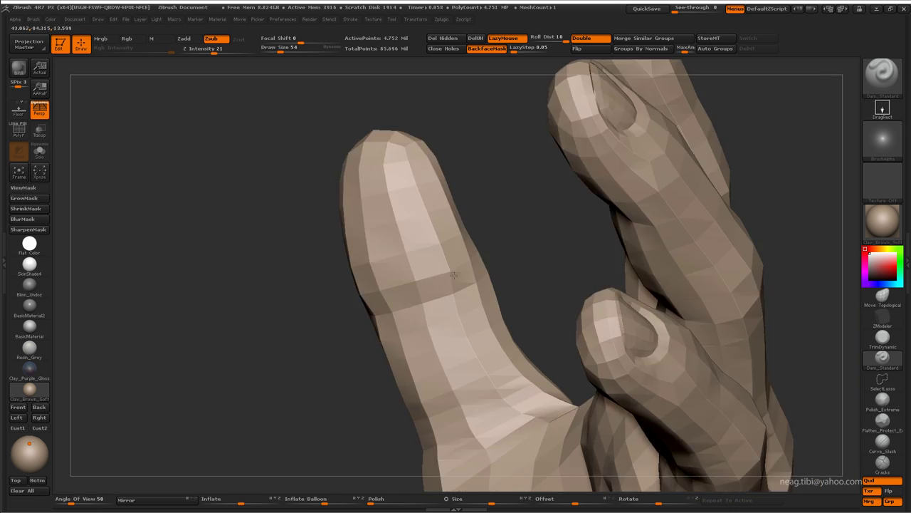
mouse_move(458, 330)
left_mouse_down()
mouse_move(503, 270)
mouse_move(545, 264)
mouse_move(478, 256)
mouse_move(553, 281)
mouse_move(584, 272)
mouse_move(659, 279)
left_mouse_up()
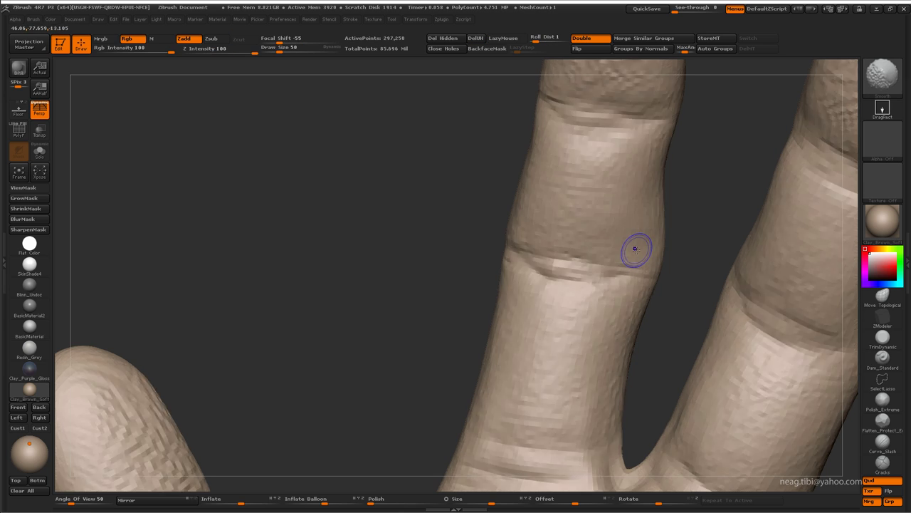
key("shift+d")
key("shift+d")
key("shift+d")
key("b")
key("i")
key("n")
left_click_drag(598, 247, 604, 243)
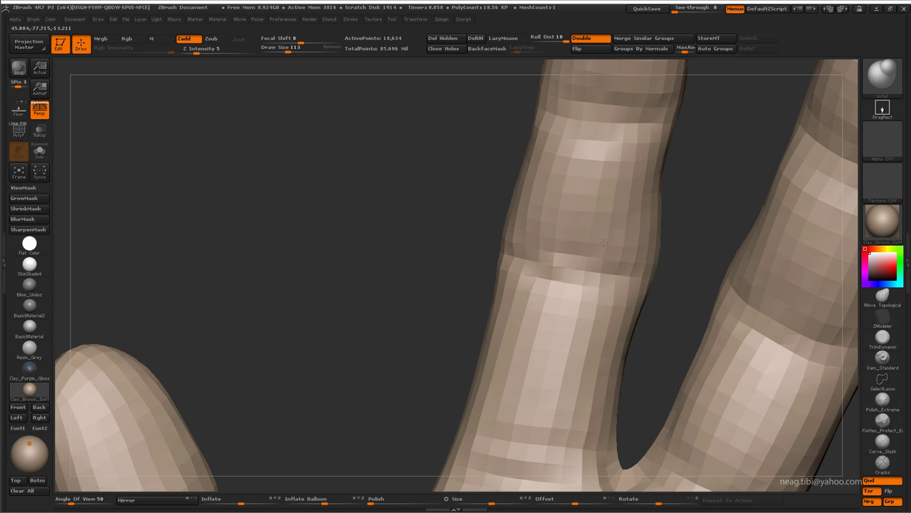
key("d")
key("d")
key("d")
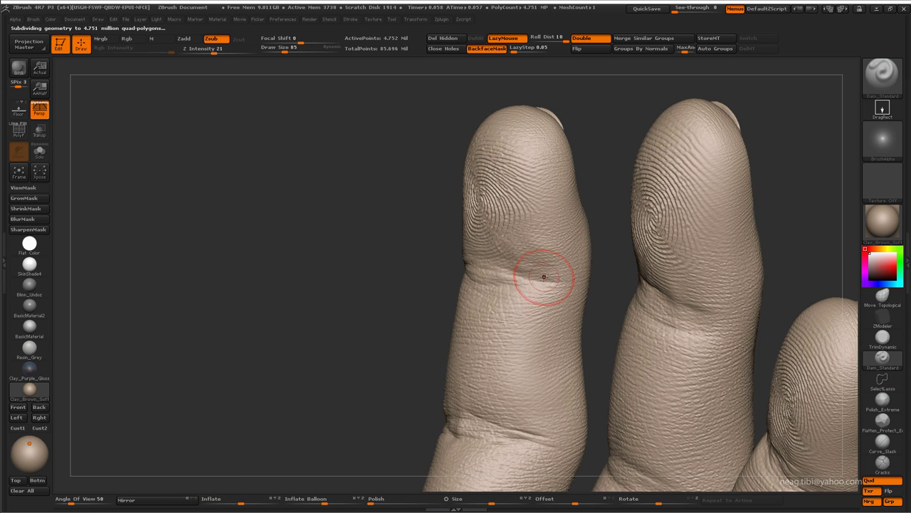
Shrink the brush and alternate between Inflate and Dam_Standard for crease work
key("bracketleft")
key("bracketleft")
key("bracketleft")
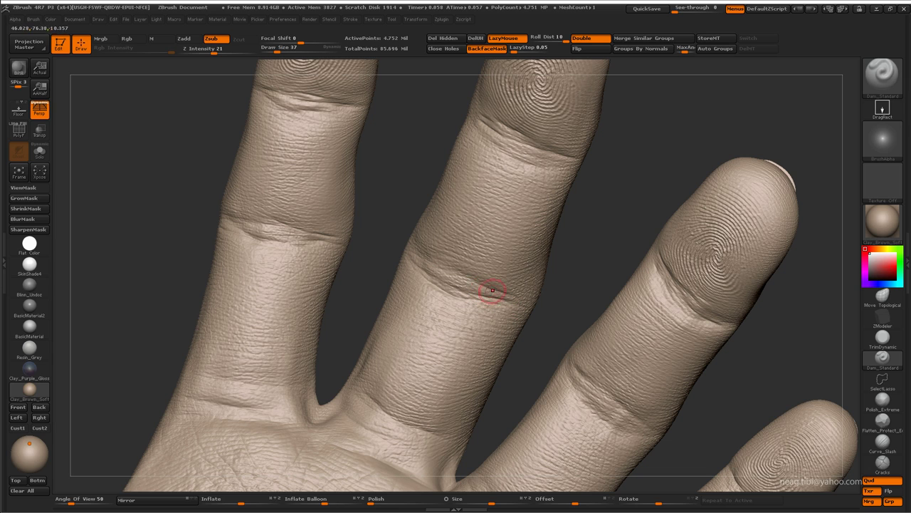
key("b")
key("i")
key("n")
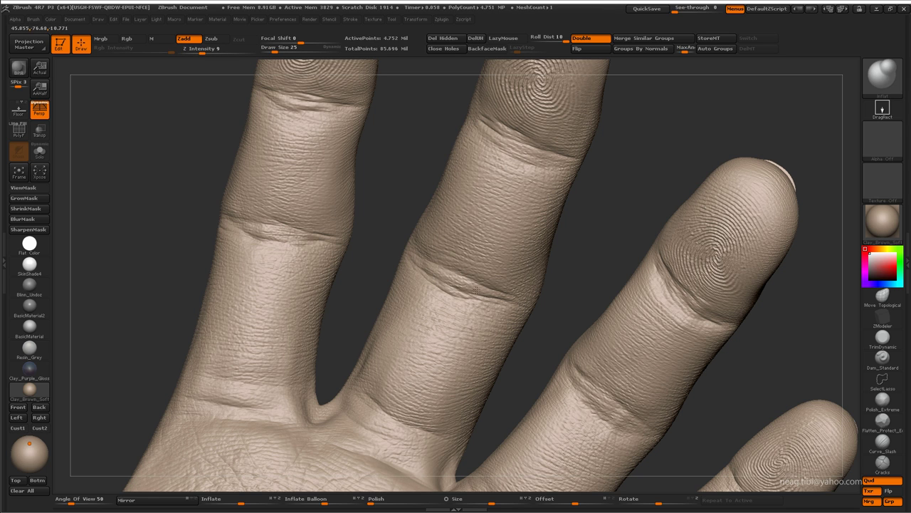
key("b")
key("d")
key("s")
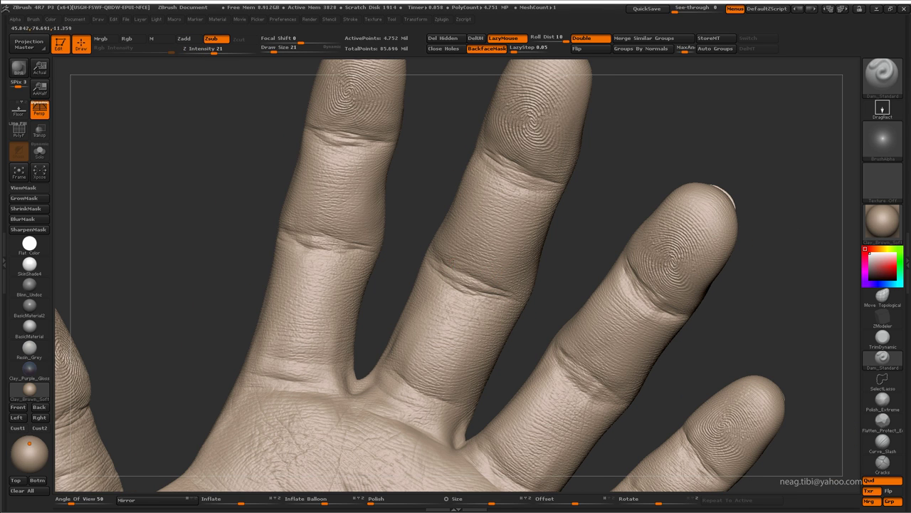
Turn the hand toward the finger joints and work their creases, zooming in and out
left_click_drag(547, 313, 497, 273)
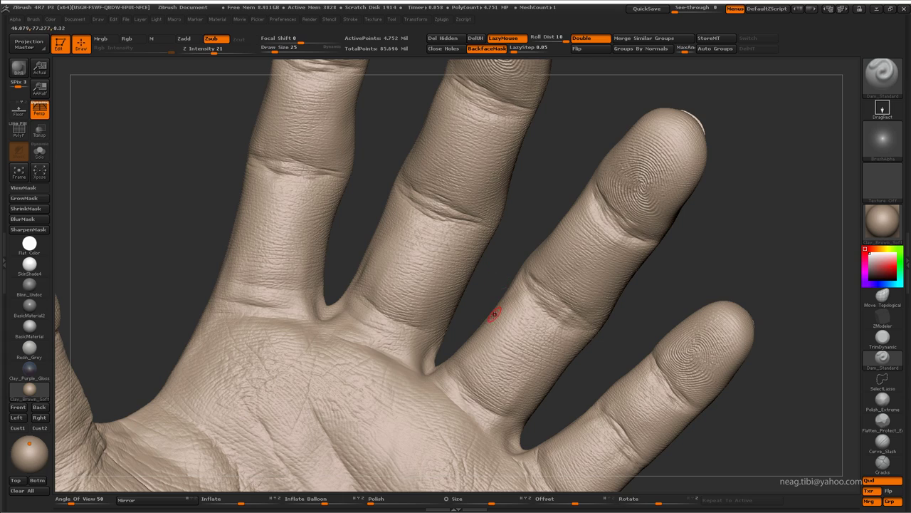
scroll(494, 314, "down", 3)
scroll(332, 307, "up", 3)
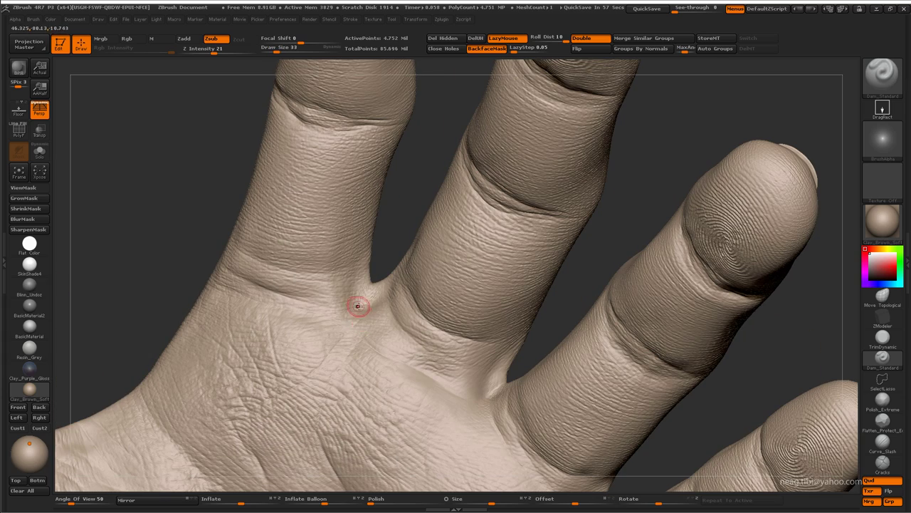
scroll(378, 276, "down", 2)
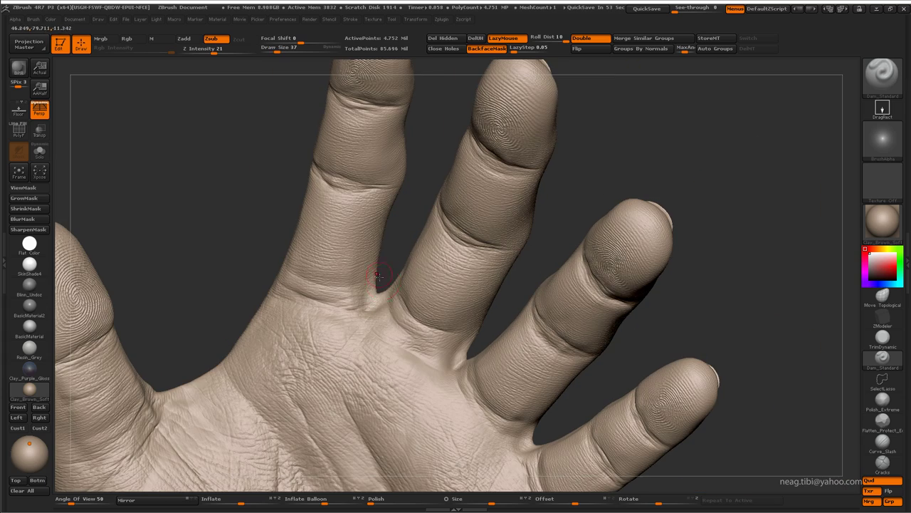
scroll(394, 308, "up", 2)
scroll(393, 332, "up", 1)
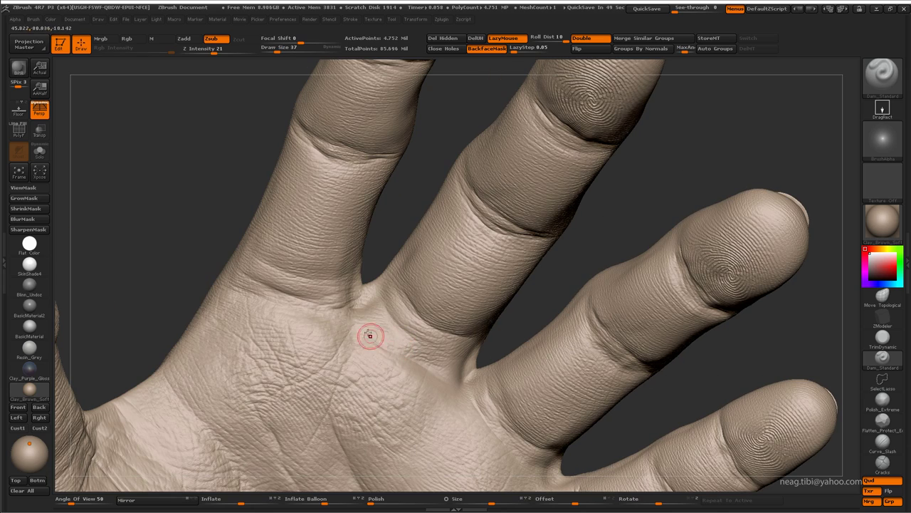
scroll(385, 348, "down", 1)
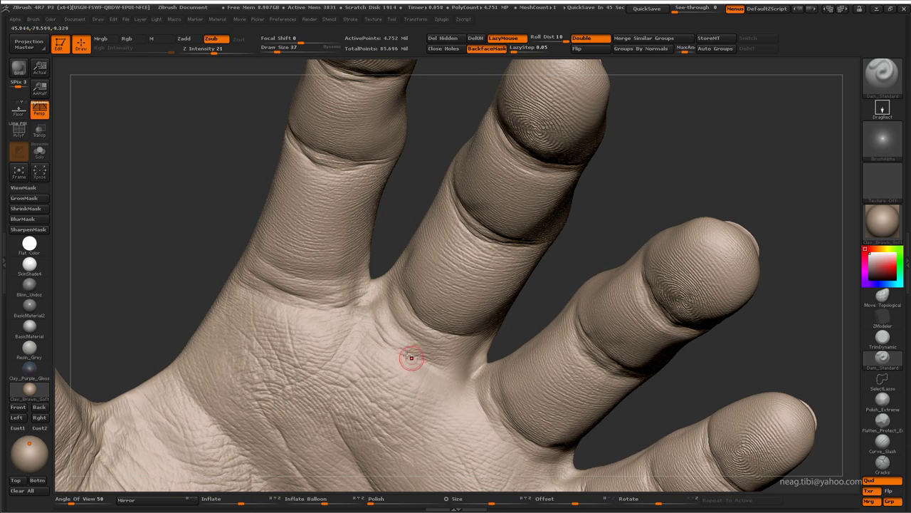
scroll(427, 354, "up", 2)
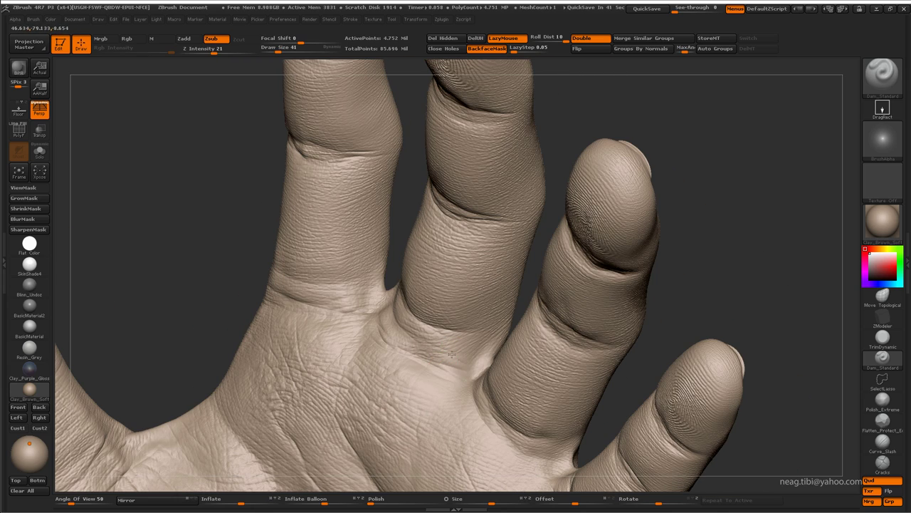
scroll(396, 358, "down", 2)
scroll(448, 385, "up", 2)
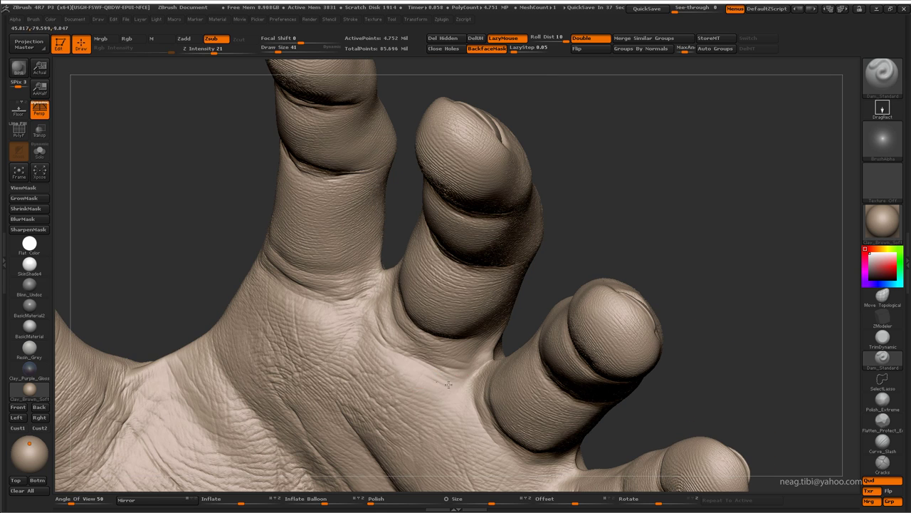
scroll(463, 390, "up", 2)
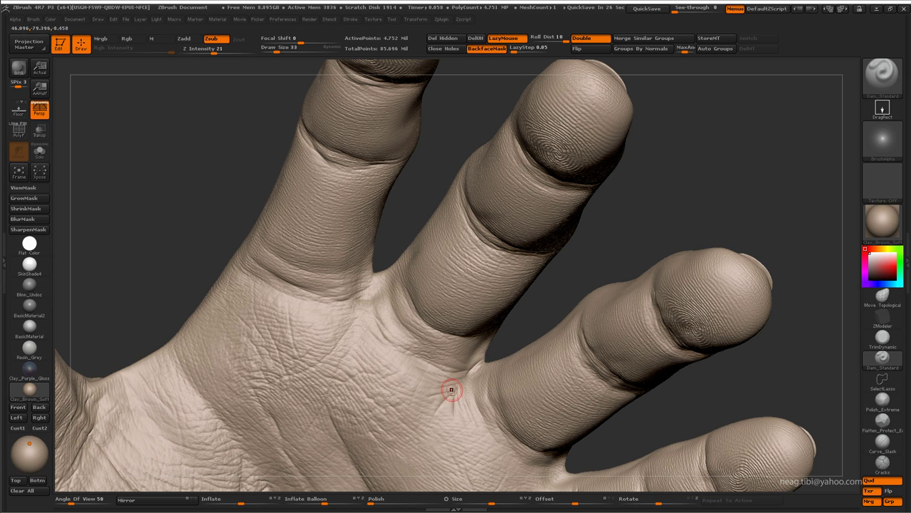
Rotate the hand through several angles to reach the webbing between the spread fingers
mouse_move(452, 389)
left_mouse_down()
mouse_move(427, 364)
mouse_move(462, 342)
left_mouse_up()
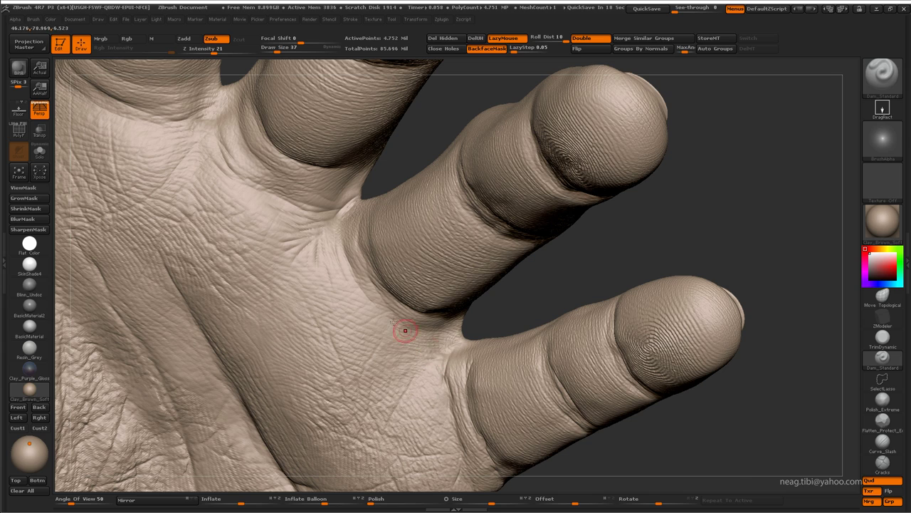
left_click_drag(401, 326, 373, 309)
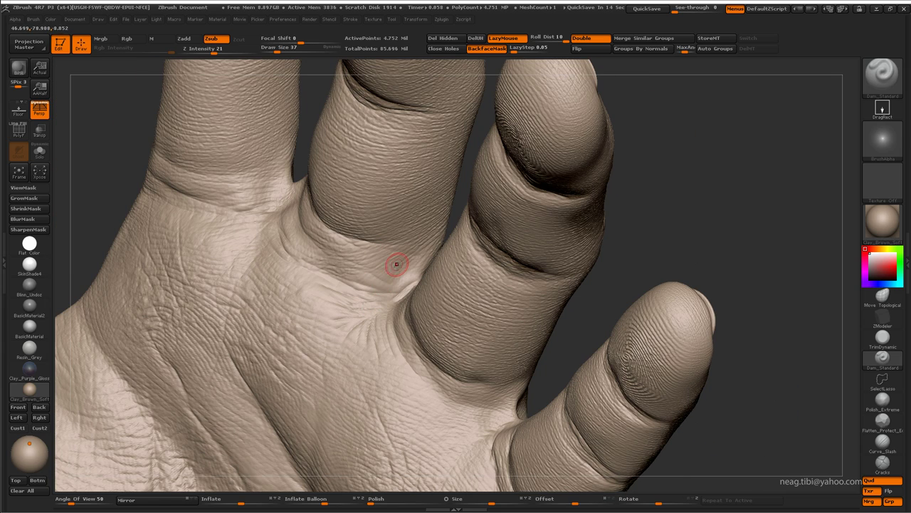
left_click_drag(320, 258, 383, 280)
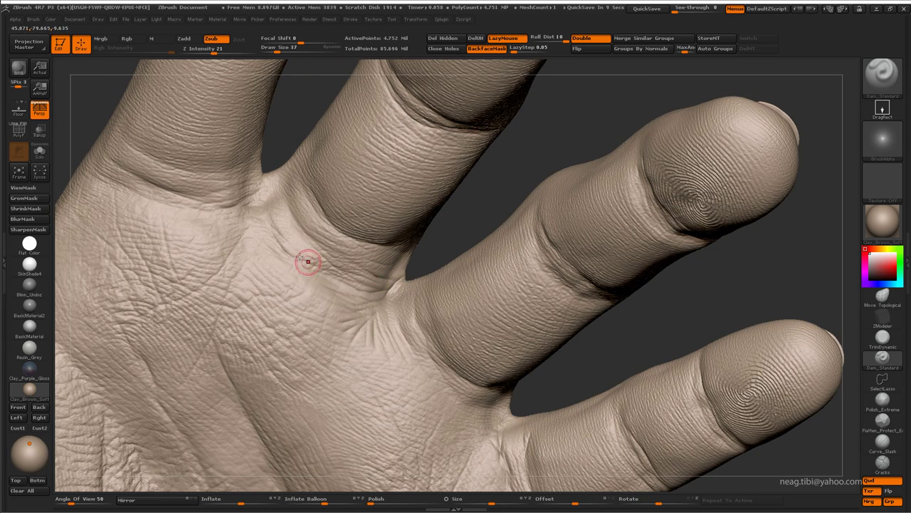
left_click_drag(308, 261, 315, 269)
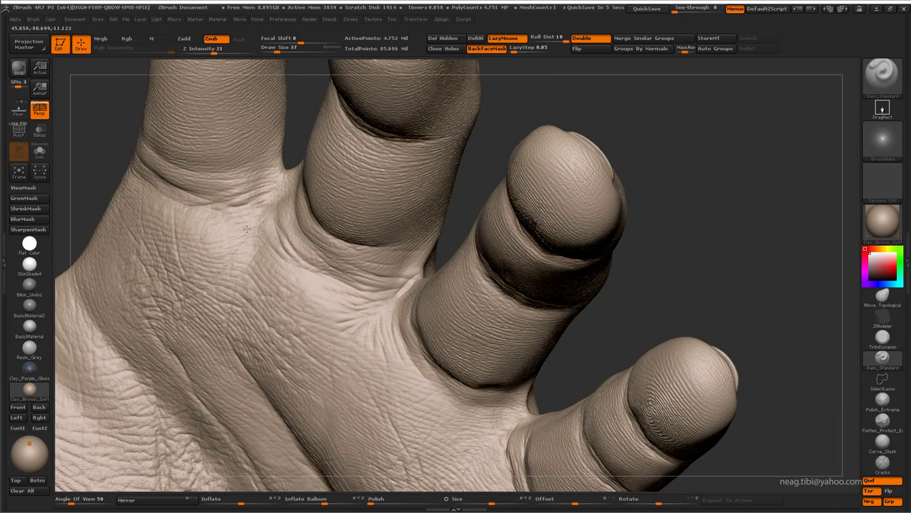
left_click_drag(247, 228, 376, 235)
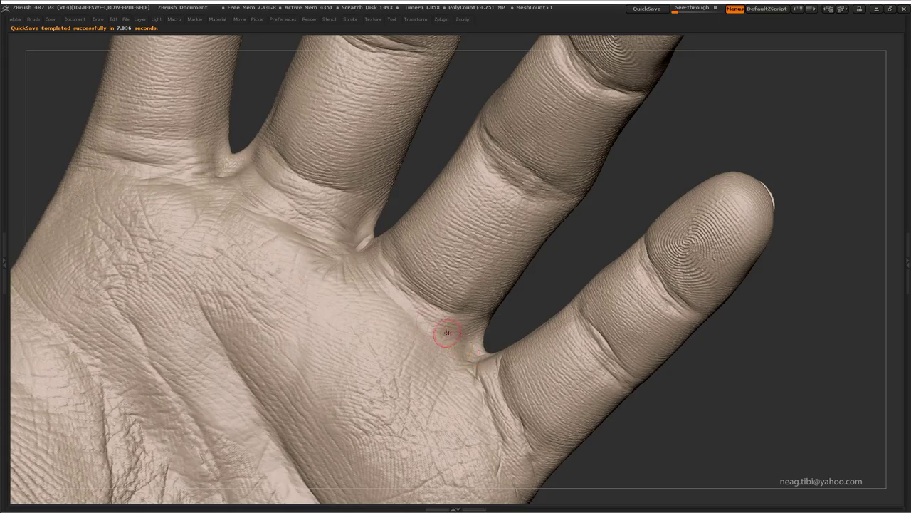
left_click_drag(443, 325, 462, 330)
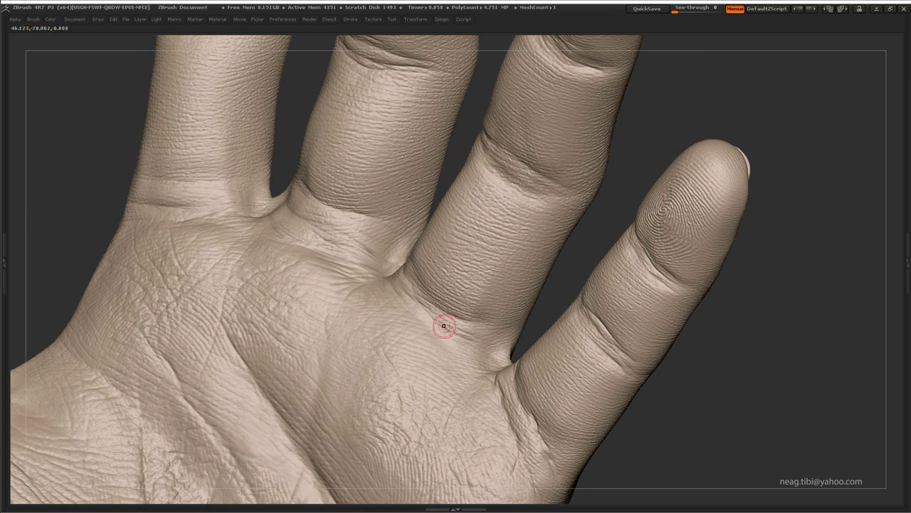
Orbit the hand to inspect the palm, thumb, and fingers edge-on
left_click_drag(443, 305, 472, 387)
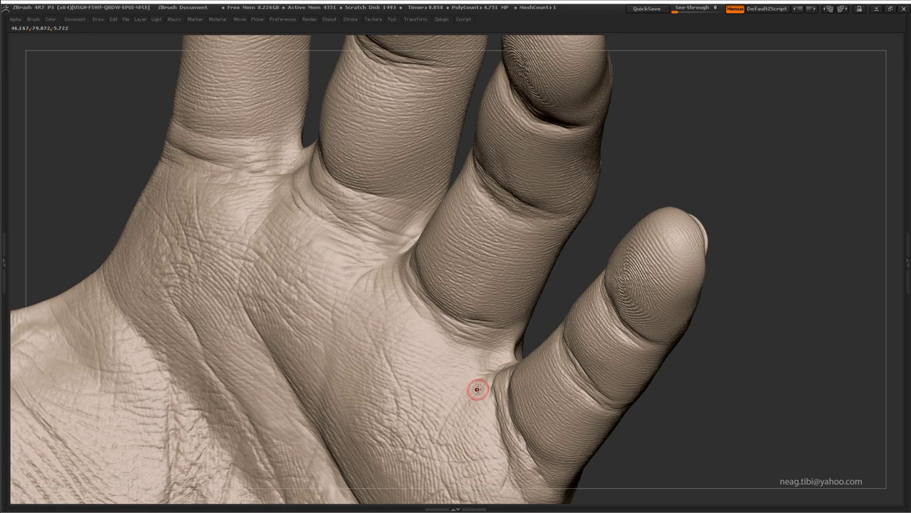
left_click_drag(433, 356, 459, 353)
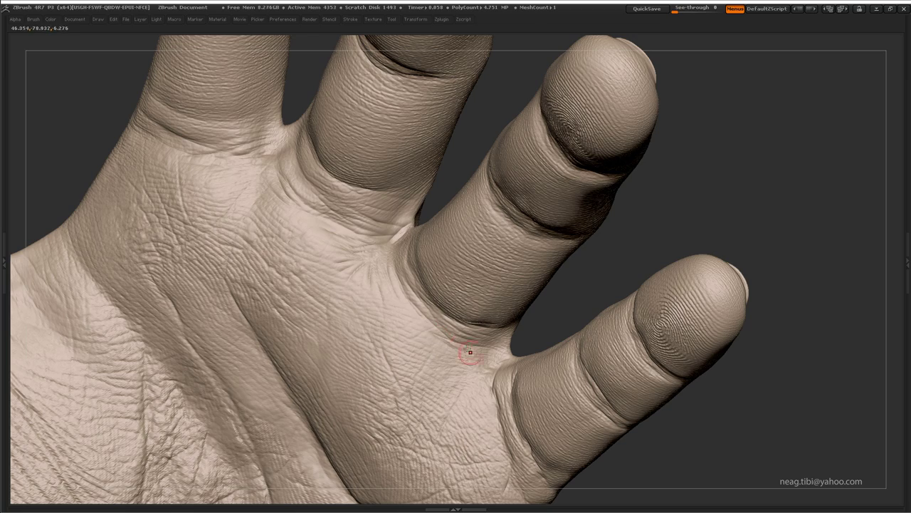
mouse_move(499, 383)
left_mouse_down()
mouse_move(529, 335)
mouse_move(508, 298)
left_mouse_up()
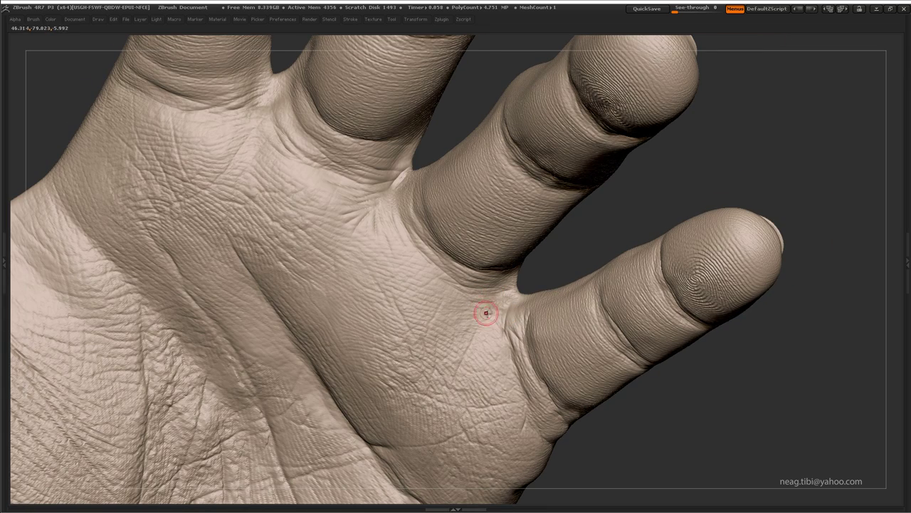
left_click_drag(494, 346, 482, 313)
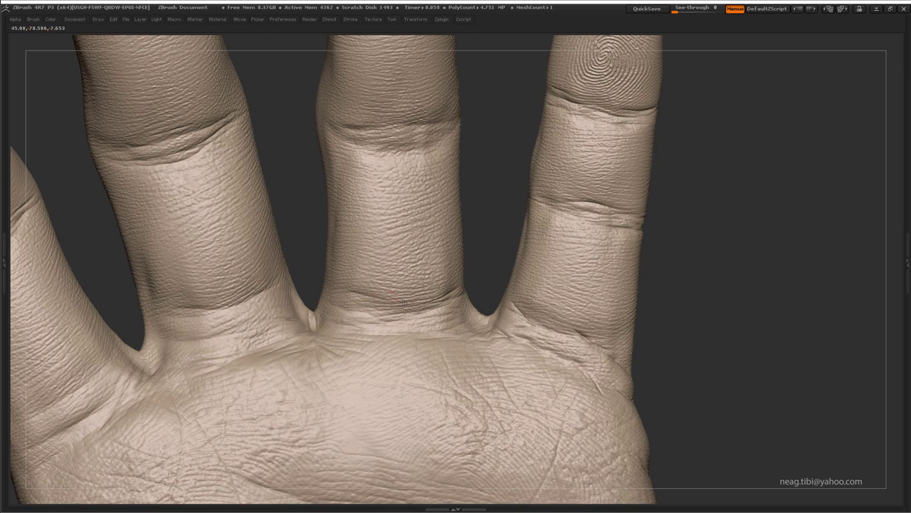
Frame the hand, close in on the back of the hand, and restore the hidden interface
key("f")
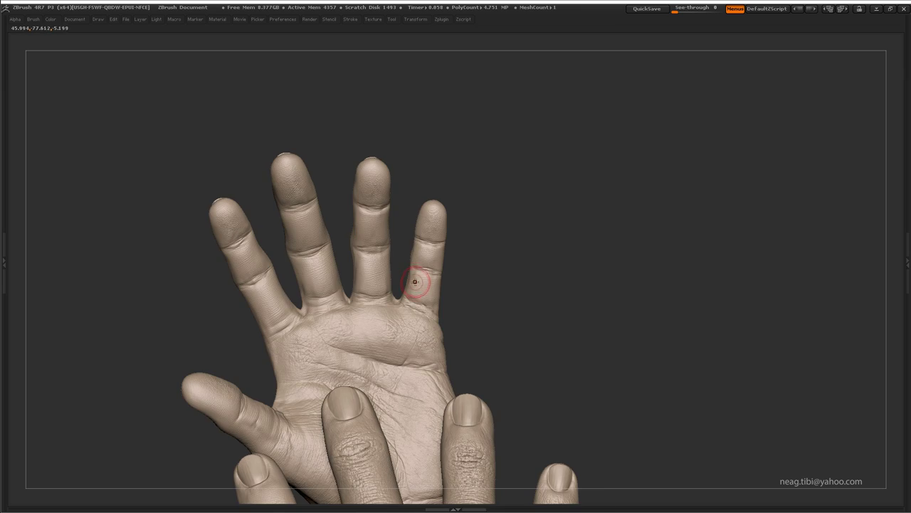
left_click_drag(392, 258, 392, 267, "alt")
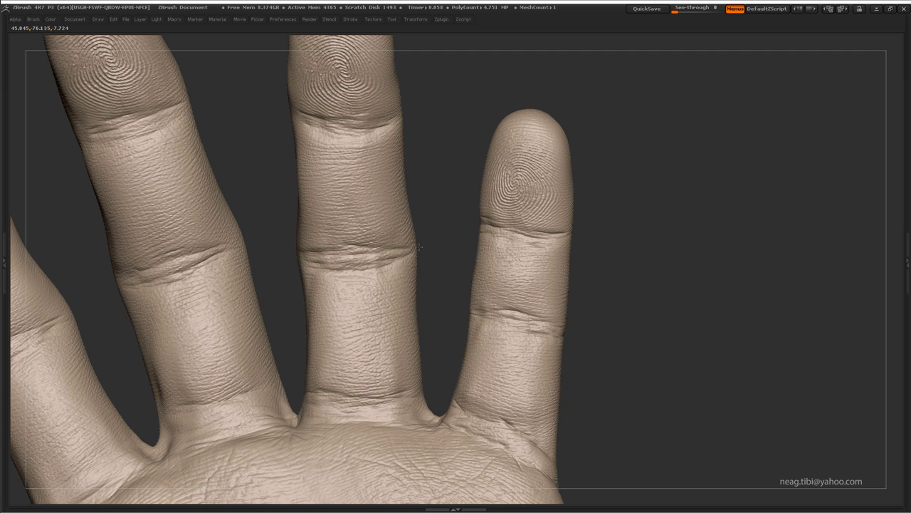
left_click_drag(437, 236, 339, 147, "alt")
left_click_drag(445, 313, 476, 306)
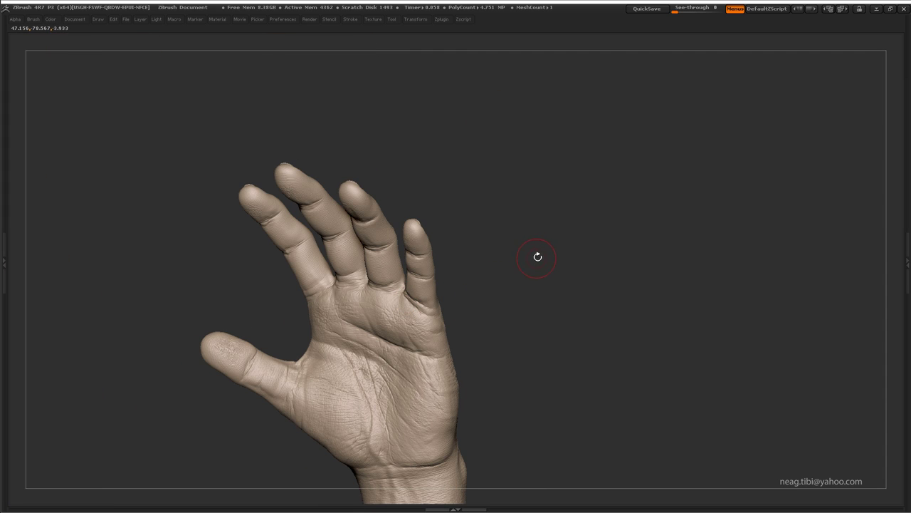
mouse_move(538, 256)
left_mouse_down()
mouse_move(427, 350)
mouse_move(394, 278)
mouse_move(356, 299)
mouse_move(335, 285)
mouse_move(358, 311)
mouse_move(375, 358)
mouse_move(384, 348)
mouse_move(368, 326)
mouse_move(385, 324)
left_mouse_up()
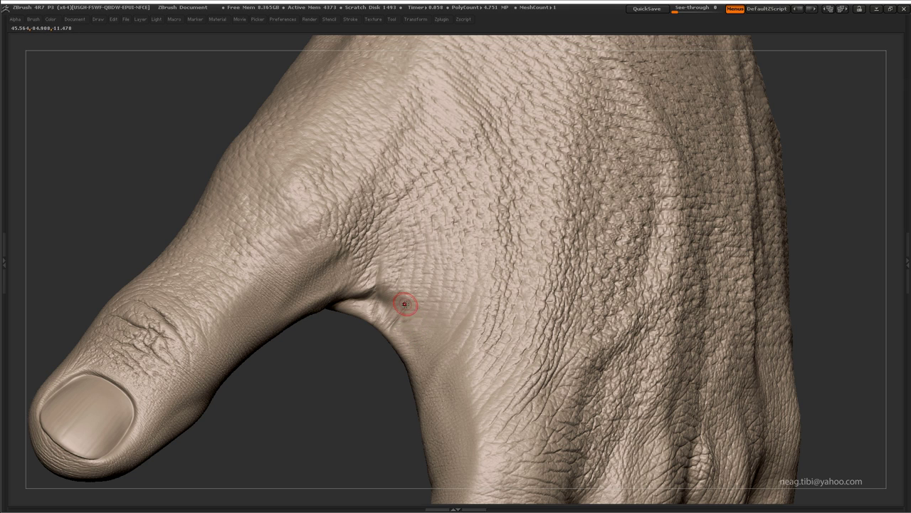
left_click_drag(408, 370, 423, 355)
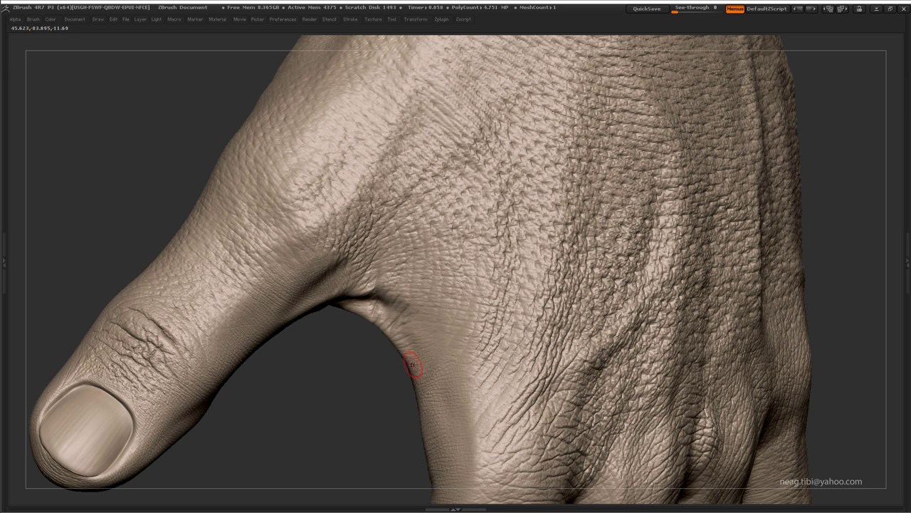
left_click_drag(438, 403, 431, 321, "alt")
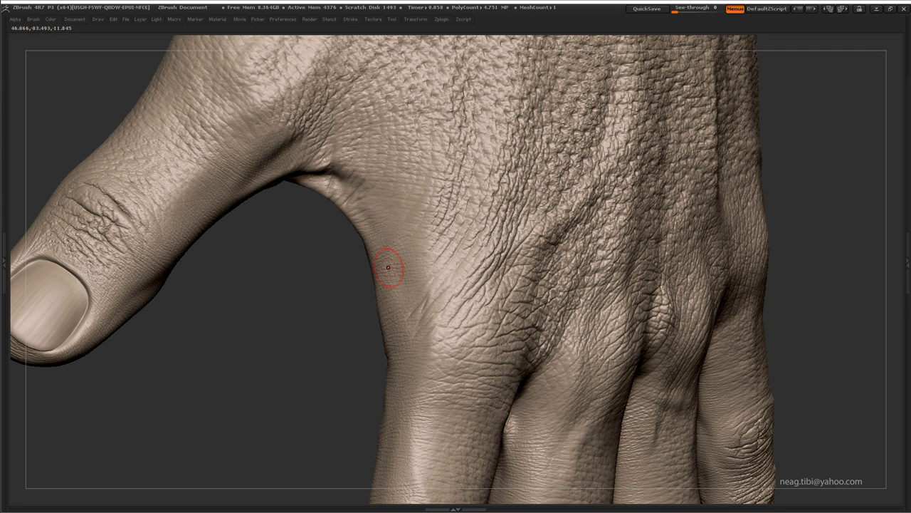
key("Tab")
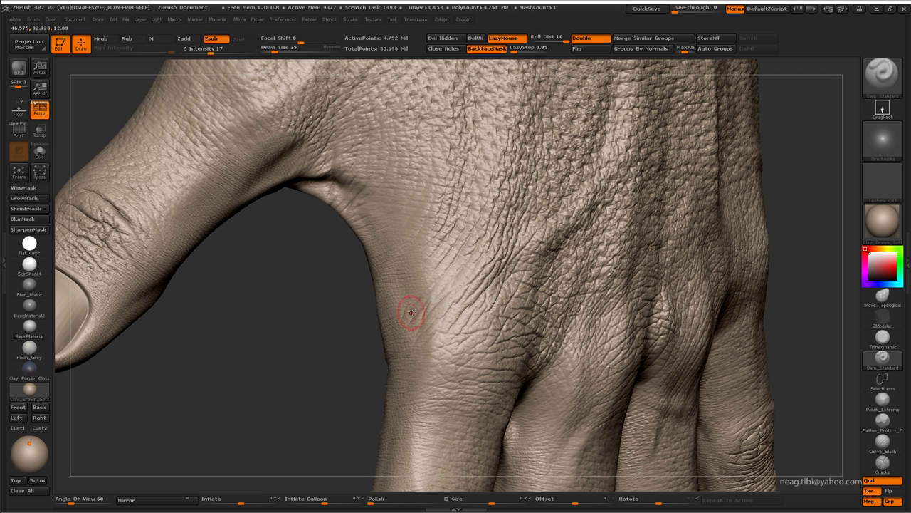
Carve short wrinkle creases near and above the finger web, resizing the Dam_Standard brush
left_click_drag(417, 360, 440, 359)
right_click_drag(442, 261, 548, 326)
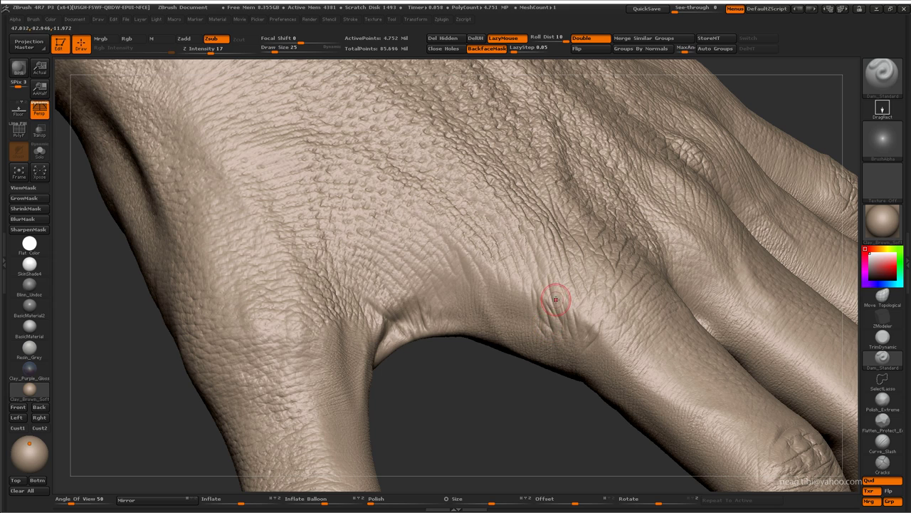
key("bracketright")
mouse_move(461, 304)
left_mouse_down()
mouse_move(427, 285)
mouse_move(437, 322)
mouse_move(438, 302)
mouse_move(466, 334)
left_mouse_up()
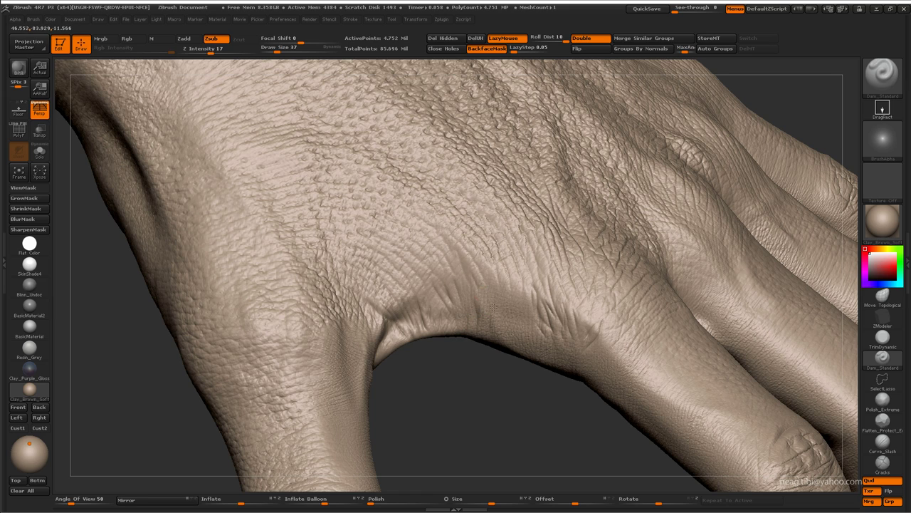
key("bracketleft")
key("bracketleft")
key("bracketleft")
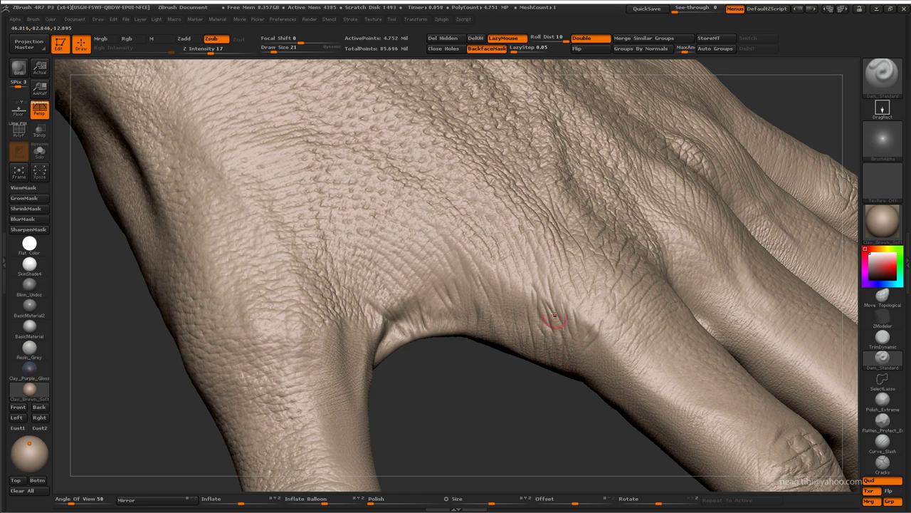
key("bracketright")
Bring the finger web lower in view and fine-tune the brush size for small creases
left_click_drag(555, 316, 538, 337)
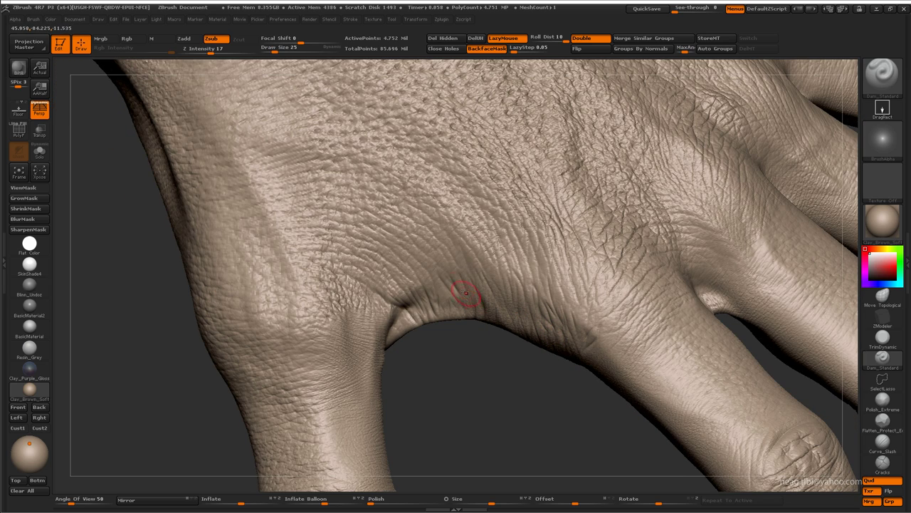
mouse_move(447, 308)
left_mouse_down()
mouse_move(405, 337)
mouse_move(415, 392)
mouse_move(372, 350)
left_mouse_up()
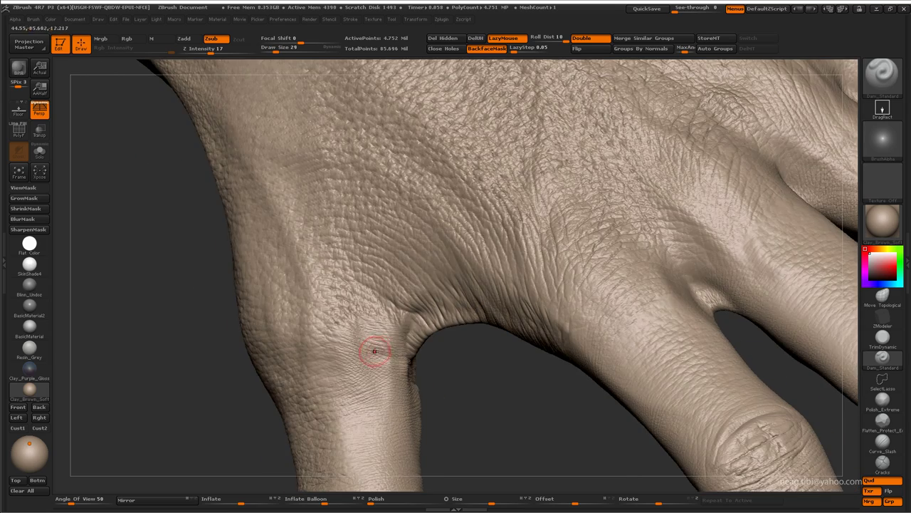
key("bracketright")
key("bracketright")
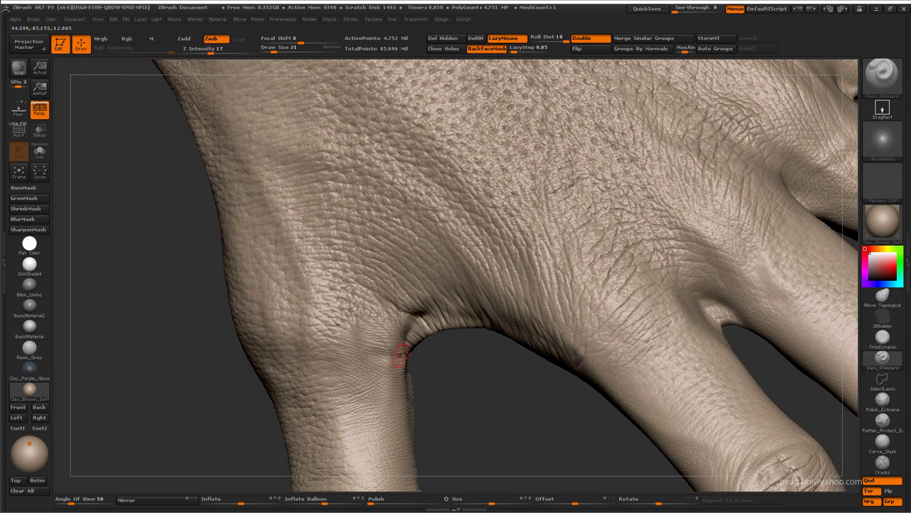
key("bracketleft")
key("bracketleft")
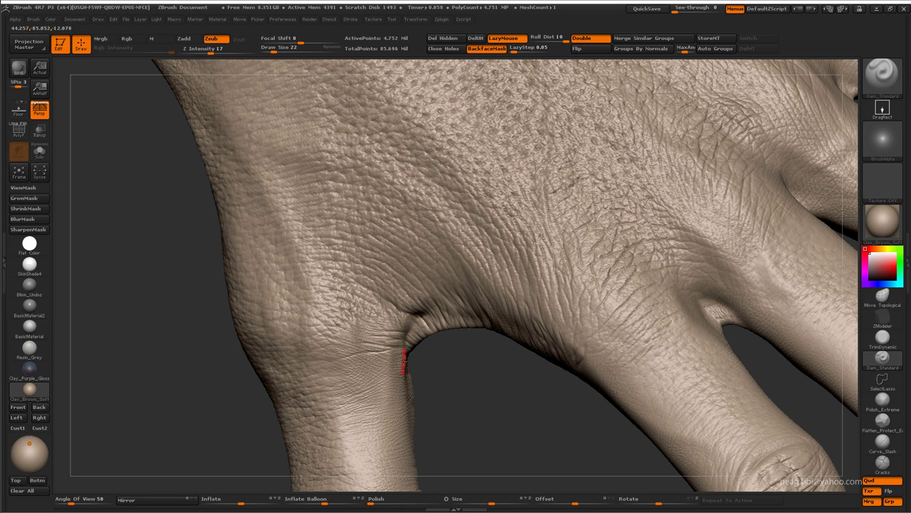
key("bracketright")
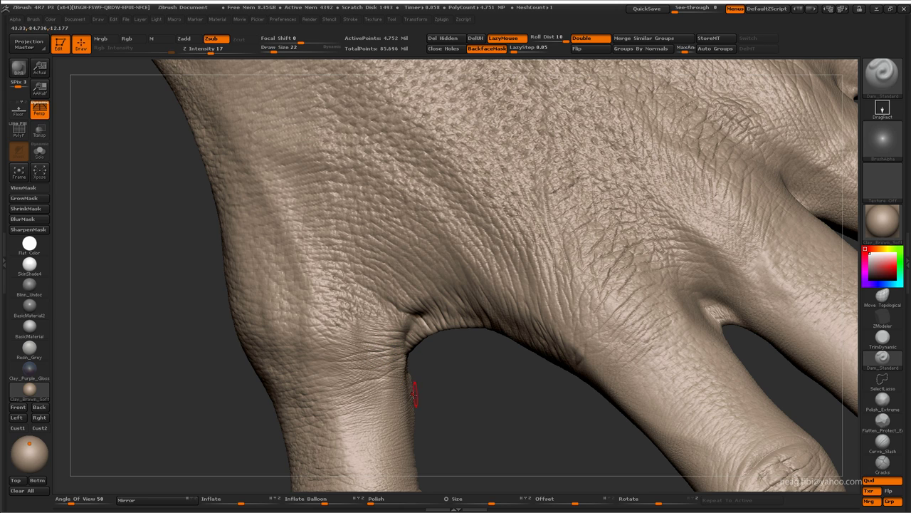
left_click_drag(417, 403, 381, 391)
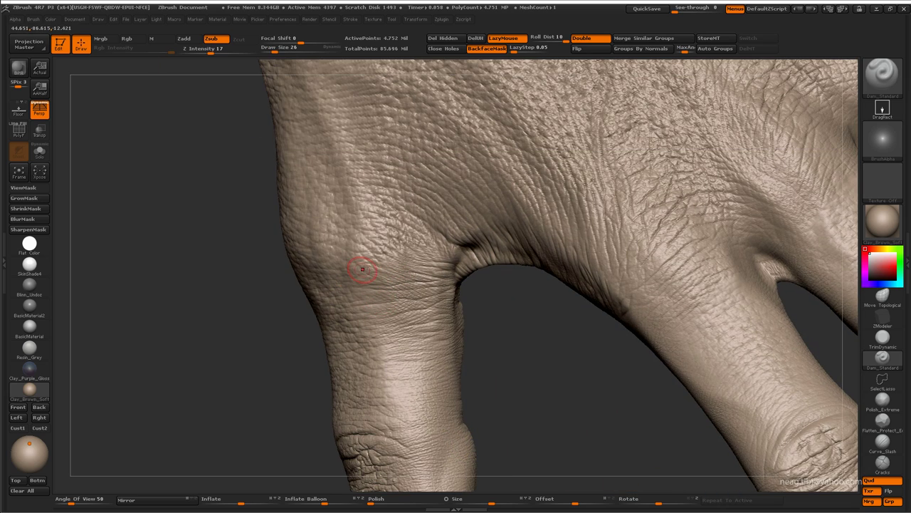
Frame the hand, view the back of the hand from above, then zoom out to the whole hand
left_click_drag(458, 263, 379, 250)
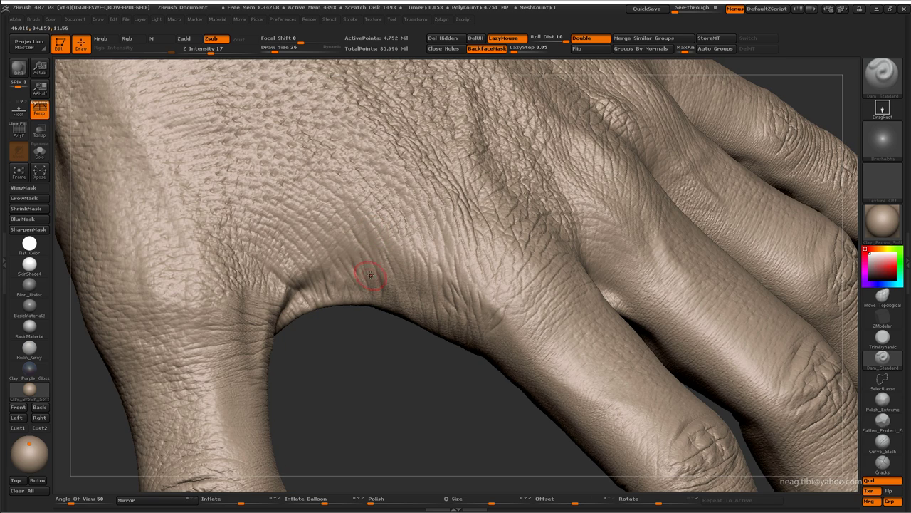
key("f")
mouse_move(418, 309)
left_mouse_down()
mouse_move(433, 325)
mouse_move(419, 358)
mouse_move(295, 380)
mouse_move(452, 342)
left_mouse_up()
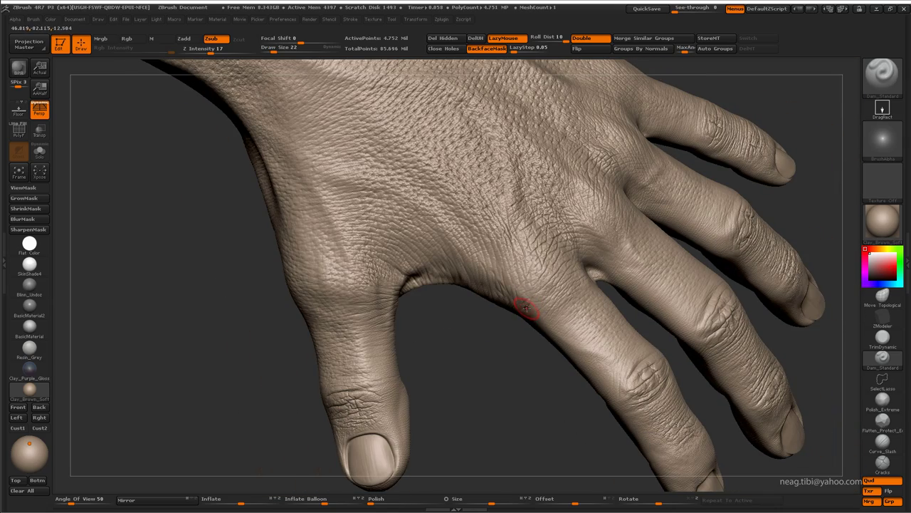
mouse_move(500, 358)
left_mouse_down()
mouse_move(543, 341)
mouse_move(431, 306)
mouse_move(437, 285)
mouse_move(453, 278)
mouse_move(433, 372)
left_mouse_up()
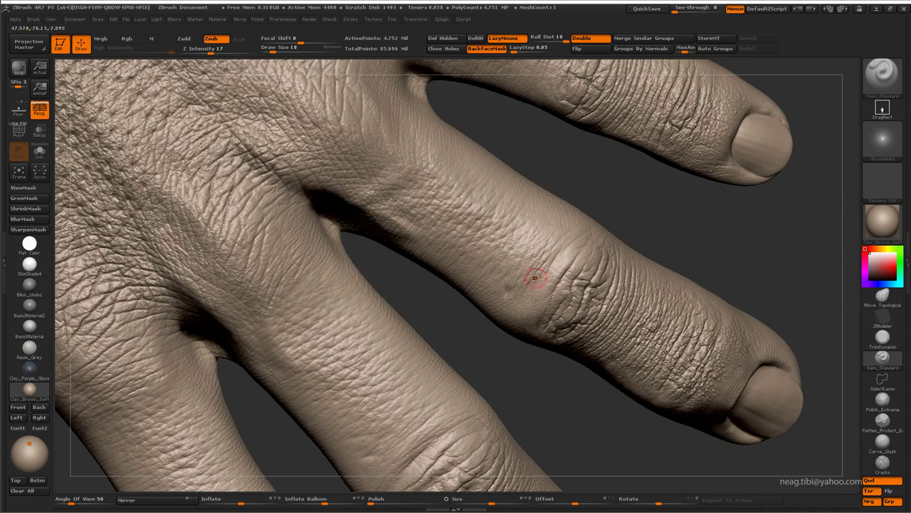
mouse_move(516, 280)
left_mouse_down()
mouse_move(466, 195)
mouse_move(503, 300)
left_mouse_up()
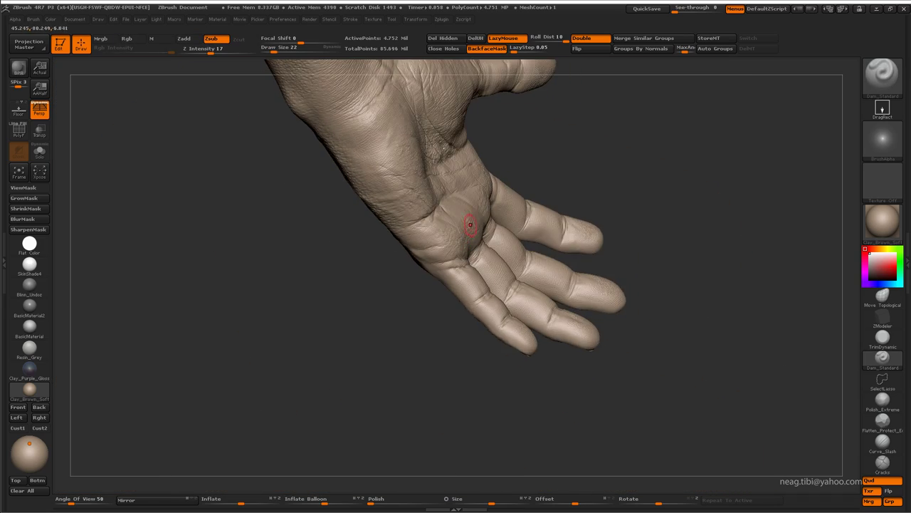
left_click_drag(468, 278, 369, 242)
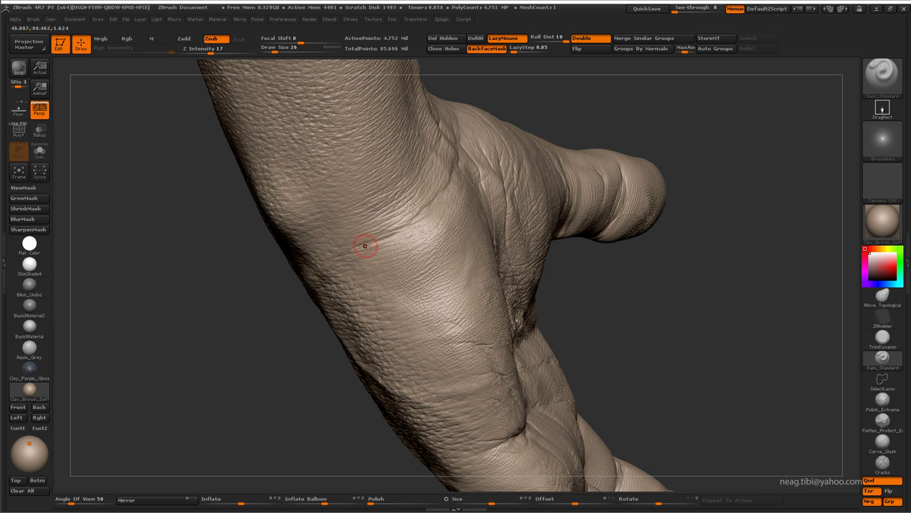
key("bracketright")
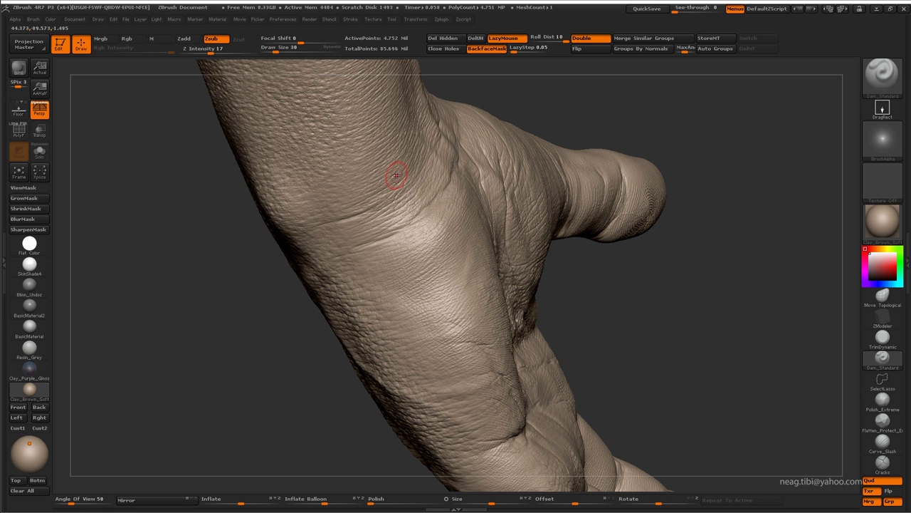
mouse_move(328, 209)
left_mouse_down()
mouse_move(441, 254)
mouse_move(458, 295)
mouse_move(470, 295)
mouse_move(420, 199)
left_mouse_up()
mouse_move(467, 306)
left_mouse_down()
mouse_move(481, 314)
mouse_move(443, 327)
mouse_move(456, 327)
mouse_move(405, 325)
left_mouse_up()
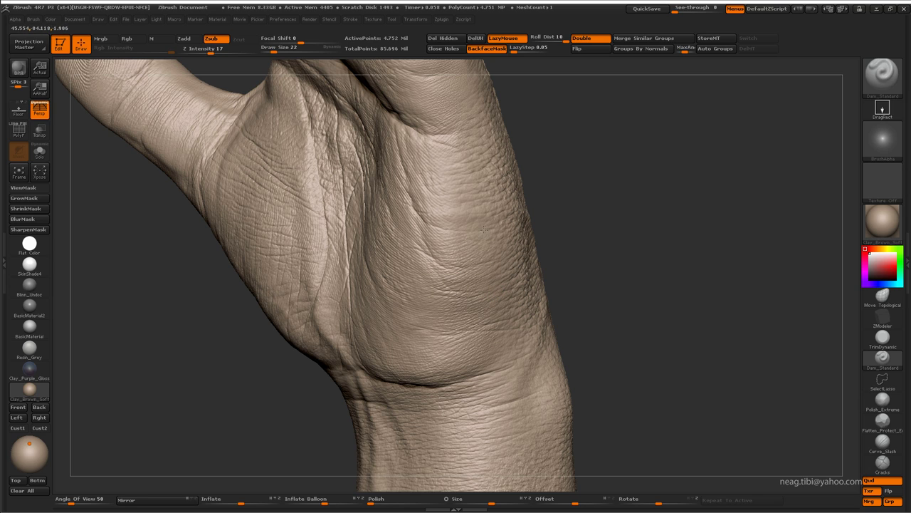
key("bracketright")
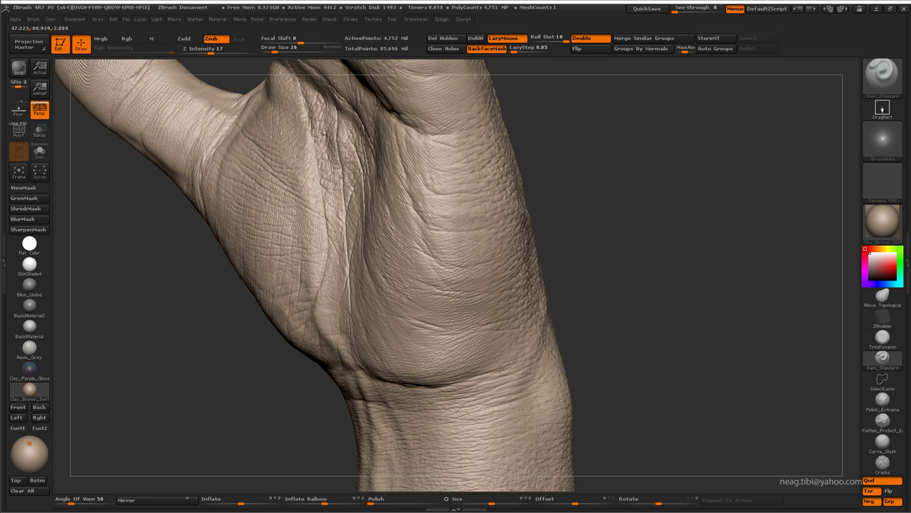
Frame the hand, carve along the wrist crease, then shrink the brush
key("f")
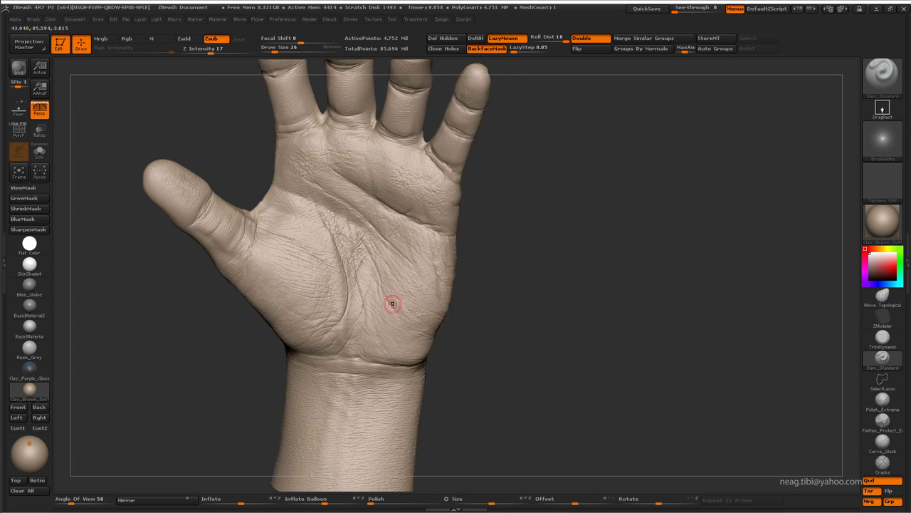
scroll(387, 301, "up", 5)
scroll(331, 367, "up", 2)
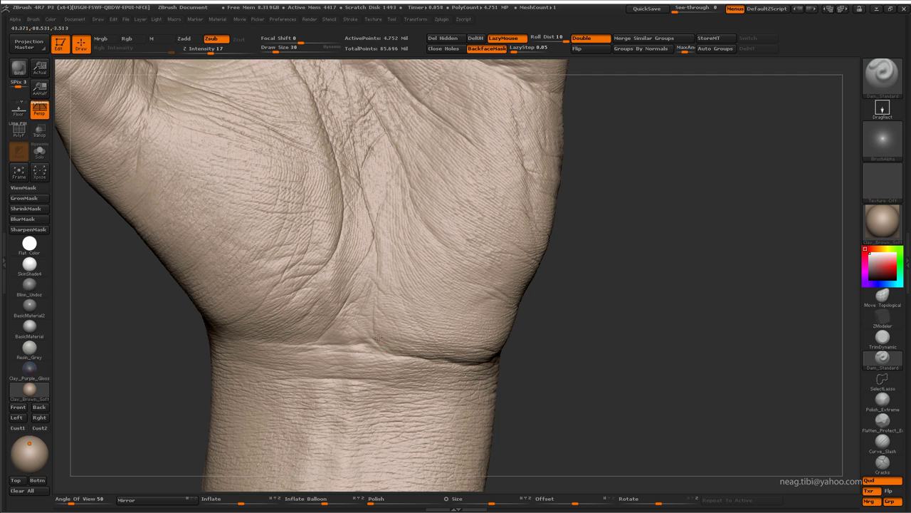
left_click_drag(391, 351, 310, 344)
key("bracketleft")
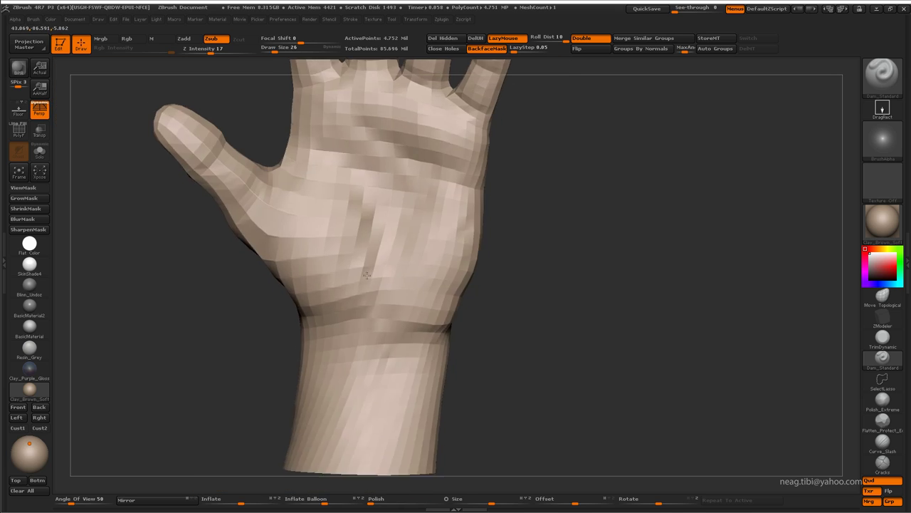
Reach the finger bases of the palm with a smaller brush, then zoom out to the whole hand
right_click_drag(388, 265, 354, 275, "alt")
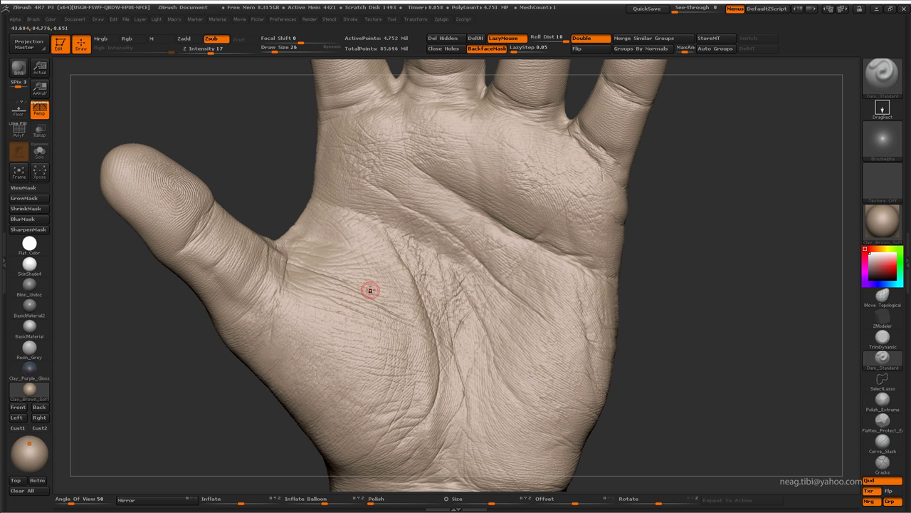
right_click_drag(304, 251, 325, 301, "alt")
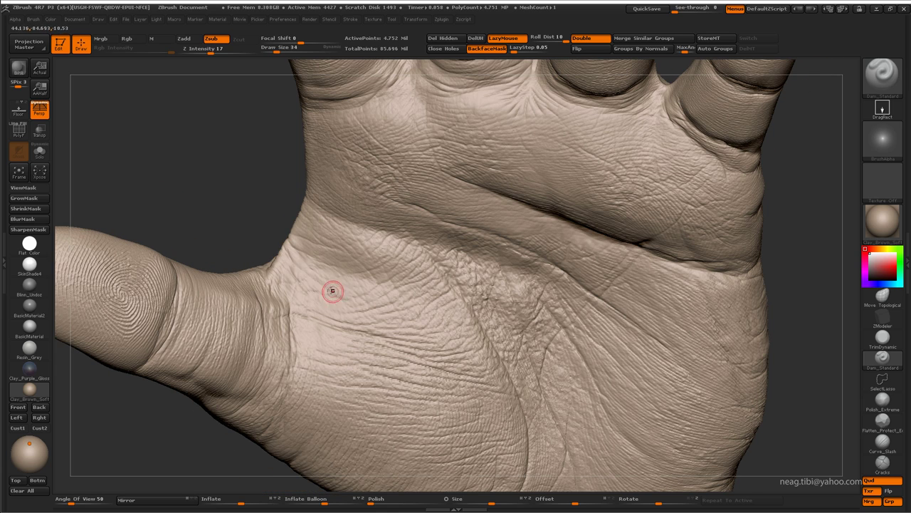
key("bracketleft")
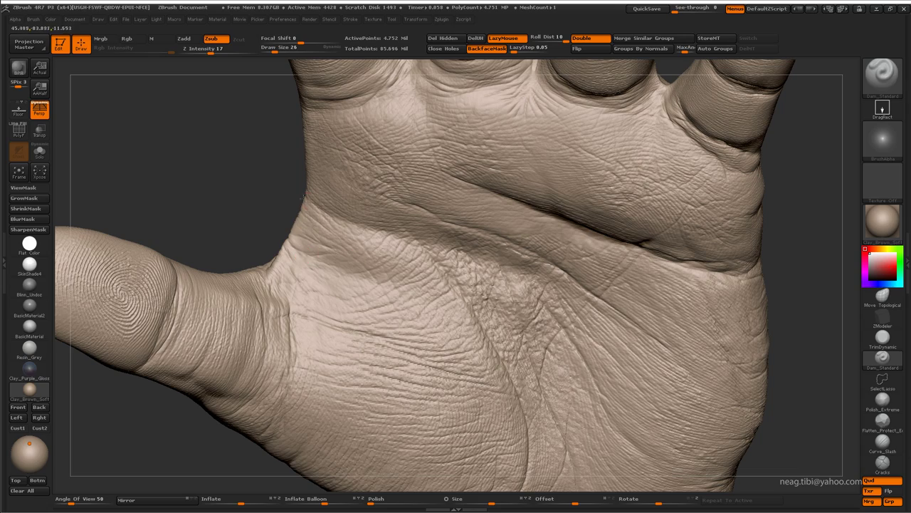
mouse_move(346, 211)
right_mouse_down("alt")
mouse_move(332, 182)
mouse_move(315, 197)
mouse_move(342, 217)
right_mouse_up("alt")
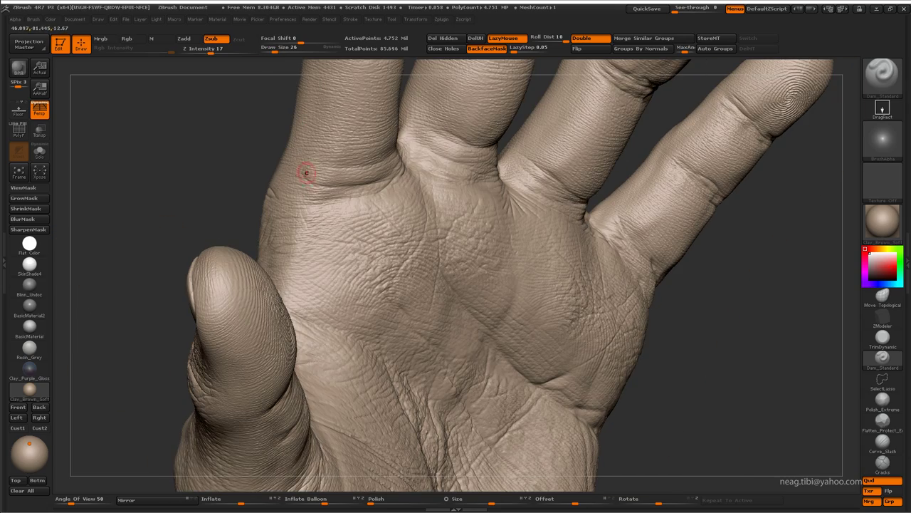
right_click_drag(306, 172, 286, 155)
right_click_drag(351, 195, 394, 193, "alt")
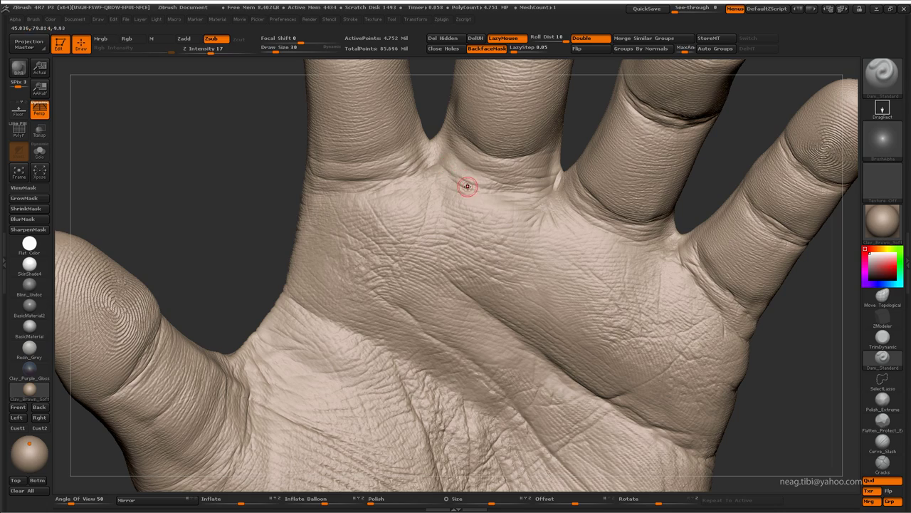
right_click_drag(491, 159, 453, 249)
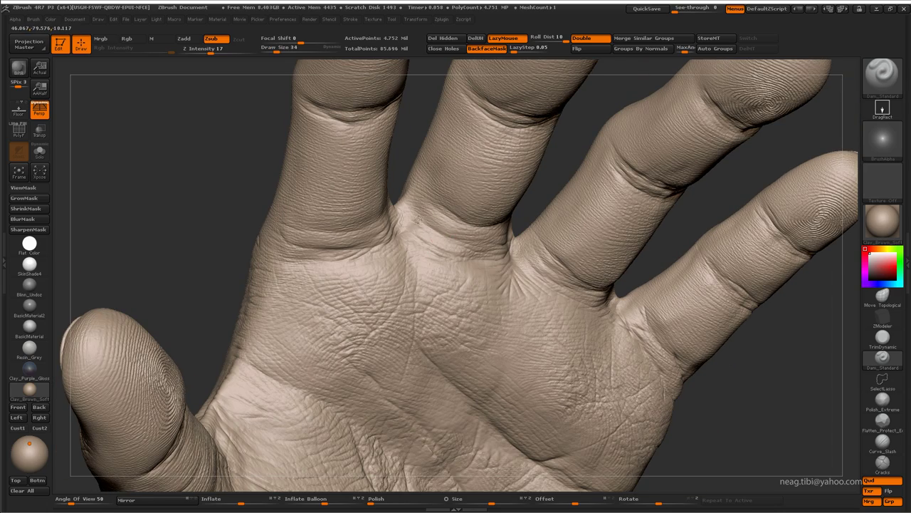
right_click_drag(417, 197, 494, 231)
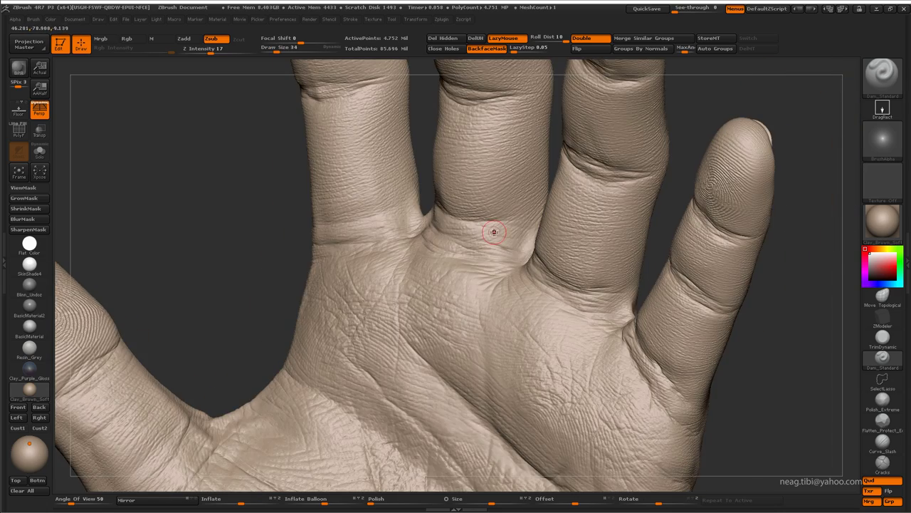
mouse_move(536, 257)
right_mouse_down("alt")
mouse_move(474, 284)
mouse_move(497, 204)
mouse_move(461, 217)
right_mouse_up("alt")
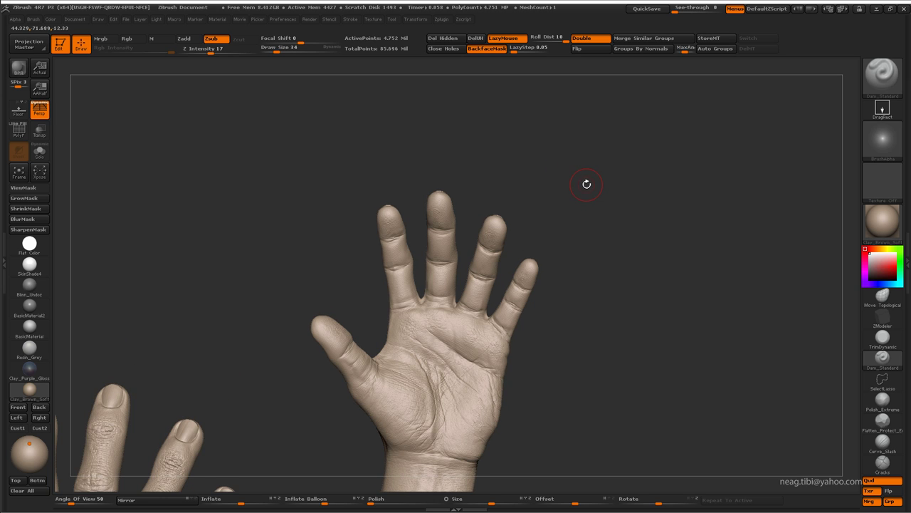
Drop the hand to its lowest subdivision level, lower Z Intensity, and enlarge the brush
left_click_drag(586, 183, 549, 183)
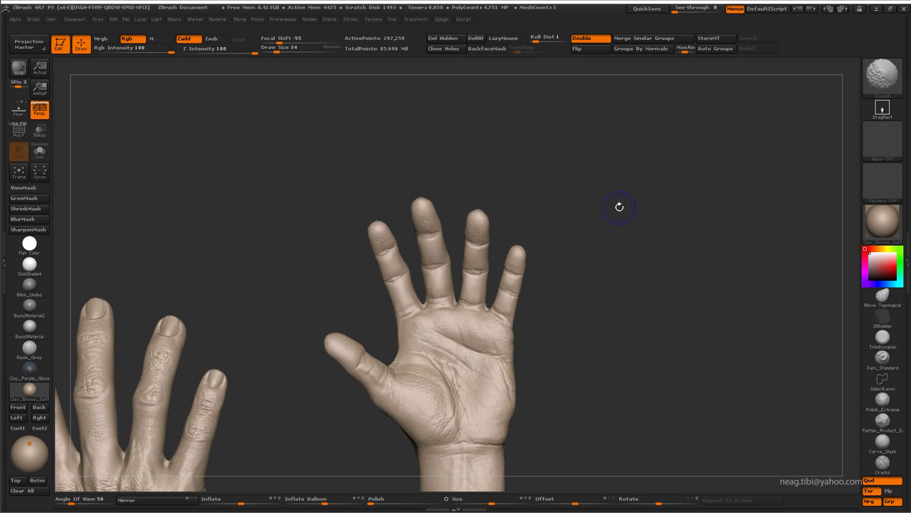
key("shift+d")
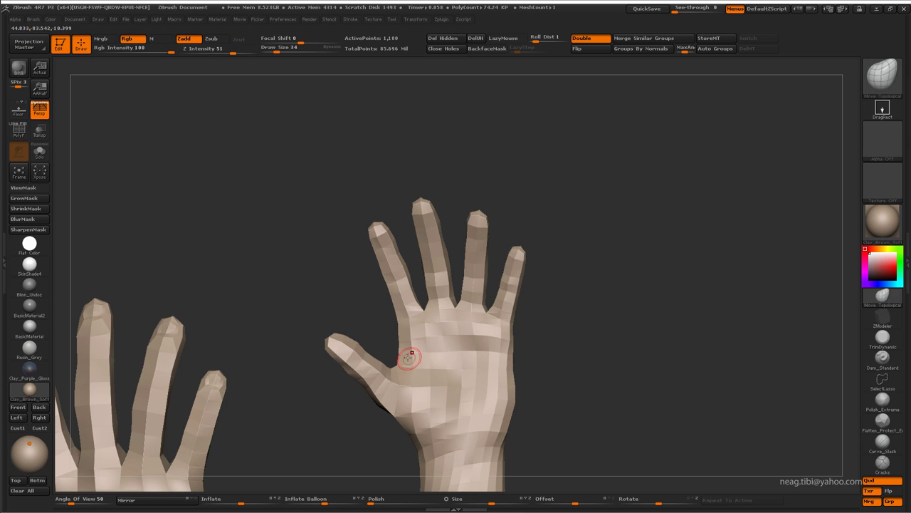
left_click_drag(230, 54, 205, 54)
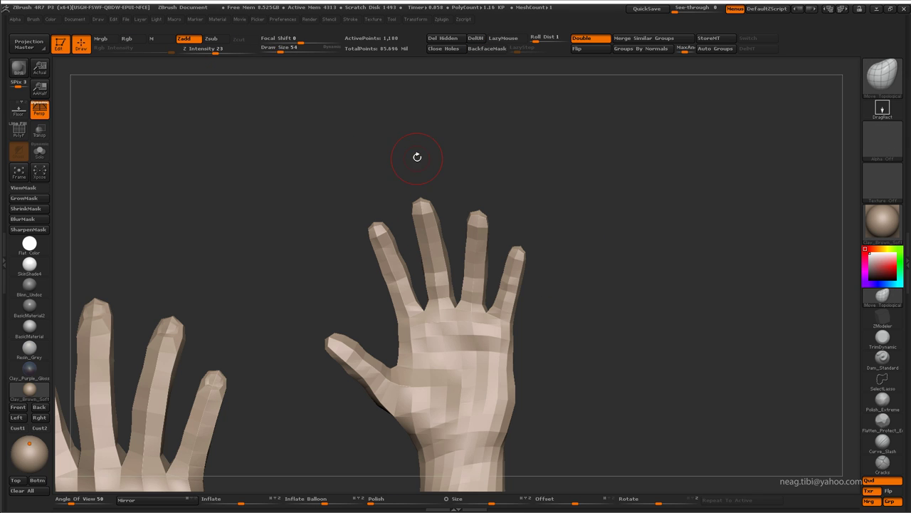
left_click_drag(417, 153, 455, 285, "alt")
key("bracketright")
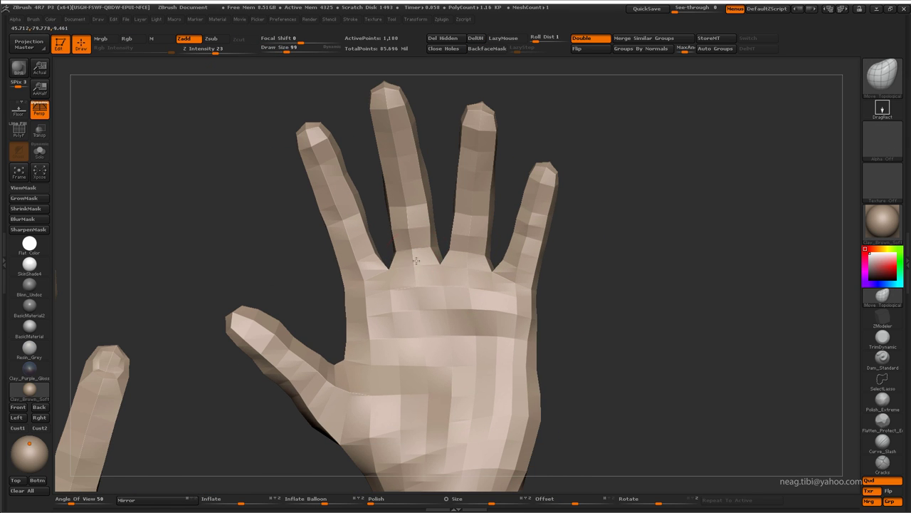
key("bracketright")
Return to the top subdivision level (about 4.752 million points) with brush size 105 and show the hand's back
key("ctrl+d")
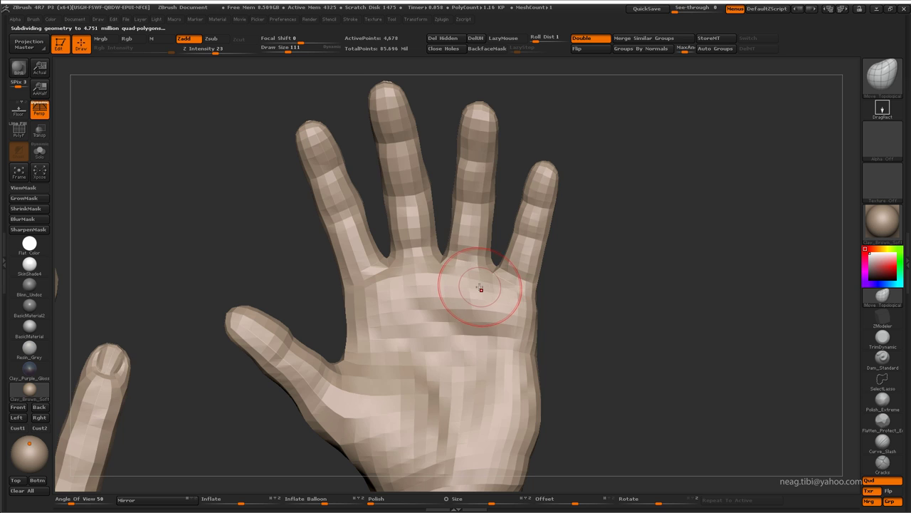
key("bracketright")
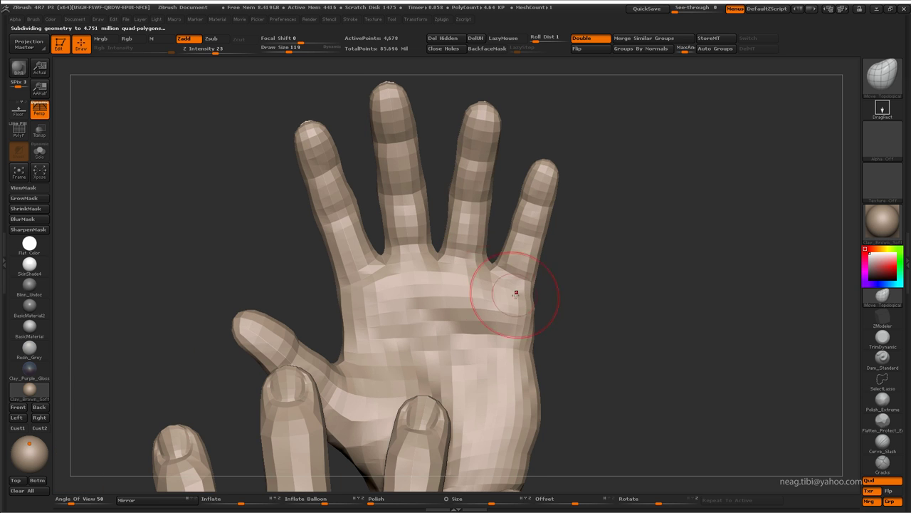
left_click_drag(516, 293, 527, 273)
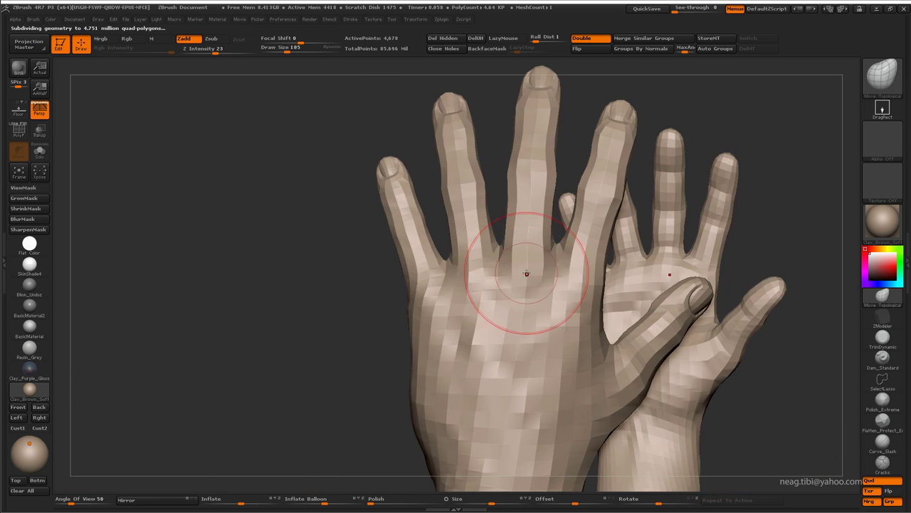
mouse_move(539, 264)
left_mouse_down()
mouse_move(652, 259)
mouse_move(719, 200)
mouse_move(739, 254)
mouse_move(748, 245)
left_mouse_up()
key("d")
key("d")
key("d")
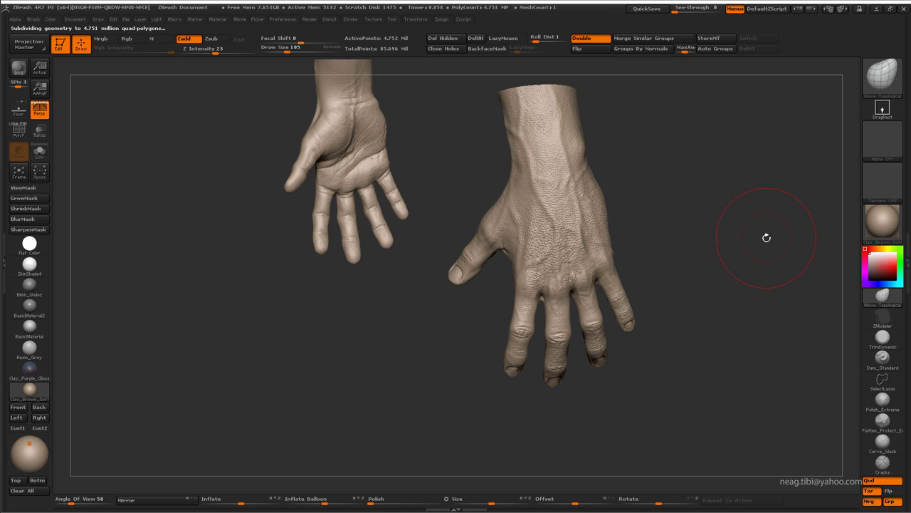
mouse_move(766, 237)
left_mouse_down()
mouse_move(745, 249)
mouse_move(366, 254)
mouse_move(661, 207)
left_mouse_up()
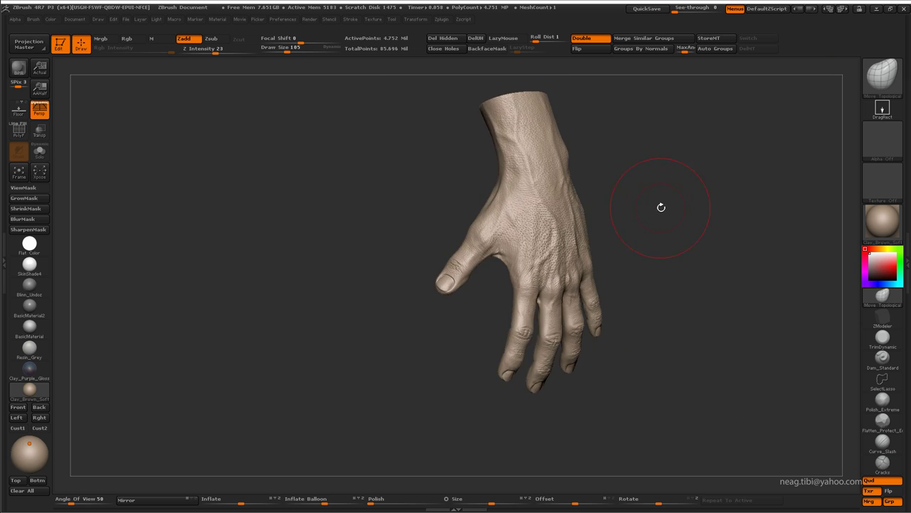
Choose FreeHand stroke and a soft round alpha, with Z Intensity 12 and brush size 43
left_click(882, 109)
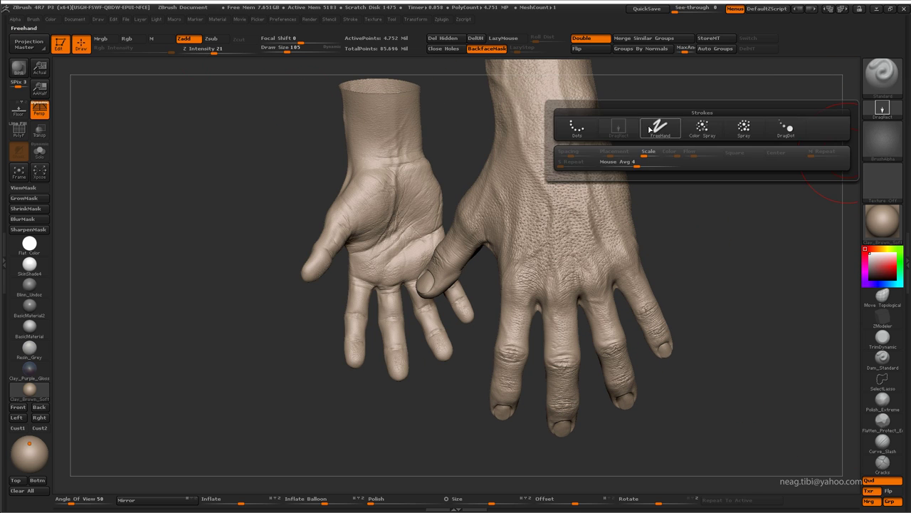
left_click(650, 129)
left_click(882, 141)
left_click(494, 269)
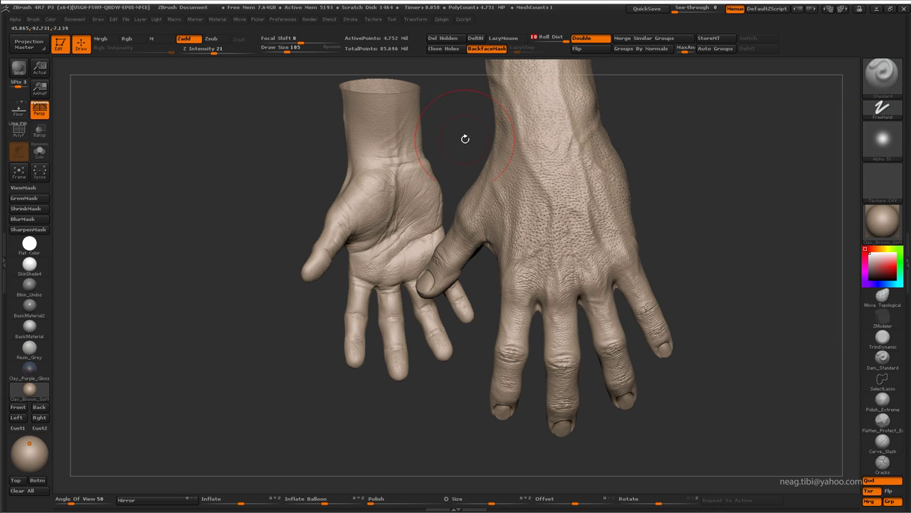
left_click_drag(213, 52, 205, 52)
right_click_drag(387, 204, 477, 209, "alt")
key("space")
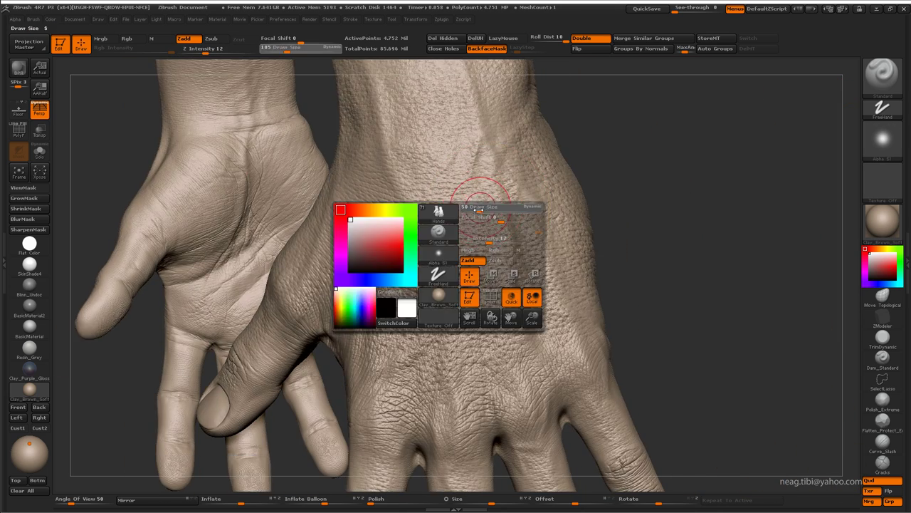
left_click_drag(477, 209, 470, 209)
mouse_move(427, 206)
right_mouse_down("alt")
mouse_move(417, 204)
mouse_move(437, 214)
right_mouse_up("alt")
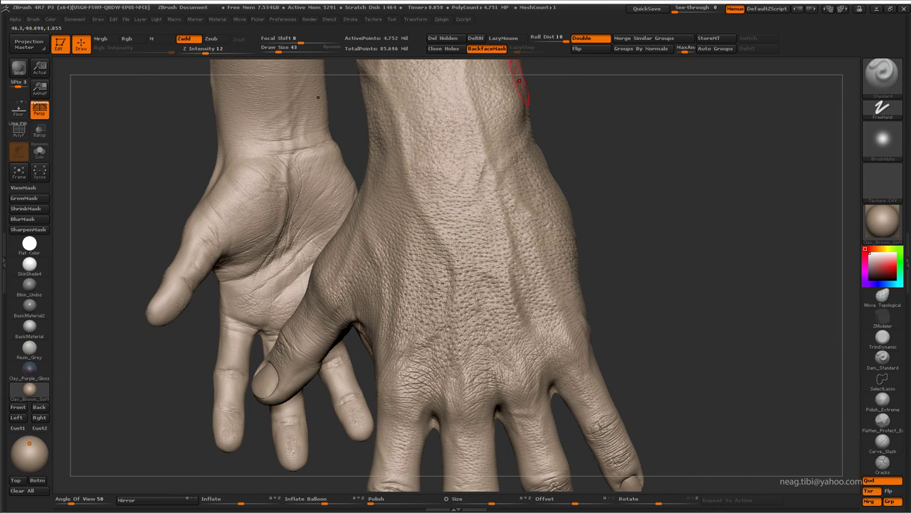
Turn on Lazy Mouse with LazyStep 0.25 and lower Z Intensity to 8
left_click(351, 24)
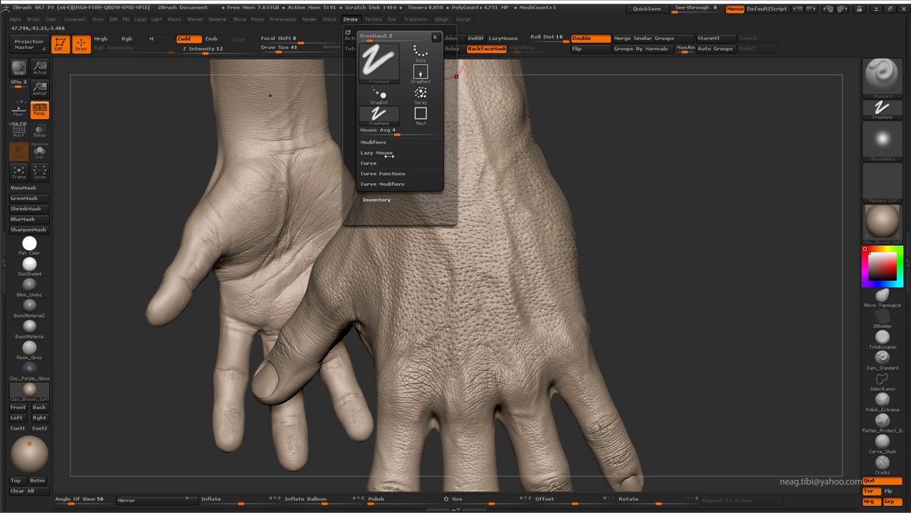
left_click(503, 37)
left_click(350, 19)
left_click(368, 163)
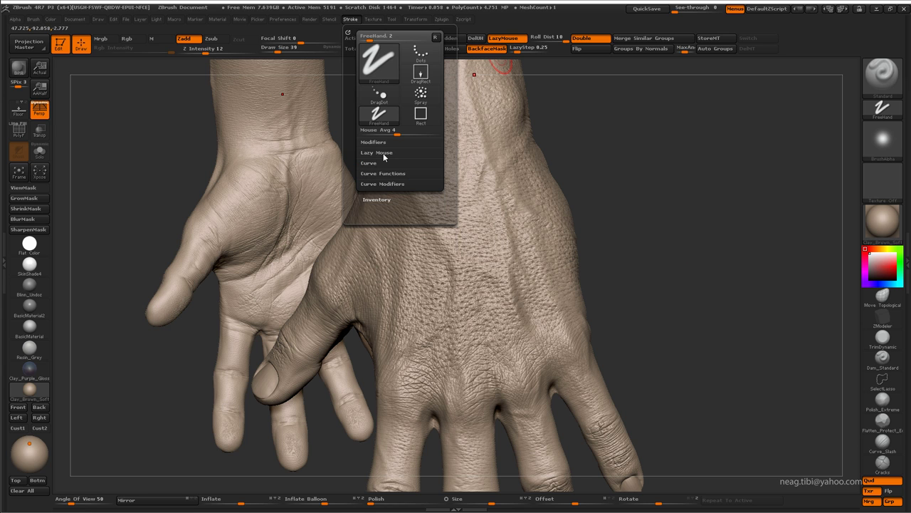
left_click(376, 152)
left_click_drag(205, 44, 201, 47)
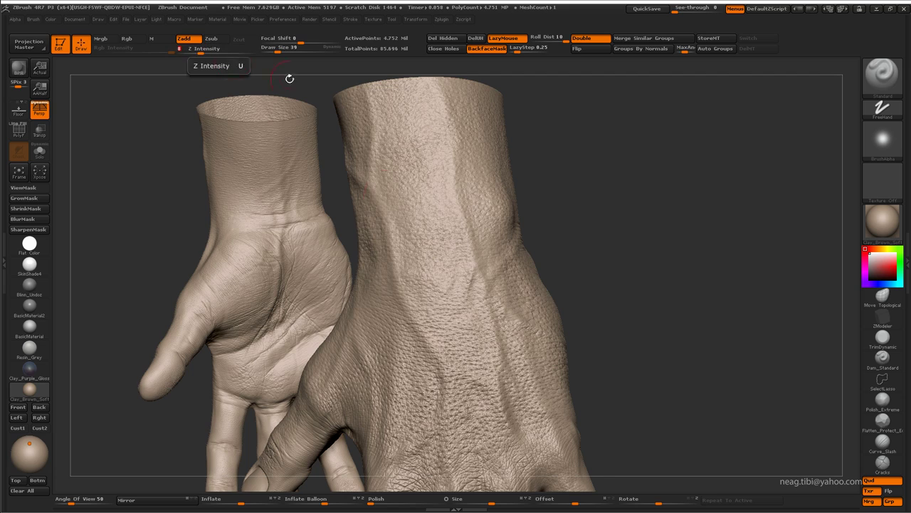
mouse_move(290, 76)
left_mouse_down()
mouse_move(397, 220)
mouse_move(398, 210)
left_mouse_up()
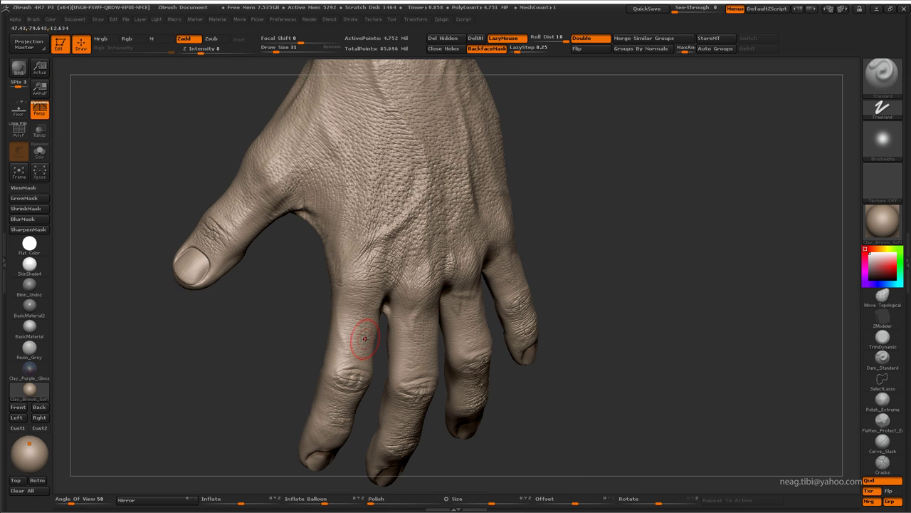
Smooth the skin across the wrist and back of the hand with Shift, then enlarge the brush to 41
left_click_drag(347, 252, 354, 303)
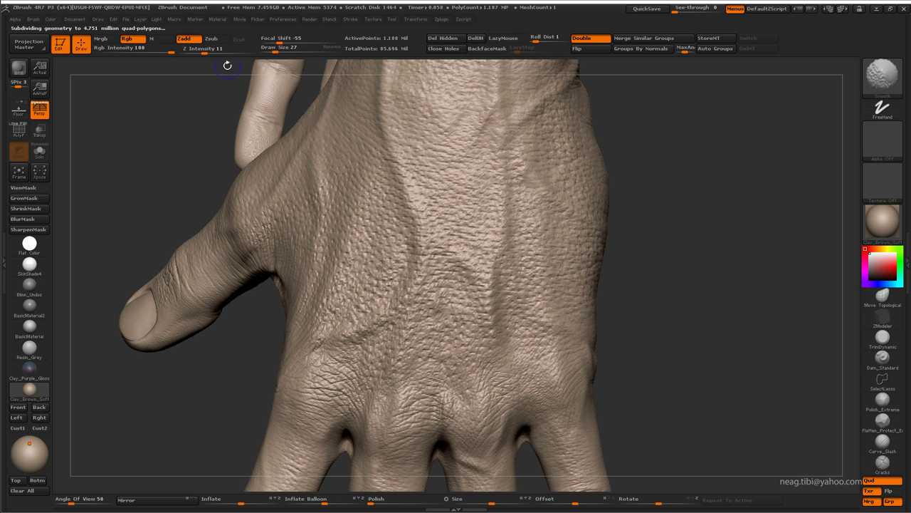
key("shift")
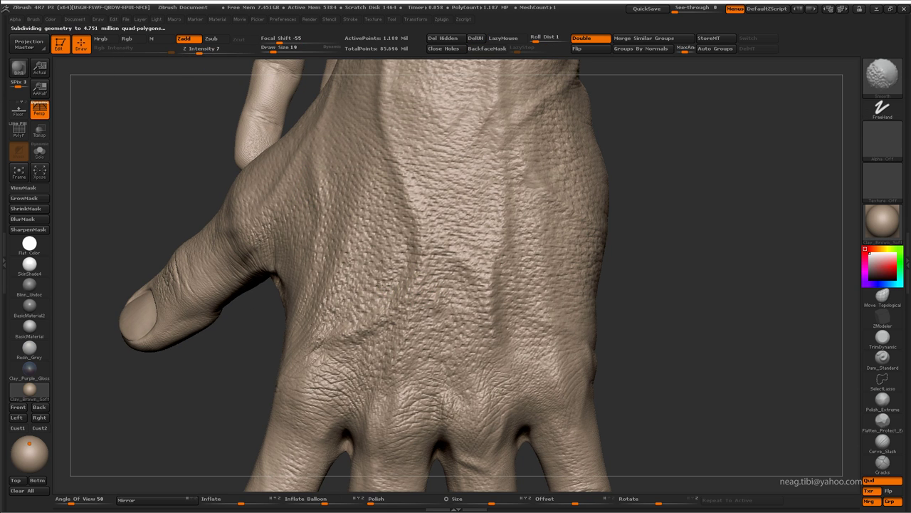
key("shift")
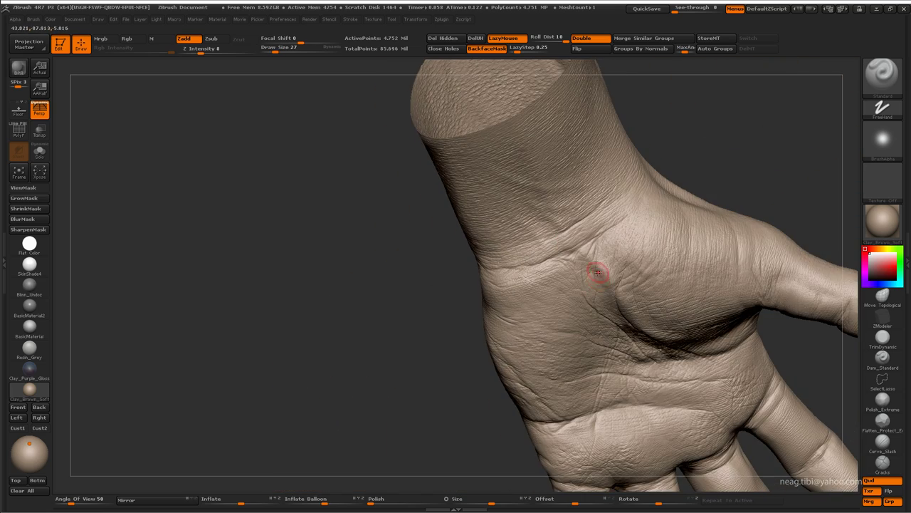
key("bracketright")
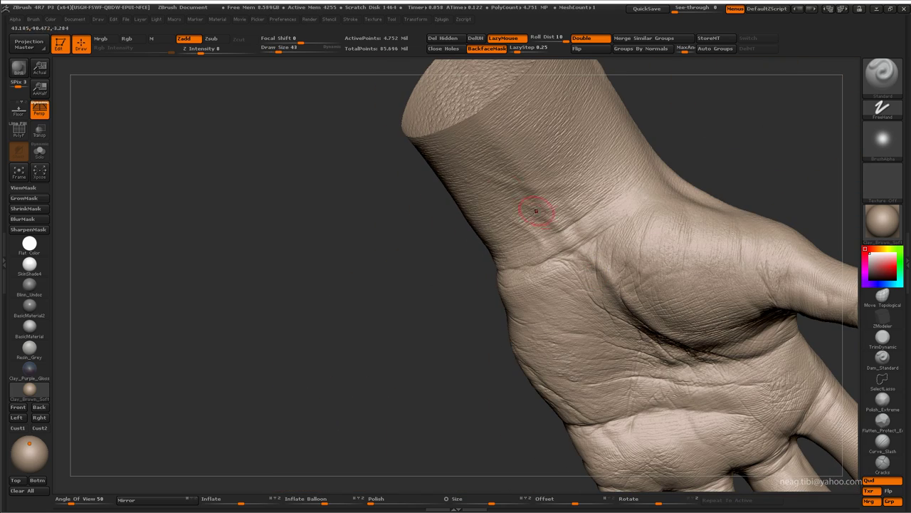